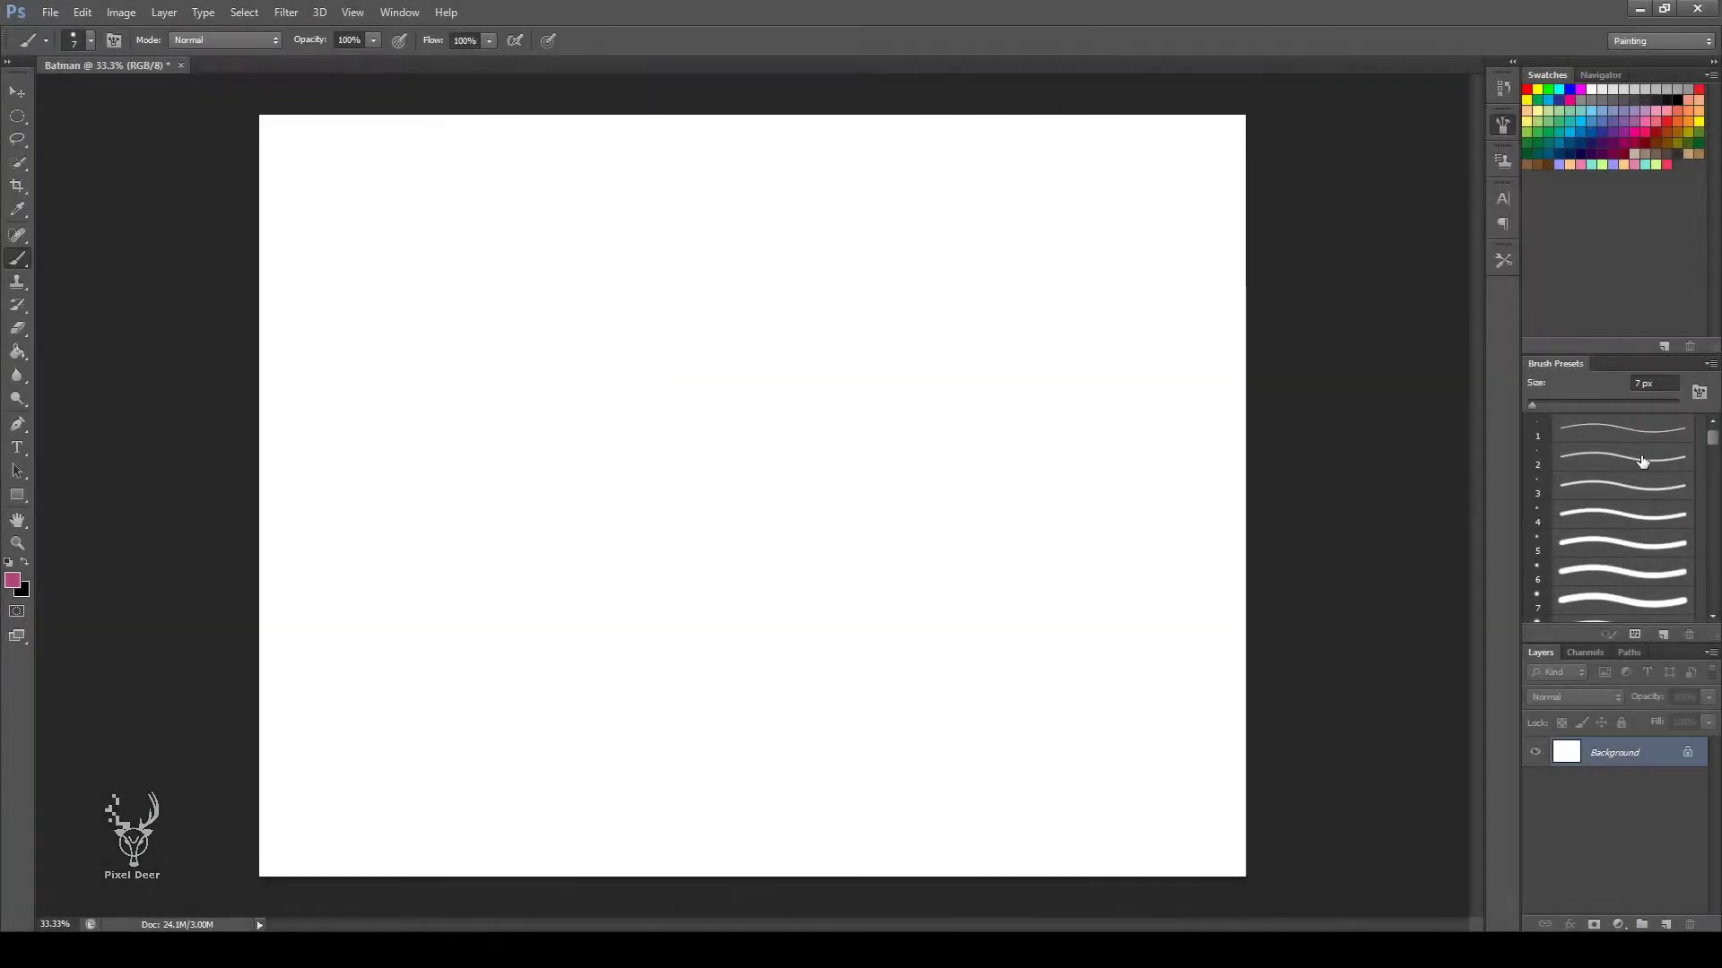
Pick a small round brush preset for sketching.
left_click(1623, 544)
On a new layer, rough in the head circles, neck, shoulders, torso sides, arm and hip.
key("ctrl+shift+alt+n")
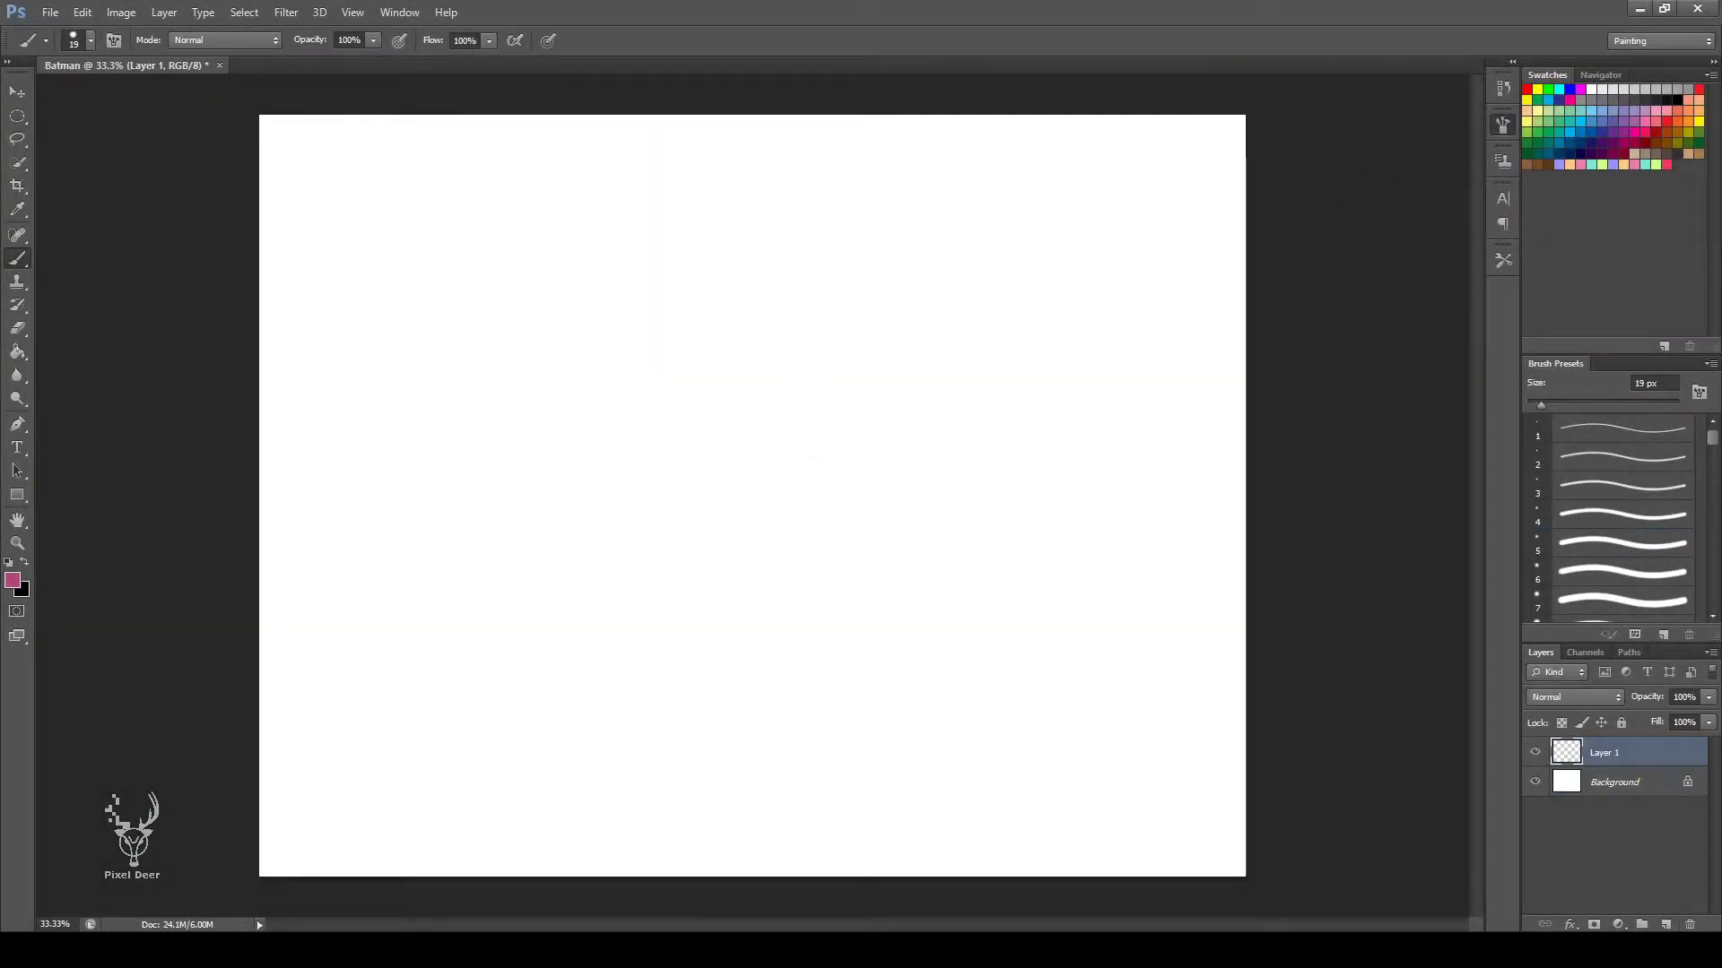
left_click_drag(725, 300, 888, 291)
left_click_drag(789, 399, 820, 482)
mouse_move(856, 305)
left_mouse_down()
mouse_move(869, 427)
mouse_move(718, 560)
left_mouse_up()
left_click_drag(825, 412, 879, 402)
left_click_drag(911, 412, 935, 489)
left_click_drag(806, 422, 868, 641)
mouse_move(945, 531)
left_mouse_down()
mouse_move(958, 618)
mouse_move(788, 789)
left_mouse_up()
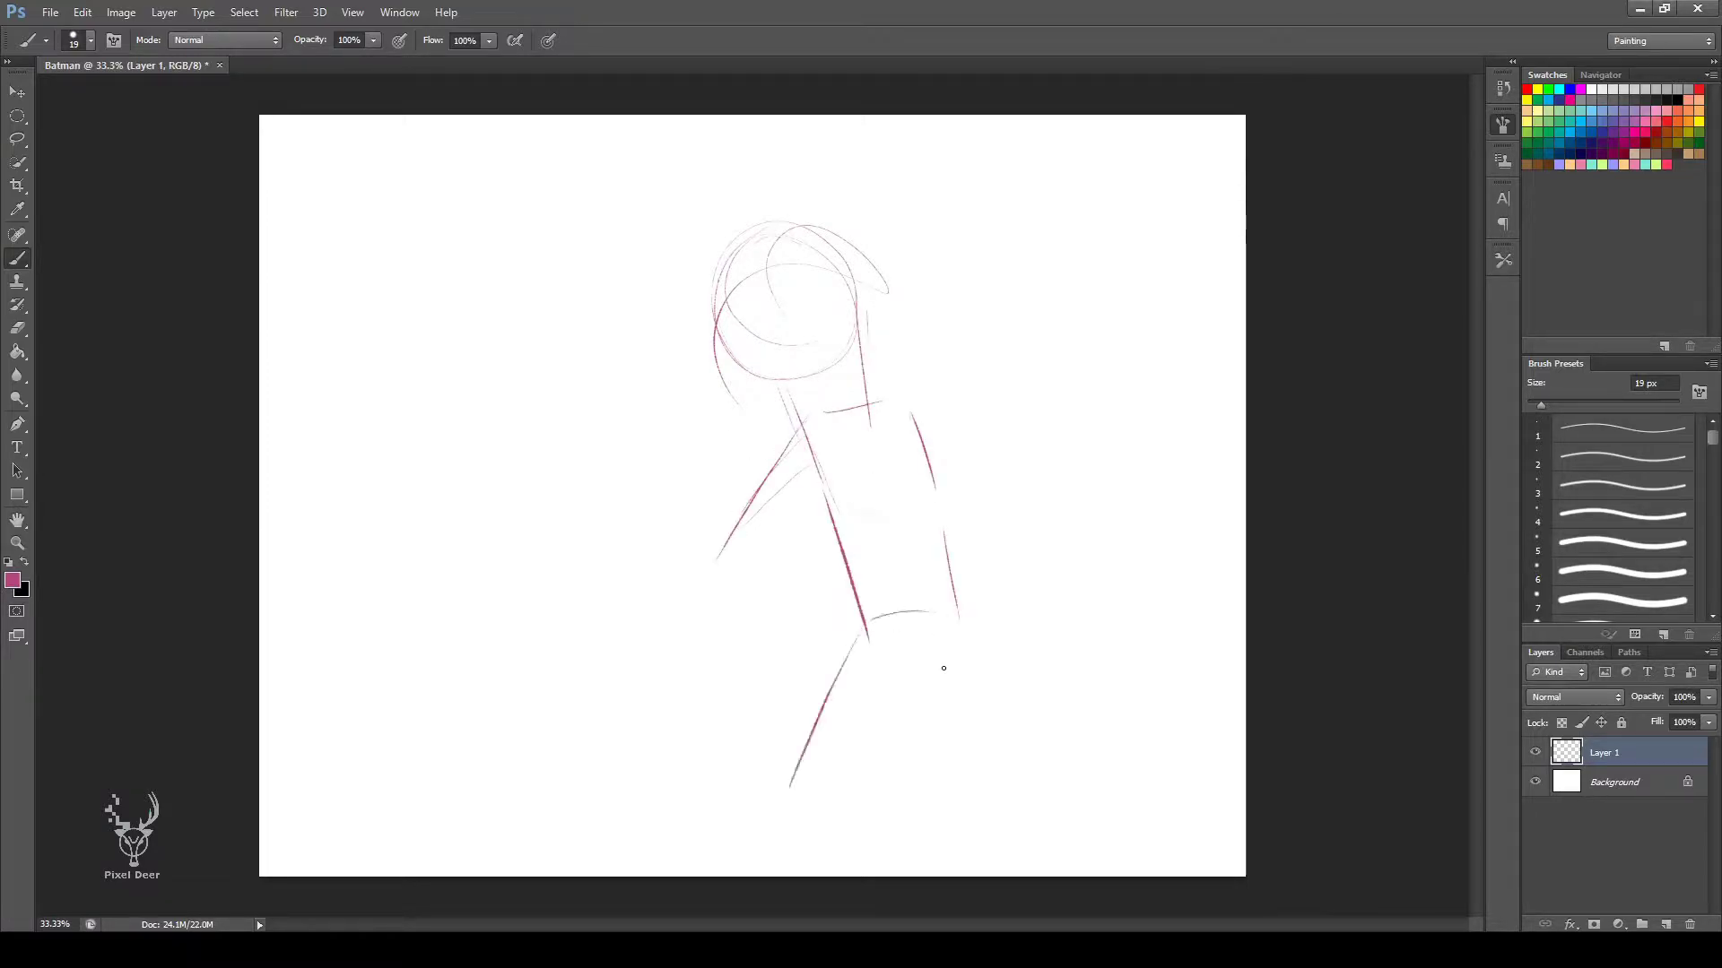
left_click_drag(961, 678, 865, 830)
Sketch the leg lines, left arm, shoulder line and long diagonal arm and cape lines.
mouse_move(731, 565)
left_mouse_down()
mouse_move(762, 618)
mouse_move(731, 803)
left_mouse_up()
left_click_drag(742, 677, 744, 816)
mouse_move(750, 847)
left_mouse_down()
mouse_move(839, 691)
mouse_move(766, 786)
left_mouse_up()
left_click_drag(973, 683, 780, 863)
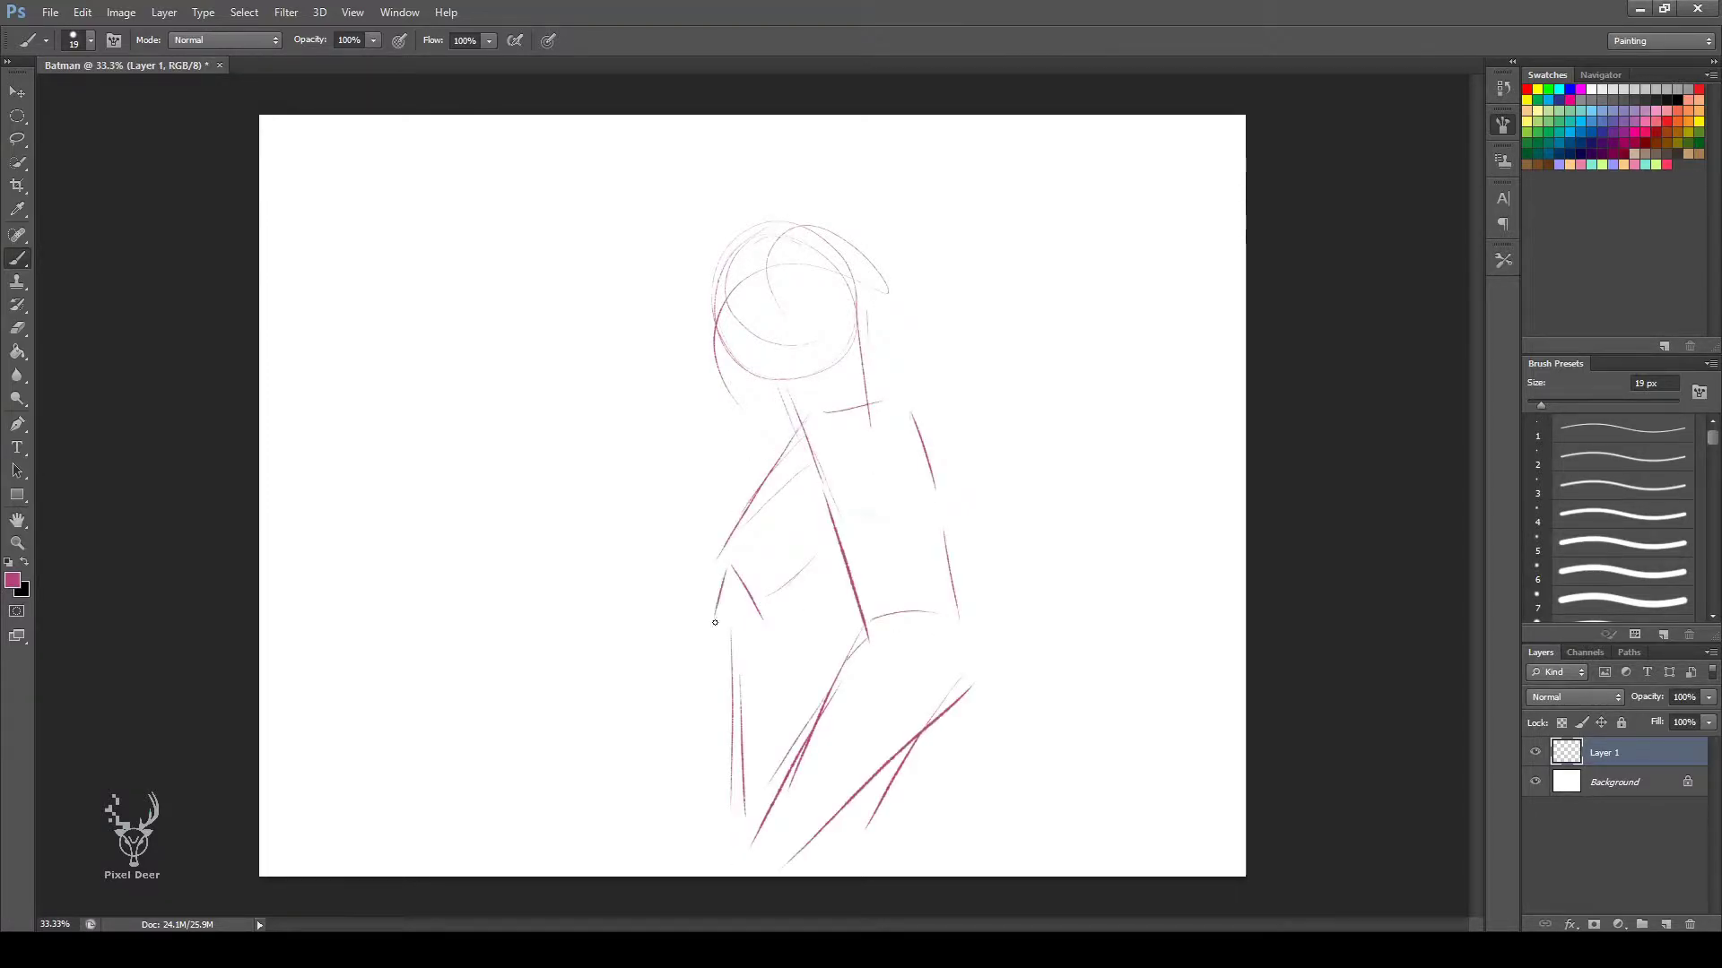
left_click_drag(724, 574, 722, 648)
left_click_drag(937, 408, 1188, 704)
left_click_drag(1106, 603, 1246, 776)
Draw the pointed cowl ear, angled eye and brow, and firm up the head and neck.
mouse_move(724, 289)
left_mouse_down()
mouse_move(722, 363)
mouse_move(798, 269)
left_mouse_up()
mouse_move(736, 283)
left_mouse_down()
mouse_move(752, 368)
mouse_move(731, 367)
left_mouse_up()
left_click_drag(722, 334, 756, 386)
left_click_drag(743, 244, 791, 224)
left_click_drag(807, 238, 810, 177)
left_click_drag(813, 162, 886, 397)
left_click_drag(764, 395, 785, 393)
left_click_drag(722, 314, 729, 337)
left_click_drag(804, 302, 815, 325)
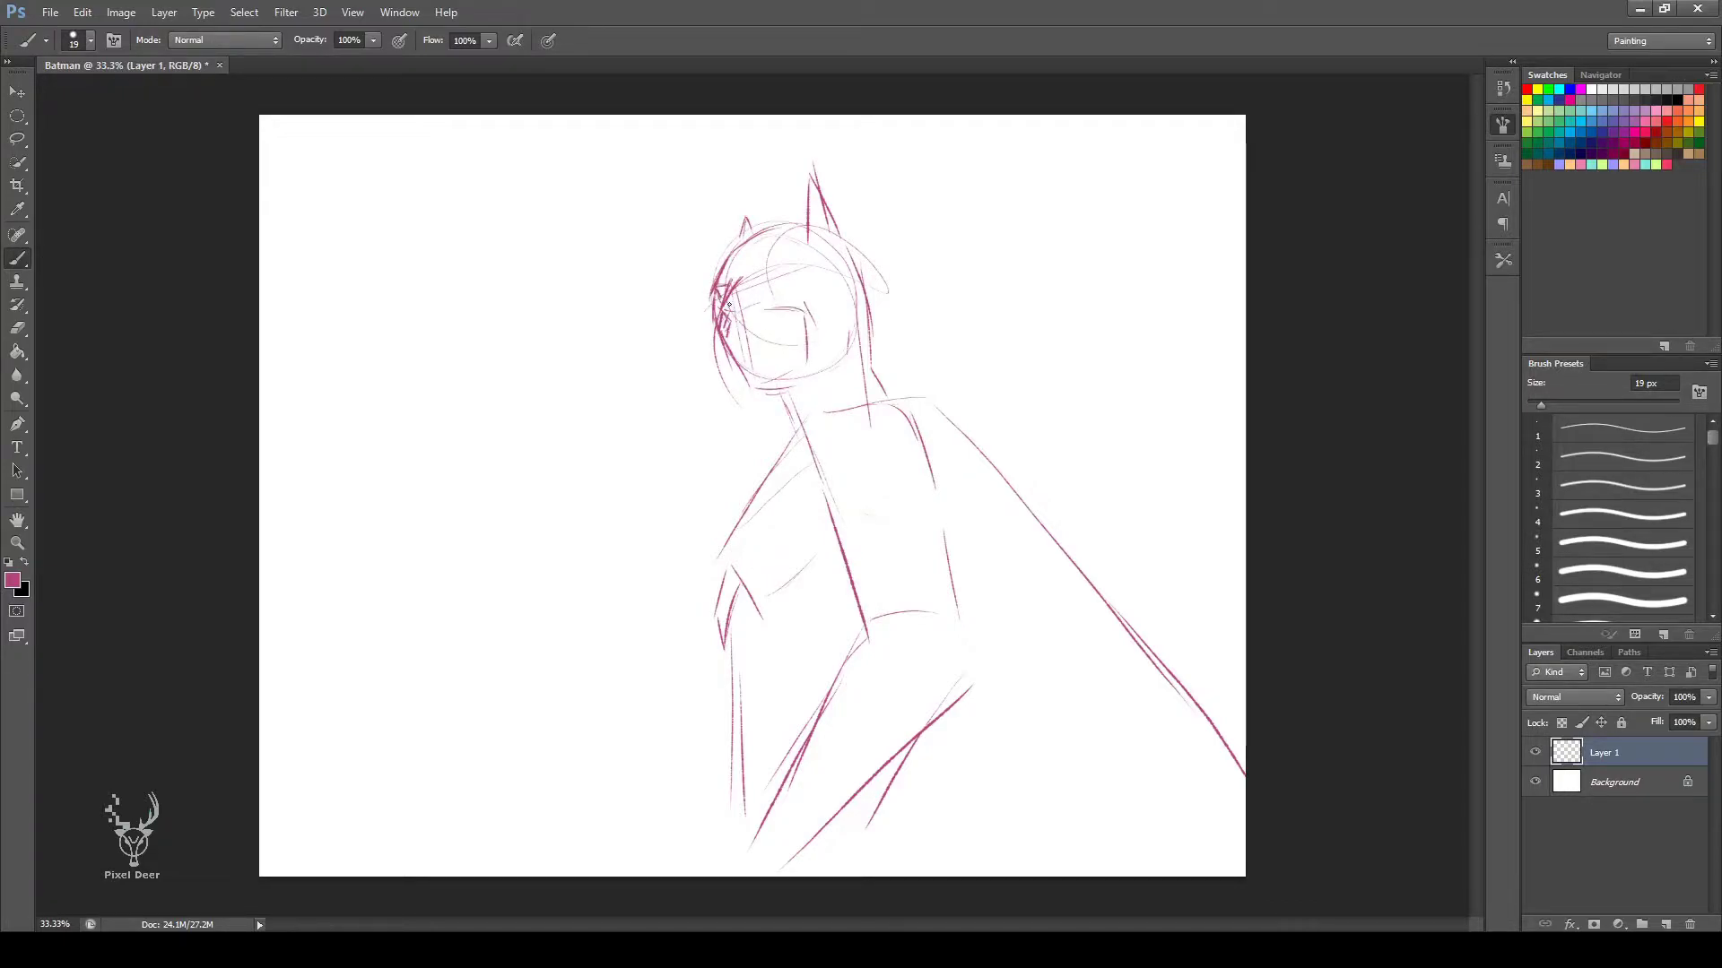
left_click_drag(741, 327, 738, 346)
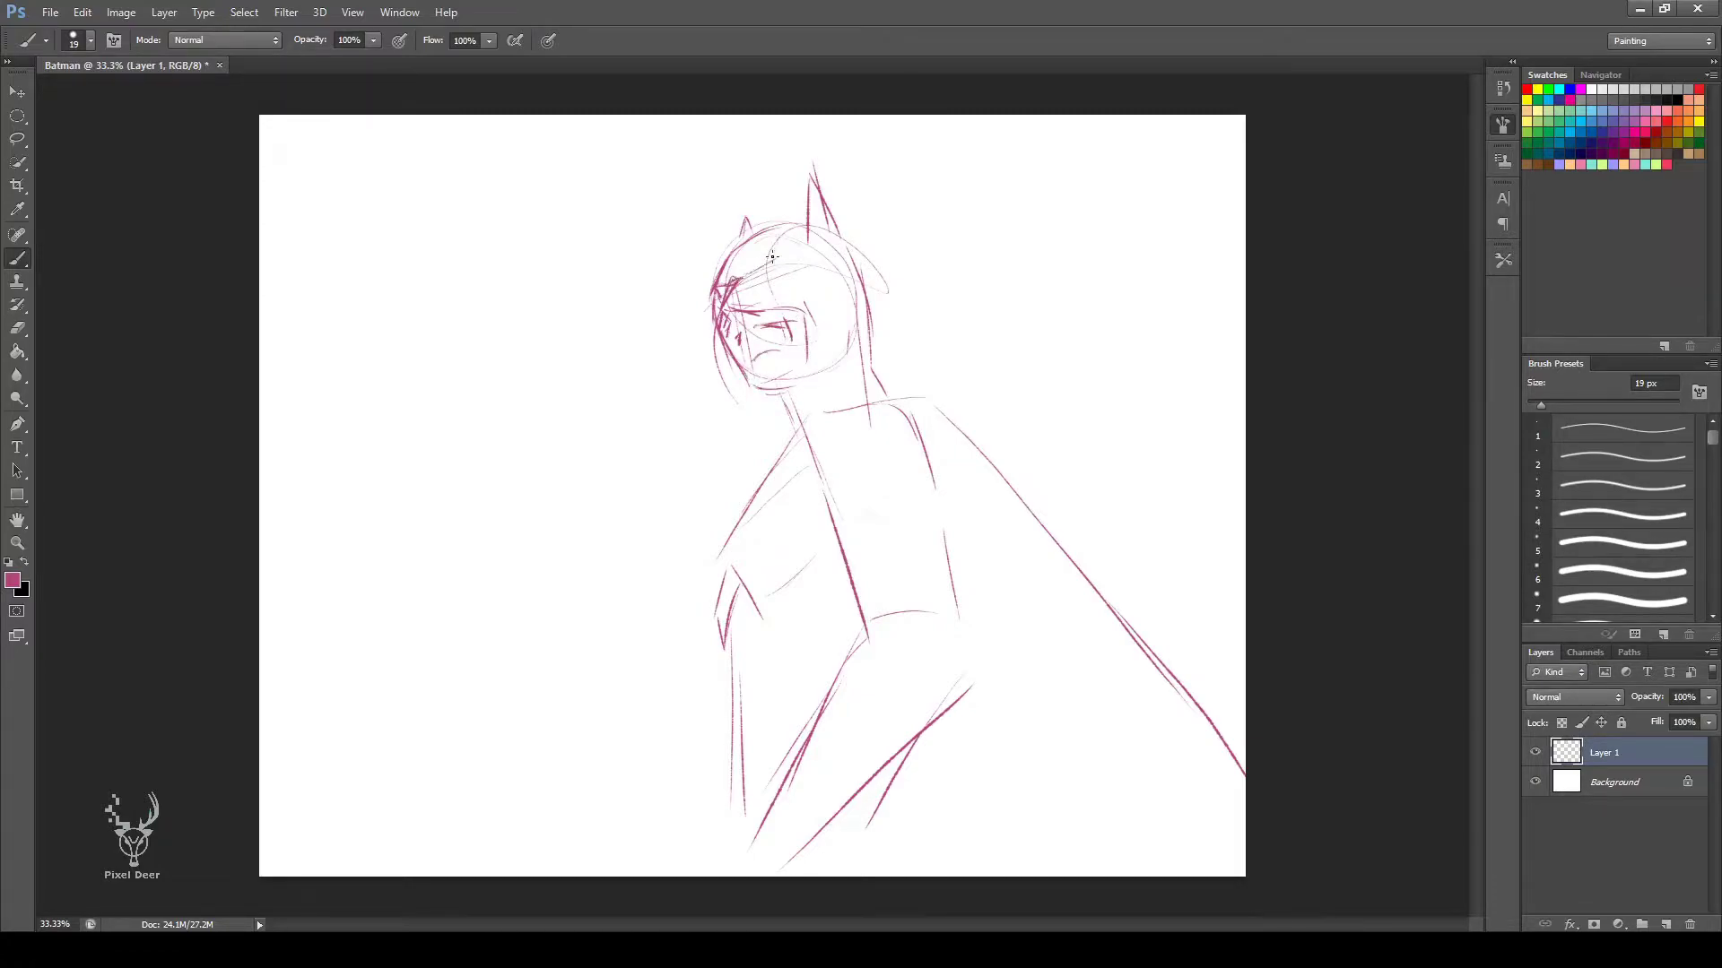
left_click_drag(780, 270, 793, 280)
left_click_drag(745, 237, 751, 218)
left_click_drag(795, 398, 803, 429)
left_click_drag(839, 226, 894, 399)
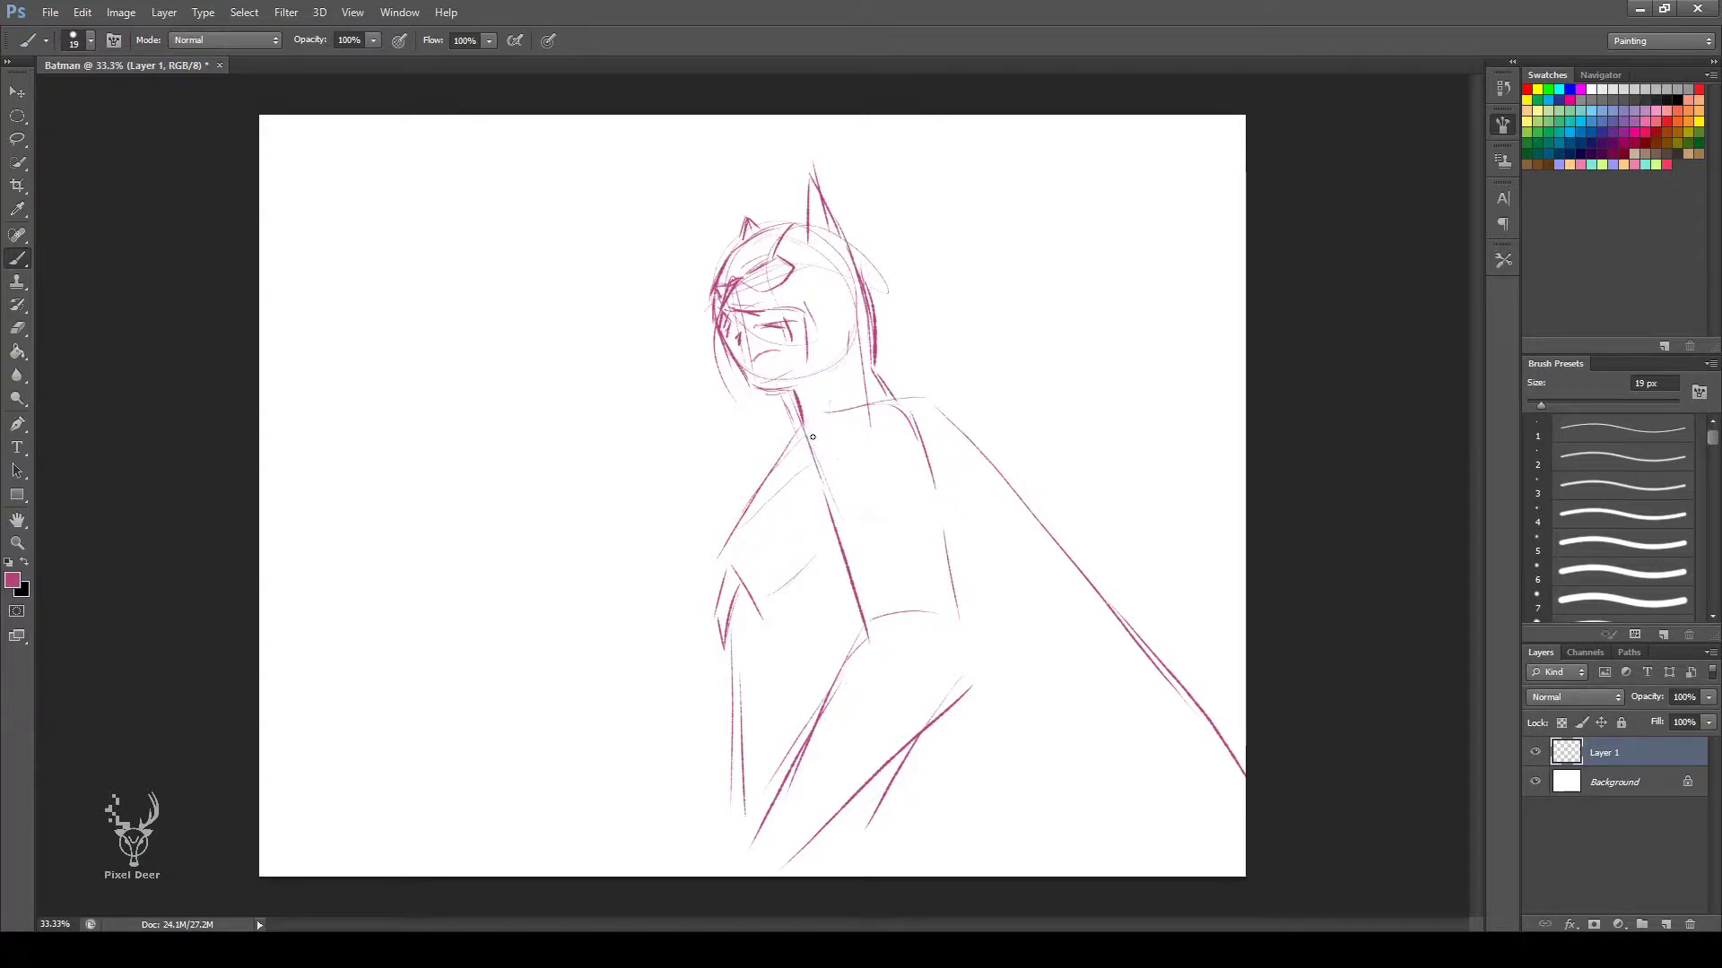
Outline the chest plate, torso sides and belt, plus the thigh, legs and feet.
mouse_move(809, 441)
left_mouse_down()
mouse_move(892, 403)
mouse_move(843, 505)
mouse_move(866, 536)
left_mouse_up()
left_click_drag(941, 459, 944, 520)
left_click_drag(856, 534, 929, 519)
mouse_move(836, 518)
left_mouse_down()
mouse_move(848, 581)
mouse_move(954, 601)
left_mouse_up()
mouse_move(865, 639)
left_mouse_down()
mouse_move(969, 680)
mouse_move(760, 821)
mouse_move(796, 841)
left_mouse_up()
left_click_drag(752, 852, 785, 877)
left_click_drag(969, 680, 848, 832)
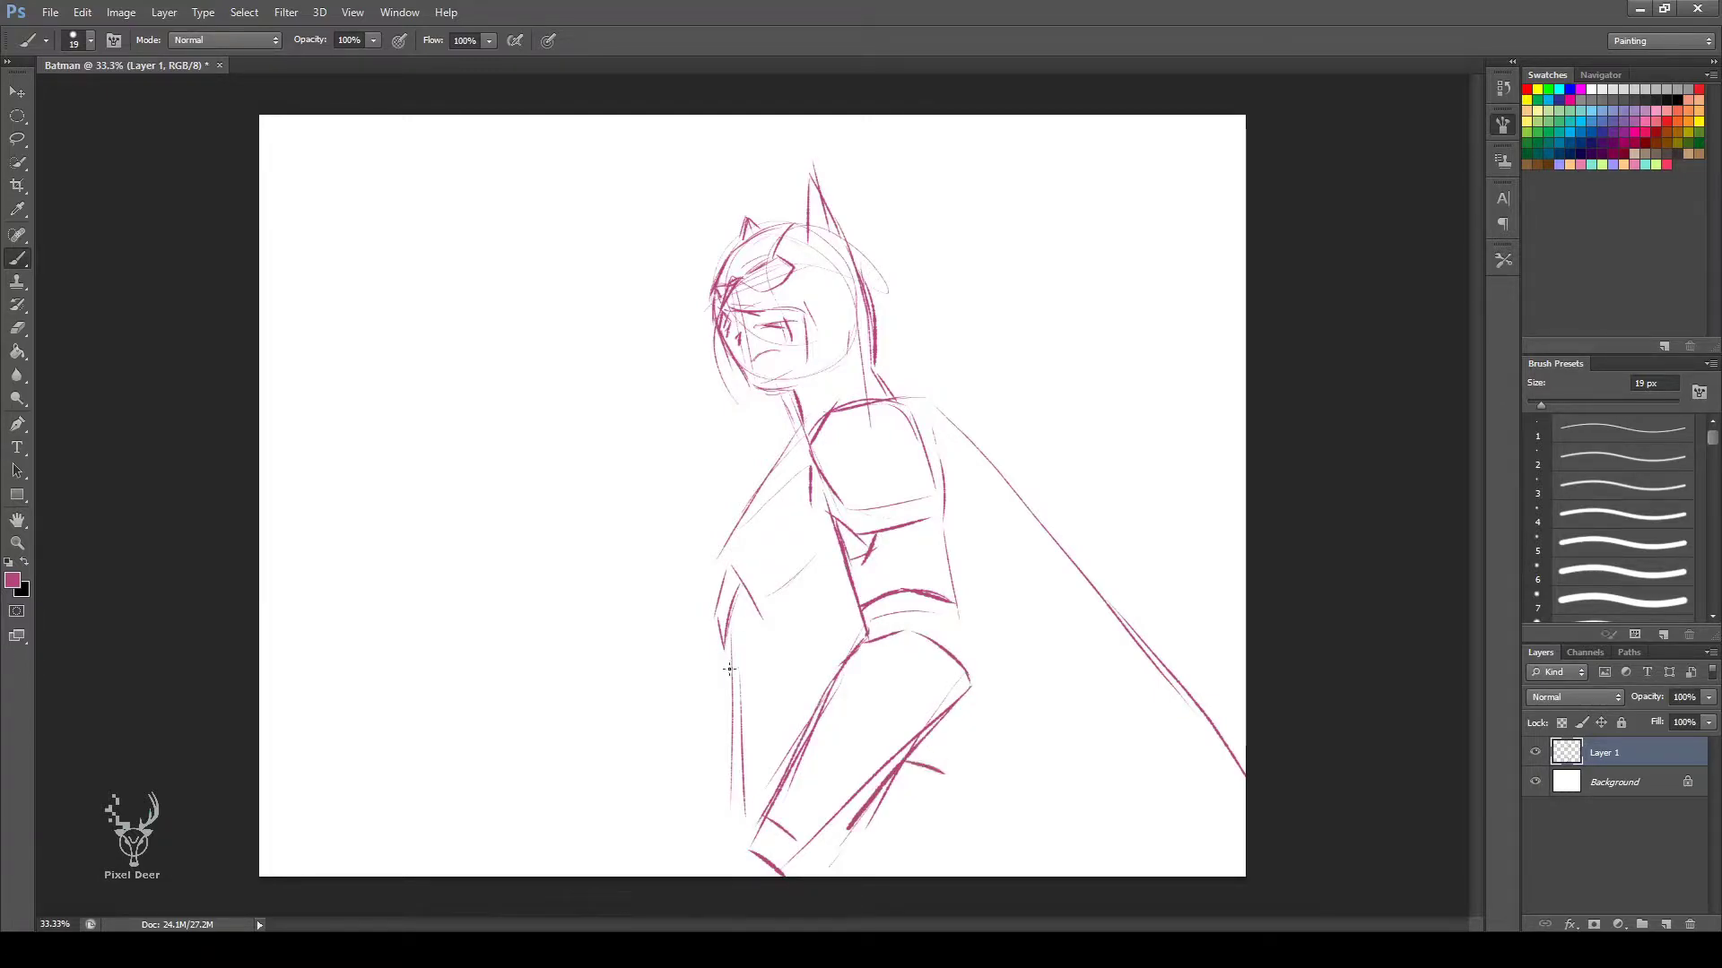
mouse_move(729, 668)
left_mouse_down()
mouse_move(745, 800)
mouse_move(768, 670)
left_mouse_up()
mouse_move(797, 434)
left_mouse_down()
mouse_move(724, 592)
mouse_move(760, 617)
left_mouse_up()
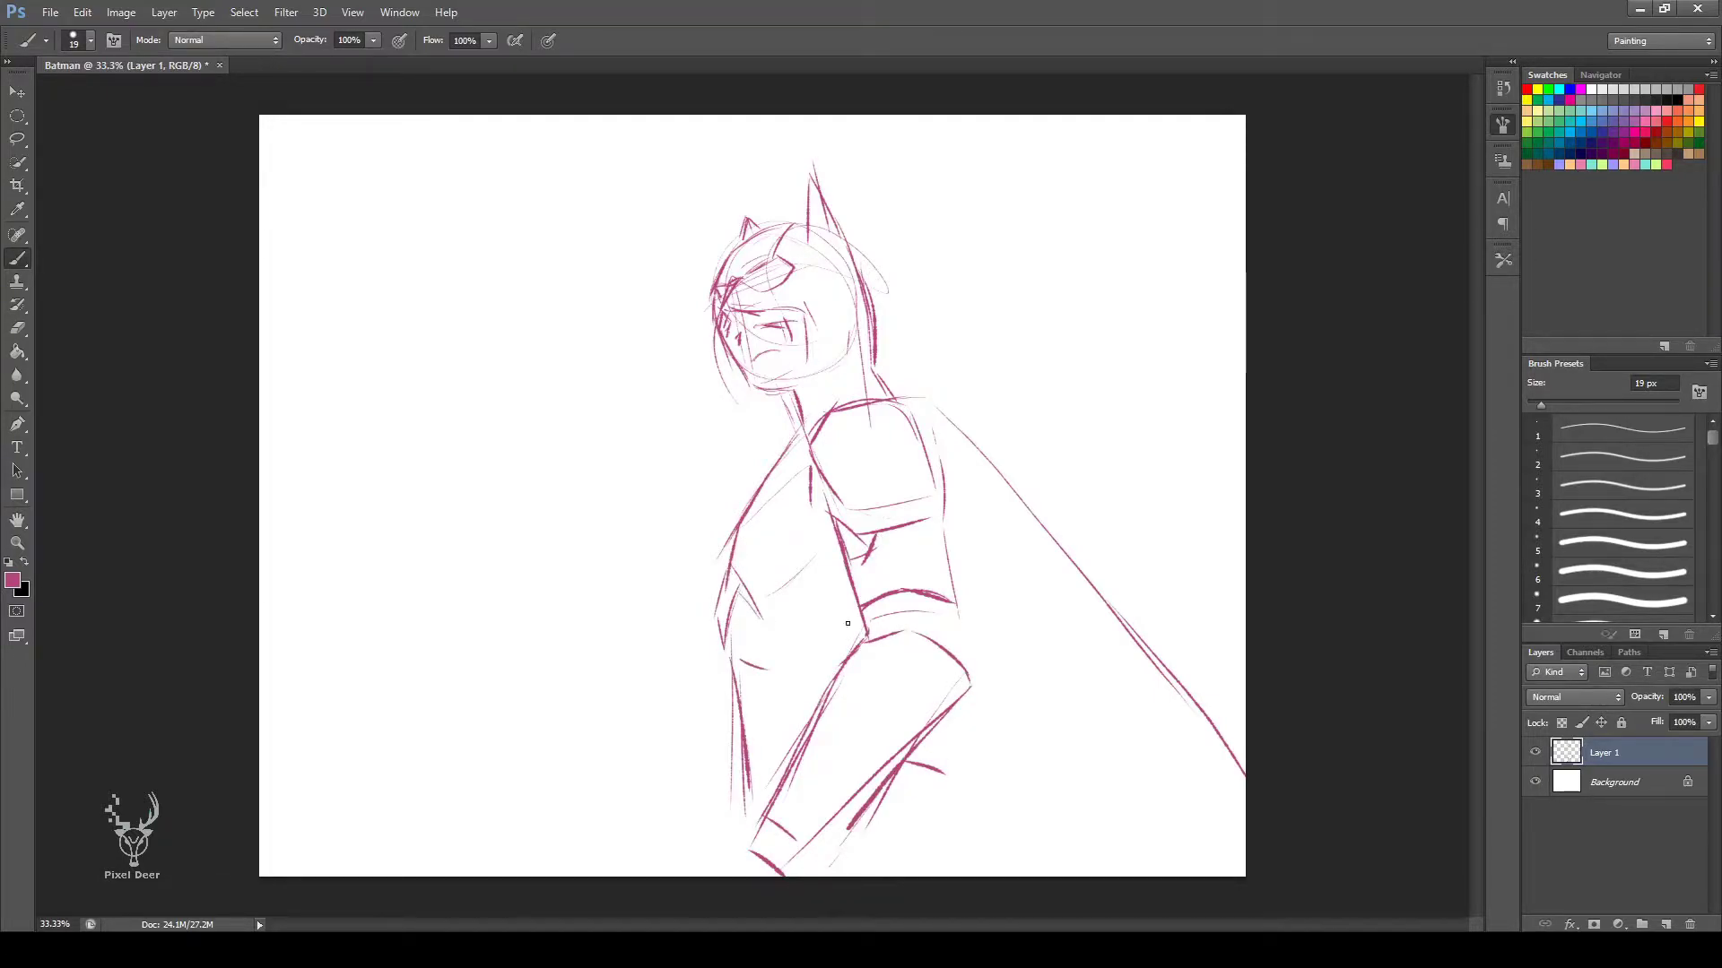
Add ab lines across the torso and shape the lower-left torso and hip.
left_click_drag(830, 565, 768, 598)
mouse_move(843, 601)
left_mouse_down()
mouse_move(715, 633)
mouse_move(734, 664)
left_mouse_up()
left_click_drag(743, 652, 744, 681)
mouse_move(755, 638)
left_mouse_down()
mouse_move(784, 648)
mouse_move(789, 701)
left_mouse_up()
left_click_drag(788, 657, 741, 843)
left_click_drag(768, 782, 753, 825)
mouse_move(804, 648)
left_mouse_down()
mouse_move(801, 694)
mouse_move(854, 761)
left_mouse_up()
Hatch the lower forearm area.
left_click_drag(857, 761, 803, 839)
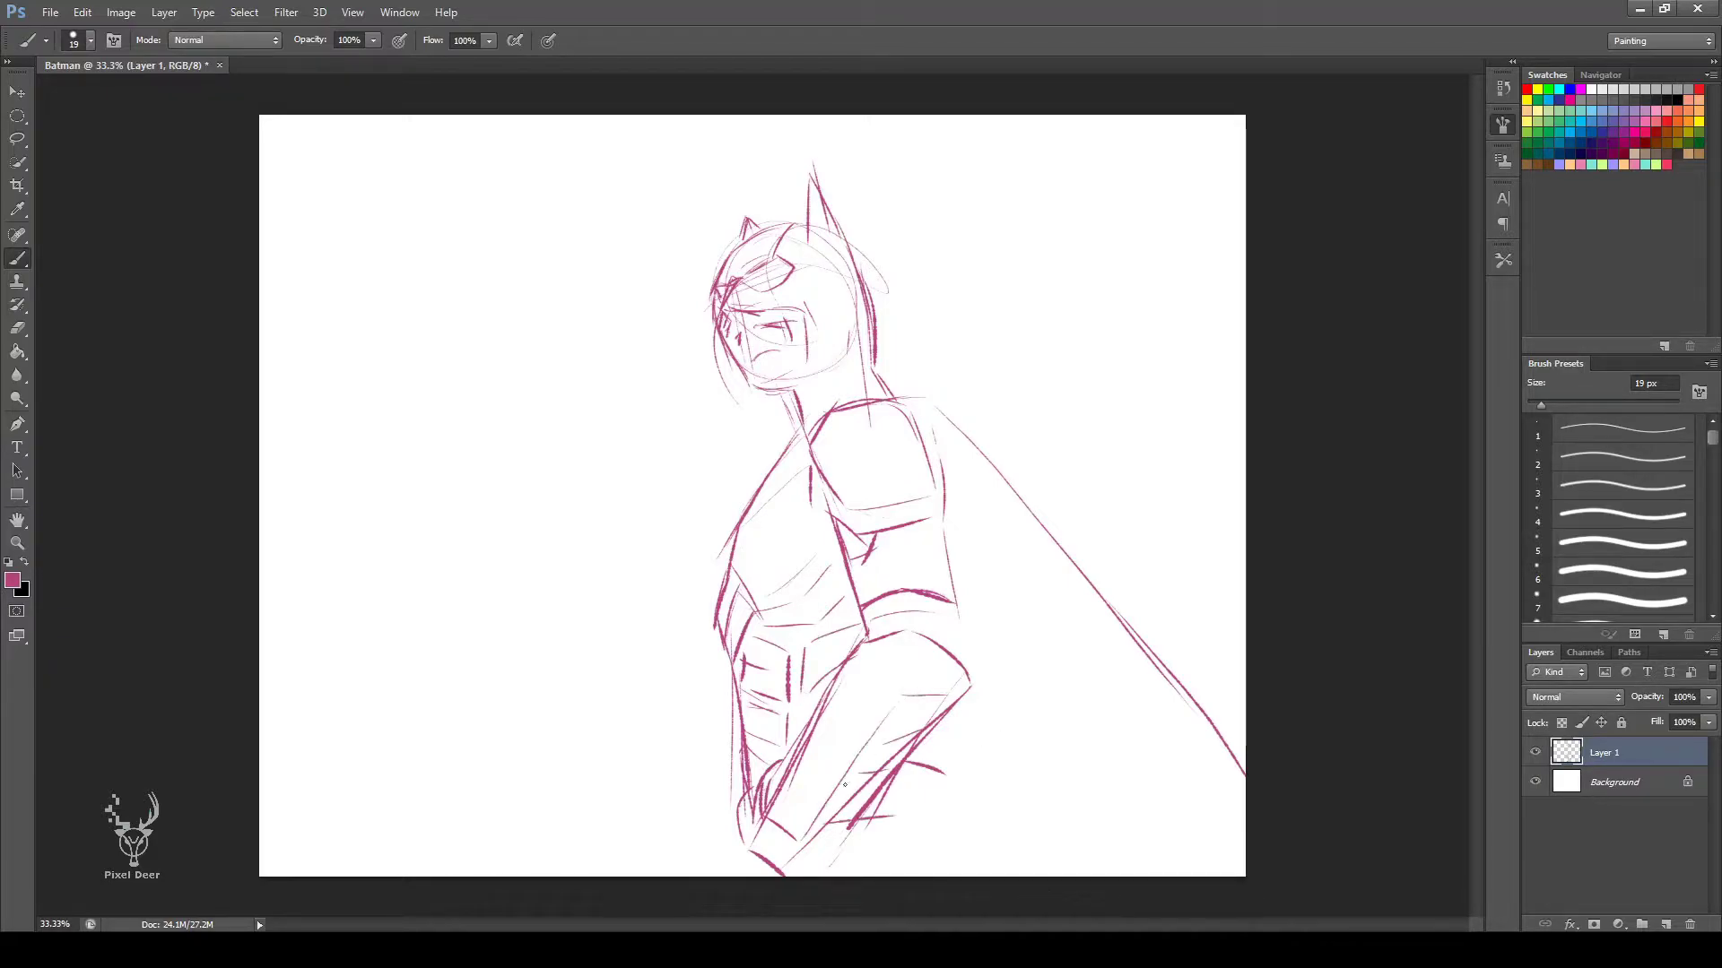
left_click_drag(963, 733, 886, 739)
left_click_drag(977, 701, 900, 709)
mouse_move(988, 690)
left_mouse_down()
mouse_move(916, 773)
mouse_move(1002, 875)
left_mouse_up()
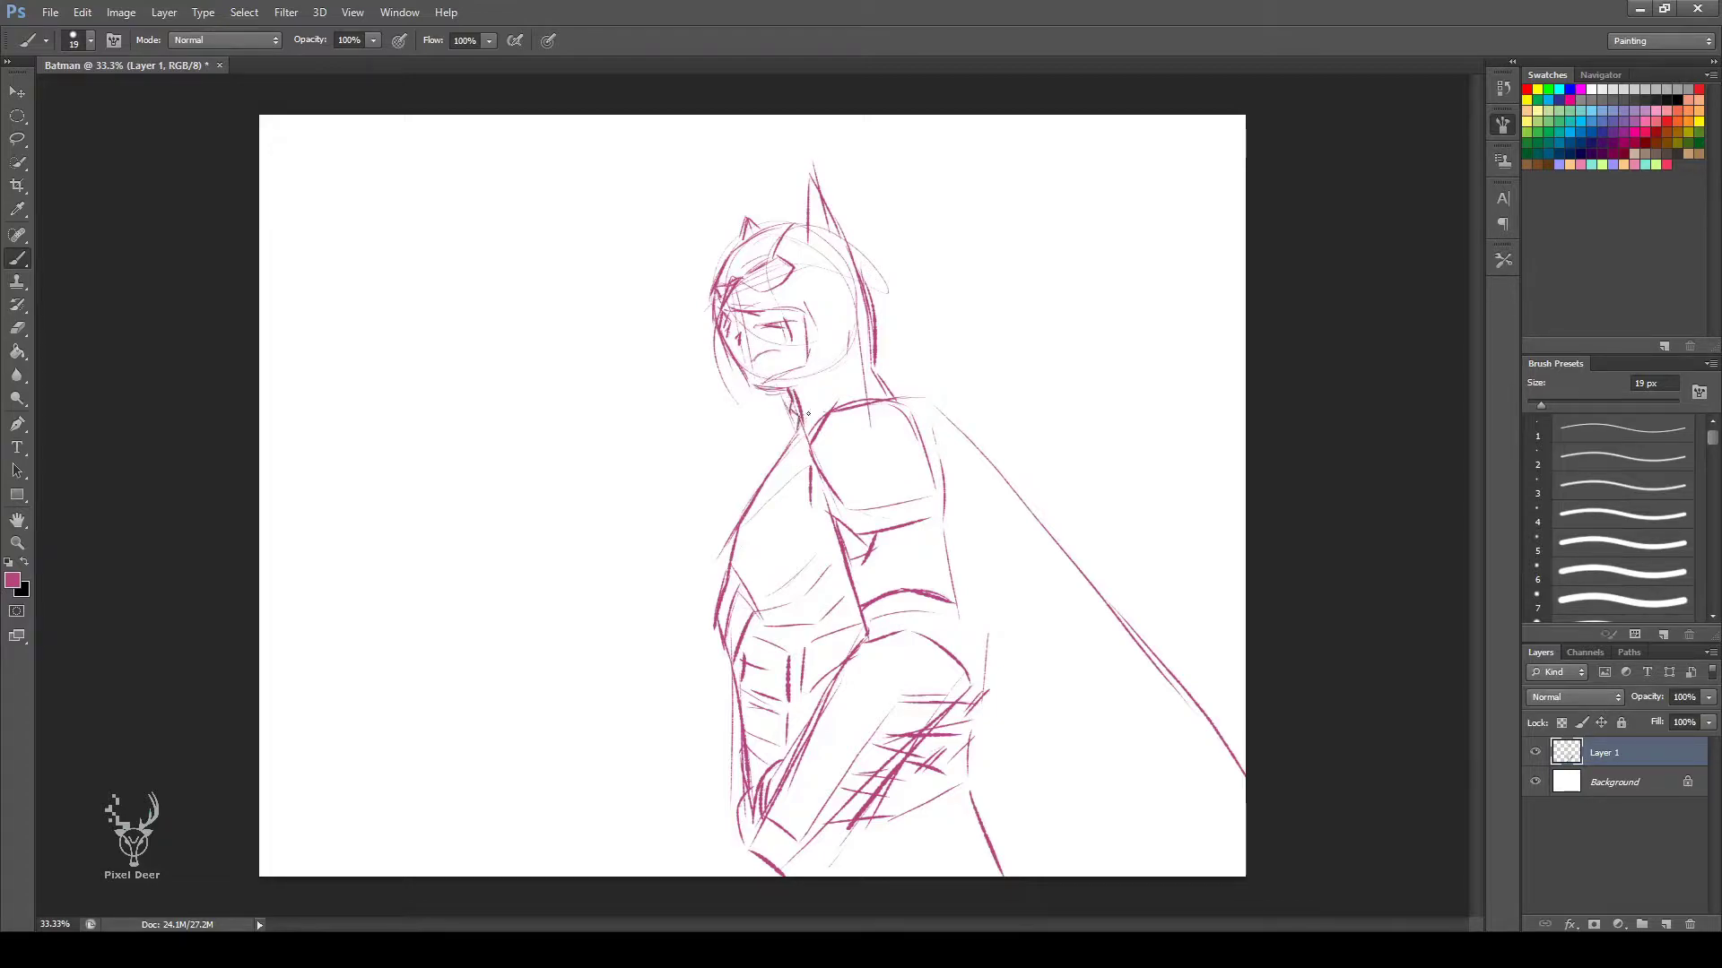
Darken the neck and cowl's right side, add bottom strokes and a second cape line.
left_click_drag(789, 407, 801, 435)
mouse_move(826, 197)
left_mouse_down()
mouse_move(879, 281)
mouse_move(885, 349)
left_mouse_up()
left_click_drag(877, 336, 896, 399)
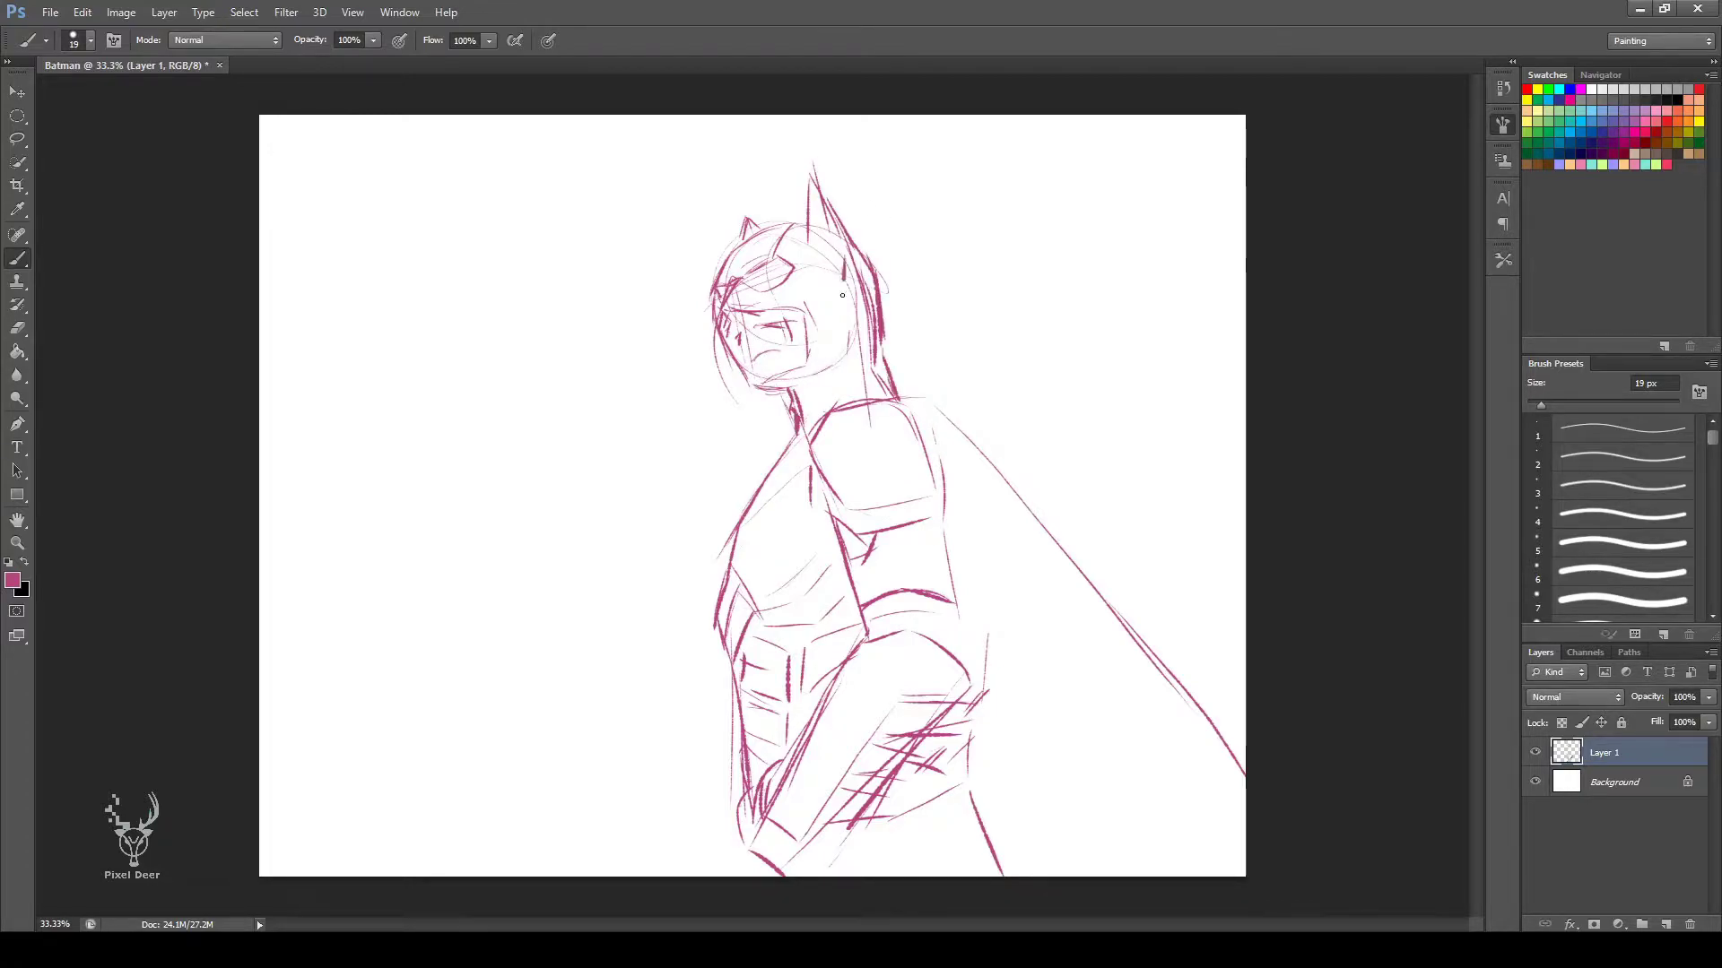
left_click_drag(841, 262, 845, 334)
left_click_drag(761, 834, 735, 874)
left_click_drag(856, 832, 834, 874)
left_click_drag(966, 487, 1121, 773)
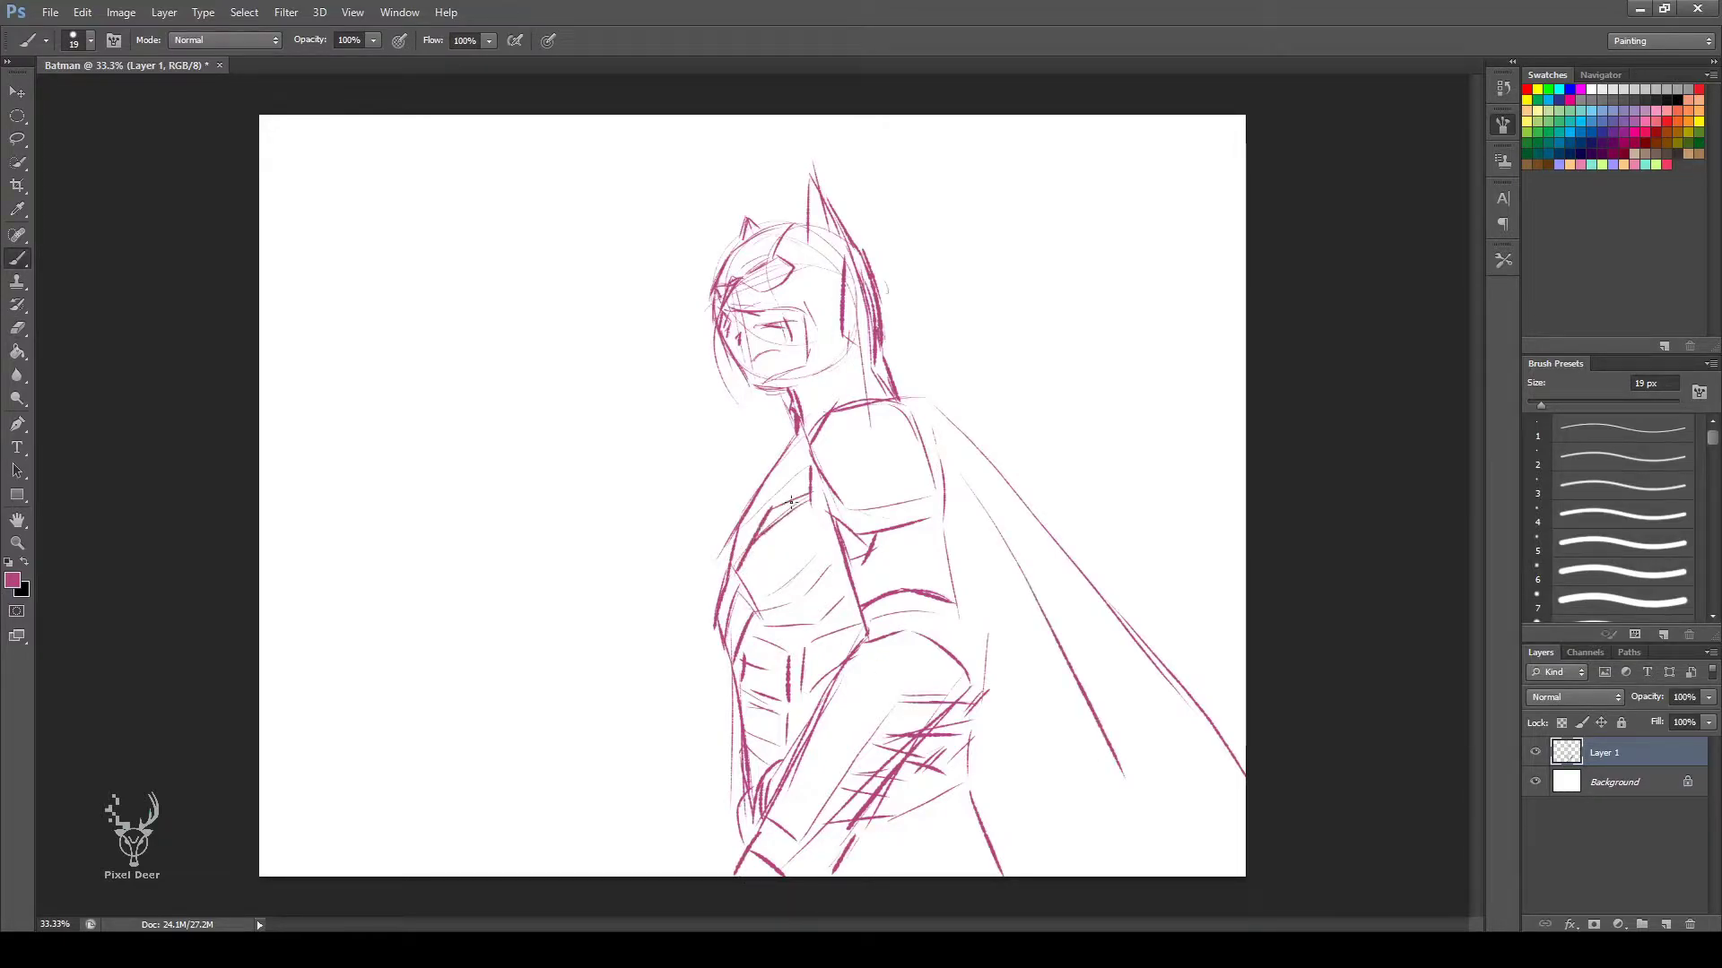
Sketch around the hip and add more hatching over the forearm.
key("e")
key("b")
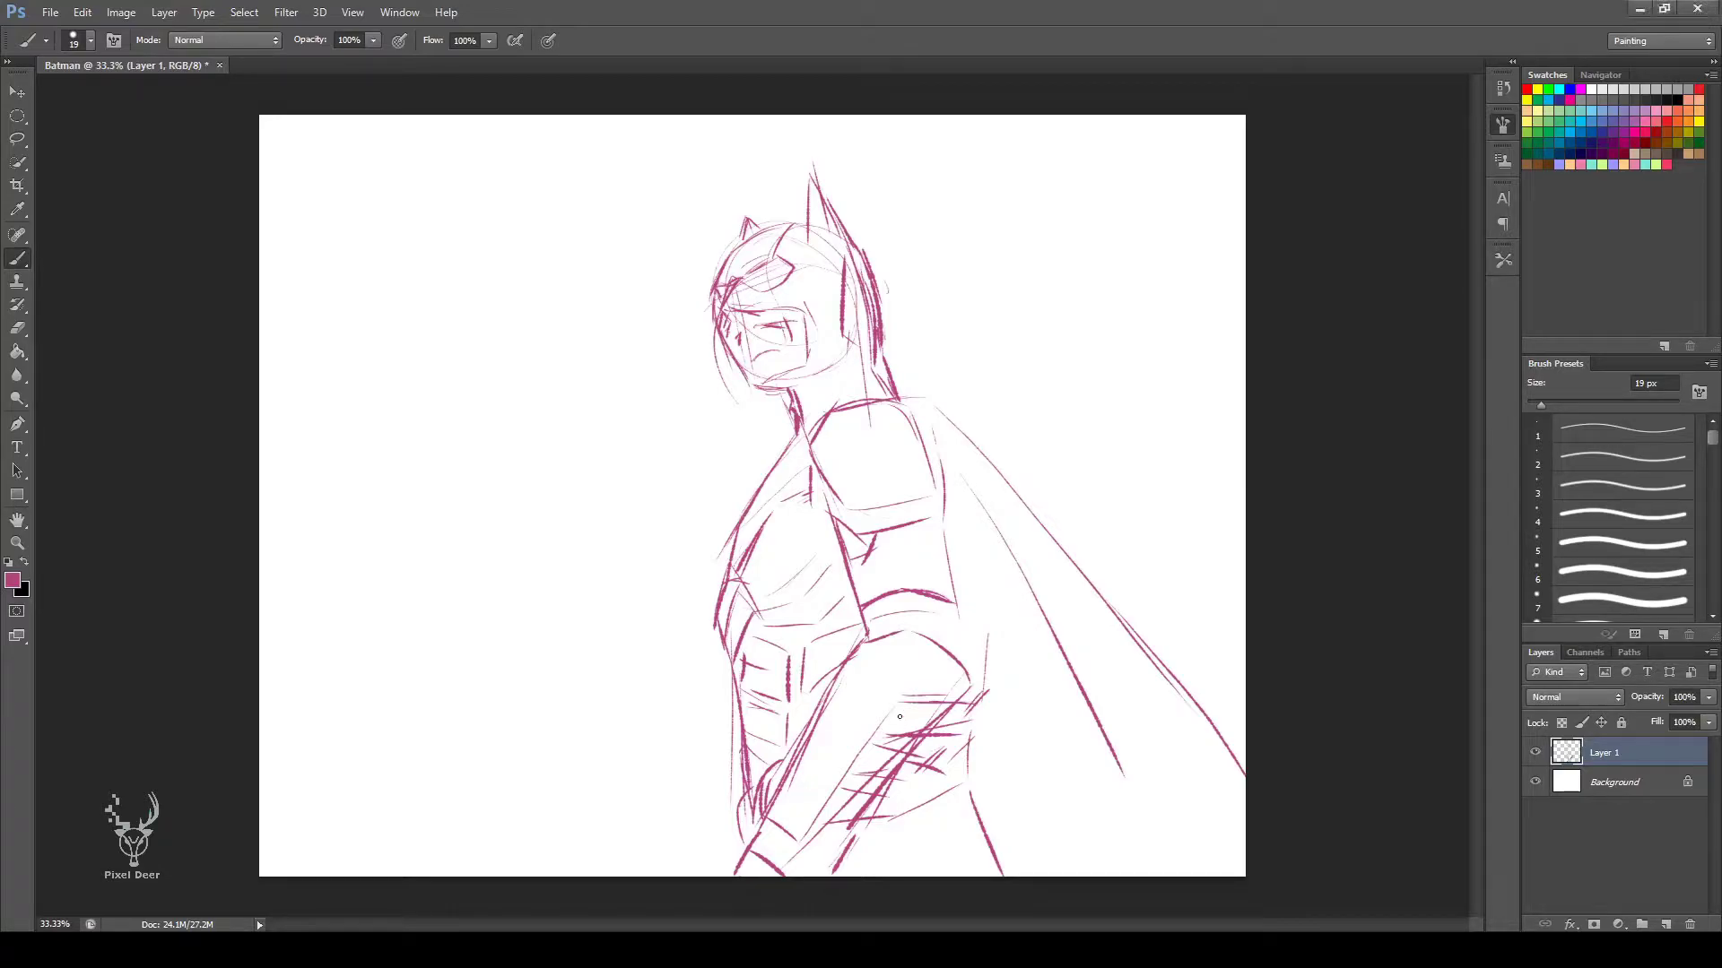
mouse_move(937, 650)
left_mouse_down()
mouse_move(874, 671)
mouse_move(791, 811)
left_mouse_up()
mouse_move(901, 703)
left_mouse_down()
mouse_move(879, 735)
mouse_move(982, 694)
left_mouse_up()
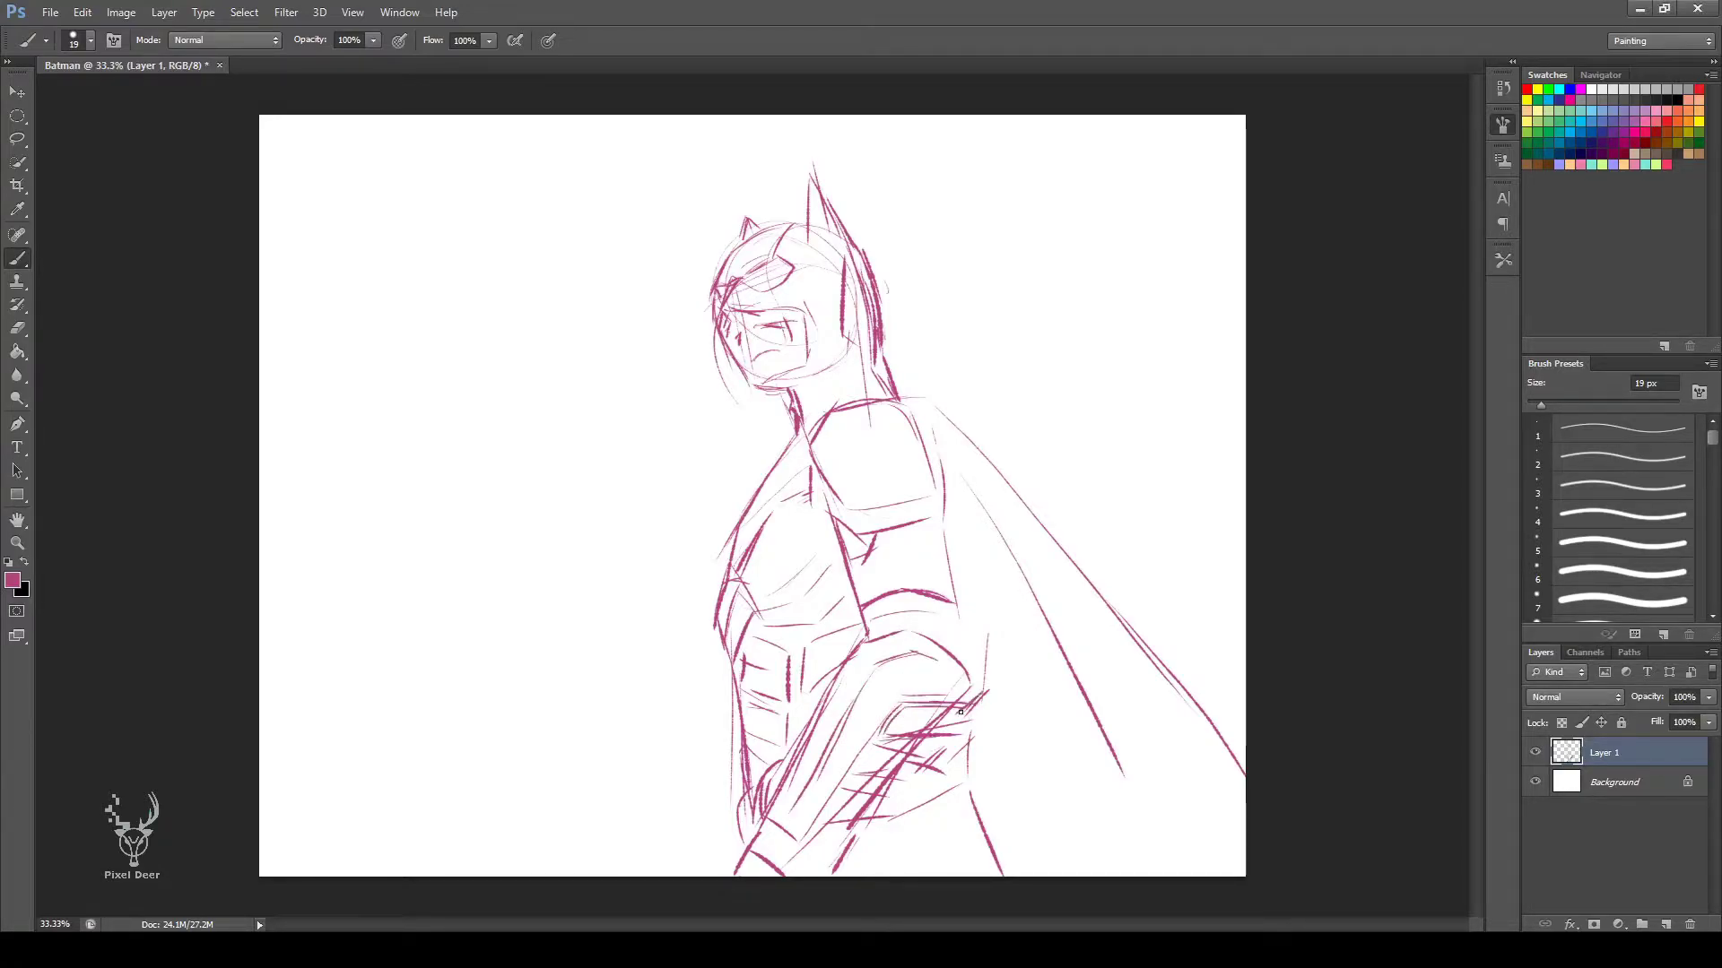
left_click_drag(877, 746, 851, 780)
left_click_drag(942, 749, 902, 789)
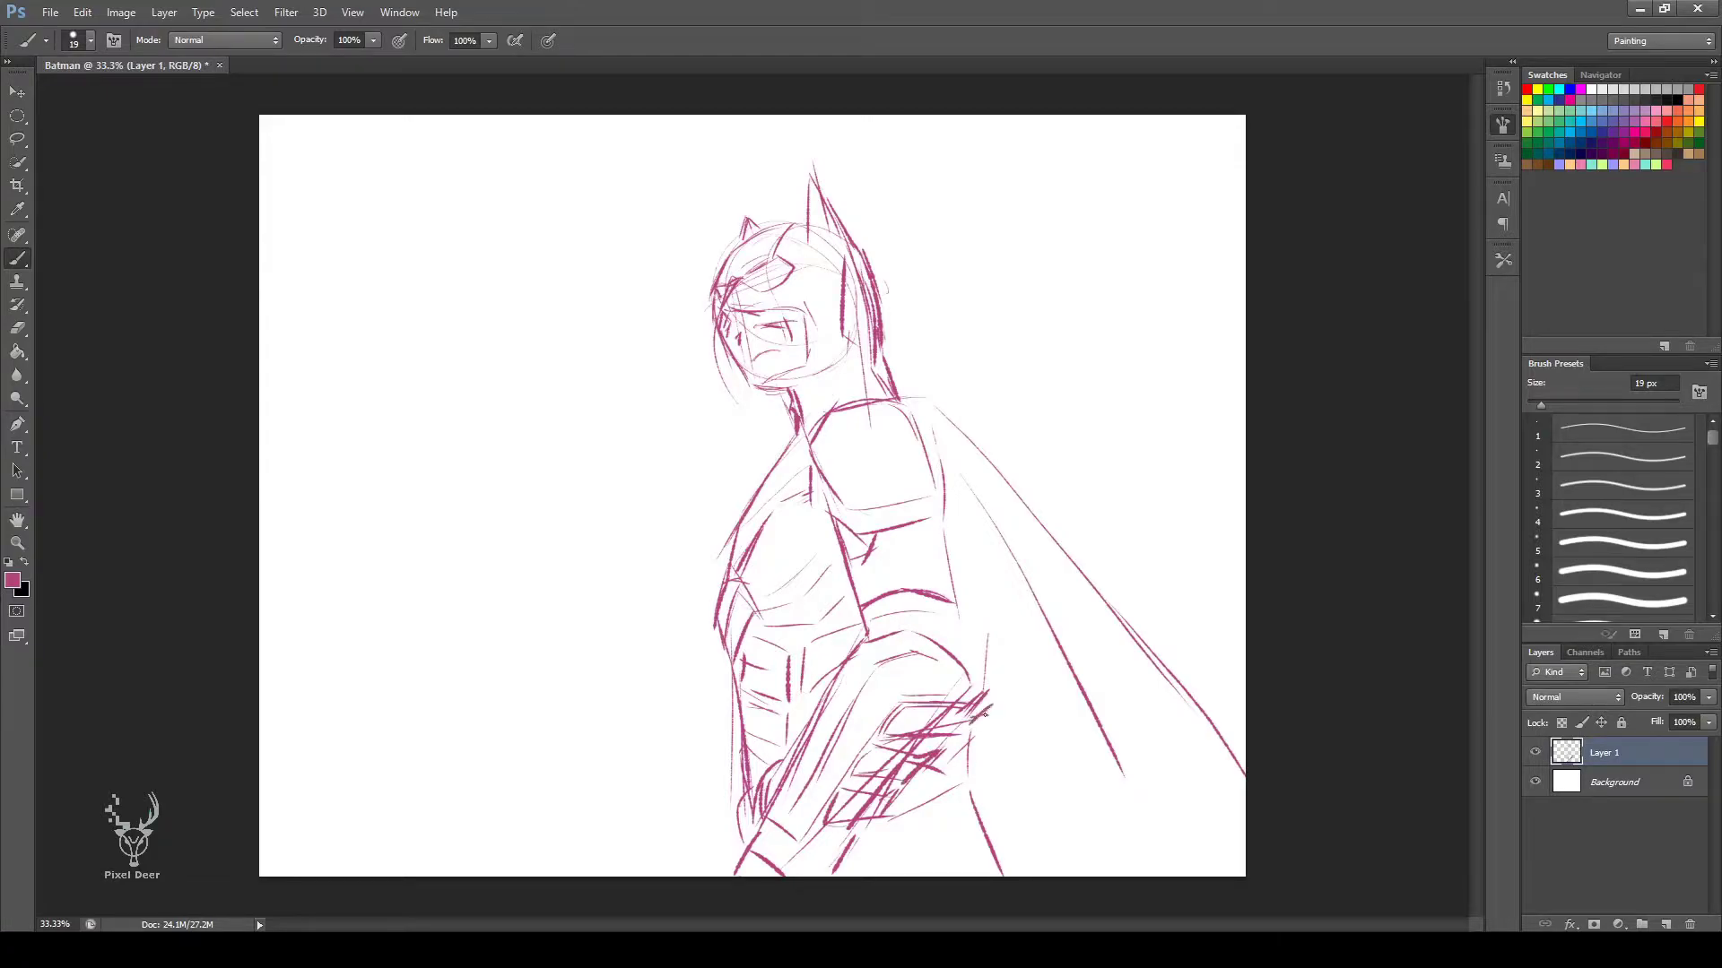
left_click_drag(995, 709, 899, 818)
left_click_drag(955, 756, 791, 875)
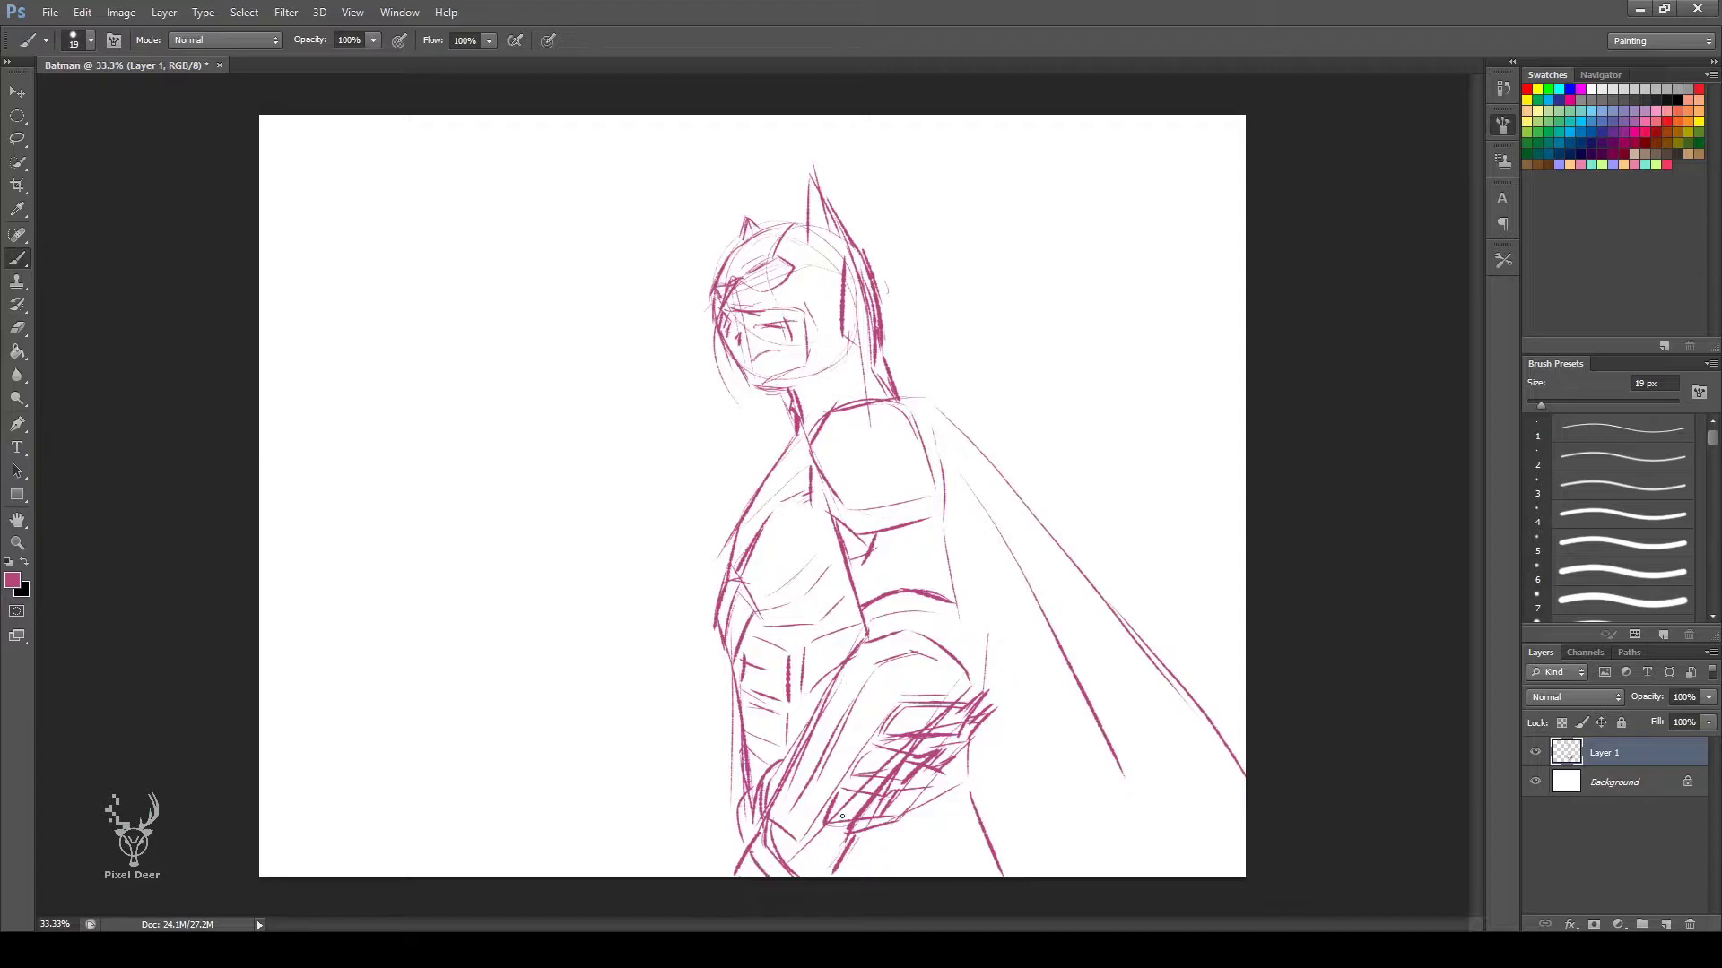
mouse_move(974, 793)
left_mouse_down()
mouse_move(929, 806)
mouse_move(940, 875)
left_mouse_up()
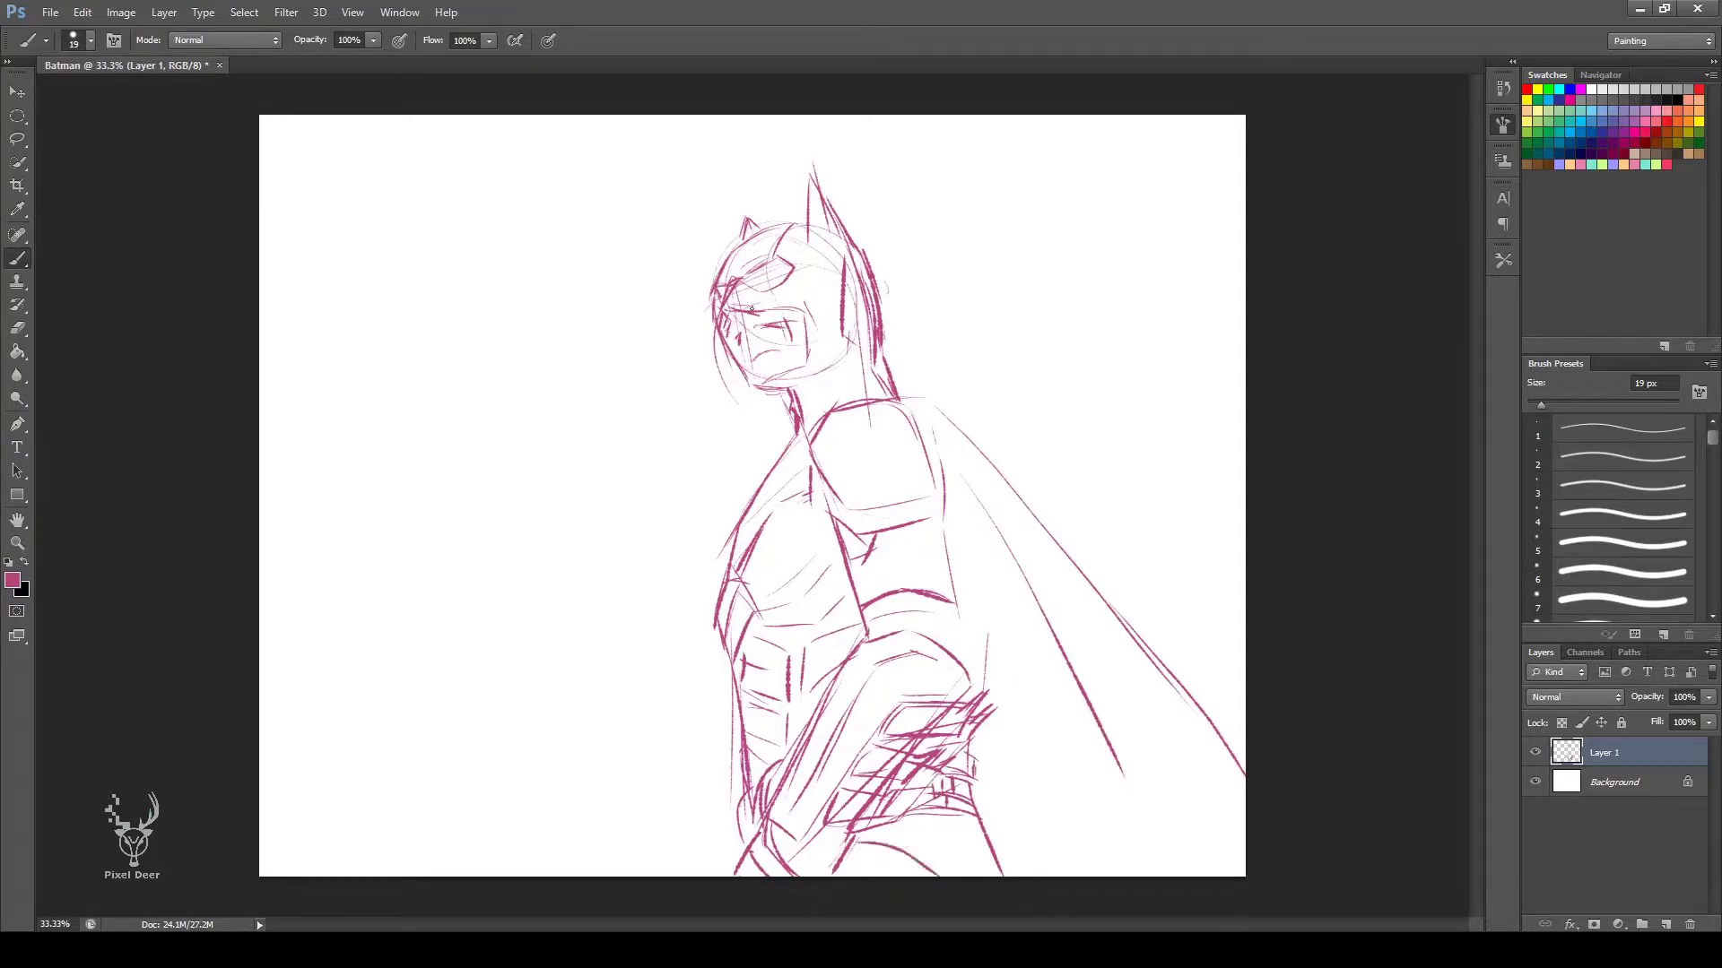
Zoom in and refine the eye, brow, nose, jaw line and mask edge.
scroll(742, 328, "up", 2)
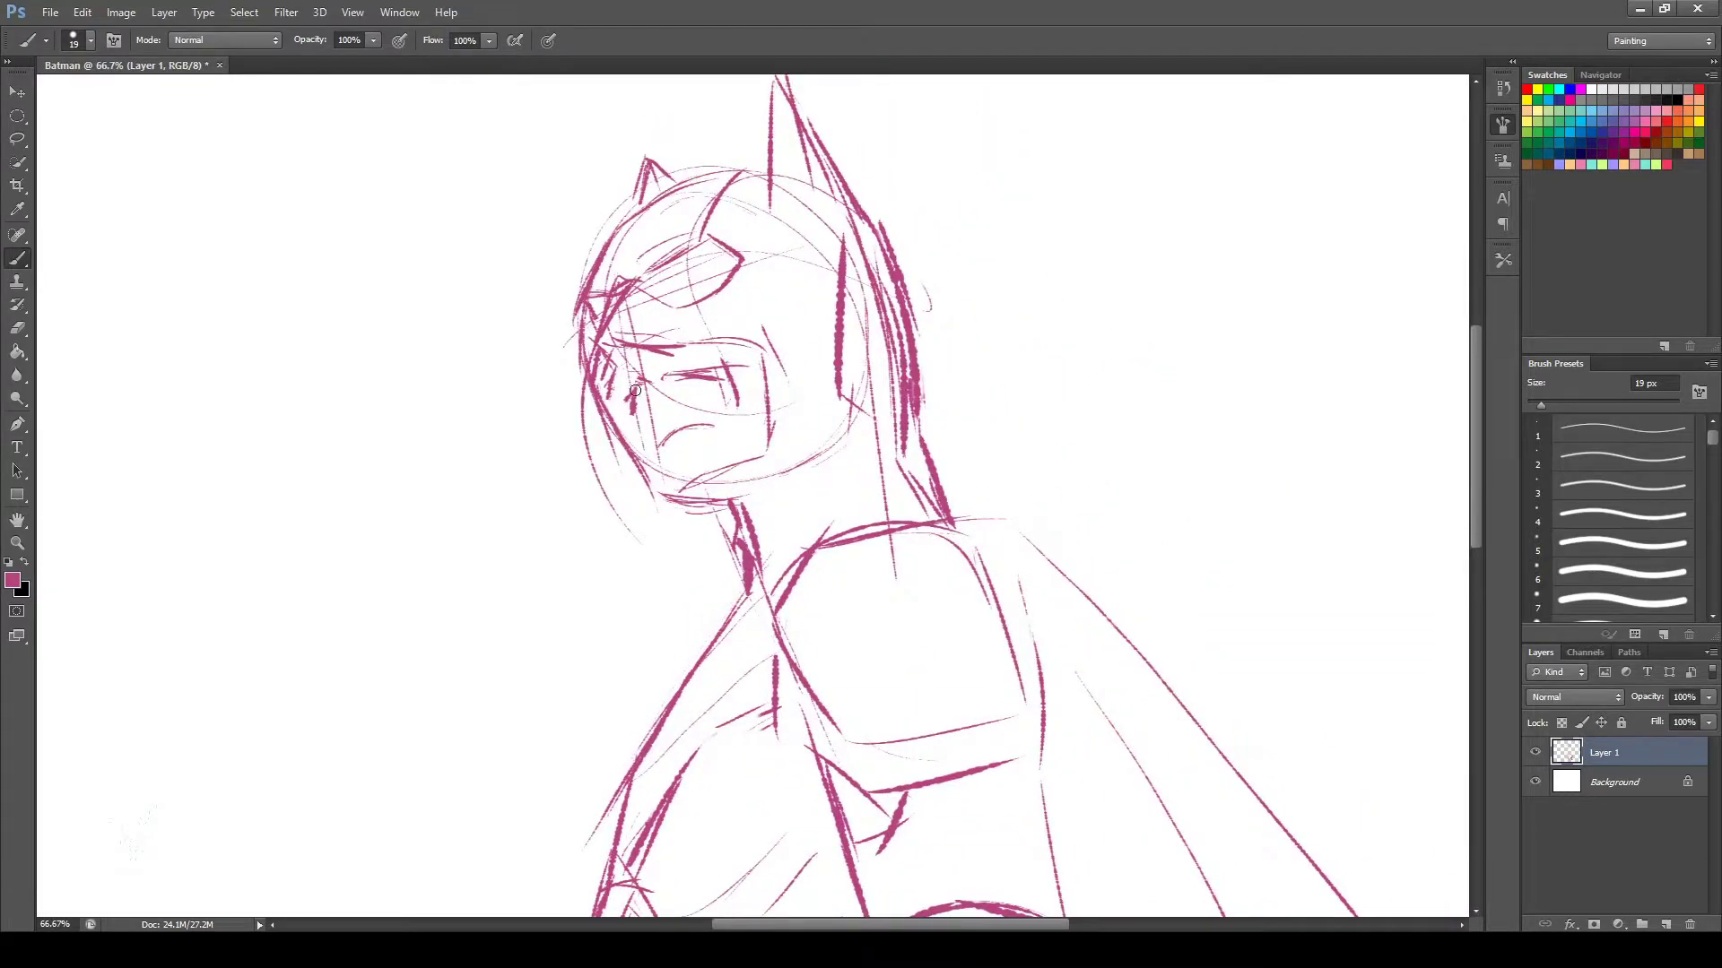
left_click_drag(643, 398, 687, 375)
mouse_move(602, 336)
left_mouse_down()
mouse_move(662, 359)
mouse_move(724, 343)
left_mouse_up()
left_click_drag(772, 337, 737, 408)
left_click_drag(647, 481, 674, 509)
left_click_drag(682, 508, 728, 501)
left_click_drag(759, 249, 726, 338)
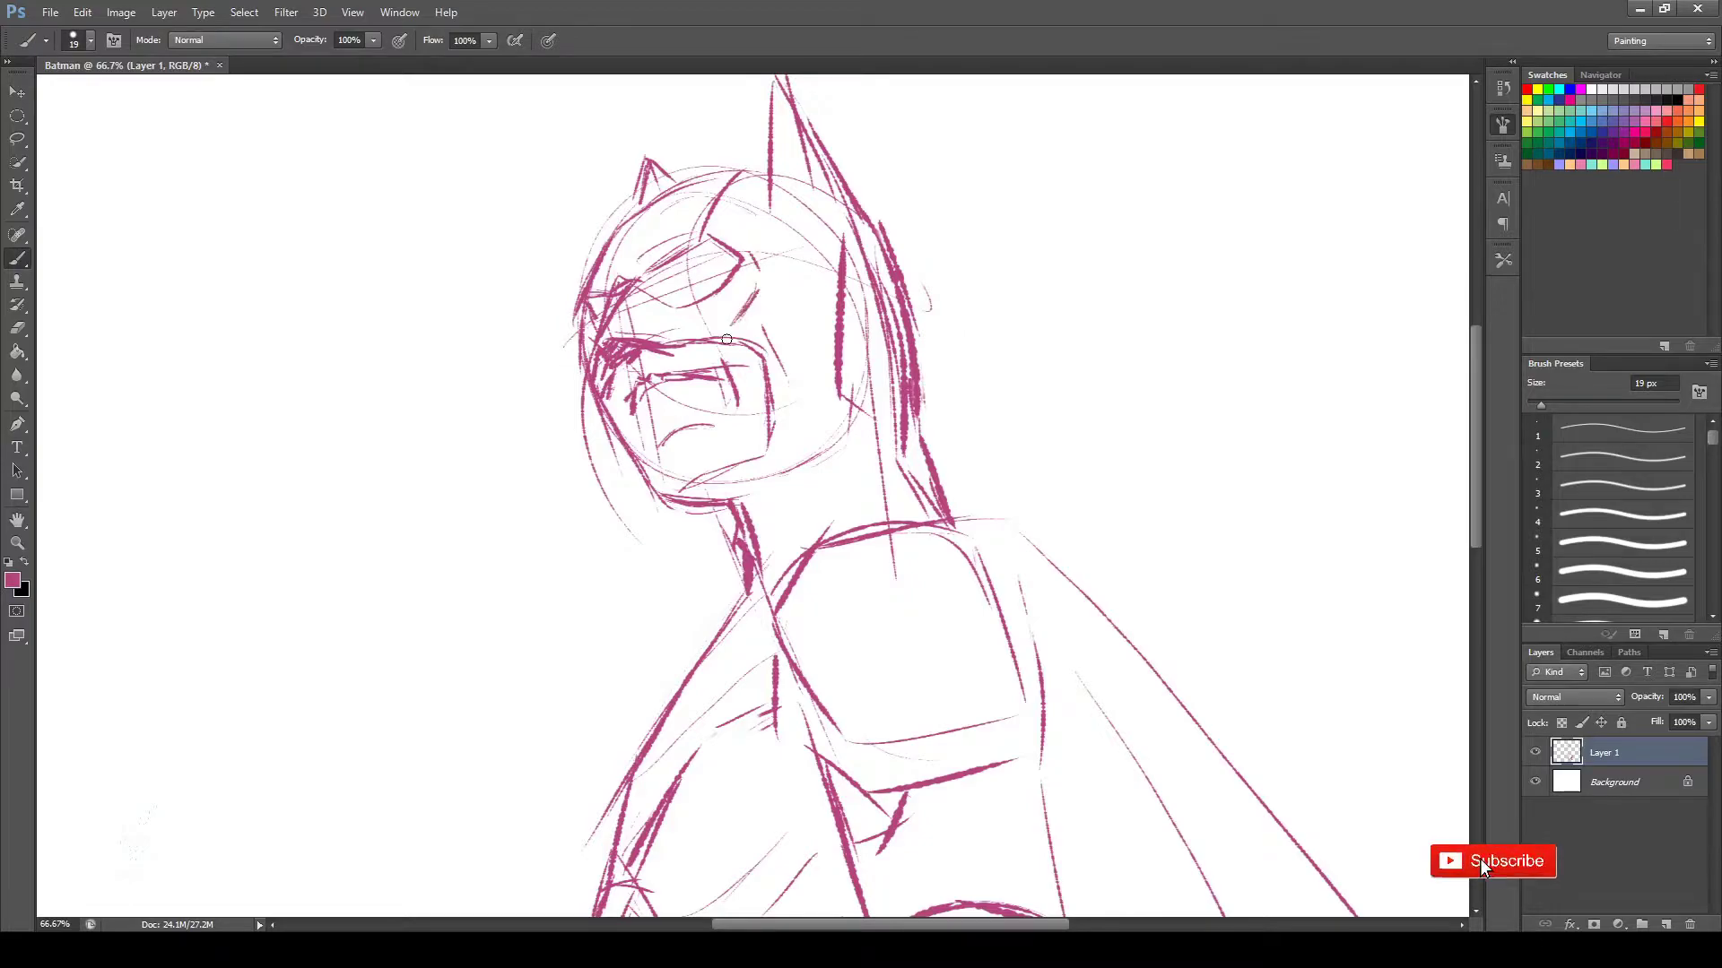
Firm up the lower cowl, neck, shoulder-cape edge and the chest plate's edges.
mouse_move(843, 453)
left_mouse_down()
mouse_move(919, 435)
mouse_move(854, 446)
left_mouse_up()
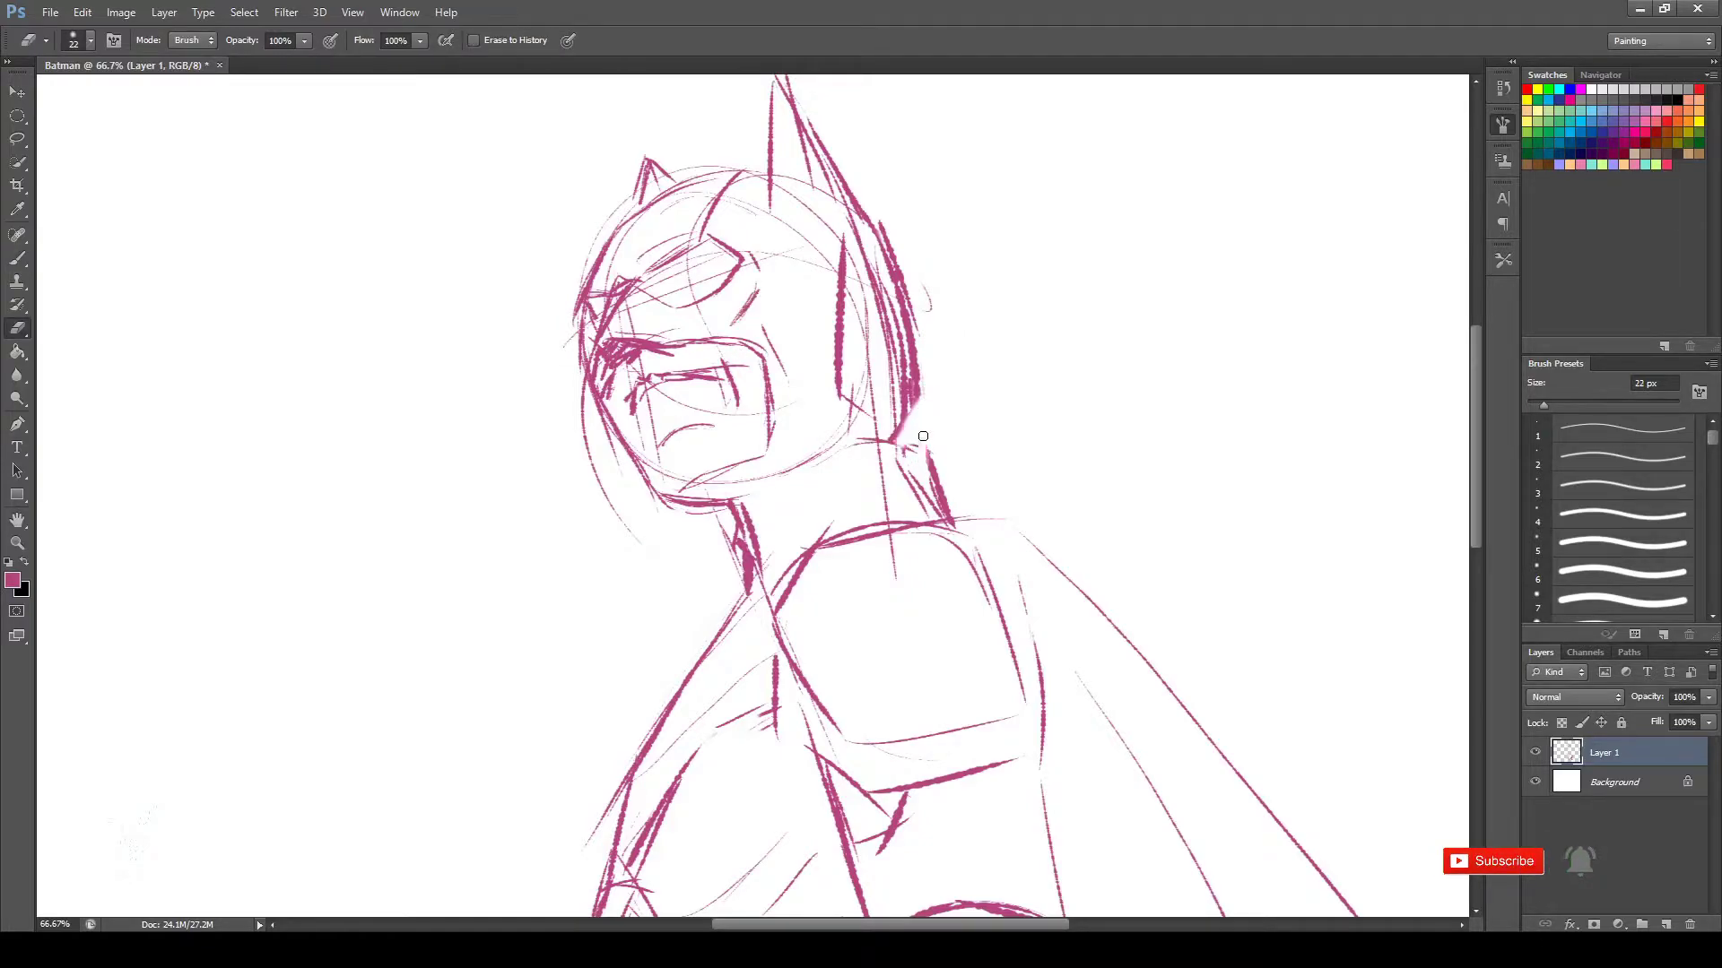
mouse_move(916, 392)
left_mouse_down()
mouse_move(897, 443)
mouse_move(928, 511)
mouse_move(1044, 545)
mouse_move(1201, 744)
left_mouse_up()
mouse_move(785, 628)
left_mouse_down()
mouse_move(877, 746)
mouse_move(1021, 671)
left_mouse_up()
left_click_drag(1000, 610, 986, 695)
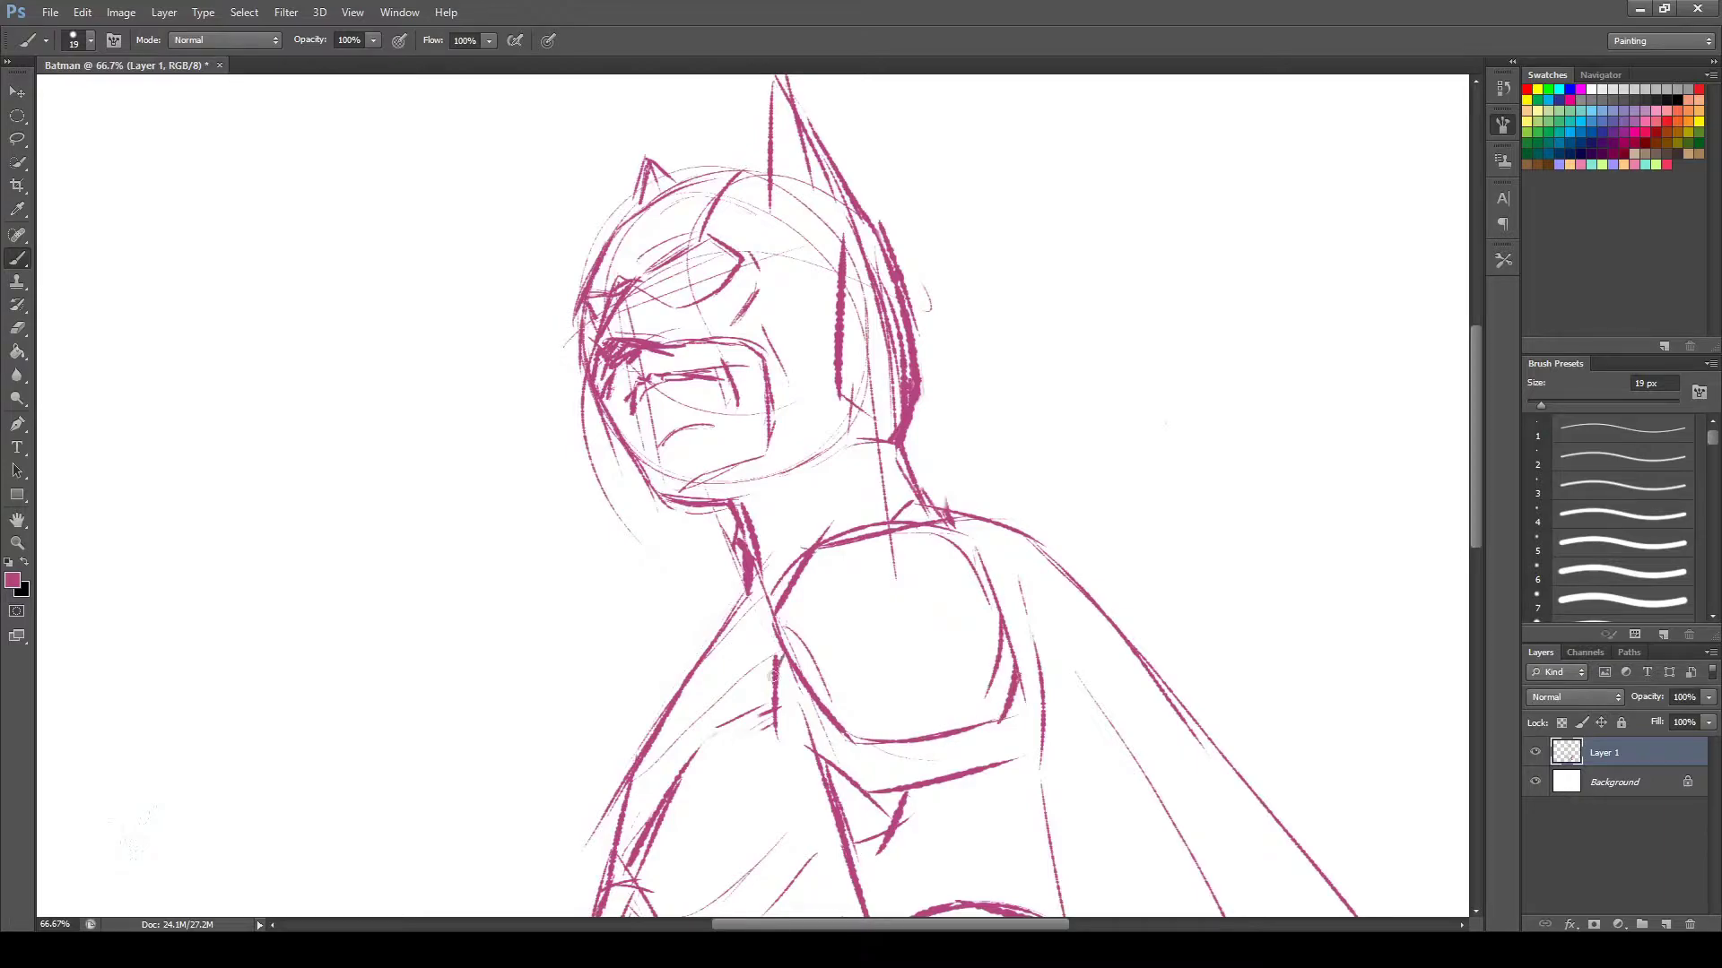
mouse_move(773, 656)
left_mouse_down()
mouse_move(869, 792)
mouse_move(951, 766)
left_mouse_up()
left_click_drag(1027, 629, 982, 753)
Add hatches beside the chest plate and thicken the torso diagonal.
scroll(987, 699, "down", 5)
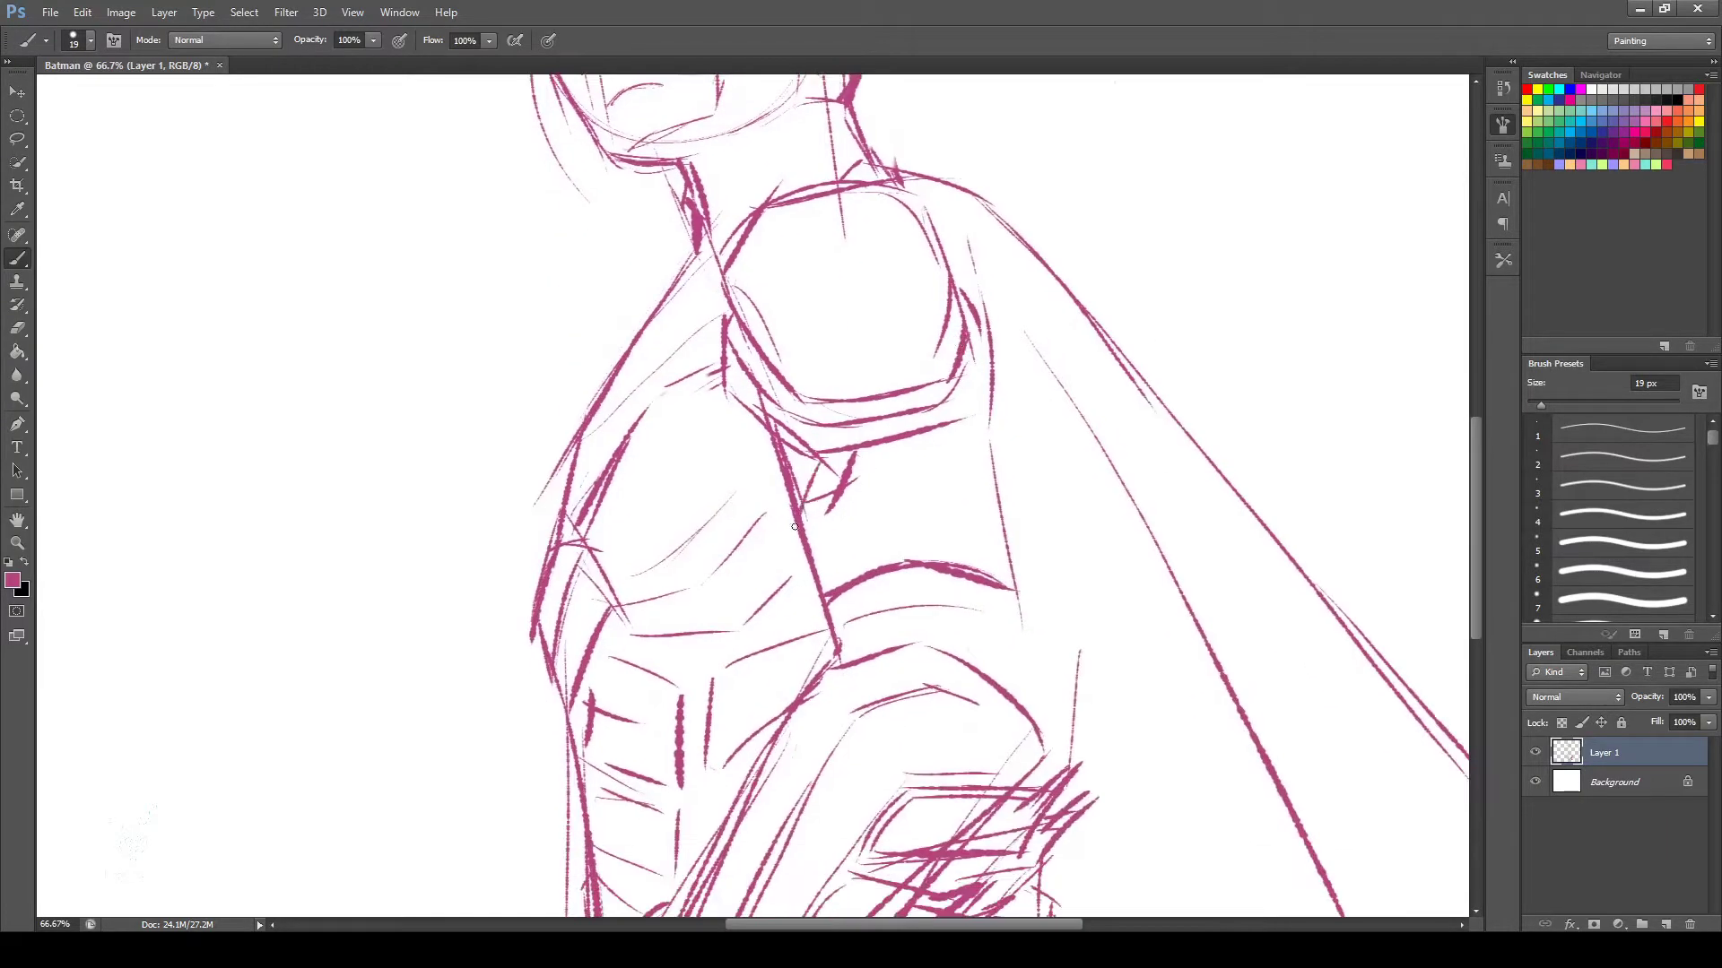
left_click_drag(848, 475, 798, 524)
left_click_drag(796, 534, 820, 591)
left_click_drag(951, 429, 994, 445)
mouse_move(803, 530)
left_mouse_down()
mouse_move(820, 597)
mouse_move(923, 542)
left_mouse_up()
left_click_drag(821, 610, 834, 651)
mouse_move(865, 619)
left_mouse_down()
mouse_move(951, 591)
mouse_move(934, 641)
mouse_move(995, 627)
mouse_move(977, 623)
left_mouse_up()
Hatch the torso's left side and draw the abdomen's vertical and ab lines.
scroll(977, 627, "down", 5)
left_click_drag(744, 466, 915, 340)
mouse_move(869, 305)
left_mouse_down()
mouse_move(845, 365)
mouse_move(991, 462)
left_mouse_up()
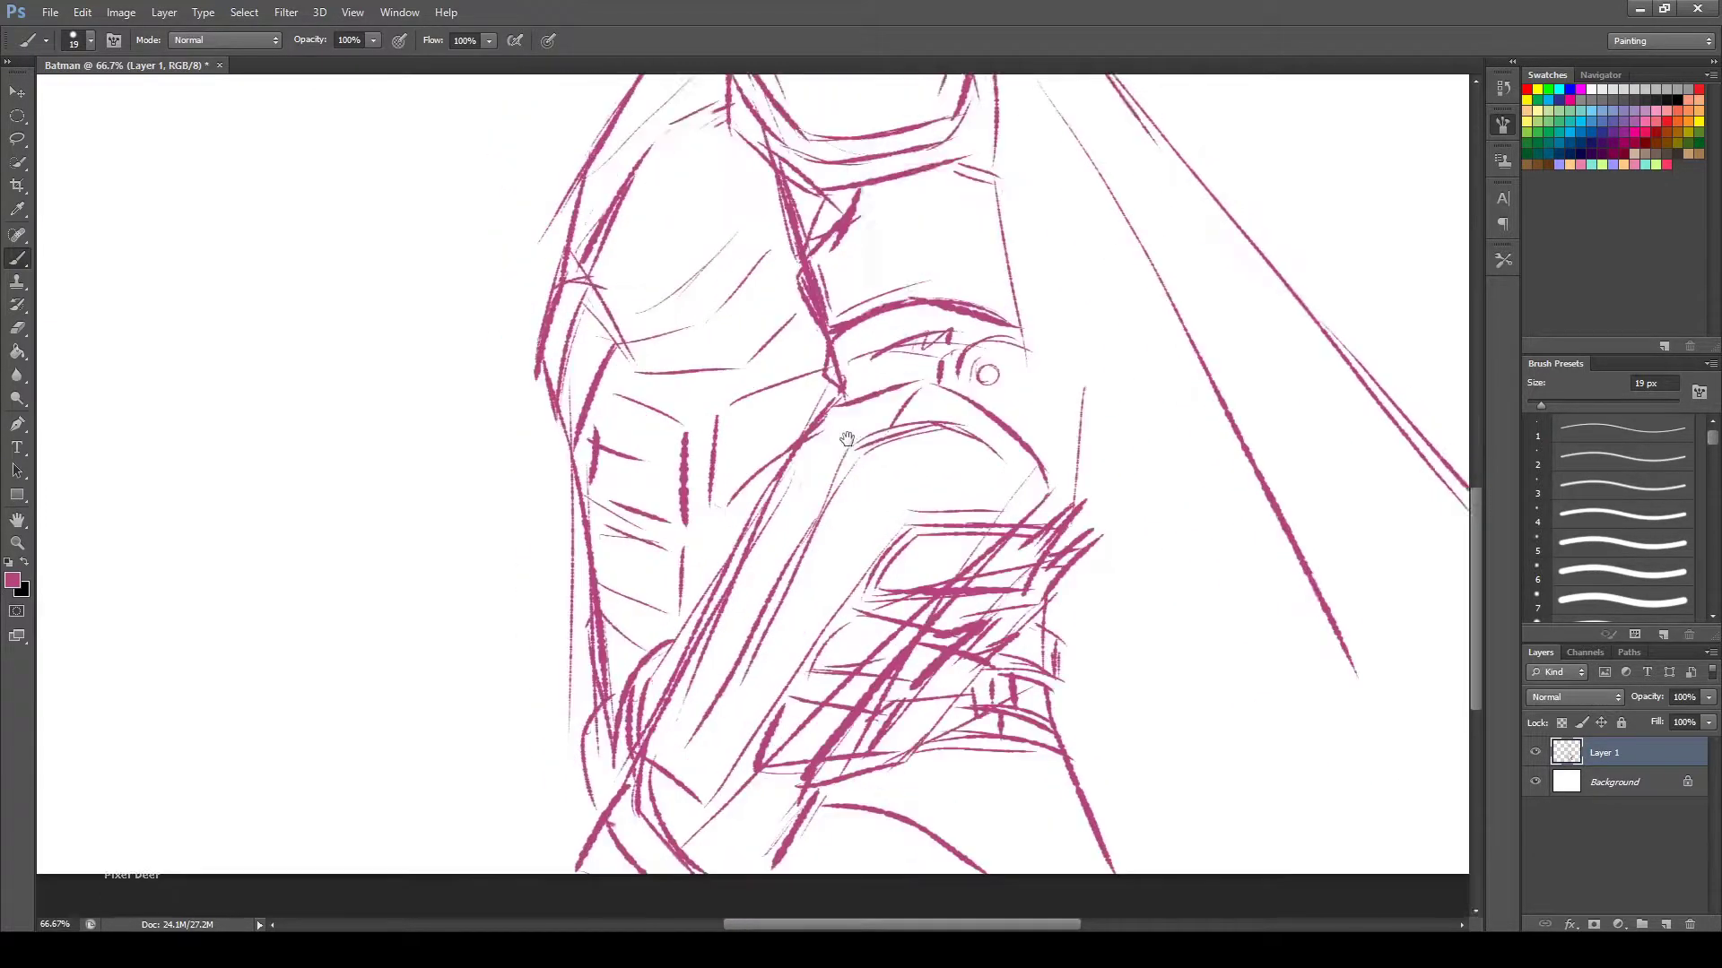
left_click_drag(671, 333, 695, 394)
left_click_drag(685, 455, 683, 493)
mouse_move(706, 425)
left_mouse_down()
mouse_move(765, 447)
mouse_move(756, 525)
left_mouse_up()
mouse_move(692, 507)
left_mouse_down()
mouse_move(726, 518)
mouse_move(683, 573)
mouse_move(787, 565)
left_mouse_up()
mouse_move(776, 561)
left_mouse_down()
mouse_move(780, 614)
mouse_move(760, 610)
mouse_move(699, 690)
left_mouse_up()
mouse_move(683, 605)
left_mouse_down()
mouse_move(695, 699)
mouse_move(760, 627)
left_mouse_up()
left_click_drag(708, 627, 748, 659)
Draw rising strokes and diagonals across the chest up toward the shoulder.
left_click_drag(774, 574, 776, 628)
mouse_move(800, 545)
left_mouse_down()
mouse_move(793, 615)
mouse_move(849, 523)
mouse_move(850, 440)
left_mouse_up()
left_click_drag(732, 384, 833, 383)
left_click_drag(847, 381, 905, 332)
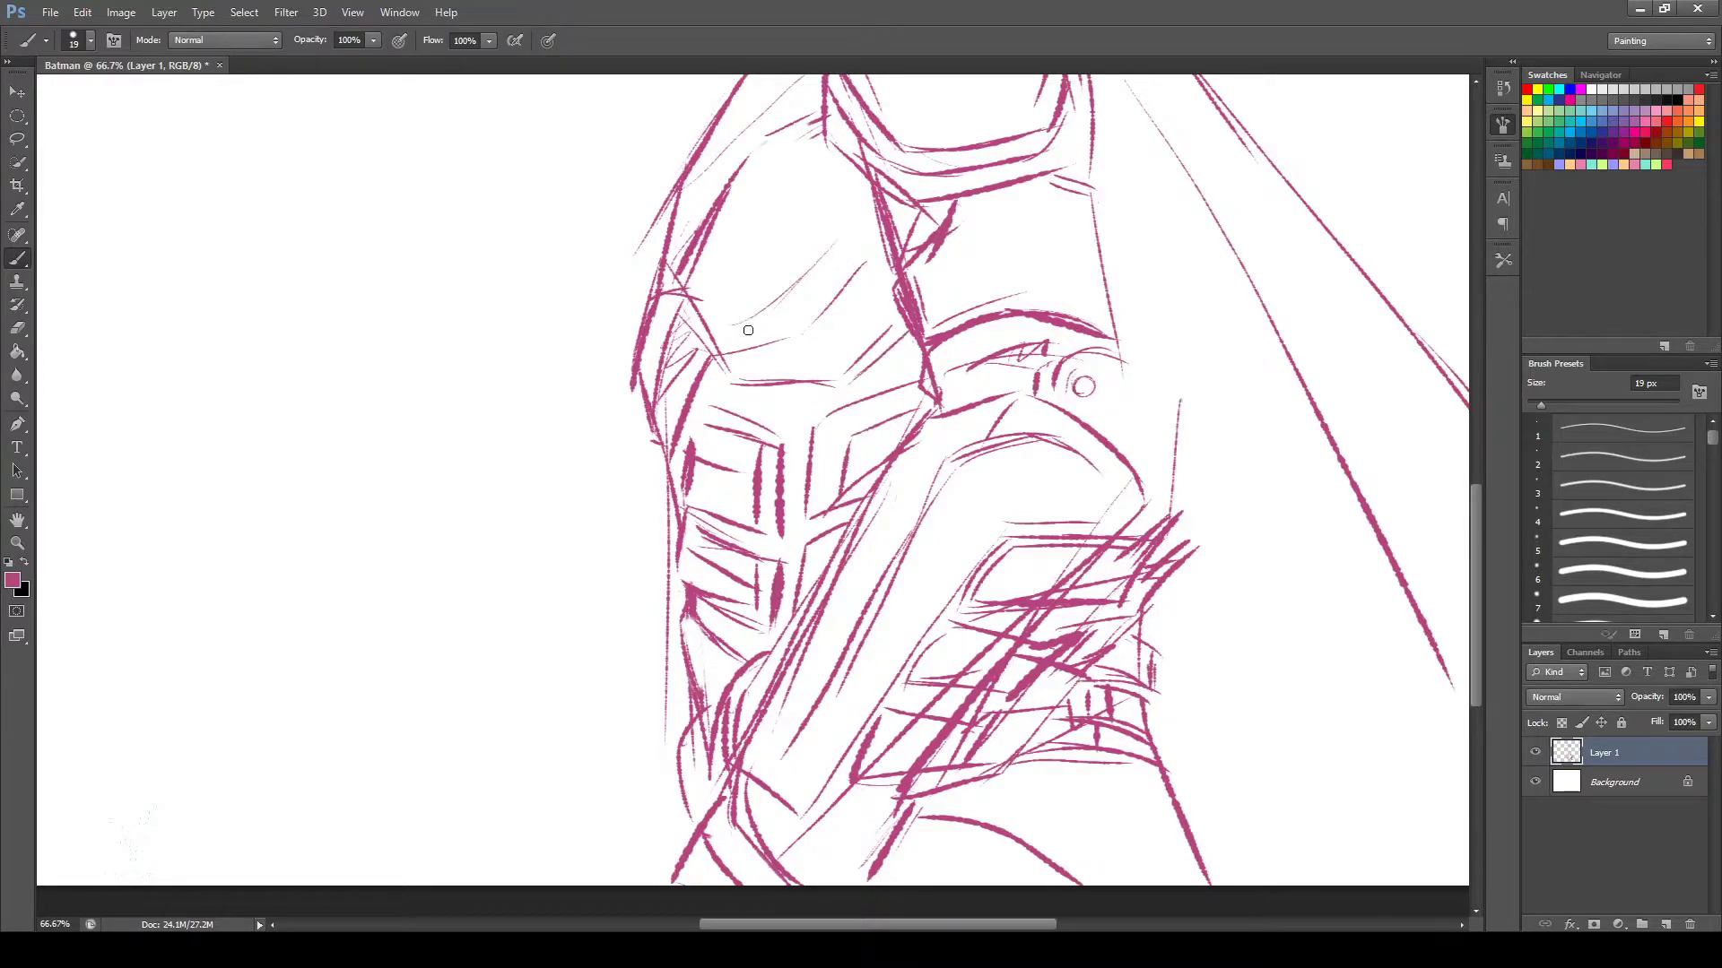
left_click_drag(708, 333, 735, 377)
mouse_move(717, 342)
left_mouse_down()
mouse_move(809, 318)
mouse_move(737, 384)
left_mouse_up()
left_click_drag(825, 315, 878, 235)
left_click_drag(680, 269, 745, 185)
left_click_drag(755, 152, 818, 116)
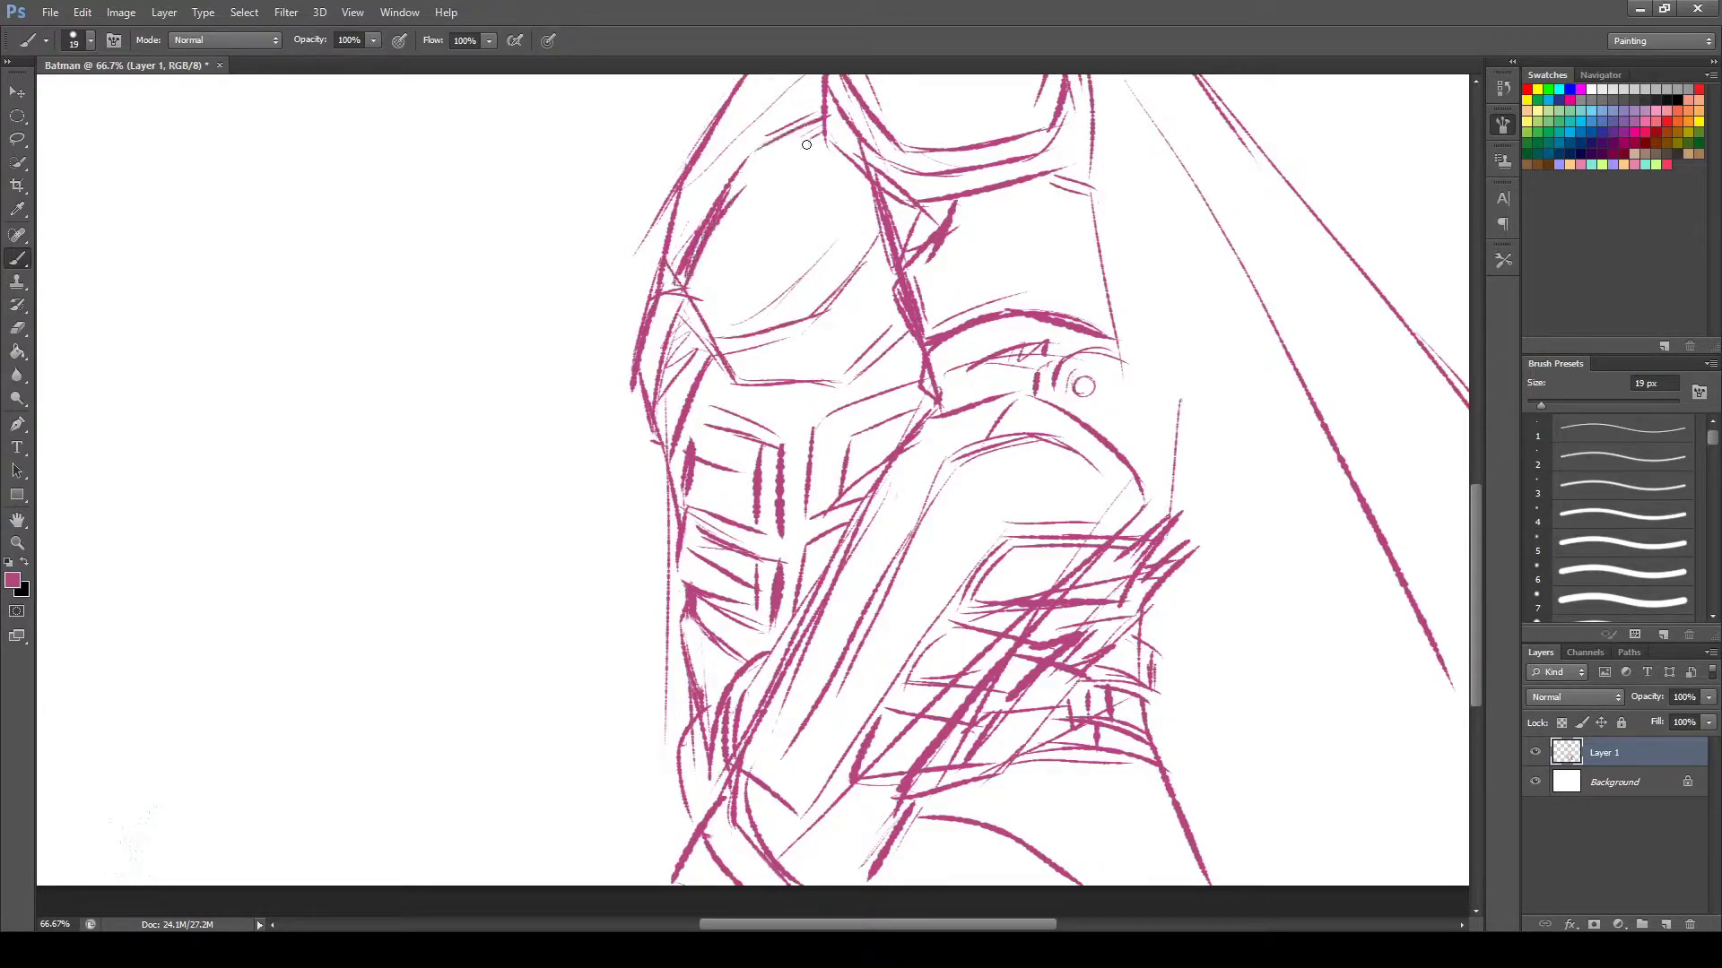
left_click_drag(747, 292, 830, 244)
Refine the mouth, jaw, left eye and cheek, erasing a stray mark, then zoom out.
scroll(789, 289, "up", 6)
scroll(699, 430, "up", 4)
left_click_drag(683, 455, 727, 439)
mouse_move(758, 415)
left_mouse_down()
mouse_move(743, 435)
mouse_move(713, 389)
mouse_move(652, 420)
left_mouse_up()
key("e")
key("b")
left_click_drag(679, 390, 662, 413)
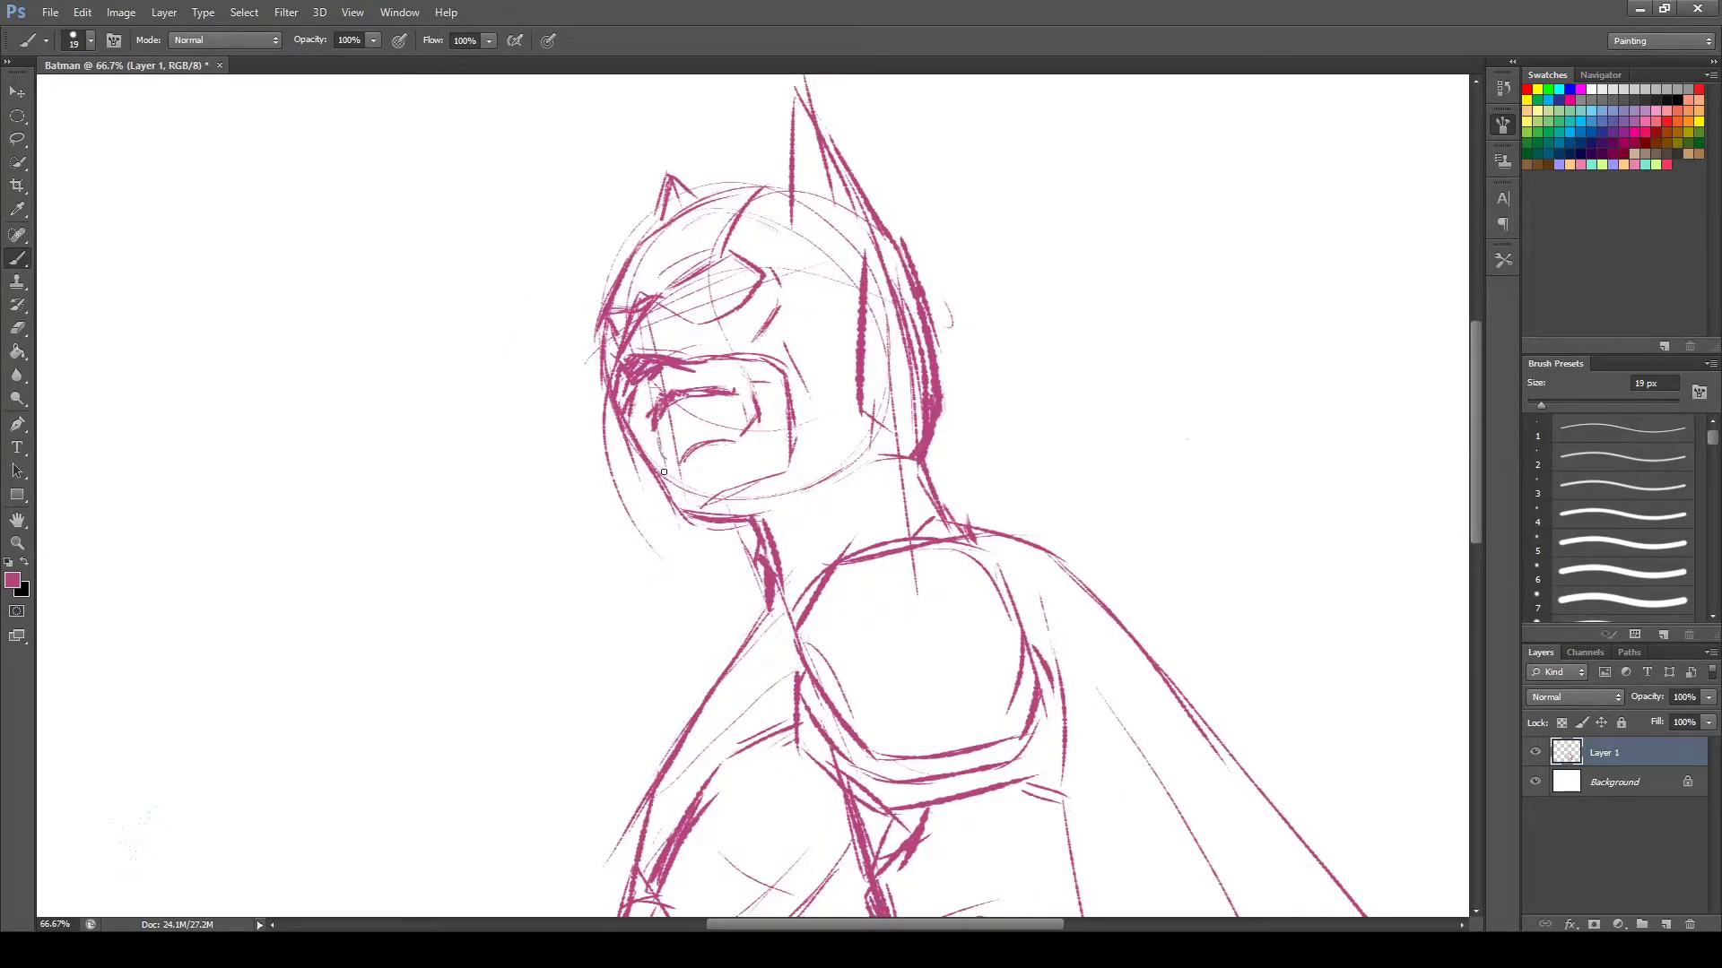
key("ctrl+minus")
key("ctrl+minus")
key("ctrl+minus")
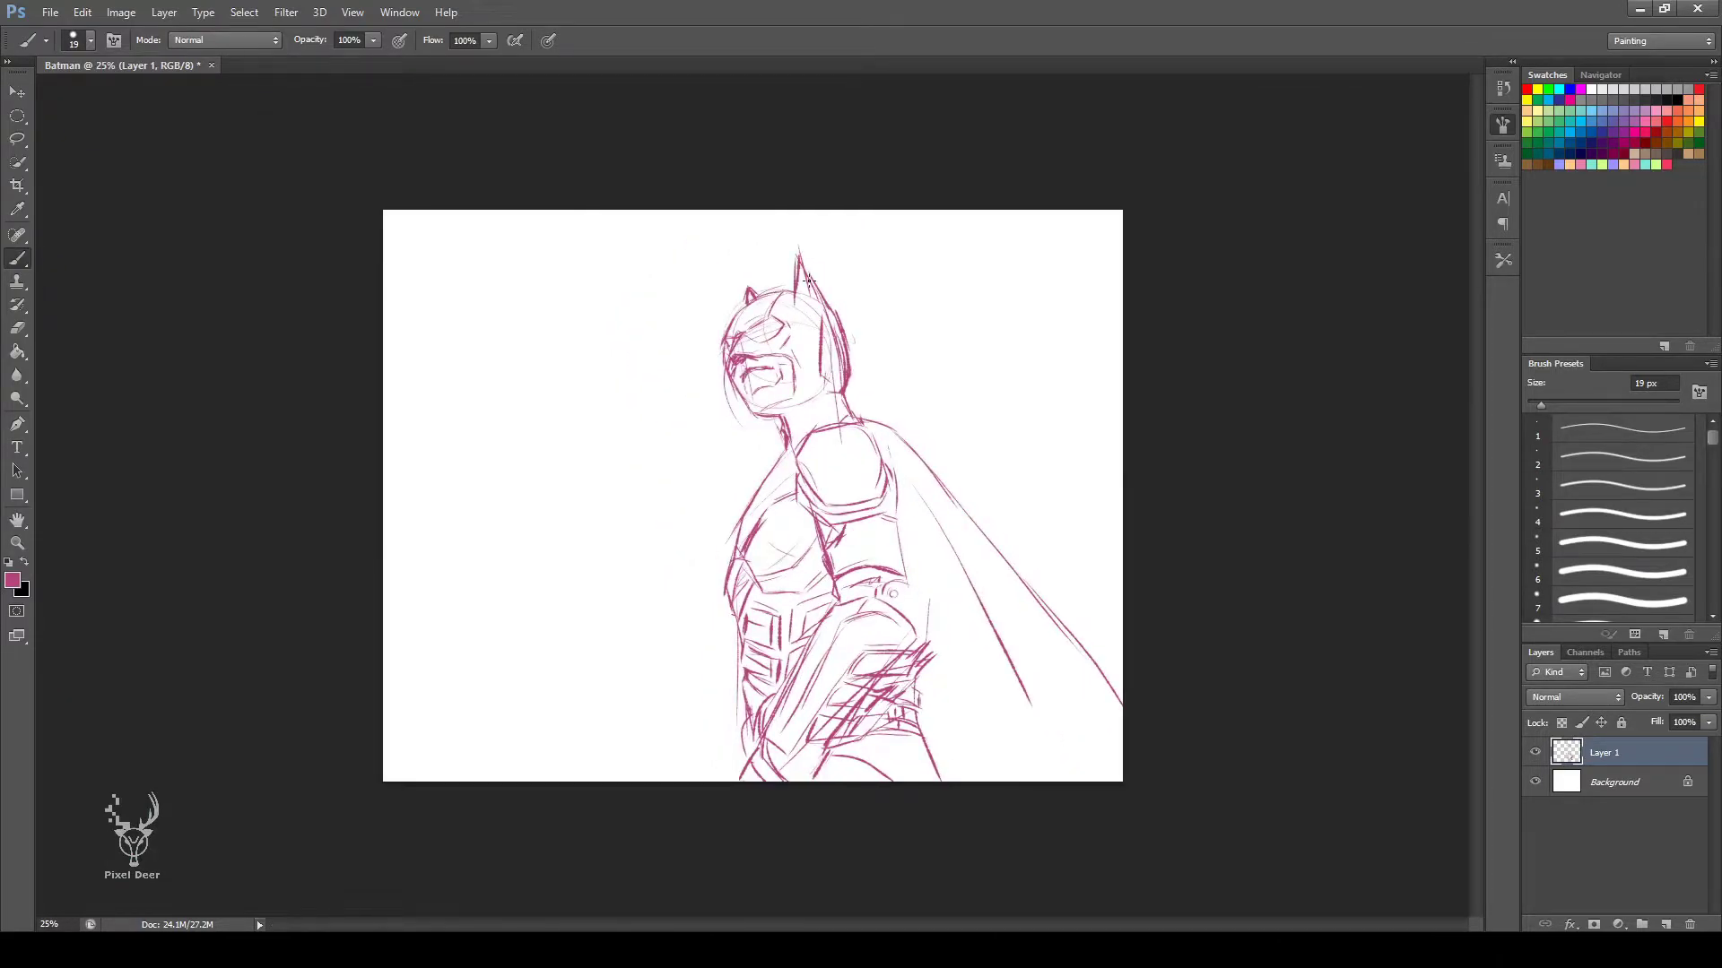
Add Layer 2 below Layer 1, set black as the colour and pick a large brush.
scroll(807, 280, "up", 2)
key("ctrl+shift+alt+n")
left_click(22, 565)
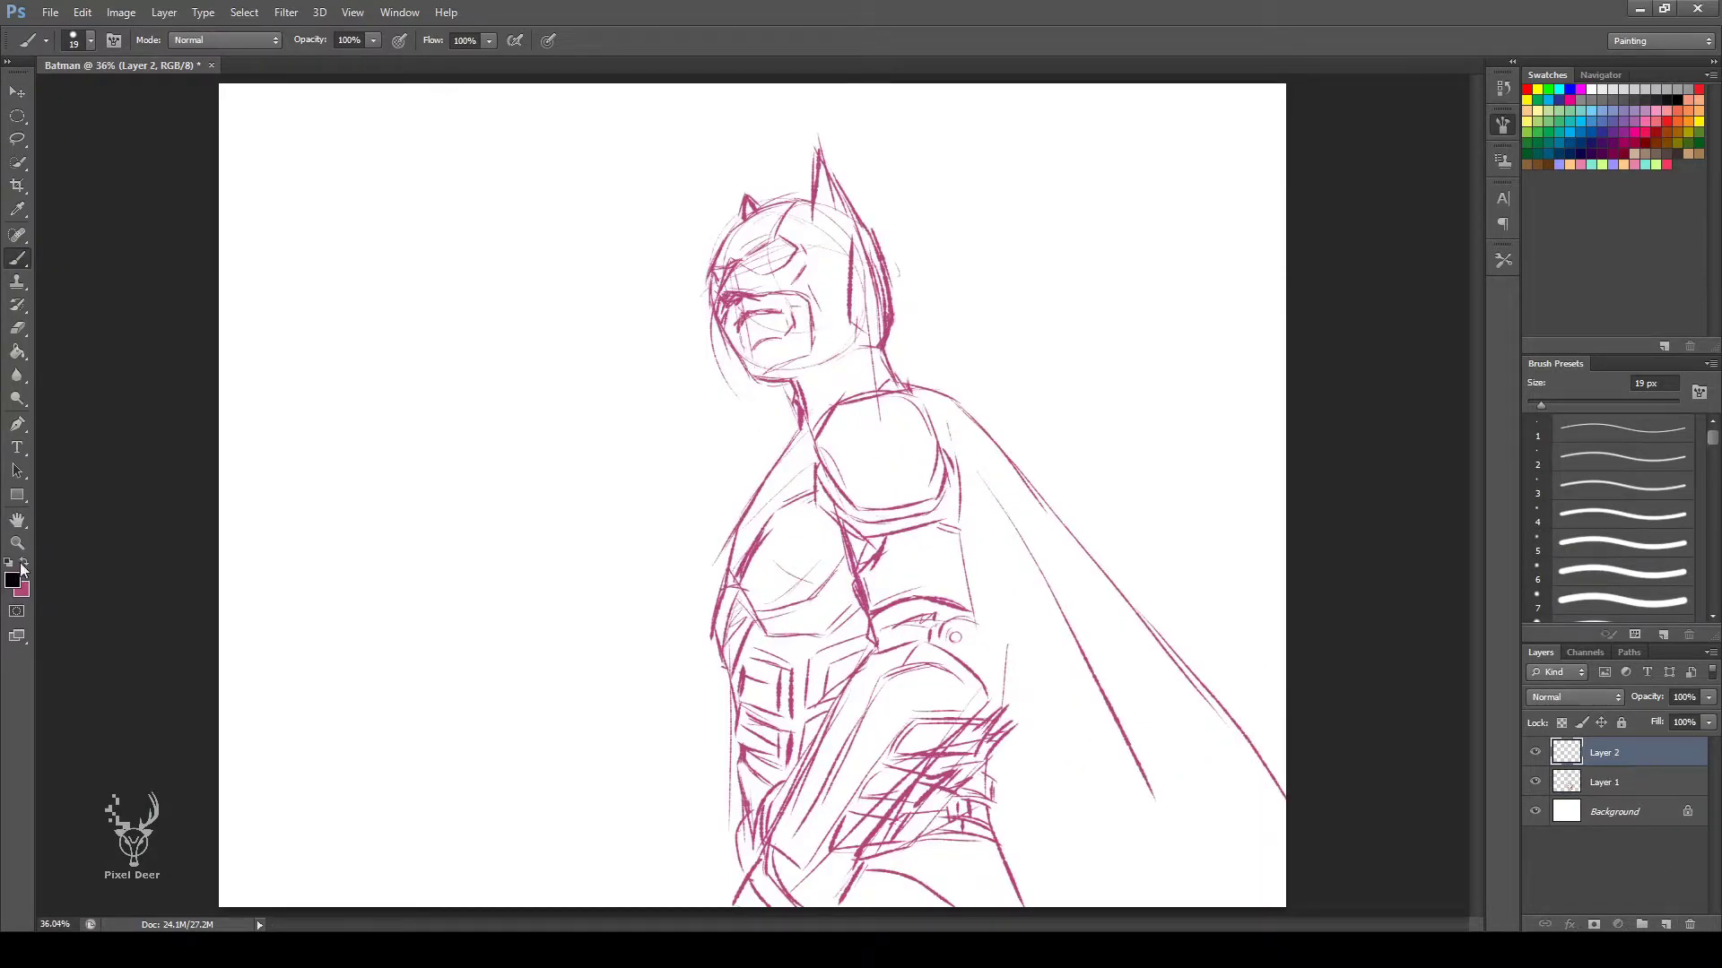
left_click_drag(1605, 753, 1621, 794)
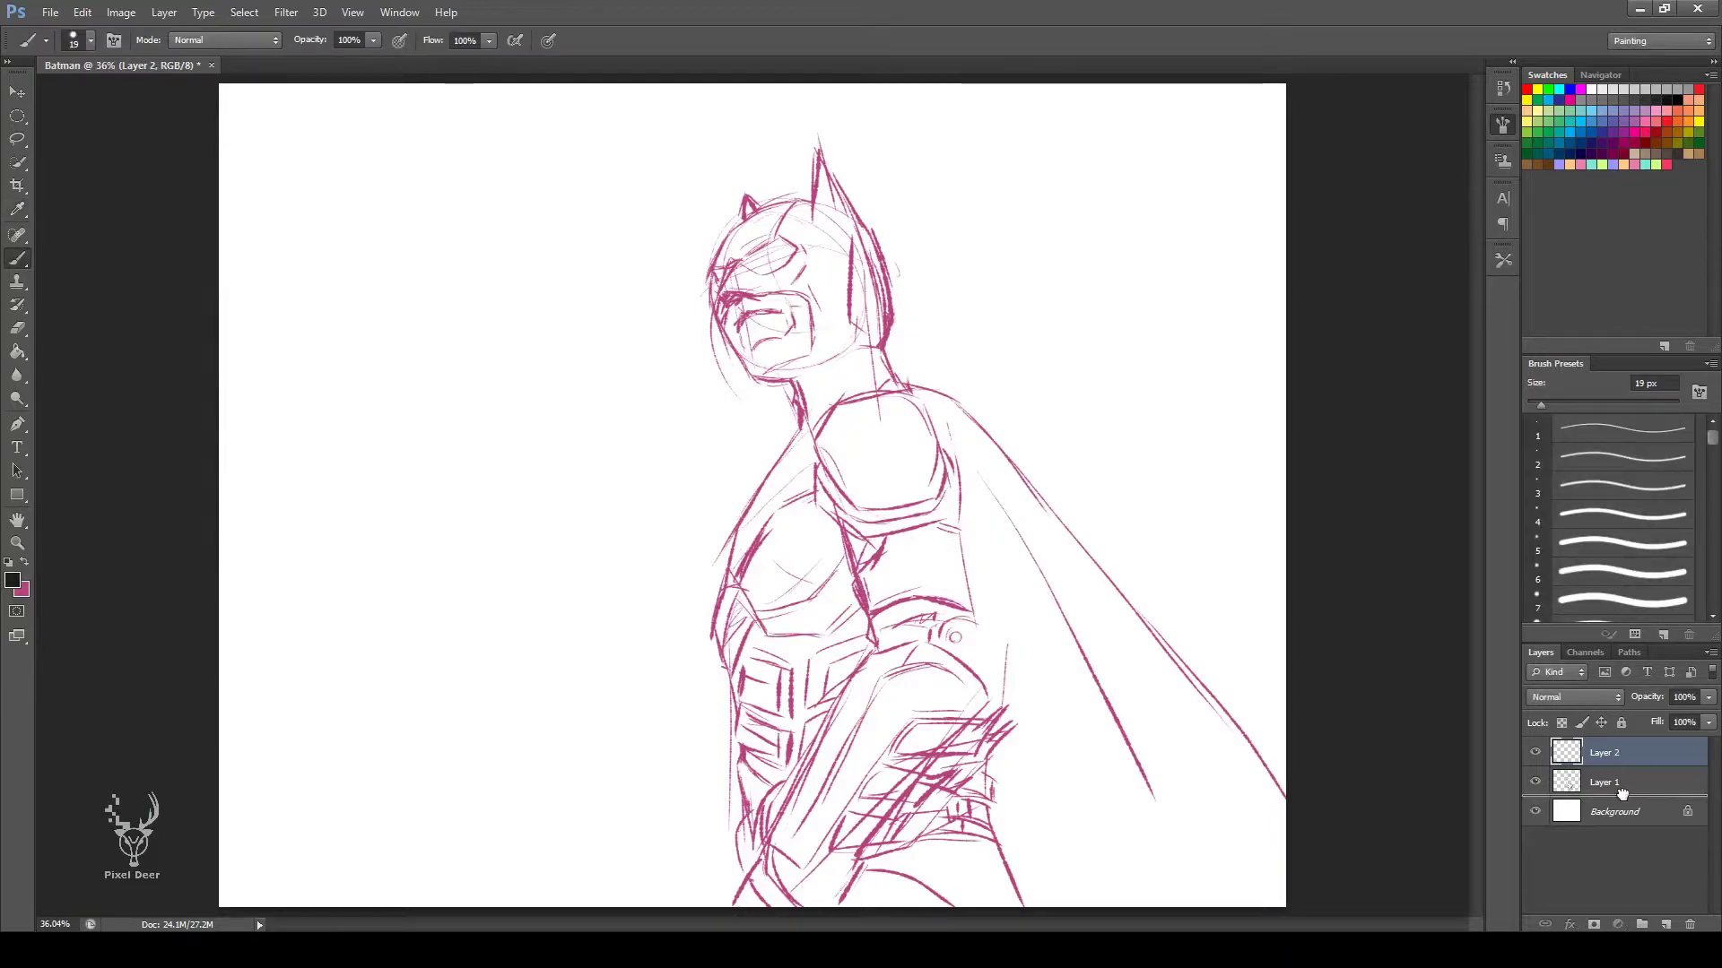
scroll(1623, 520, "down", 5)
left_click(1623, 511)
Block in the cape and torso with black, including the figure's left side.
mouse_move(834, 484)
left_mouse_down()
mouse_move(1110, 816)
mouse_move(1265, 888)
left_mouse_up()
left_click_drag(825, 359, 897, 484)
left_click_drag(933, 404, 1228, 789)
left_click_drag(968, 439, 1274, 851)
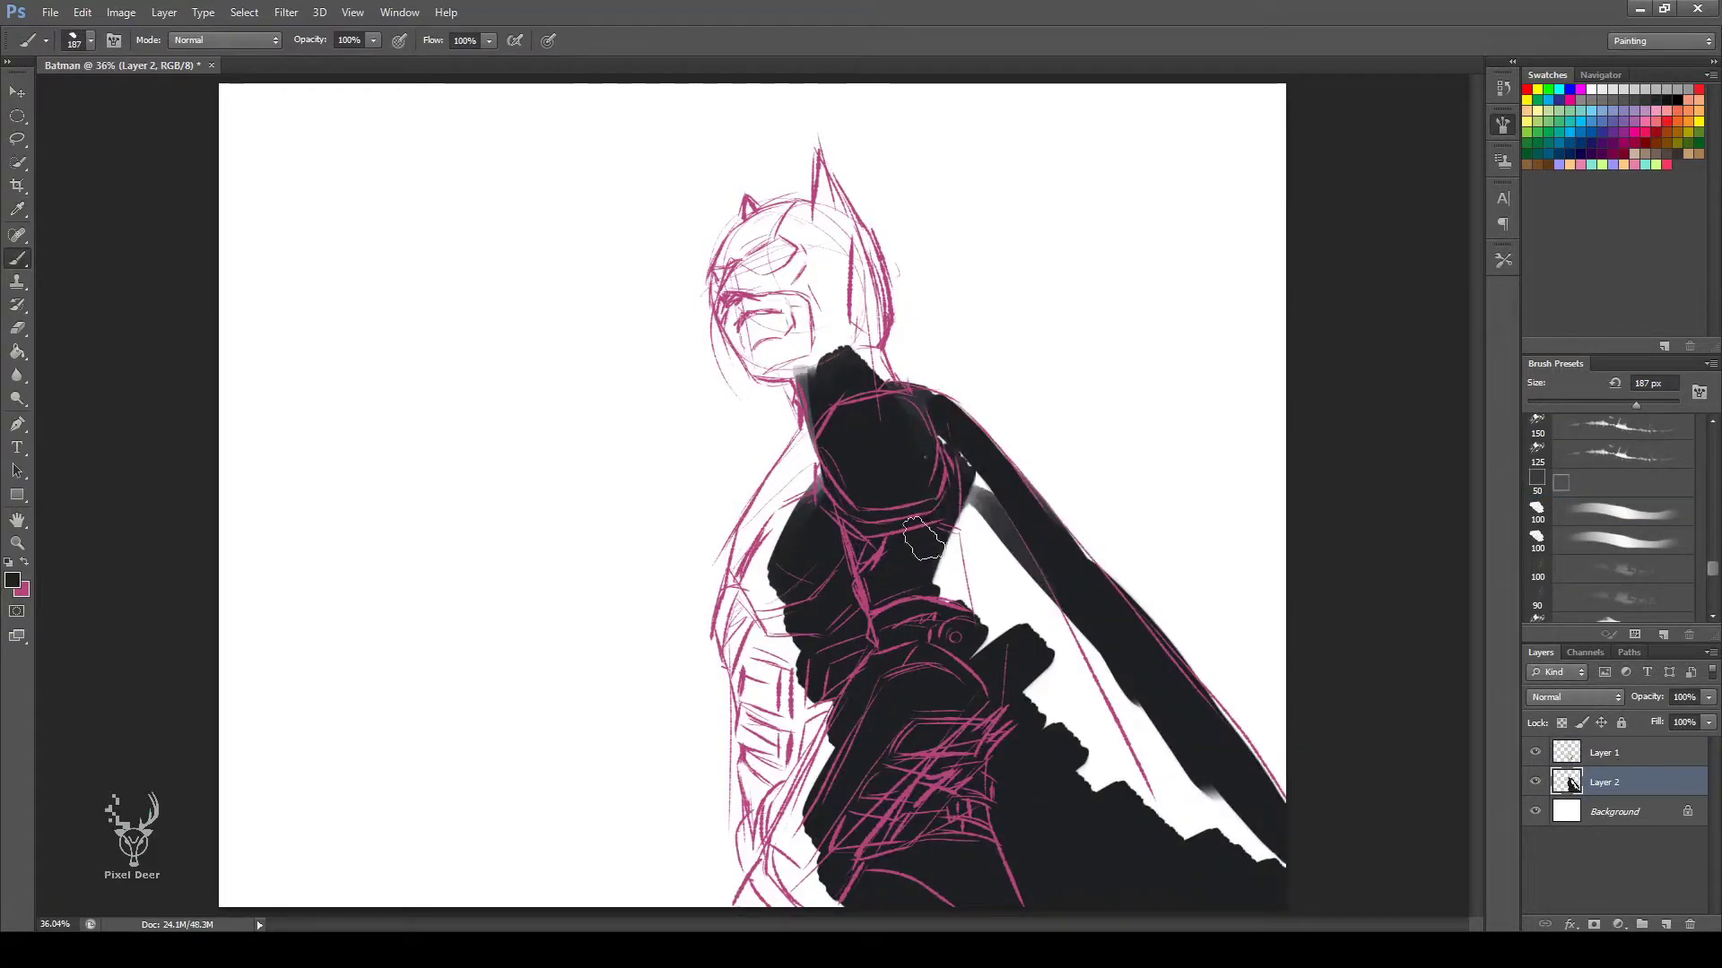
left_click_drag(924, 538, 1117, 843)
left_click_drag(1175, 789, 1278, 865)
mouse_move(834, 422)
left_mouse_down()
mouse_move(731, 592)
mouse_move(801, 874)
mouse_move(744, 816)
left_mouse_up()
left_click_drag(758, 744, 758, 865)
left_click_drag(744, 538, 728, 628)
Fill the cowl, ear, chin and neck with black, then sample a peach skin tone.
left_click_drag(821, 229, 874, 376)
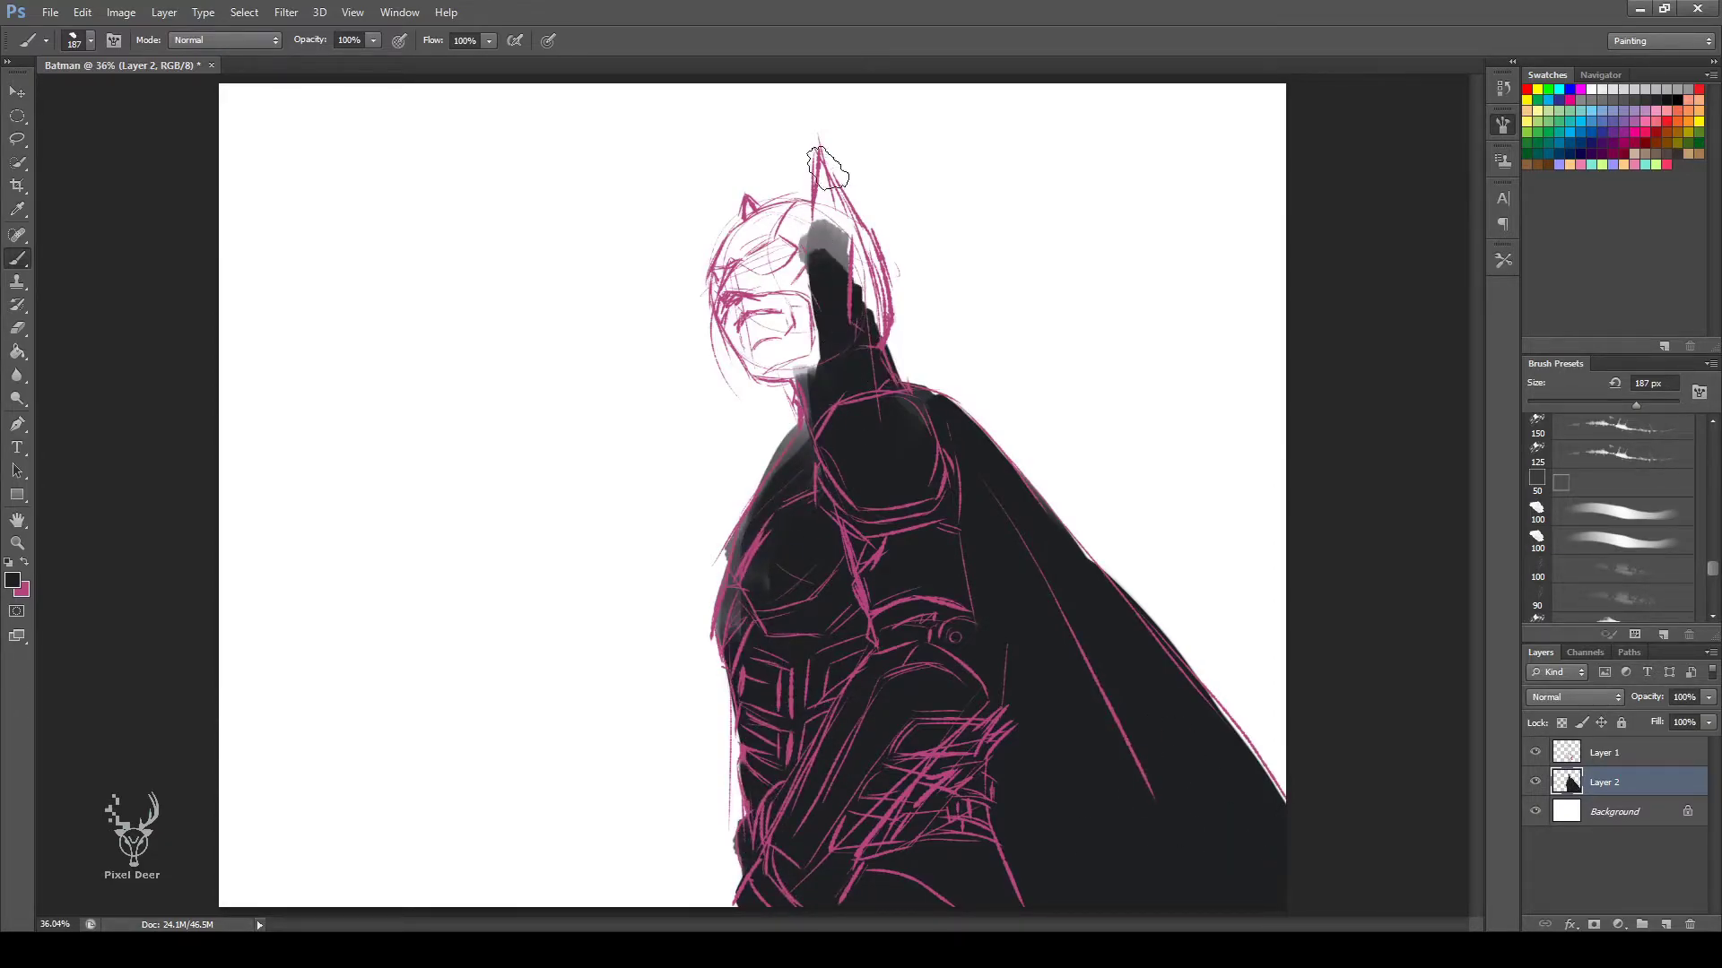
mouse_move(823, 153)
left_mouse_down()
mouse_move(811, 234)
mouse_move(879, 341)
left_mouse_up()
left_click_drag(771, 386, 820, 296)
left_click_drag(708, 305, 789, 251)
mouse_move(718, 251)
left_mouse_down()
mouse_move(812, 269)
mouse_move(780, 198)
mouse_move(709, 313)
mouse_move(747, 334)
mouse_move(798, 314)
mouse_move(789, 332)
left_mouse_up()
key("i")
key("b")
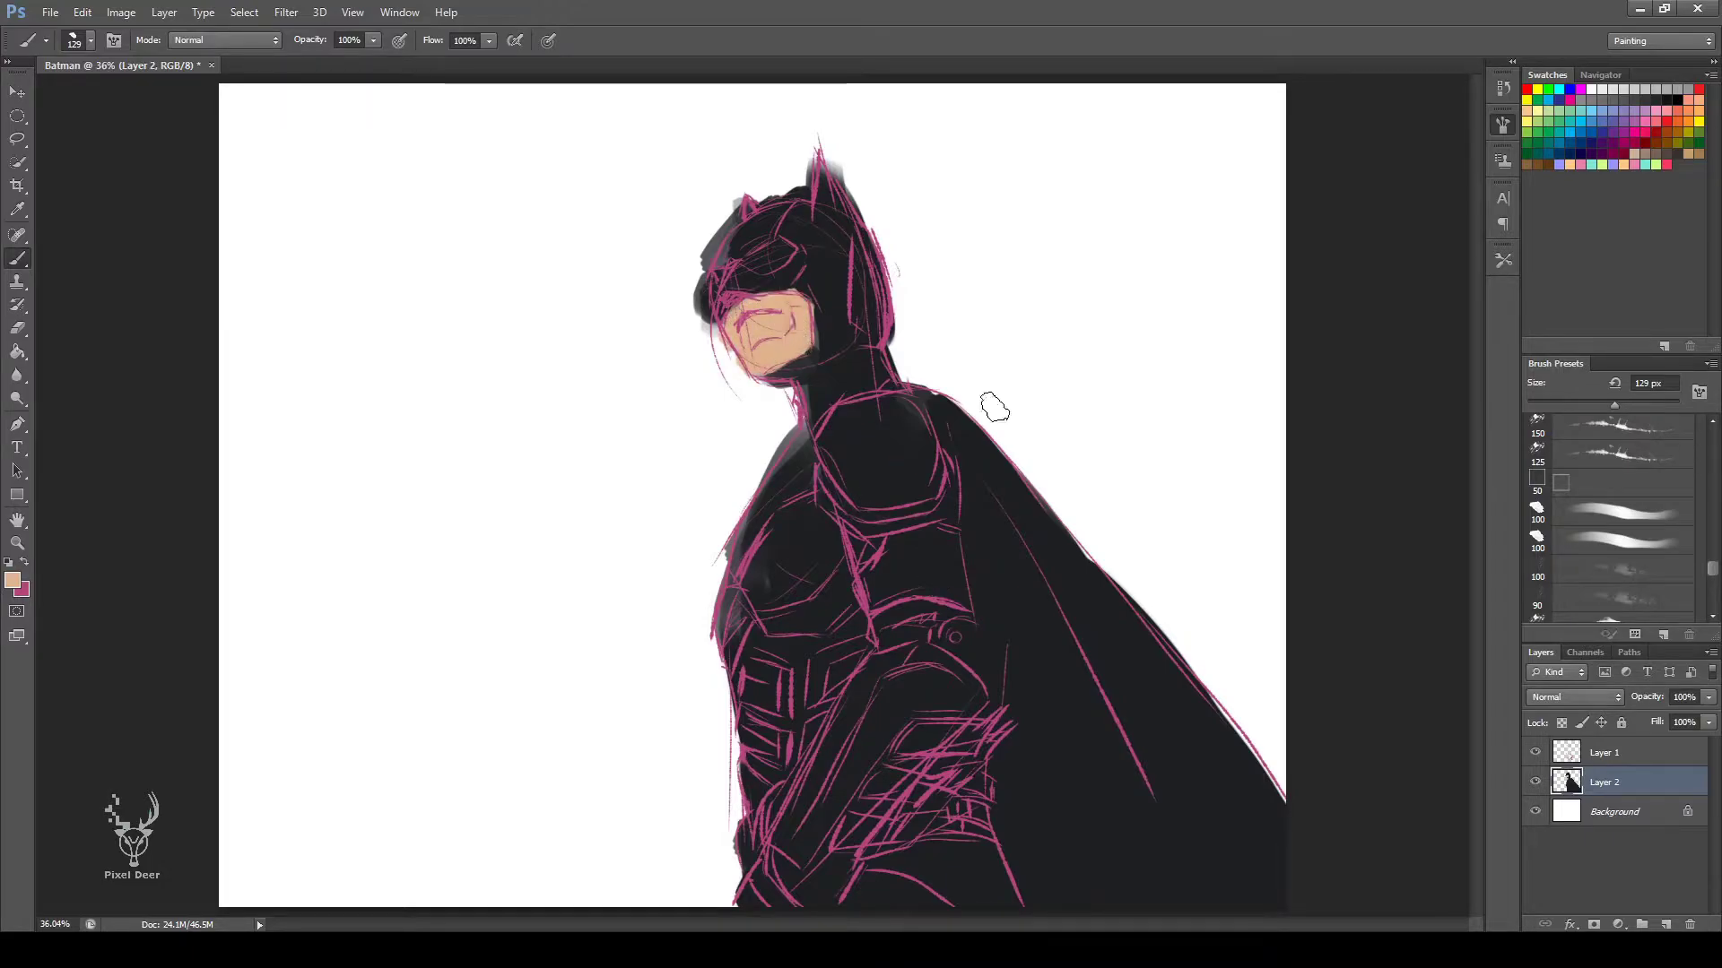
Paint pale-blue highlights on the cowl's eye area, neck, chest, left shoulder, arm and forearm.
key("i")
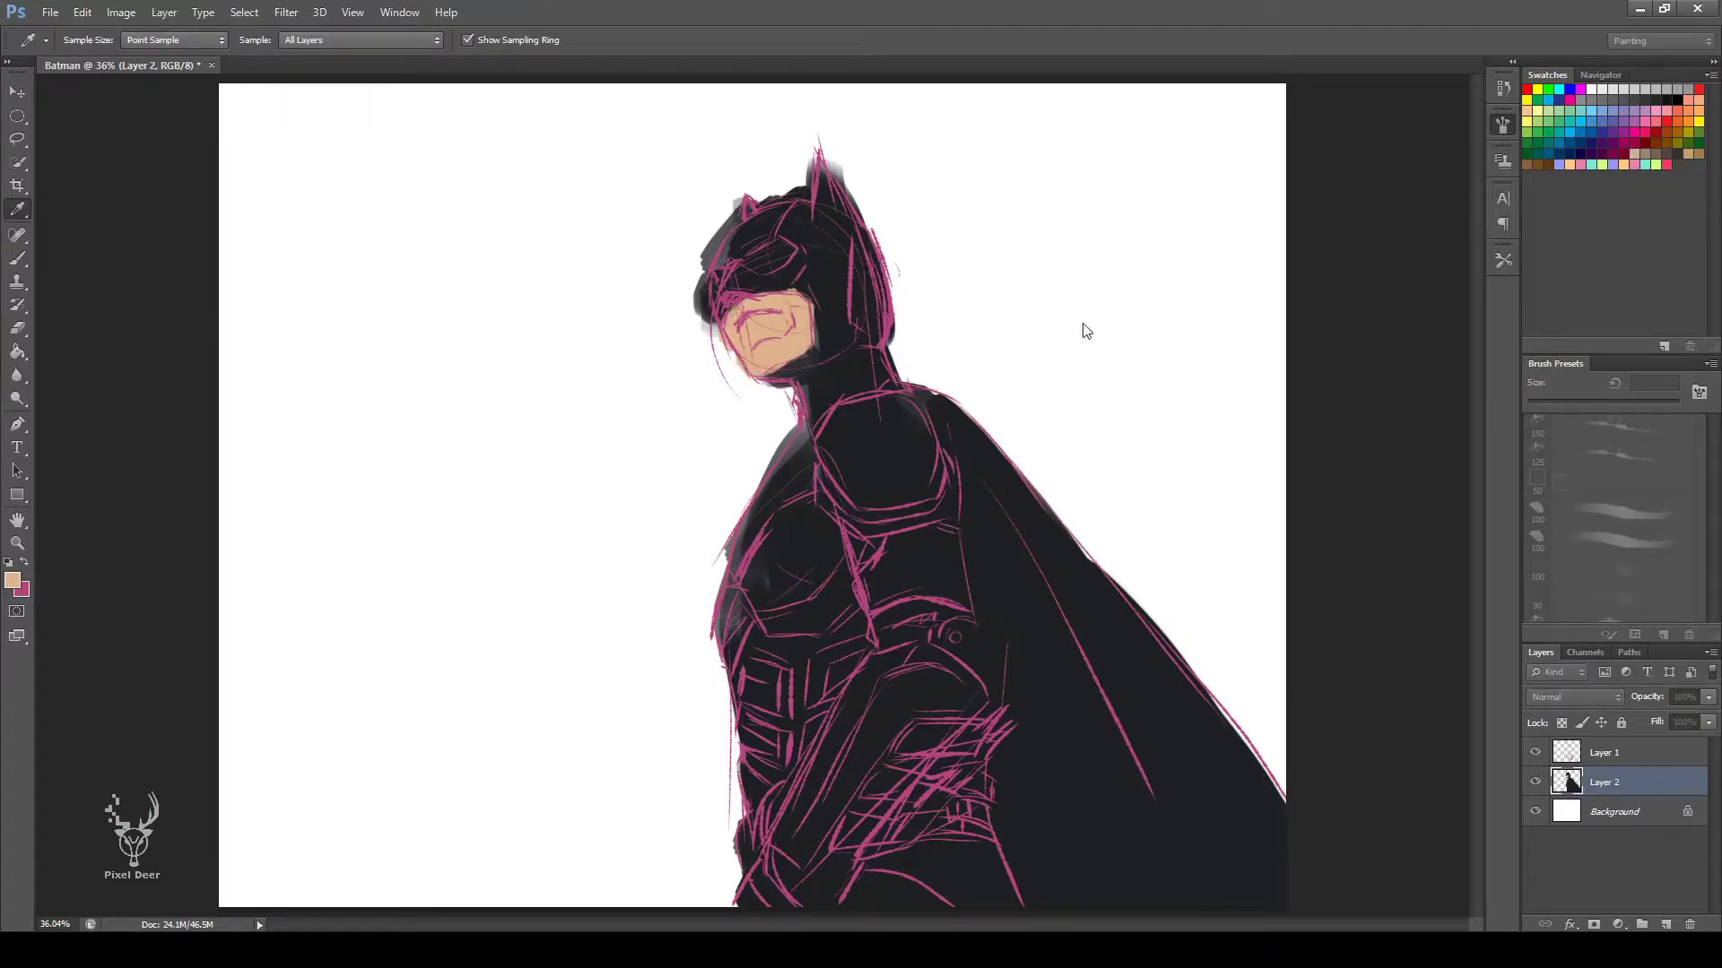
key("b")
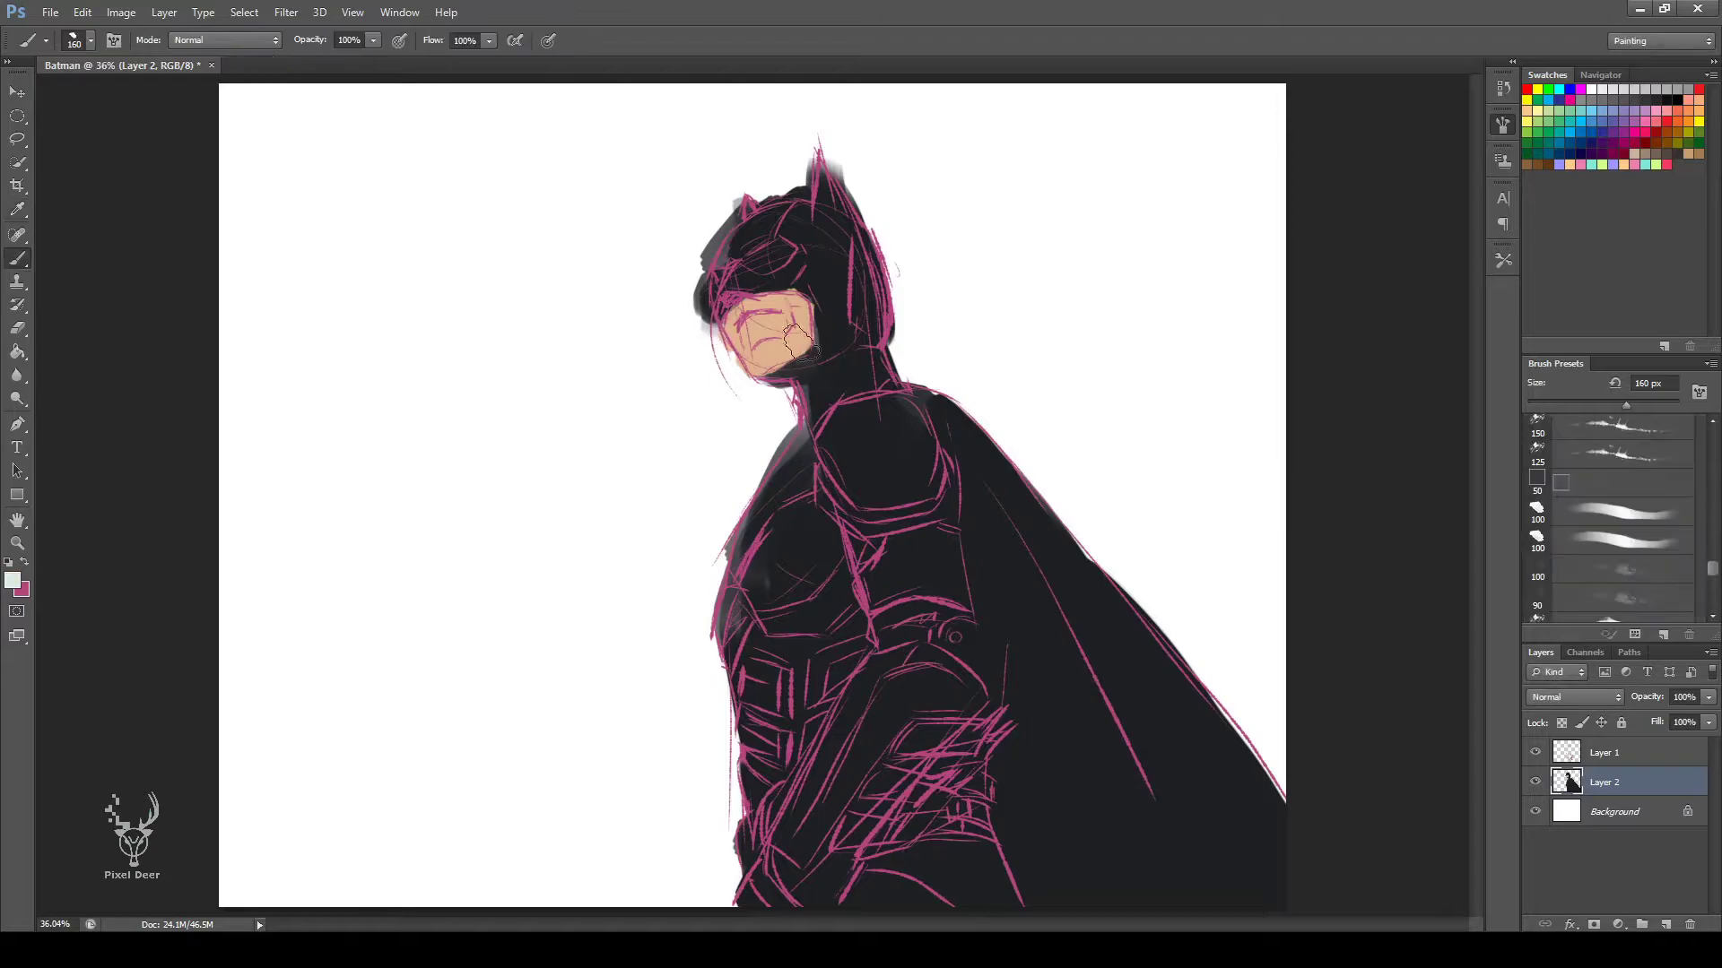
mouse_move(749, 225)
left_mouse_down()
mouse_move(717, 260)
mouse_move(771, 224)
mouse_move(726, 310)
left_mouse_up()
mouse_move(744, 543)
left_mouse_down()
mouse_move(789, 452)
mouse_move(749, 574)
left_mouse_up()
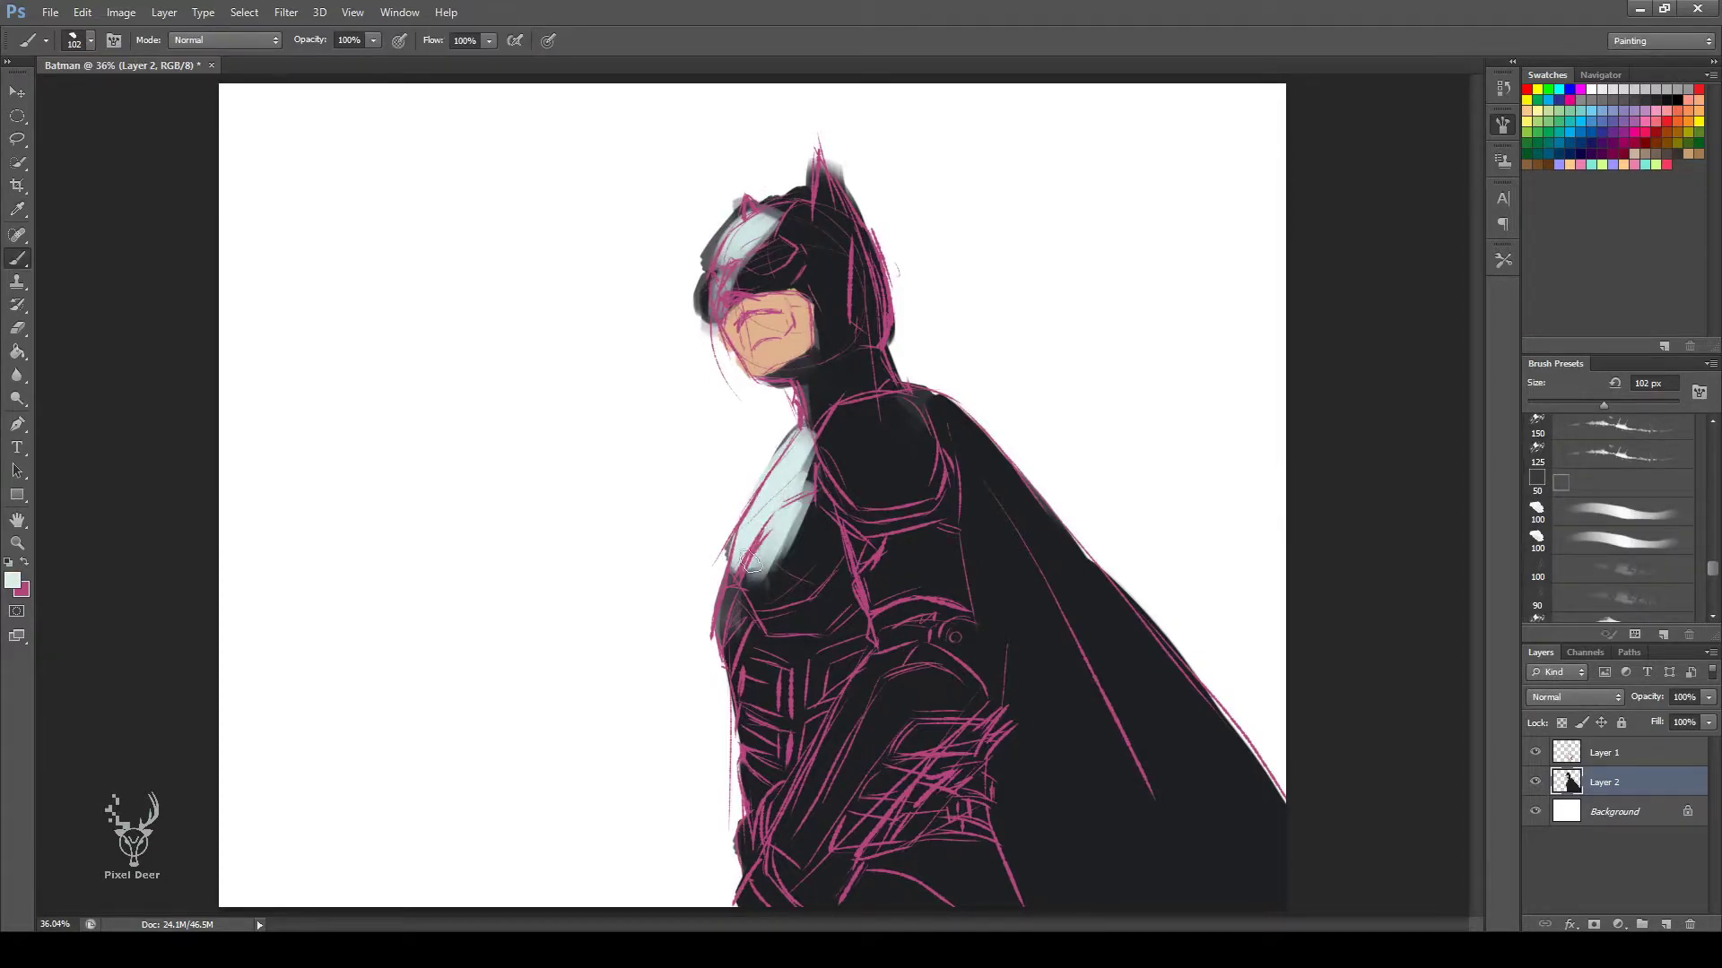
mouse_move(807, 506)
left_mouse_down()
mouse_move(852, 403)
mouse_move(833, 476)
left_mouse_up()
mouse_move(861, 399)
left_mouse_down()
mouse_move(850, 493)
mouse_move(901, 480)
left_mouse_up()
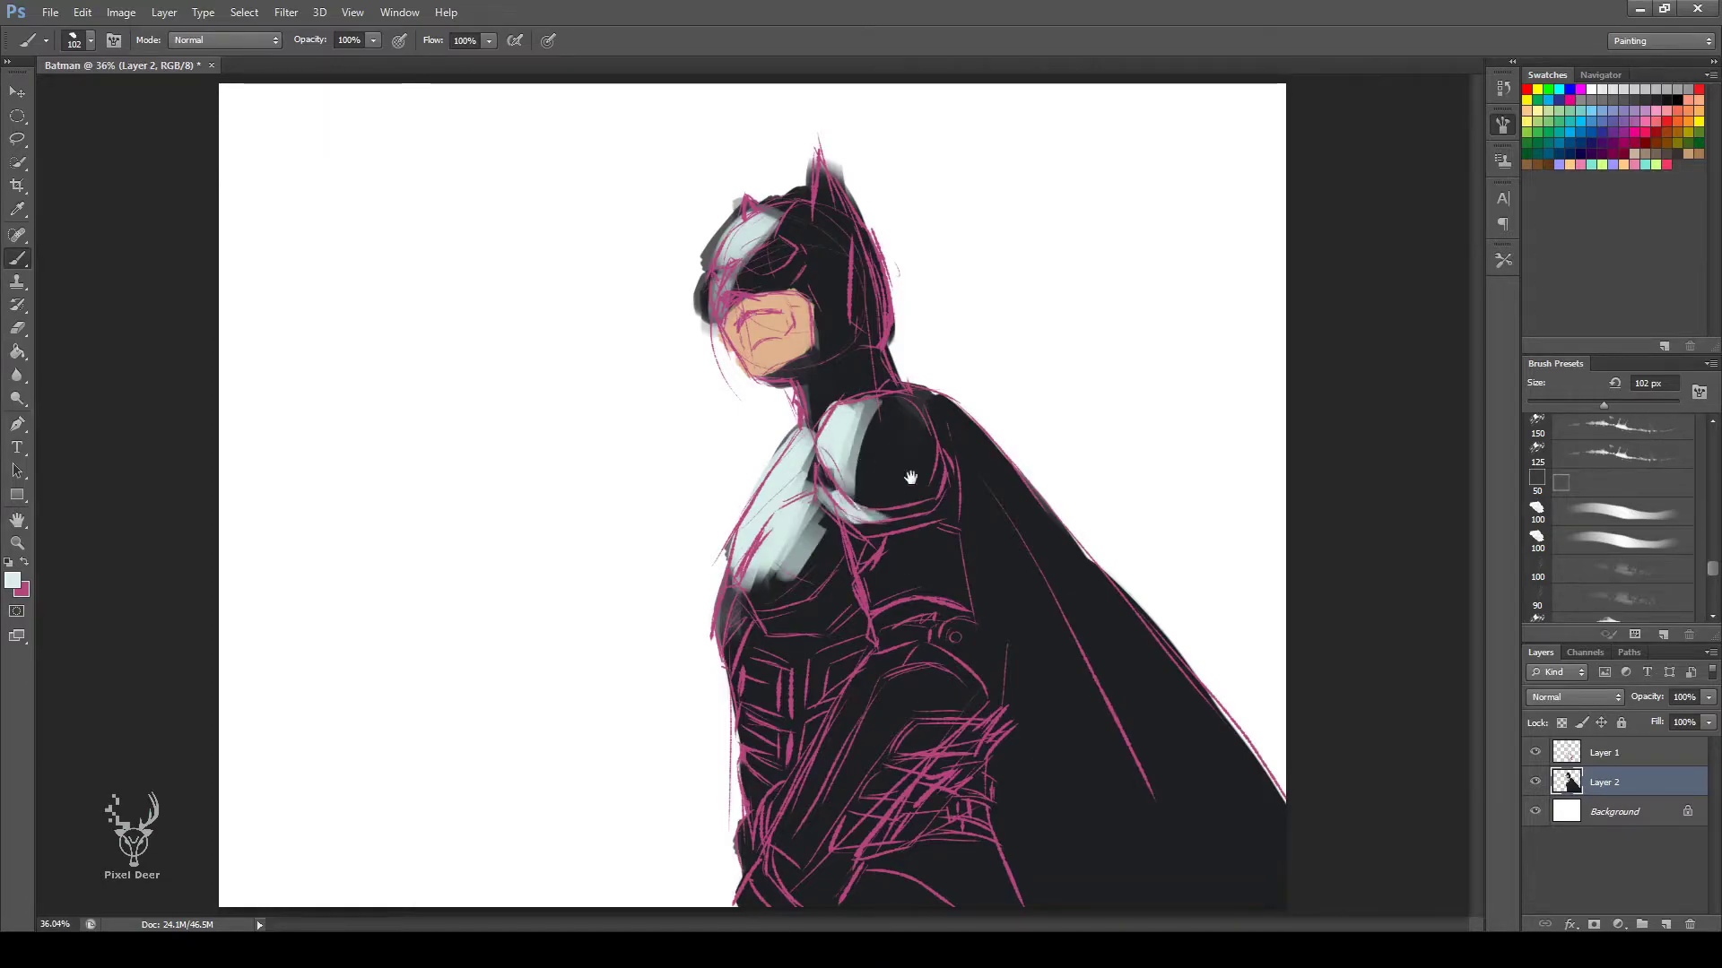
mouse_move(901, 538)
left_mouse_down()
mouse_move(861, 587)
mouse_move(861, 686)
mouse_move(789, 835)
left_mouse_up()
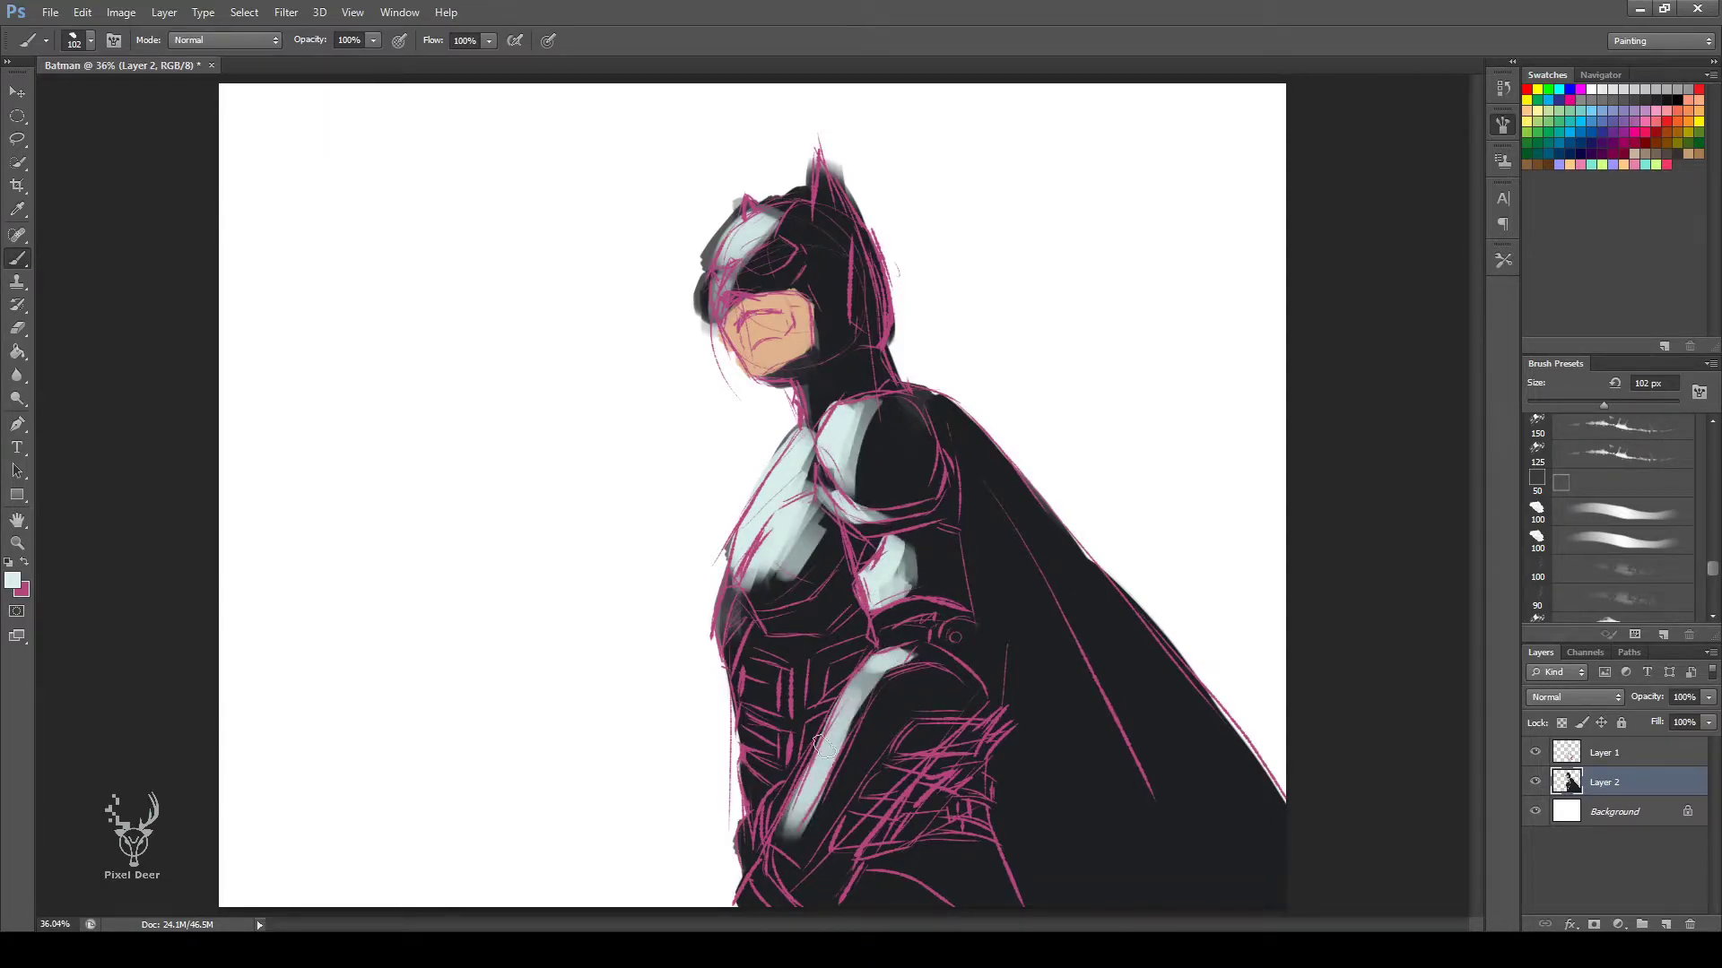
left_click_drag(896, 691, 799, 811)
mouse_move(749, 668)
left_mouse_down()
mouse_move(758, 691)
mouse_move(780, 686)
mouse_move(758, 865)
left_mouse_up()
Add lighter grey highlights to the cowl's right side, the right shoulder and the right chest.
key("alt")
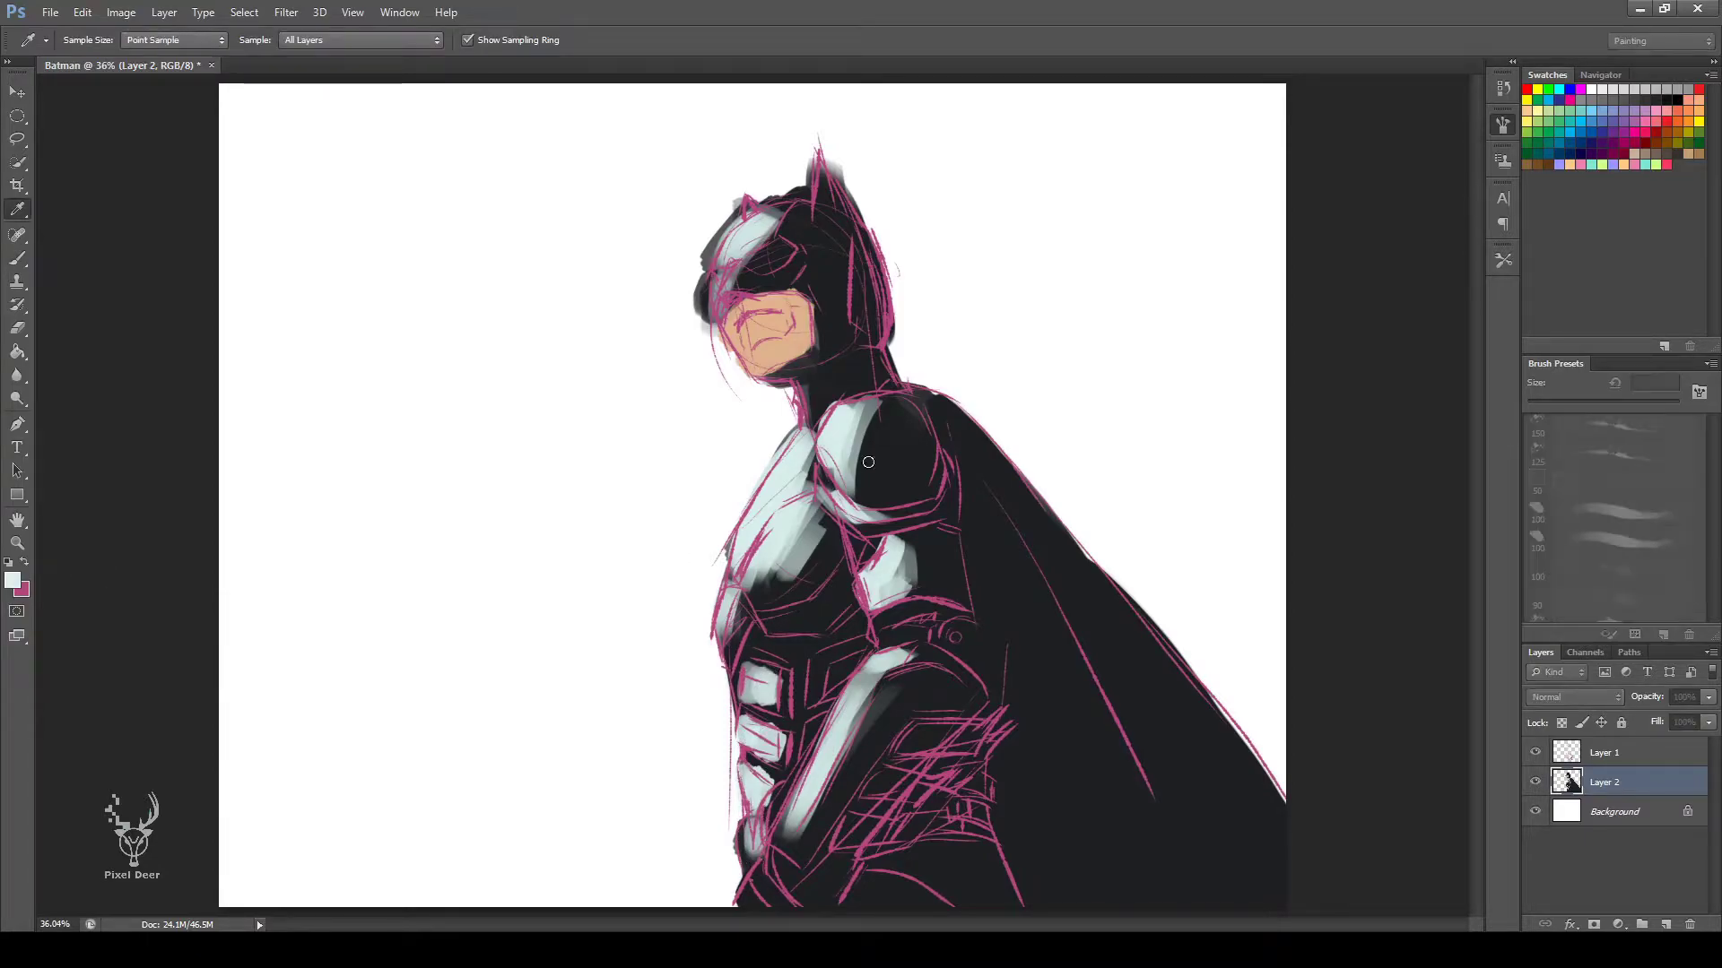
left_click_drag(868, 264, 870, 337)
left_click_drag(874, 234, 874, 354)
left_click_drag(926, 429, 930, 498)
mouse_move(952, 534)
left_mouse_down()
mouse_move(969, 632)
mouse_move(955, 601)
left_mouse_up()
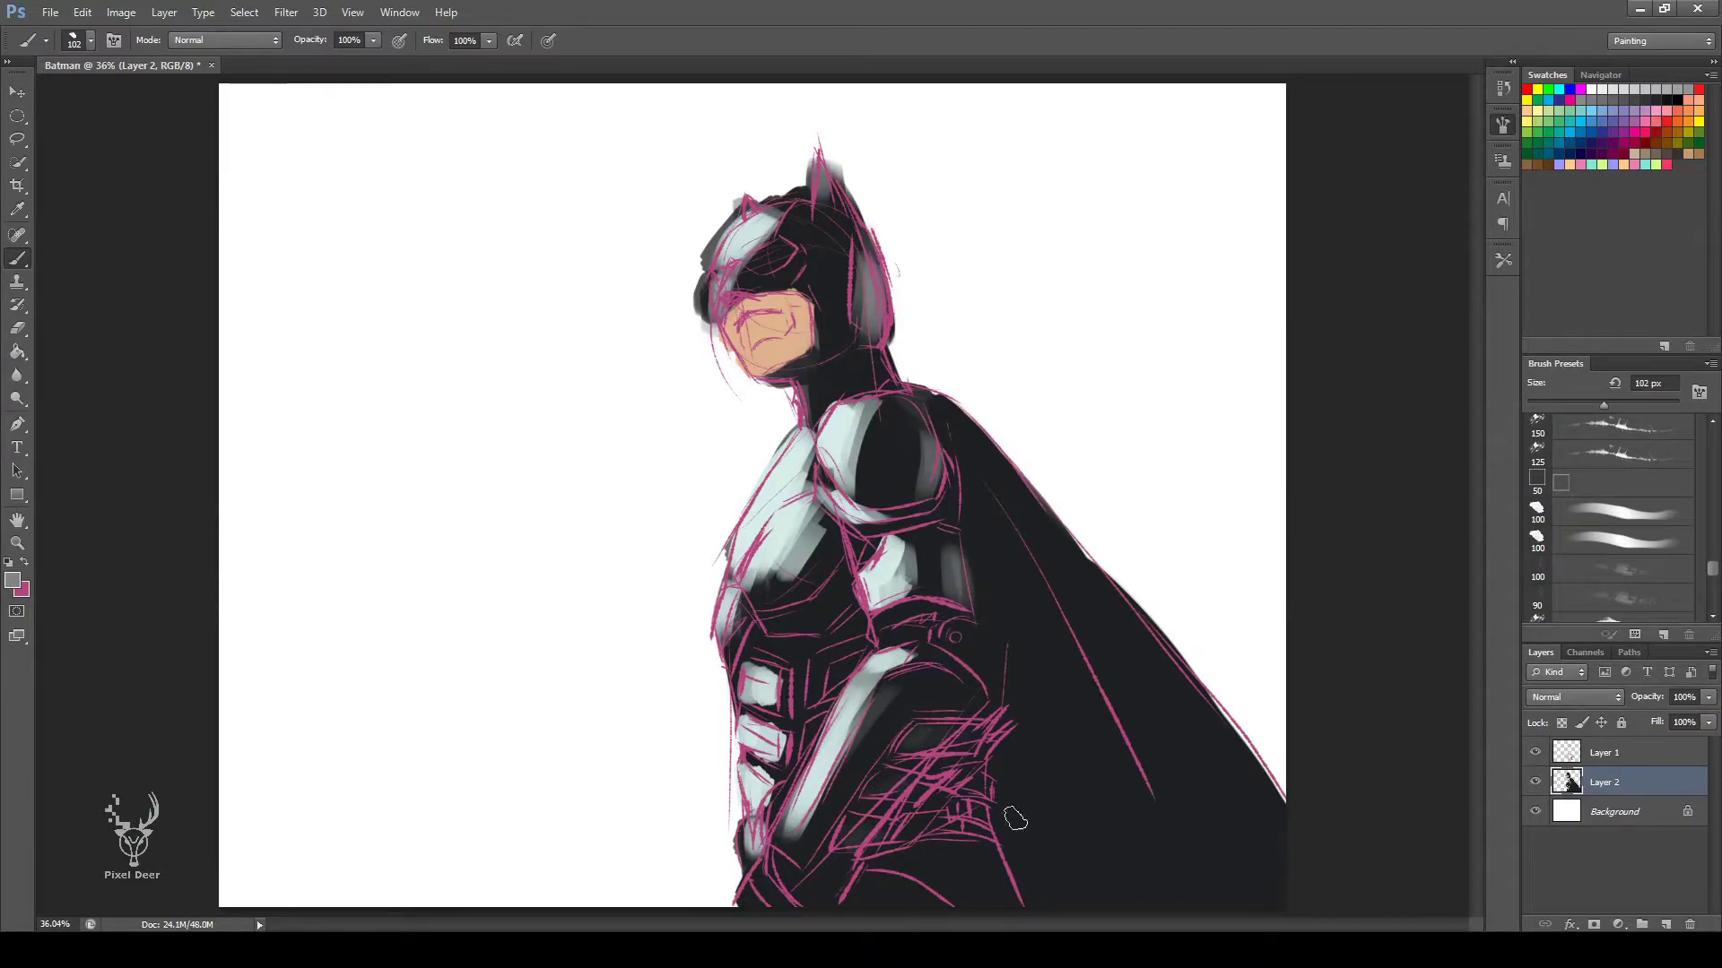
Desaturate Layer 1 so its pink sketch lines turn grey.
left_click(1570, 751)
key("ctrl+shift+u")
key("alt")
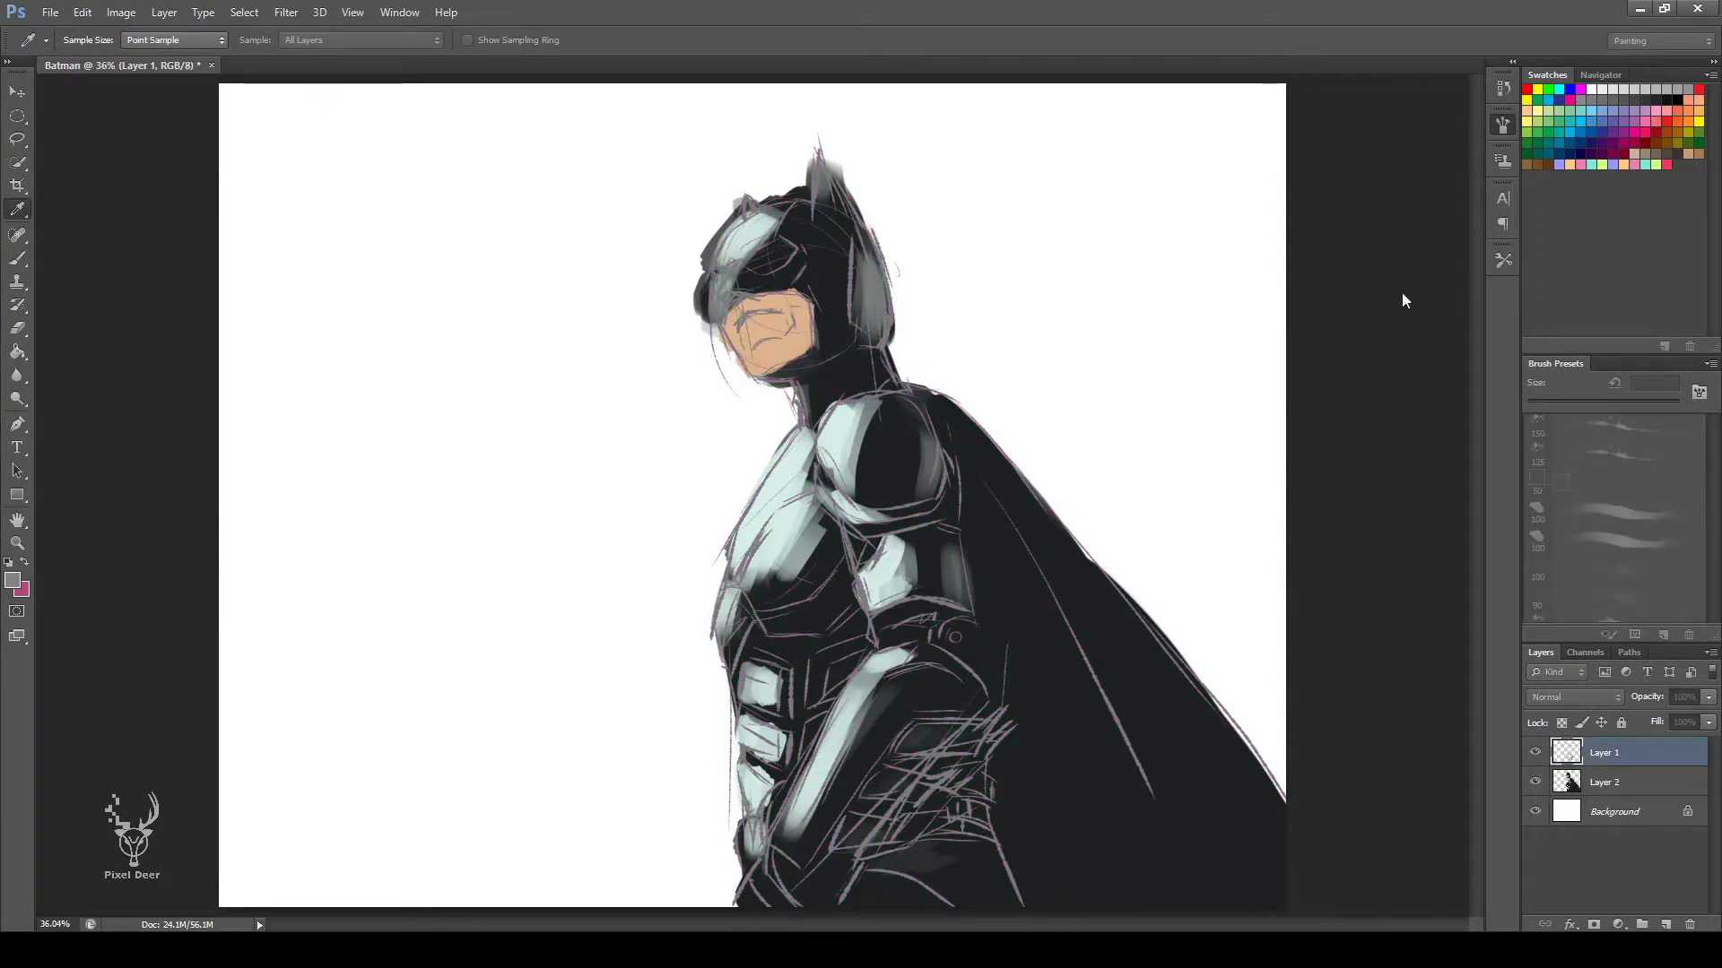
Add new Layer 3, highlight the right shoulder's left edge, and zoom in for detail.
key("ctrl+shift+alt+n")
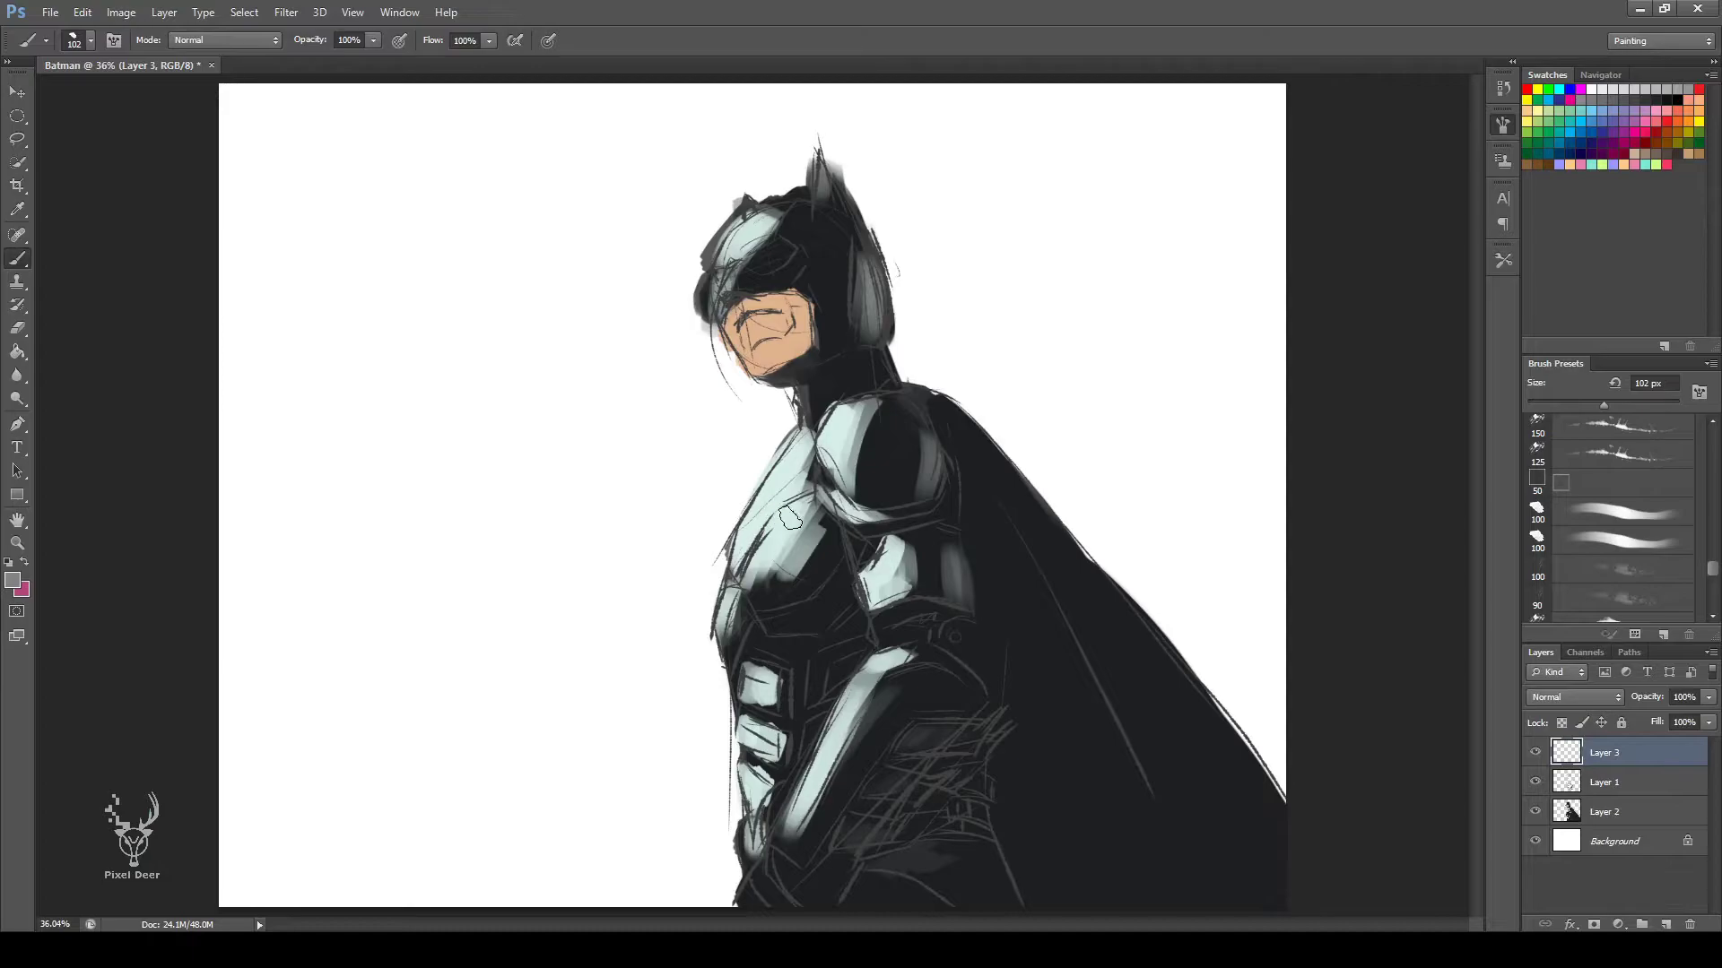
left_click_drag(852, 433, 843, 511)
key("ctrl+plus")
key("ctrl+plus")
key("alt")
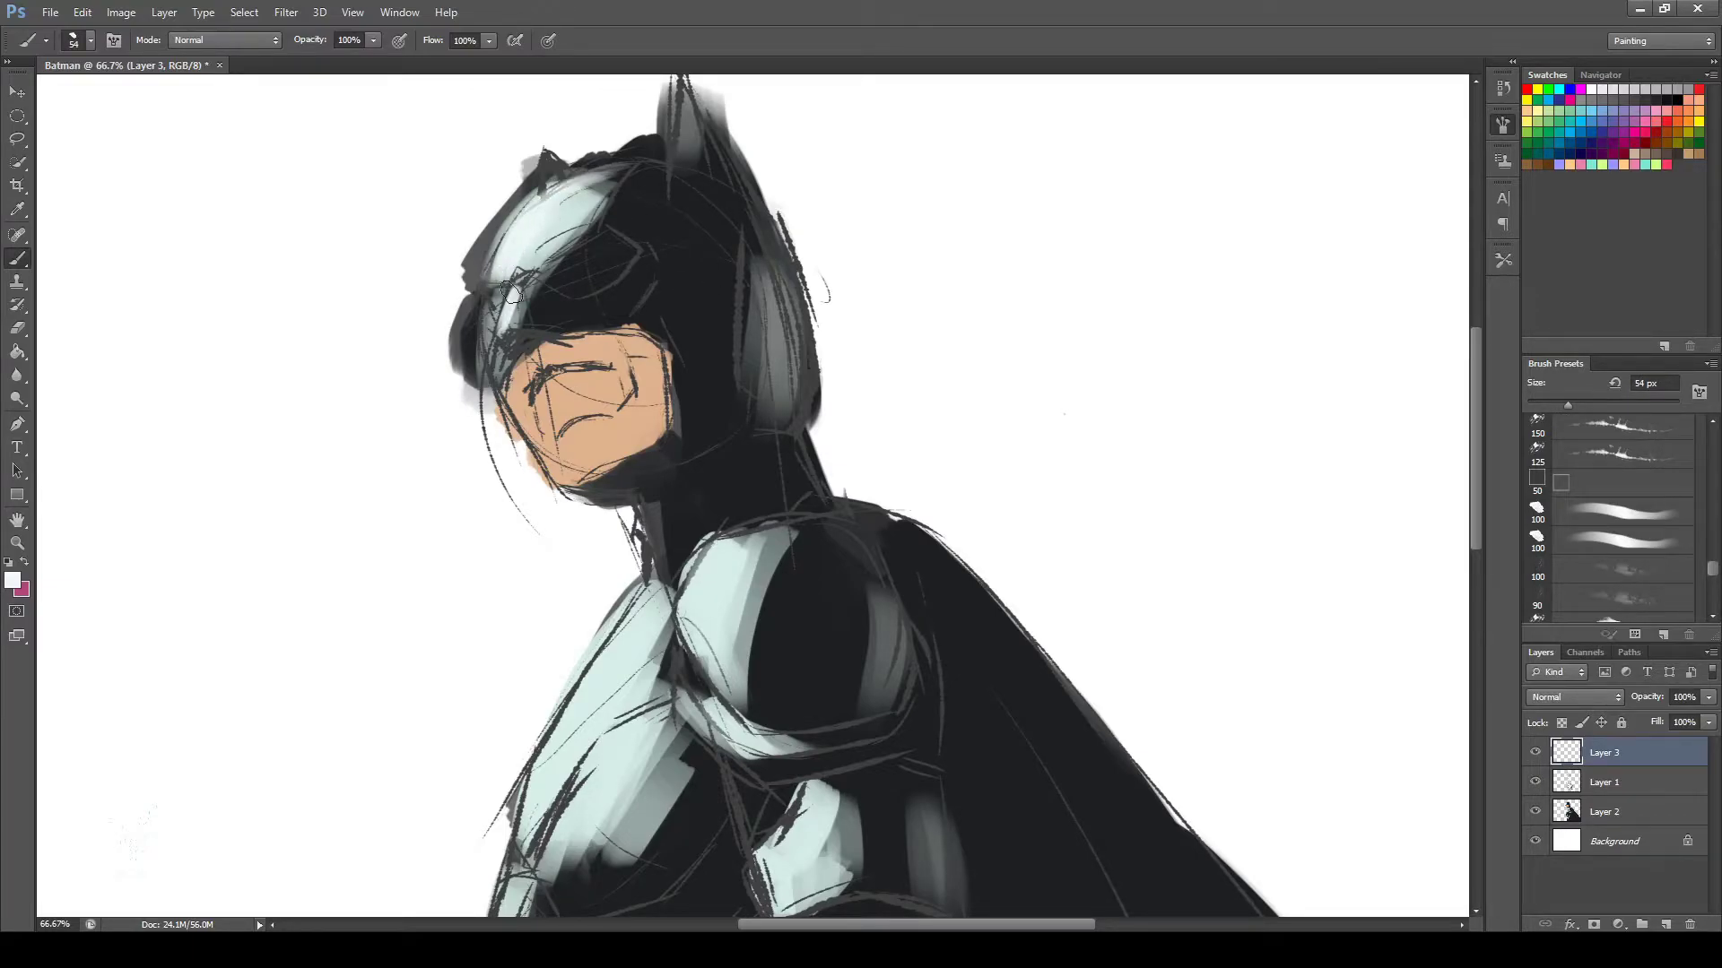
Brighten the highlights on the abdomen plates, the long forearm stroke and the shoulder plates.
left_click_drag(686, 574, 587, 368)
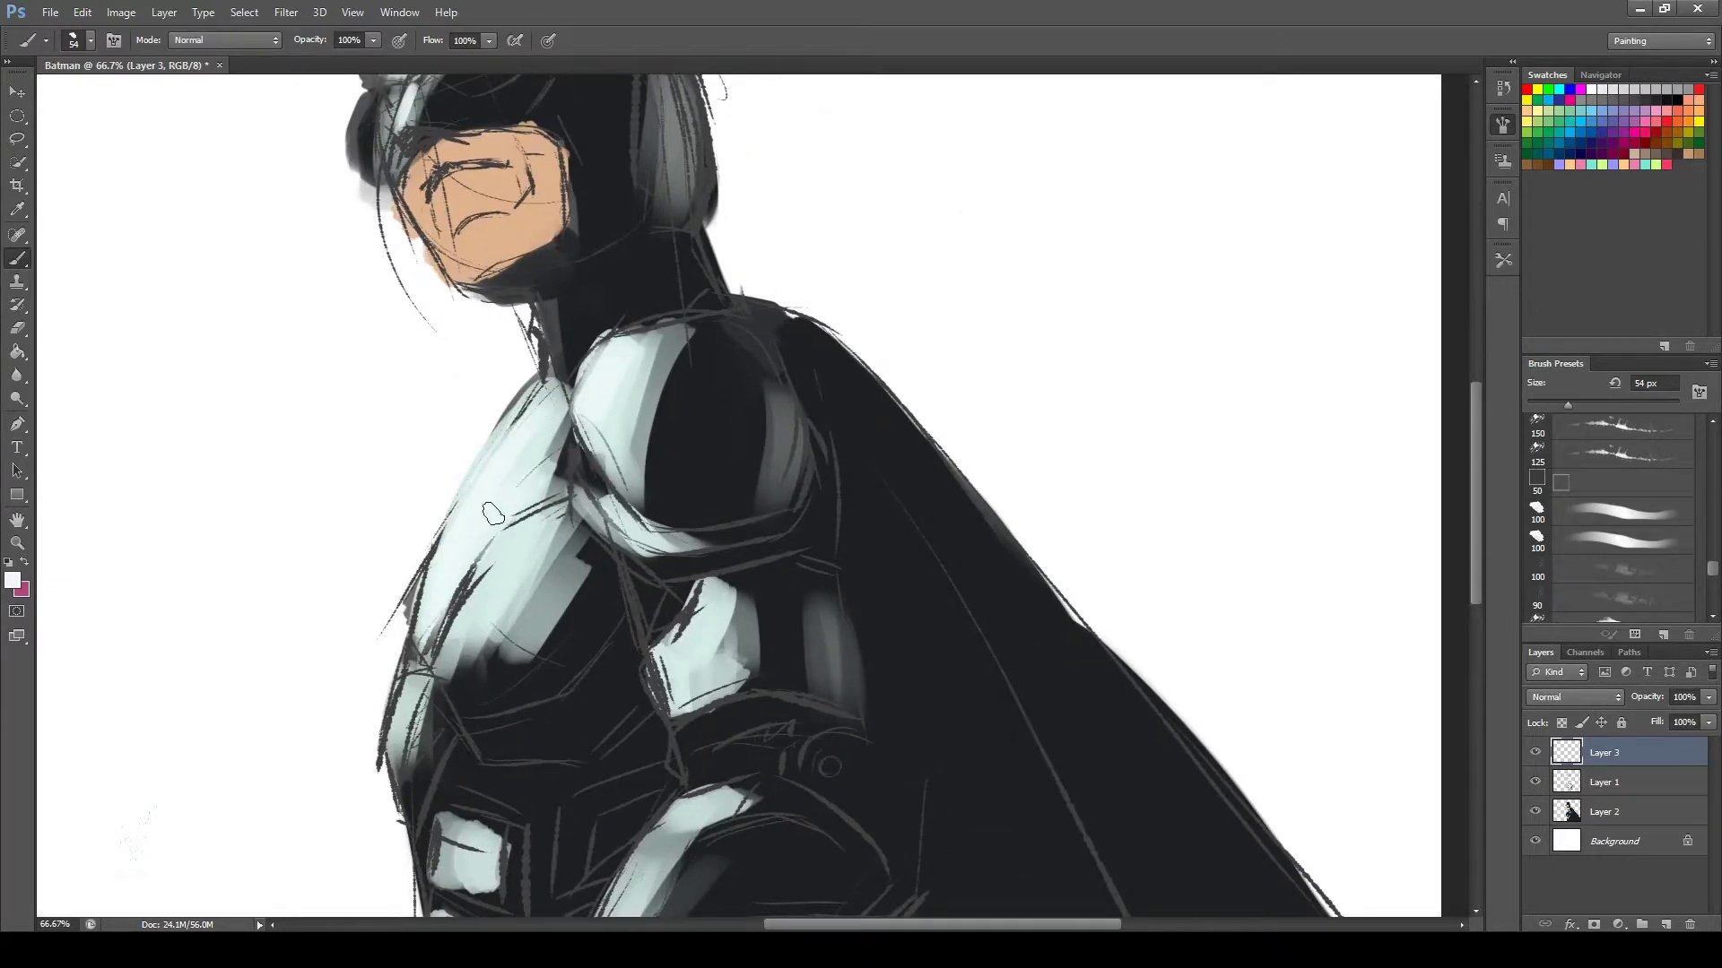
left_click_drag(513, 542, 549, 336)
left_click_drag(646, 575, 615, 400)
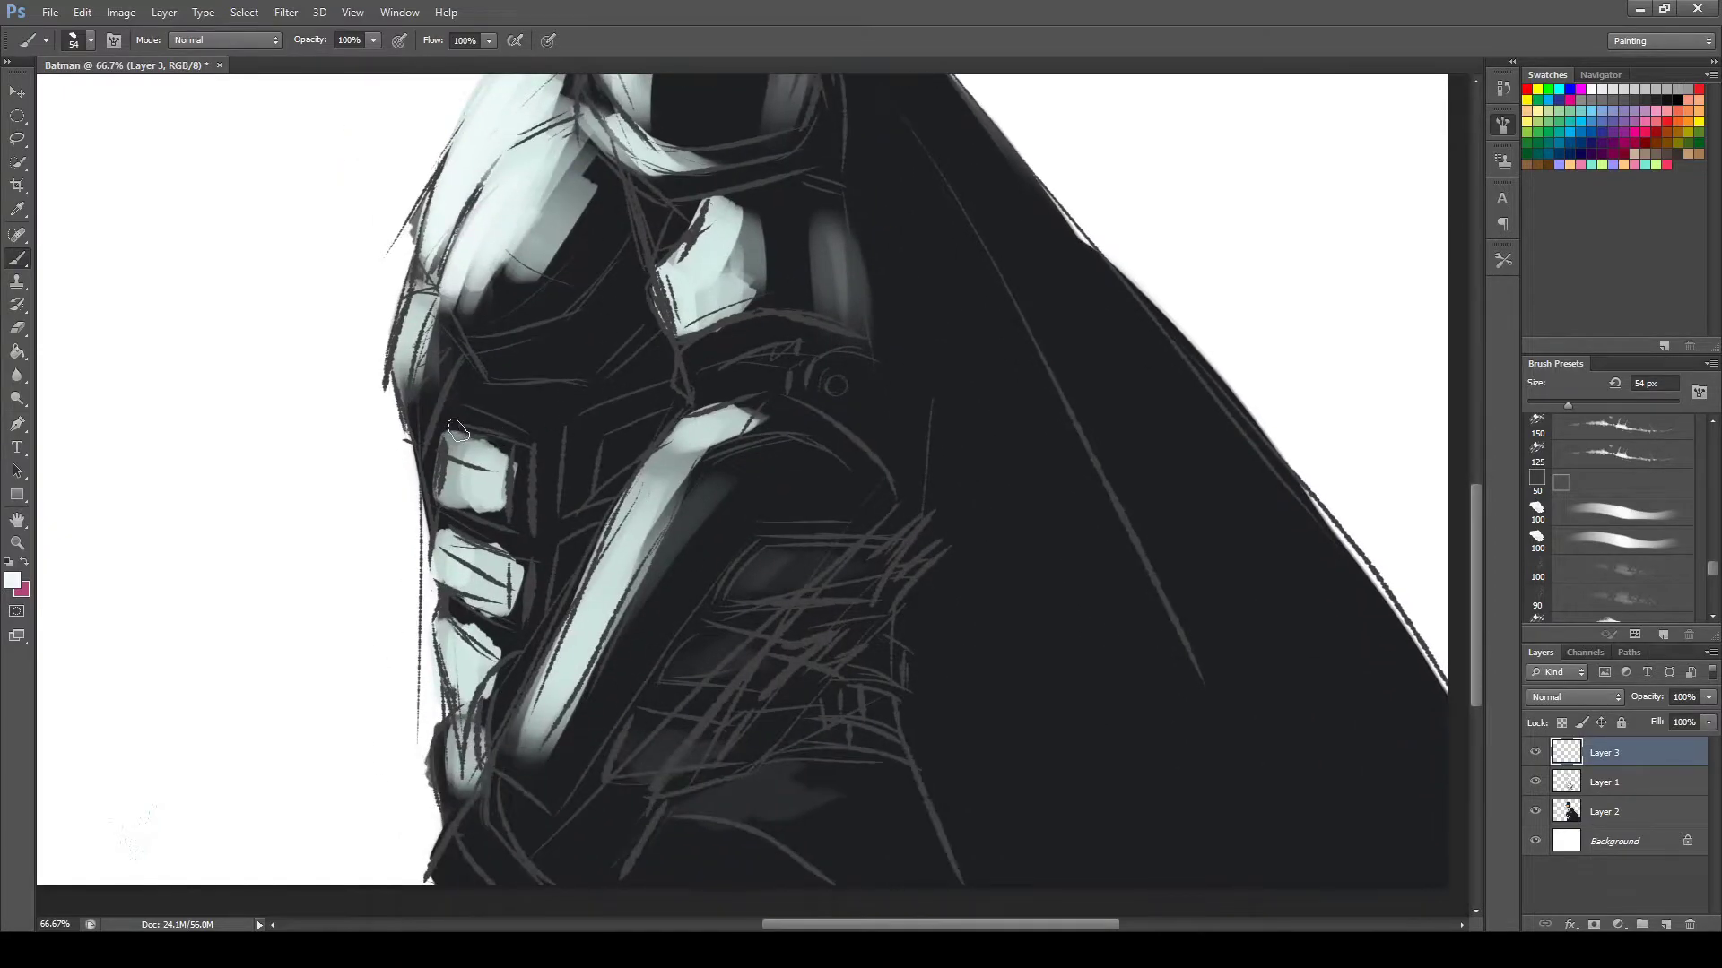
left_click_drag(510, 565, 448, 549)
left_click_drag(422, 624, 524, 671)
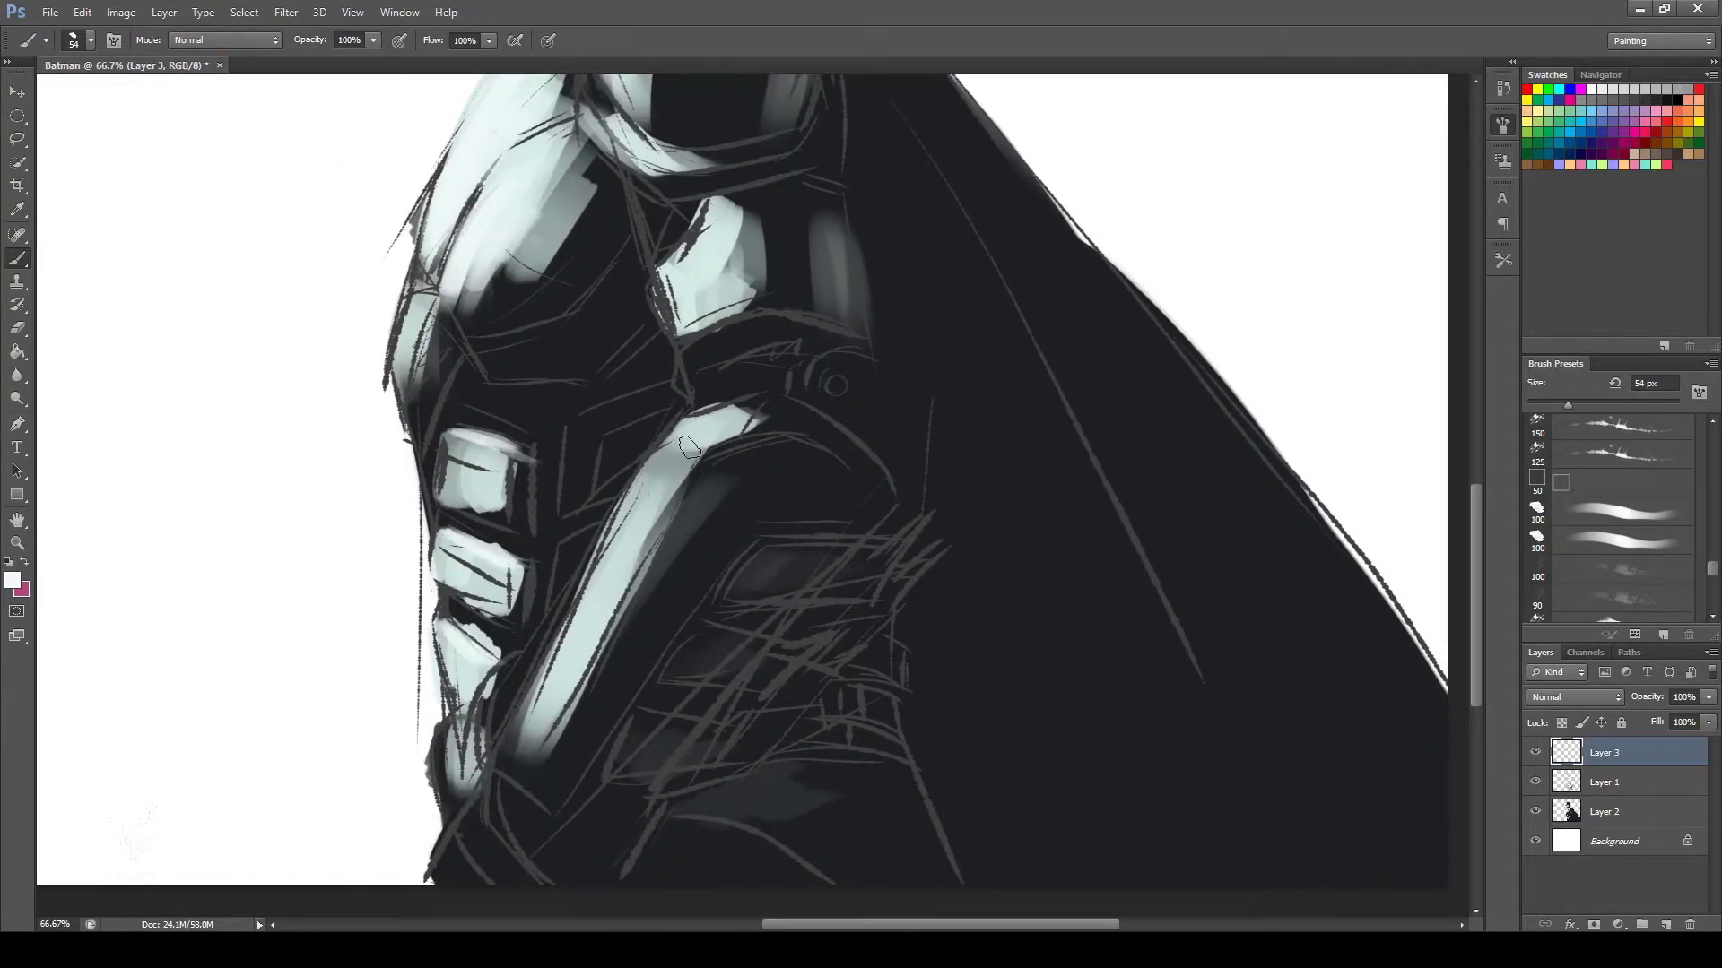
mouse_move(690, 415)
left_mouse_down()
mouse_move(733, 399)
mouse_move(628, 556)
left_mouse_up()
mouse_move(771, 399)
left_mouse_down()
mouse_move(634, 499)
mouse_move(563, 658)
left_mouse_up()
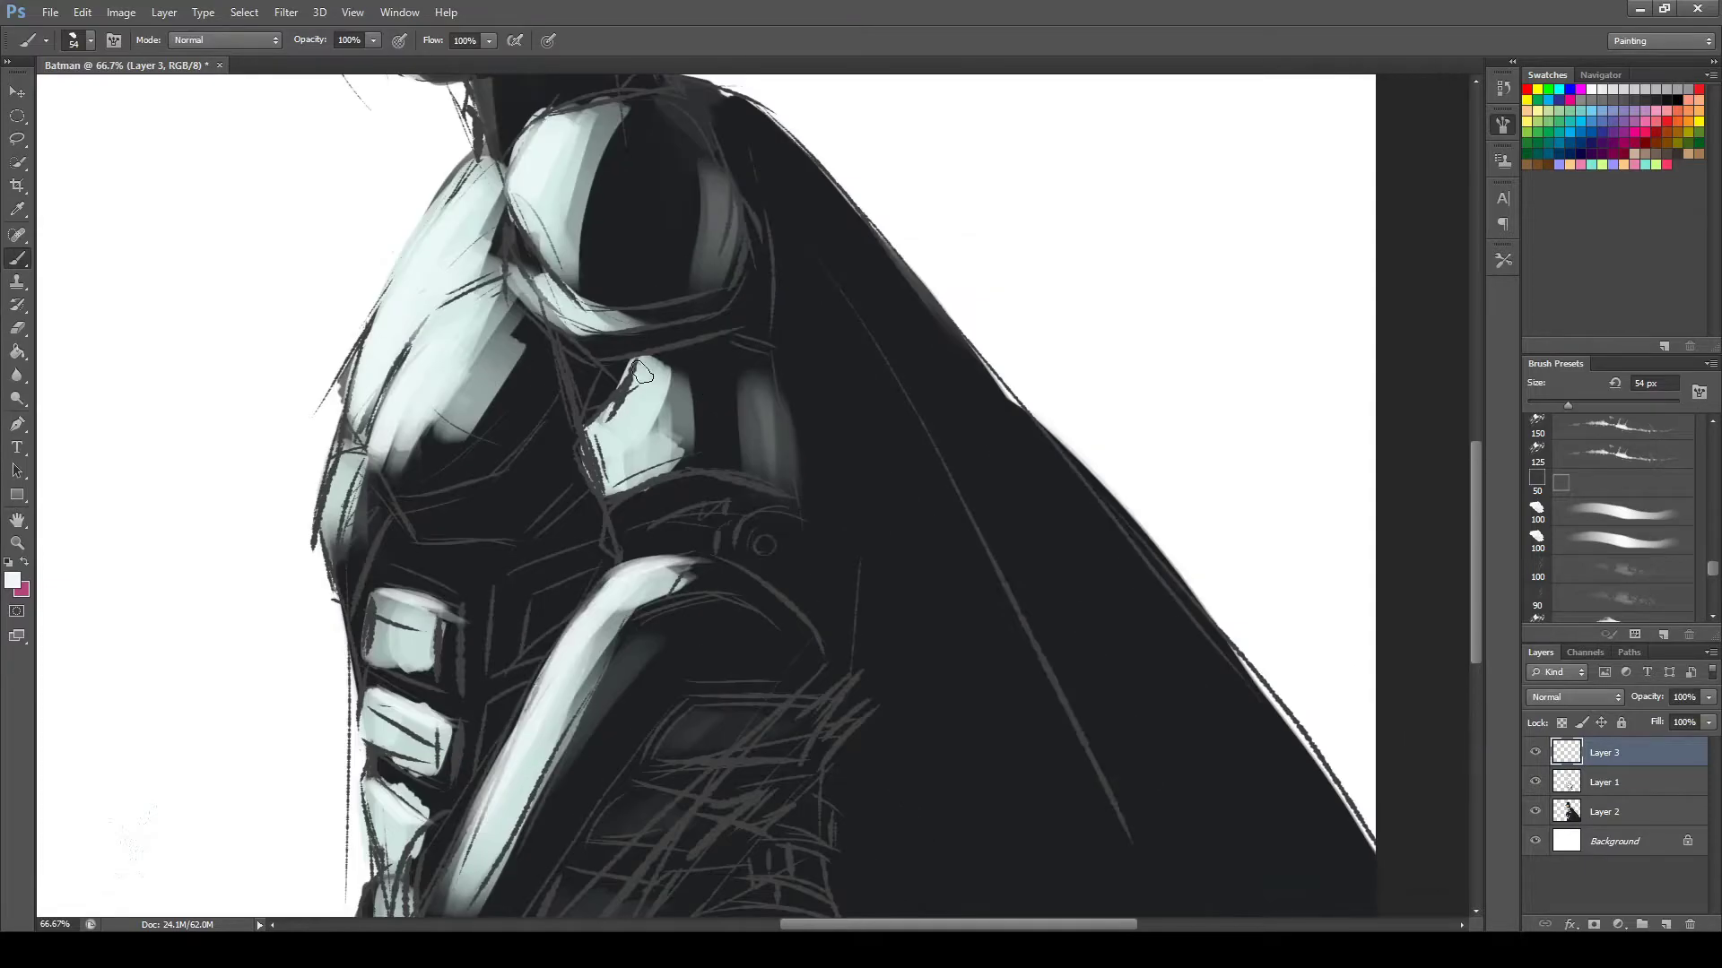
mouse_move(628, 376)
left_mouse_down()
mouse_move(600, 437)
mouse_move(656, 373)
left_mouse_up()
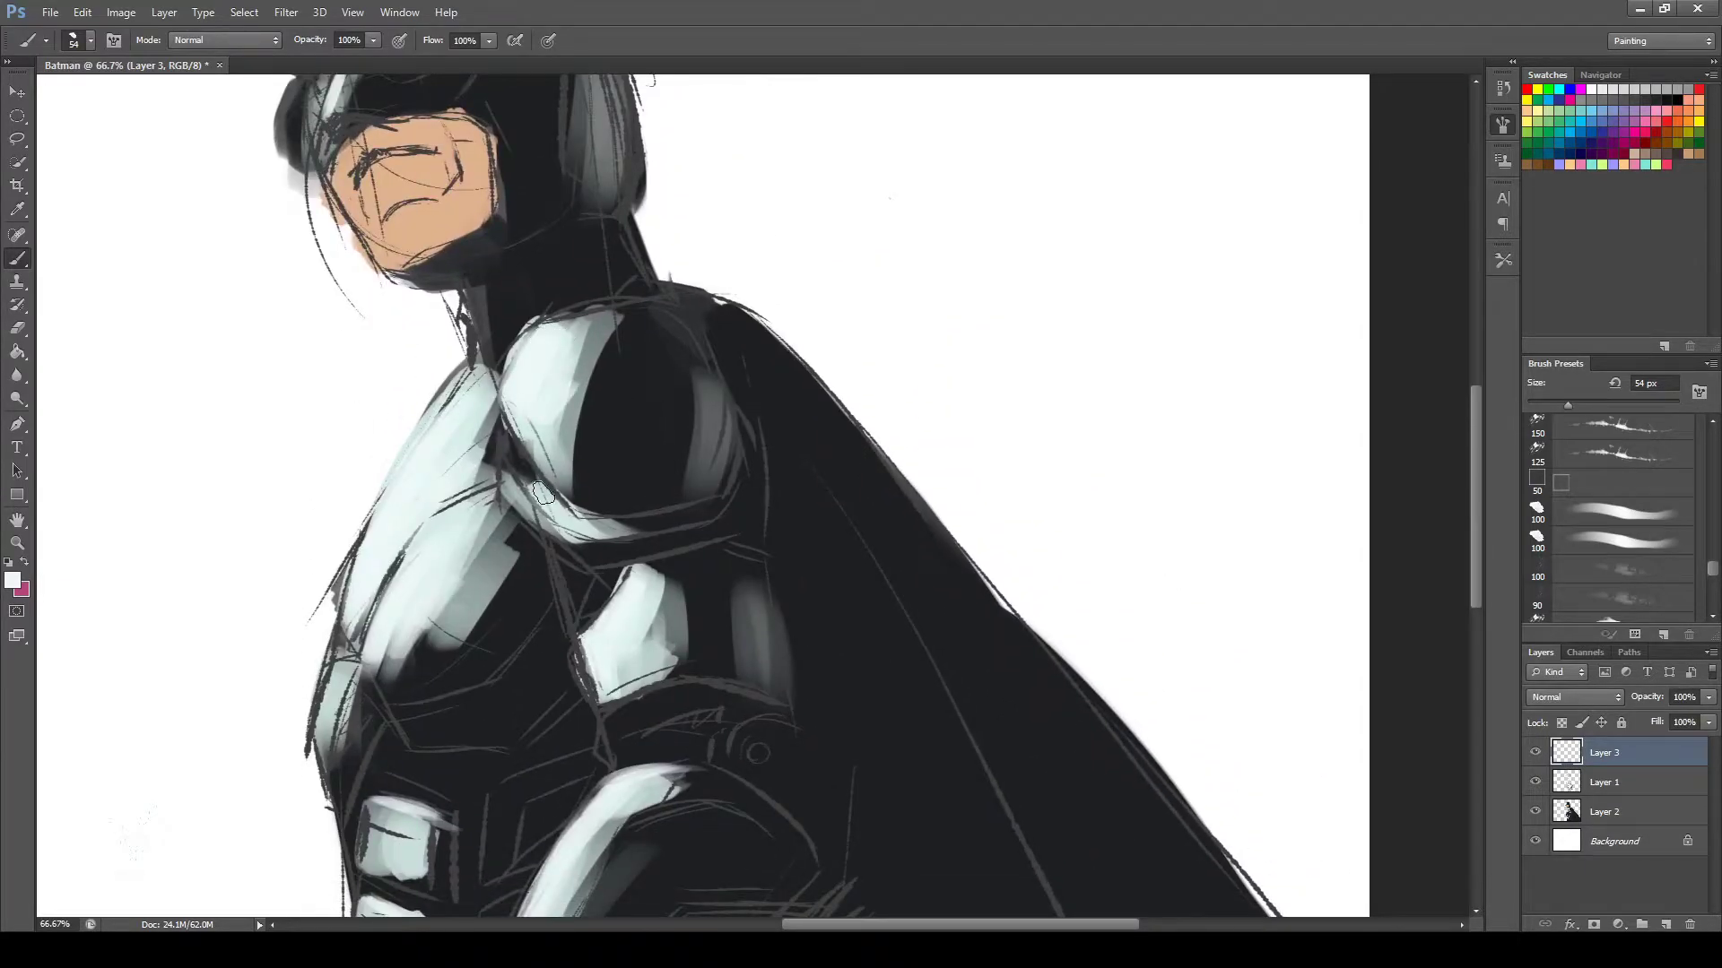
Darken the mask's eye area and add grey shading around the eye, cowl's right side and neck.
scroll(837, 626, "down", 3)
key("ctrl+minus")
key("ctrl+minus")
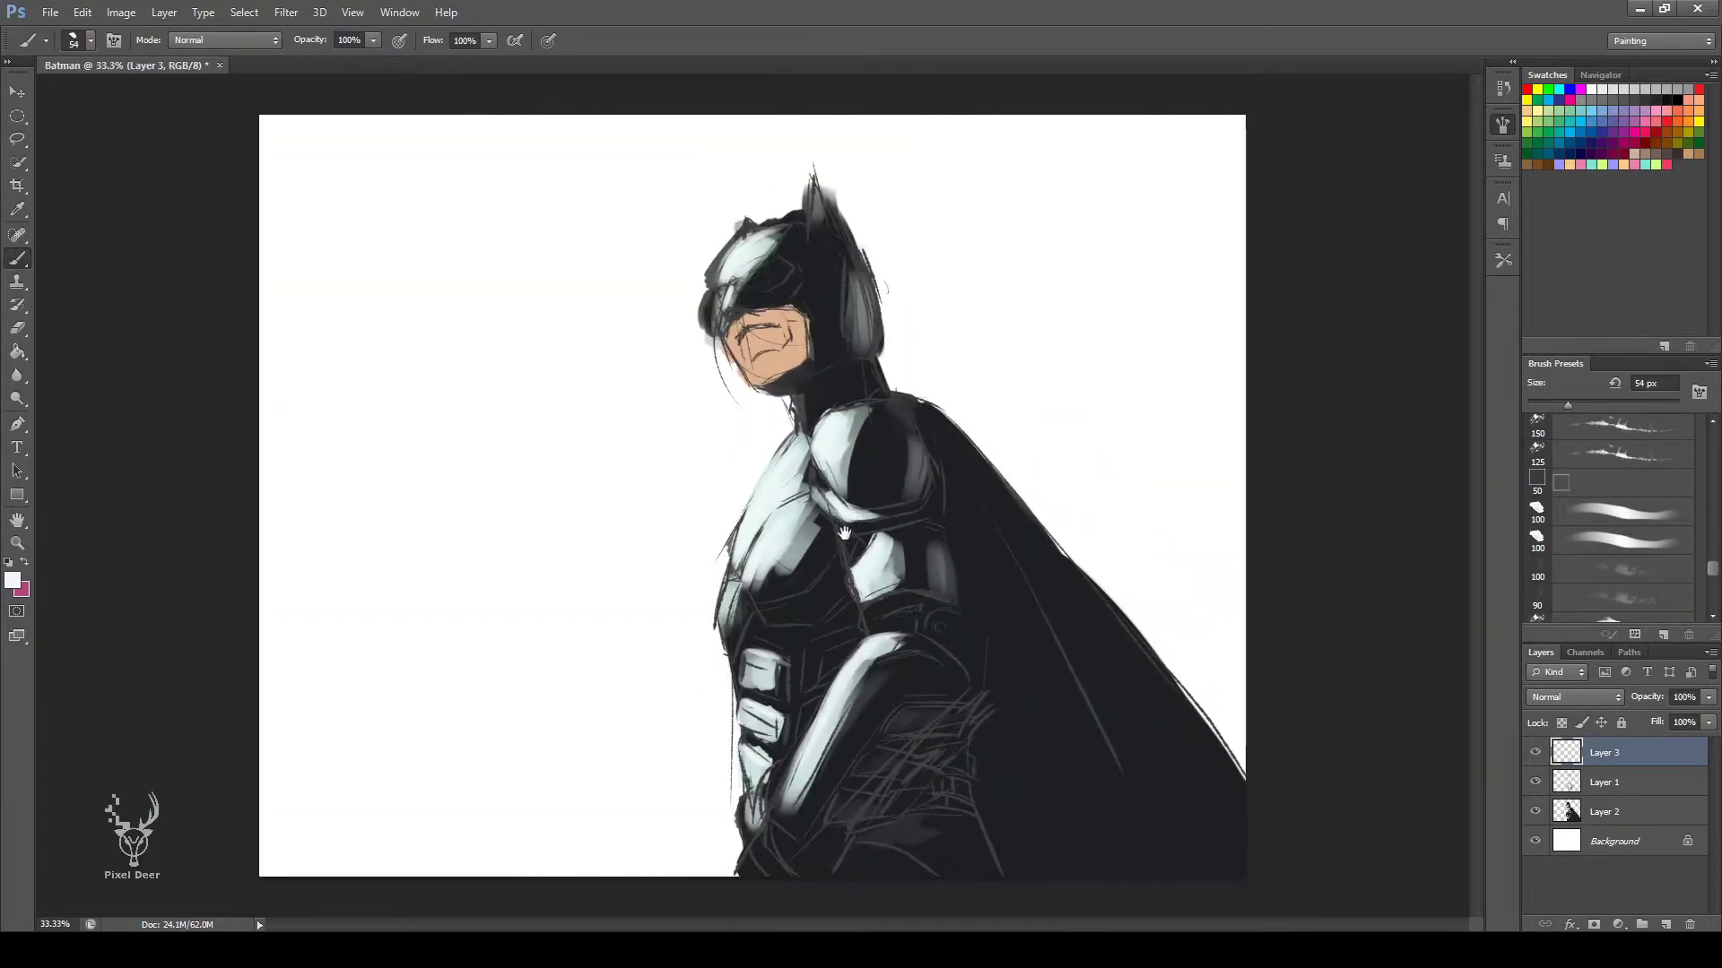
key("i")
key("b")
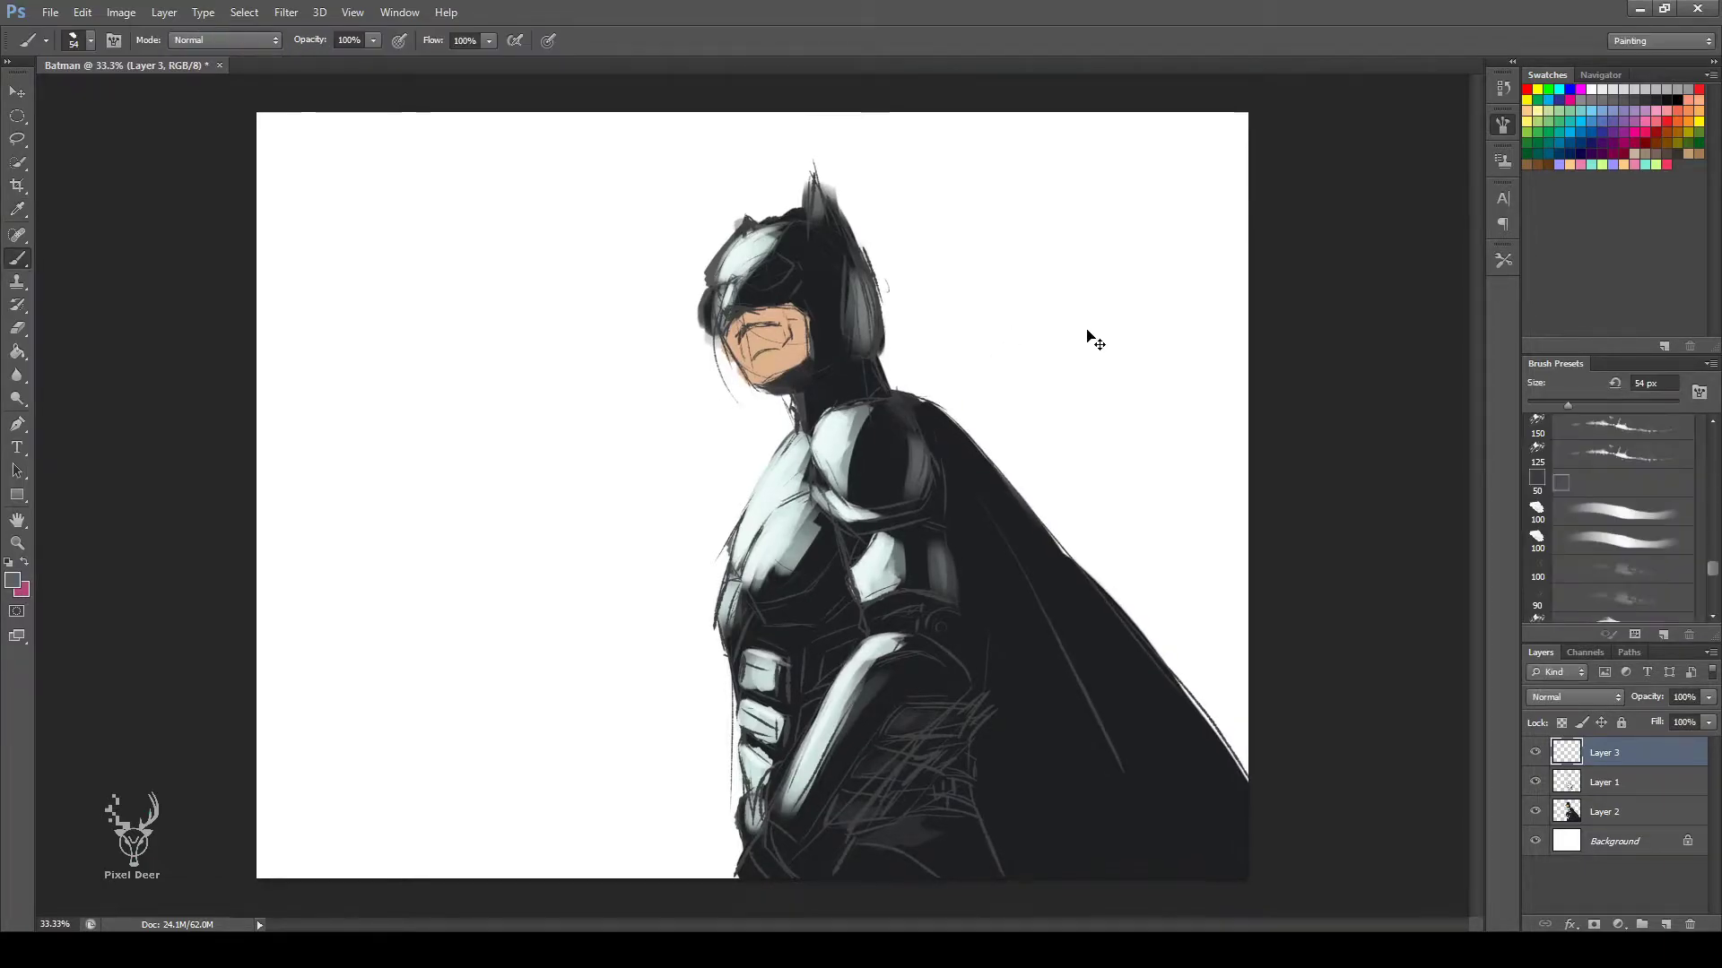
key("ctrl+plus")
mouse_move(577, 295)
left_mouse_down()
mouse_move(519, 348)
mouse_move(565, 381)
left_mouse_up()
left_click_drag(638, 296, 615, 353)
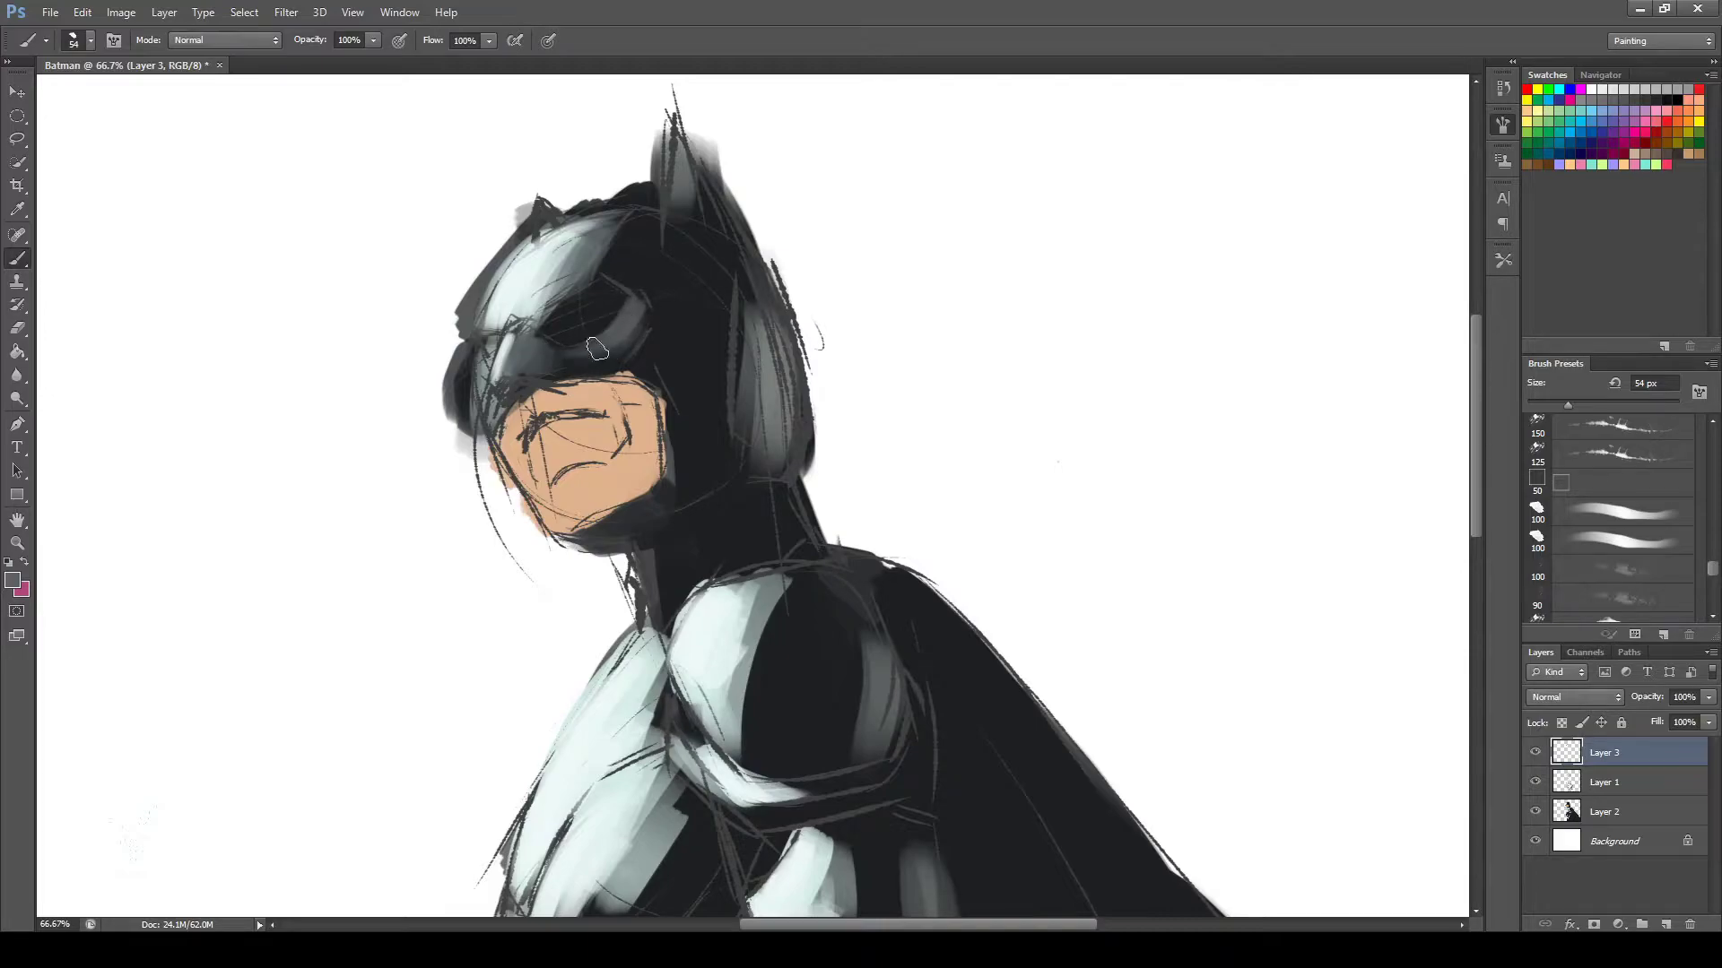
left_click_drag(758, 318, 771, 471)
left_click_drag(807, 538, 789, 494)
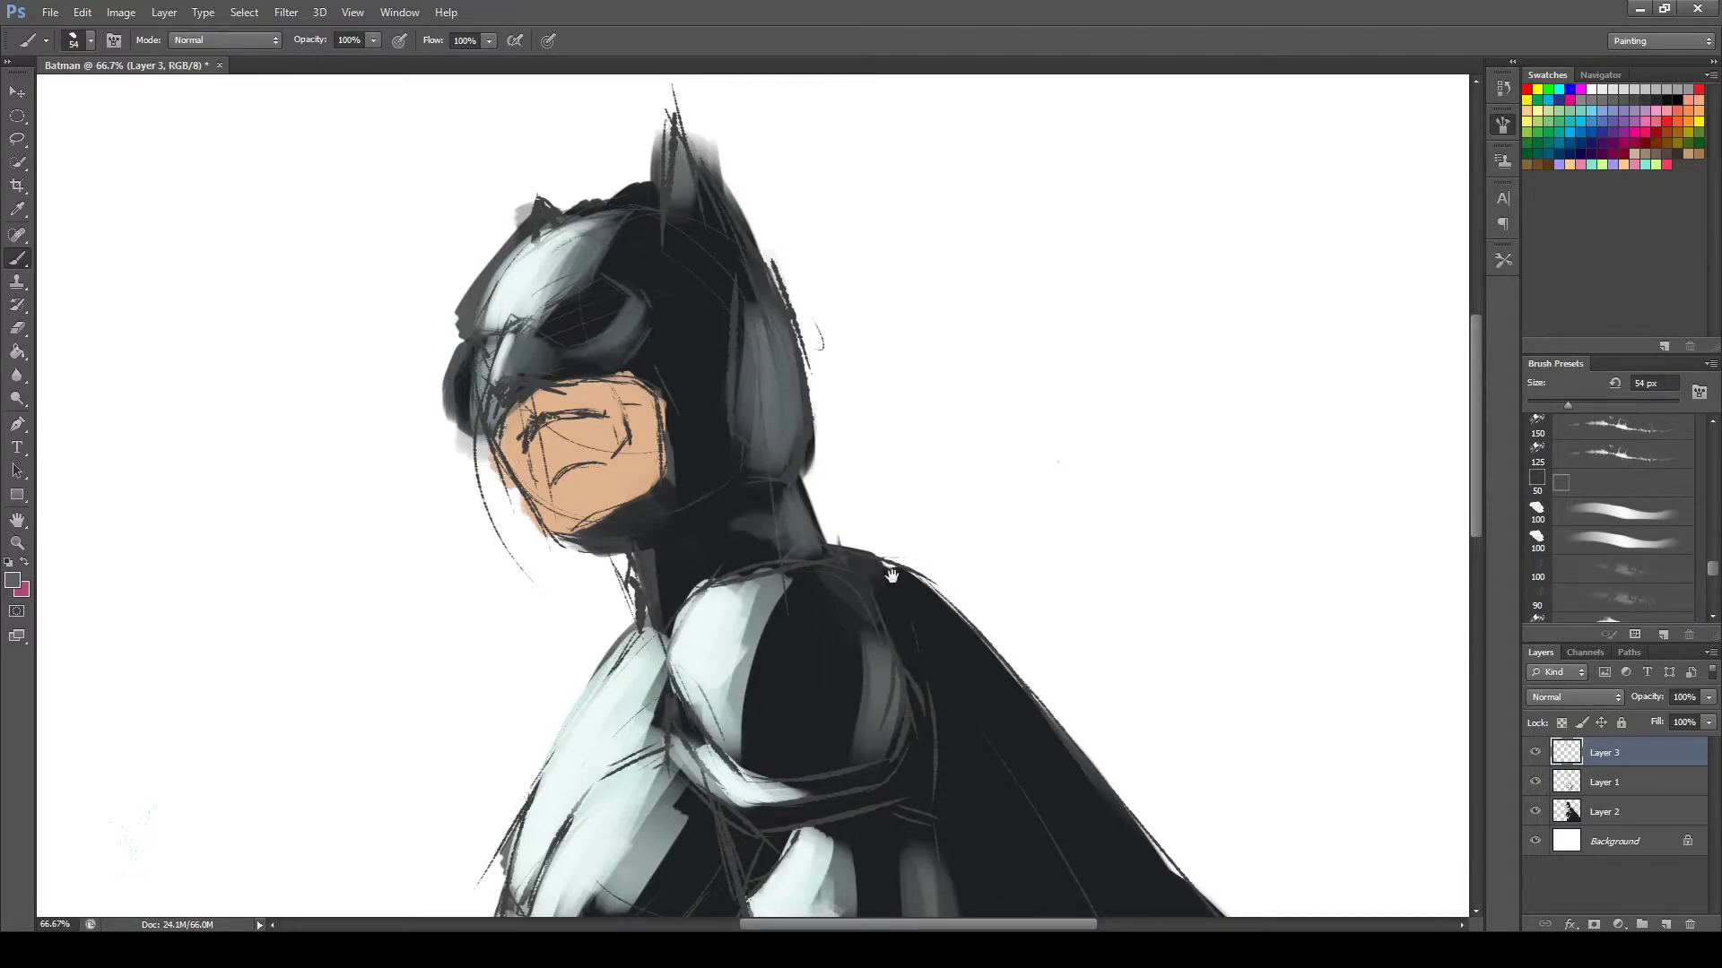
left_click_drag(749, 358, 650, 215)
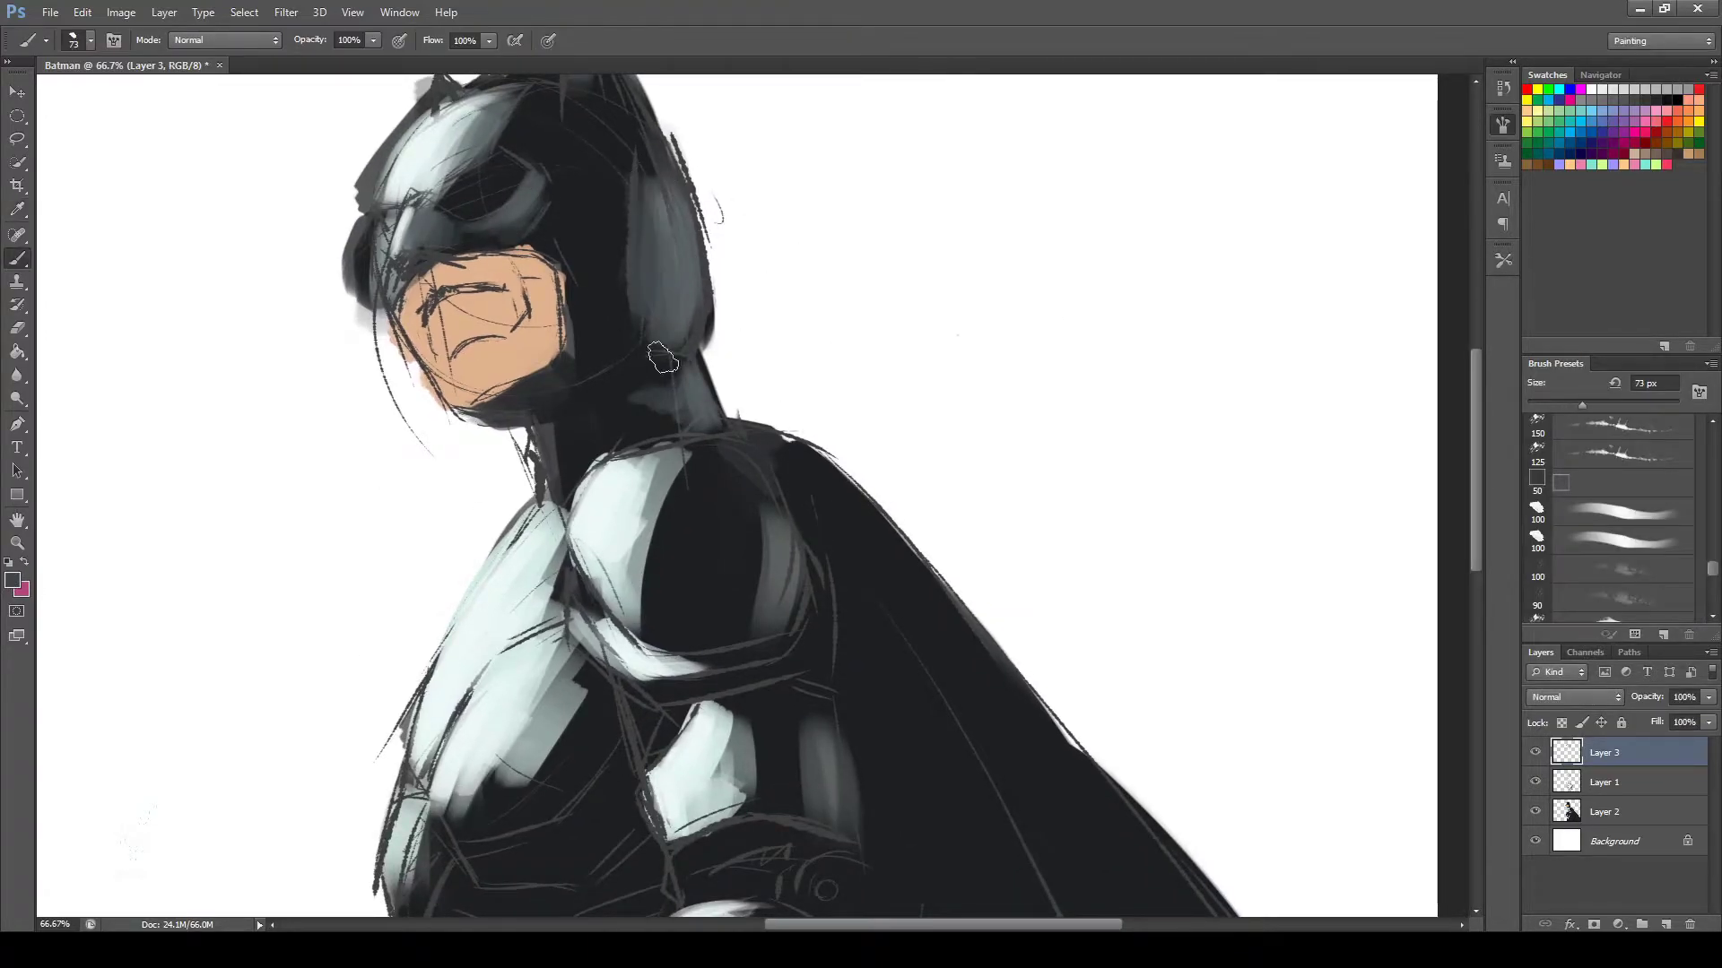
Paint grey strokes across the lower chest and darken the area along the arm and torso side.
key("i")
key("b")
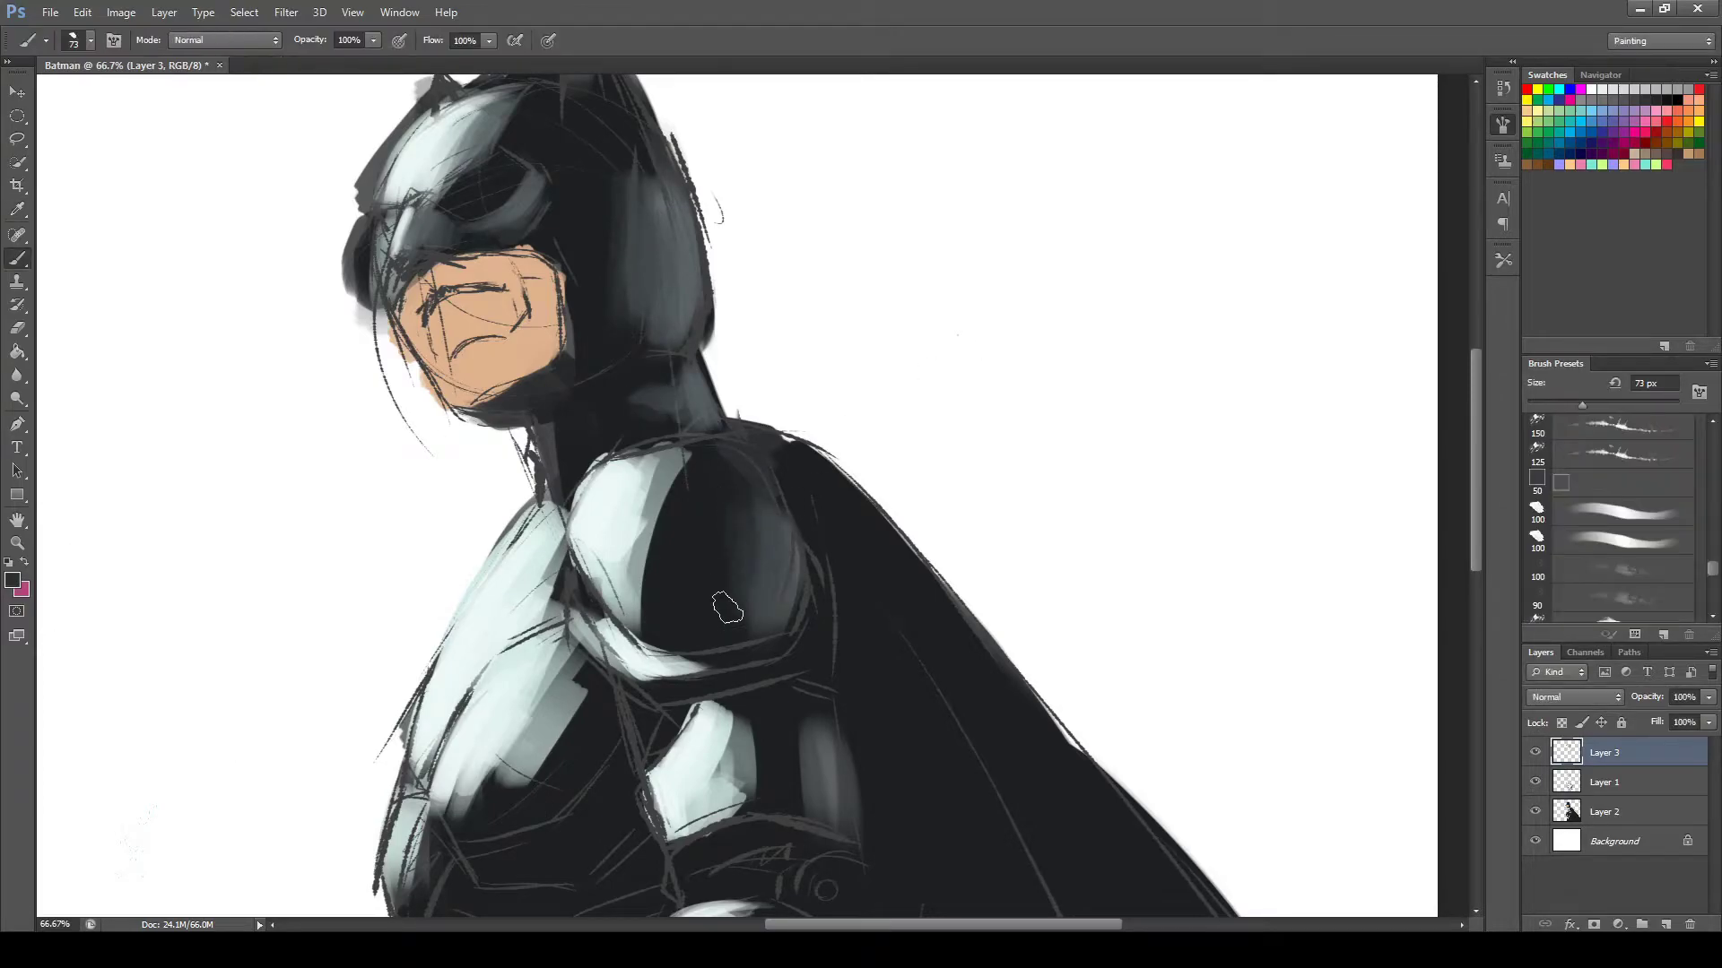
left_click_drag(735, 582, 708, 314)
mouse_move(744, 772)
left_mouse_down()
mouse_move(724, 563)
mouse_move(757, 596)
left_mouse_up()
left_click_drag(646, 695, 711, 691)
left_click_drag(556, 780, 699, 762)
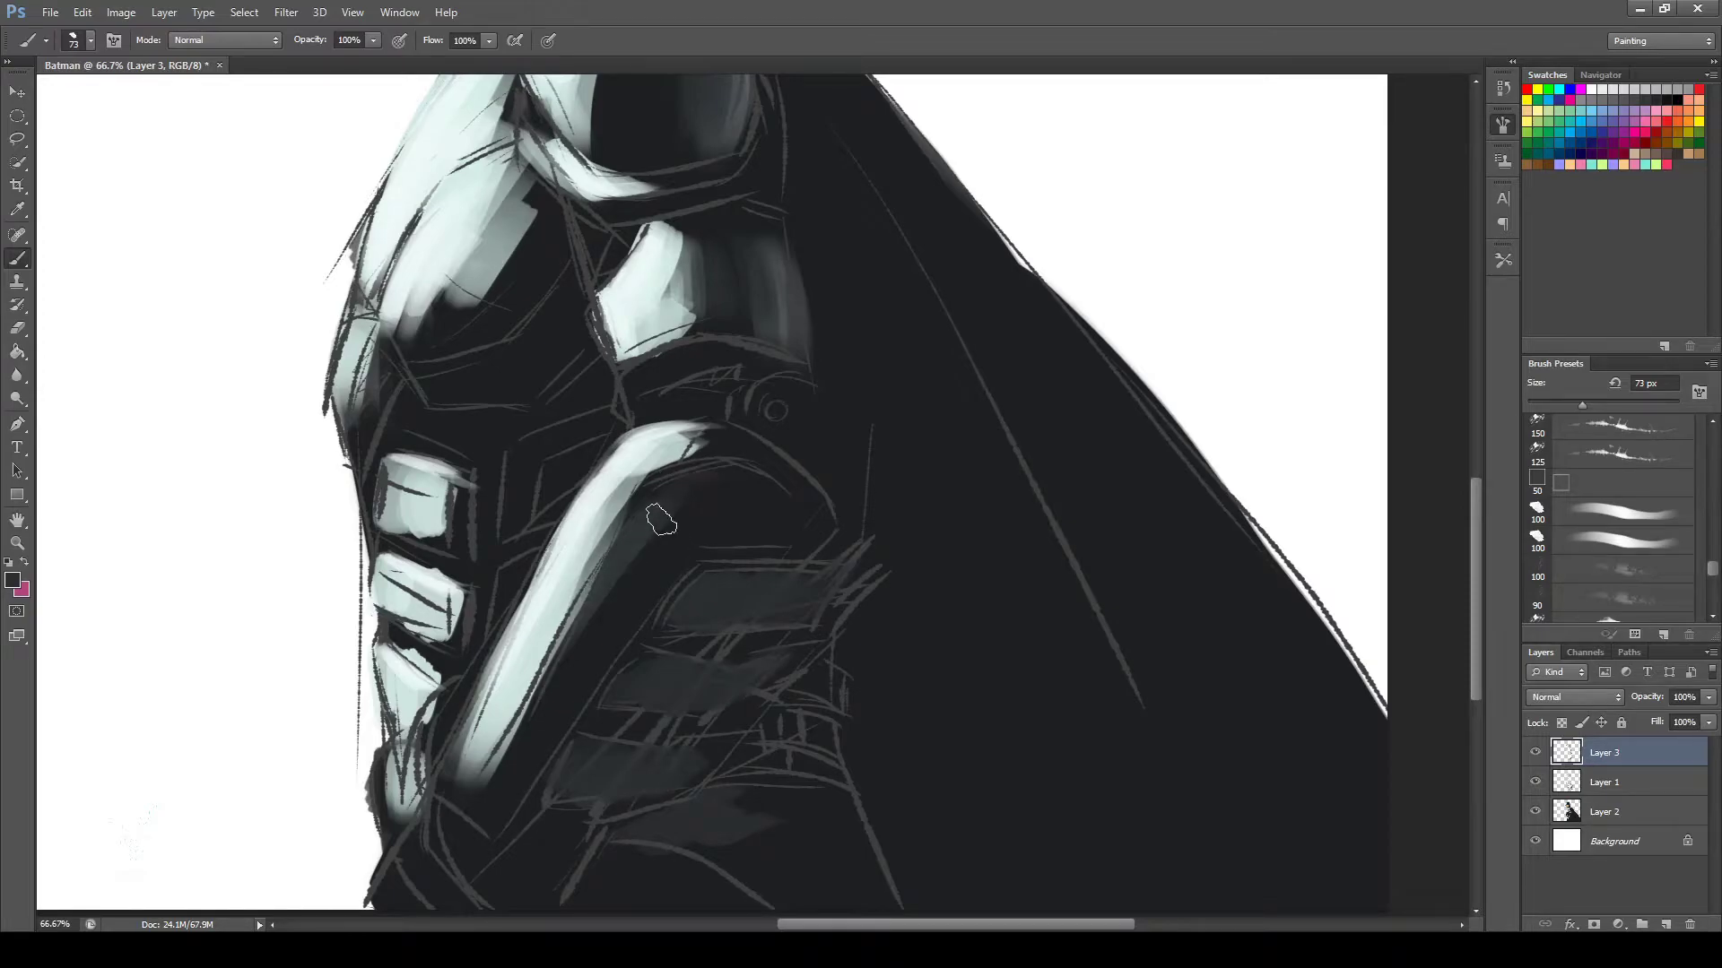
left_click_drag(654, 511, 538, 762)
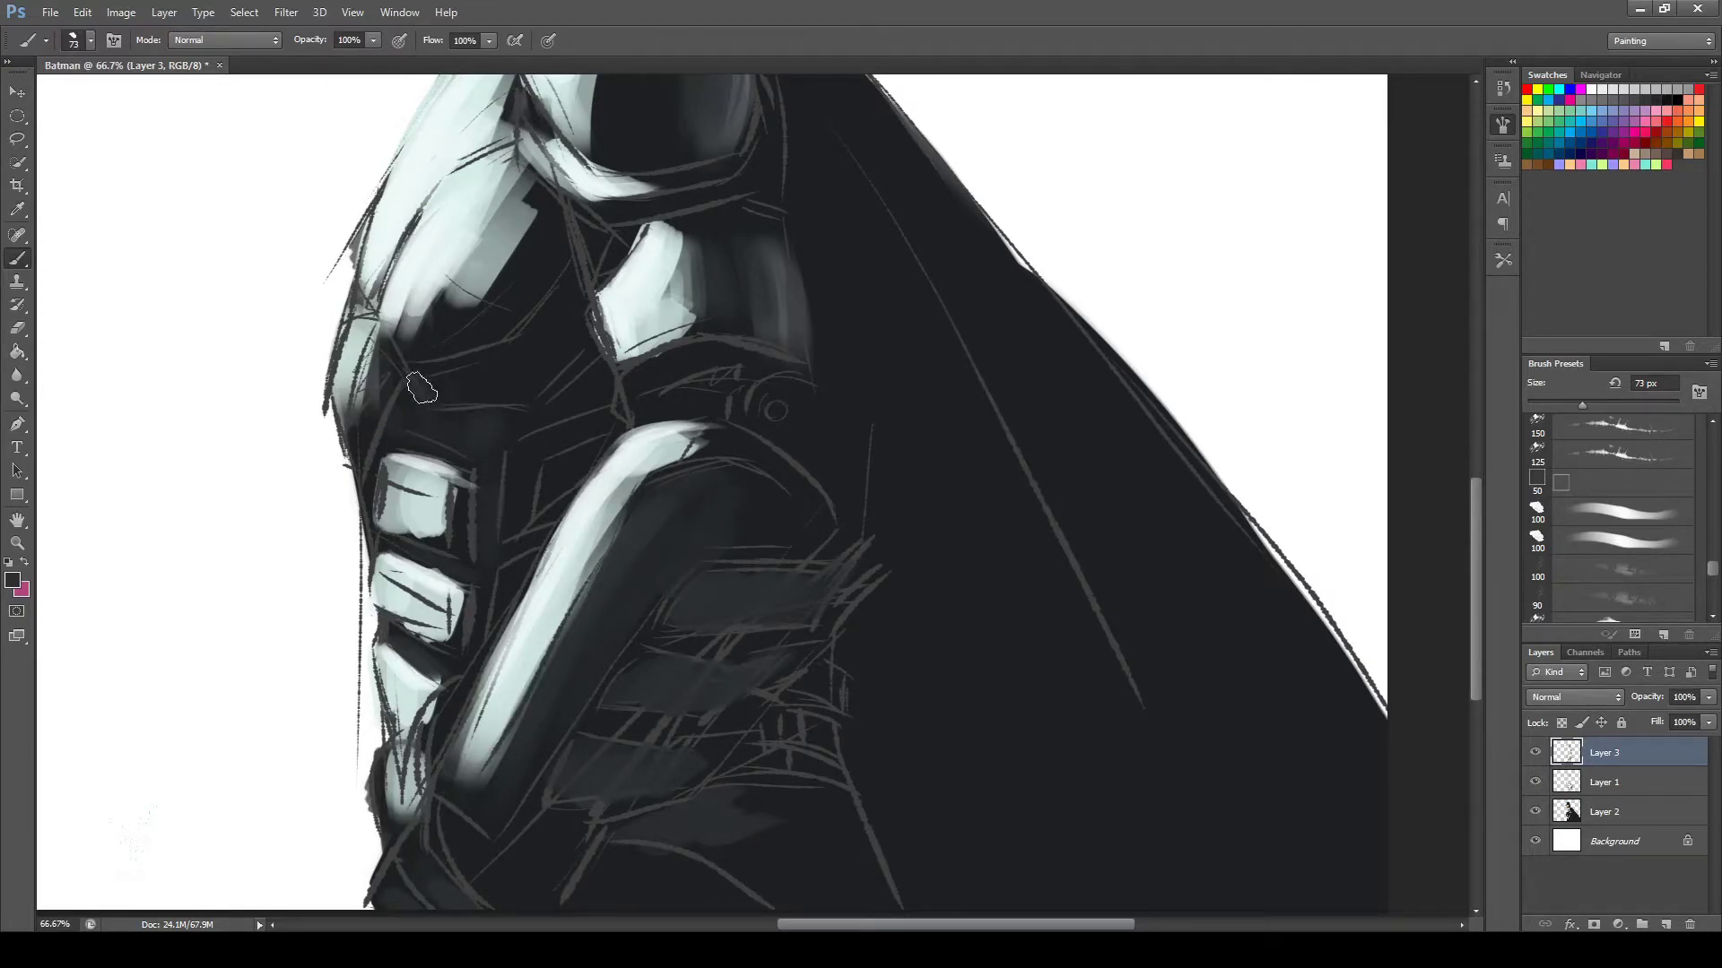
mouse_move(418, 408)
left_mouse_down()
mouse_move(363, 430)
mouse_move(685, 430)
left_mouse_up()
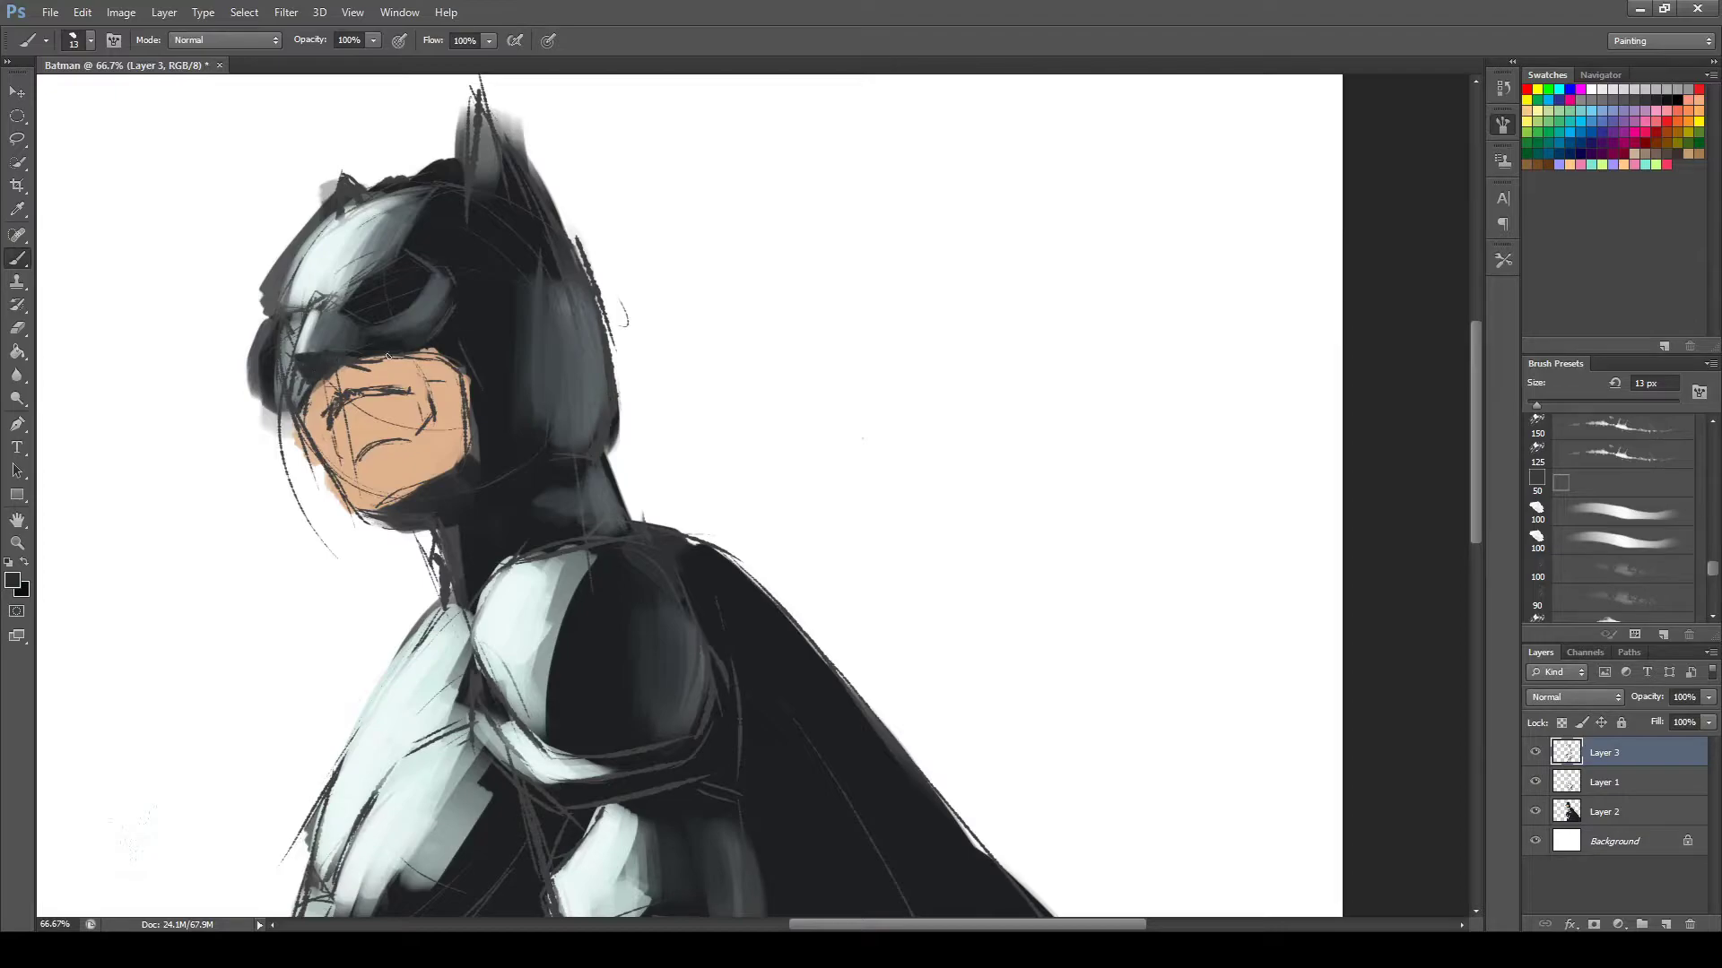
Darken the face edges, lower jaw, eye sockets, right ear and forehead of the cowl.
left_click_drag(411, 358, 468, 446)
left_click_drag(377, 501, 469, 462)
key("alt")
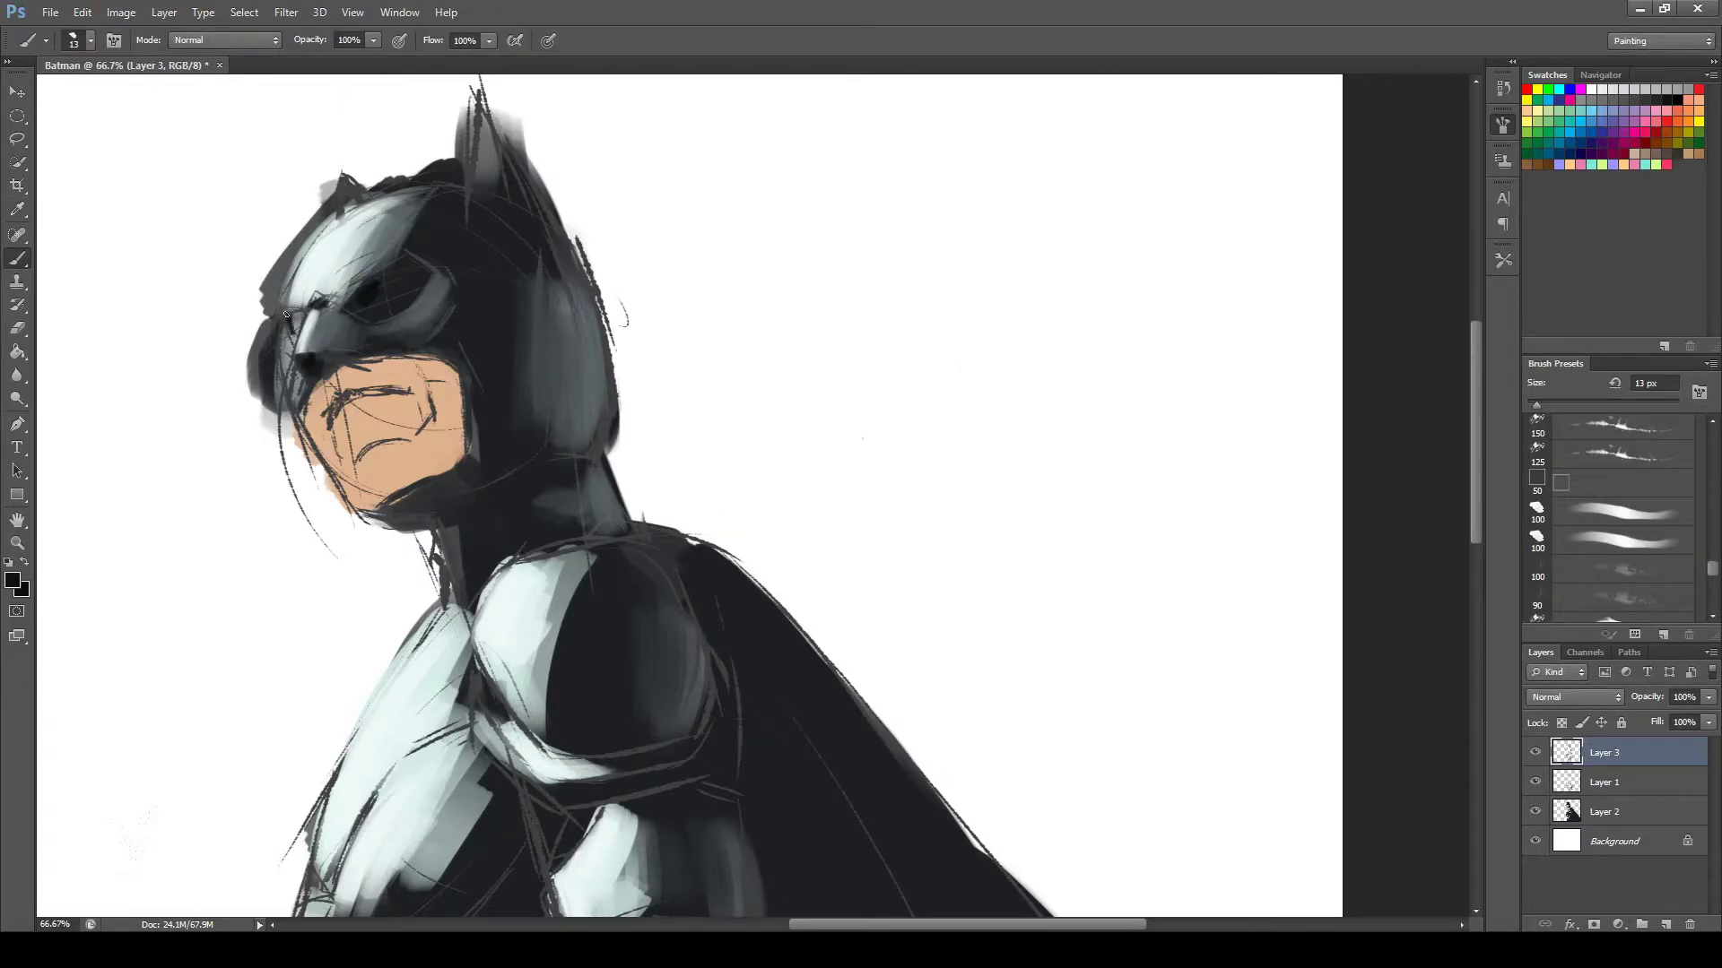
left_click_drag(345, 299, 419, 273)
left_click_drag(333, 220, 374, 192)
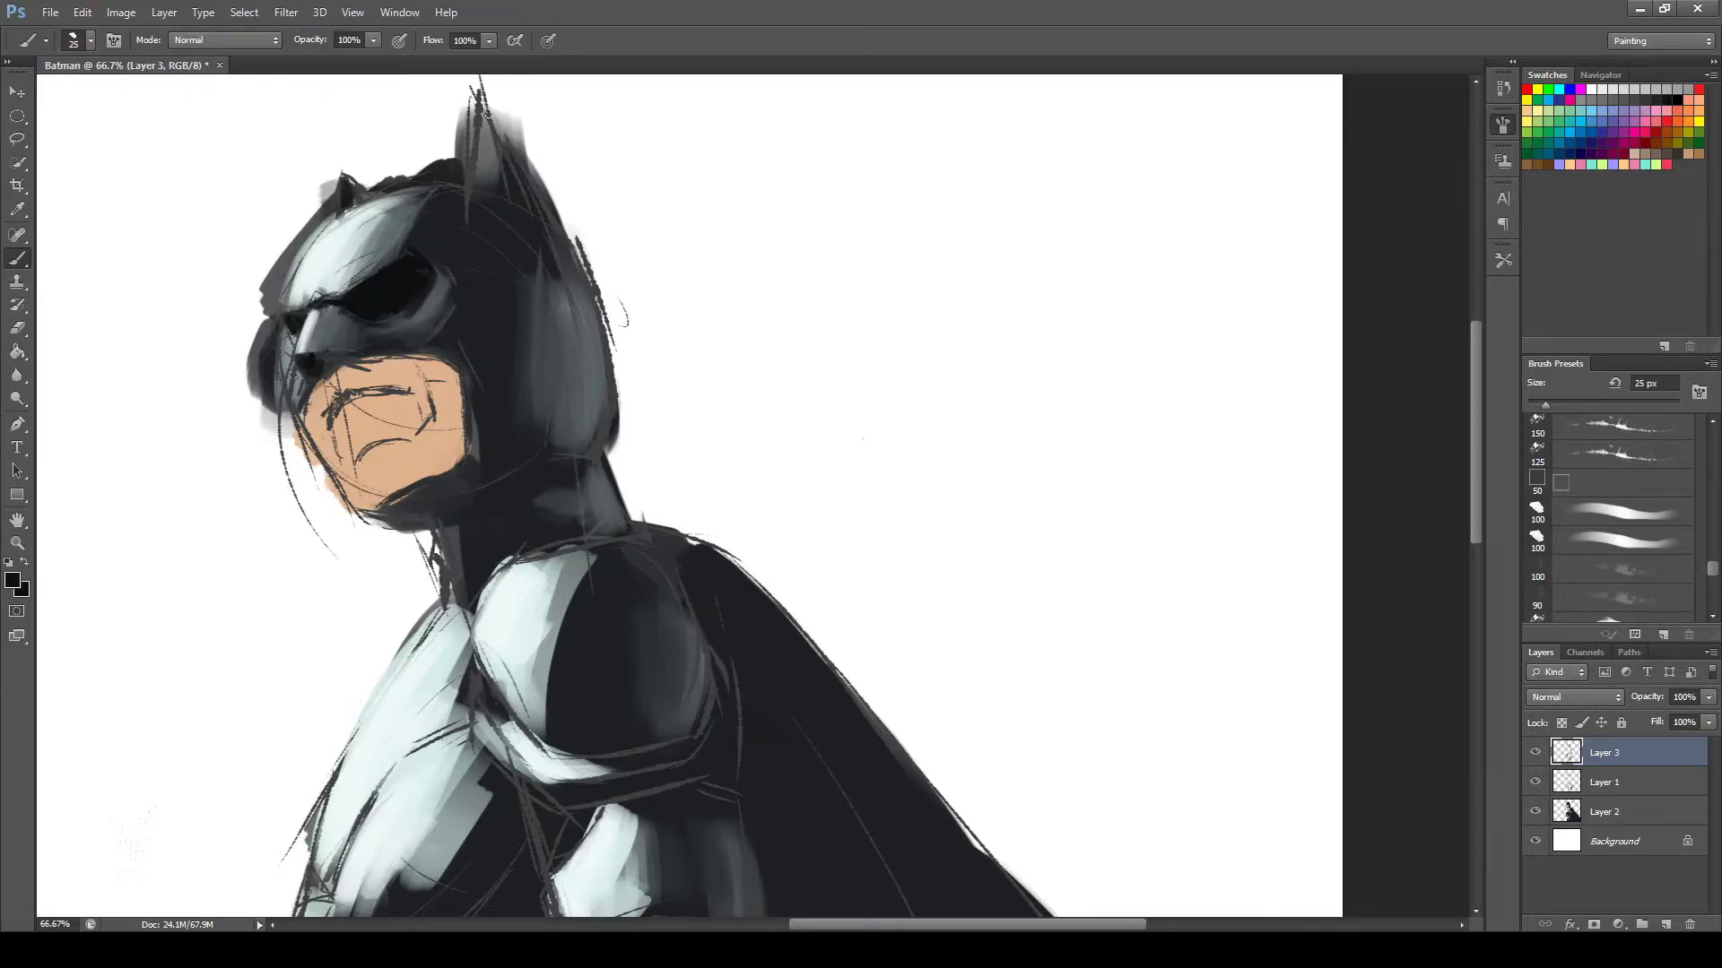
left_click_drag(487, 111, 524, 220)
mouse_move(420, 218)
left_mouse_down()
mouse_move(462, 193)
mouse_move(468, 251)
left_mouse_up()
key("alt+bracketleft")
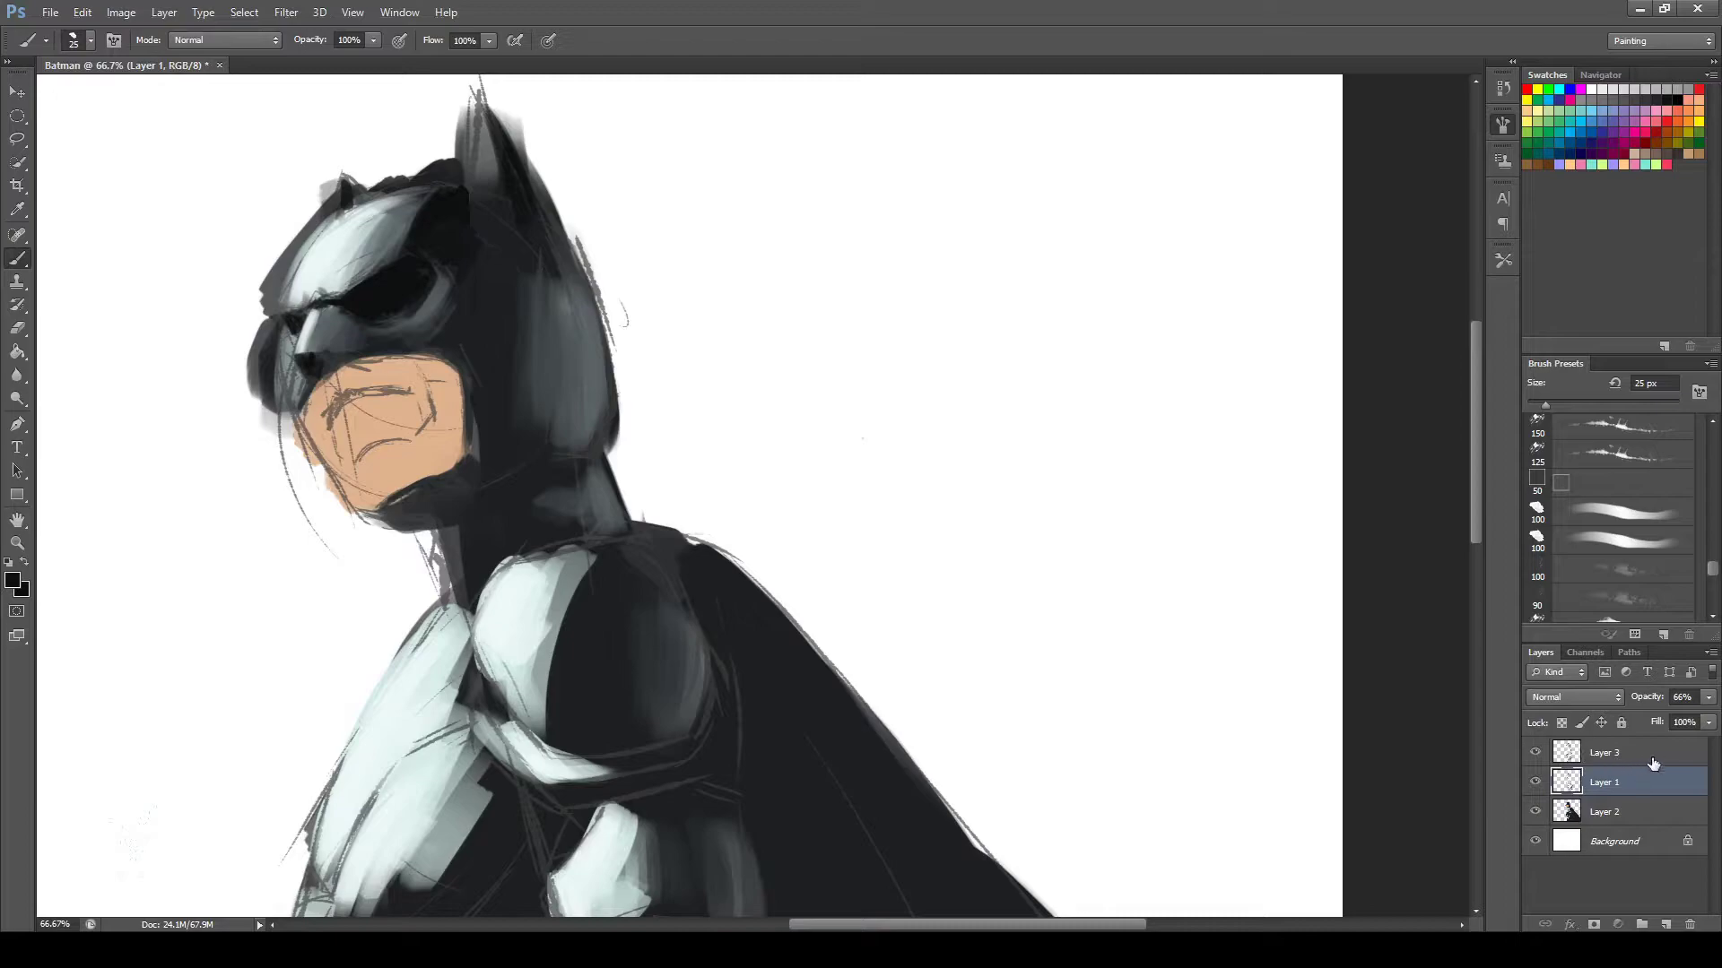
On Layer 3, darken the cowl's side, neck and inner shoulder pad, narrowing its white rim.
left_click(1597, 753)
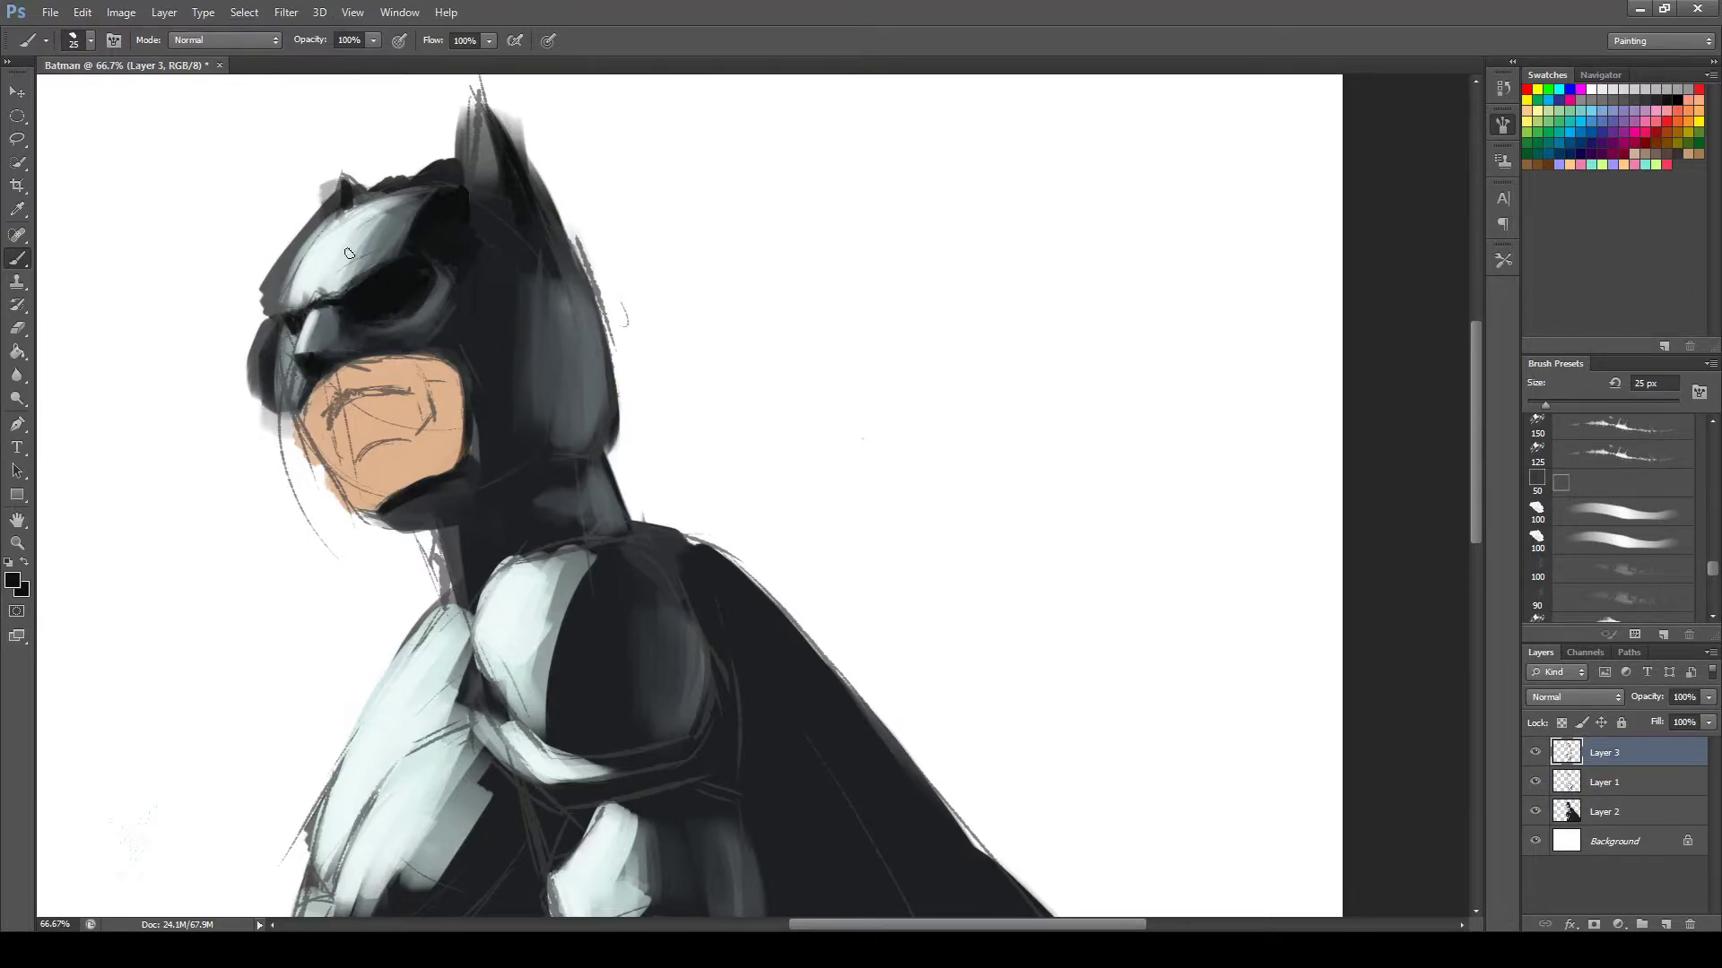
mouse_move(512, 432)
left_mouse_down()
mouse_move(469, 280)
mouse_move(401, 370)
mouse_move(435, 336)
mouse_move(493, 403)
left_mouse_up()
left_click_drag(399, 368, 485, 449)
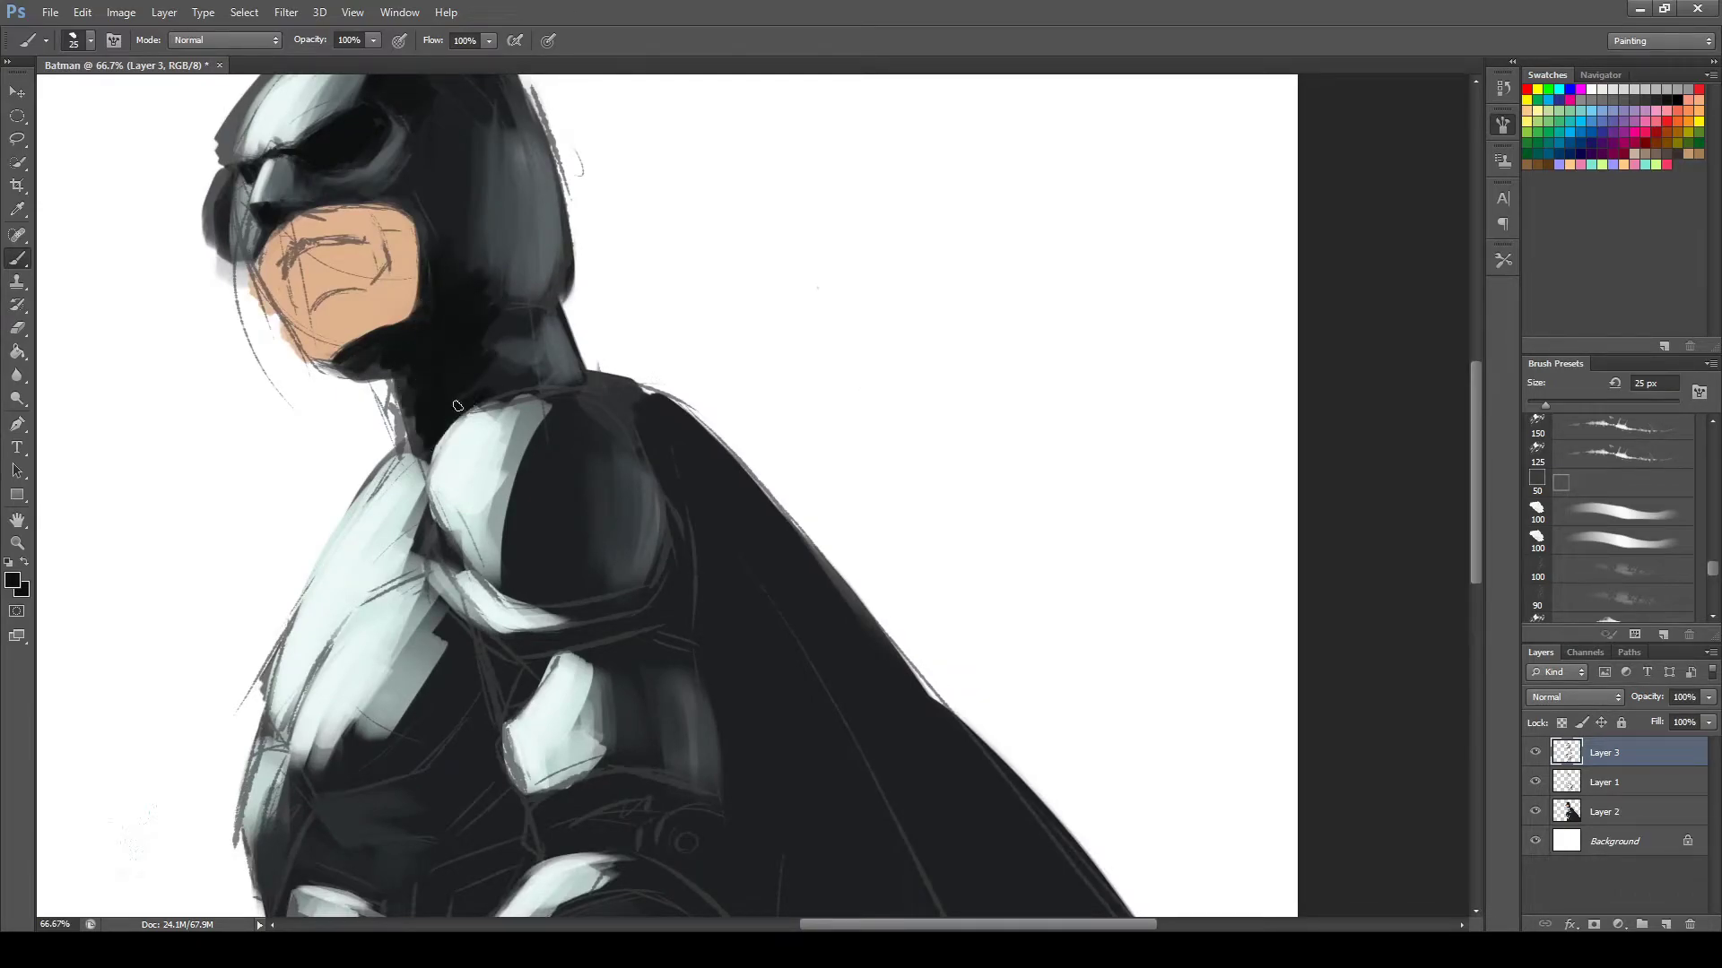
left_click_drag(413, 44, 377, 183)
left_click_drag(312, 243, 327, 219)
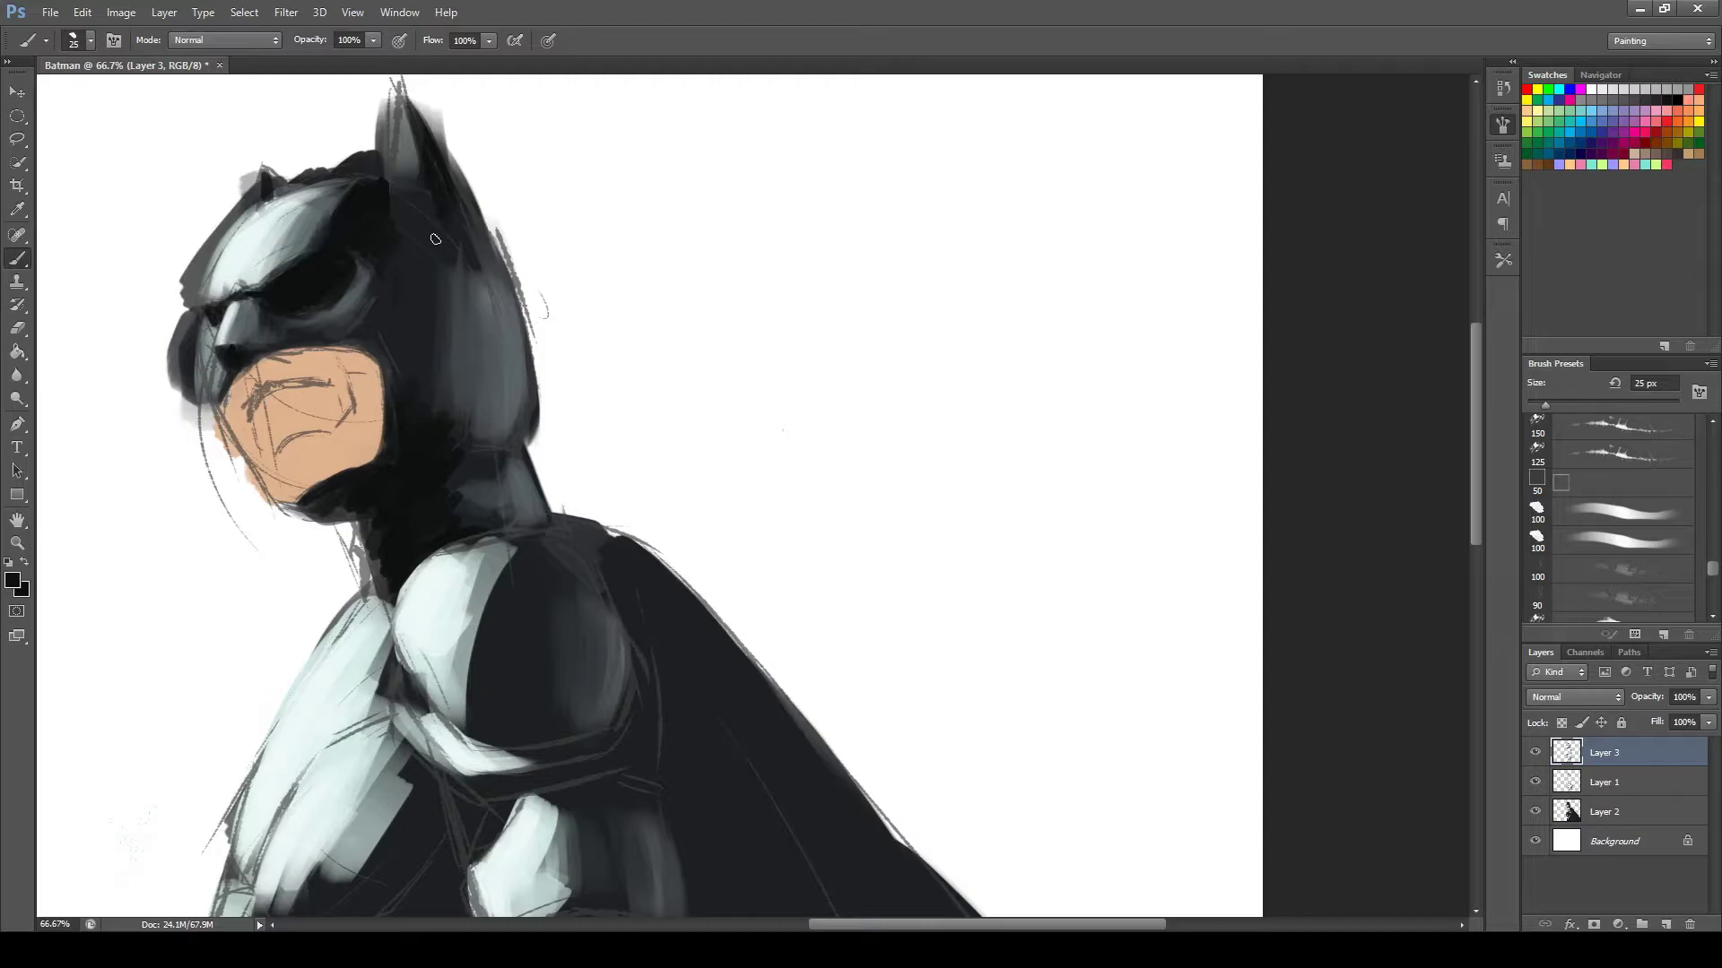
mouse_move(422, 184)
left_mouse_down()
mouse_move(417, 355)
mouse_move(431, 310)
mouse_move(407, 422)
mouse_move(505, 441)
mouse_move(502, 466)
mouse_move(466, 529)
mouse_move(376, 592)
left_mouse_up()
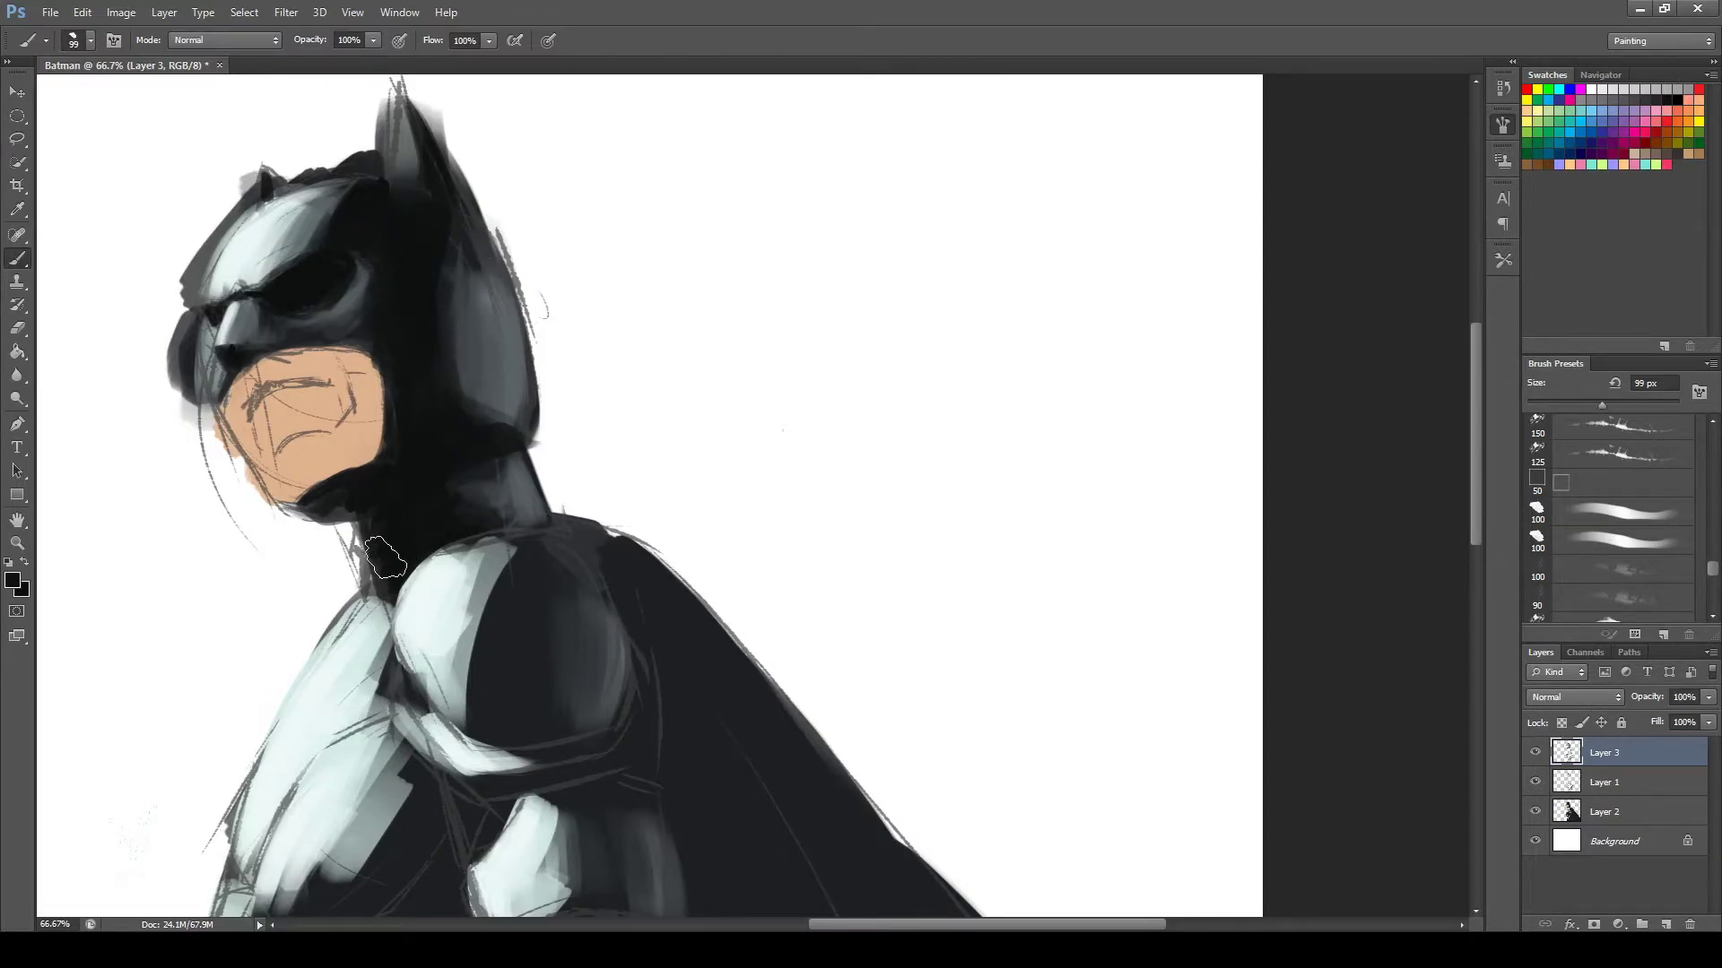
mouse_move(539, 637)
left_mouse_down()
mouse_move(499, 439)
mouse_move(500, 469)
left_mouse_up()
left_click_drag(457, 359, 422, 556)
left_click_drag(538, 394, 547, 485)
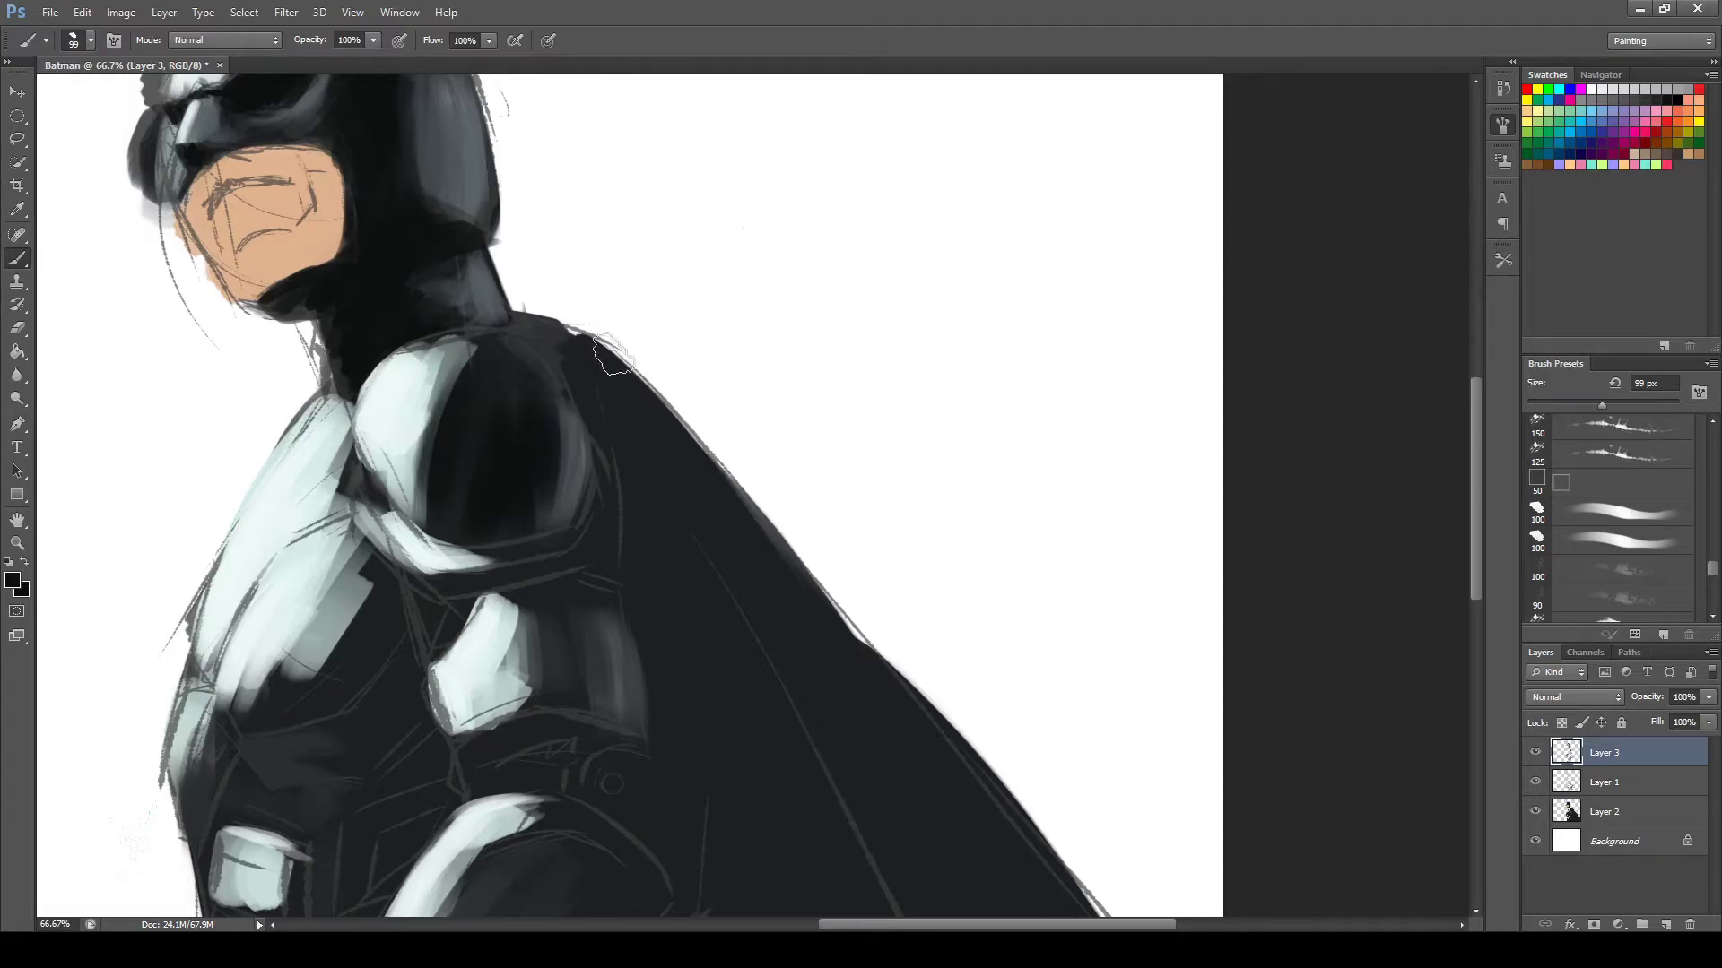
left_click_drag(431, 549, 558, 536)
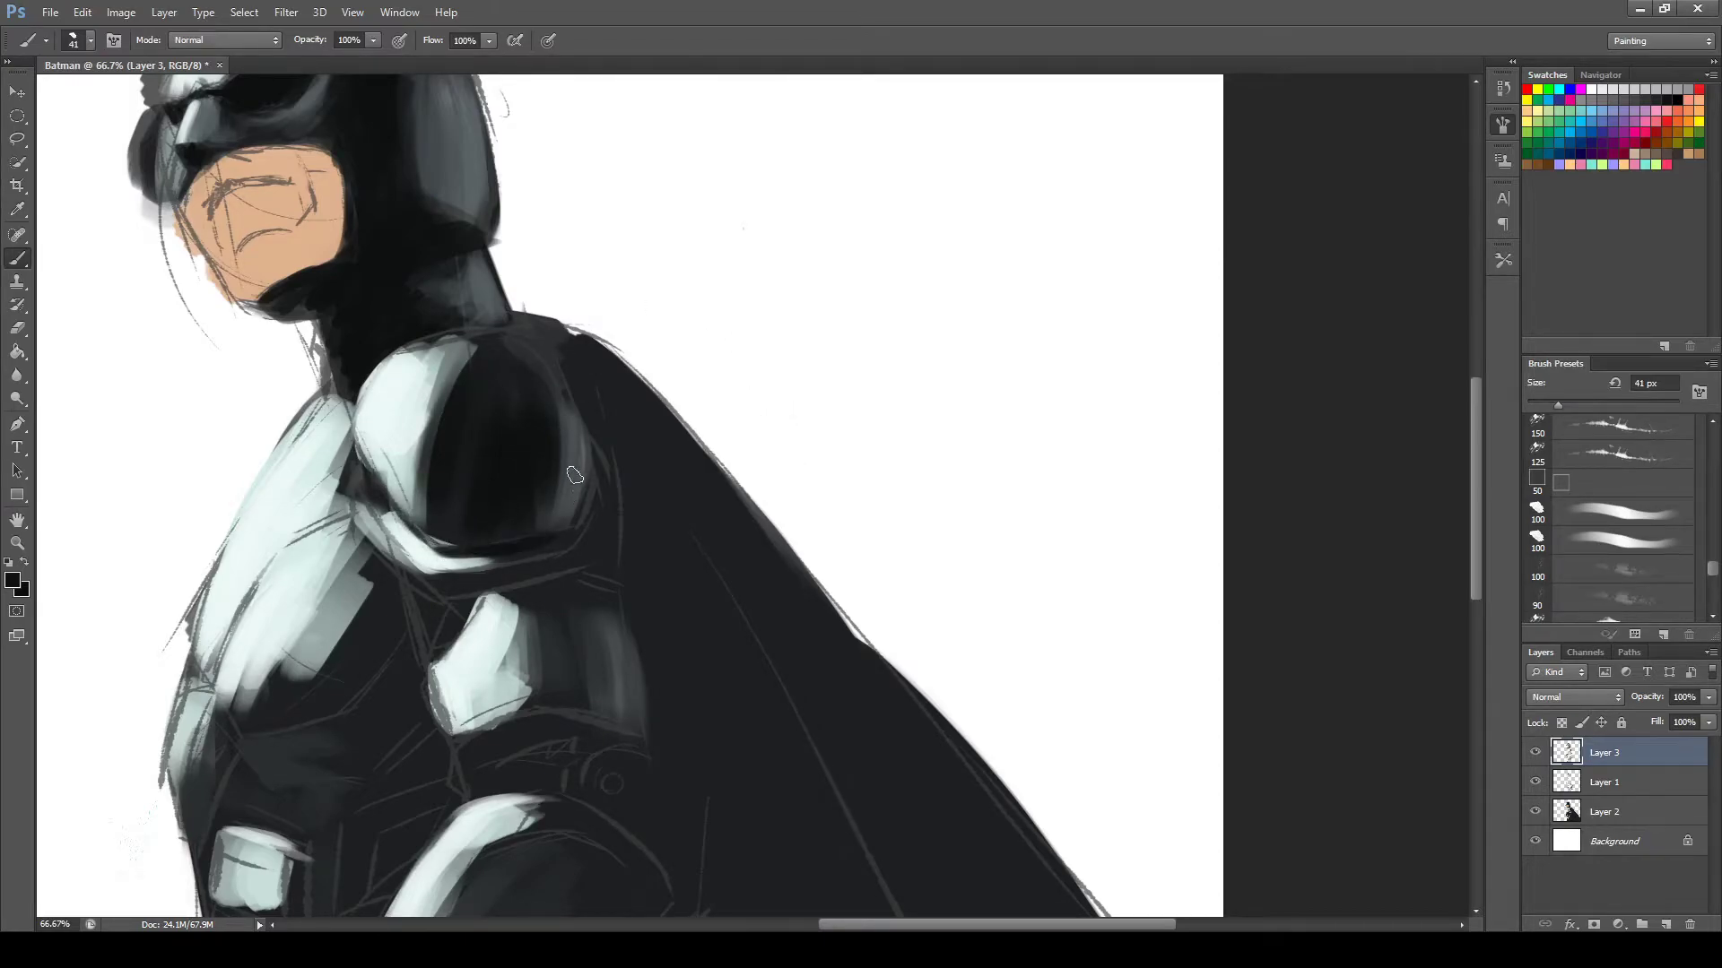
left_click_drag(432, 544, 582, 529)
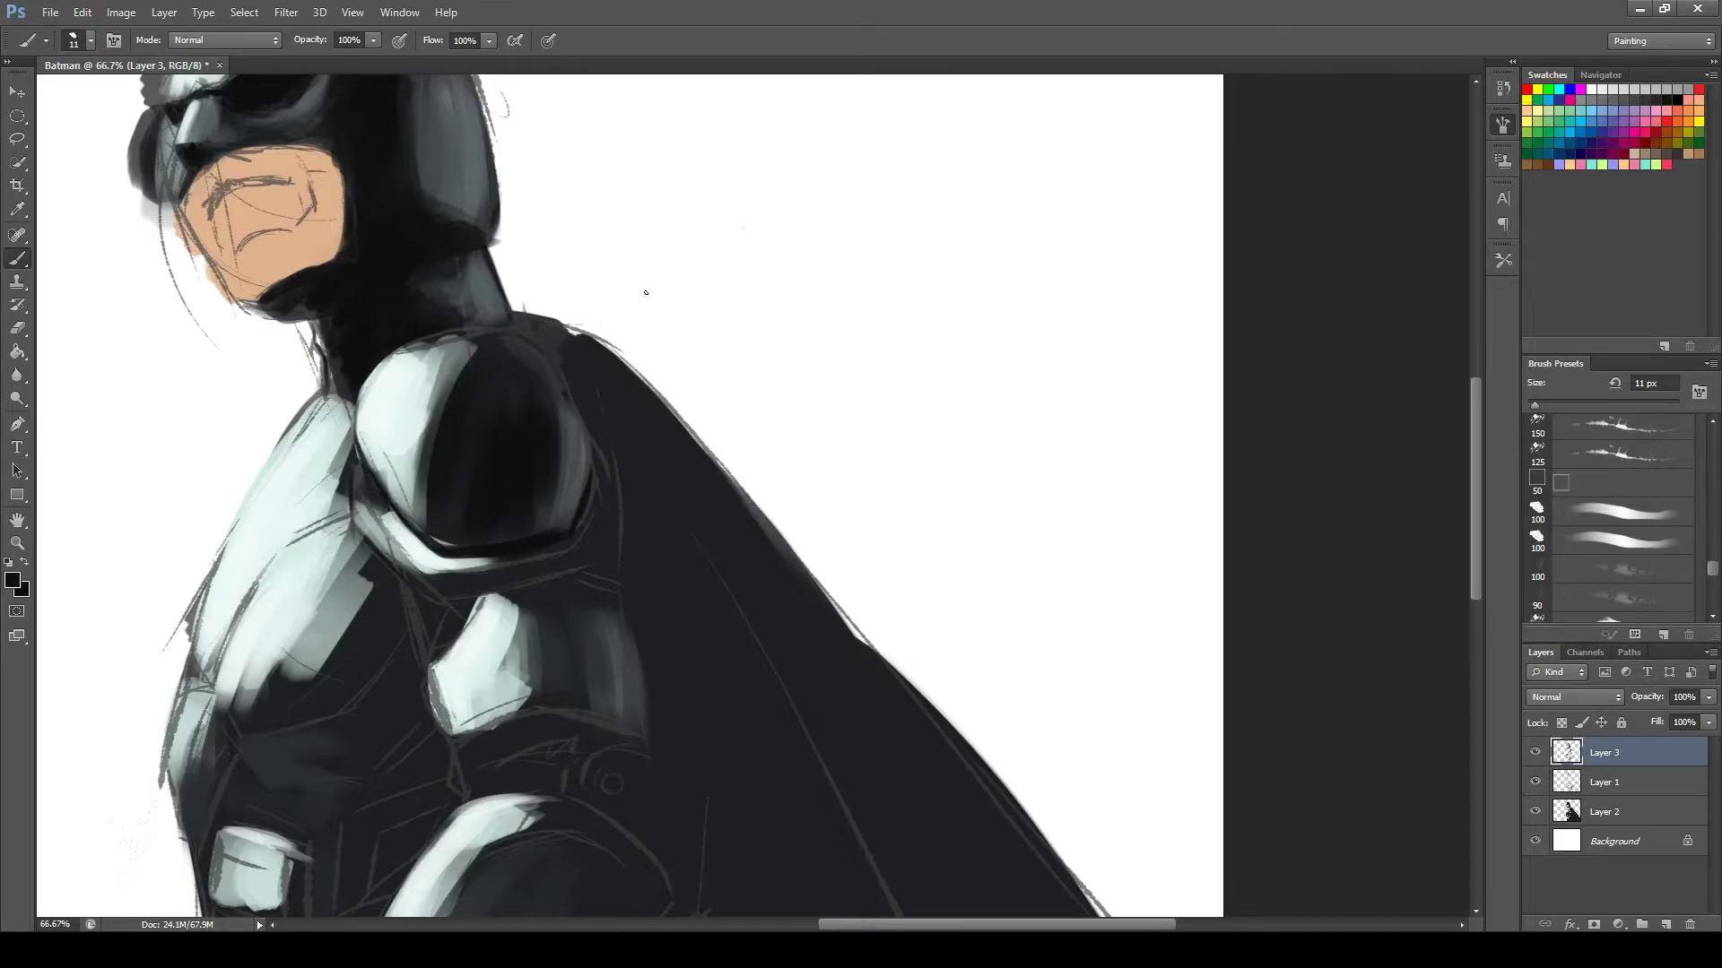
scroll(639, 545, "down", 3)
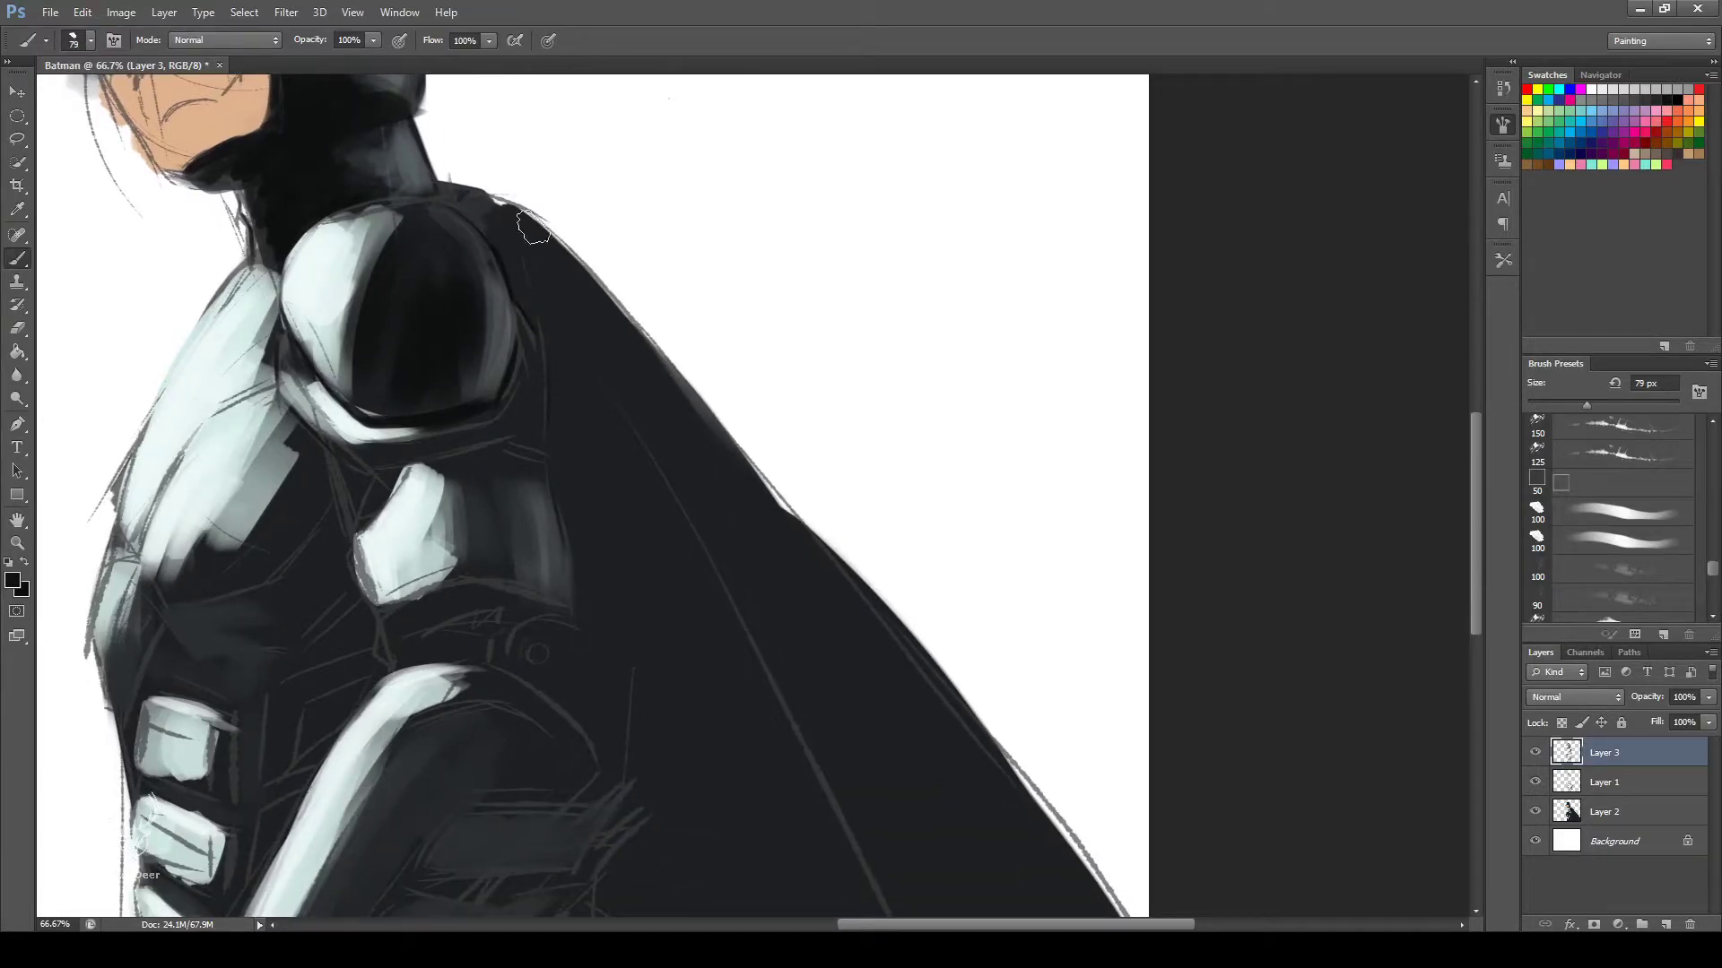
Cover the cape and its edge with broad solid black strokes, hiding the lighter streaks.
left_click_drag(423, 184, 977, 852)
key("ctrl+minus")
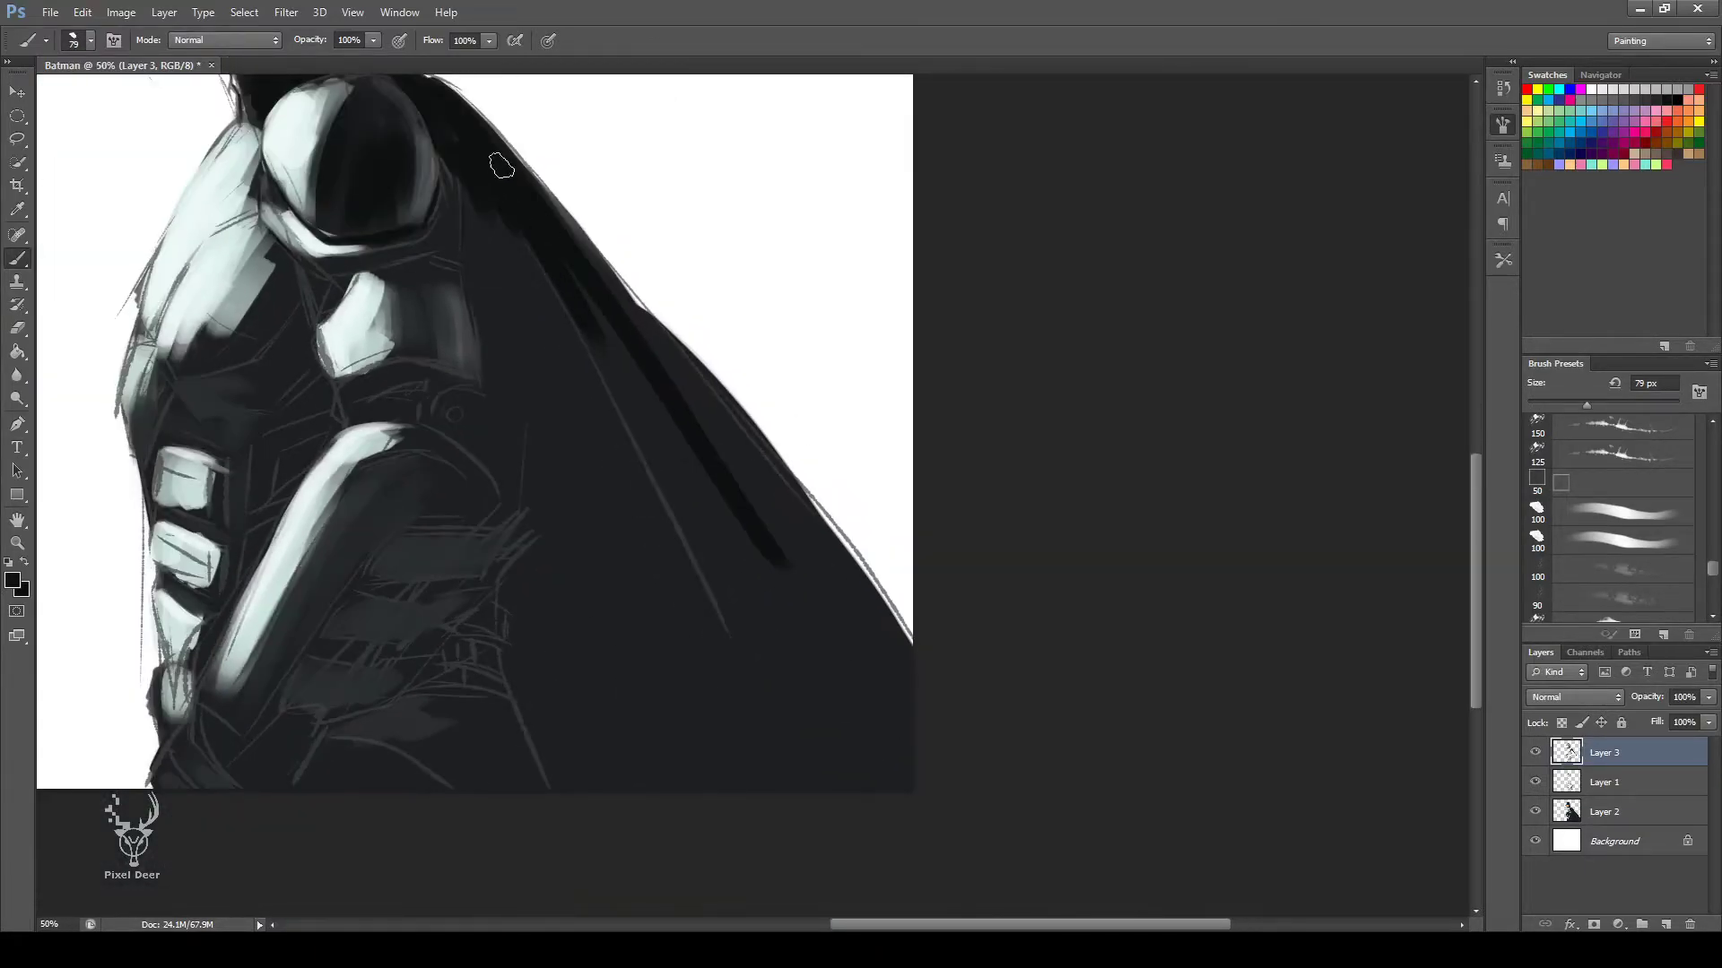
left_click_drag(501, 166, 846, 607)
mouse_move(446, 126)
left_mouse_down()
mouse_move(588, 442)
mouse_move(928, 734)
mouse_move(723, 518)
left_mouse_up()
mouse_move(482, 296)
left_mouse_down()
mouse_move(475, 394)
mouse_move(521, 476)
left_mouse_up()
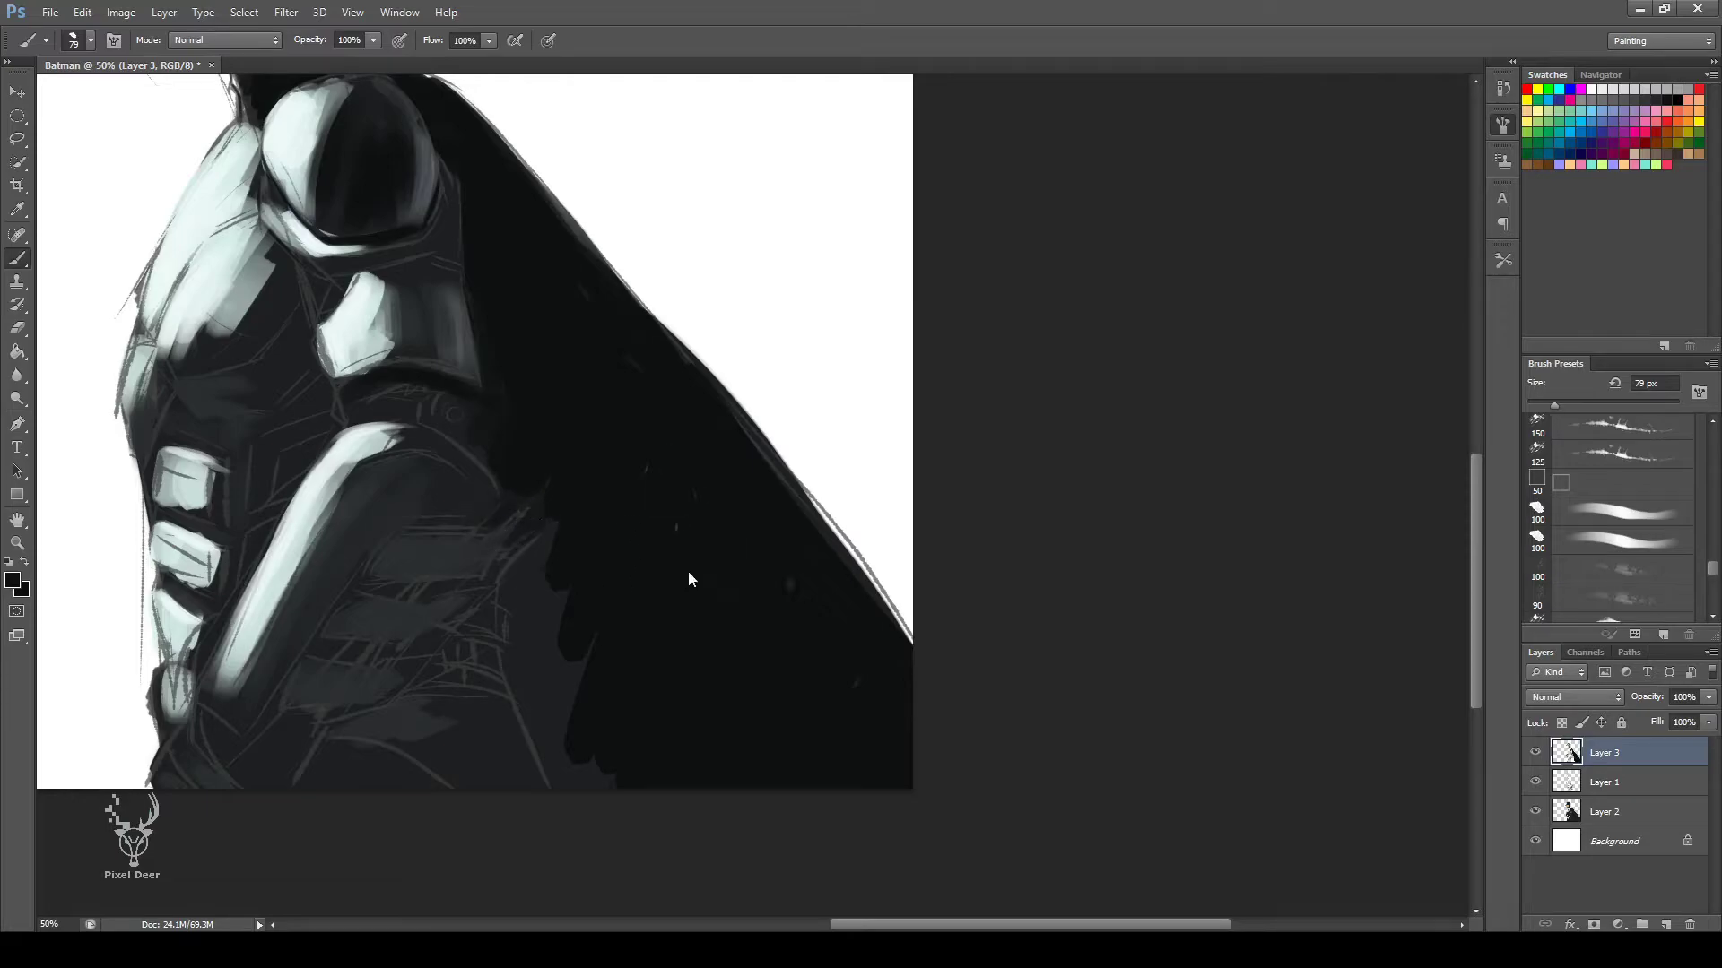
left_click_drag(529, 549, 503, 583)
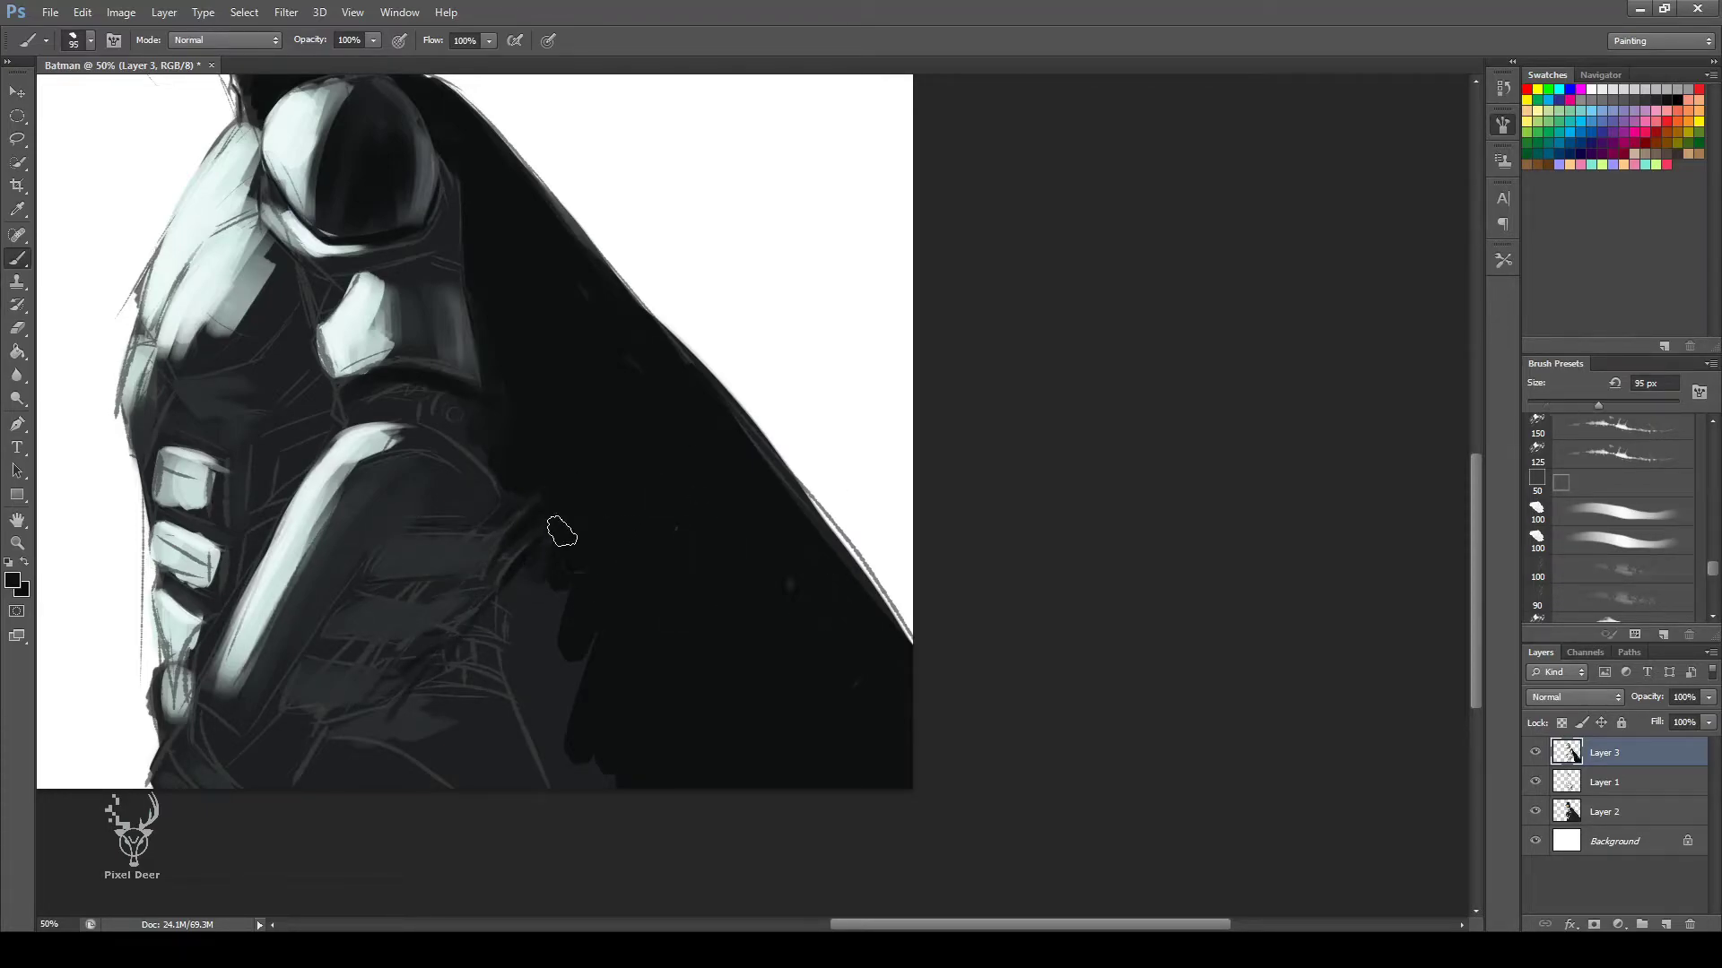
left_click_drag(561, 531, 530, 653)
key("bracketright")
key("bracketright")
key("bracketright")
left_click_drag(530, 577, 484, 771)
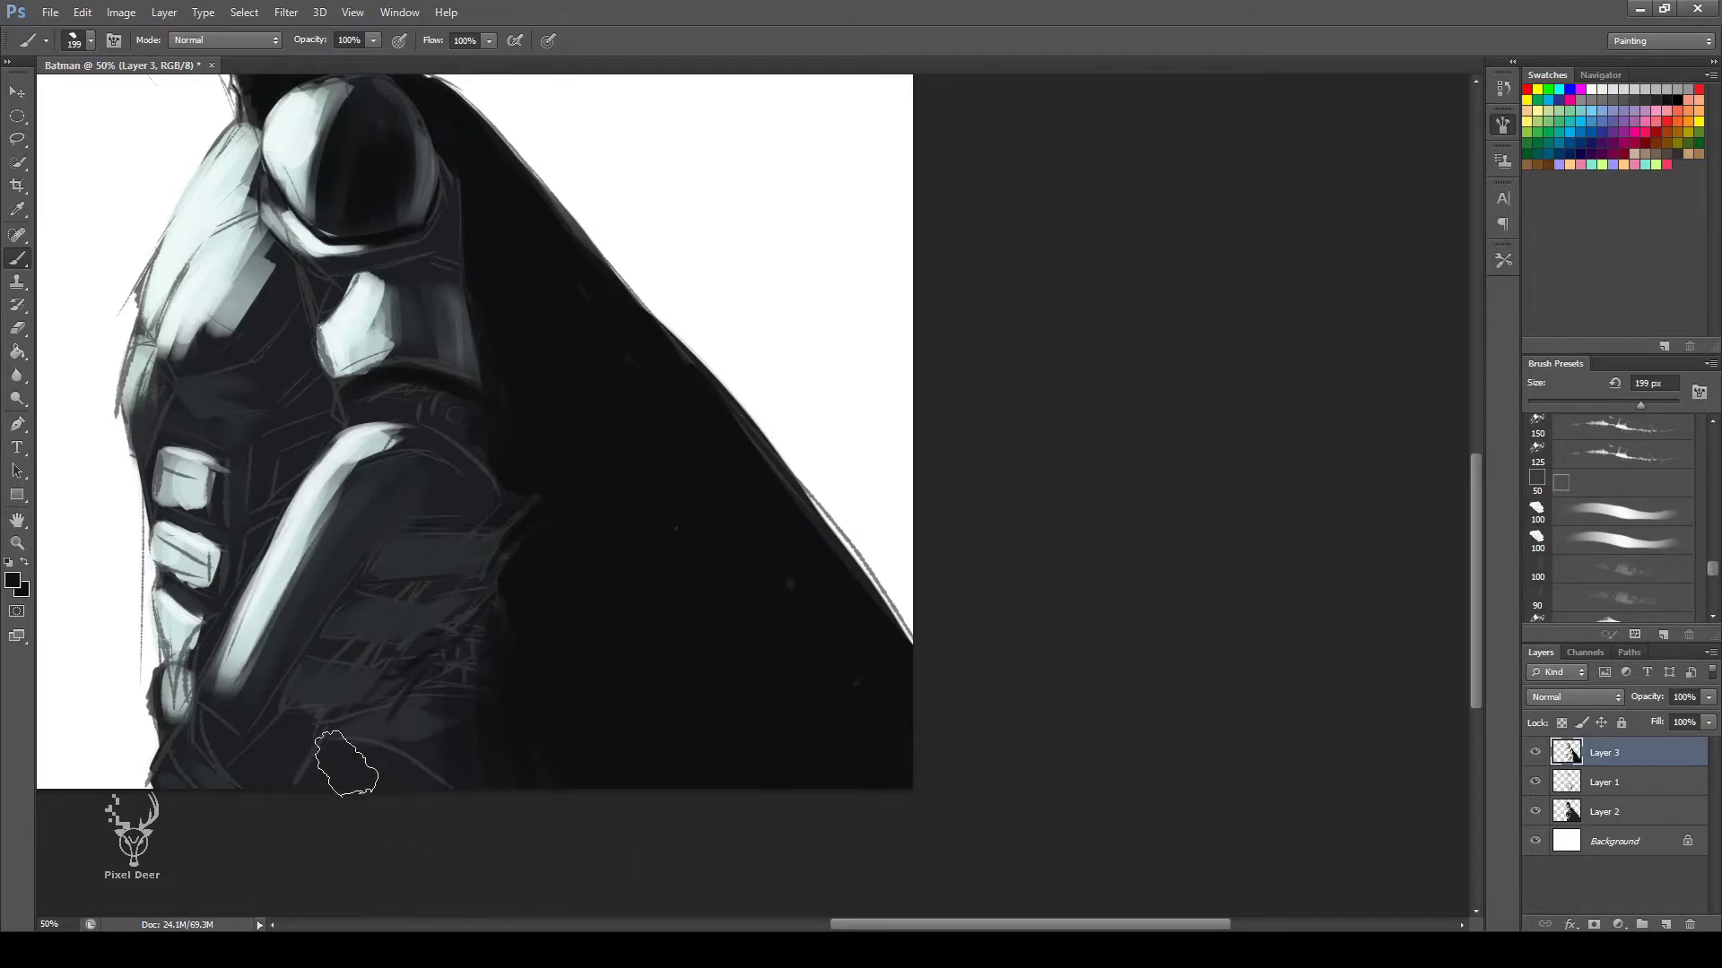
Add thin dark strokes to the lower torso with a 13 px brush.
mouse_move(338, 738)
left_mouse_down()
mouse_move(326, 853)
mouse_move(494, 616)
left_mouse_up()
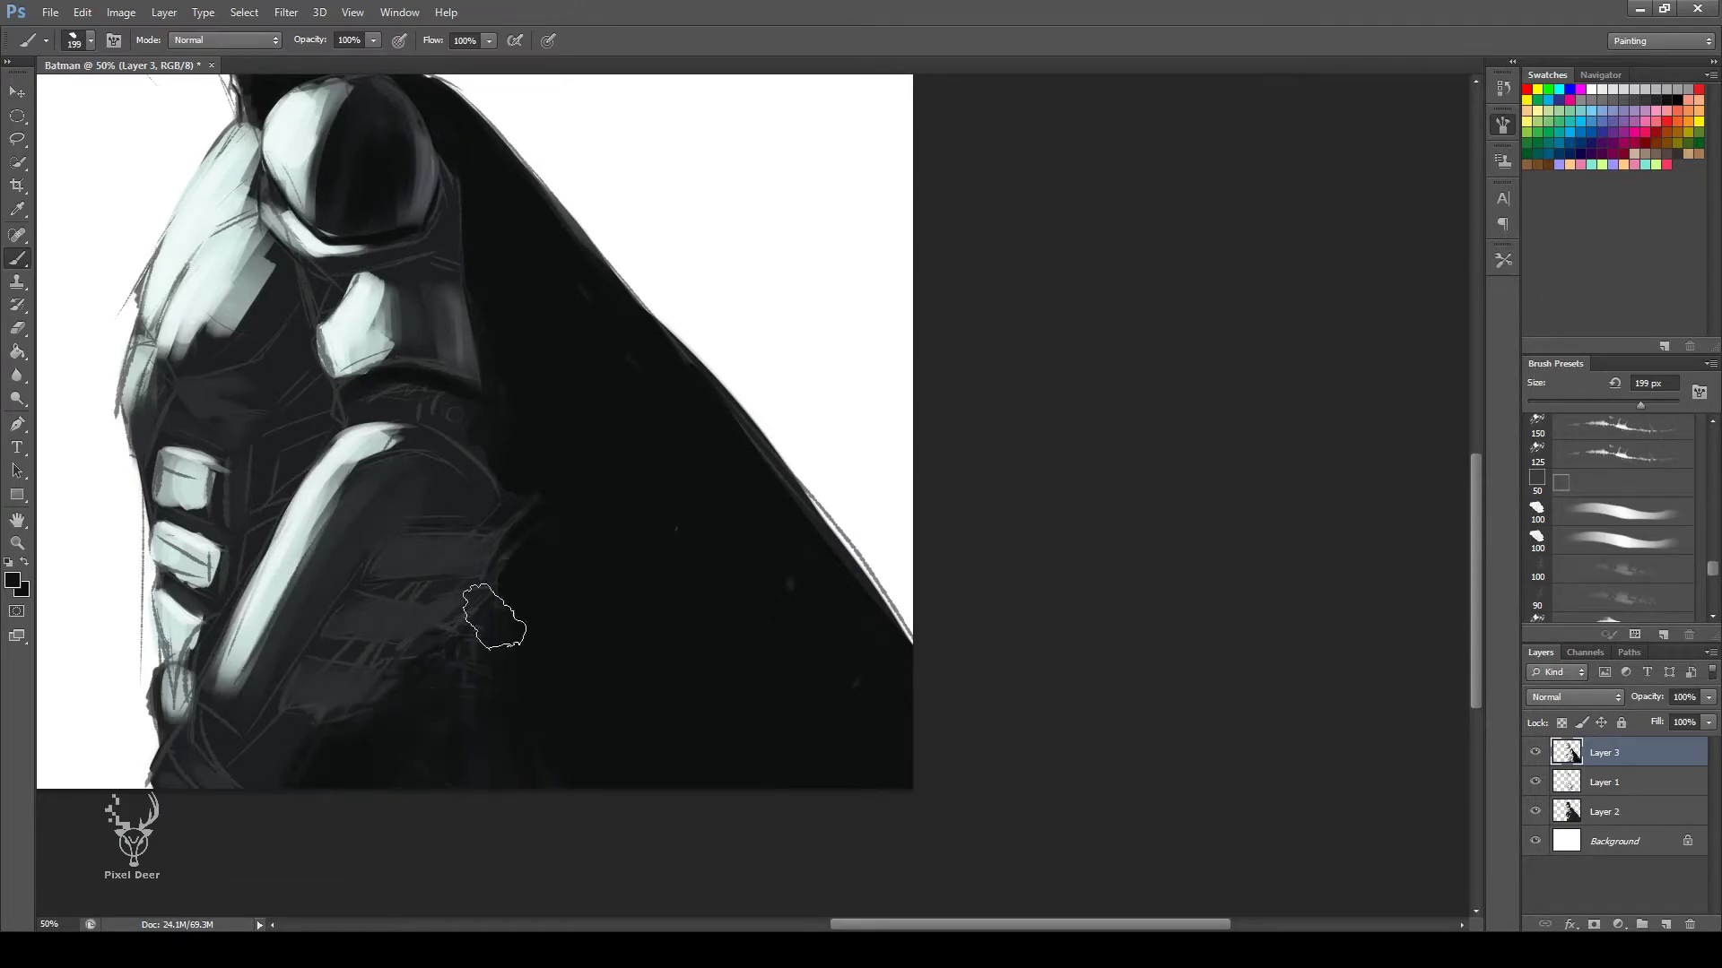
key("bracketleft")
key("bracketleft")
key("bracketleft")
left_click_drag(366, 697, 299, 709)
left_click_drag(373, 660, 314, 667)
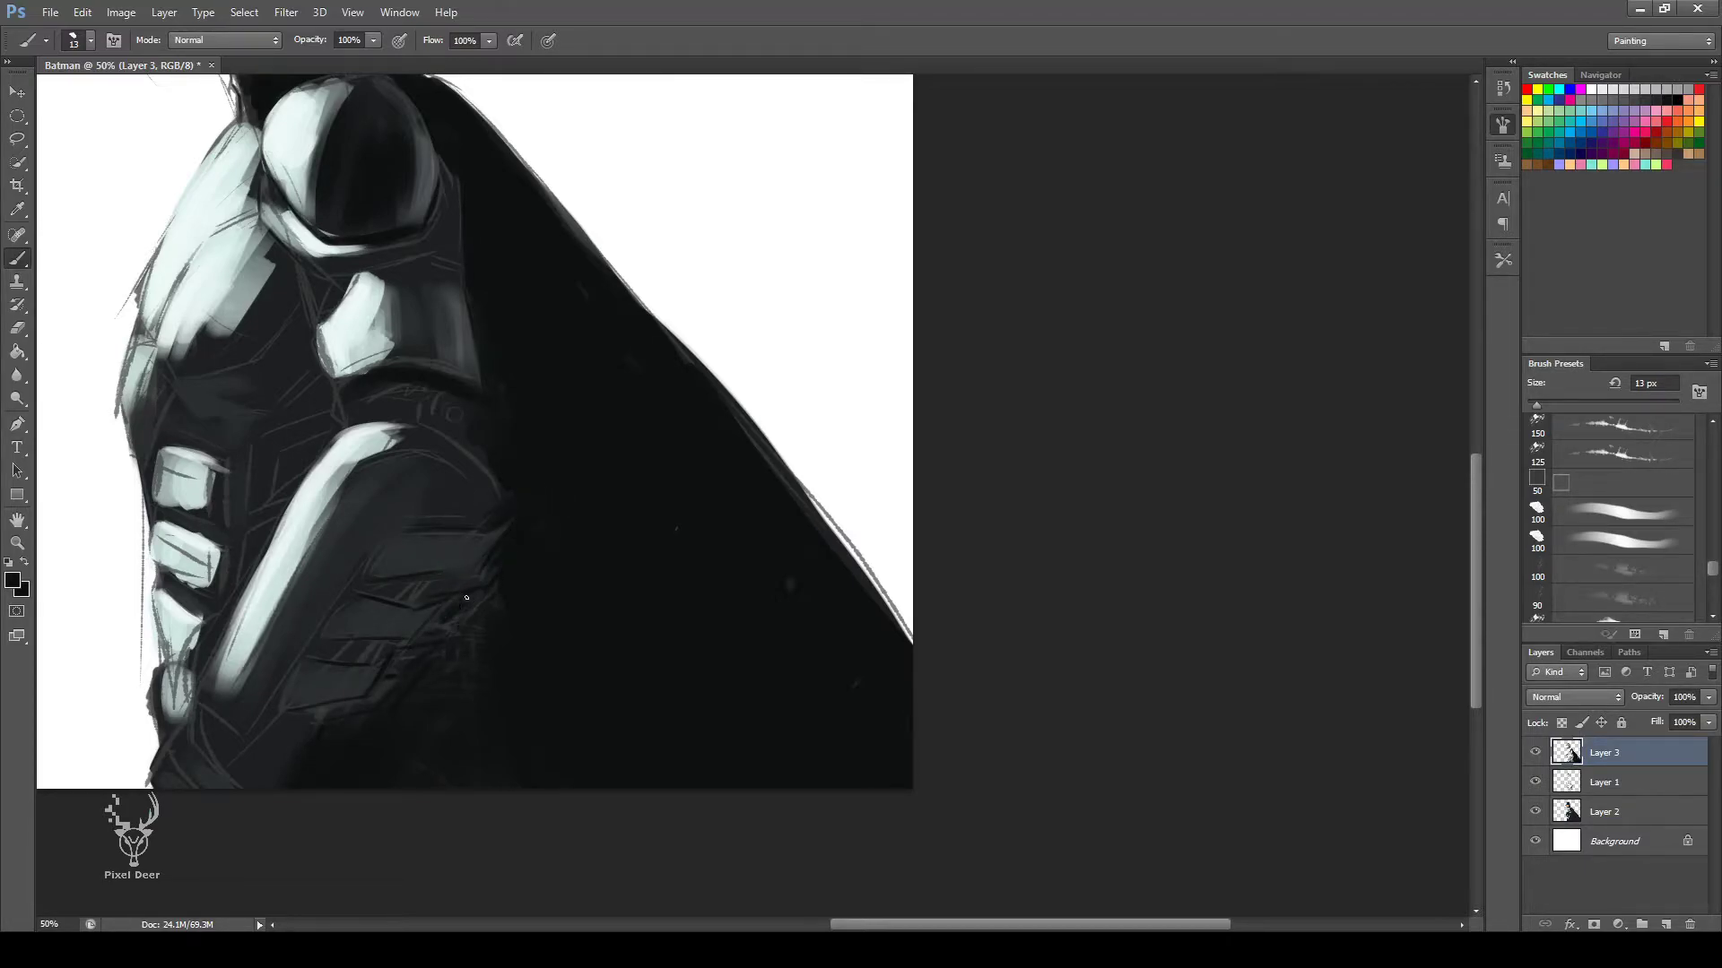
scroll(519, 398, "up", 5)
scroll(697, 511, "left", 3)
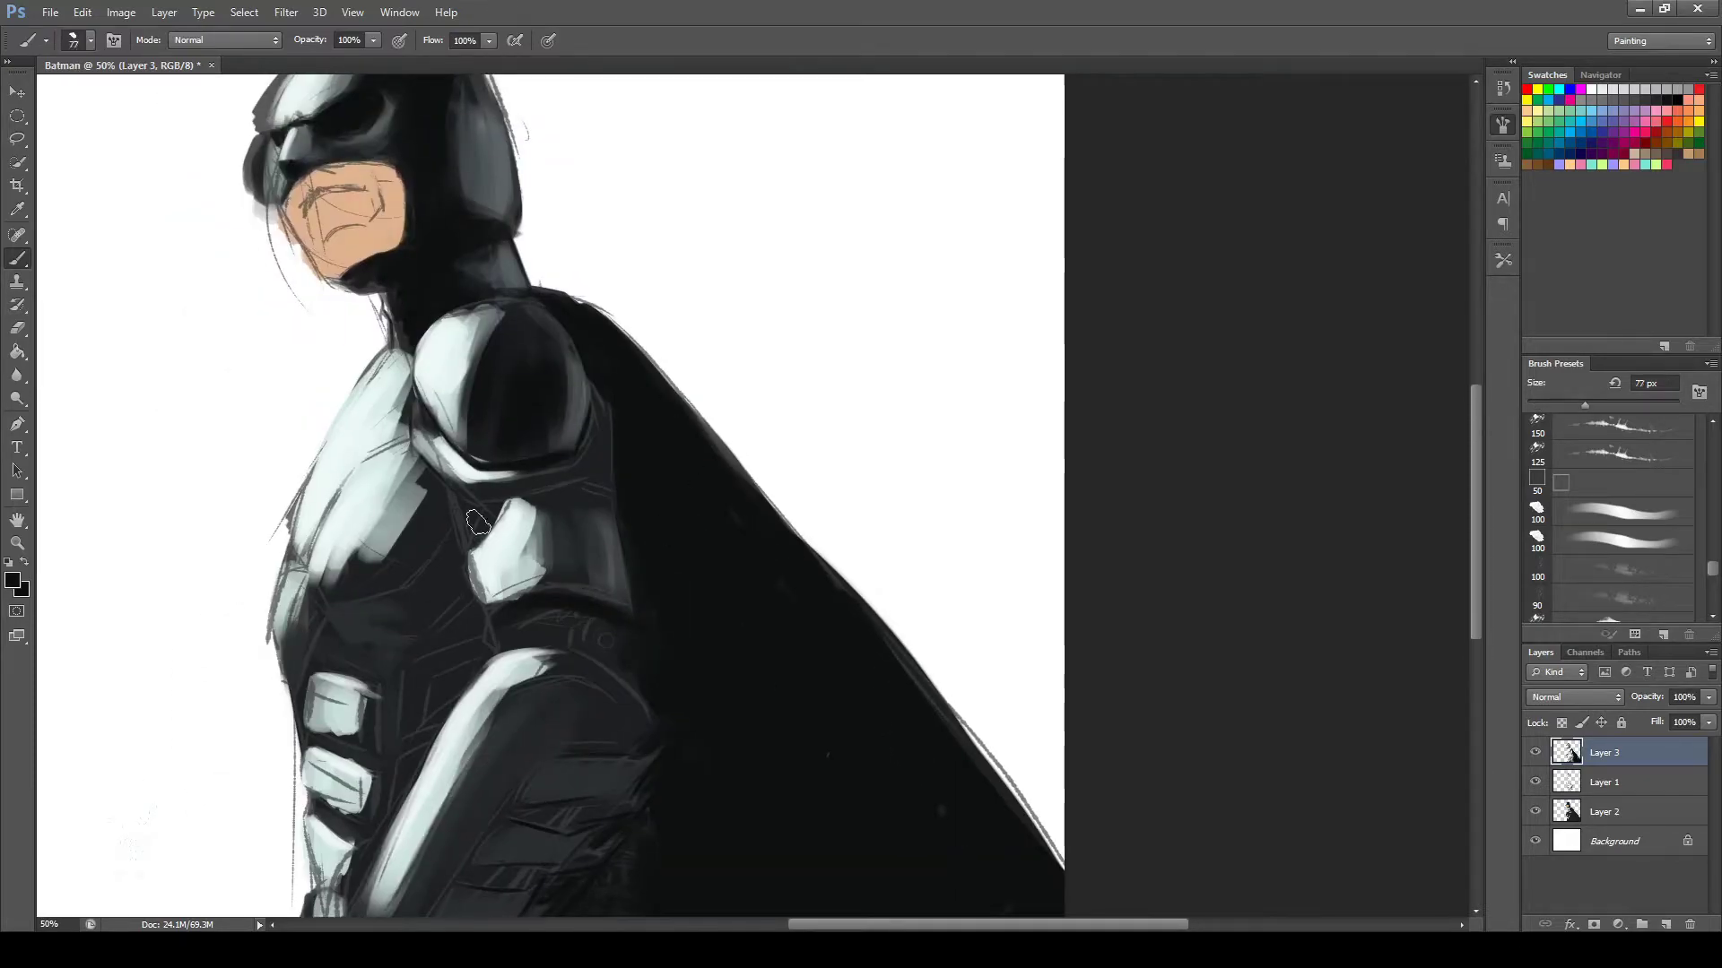
Paint black over the chest between the shoulder pads, the strip under the pad, and the torso's left edge.
mouse_move(478, 523)
left_mouse_down()
mouse_move(404, 538)
mouse_move(346, 594)
left_mouse_up()
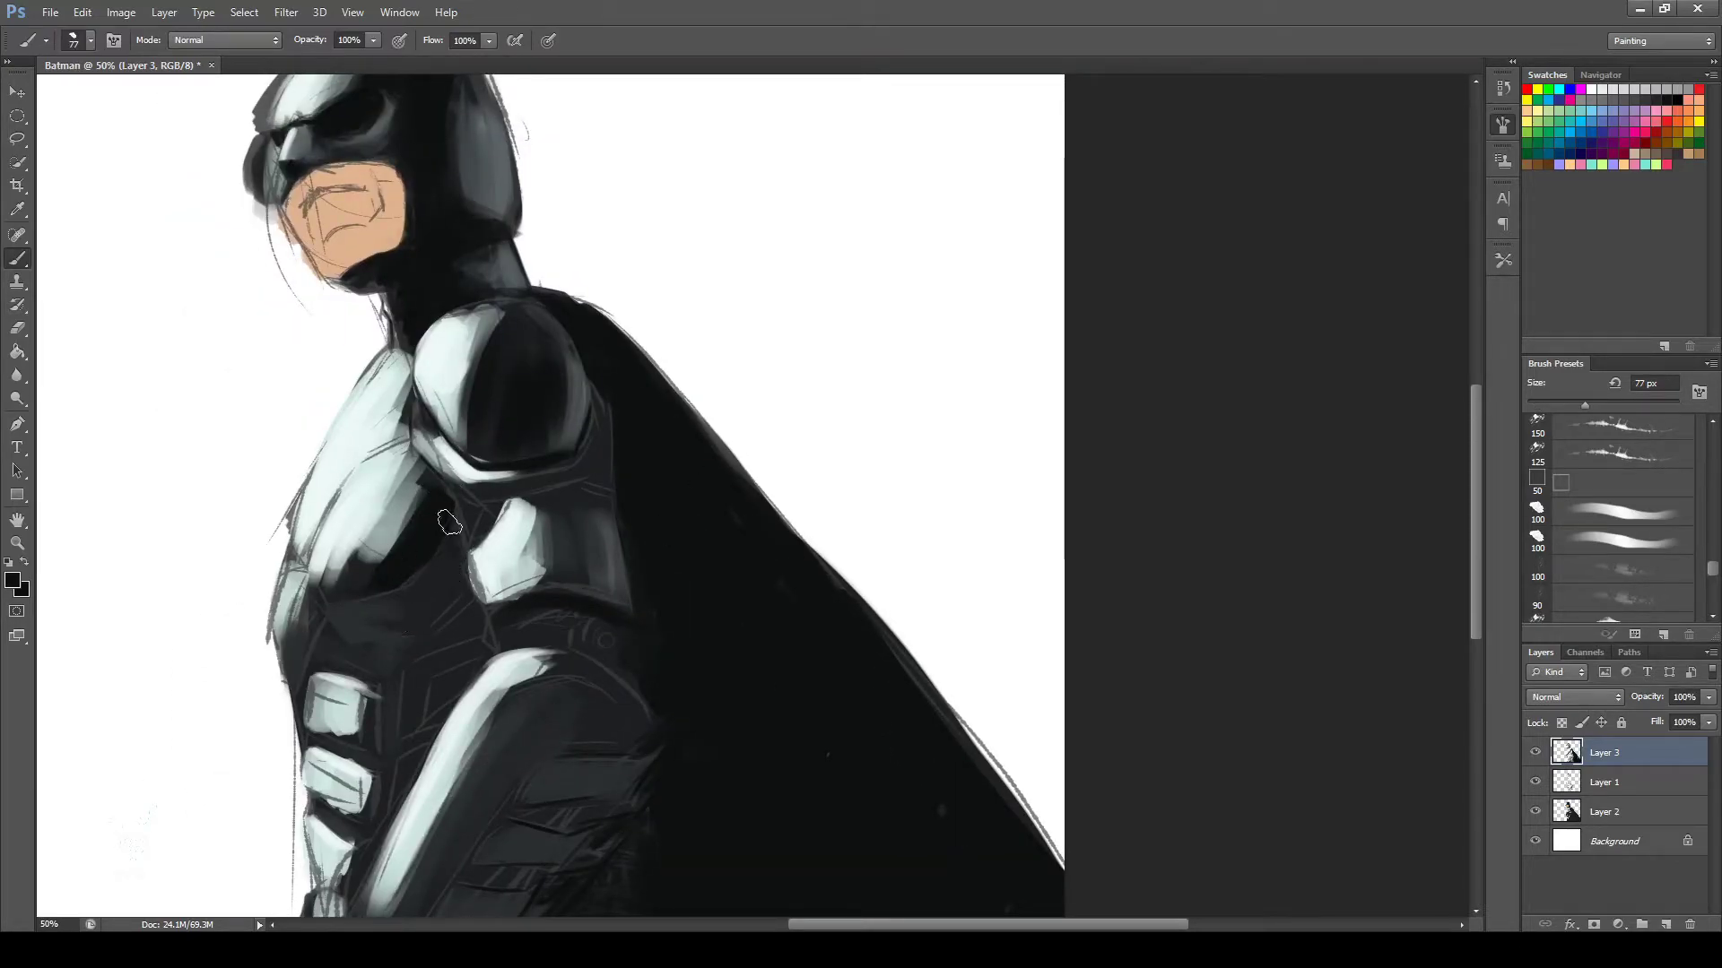
mouse_move(453, 520)
left_mouse_down()
mouse_move(377, 615)
mouse_move(467, 574)
left_mouse_up()
mouse_move(470, 646)
left_mouse_down()
mouse_move(421, 771)
mouse_move(385, 628)
mouse_move(296, 628)
mouse_move(385, 819)
left_mouse_up()
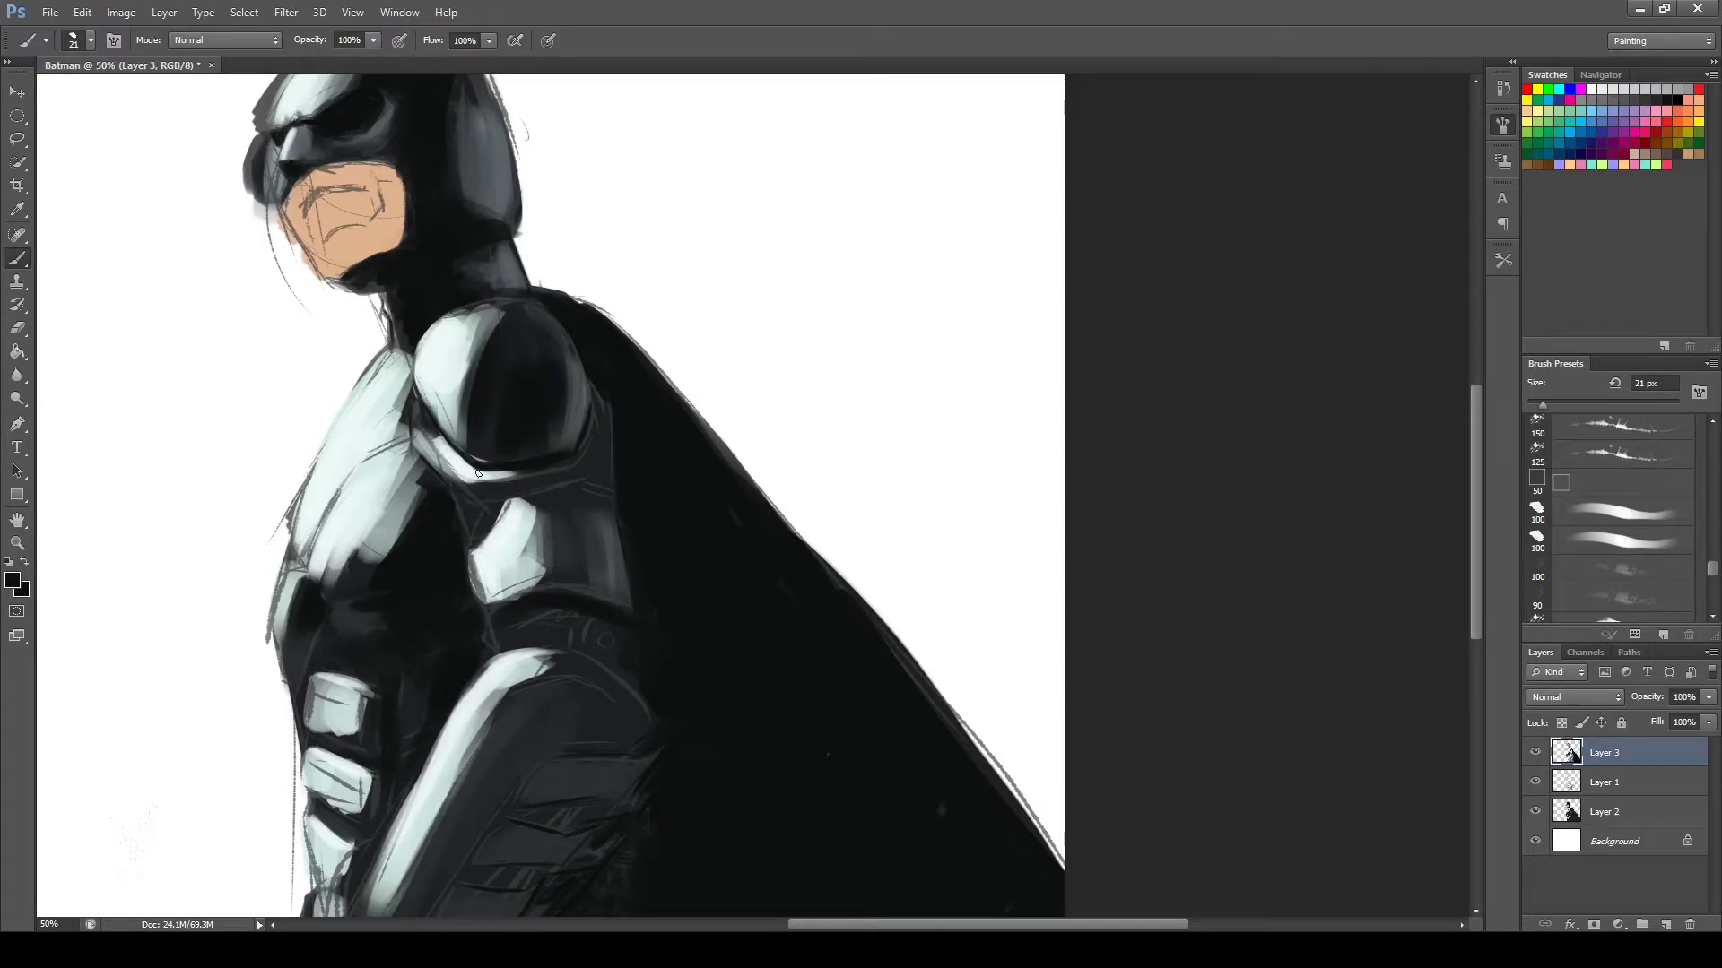
left_click_drag(503, 505, 612, 476)
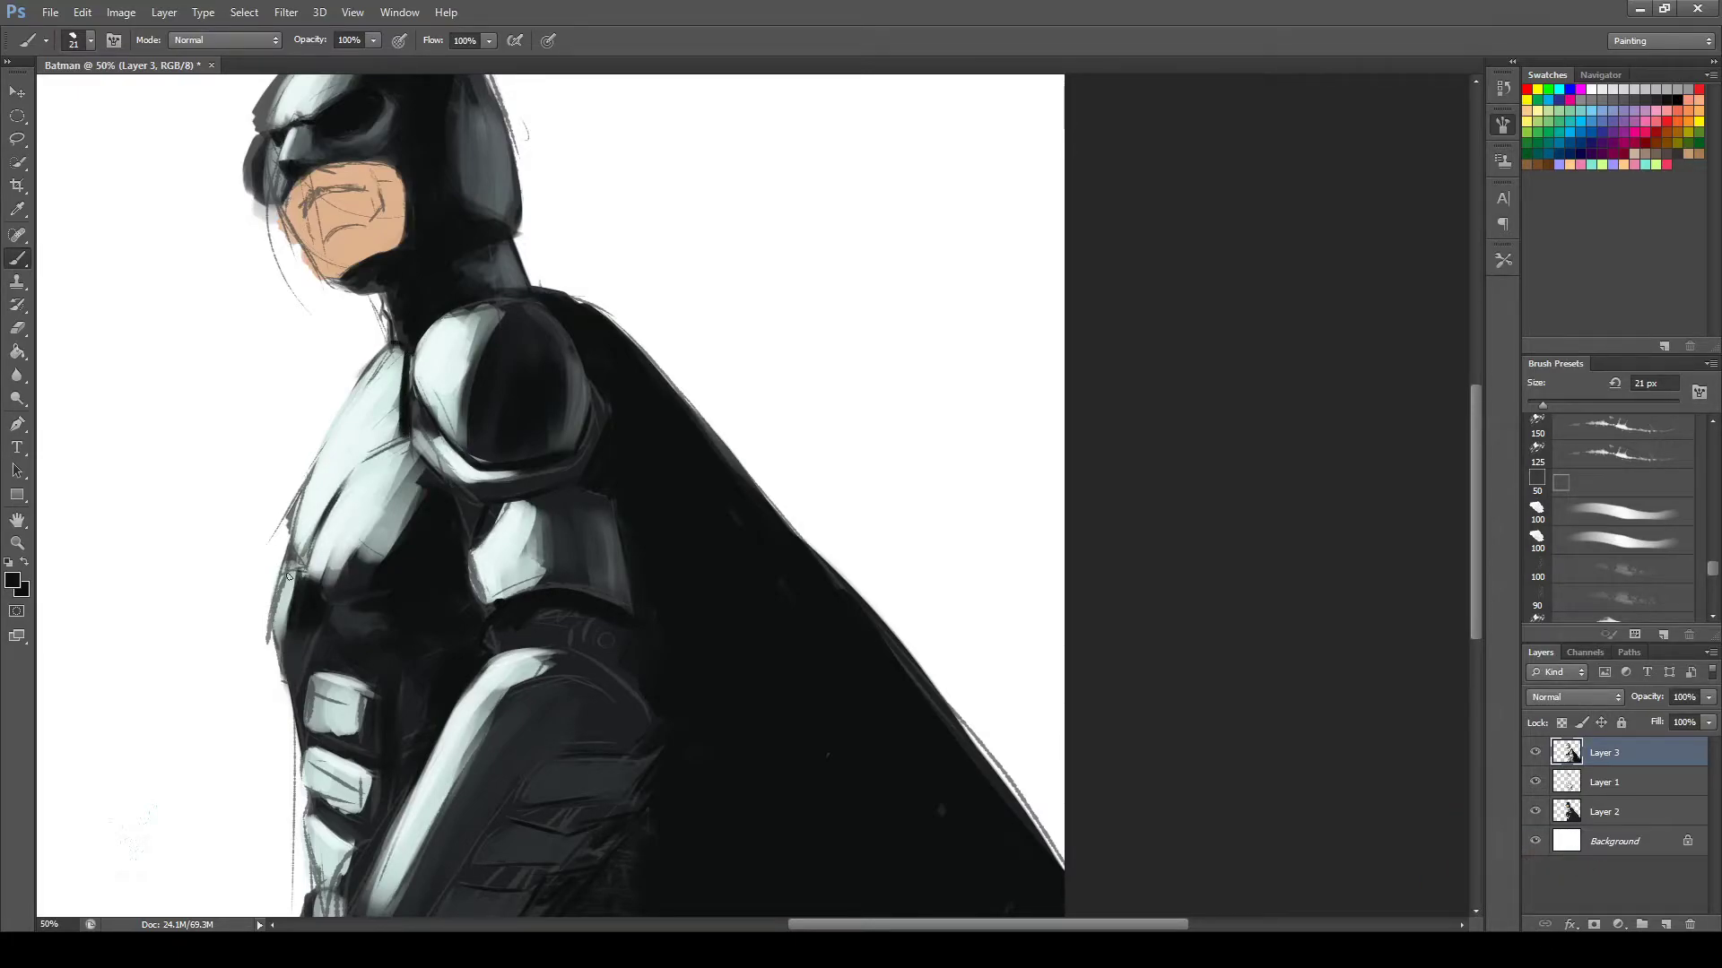
left_click_drag(289, 575, 300, 654)
key("ctrl+0")
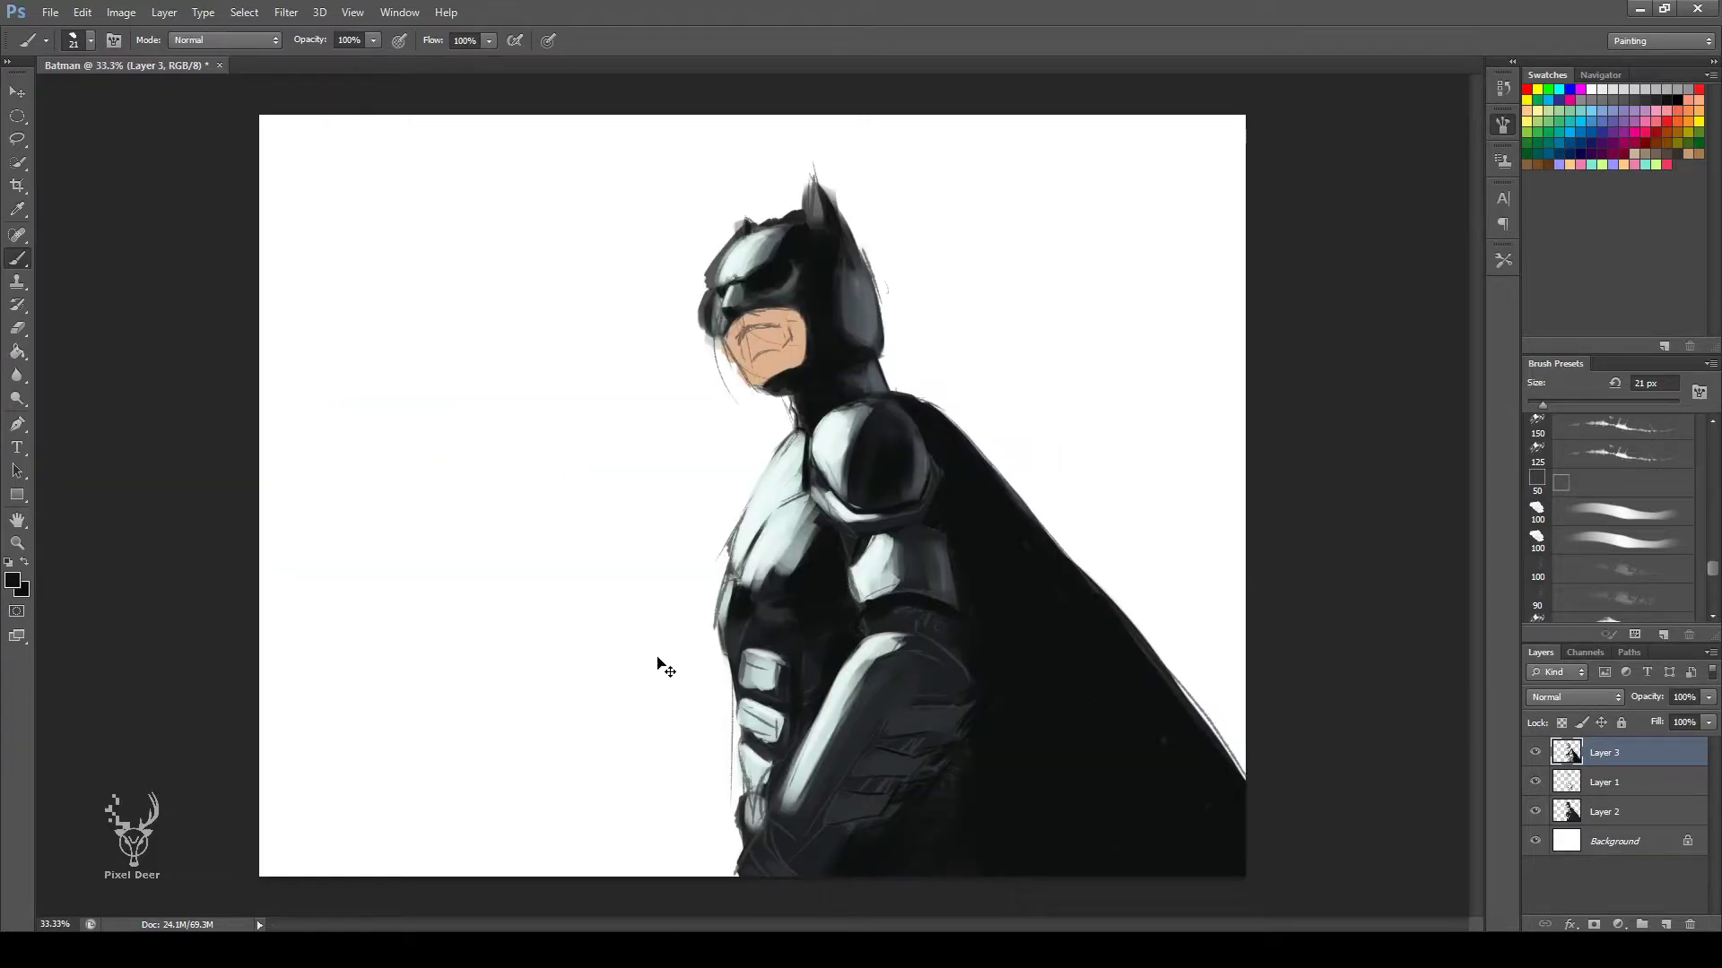
Zoom to 100% on the face and paint near-white light strokes on its left side.
key("ctrl+1")
key("i")
left_click(550, 409)
key("b")
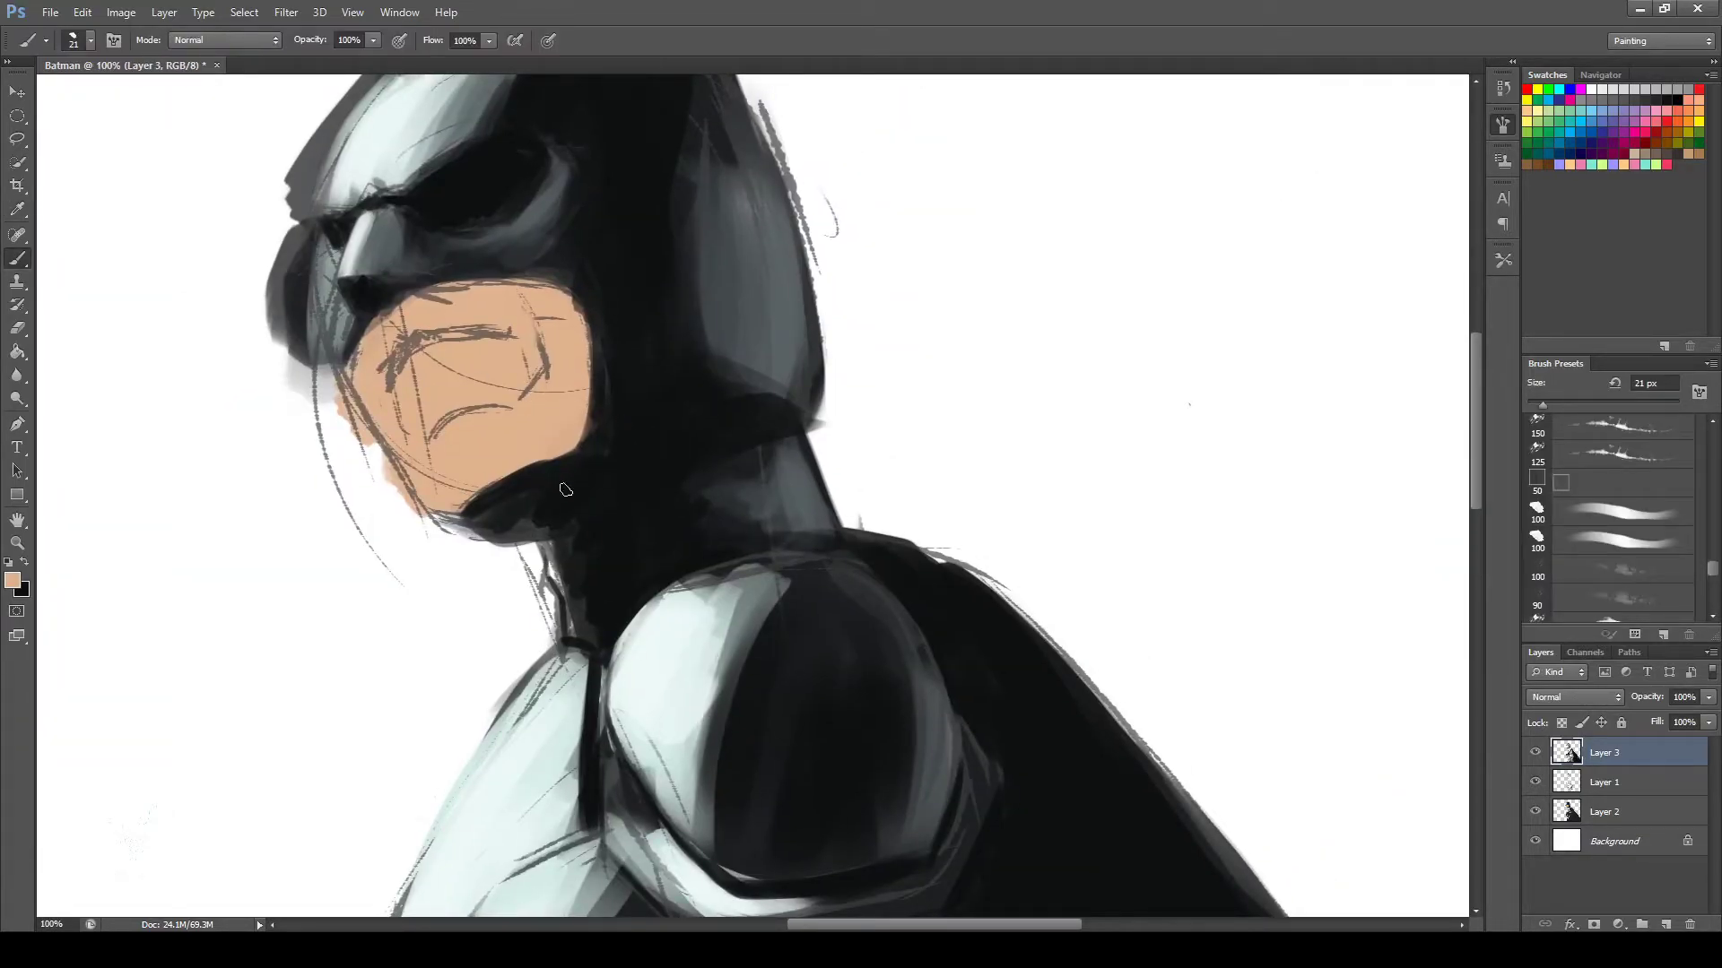
key("i")
left_click(1064, 292)
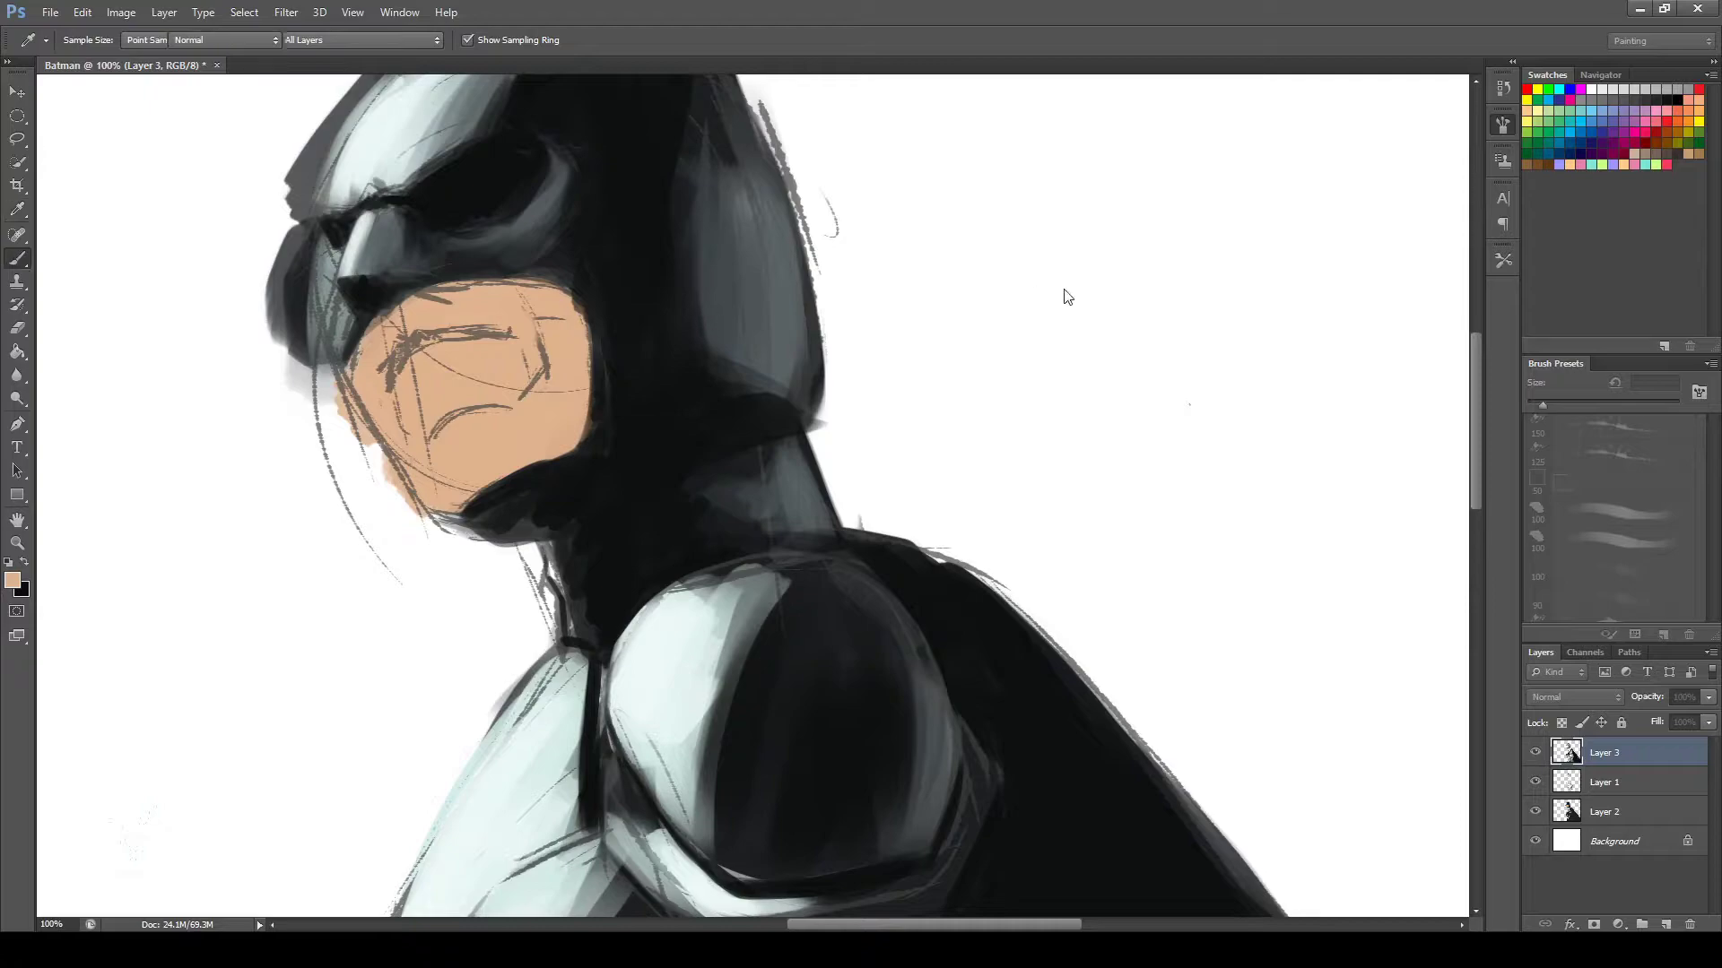
key("b")
mouse_move(381, 332)
left_mouse_down()
mouse_move(403, 489)
mouse_move(466, 413)
mouse_move(377, 448)
mouse_move(367, 408)
left_mouse_up()
Soften the face's sketch lines with a light skin tone sampled from the face.
key("i")
left_click(555, 359)
key("b")
left_click_drag(524, 300, 574, 377)
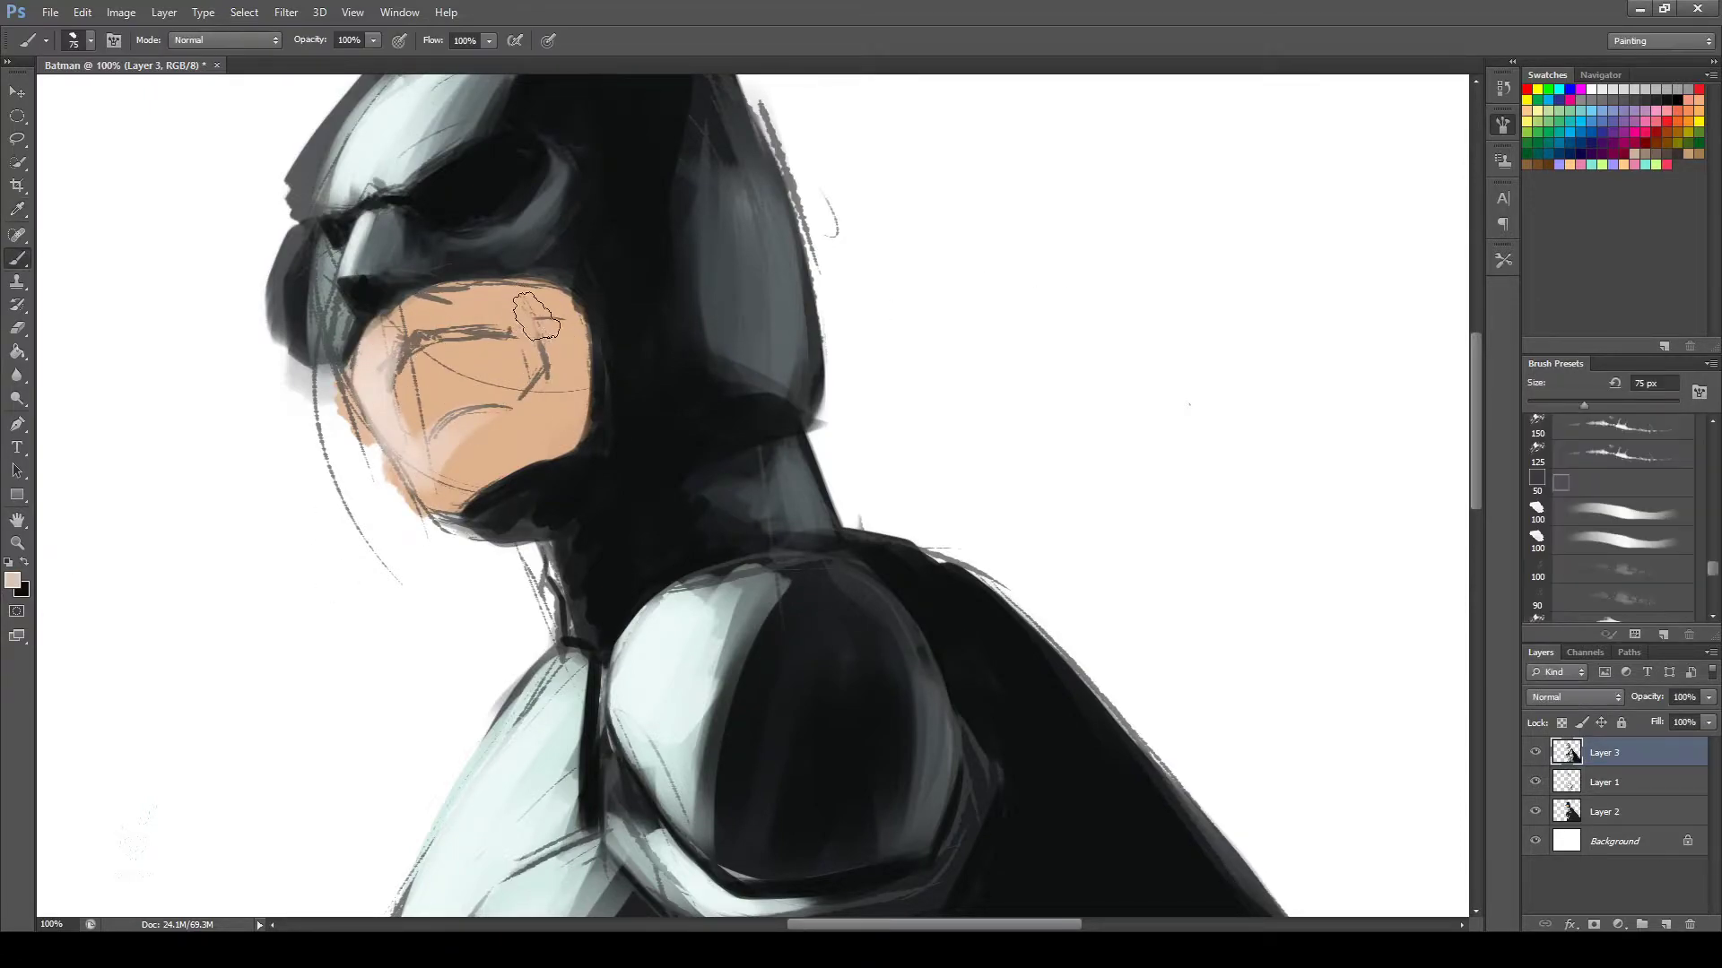
left_click_drag(430, 475, 538, 403)
left_click_drag(494, 278, 567, 392)
key("i")
key("b")
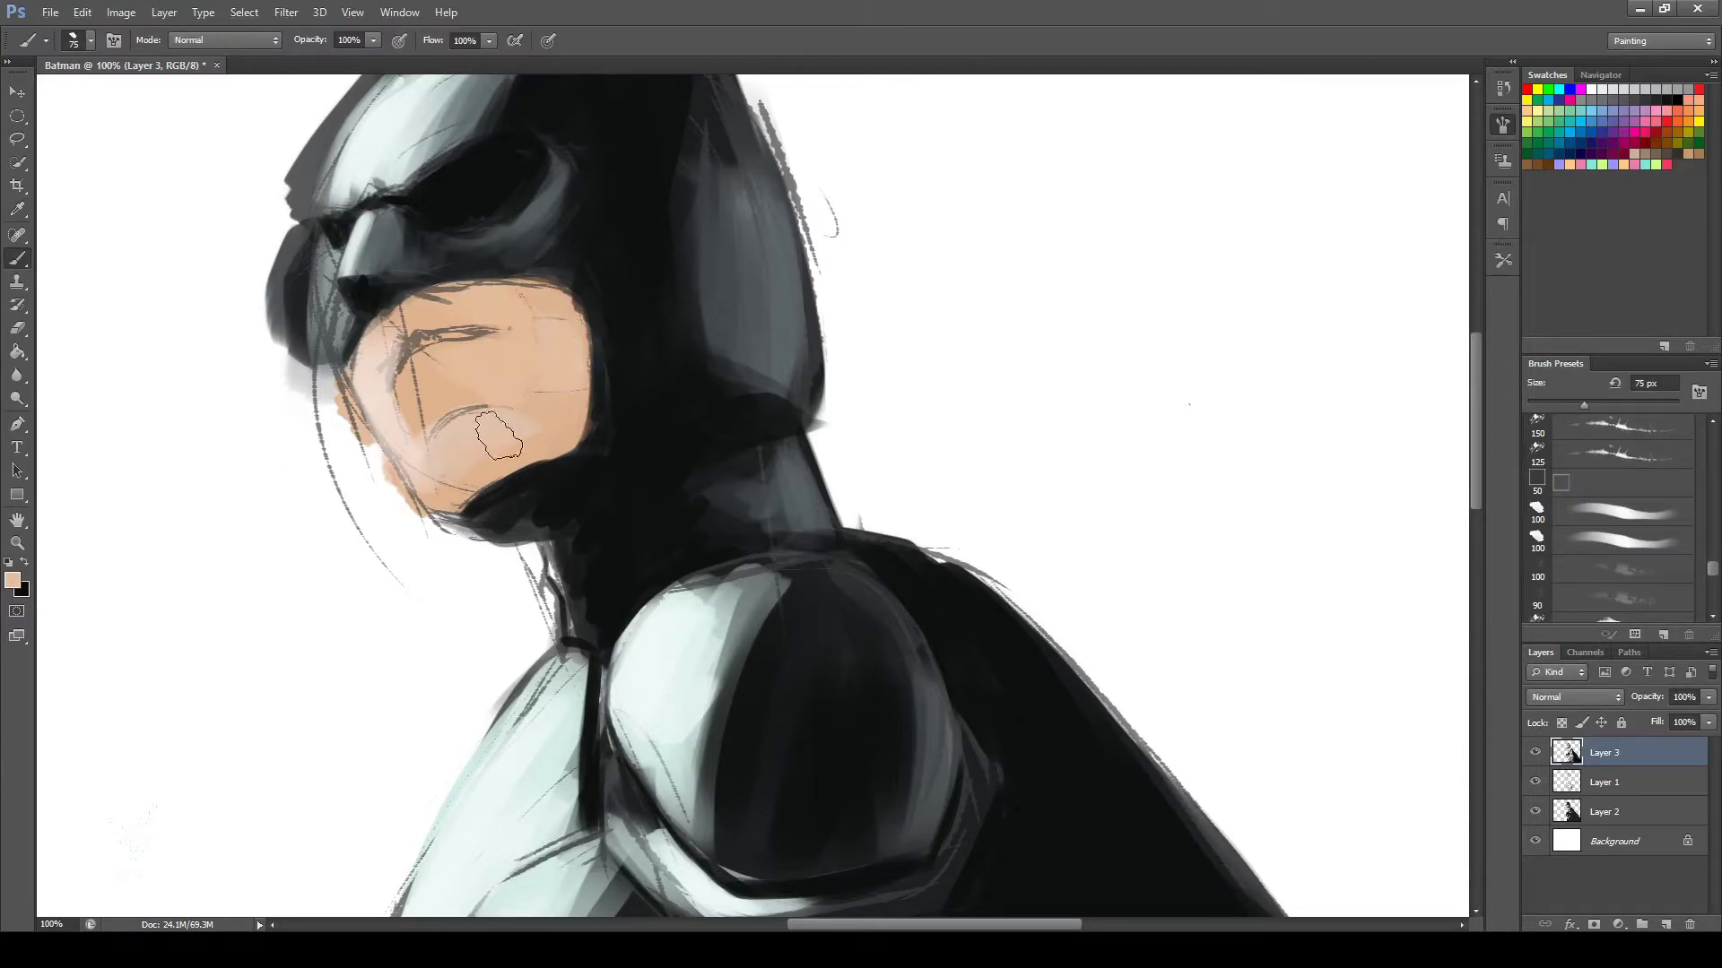
Shade around the eye and cheek with a darker tan sampled from the face.
key("i")
left_click(538, 376)
key("b")
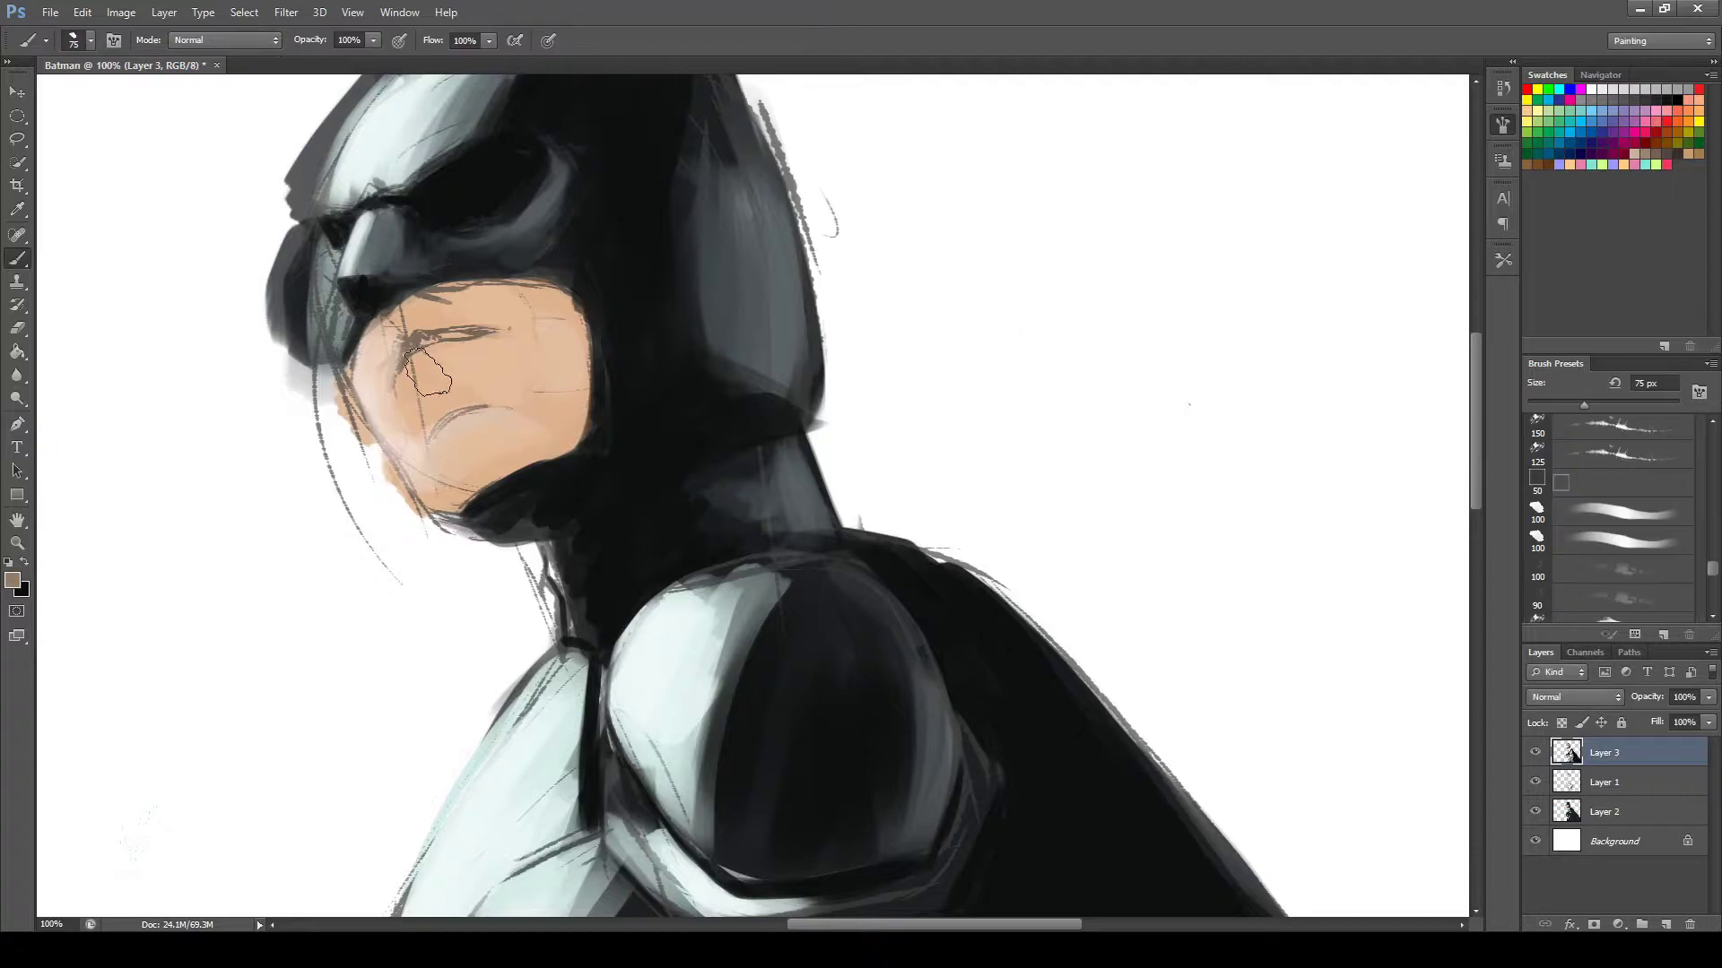
mouse_move(403, 331)
left_mouse_down()
mouse_move(475, 394)
mouse_move(421, 408)
left_mouse_up()
left_click_drag(408, 296, 430, 358)
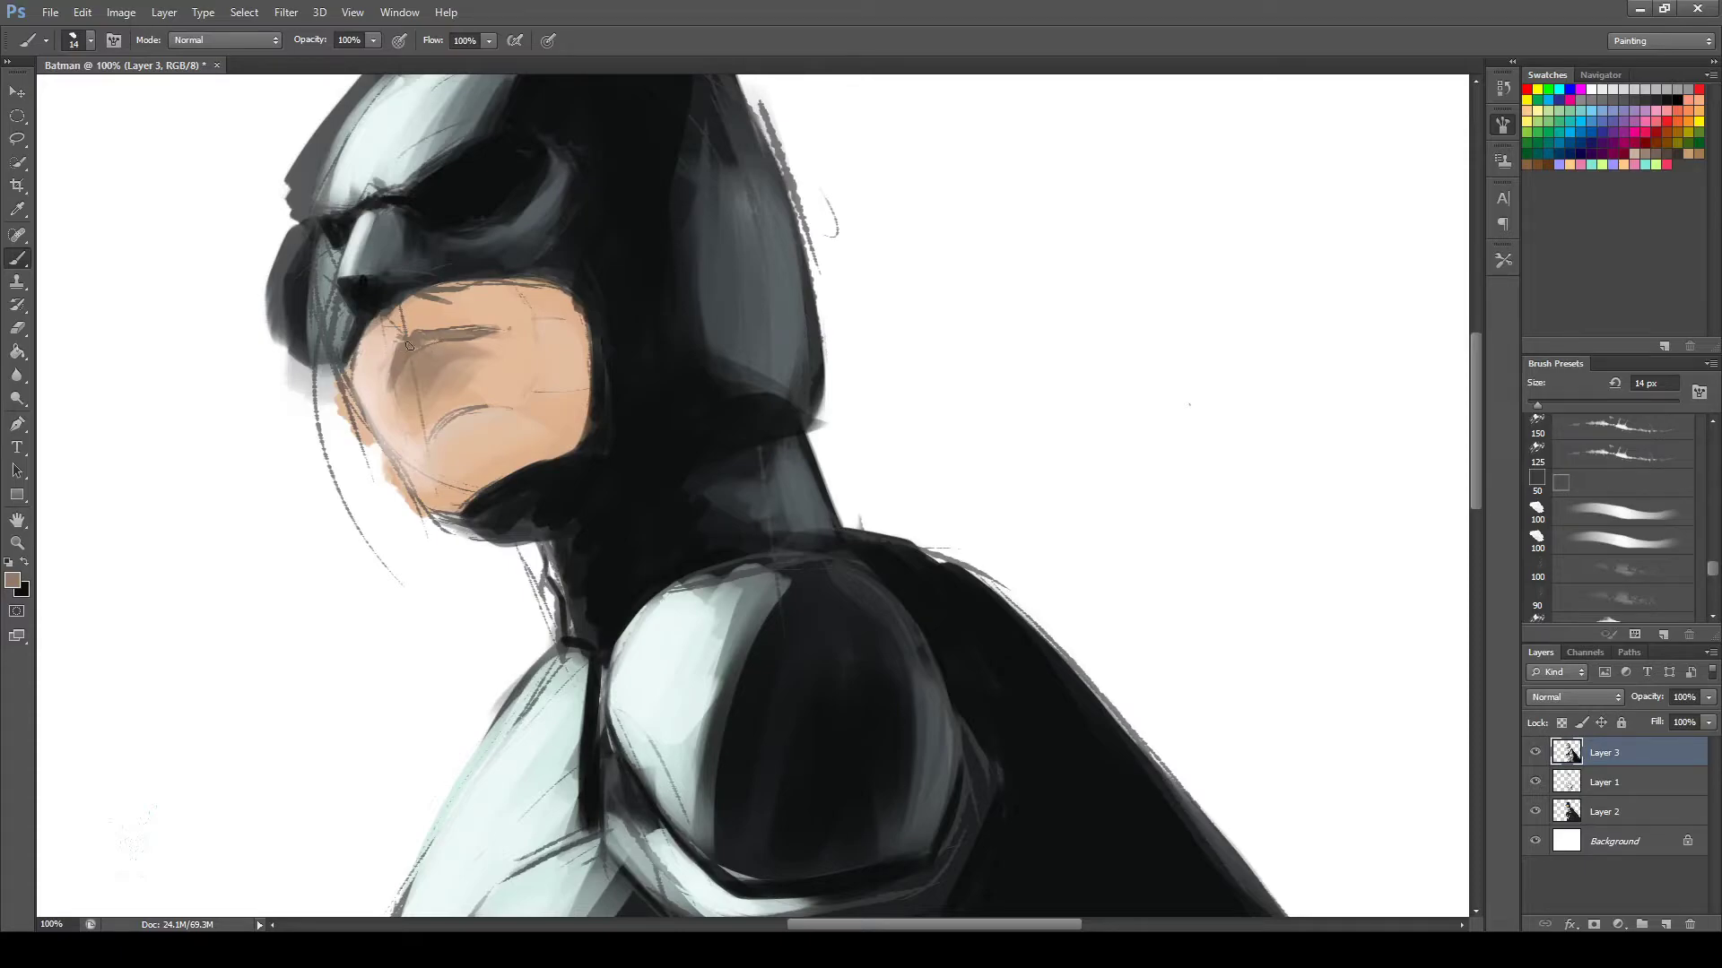
Extend the black cowl down over the face using black sampled from the cowl.
key("i")
key("b")
left_click(405, 362, "alt")
left_click_drag(381, 318, 502, 271)
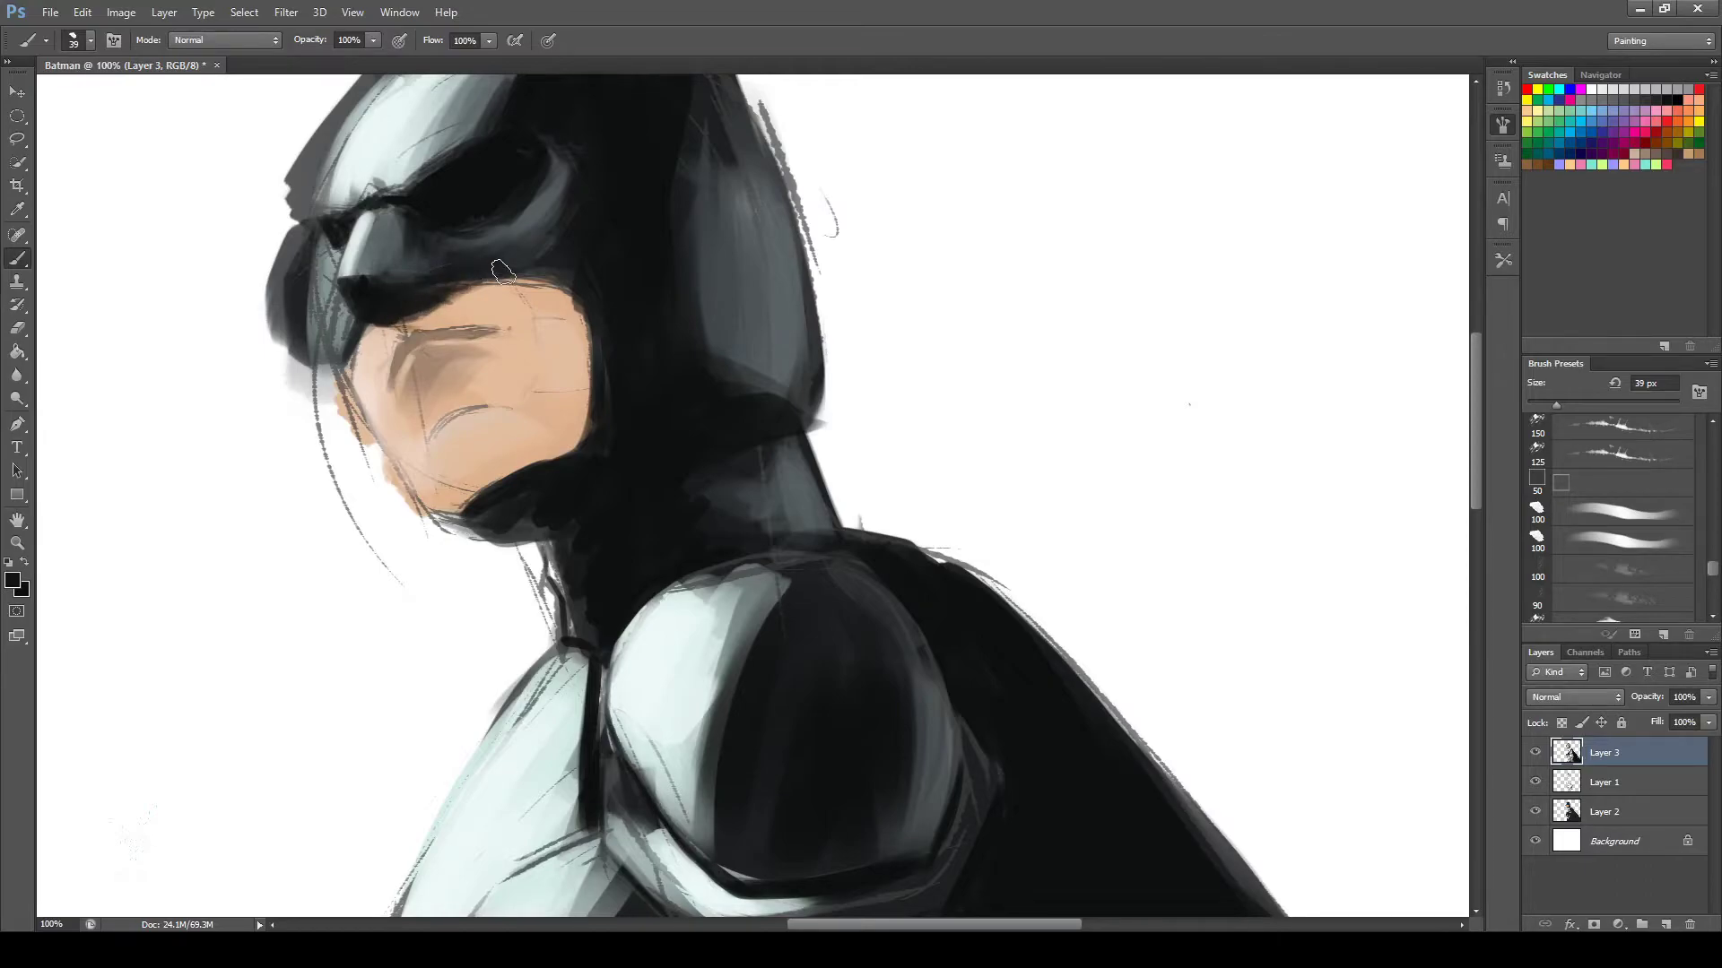
key("i")
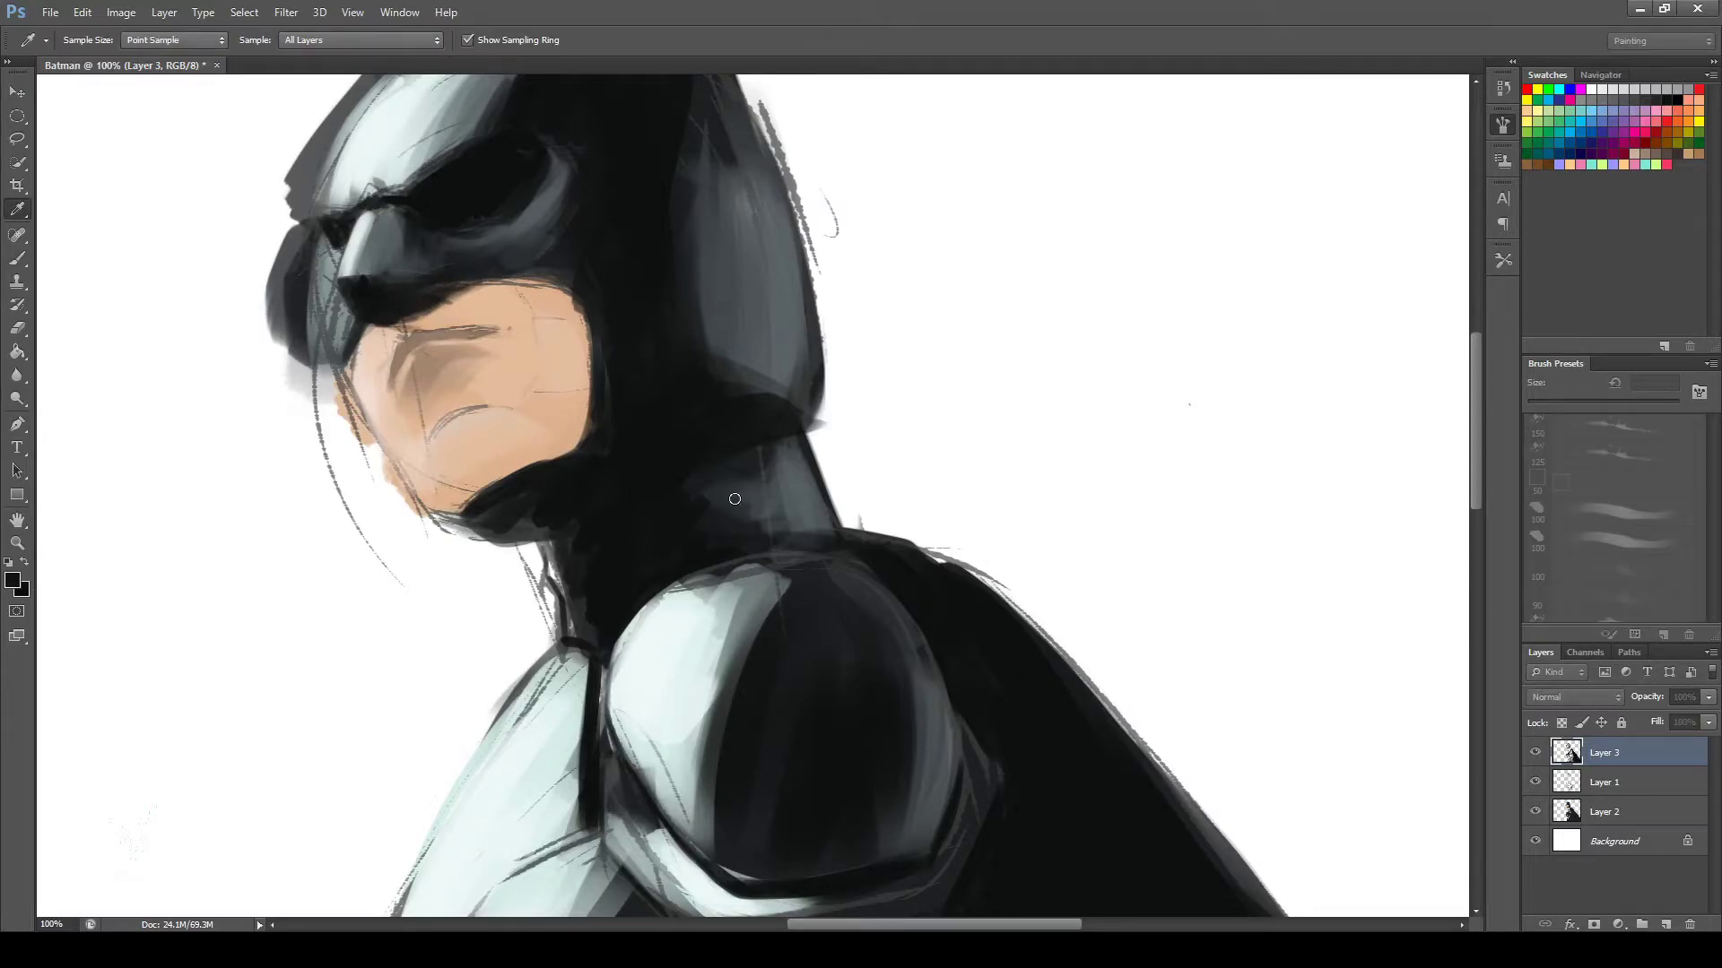
key("b")
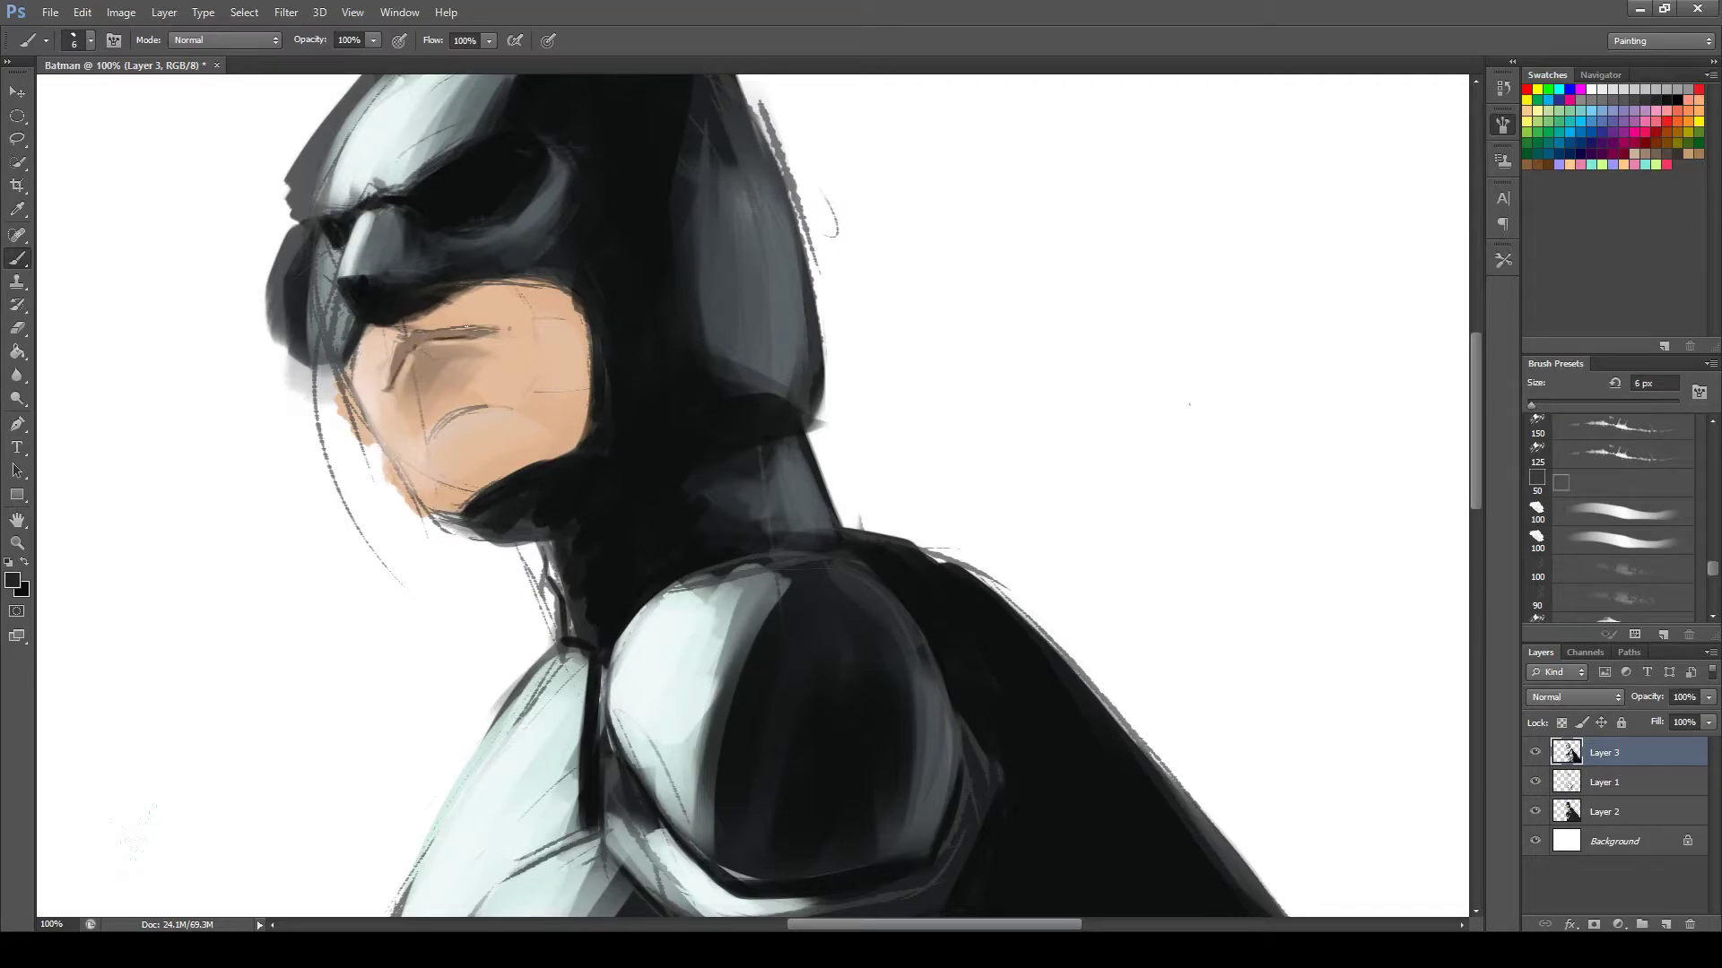
left_click(1605, 780)
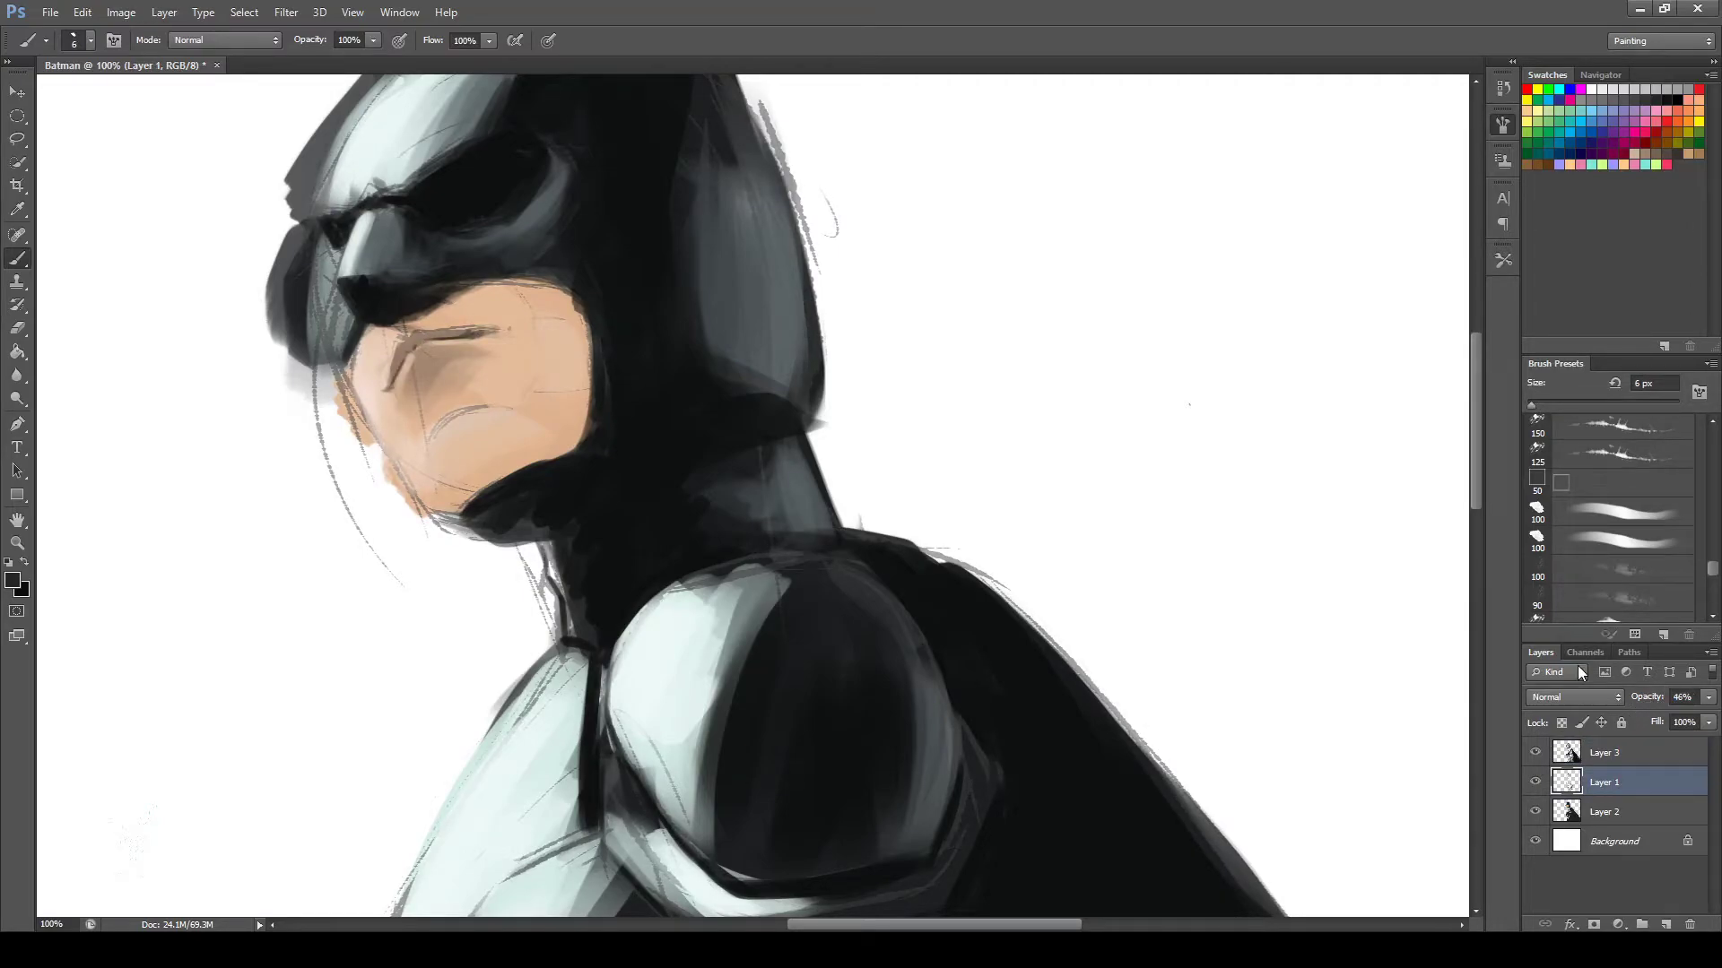
key("alt+bracketright")
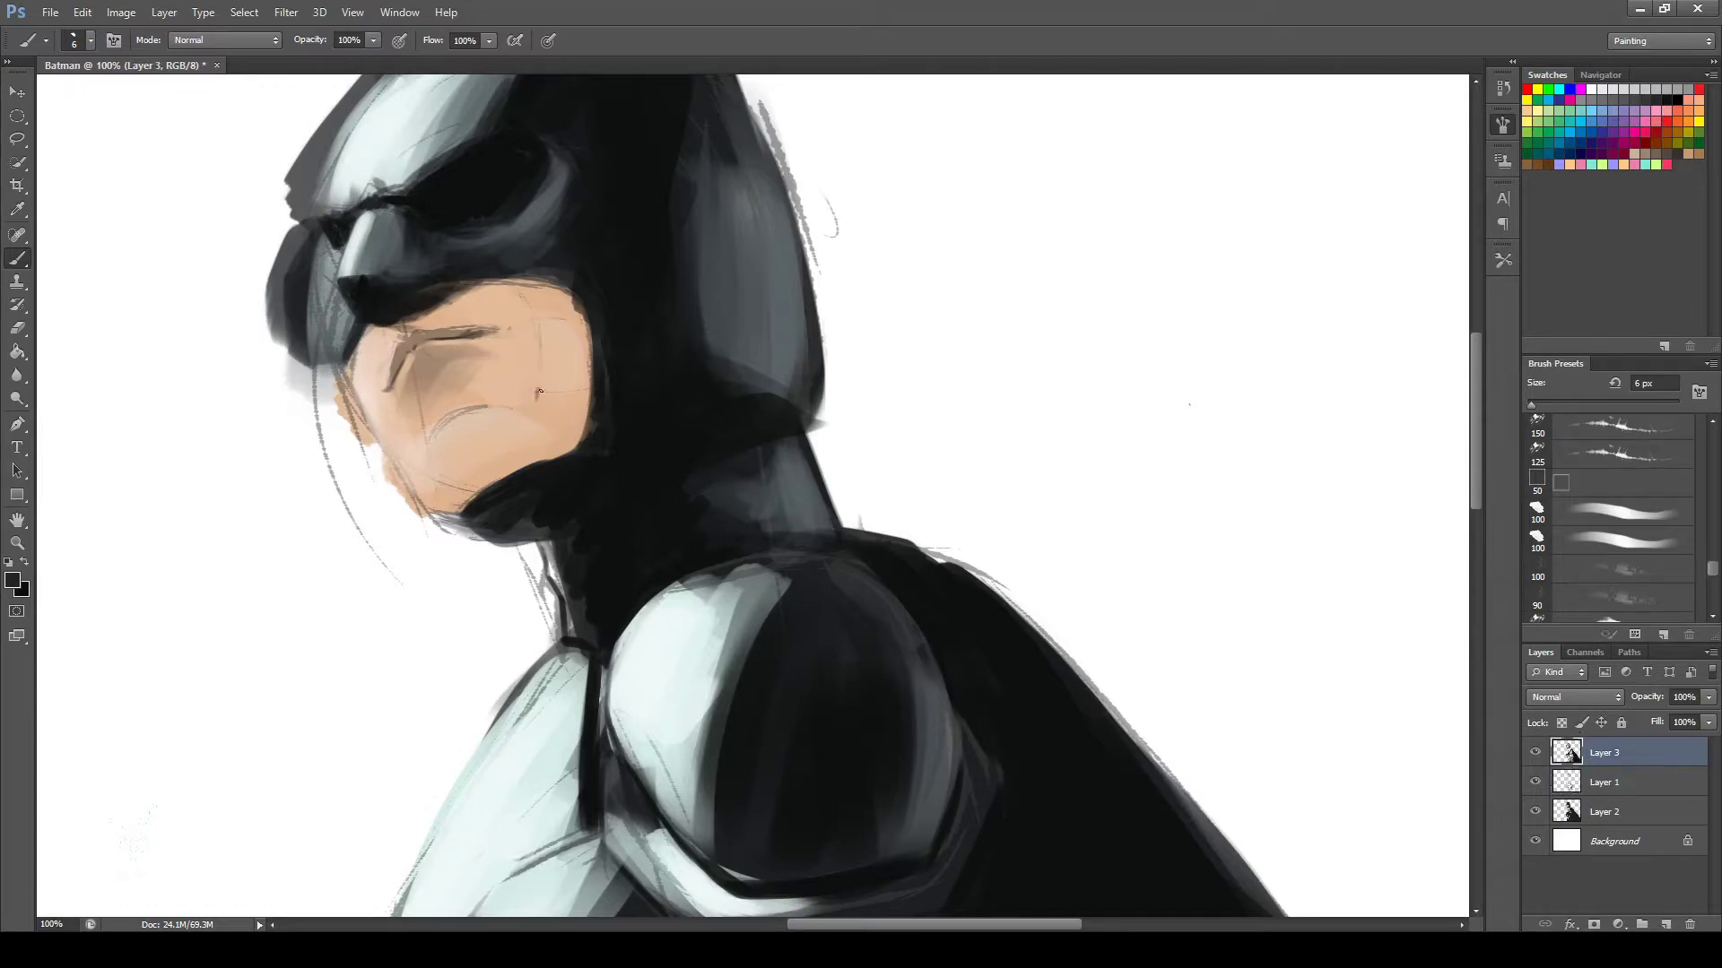
Paint peach skin tone over the face and chin sketch lines, shading under the eye and cheek.
left_click(465, 371, "alt")
left_click(498, 406, "alt")
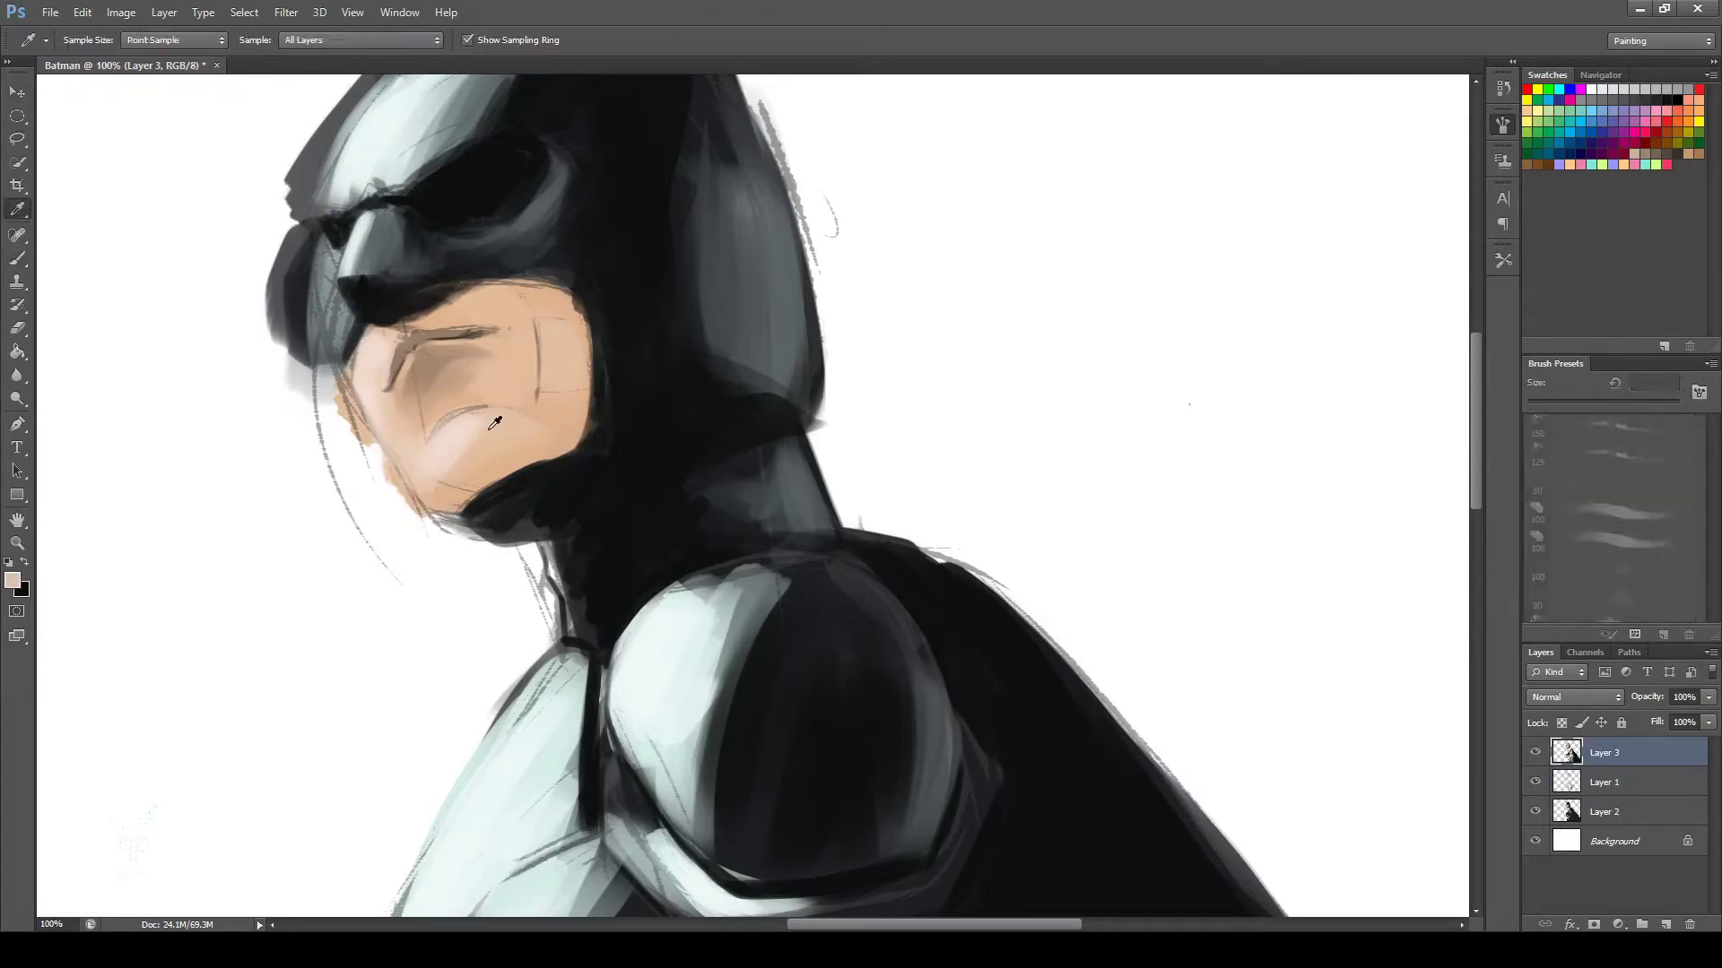
left_click_drag(540, 337, 543, 394)
left_click(458, 498, "alt")
left_click_drag(457, 498, 484, 462)
mouse_move(574, 314)
left_mouse_down()
mouse_move(581, 404)
mouse_move(572, 362)
left_mouse_up()
key("i")
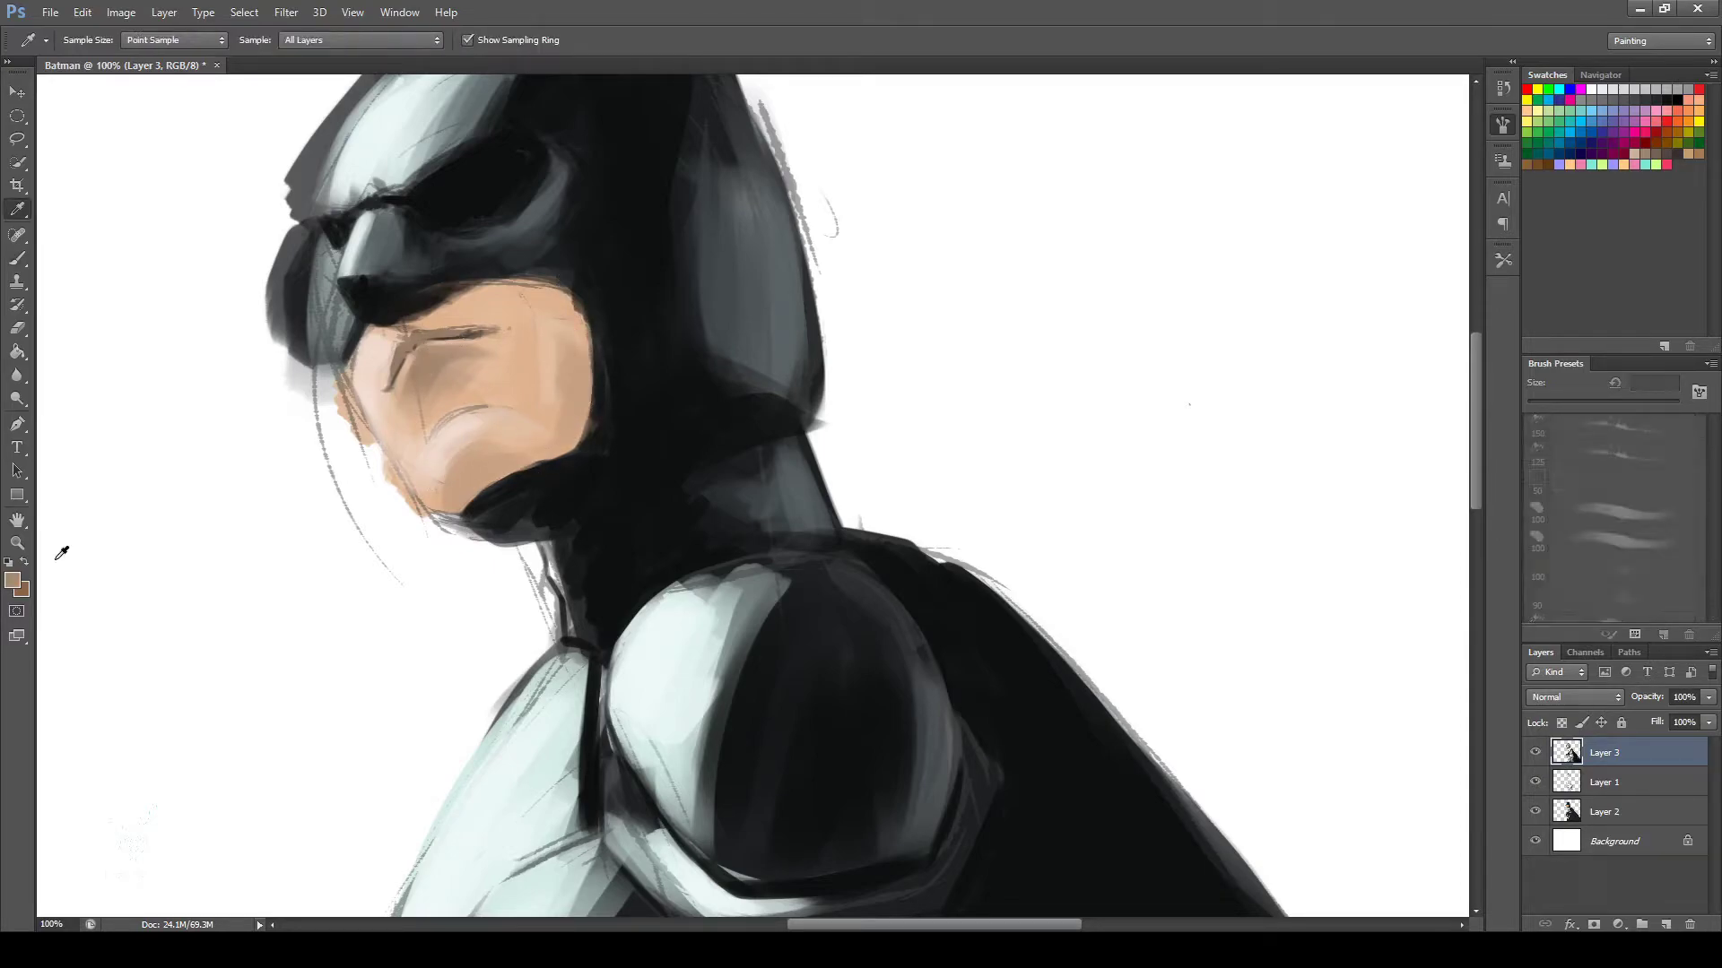
key("b")
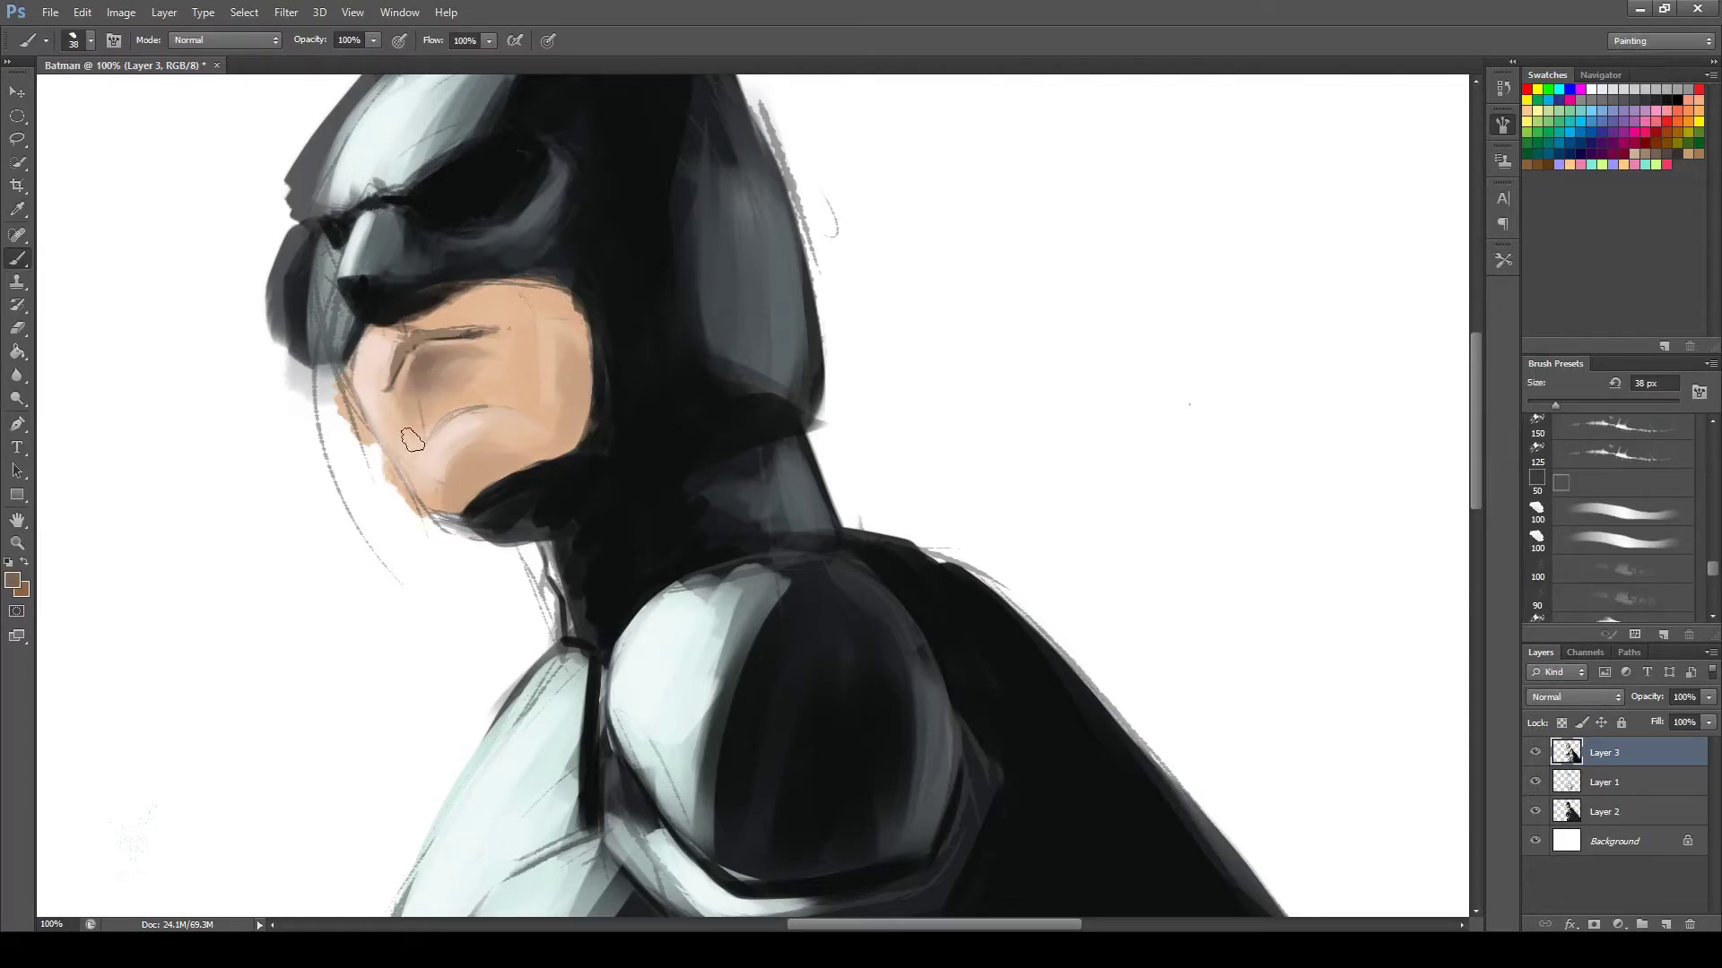
left_click_drag(424, 408, 511, 399)
mouse_move(536, 319)
left_mouse_down()
mouse_move(543, 381)
mouse_move(479, 428)
left_mouse_up()
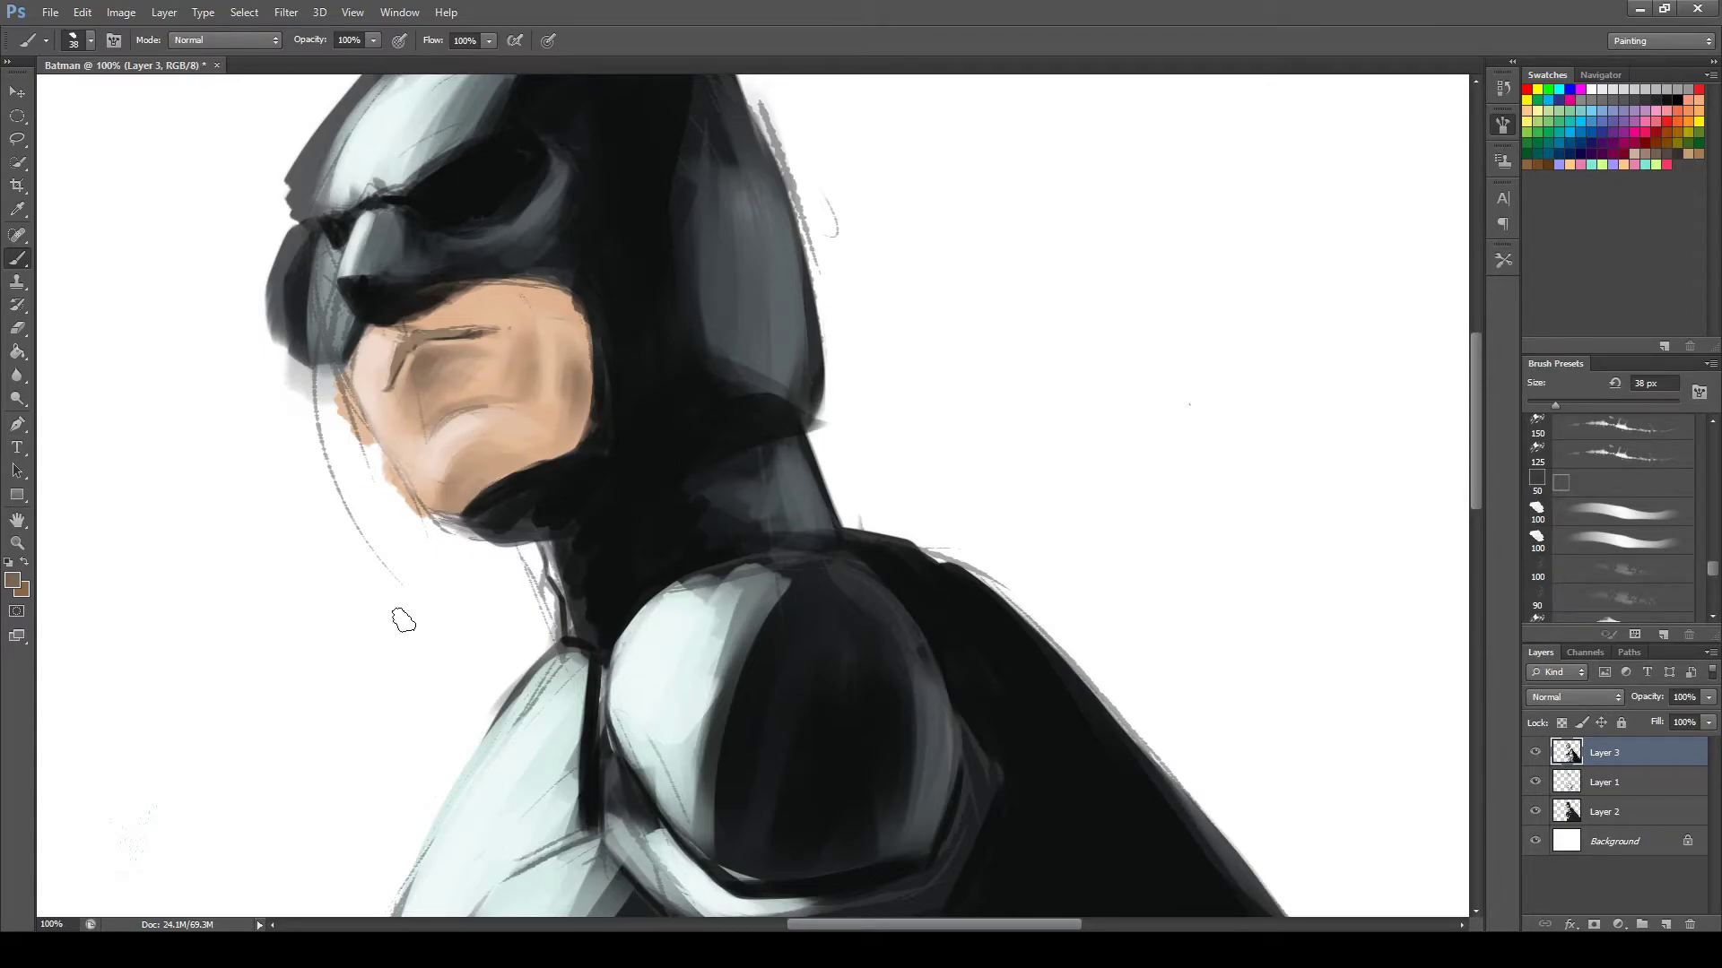
Lasso the mouth area, copy it to a new Layer 4 and rotate it about 7°.
key("ctrl+0")
key("ctrl+plus")
key("alt+bracketleft")
key("e")
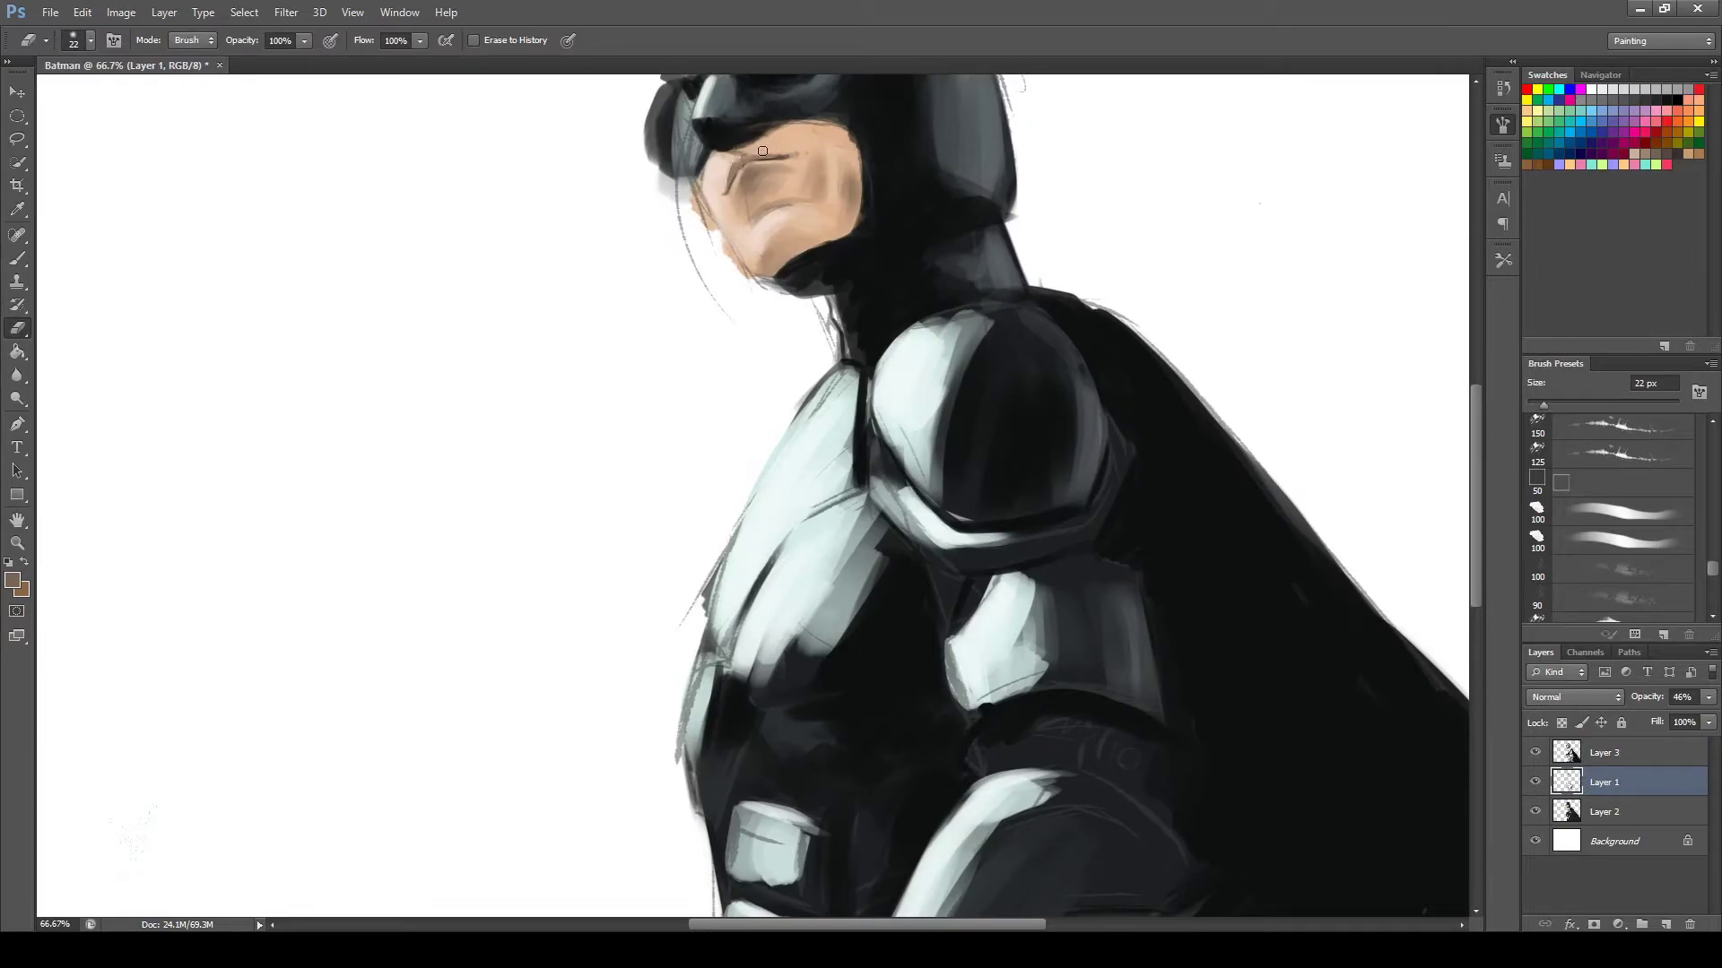
key("ctrl+0")
key("ctrl+1")
key("alt+bracketright")
key("l")
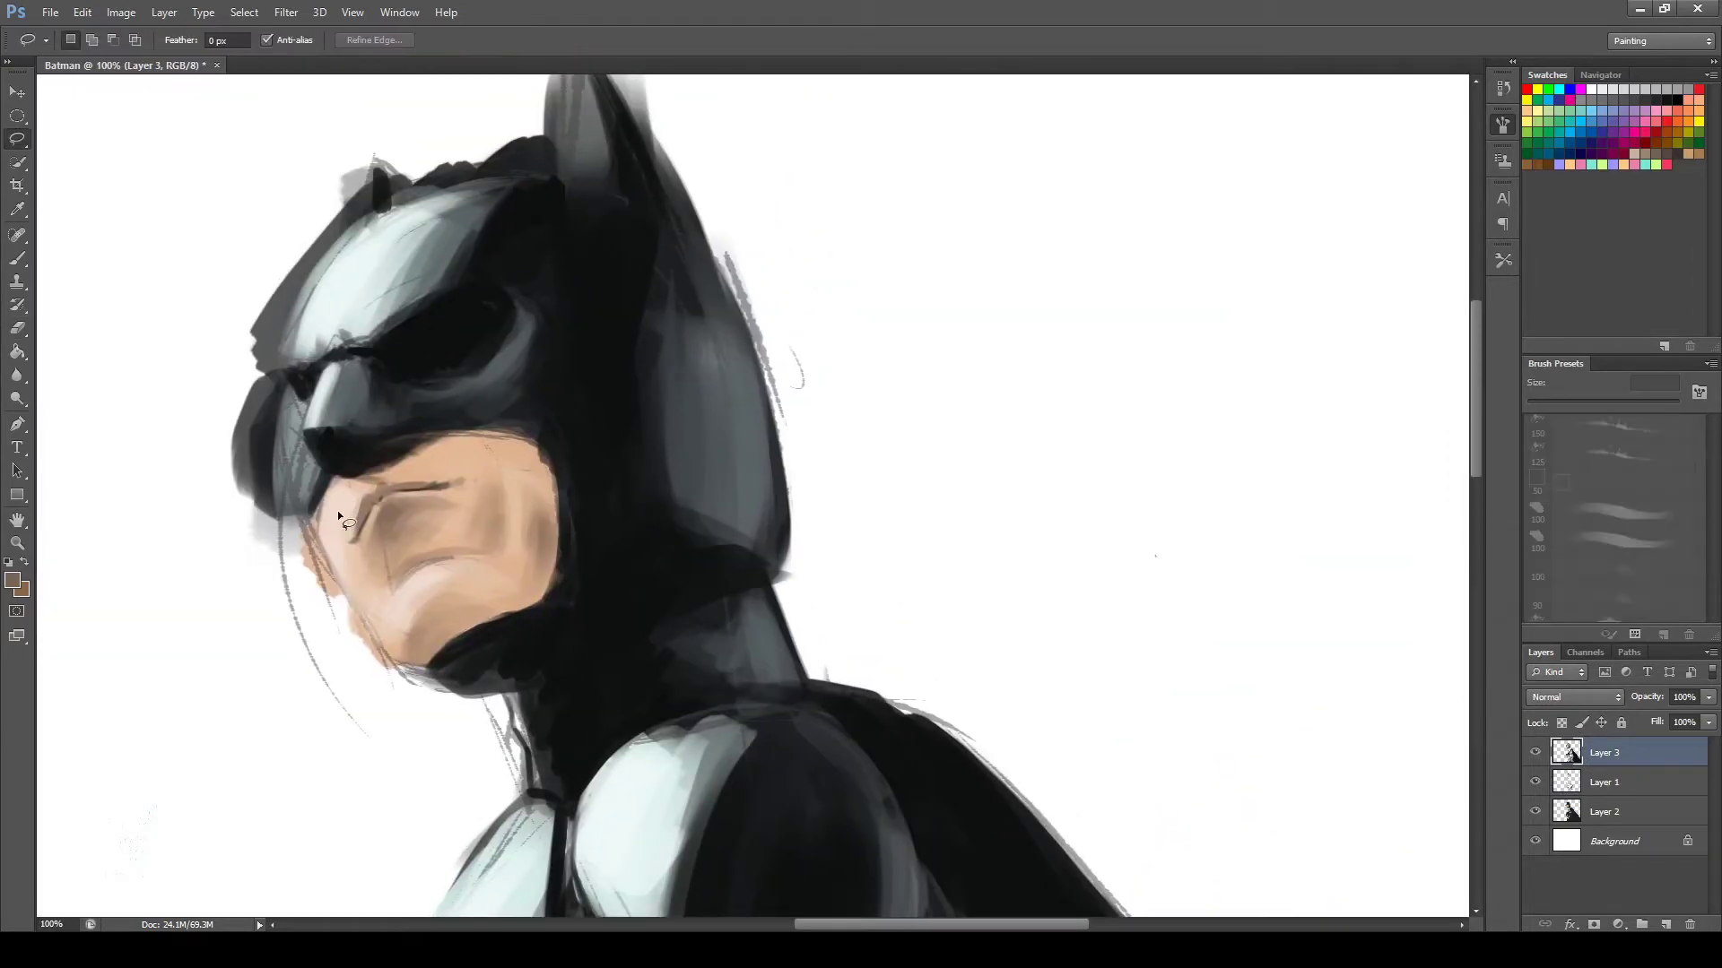
left_click_drag(337, 509, 341, 502)
key("ctrl+j")
key("ctrl+t")
left_click_drag(506, 484, 514, 507)
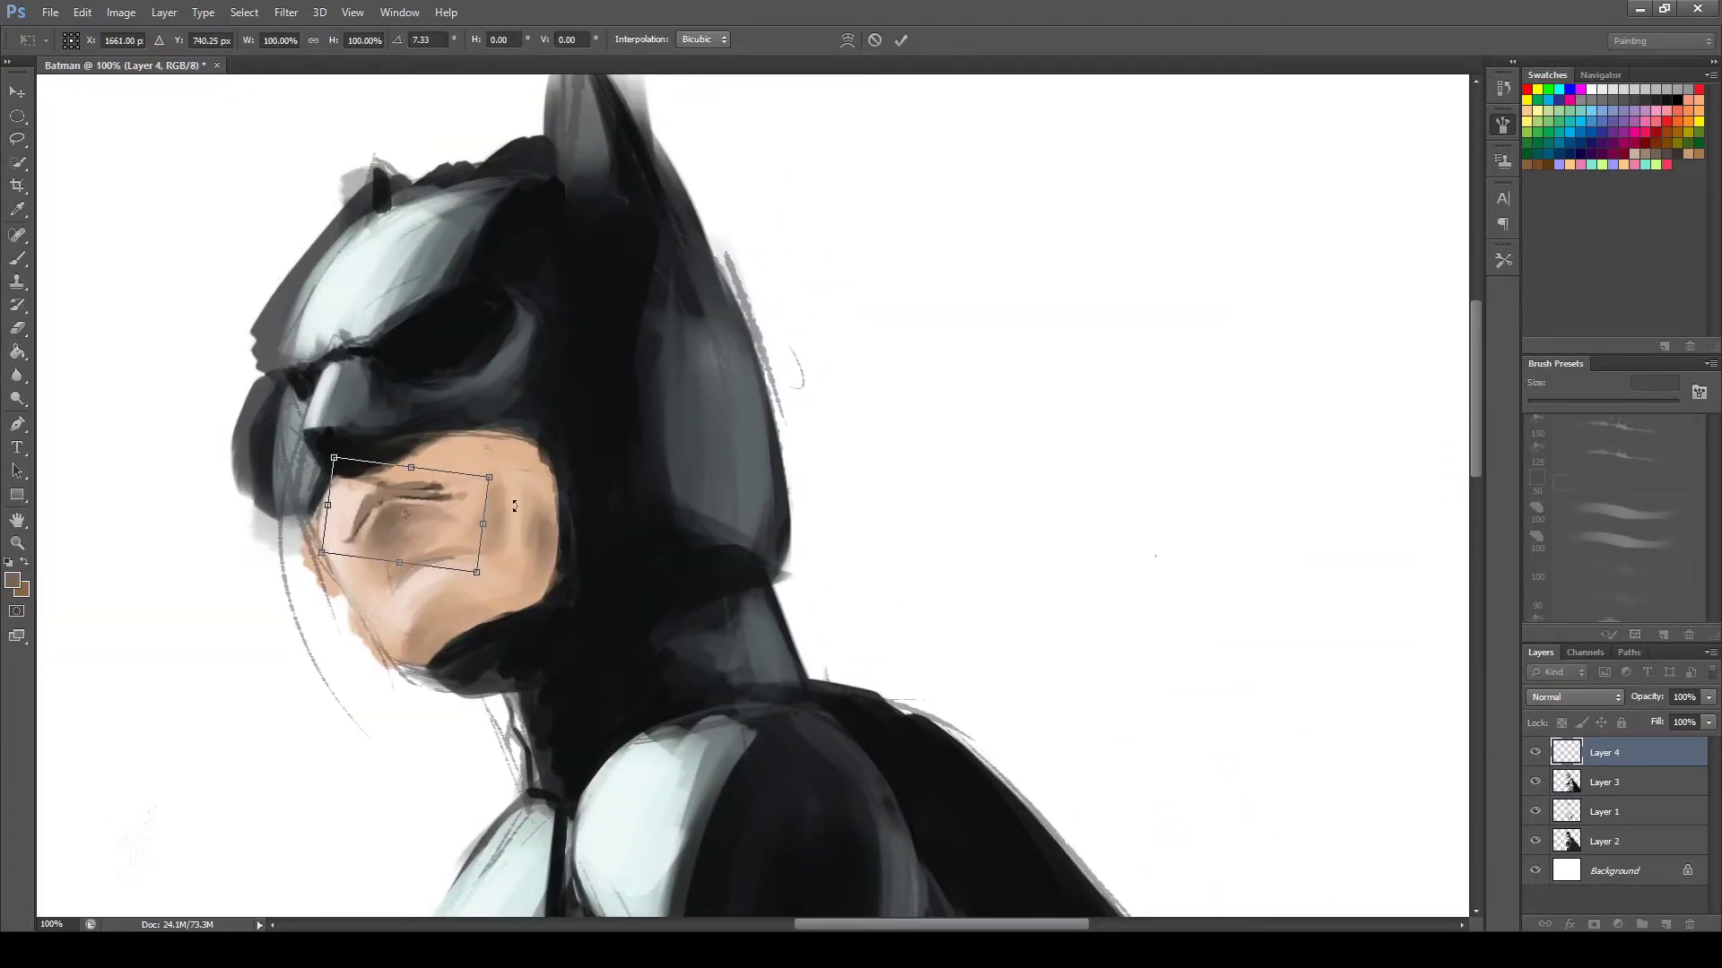
key("Return")
Sample the face skin tone, try merging Layers 4 and 3, then undo the merge.
key("i")
left_click(402, 439)
key("b")
key("alt+shift+bracketleft")
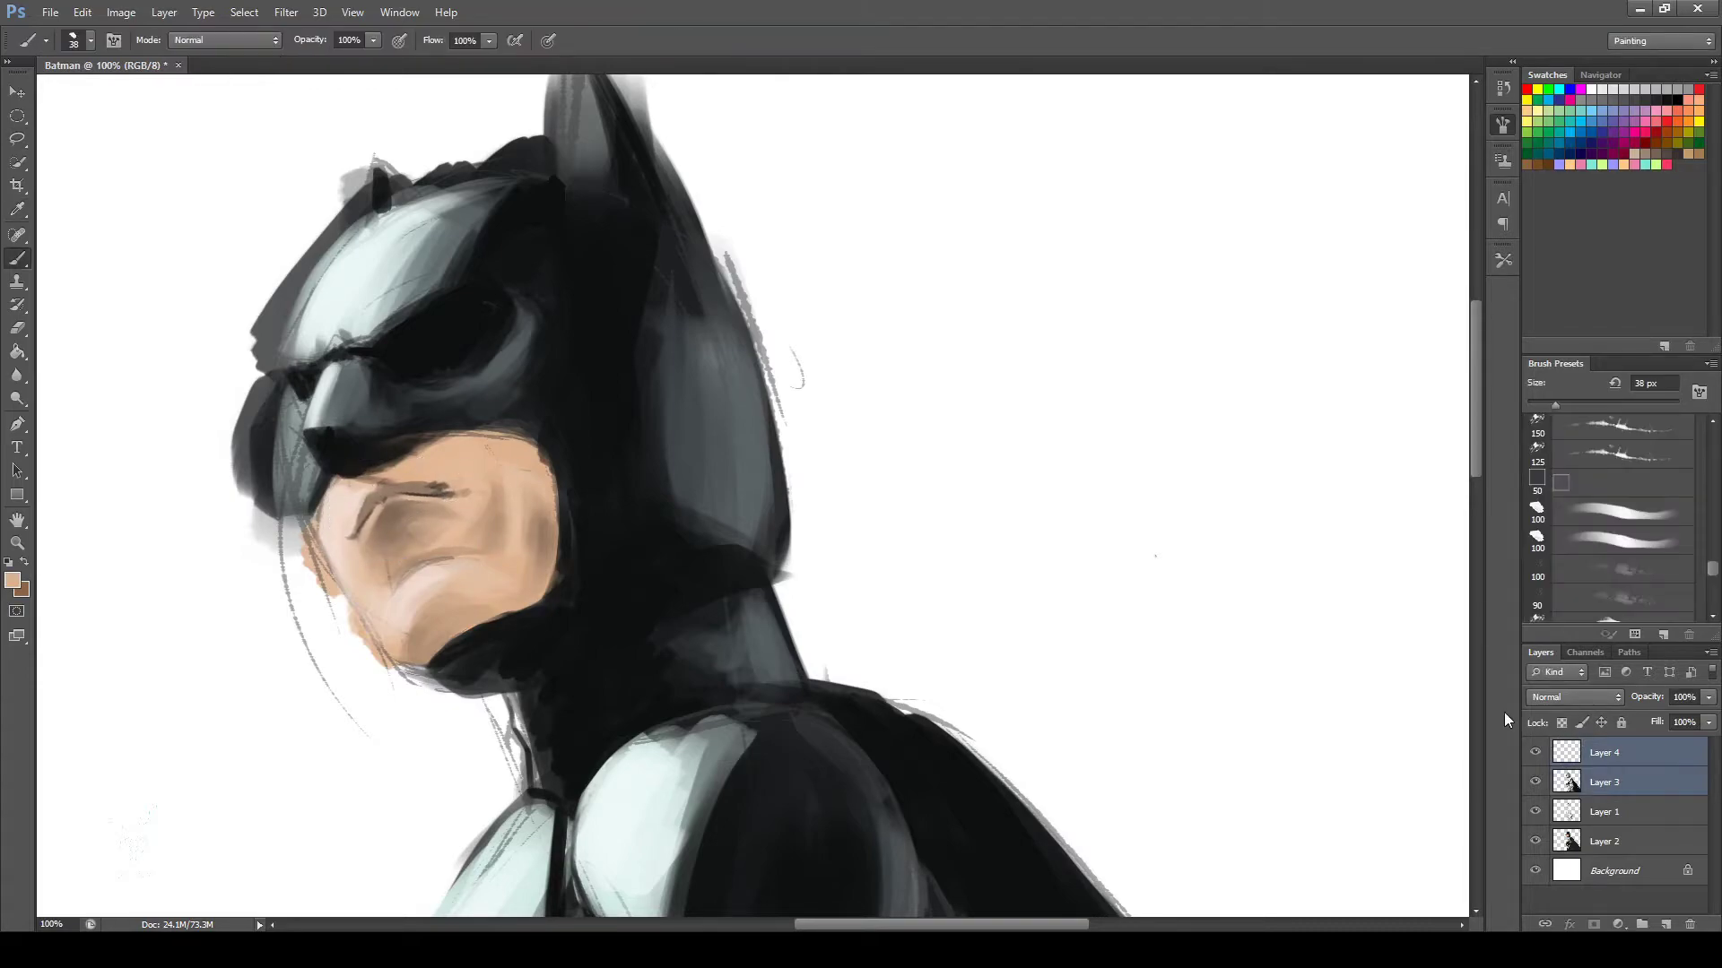
key("ctrl+e")
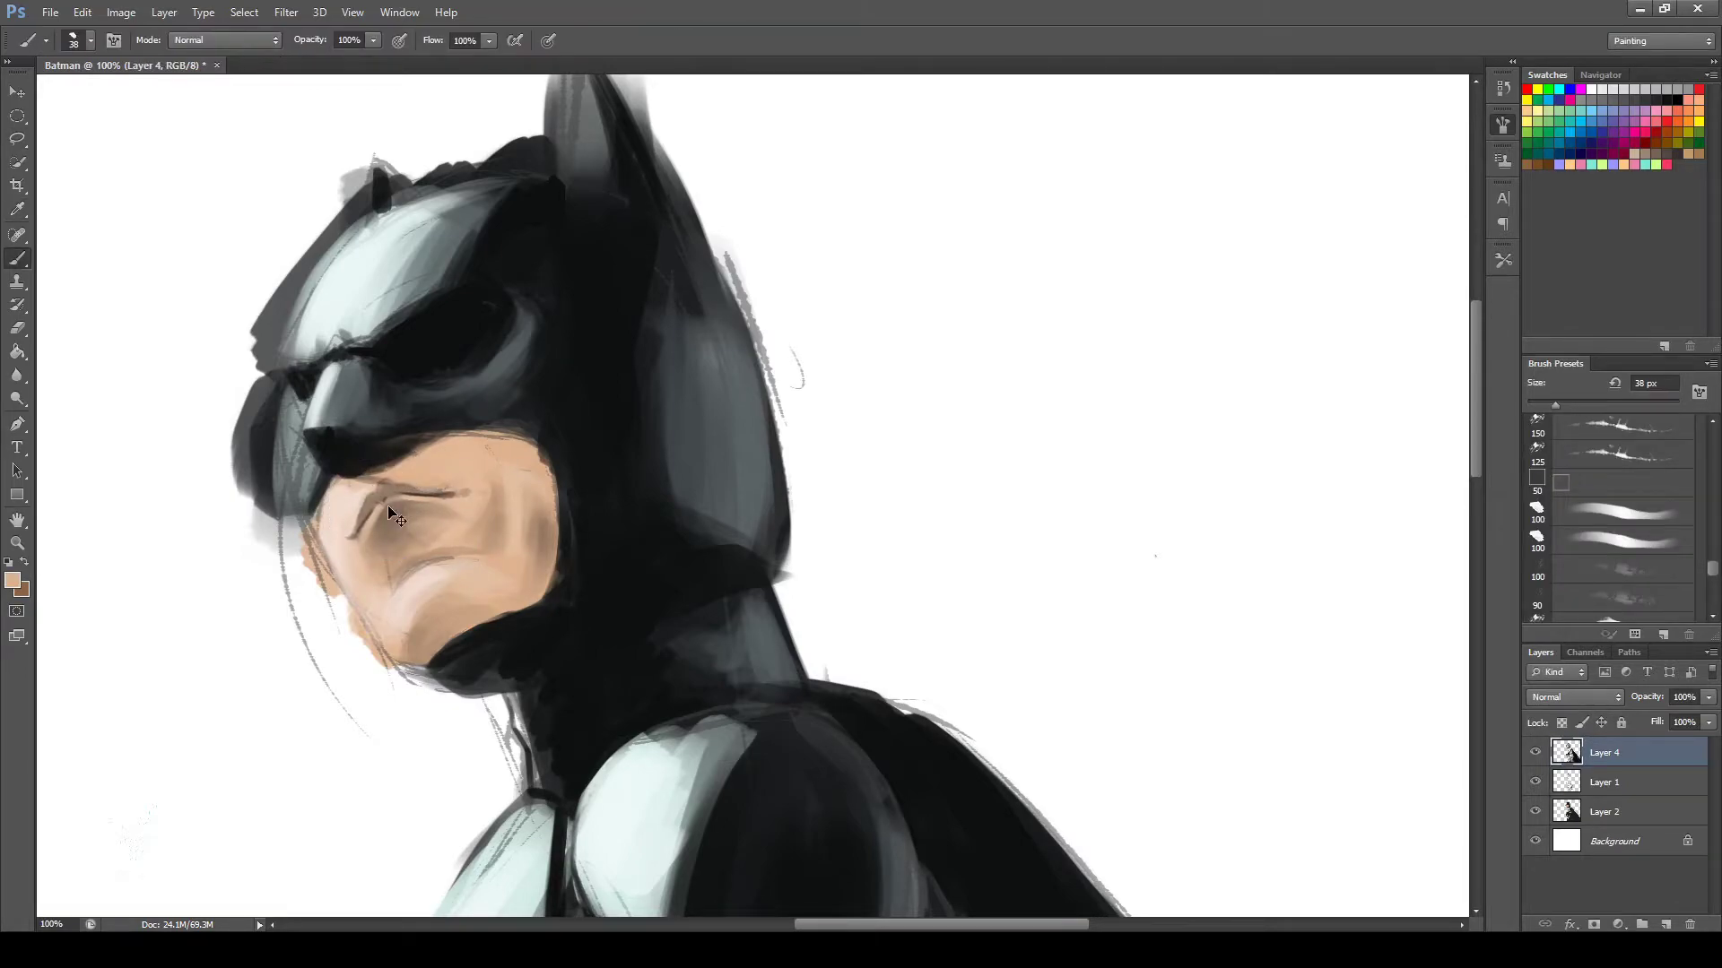
key("ctrl+0")
key("ctrl+plus")
key("ctrl+z")
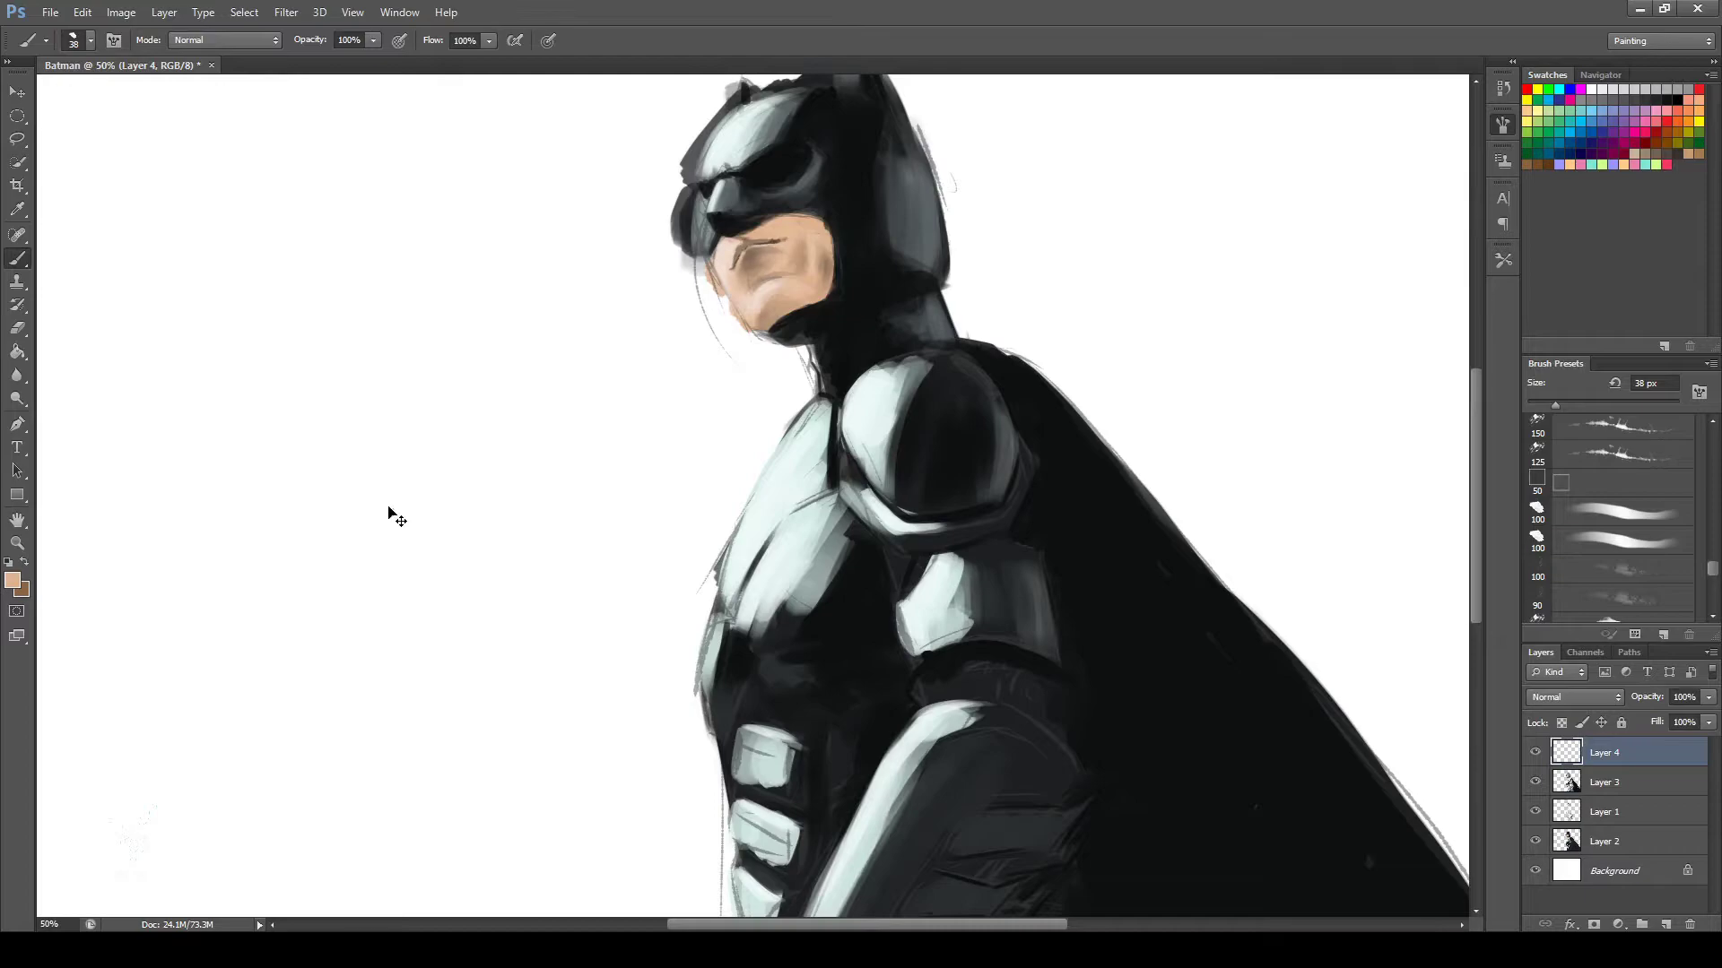
Rotate the mouth piece on Layer 4 about 6° more.
left_click(1634, 782)
key("alt+bracketright")
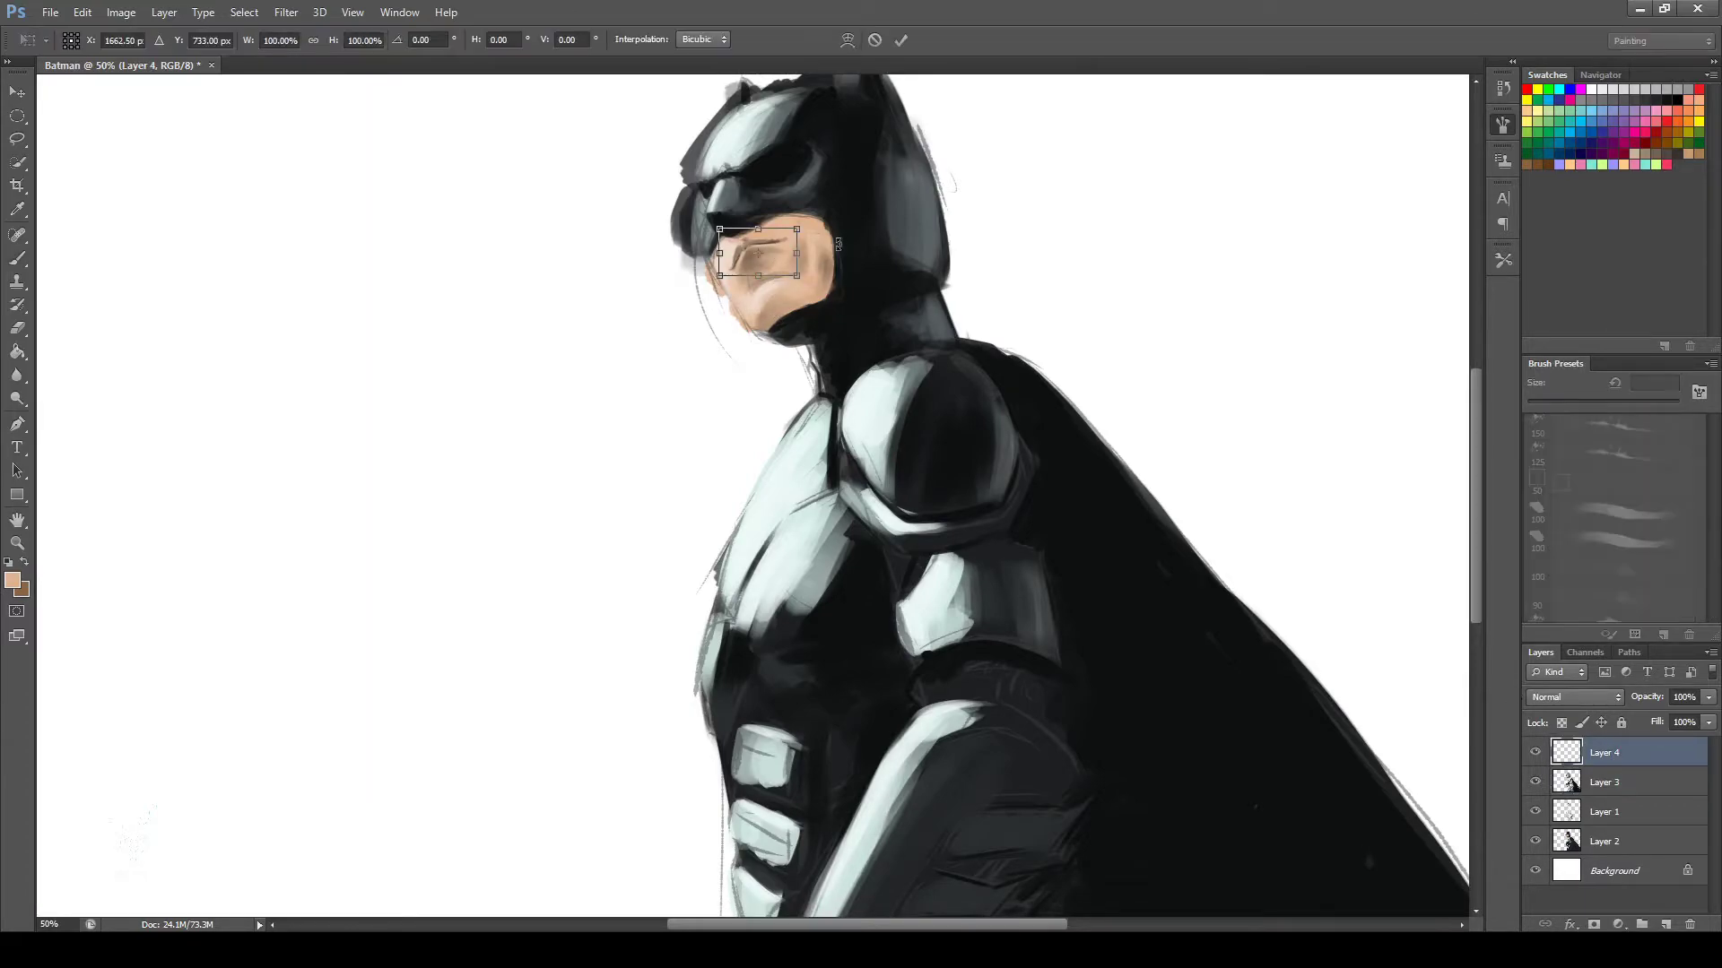
key("l")
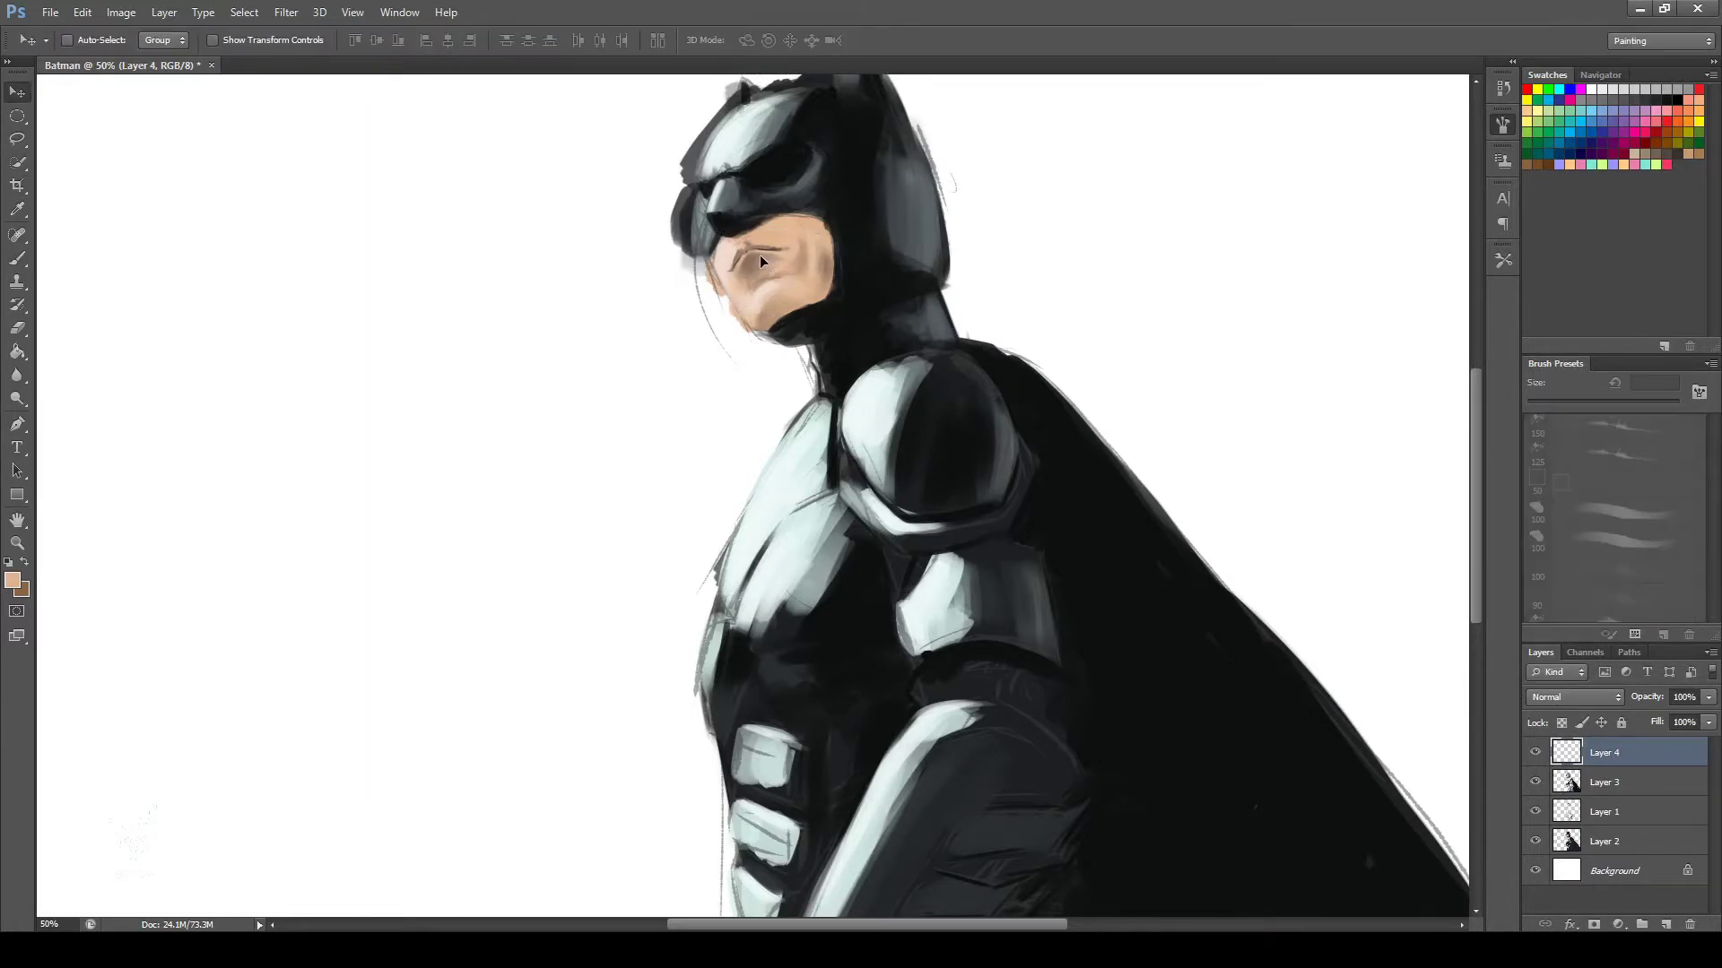
left_click_drag(722, 235, 727, 237)
key("ctrl+t")
key("Return")
Erase stray strokes along the cowl's left edge on Layer 2 with a 33 px eraser.
key("alt+bracketleft")
key("e")
left_click(1604, 841)
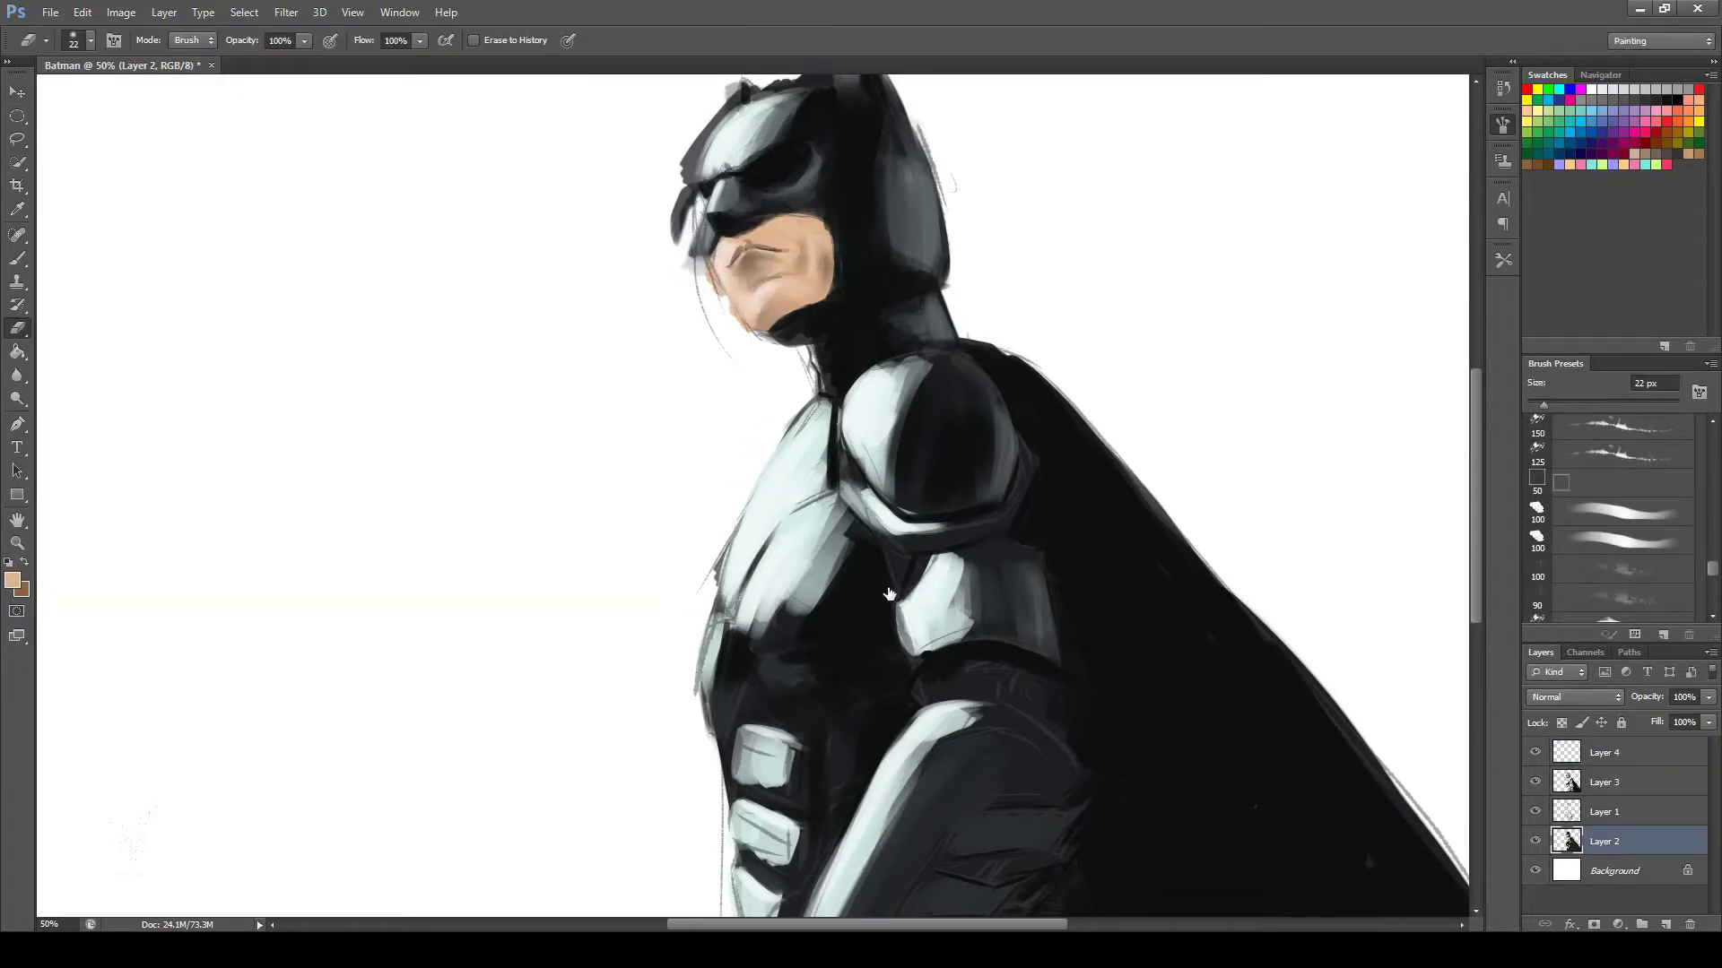
key("shift+comma")
key("bracketleft")
key("bracketleft")
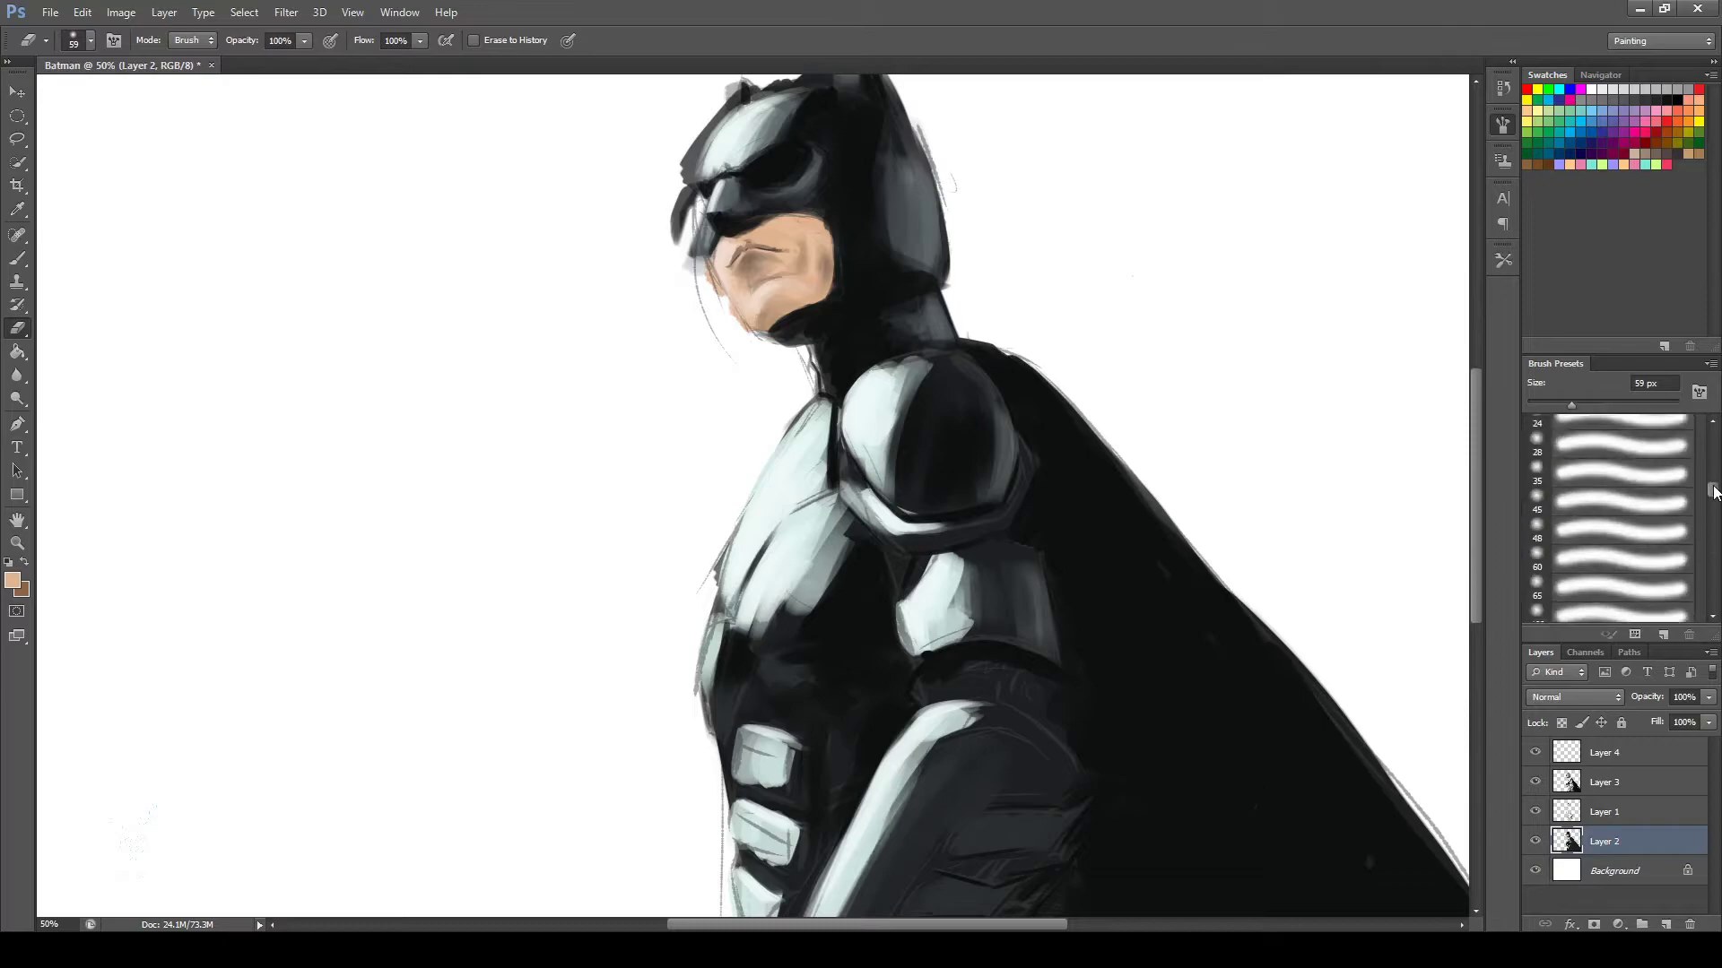
left_click_drag(683, 260, 691, 184)
mouse_move(722, 106)
left_mouse_down()
mouse_move(687, 188)
mouse_move(699, 269)
mouse_move(762, 367)
mouse_move(594, 506)
left_mouse_up()
Sample a dark colour and extend the mouth line further right on Layer 4.
key("ctrl+1")
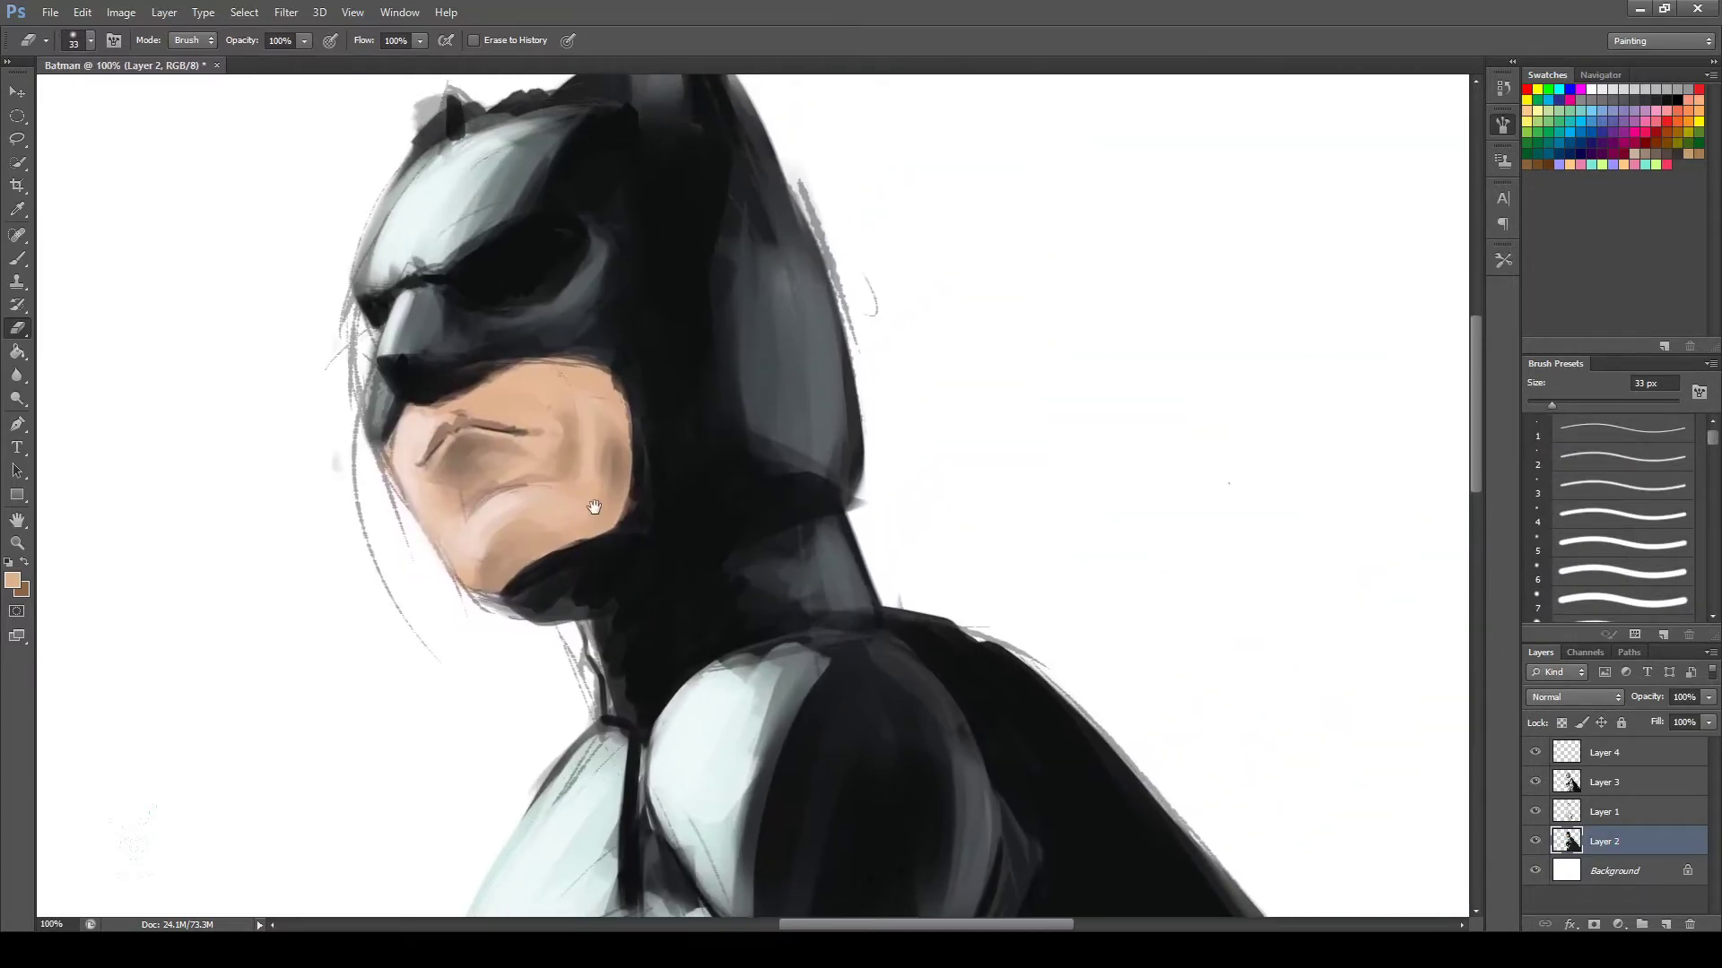
key("b")
left_click(861, 517, "alt")
left_click(515, 434, "ctrl")
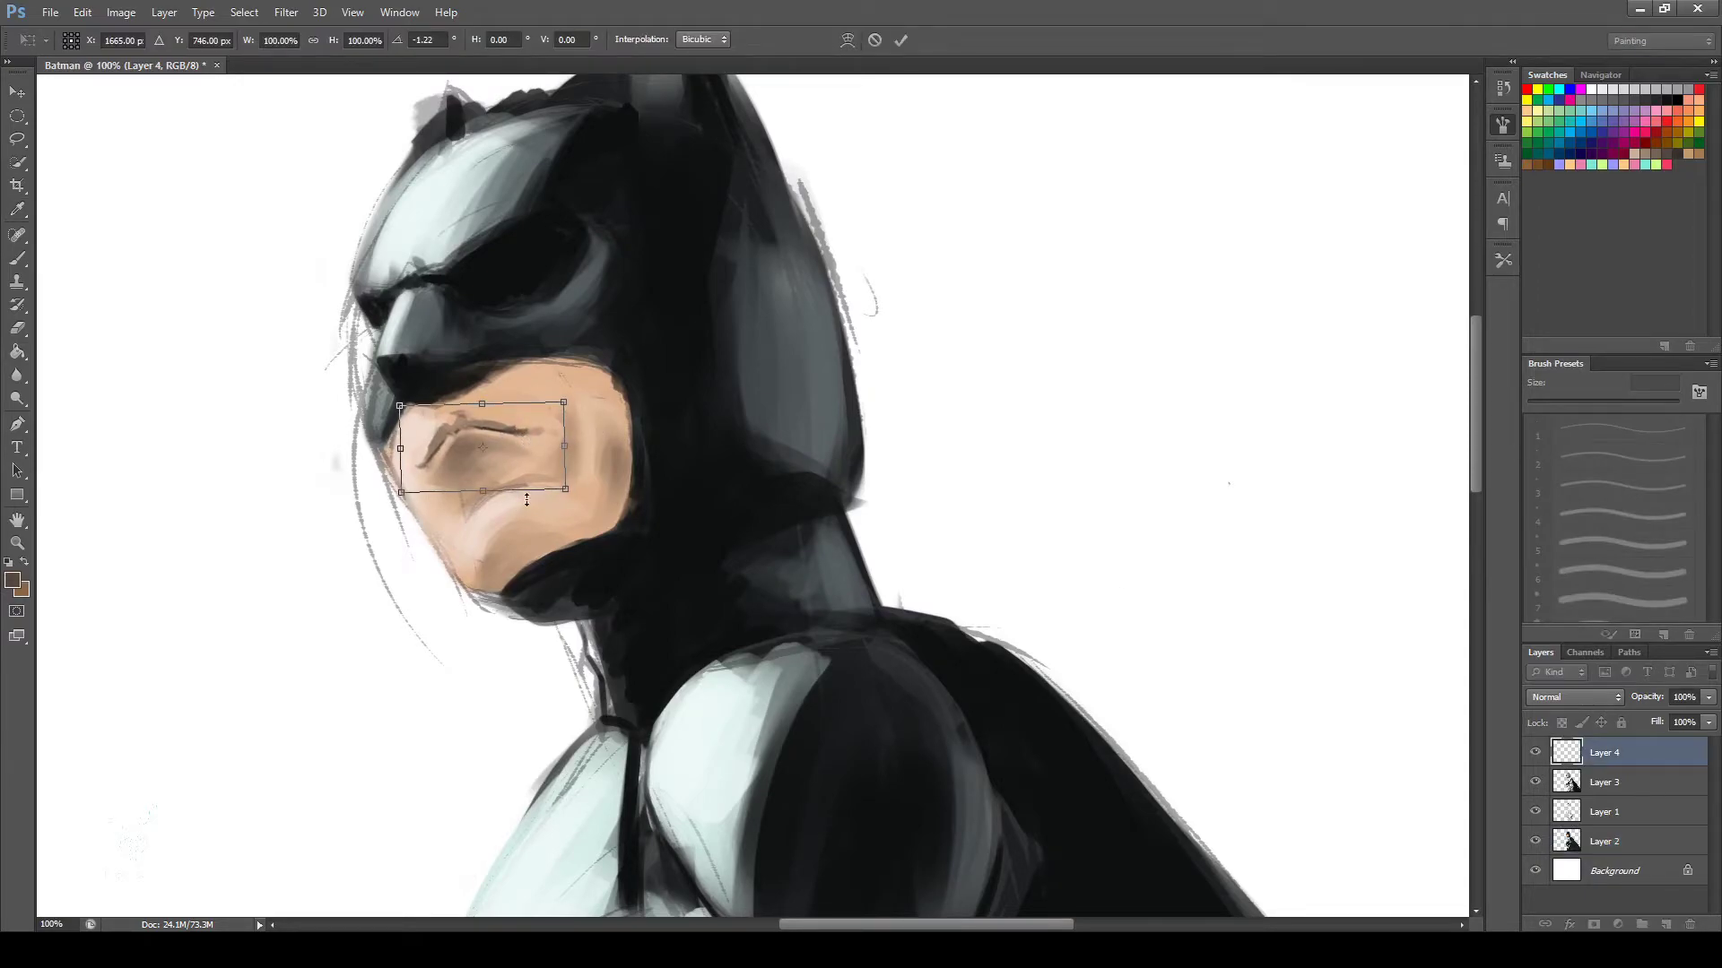
key("bracketright")
left_click_drag(514, 432, 526, 432)
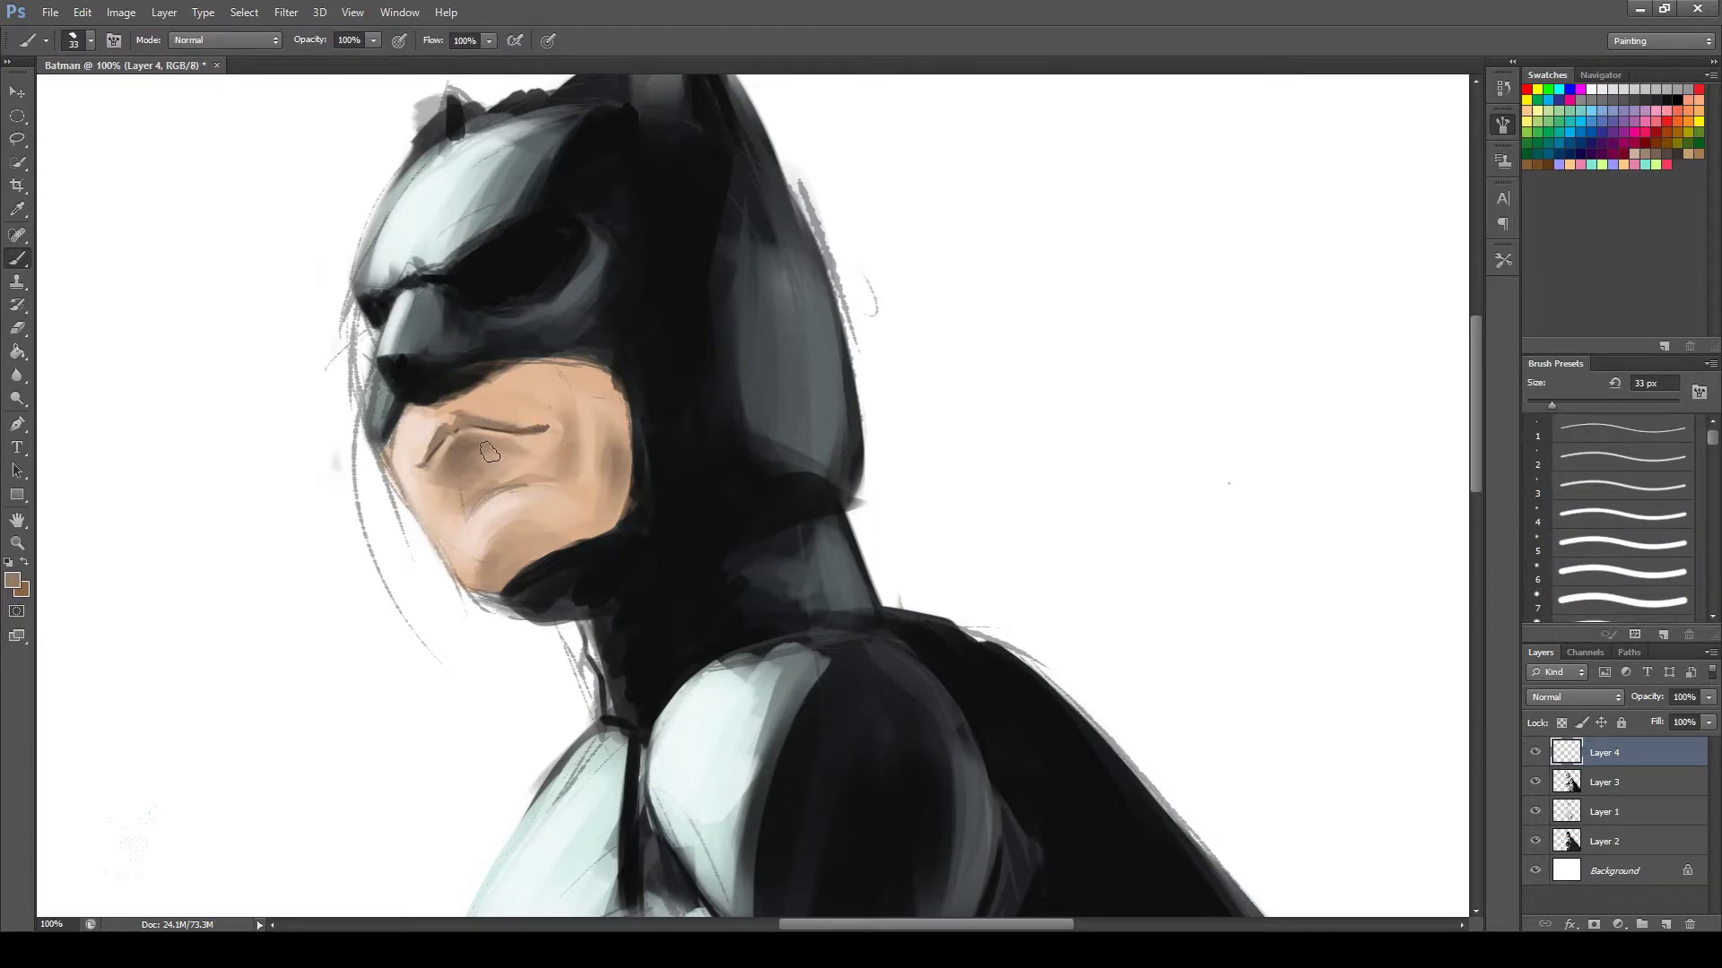
Merge the mouth layer down and sample light peach and cowl black colours.
key("bracketleft")
key("bracketleft")
key("bracketleft")
key("ctrl+e")
left_click(520, 399, "alt")
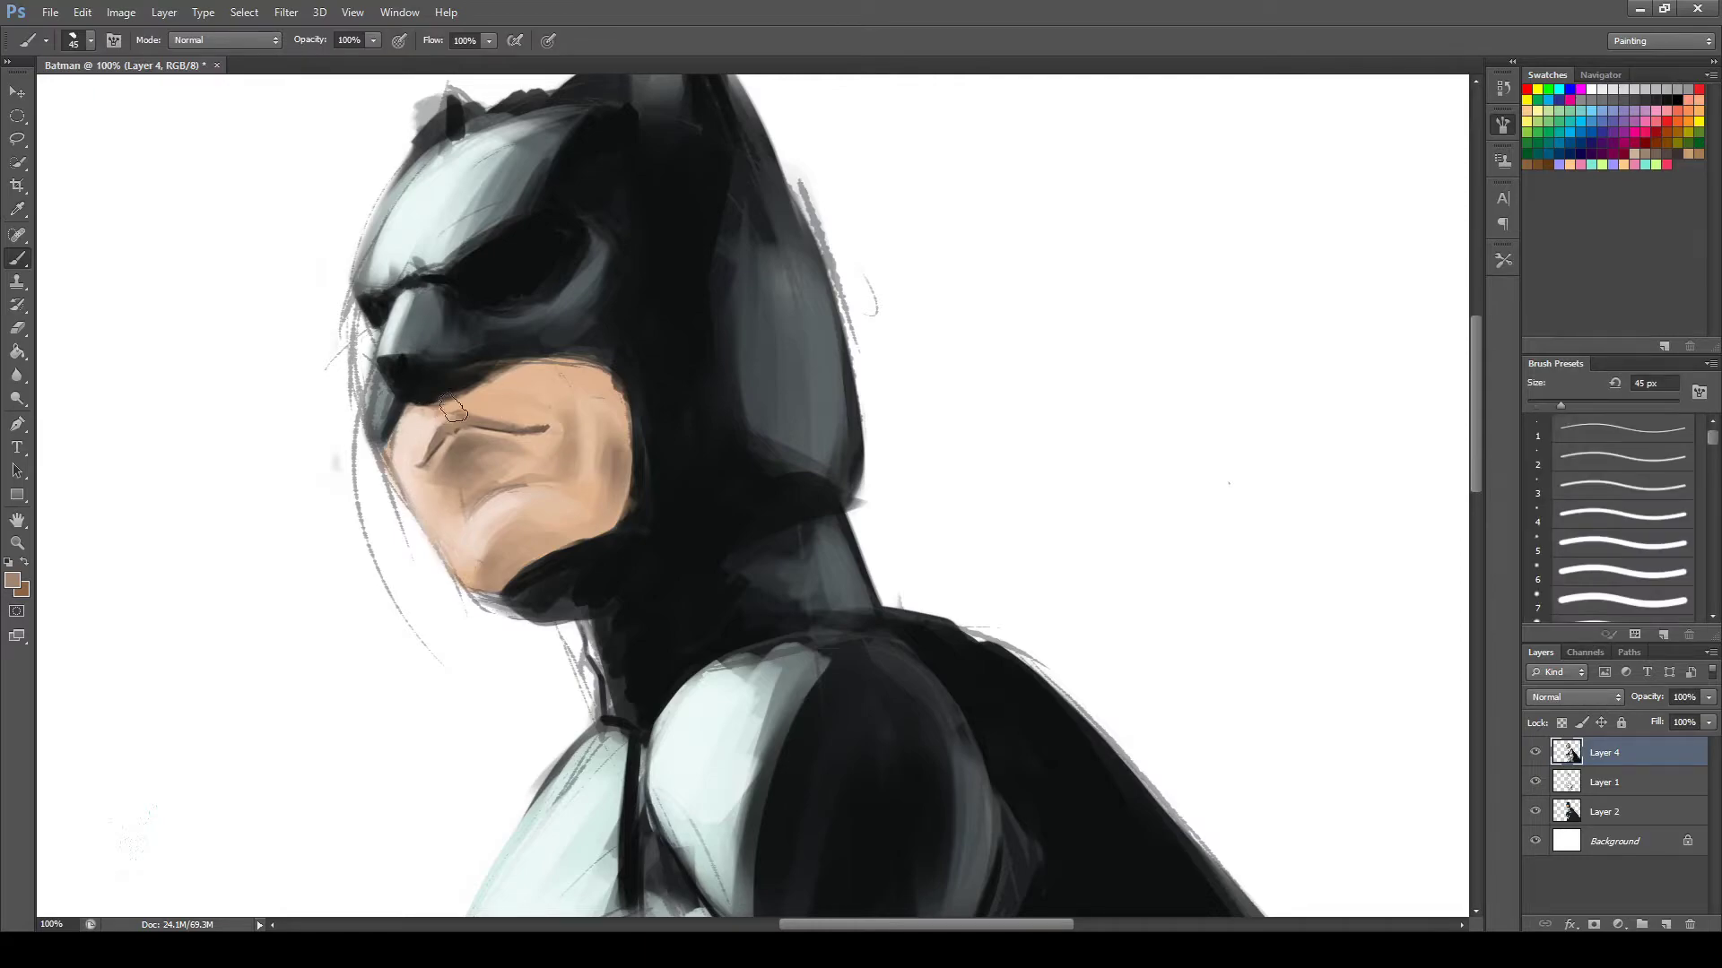
left_click(494, 365, "alt")
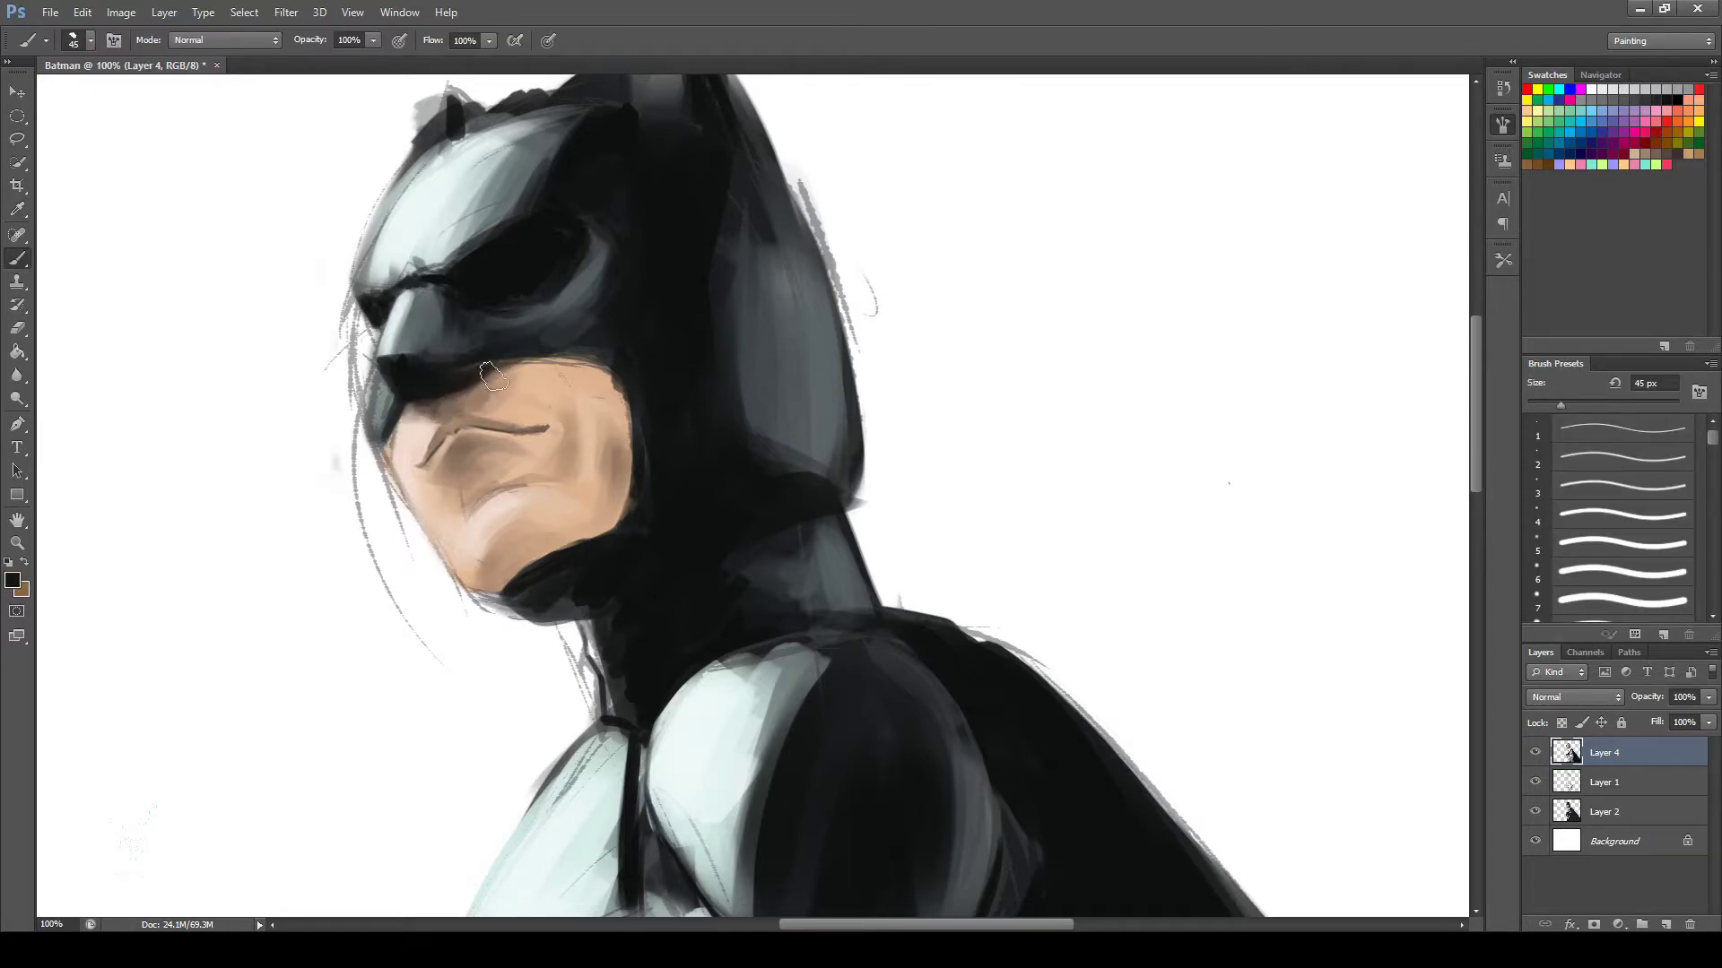
Sample lighter and darker face skin tones and enlarge the brush to 75 px.
scroll(439, 596, "down", 1)
scroll(439, 597, "down", 2)
scroll(440, 596, "up", 3)
scroll(440, 596, "down", 1)
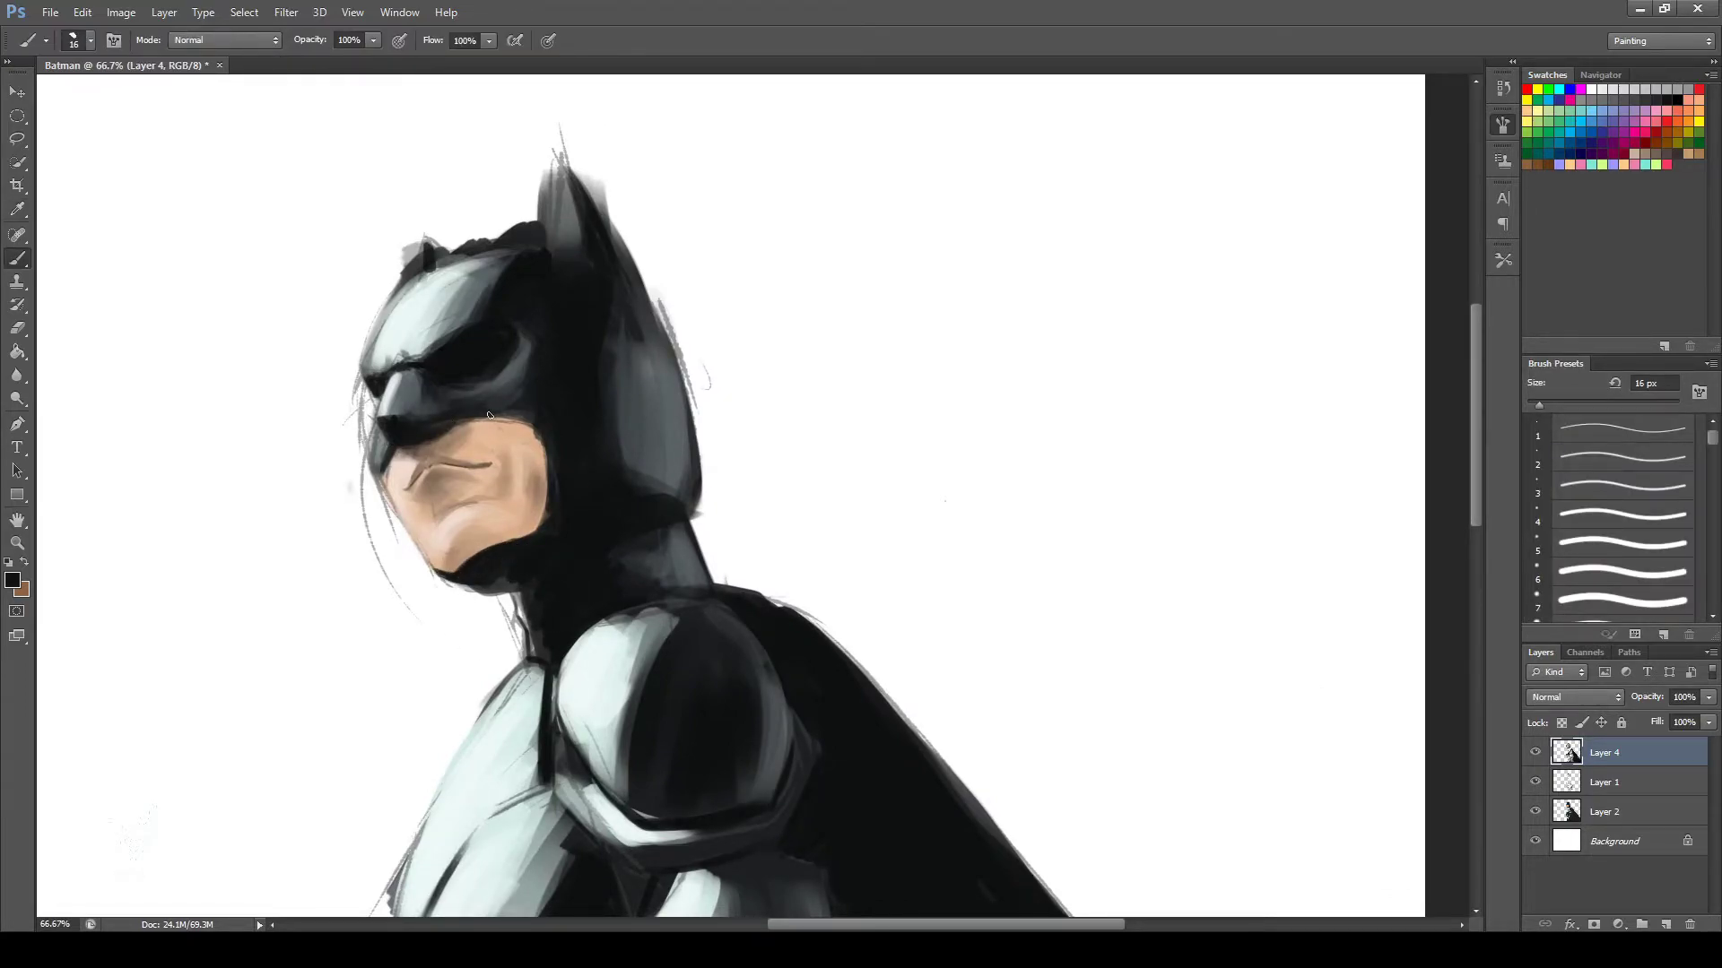
scroll(500, 589, "down", 1)
scroll(499, 589, "down", 1)
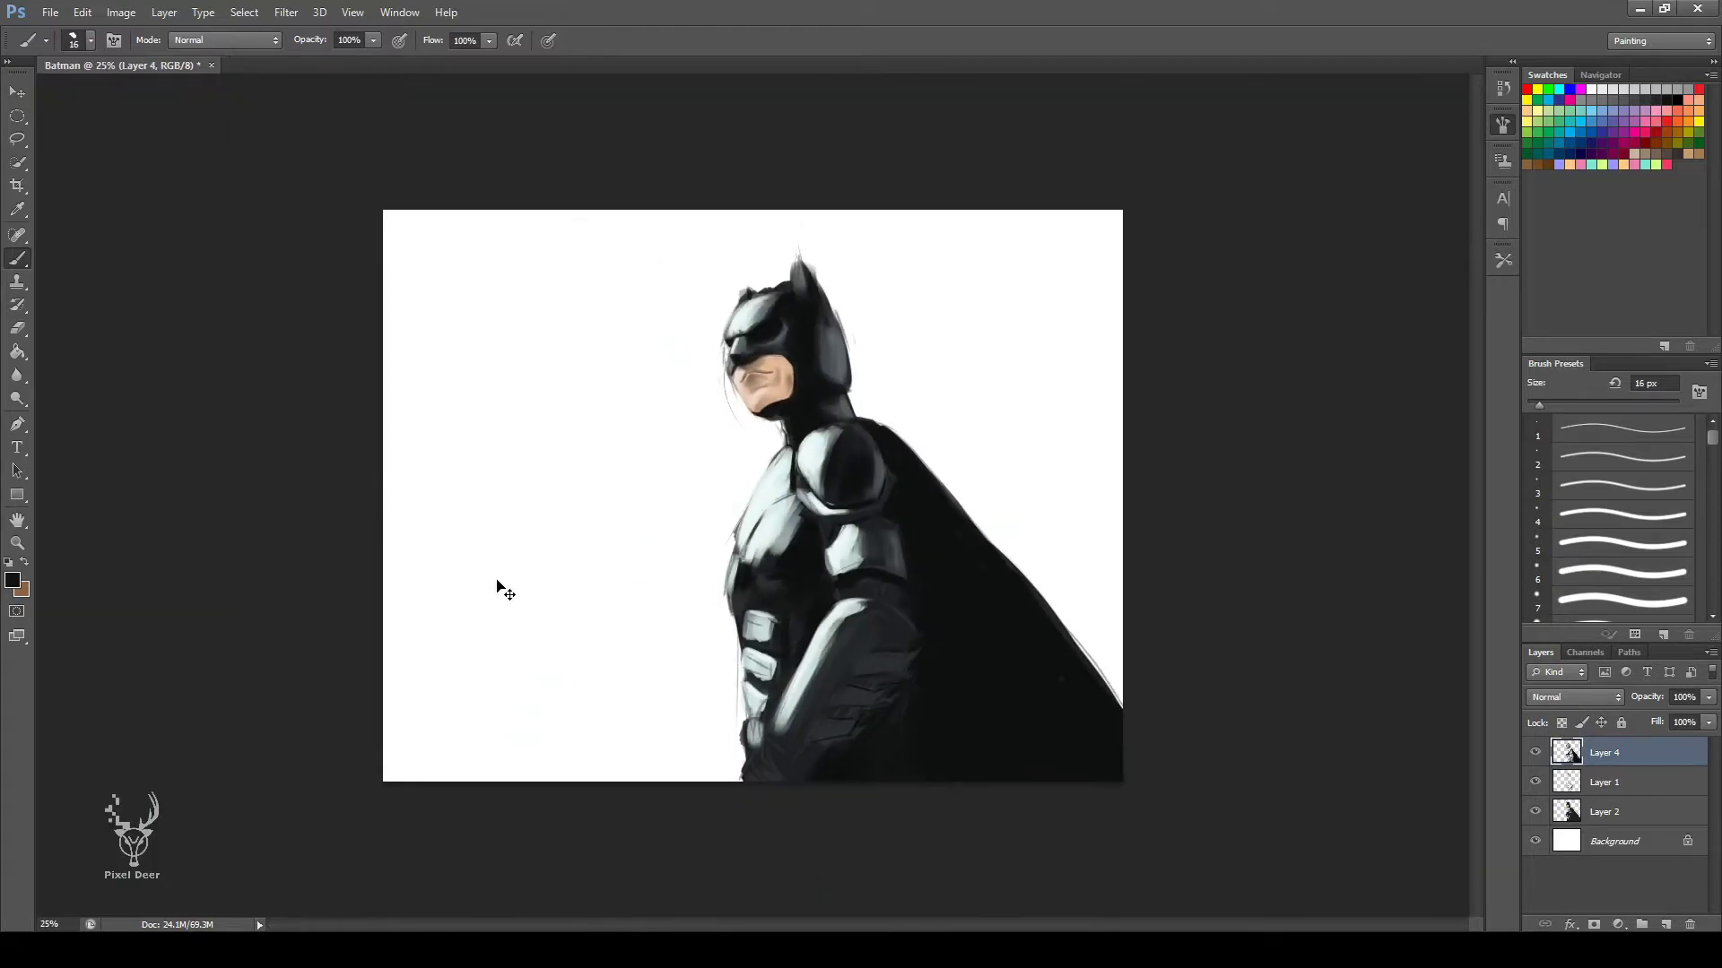
scroll(495, 581, "up", 2)
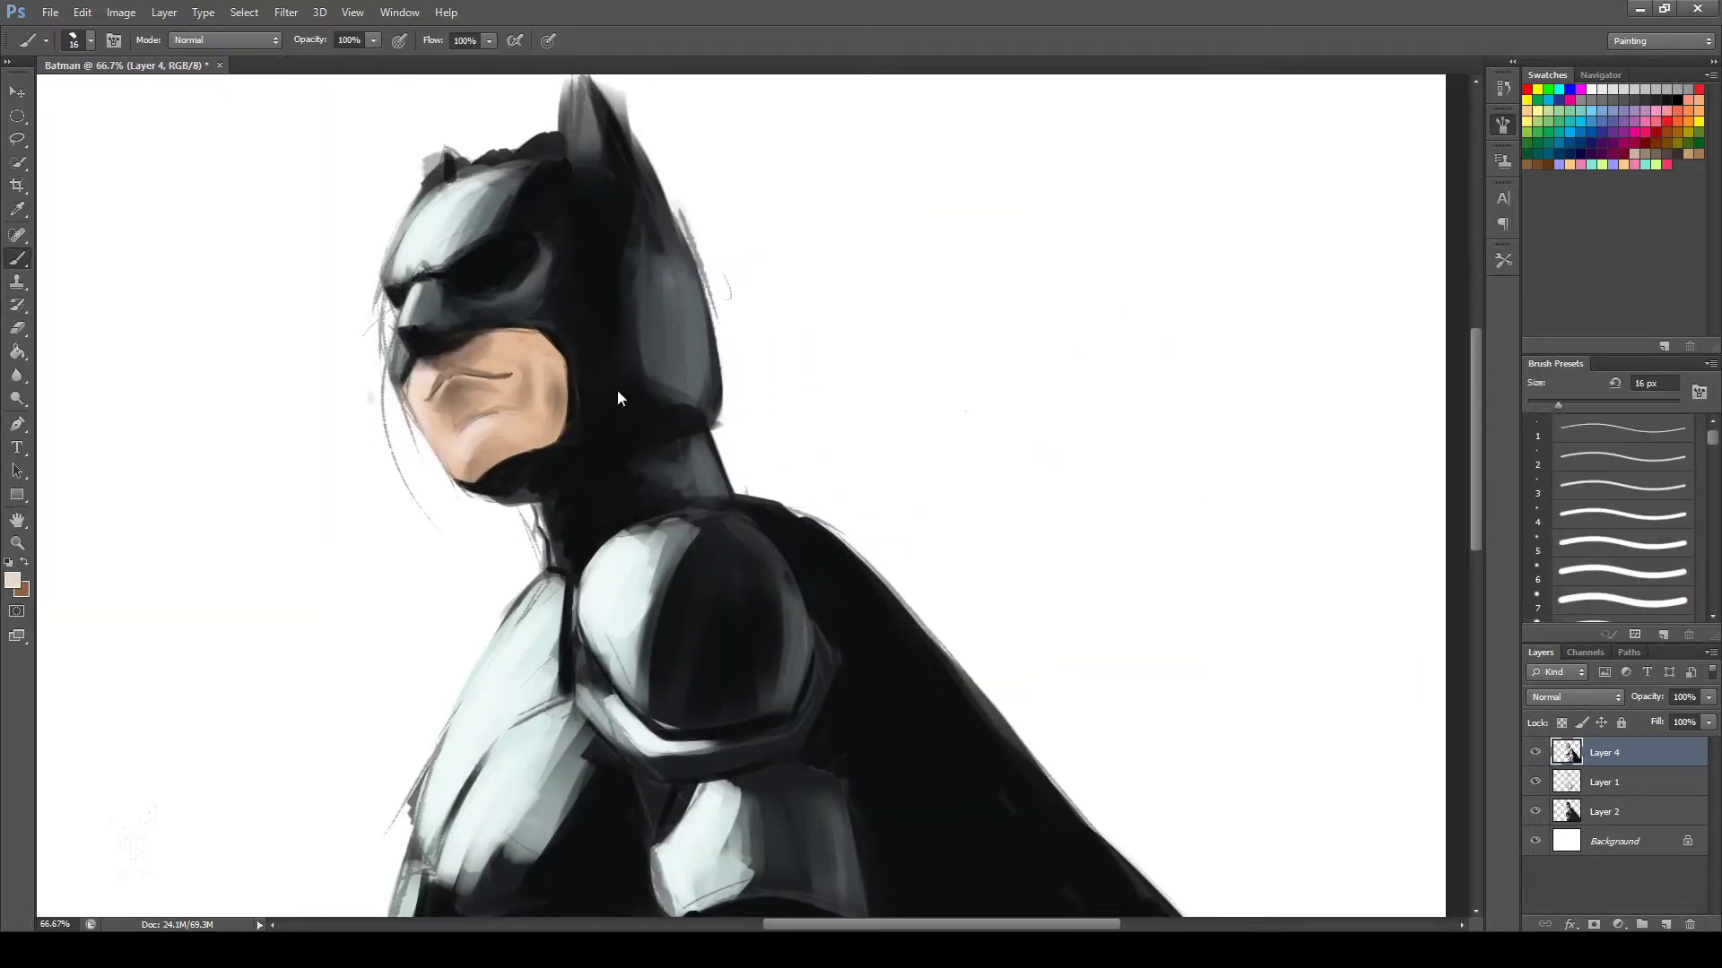
left_click(560, 347, "alt")
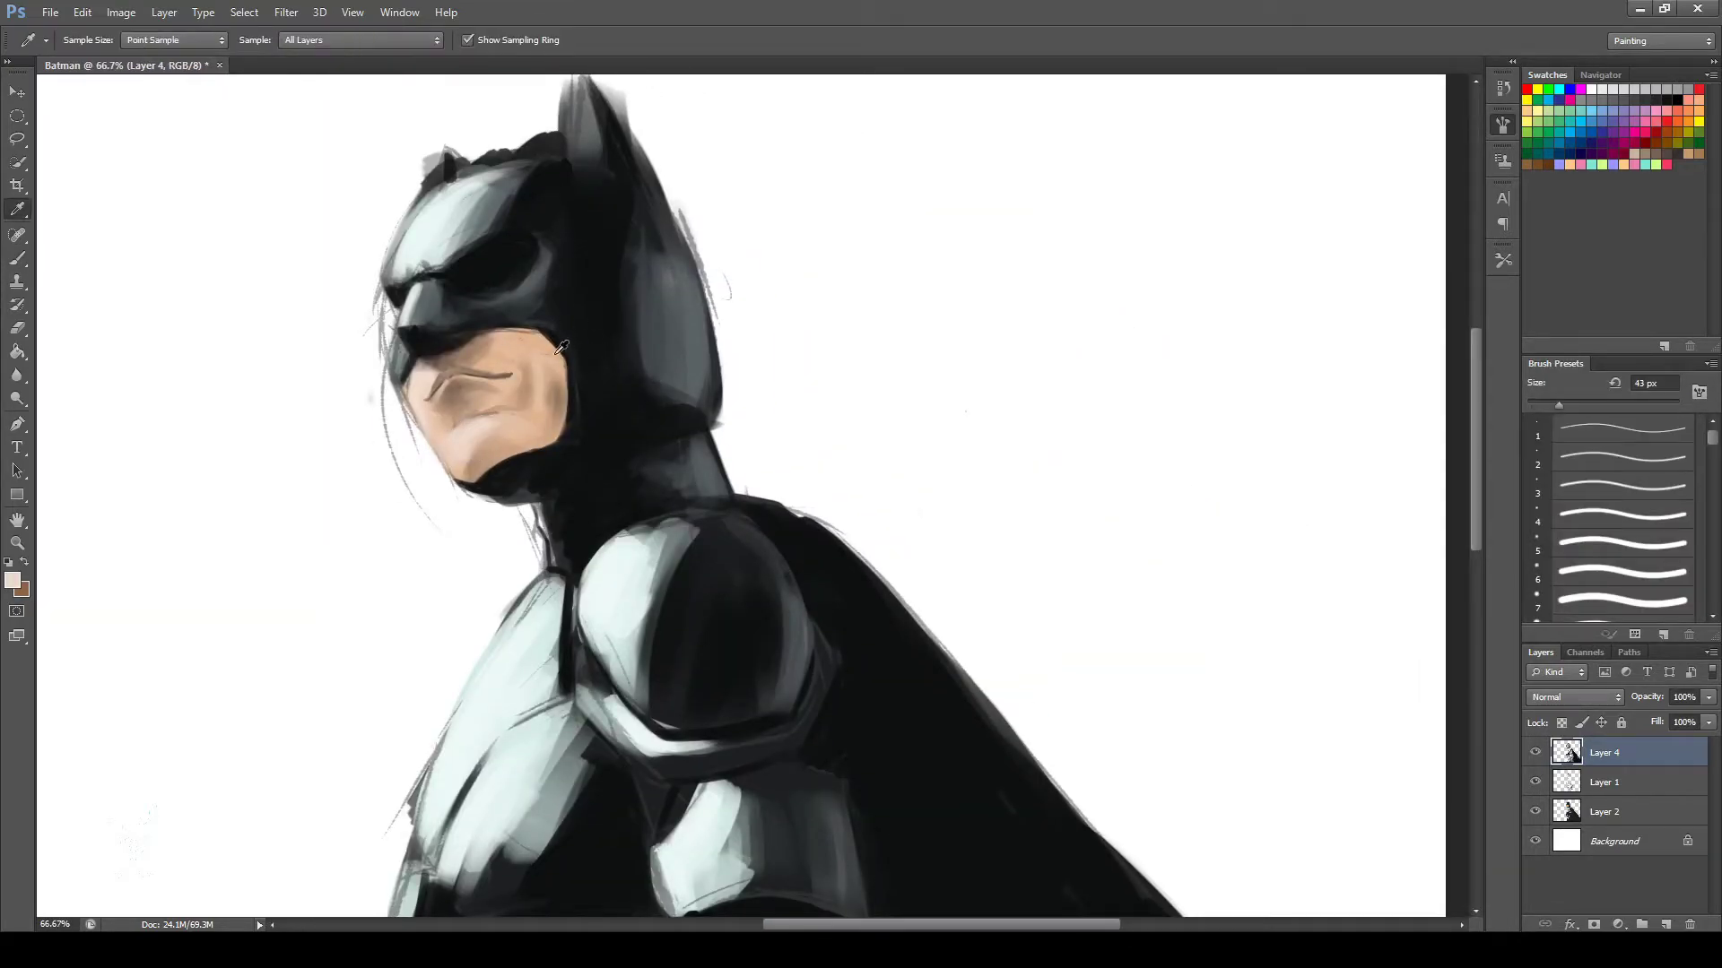
left_click(504, 423, "alt")
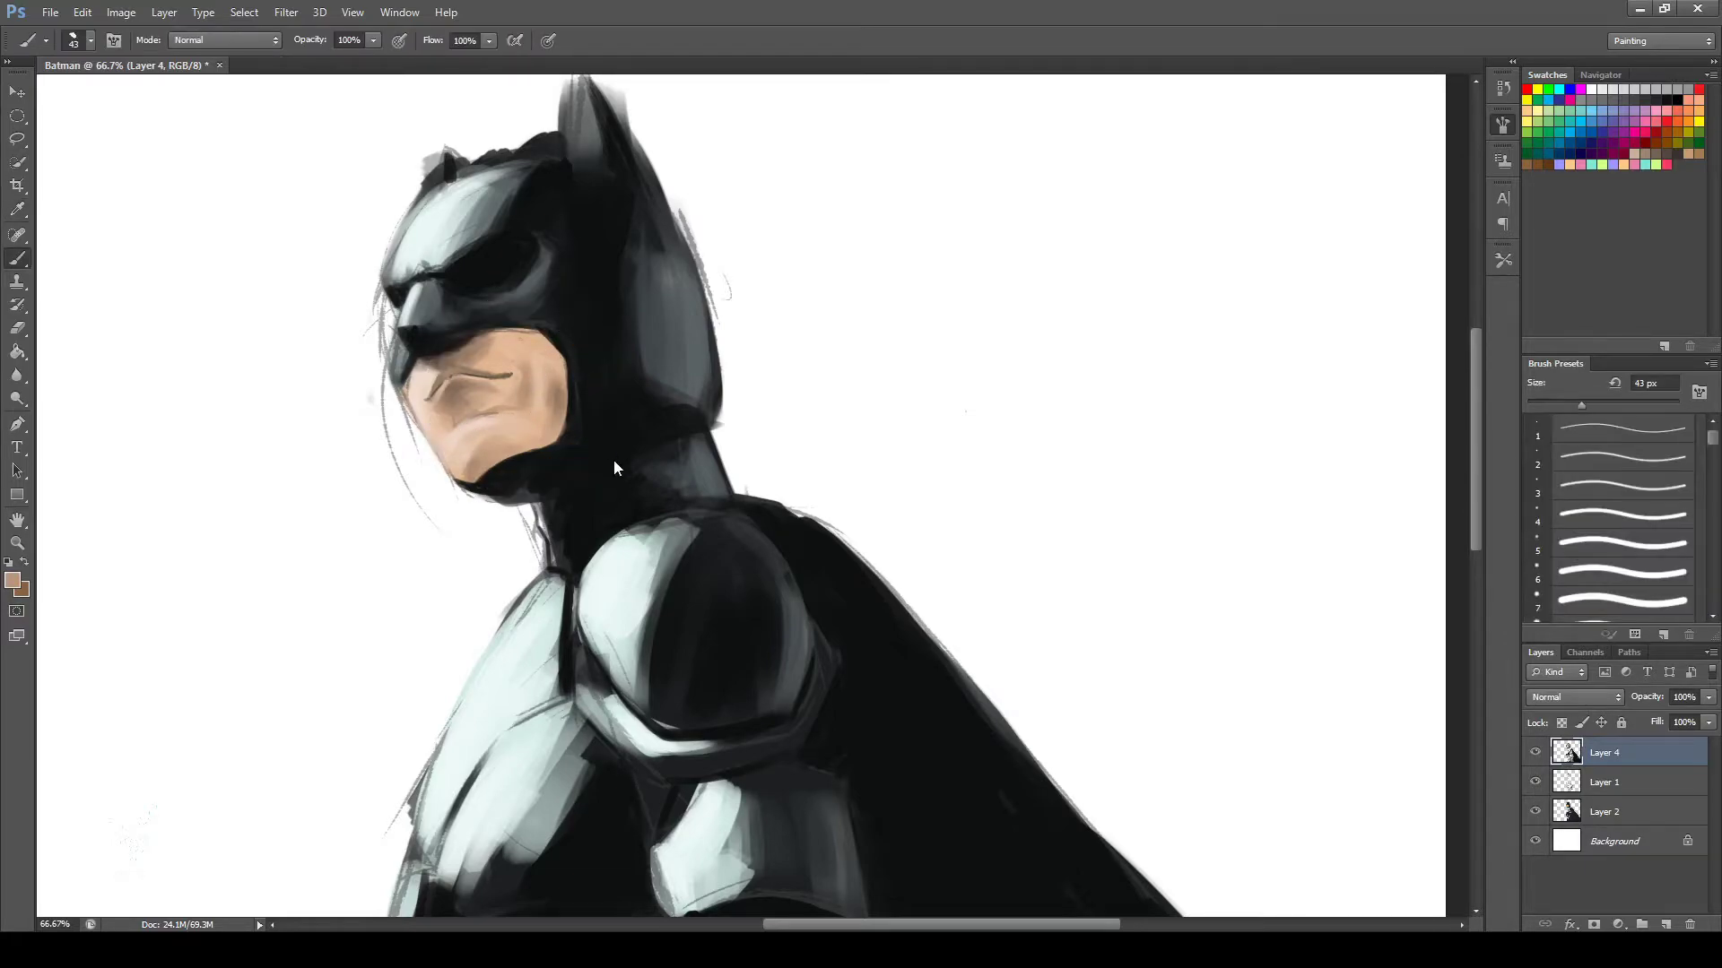
key("bracketright")
key("bracketright")
key("bracketright")
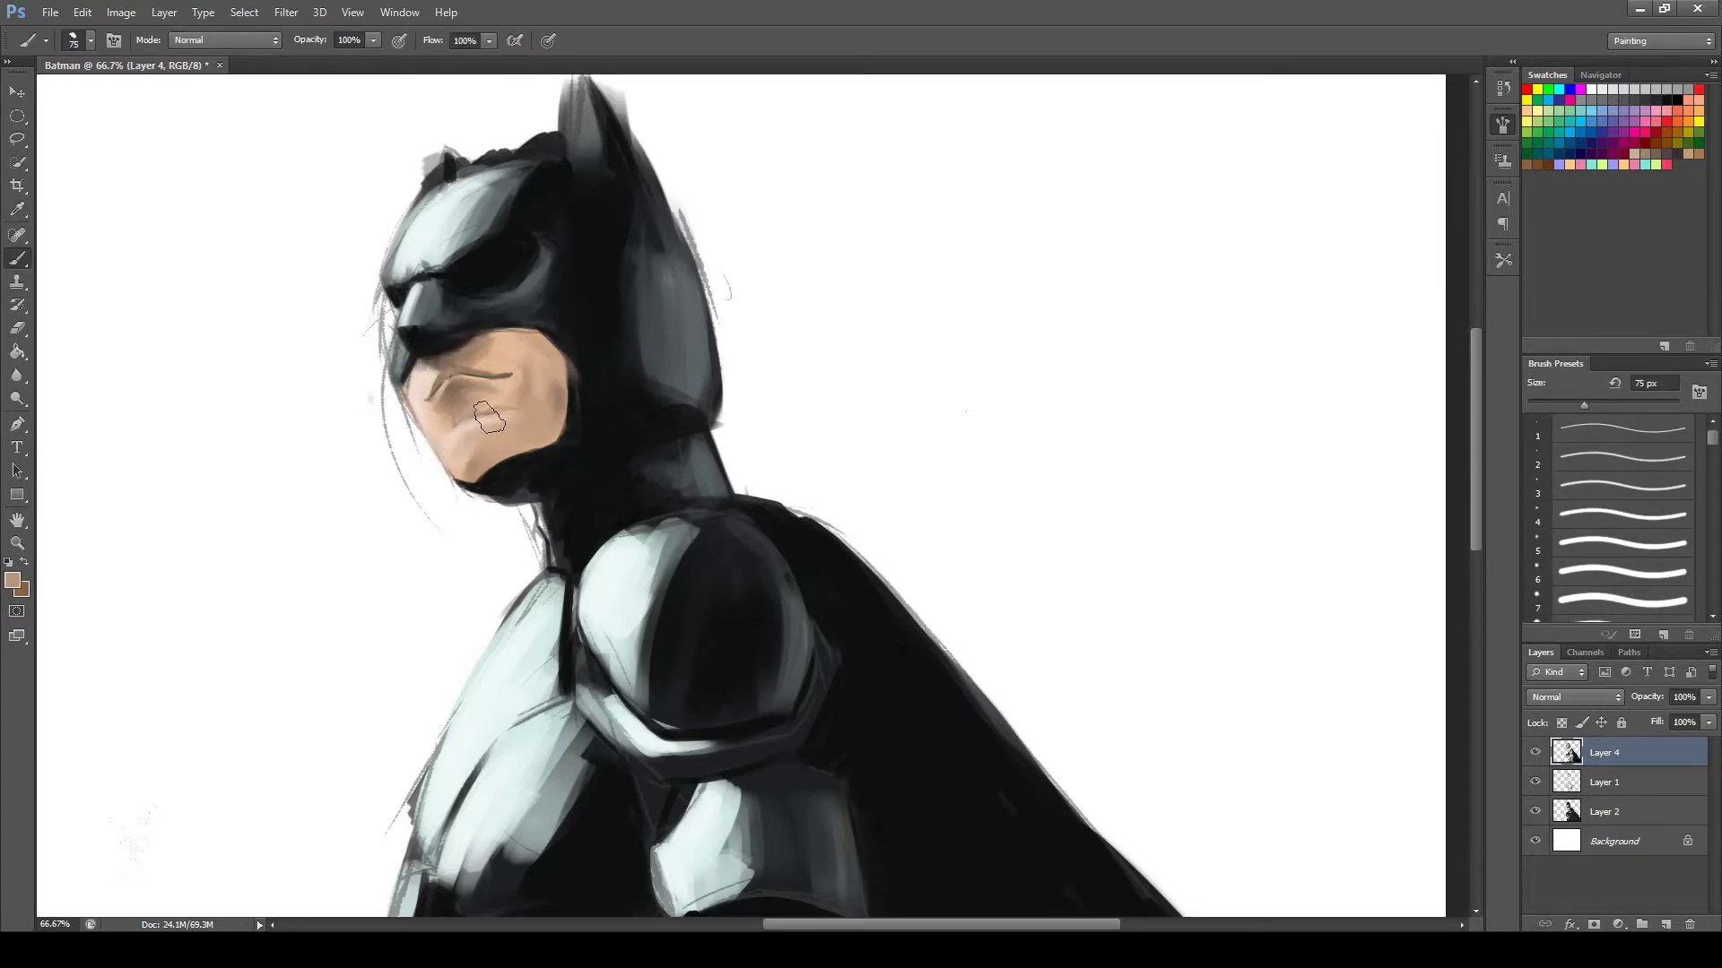
key("ctrl+minus")
key("ctrl+minus")
key("ctrl+plus")
key("ctrl+plus")
key("ctrl+plus")
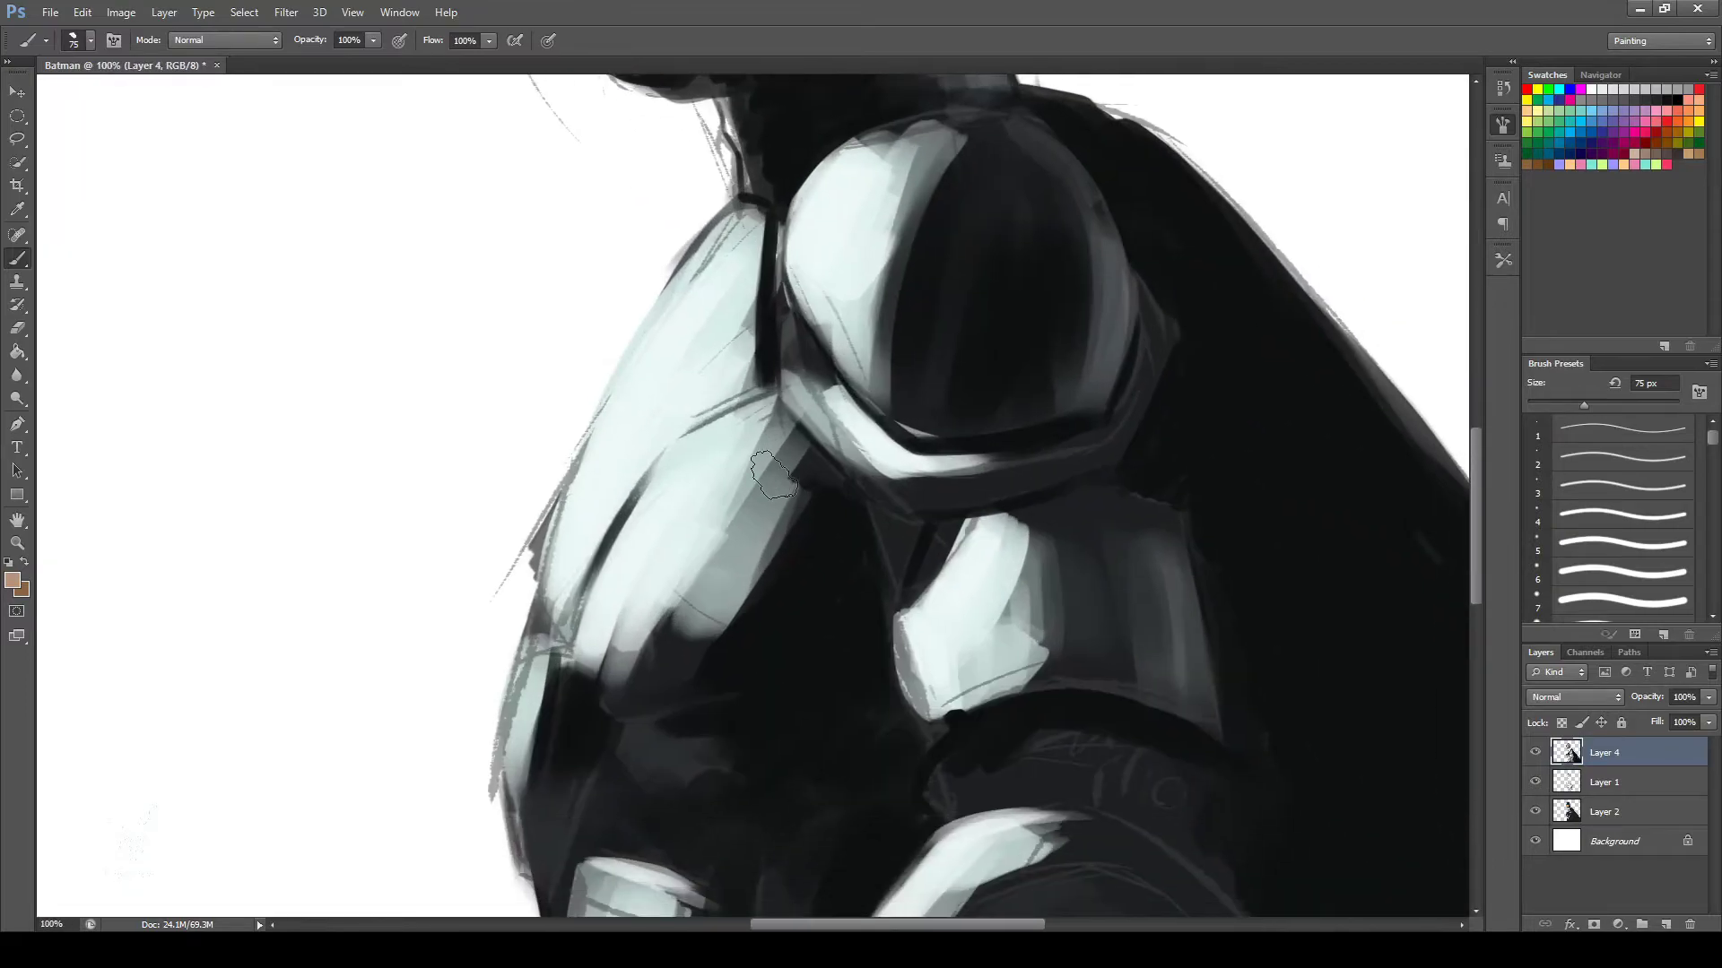
Sample the arm's grey-blue and set Layer 1 opacity to 36%.
left_click(726, 357, "alt")
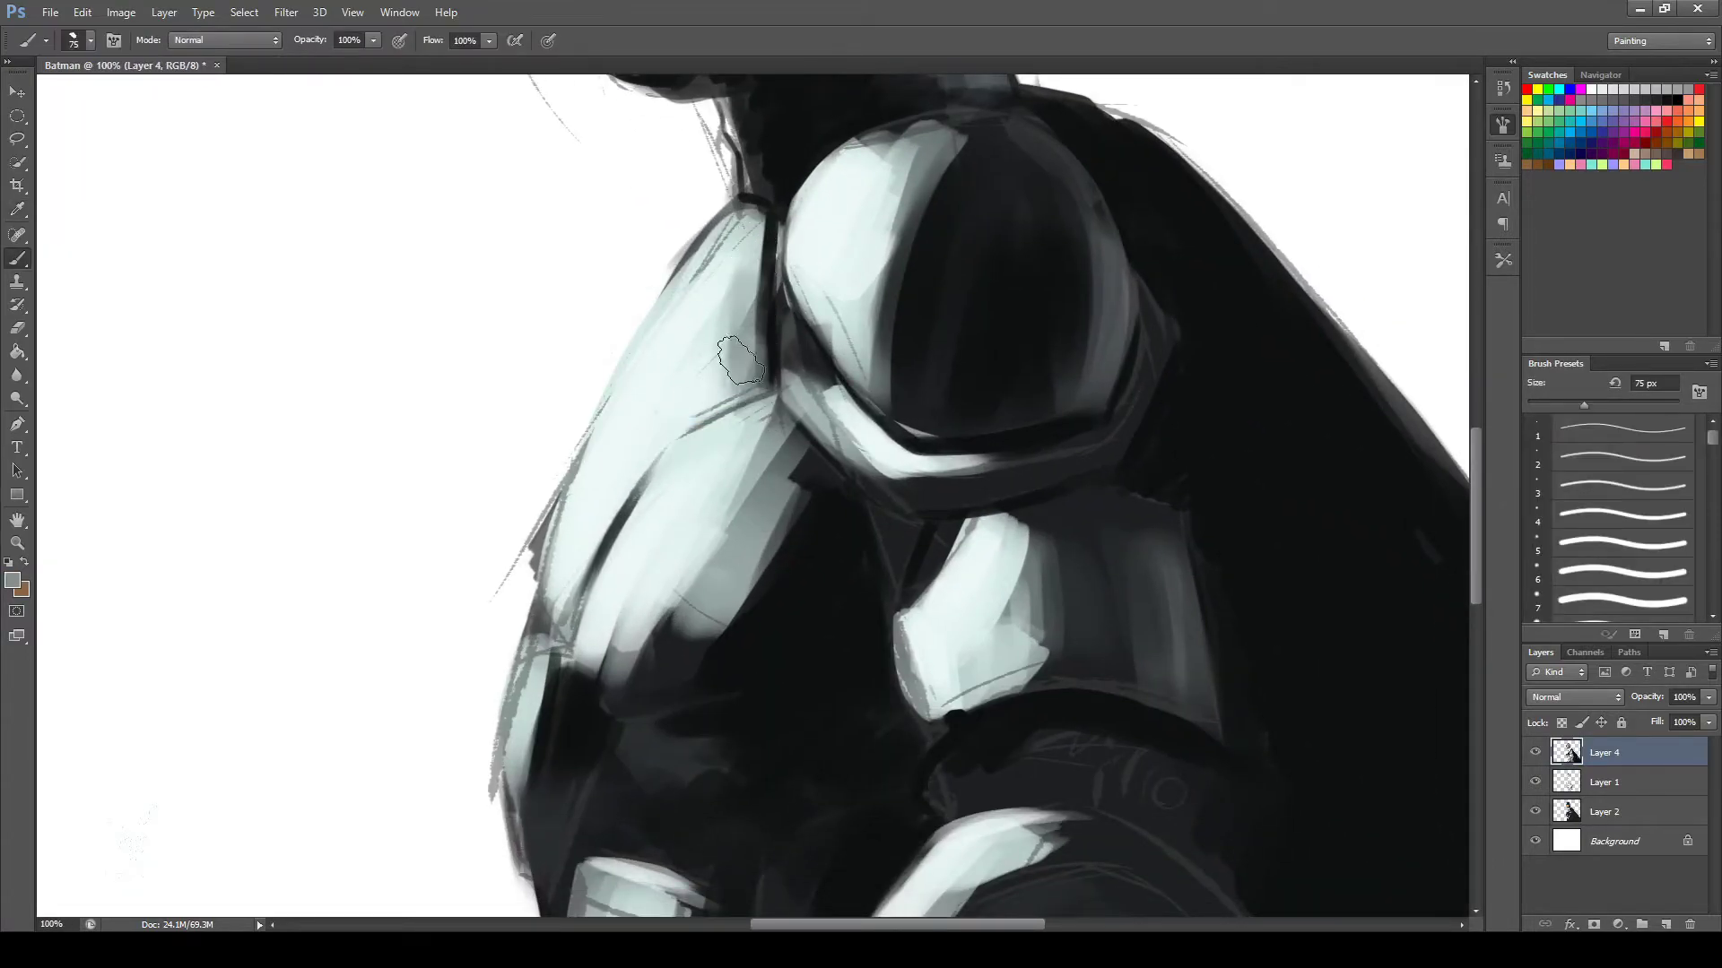
left_click_drag(1028, 766, 911, 654)
left_click(1614, 782)
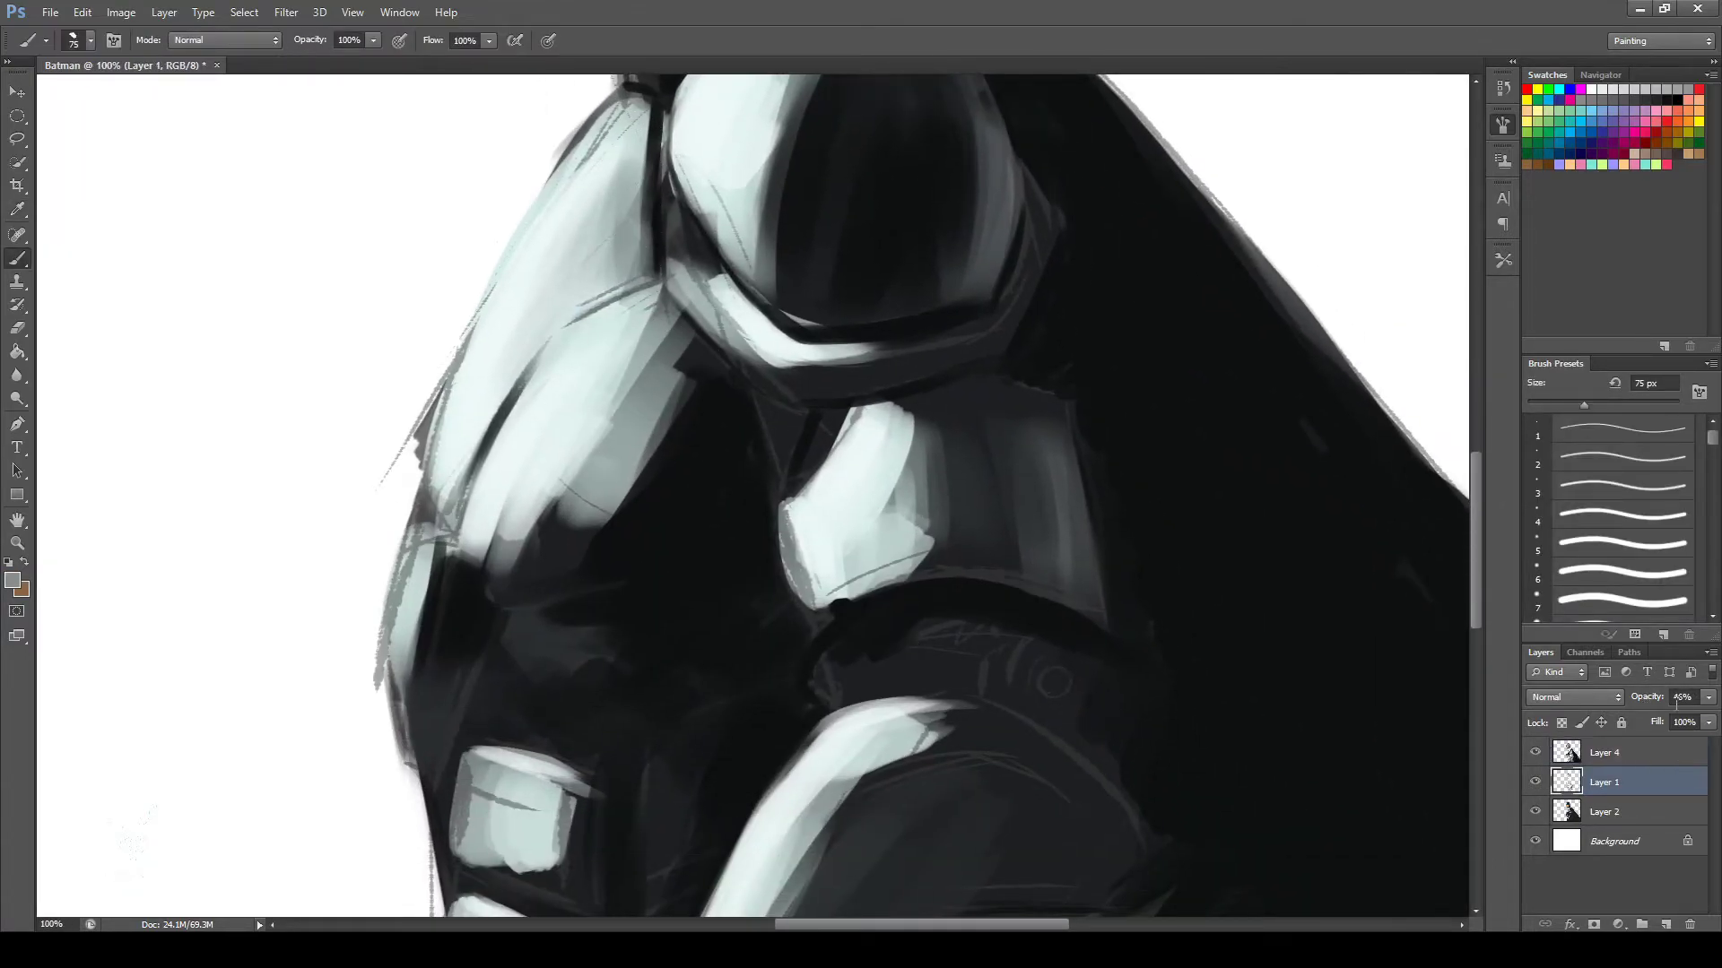
double_click(1682, 696)
type("36")
key("Return")
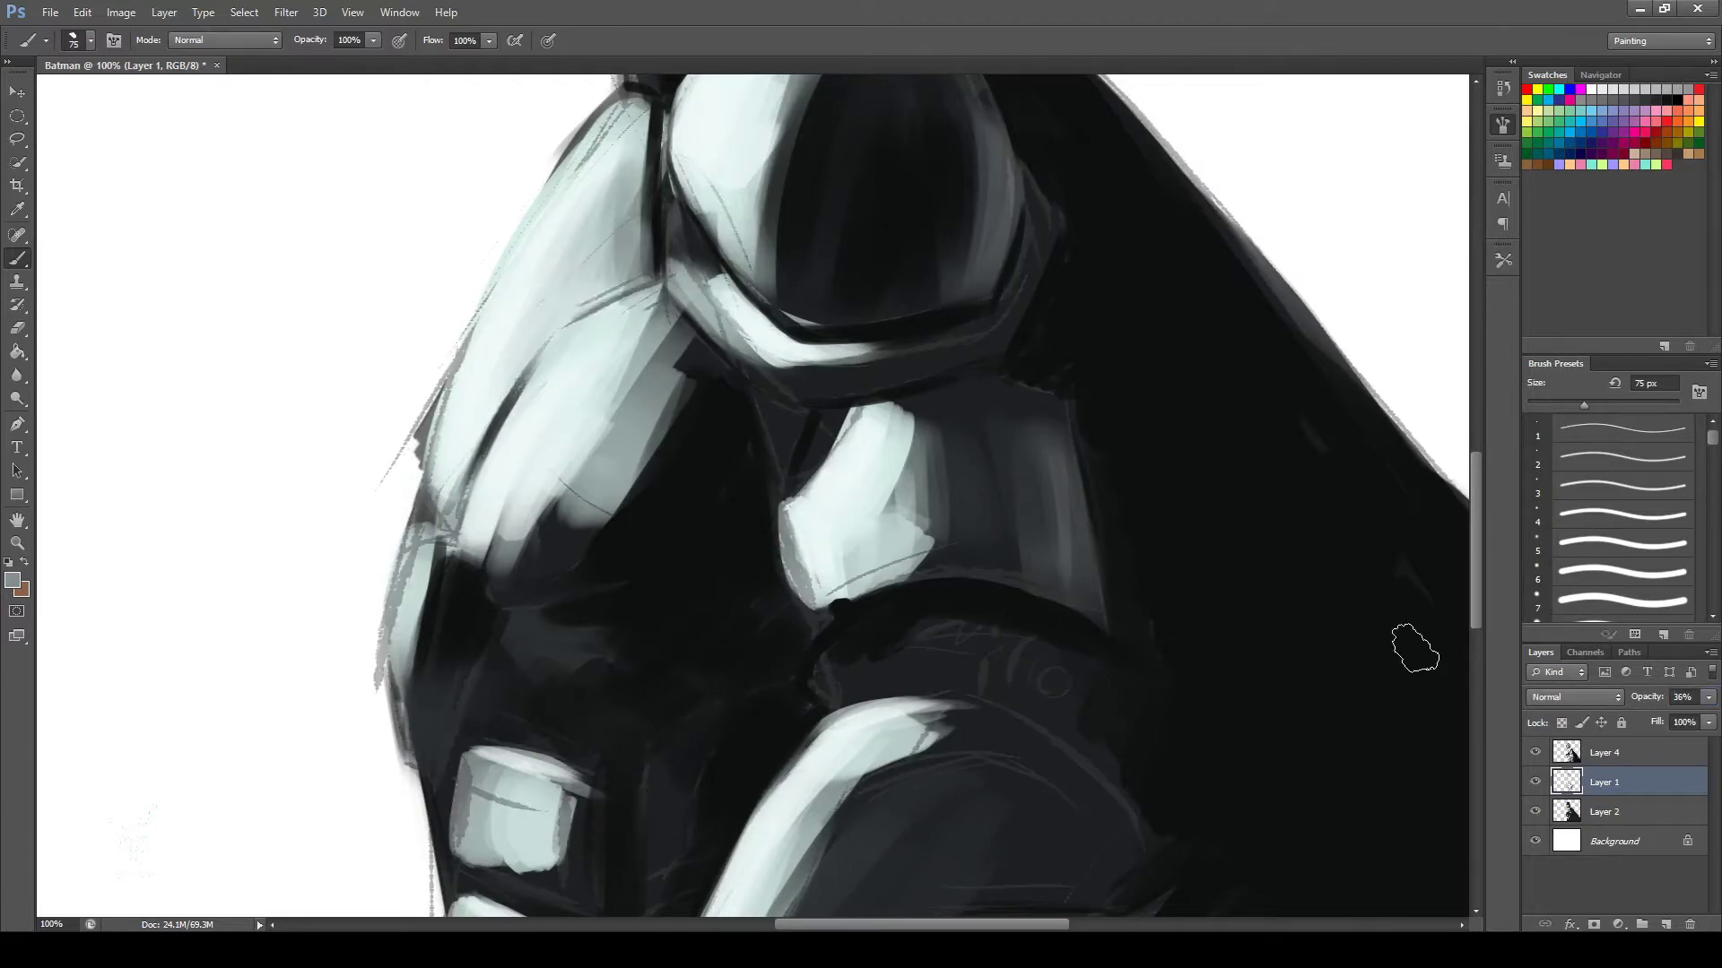
Shade the upper-arm highlight darker on Layer 4 with a sampled dark arm colour.
key("alt+bracketright")
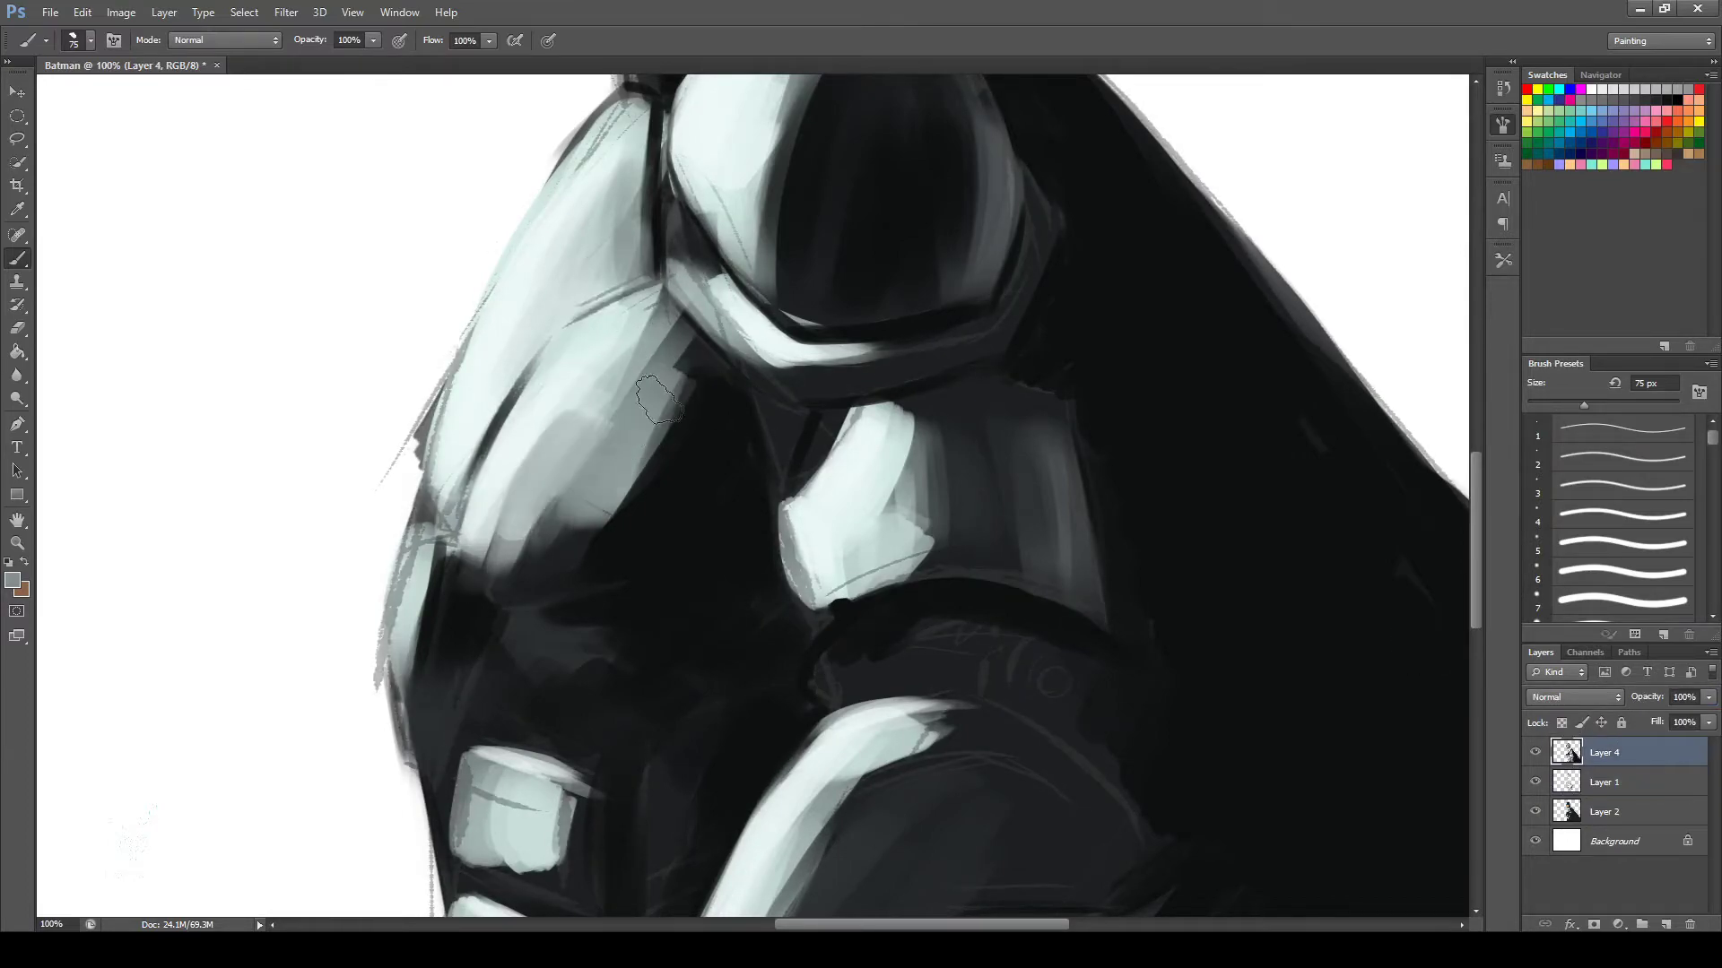
left_click(569, 546, "alt")
mouse_move(703, 384)
left_mouse_down()
mouse_move(569, 558)
mouse_move(596, 421)
mouse_move(556, 530)
left_mouse_up()
left_click_drag(668, 300, 574, 430)
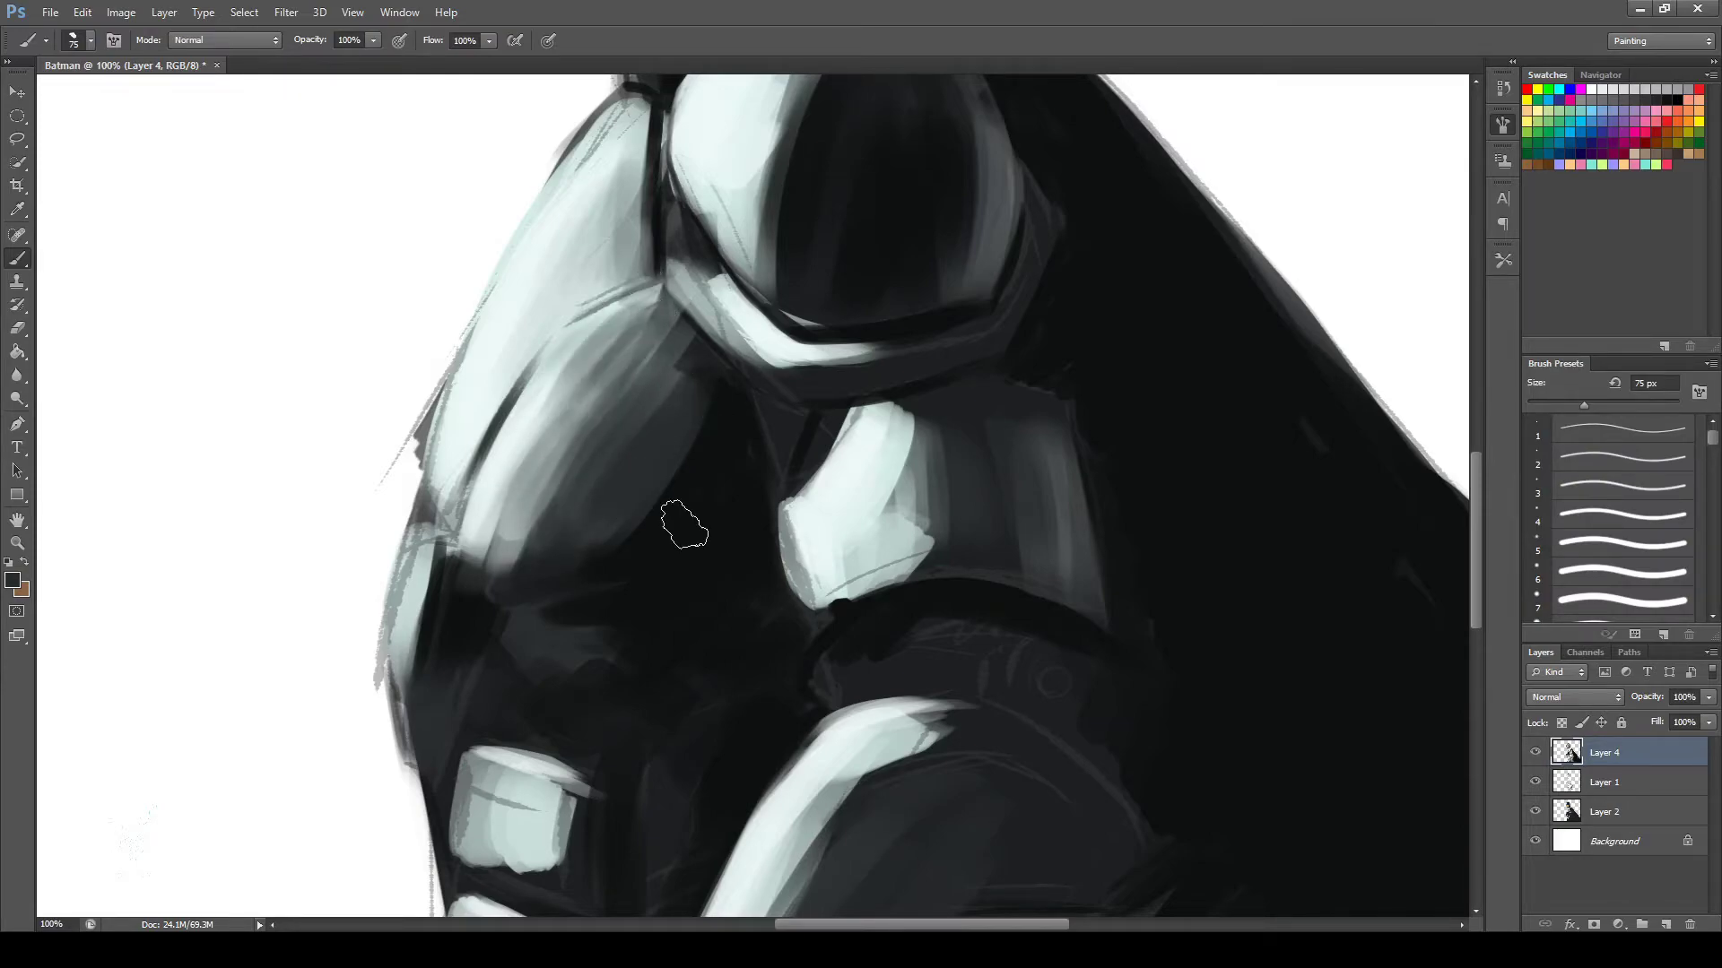
left_click_drag(723, 388, 583, 538)
left_click_drag(681, 287, 556, 511)
left_click_drag(646, 341, 500, 522)
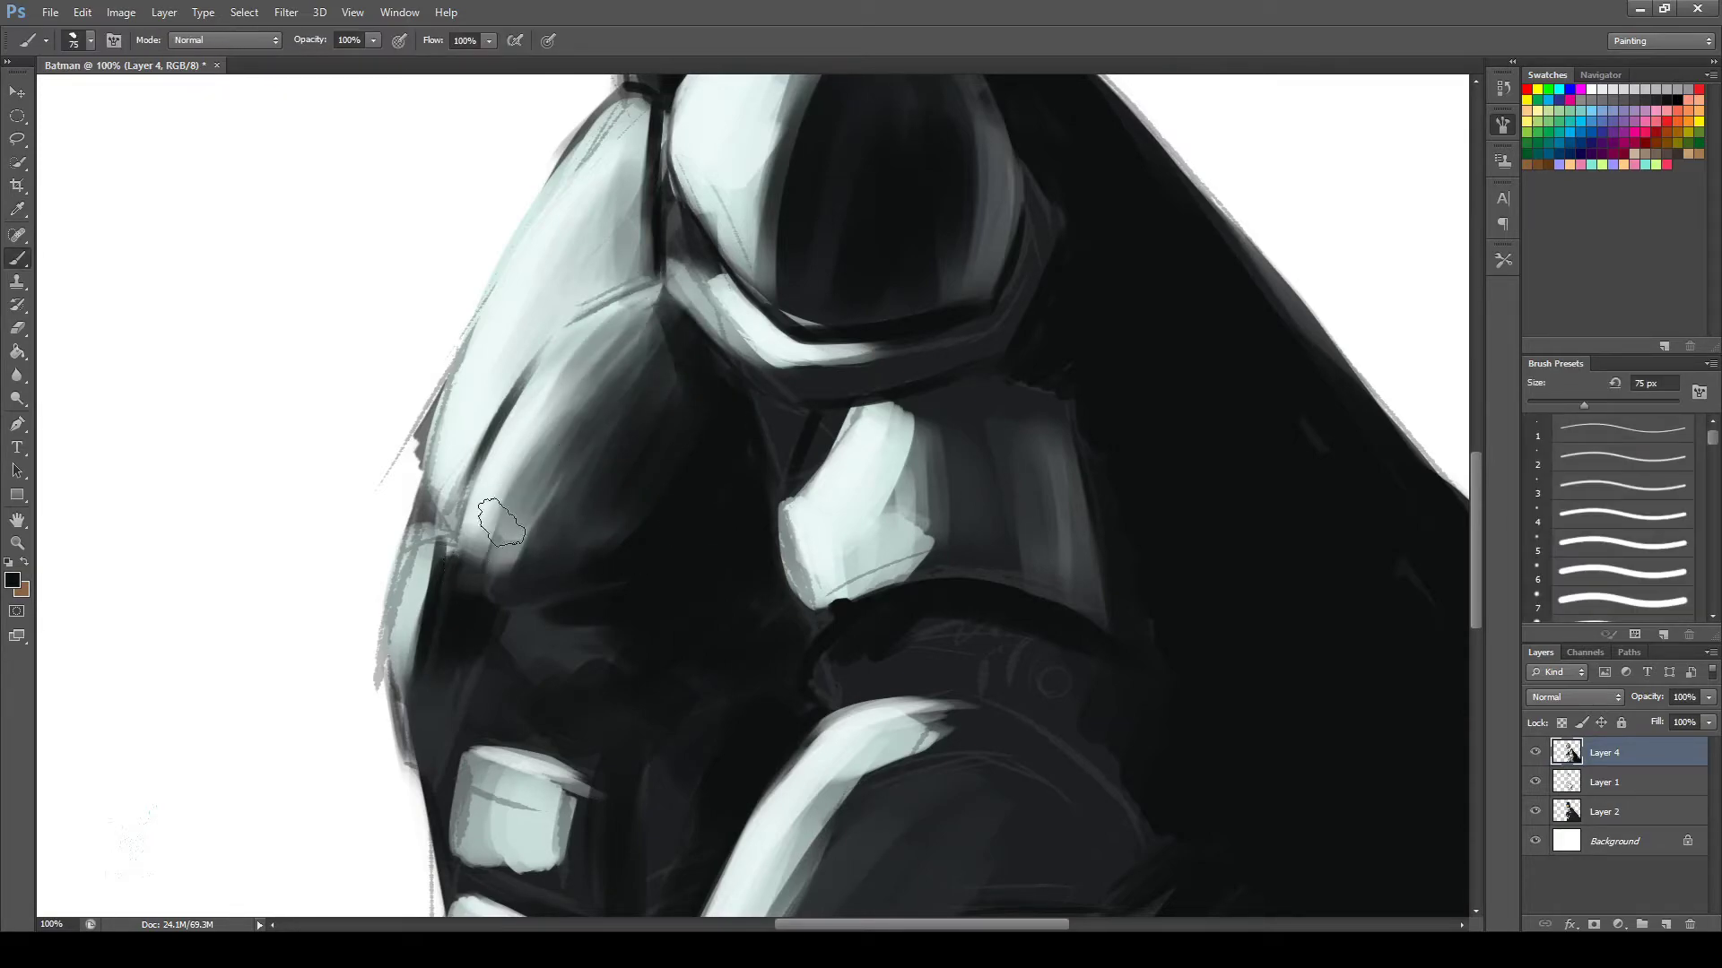
left_click_drag(700, 664, 503, 269)
key("i")
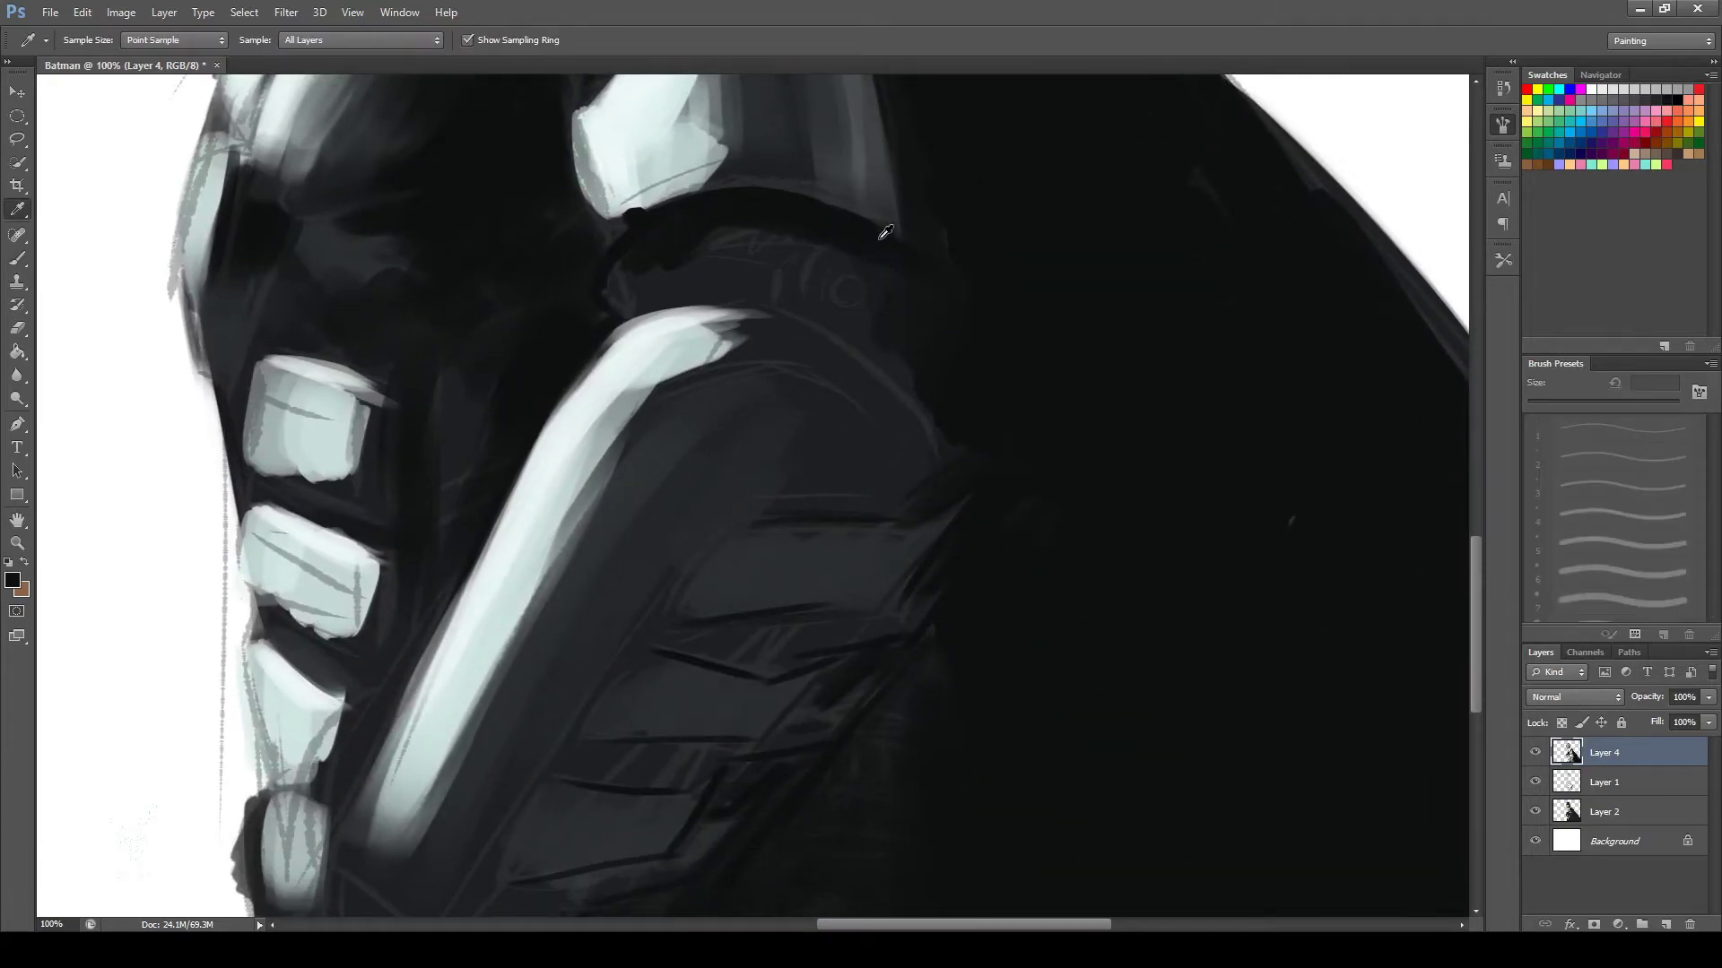
scroll(816, 487, "down", 1)
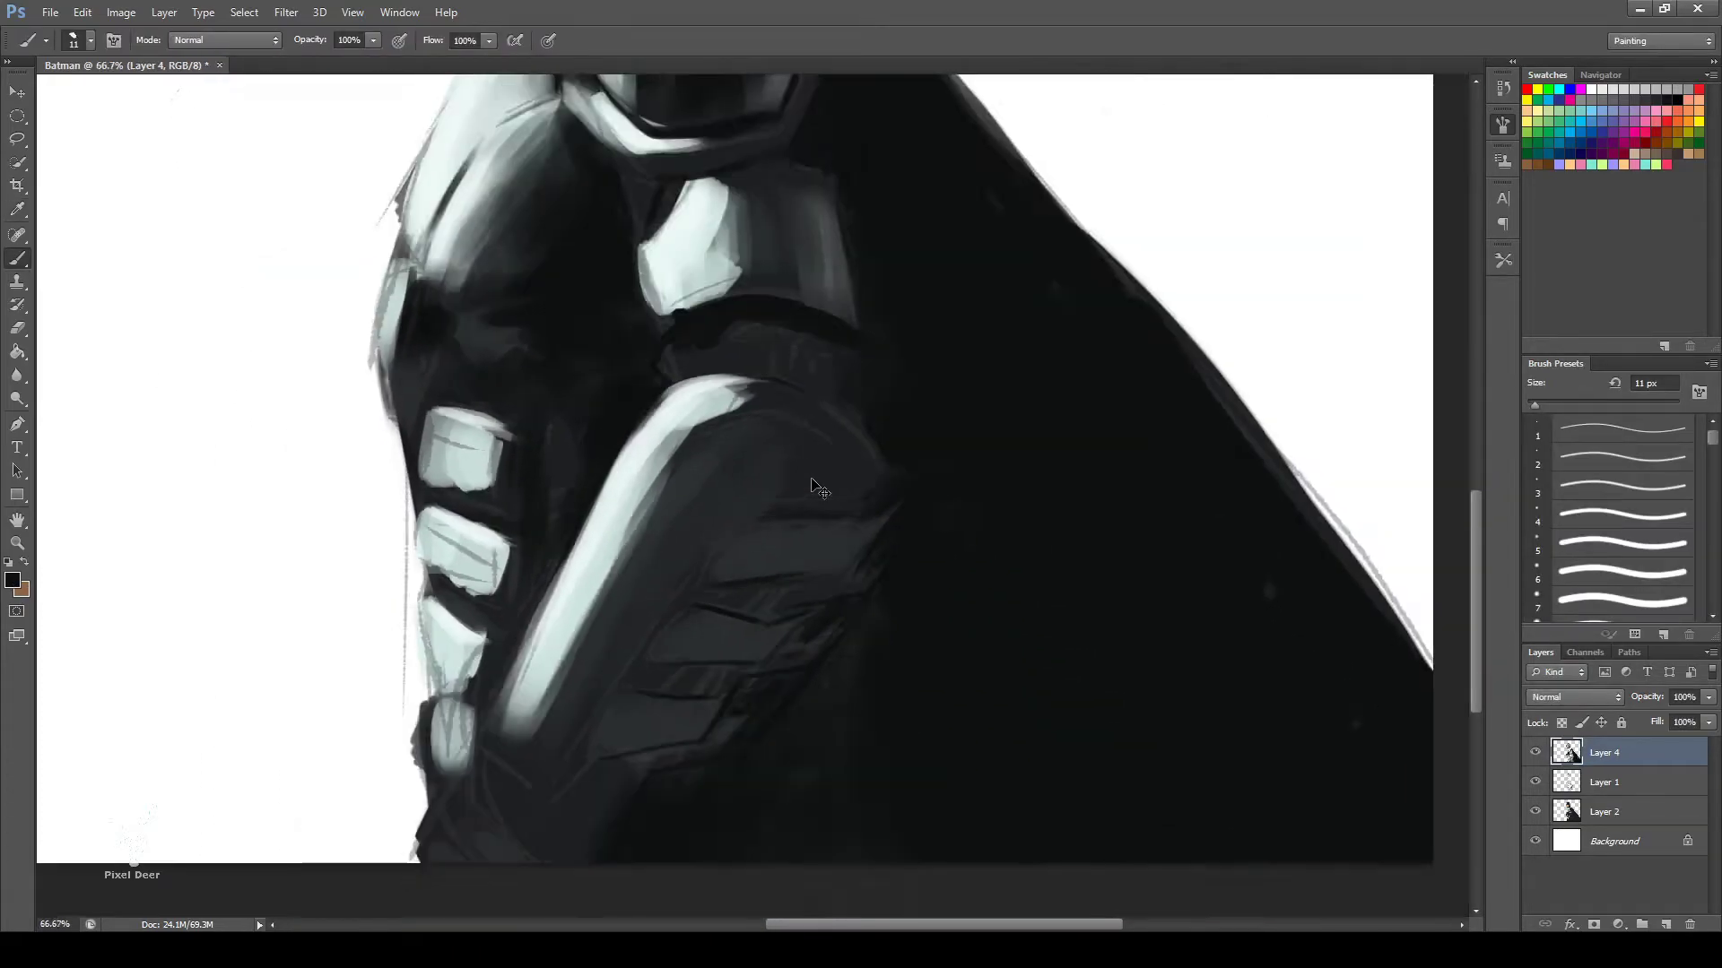
scroll(816, 487, "up", 5)
scroll(628, 404, "up", 5)
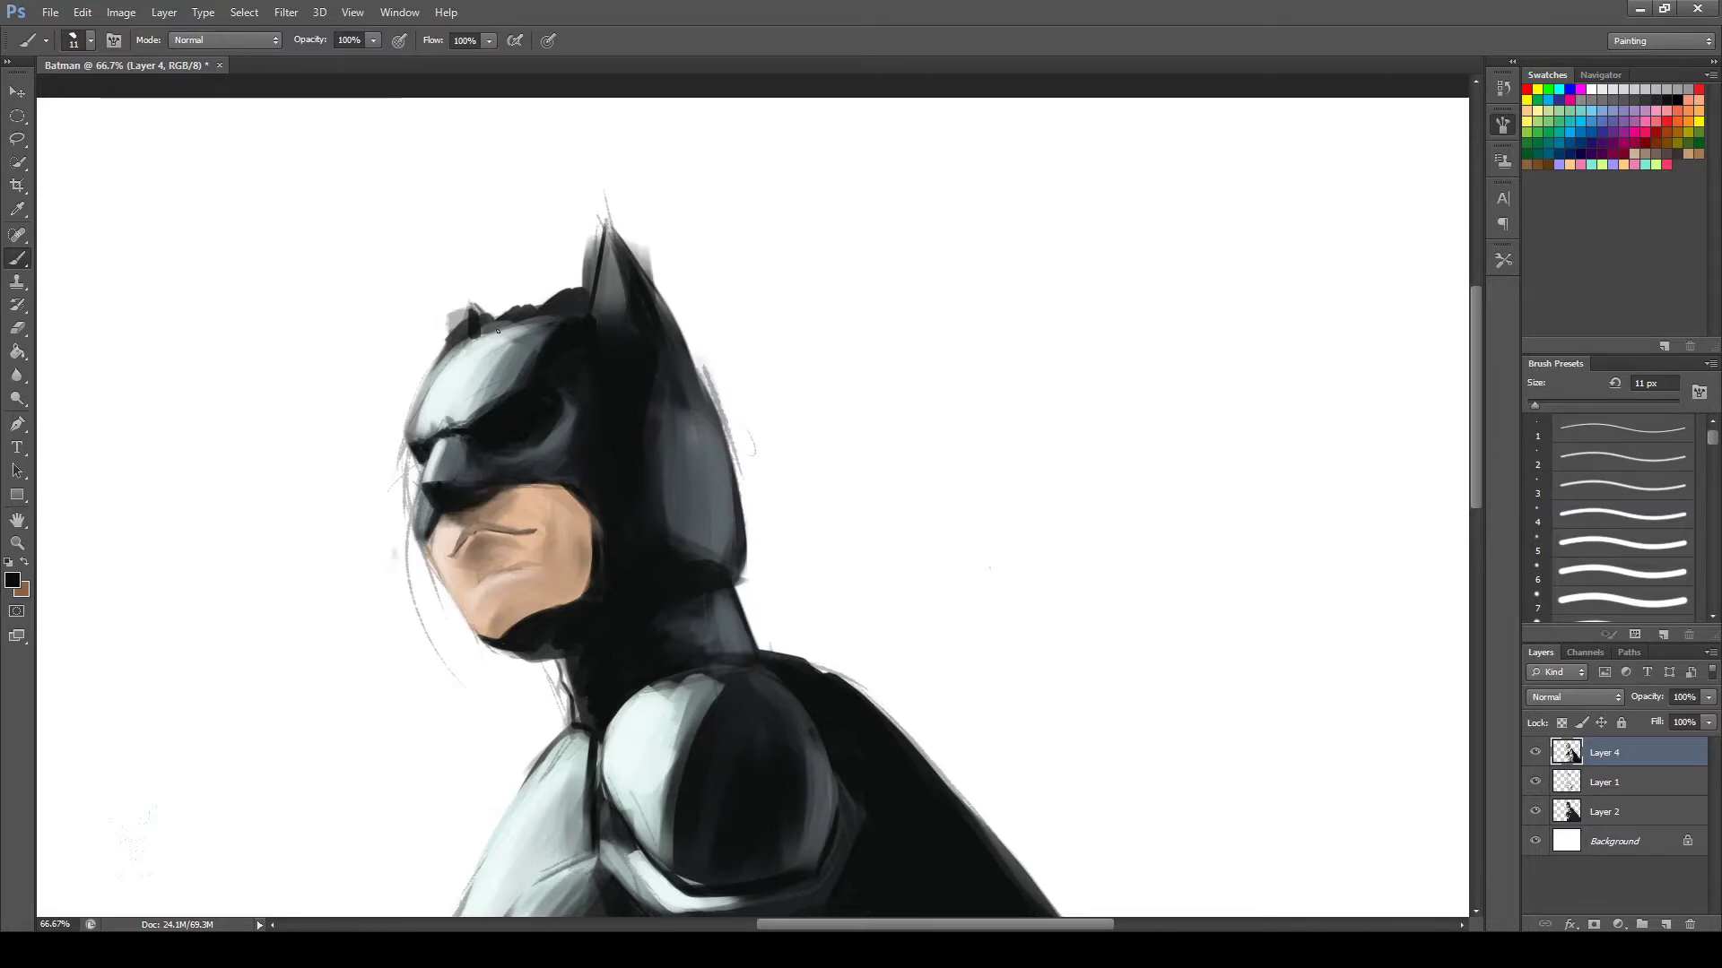
Erase the stray strokes at the ear tops on Layer 2.
key("e")
key("alt+bracketleft")
key("alt+bracketleft")
left_click_drag(592, 237, 587, 305)
mouse_move(477, 296)
left_mouse_down()
mouse_move(531, 312)
mouse_move(577, 287)
mouse_move(444, 354)
mouse_move(408, 444)
left_mouse_up()
scroll(441, 429, "down", 5)
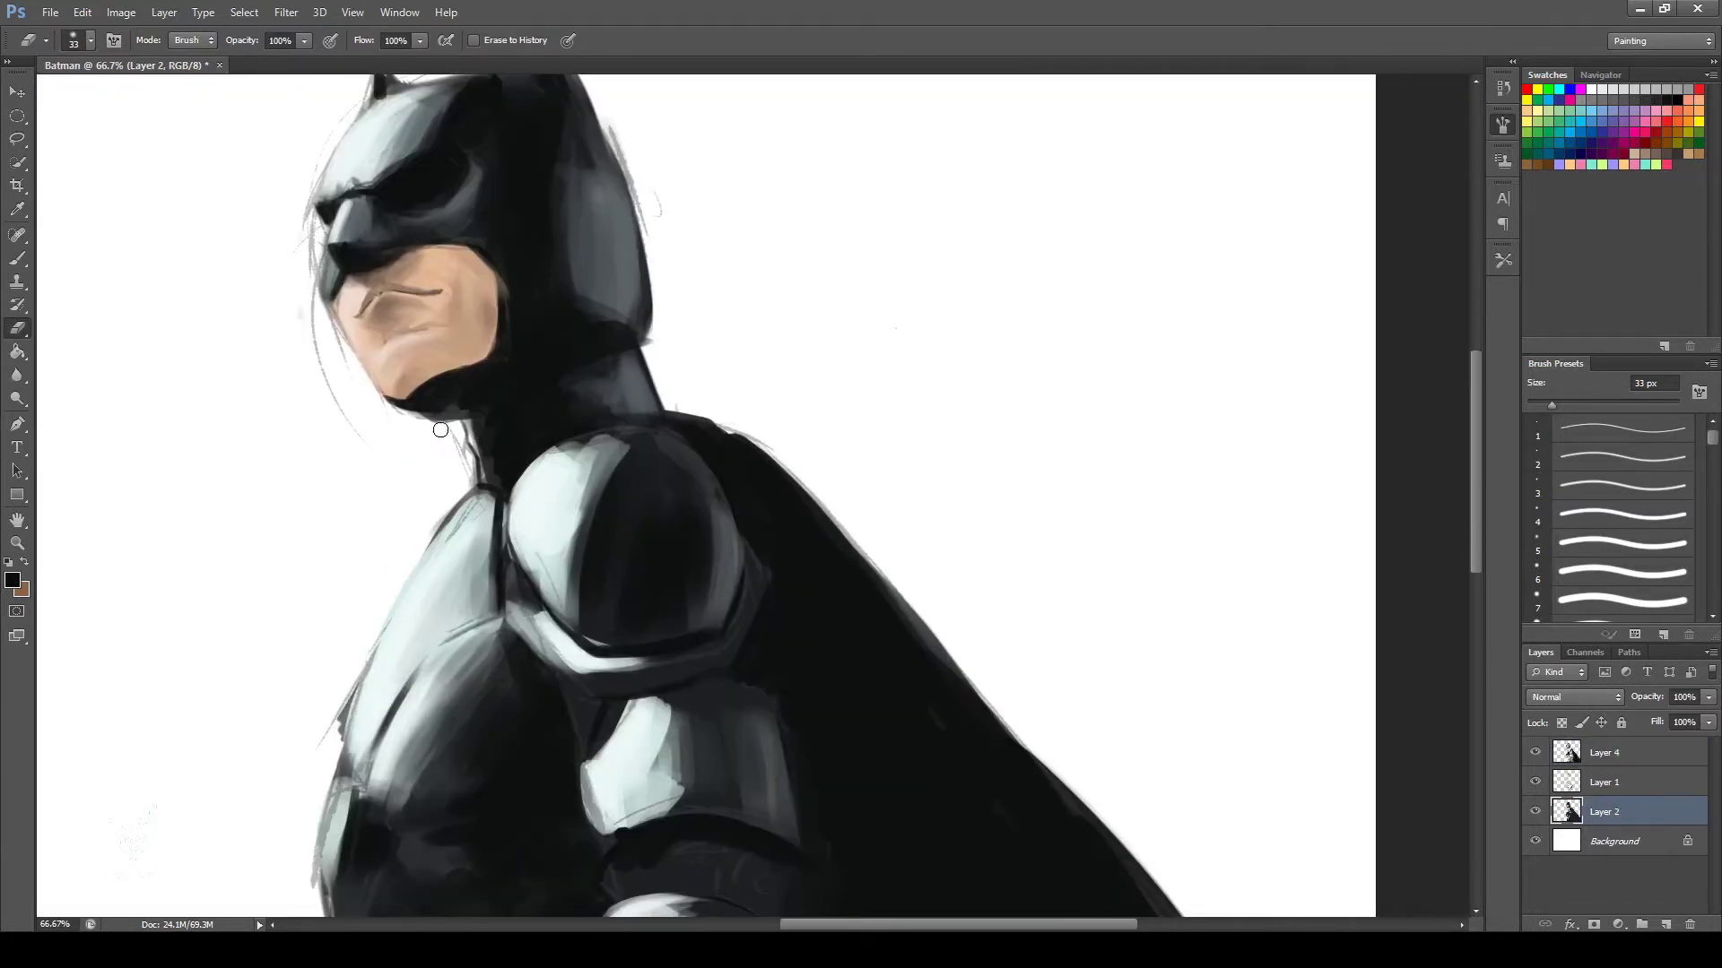
scroll(654, 239, "down", 5)
scroll(654, 239, "down", 5)
Merge Layers 4, 1 and 2 into Layer 4, then erase sketch lines by the face, chin and neck.
key("alt+shift+bracketright")
key("alt+shift+bracketright")
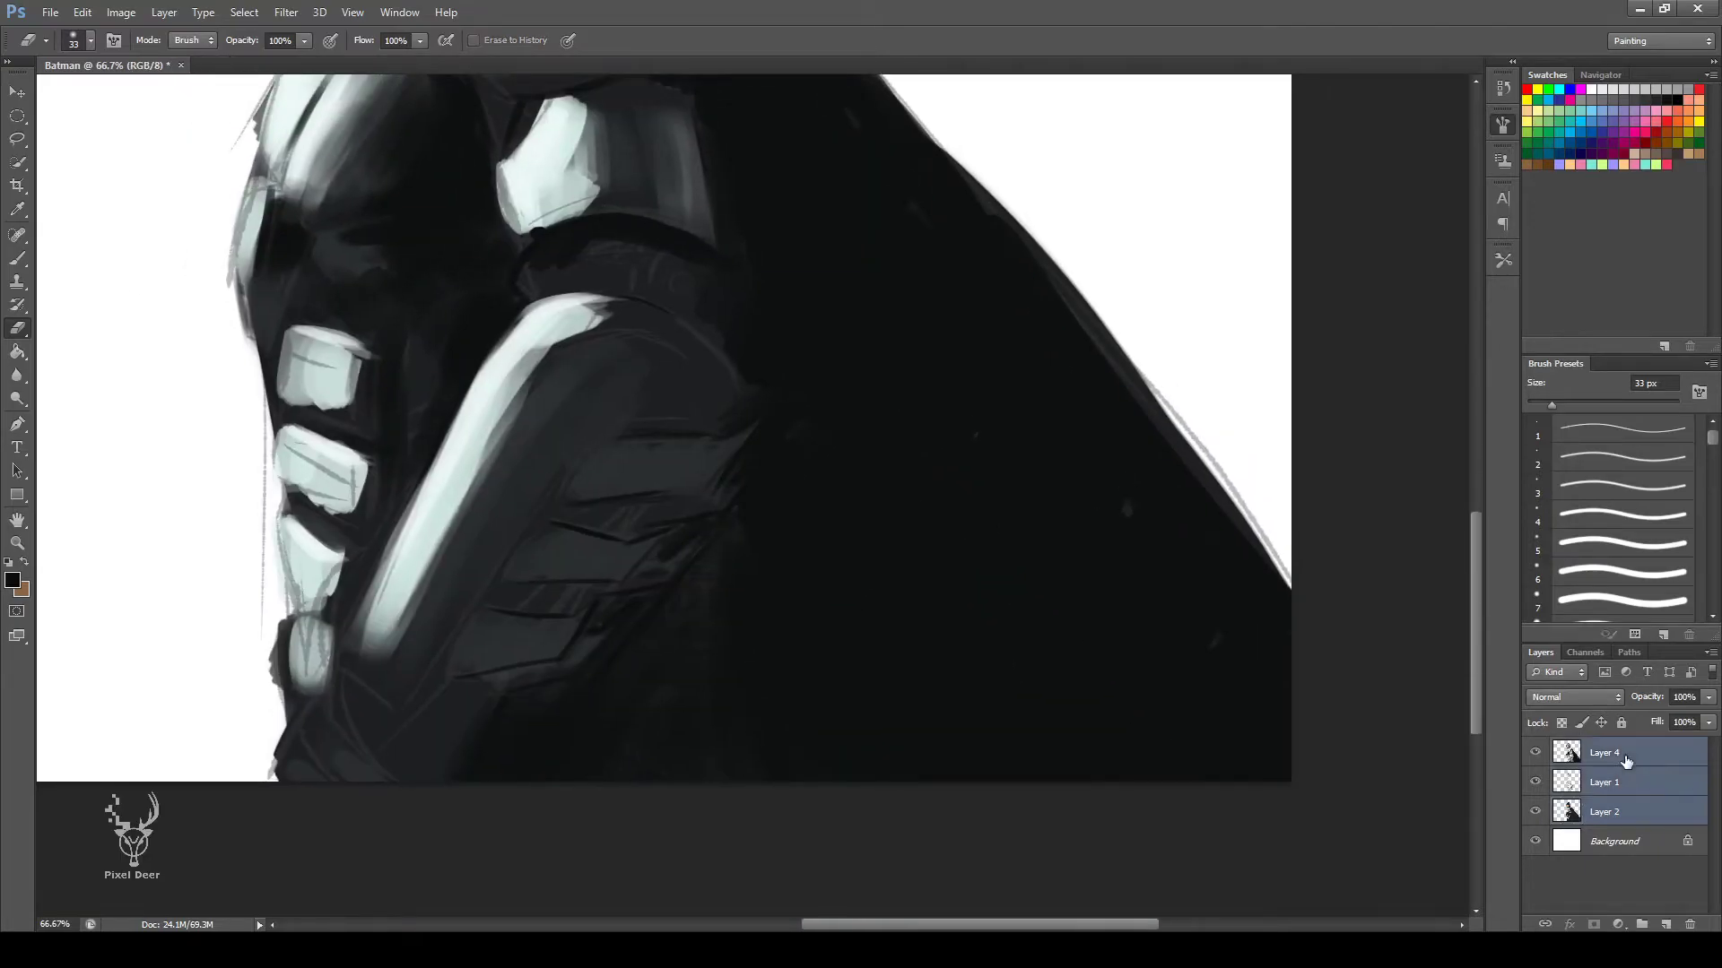
key("ctrl+e")
left_click_drag(258, 397, 261, 645)
scroll(261, 646, "up", 4)
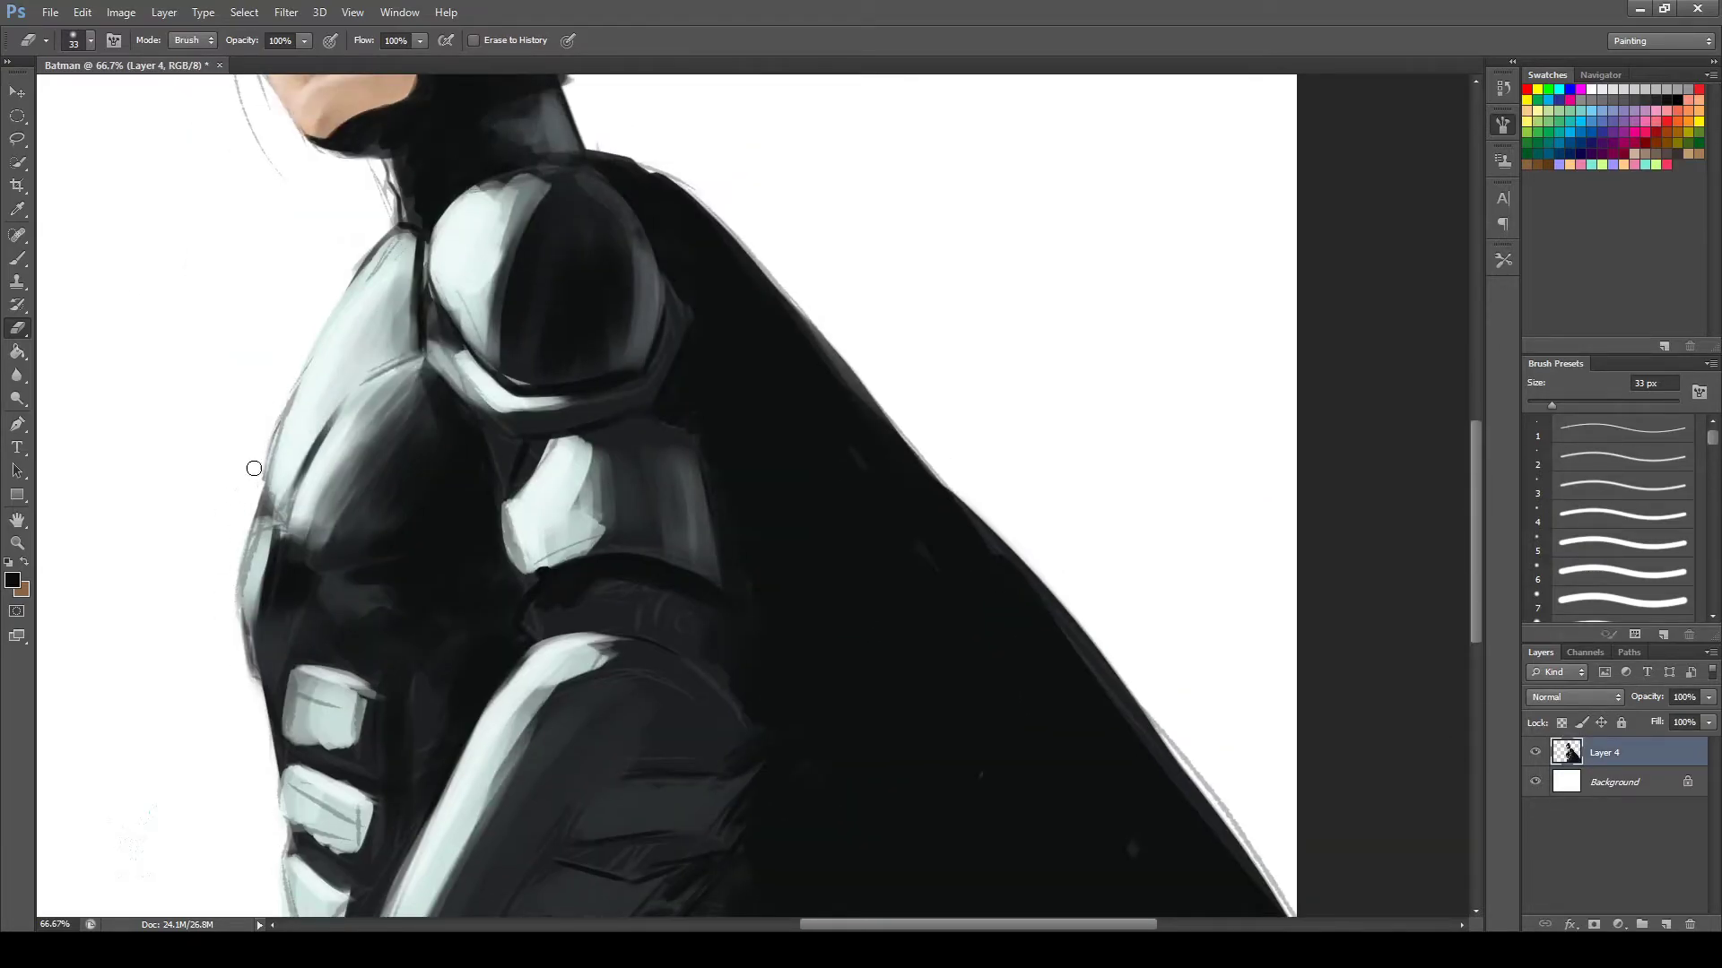
scroll(254, 469, "up", 1)
left_click_drag(247, 476, 253, 300)
mouse_move(251, 358)
left_mouse_down()
mouse_move(296, 449)
mouse_move(395, 547)
left_mouse_up()
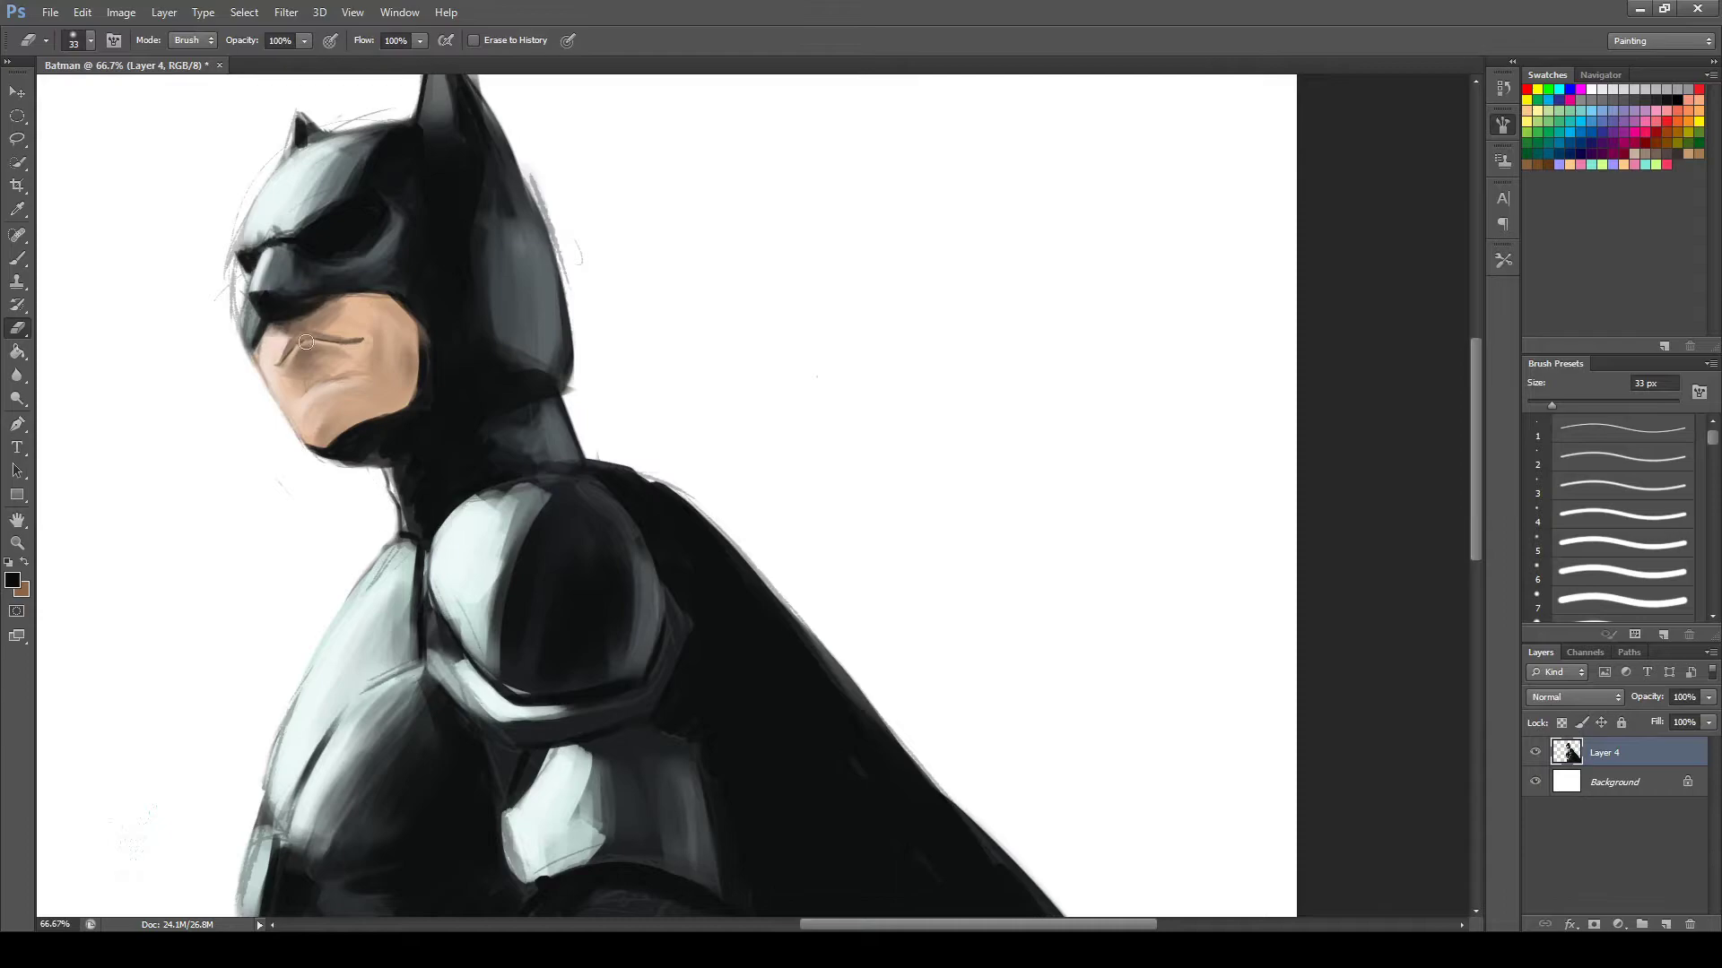
left_click_drag(224, 251, 236, 302)
Erase faint sketch marks left of the ear with a 16 px eraser.
key("ctrl+plus")
key("ctrl+plus")
scroll(461, 384, "up", 3)
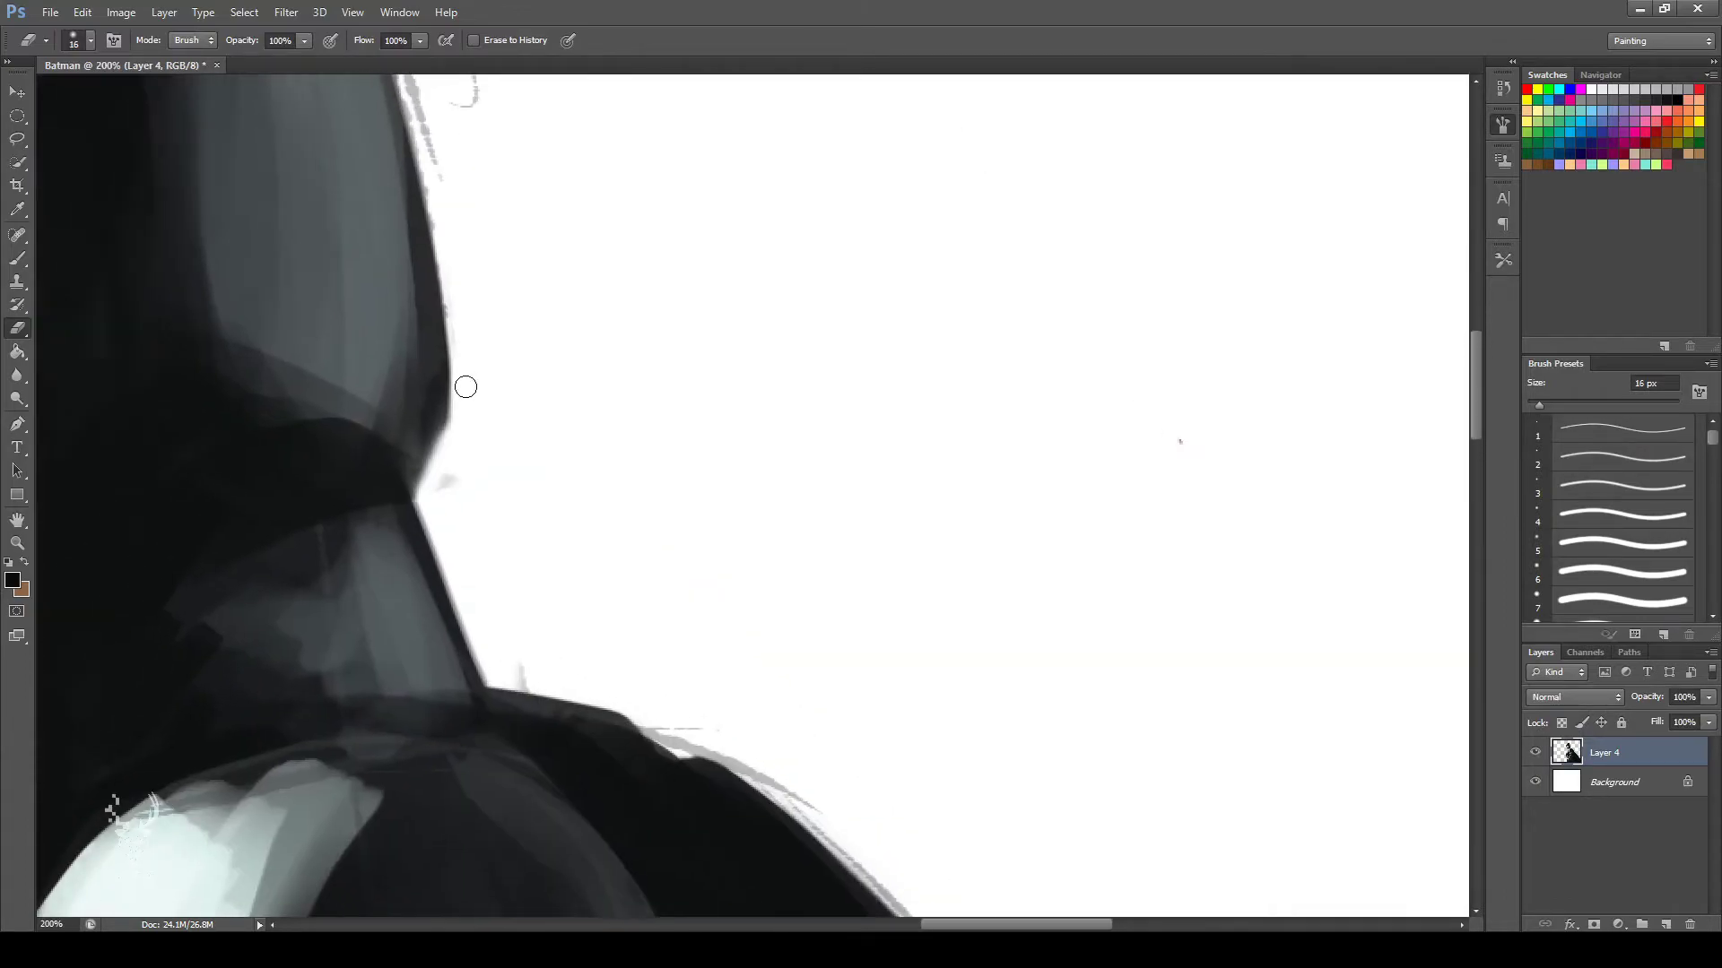
scroll(415, 208, "up", 4)
key("bracketleft")
key("bracketleft")
key("bracketleft")
left_click_drag(416, 208, 399, 318)
mouse_move(1712, 437)
left_mouse_down()
mouse_move(1711, 471)
mouse_move(1711, 449)
left_mouse_up()
Clean the ear edges and lines above the cowl with the 4 px brush preset.
left_click(1623, 514)
mouse_move(427, 219)
left_mouse_down()
mouse_move(423, 319)
mouse_move(363, 395)
mouse_move(428, 305)
mouse_move(445, 203)
left_mouse_up()
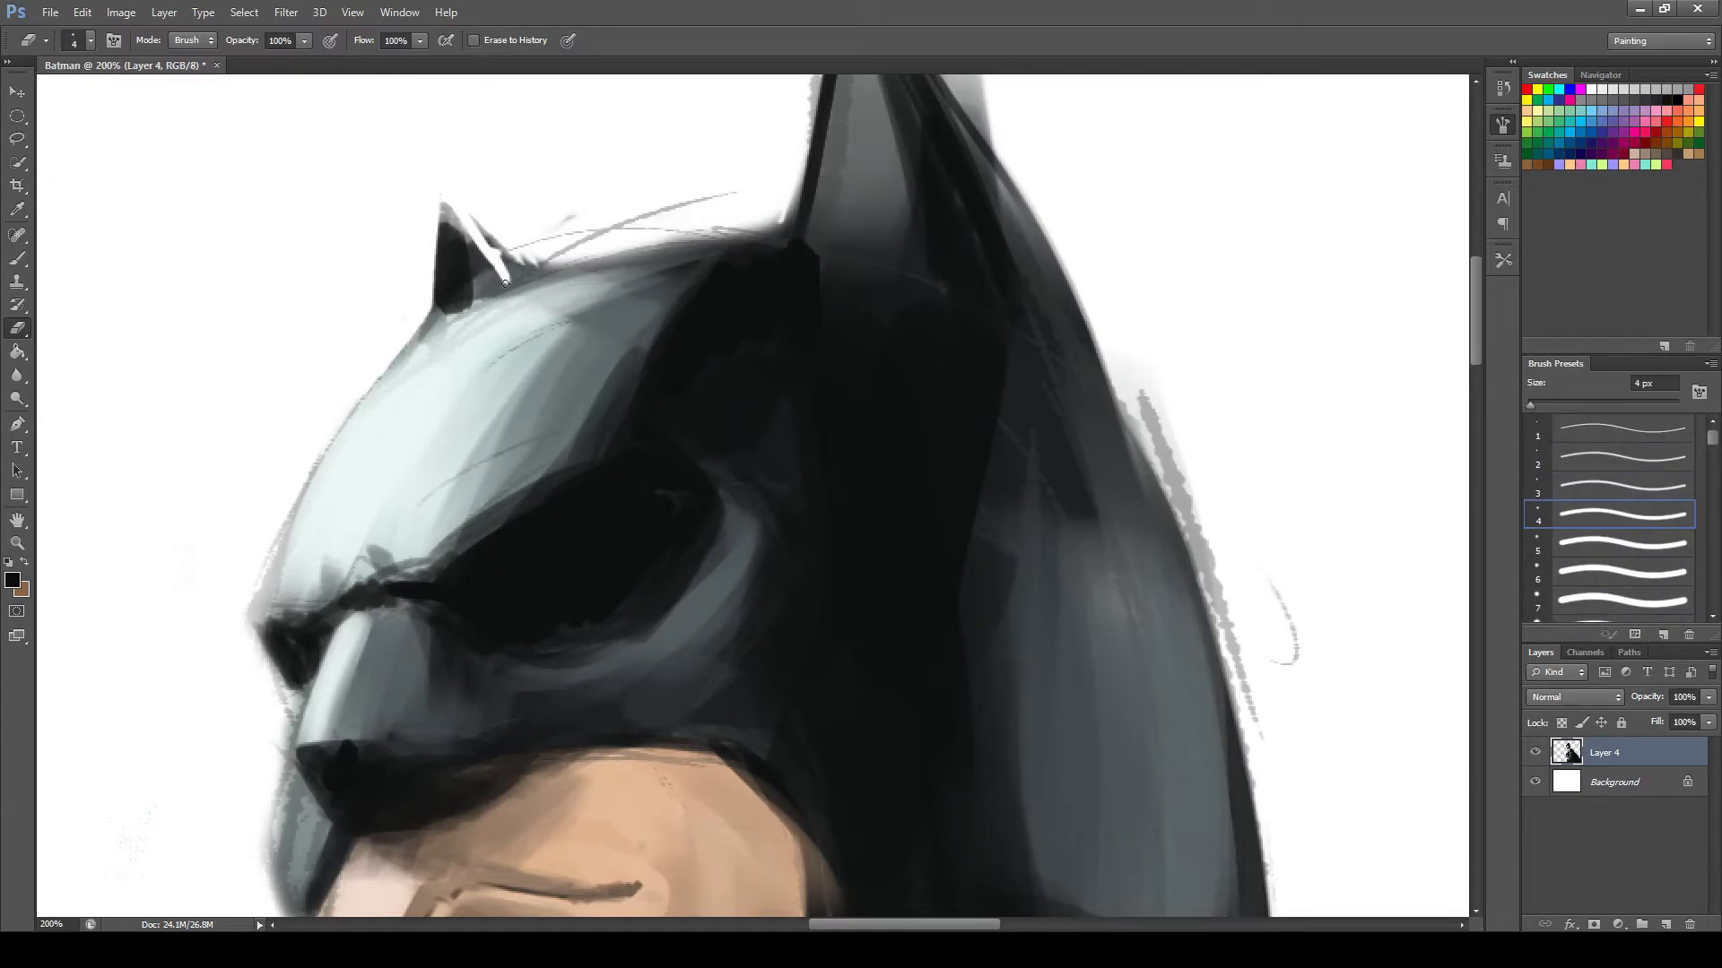
left_click_drag(500, 284, 597, 256)
mouse_move(475, 219)
left_mouse_down()
mouse_move(536, 271)
mouse_move(717, 190)
mouse_move(772, 223)
left_mouse_up()
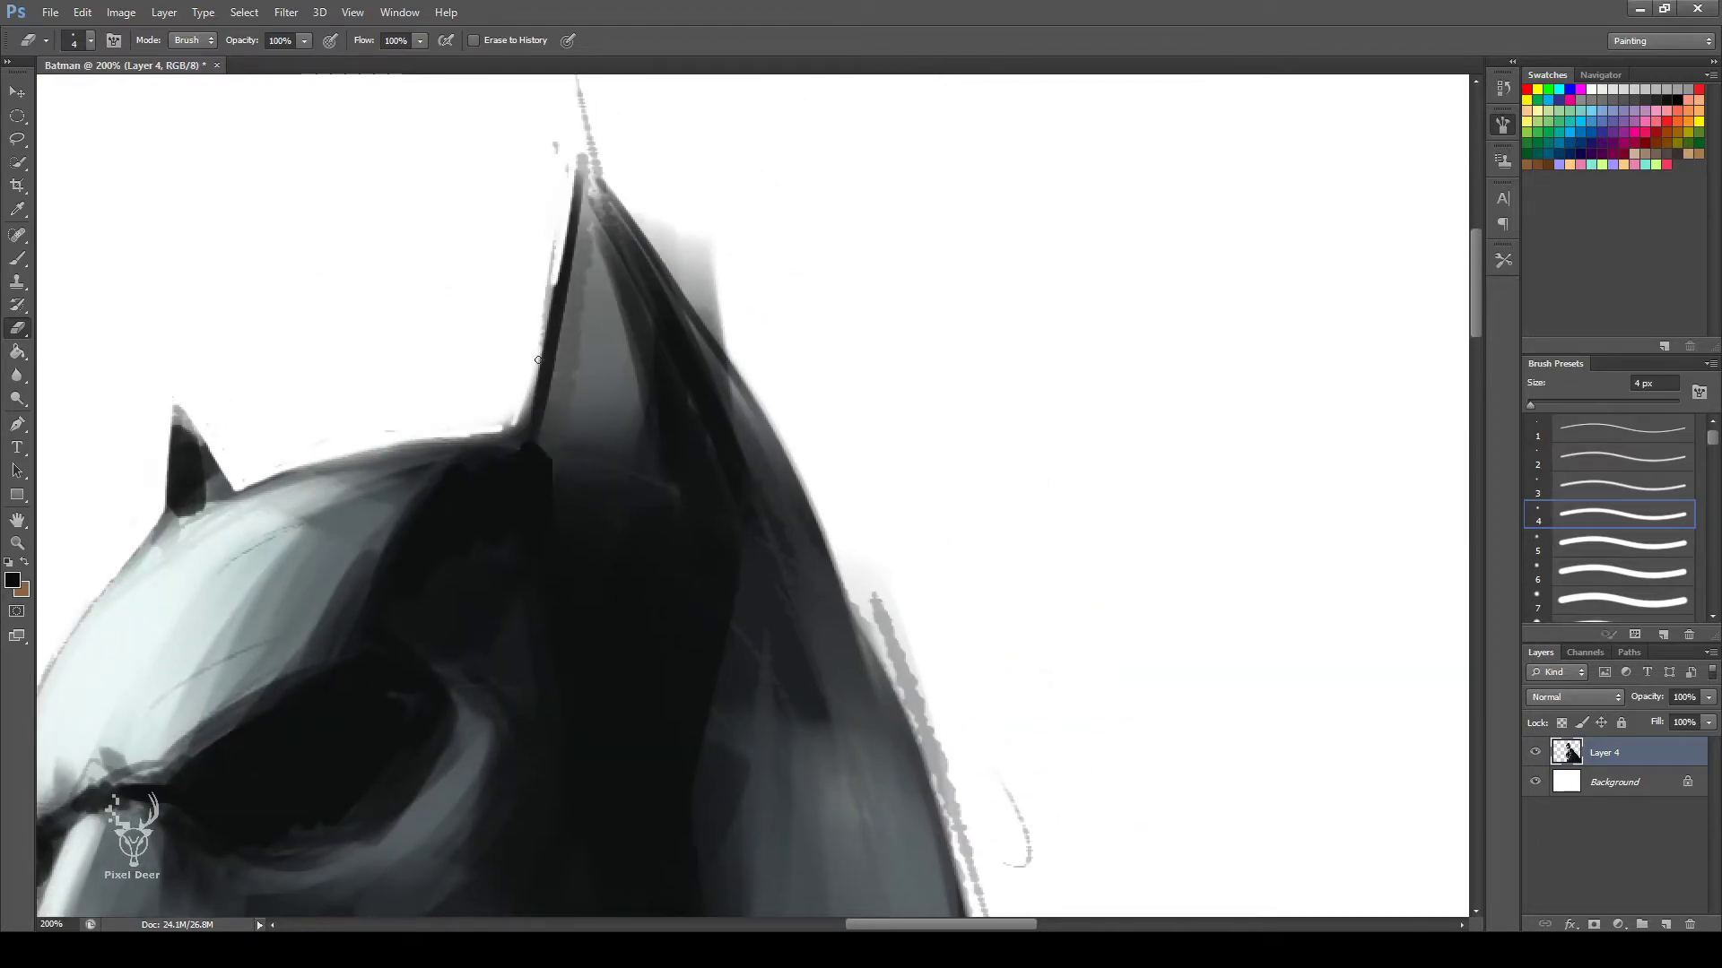
mouse_move(538, 404)
left_mouse_down()
mouse_move(574, 166)
mouse_move(717, 341)
mouse_move(703, 259)
left_mouse_up()
scroll(550, 230, "down", 5)
scroll(550, 230, "up", 2)
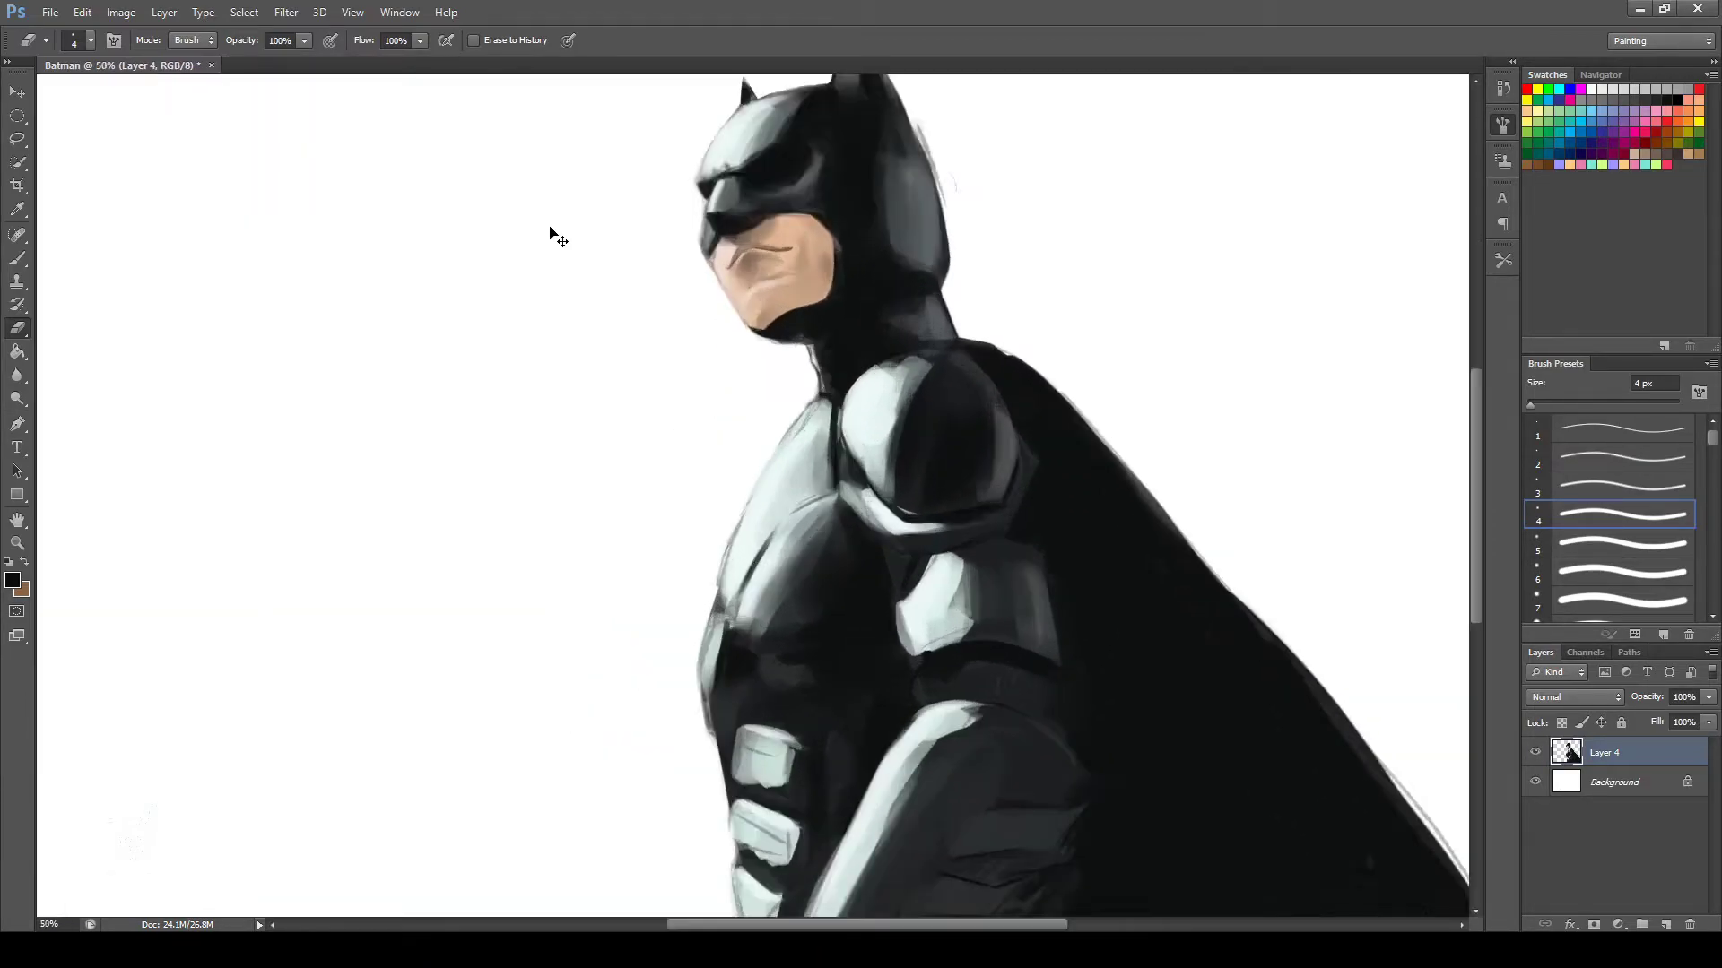
Shade the shoulder armour's light left edge and darken the lower shoulder-pad edge with black.
key("b")
mouse_move(655, 429)
left_mouse_down()
mouse_move(695, 518)
mouse_move(668, 448)
left_mouse_up()
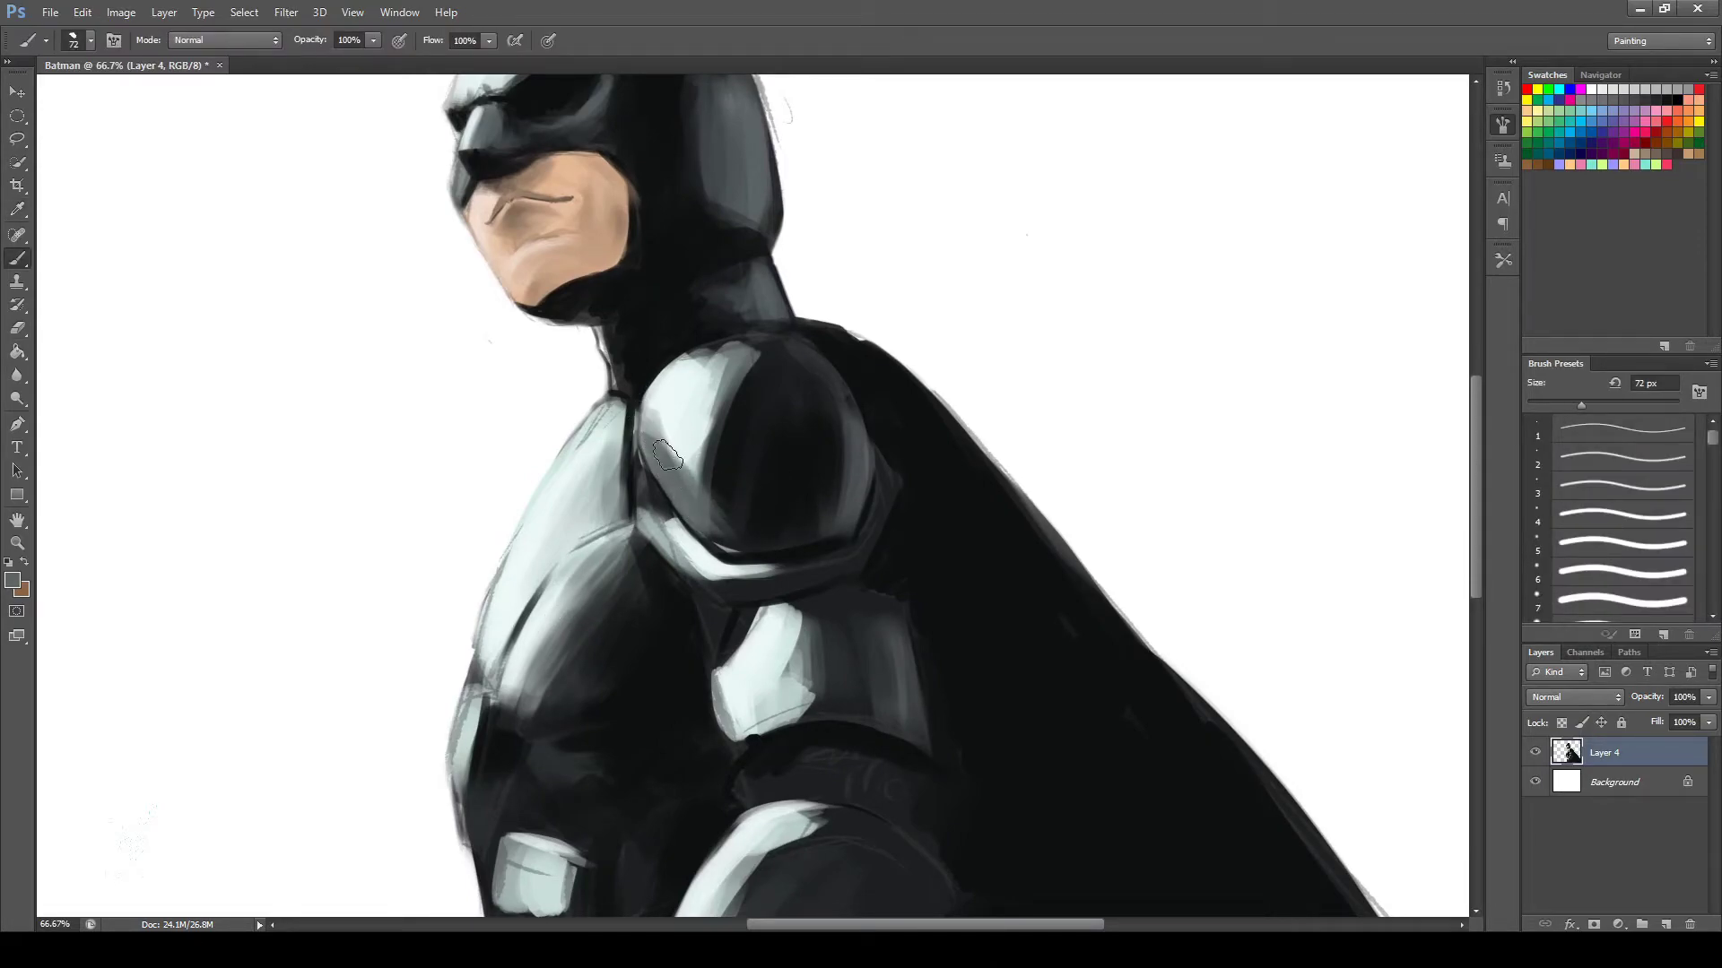
left_click(742, 461, "alt")
mouse_move(722, 503)
left_mouse_down()
mouse_move(717, 551)
mouse_move(798, 457)
left_mouse_up()
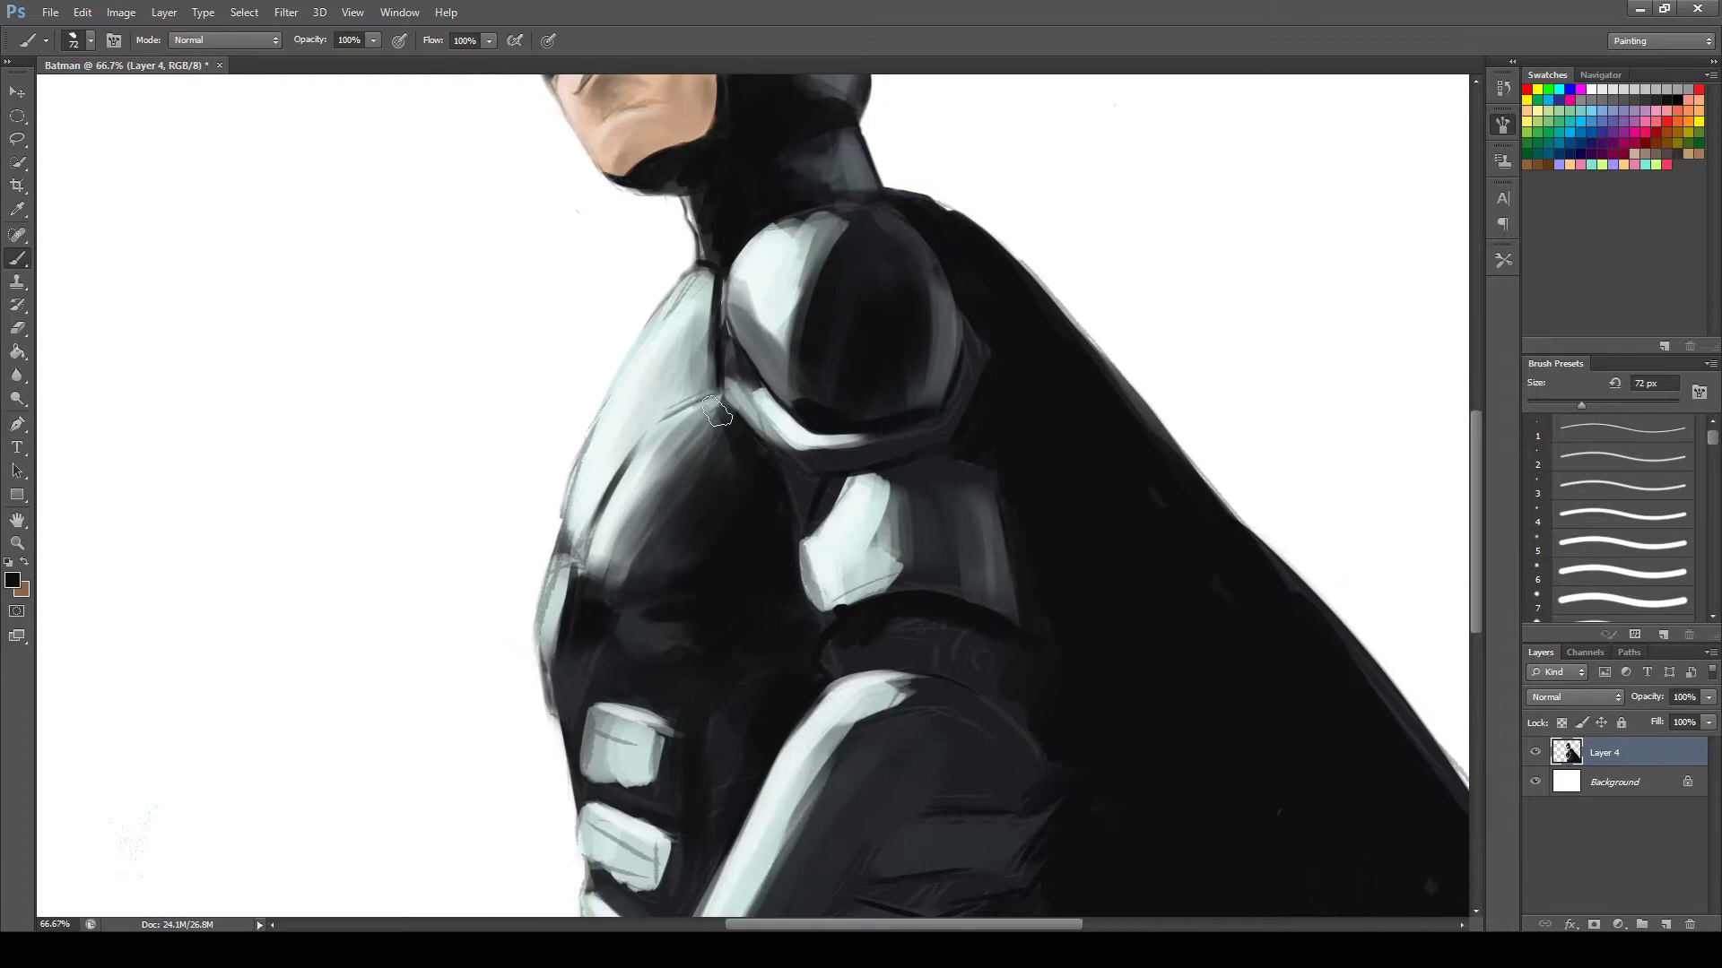
Reshape the shading on the left chest armour with a sampled light grey.
left_click(707, 350, "alt")
left_click_drag(704, 283, 655, 431)
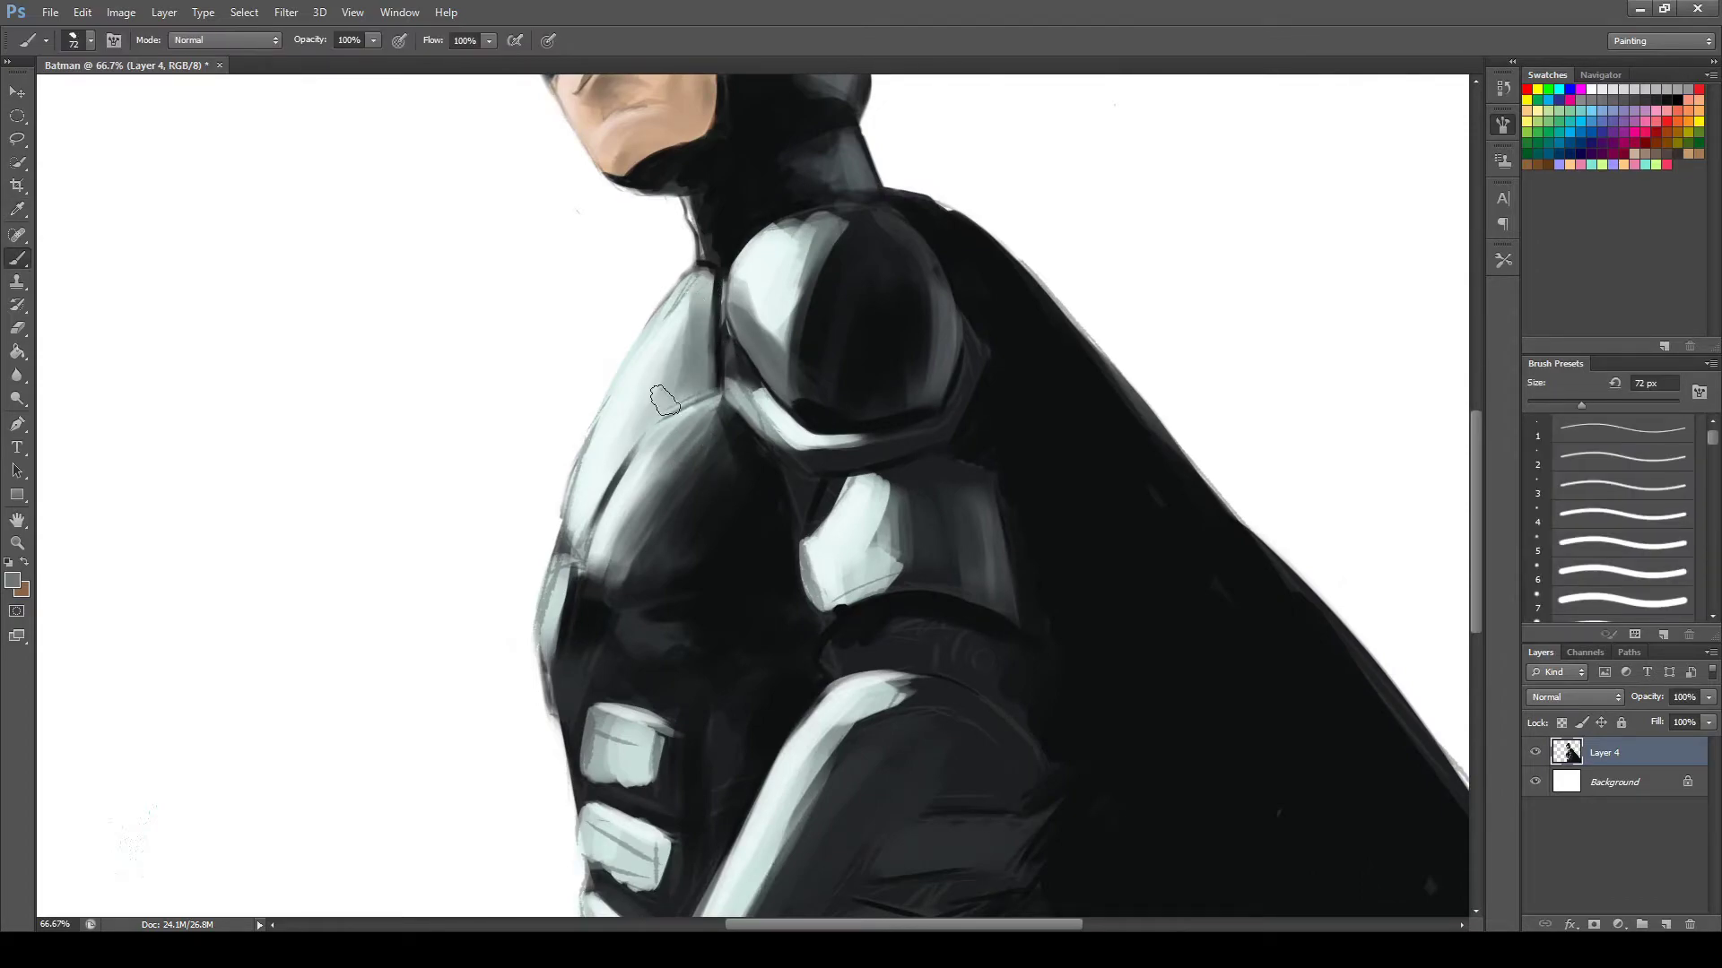
left_click_drag(713, 377, 650, 484)
left_click_drag(731, 413, 630, 571)
Add dark chest strokes, undo the rib-plate stroke, and darken right of the strap at 104 px.
left_click(700, 493, "alt")
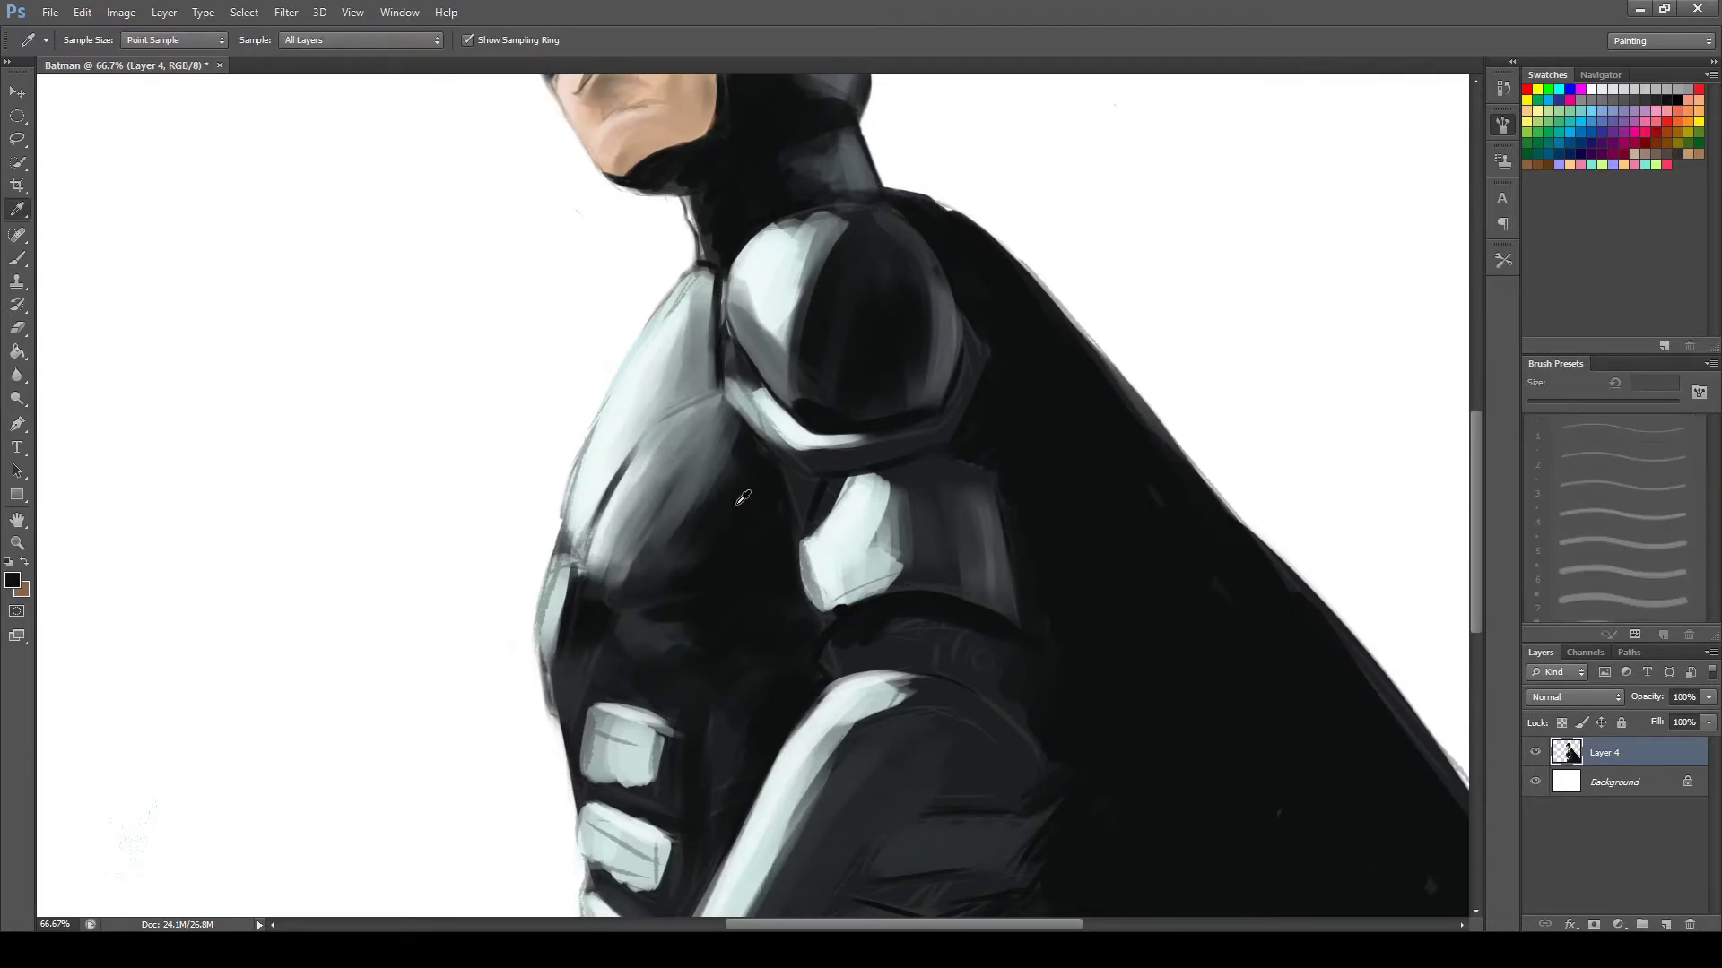
left_click_drag(721, 414, 723, 492)
mouse_move(659, 837)
left_mouse_down()
mouse_move(668, 614)
mouse_move(650, 502)
left_mouse_up()
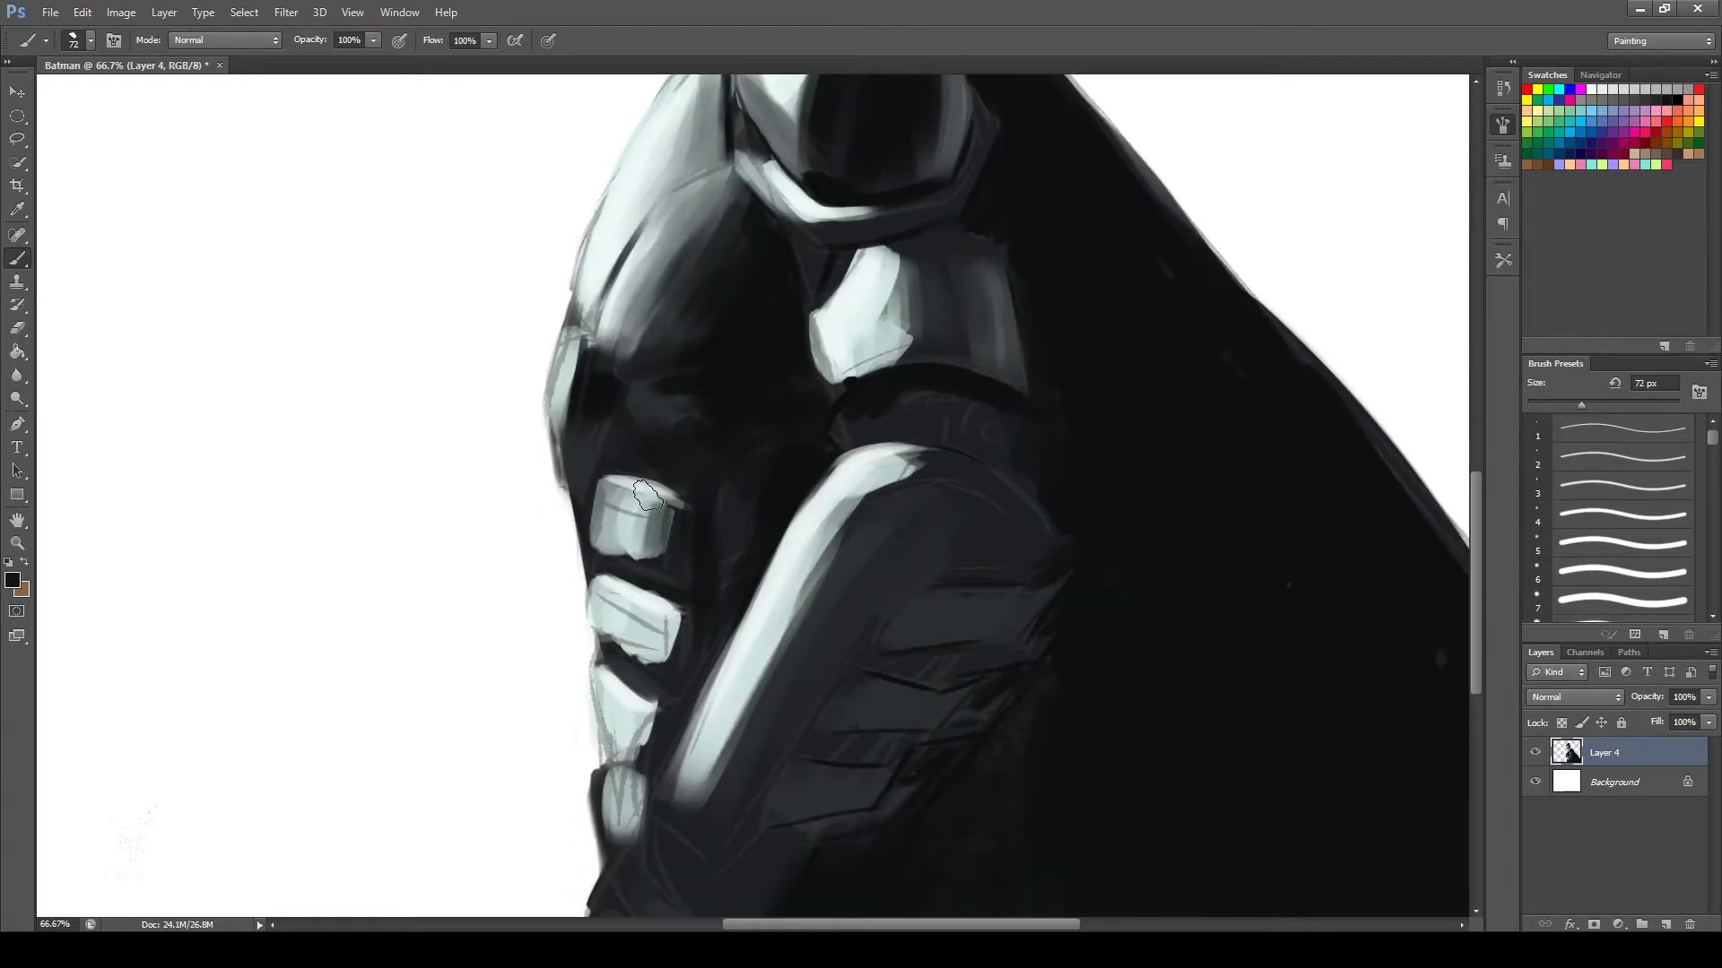
left_click_drag(668, 583, 645, 507)
key("ctrl+alt+z")
key("ctrl+alt+z")
key("bracketright")
key("bracketright")
key("bracketright")
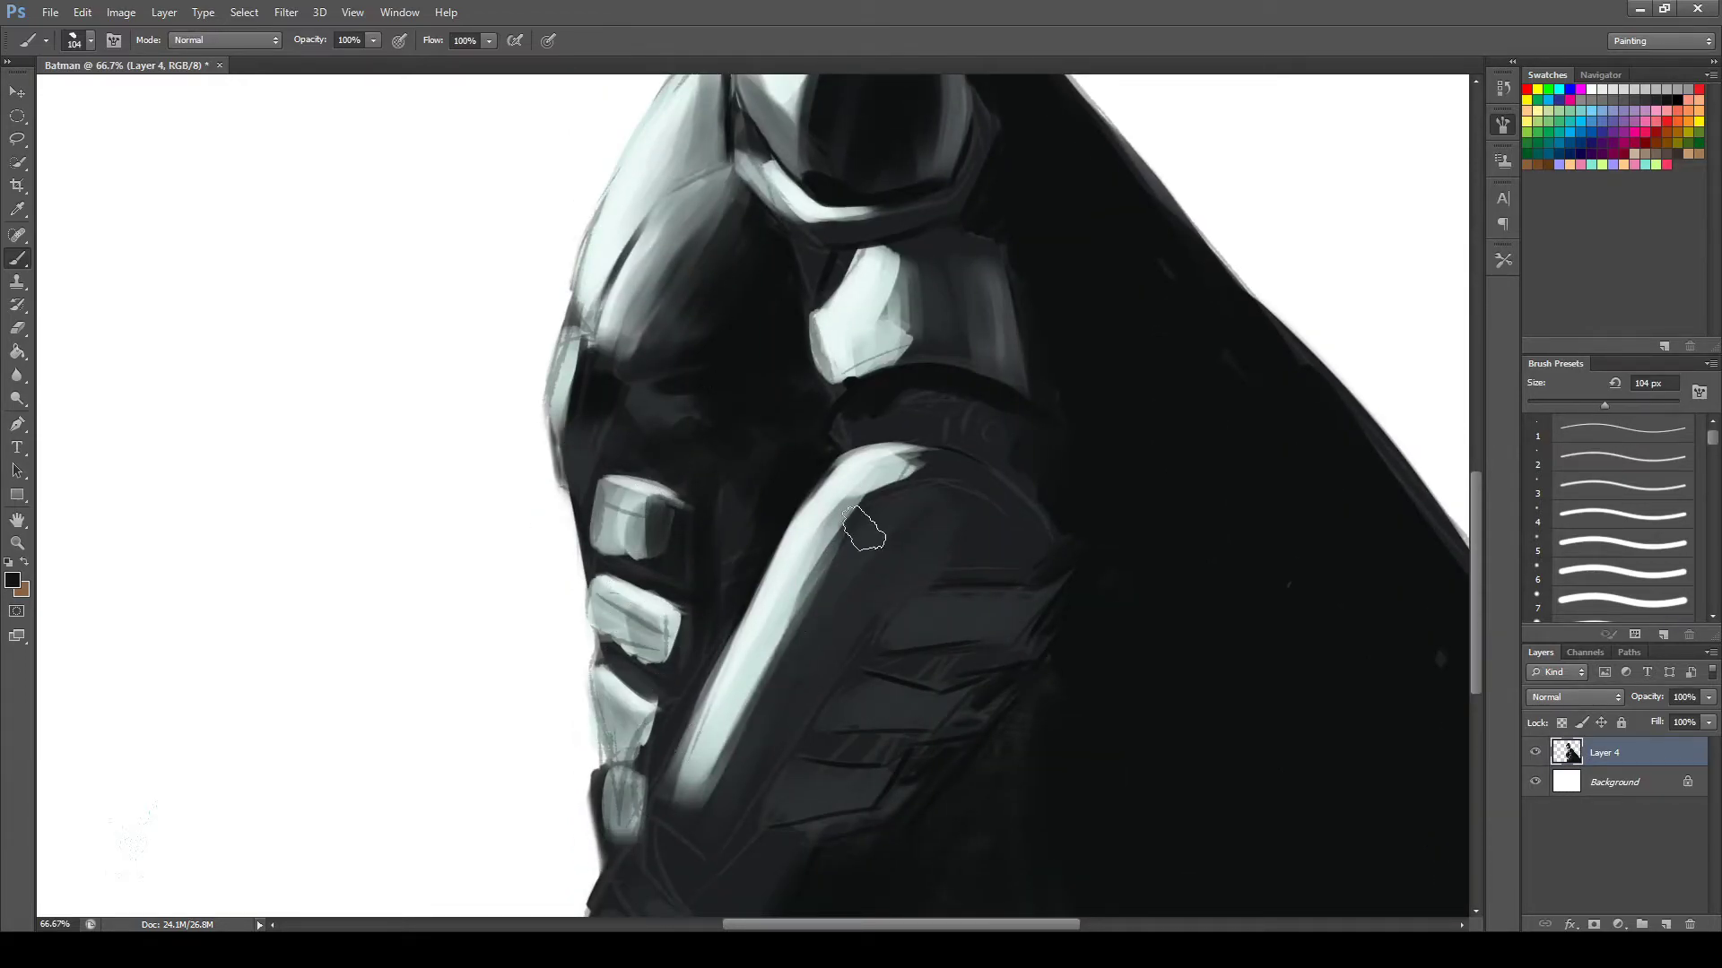
left_click_drag(807, 574, 726, 771)
key("bracketleft")
key("bracketleft")
key("bracketleft")
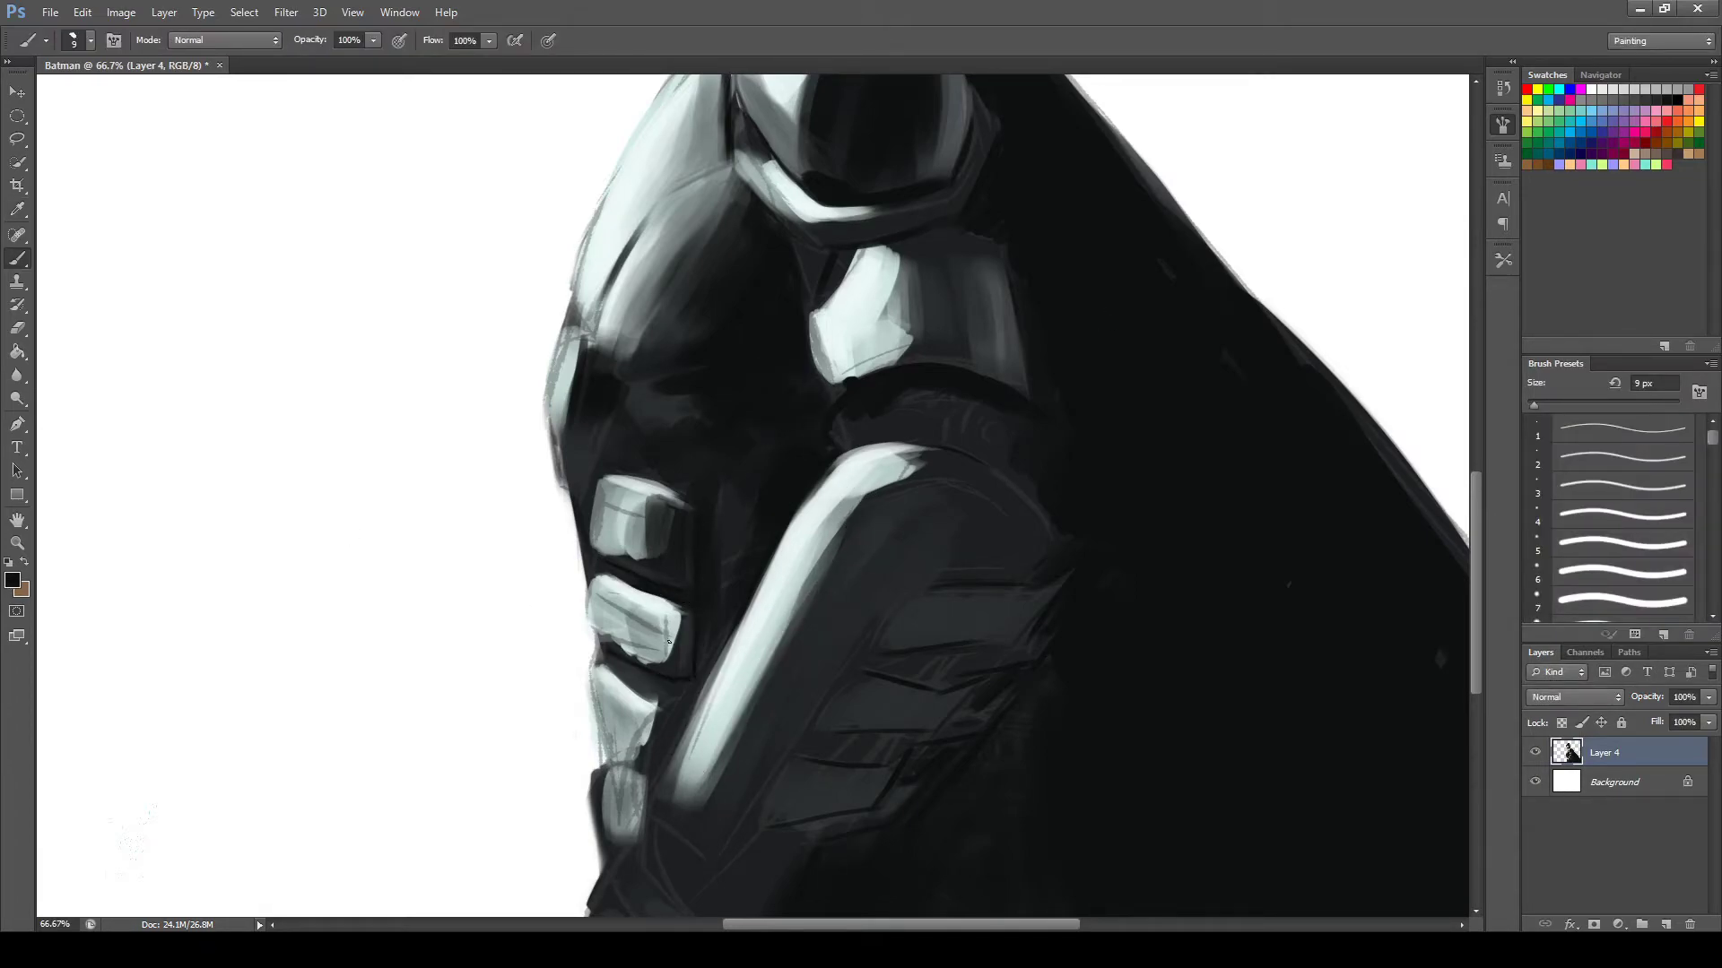
Darken the knuckle plates' right edges, lower knuckle and upper knuckle with black strokes.
key("i")
key("b")
left_click_drag(681, 511, 689, 558)
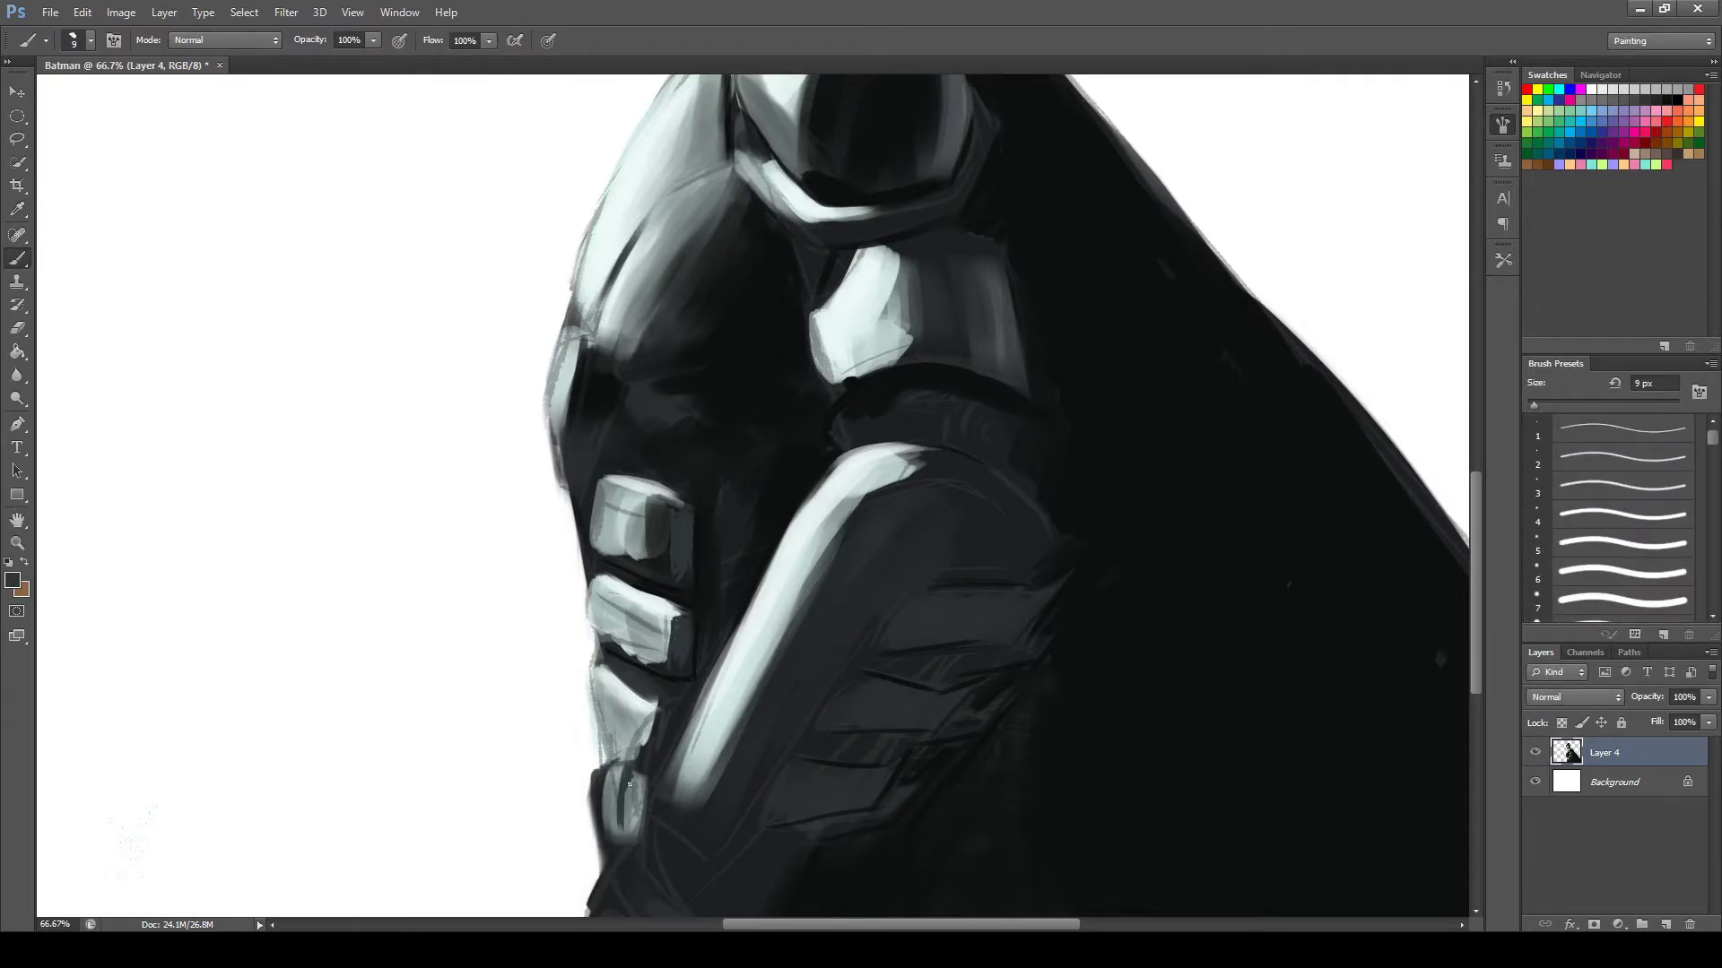
left_click_drag(627, 783, 629, 839)
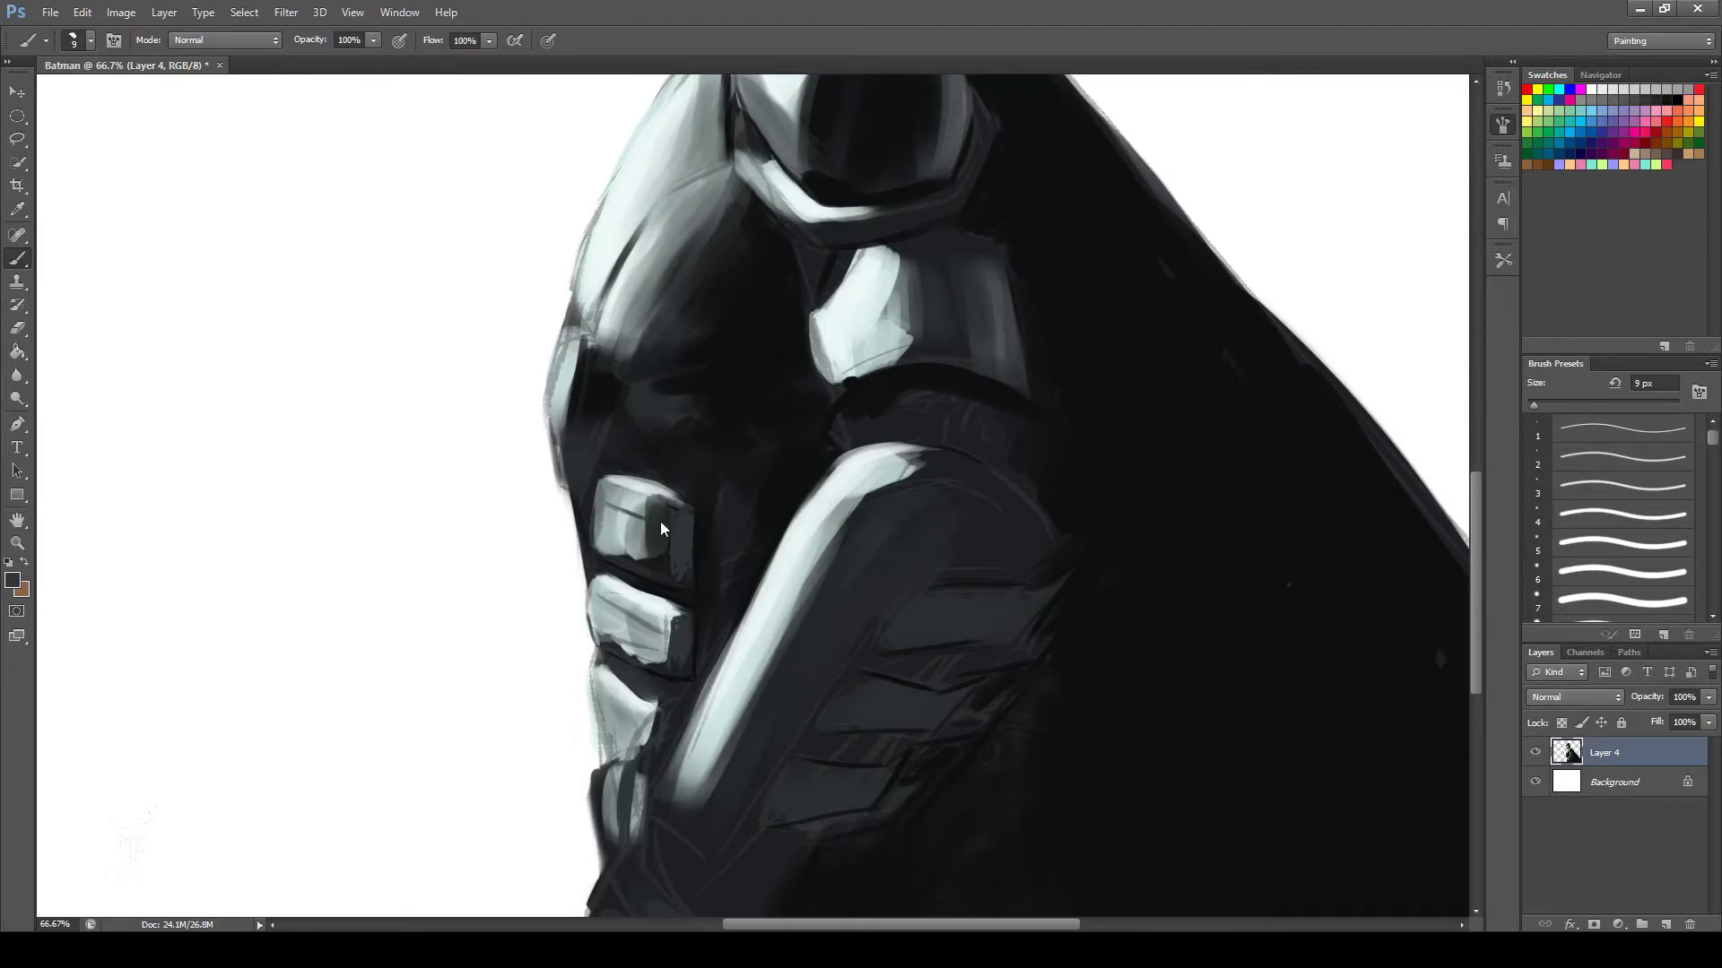
key("alt")
left_click(635, 507, "alt")
key("[")
key("[")
key("[")
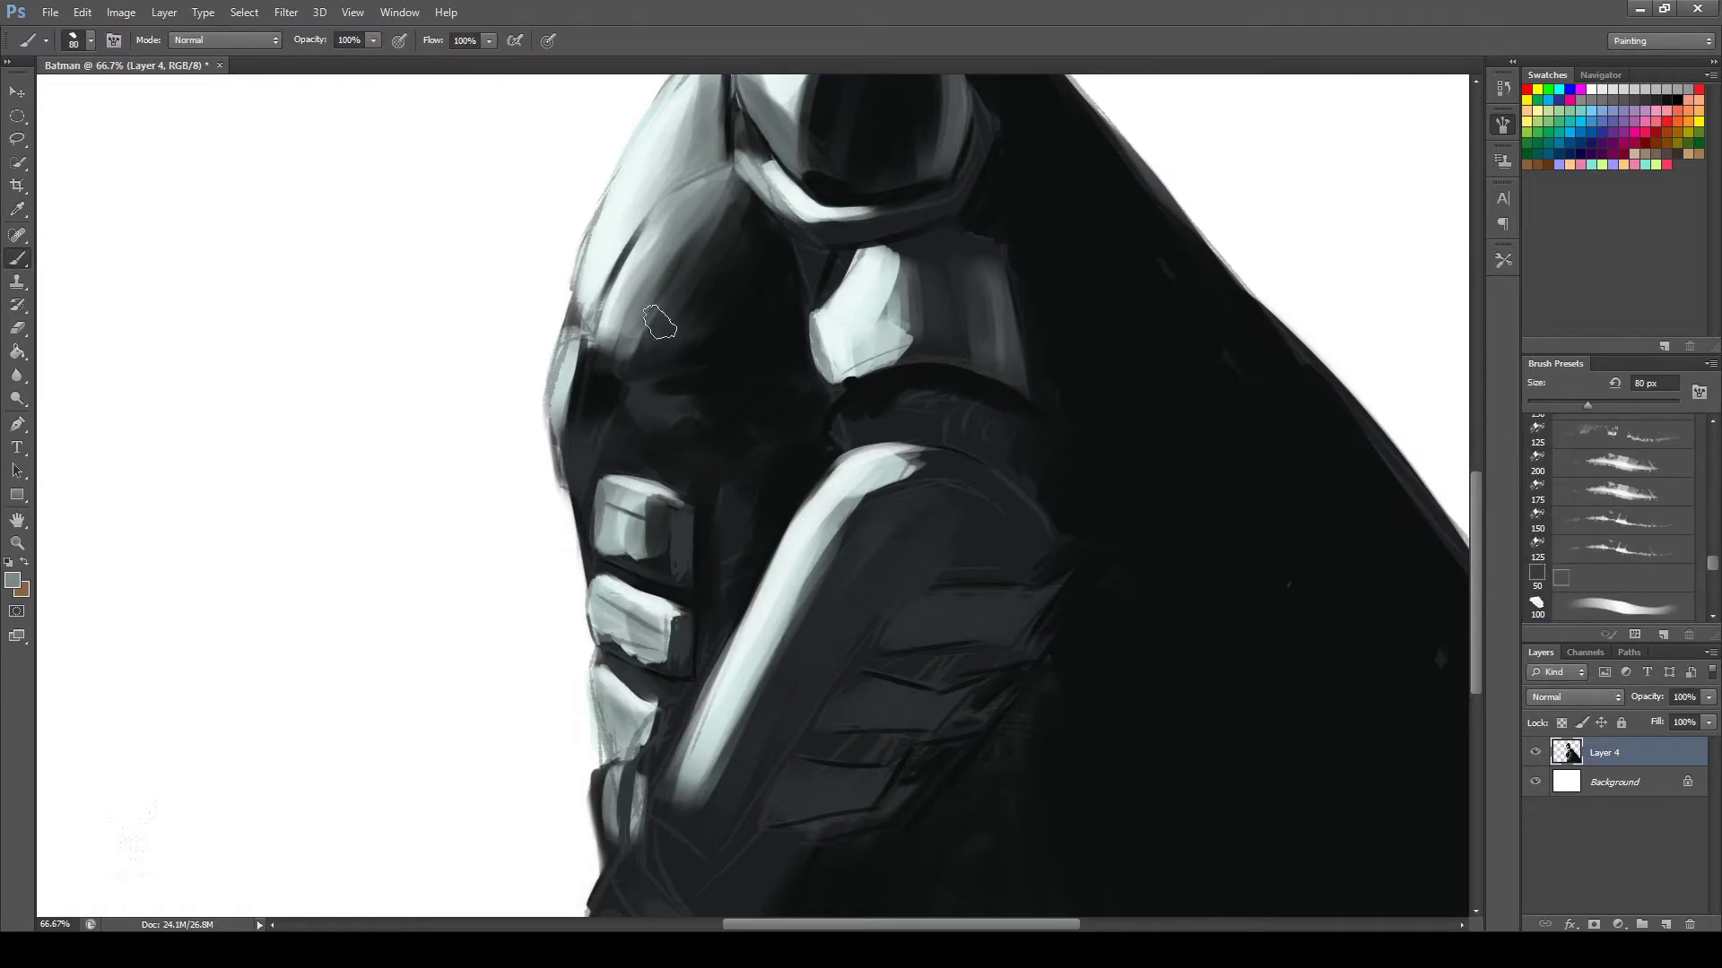
left_click(661, 318, "alt")
mouse_move(638, 502)
left_mouse_down()
mouse_move(598, 612)
mouse_move(659, 698)
left_mouse_up()
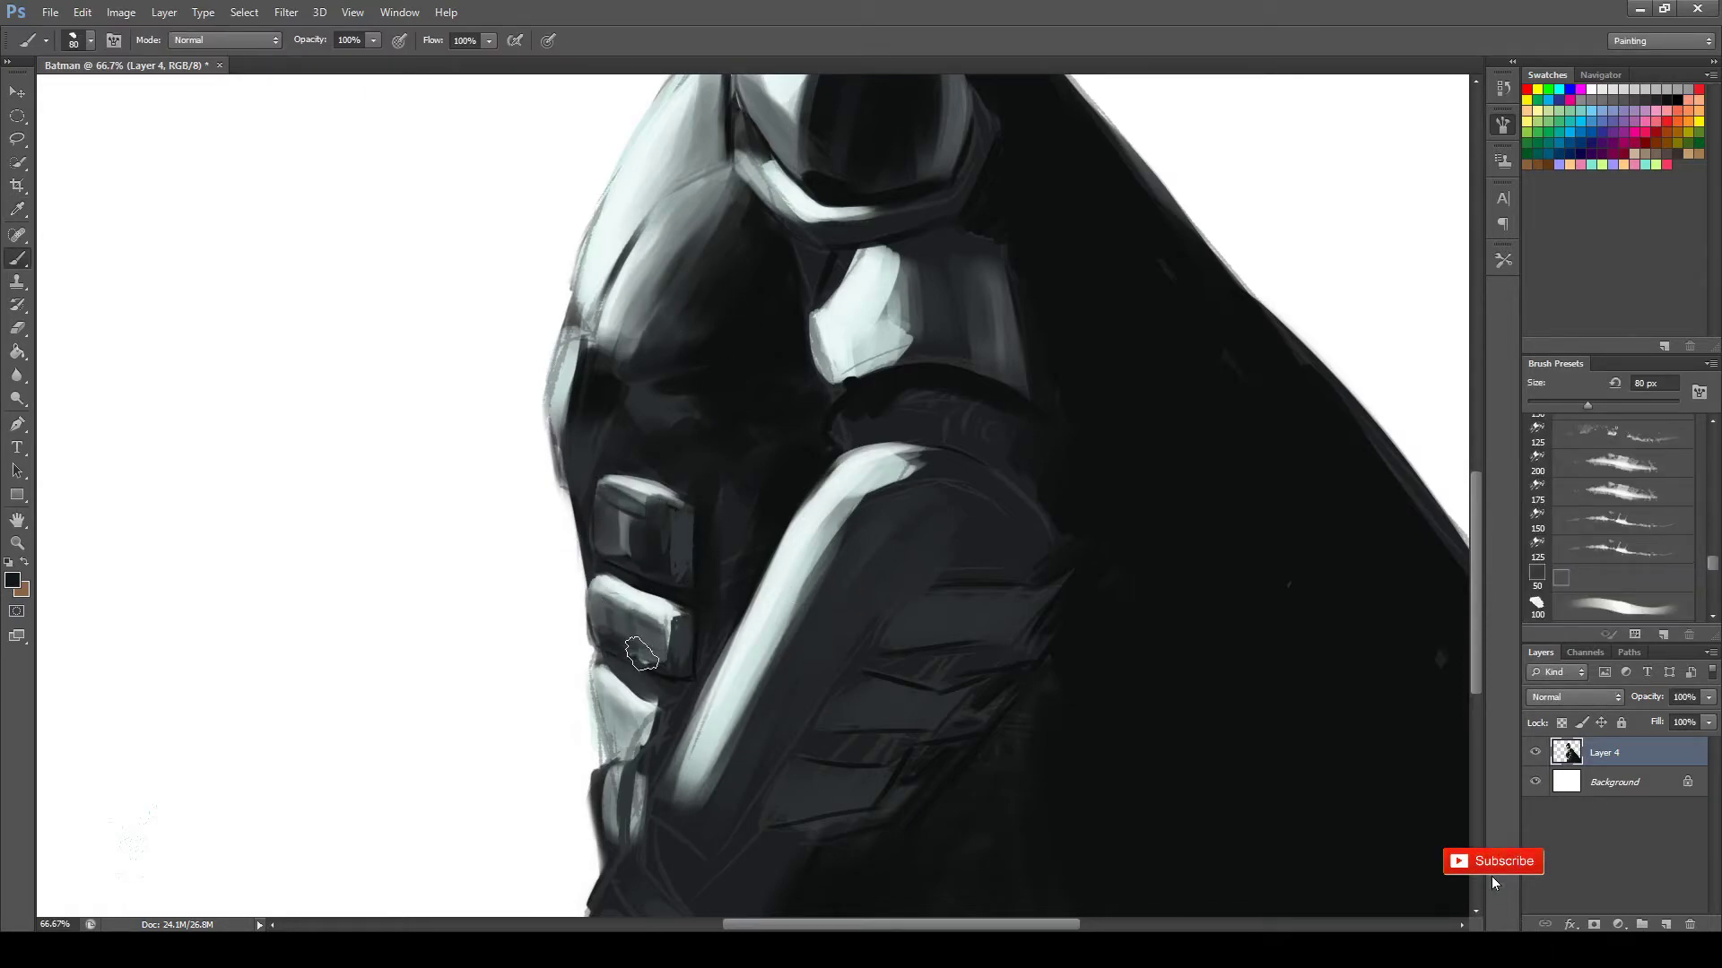
Add thin light-grey highlights across and along the knuckle plates with a 22 px brush.
key("[")
key("[")
key("[")
left_click(722, 619, "alt")
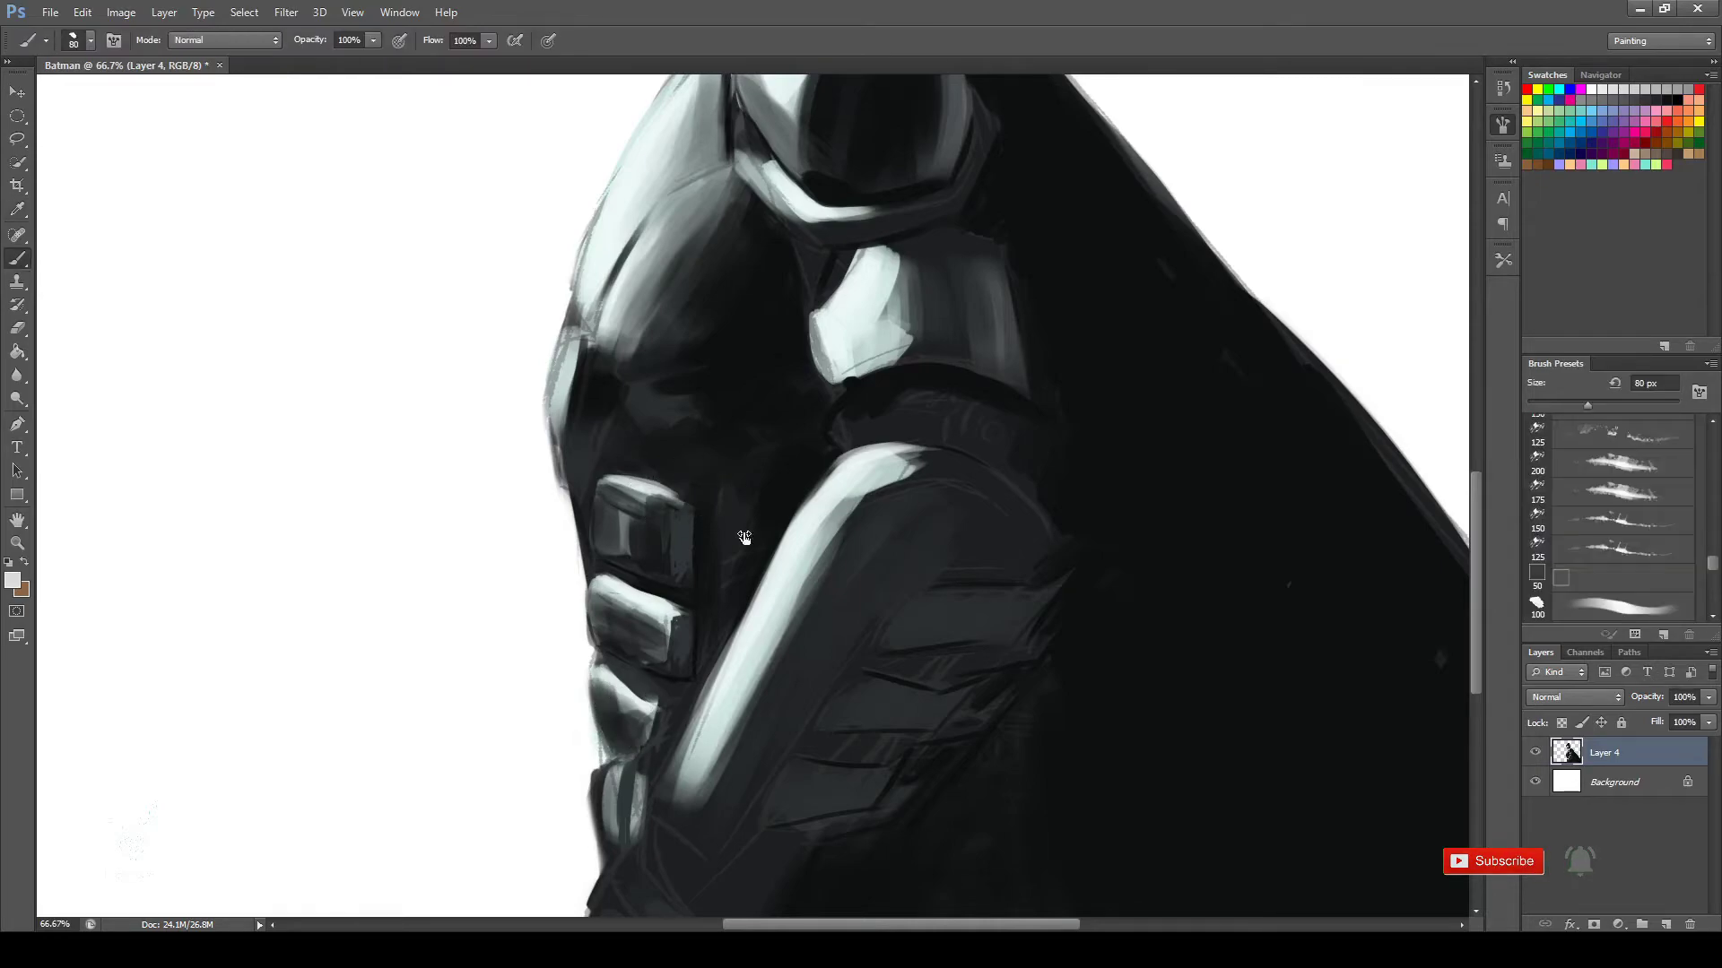
left_click_drag(615, 528, 671, 516)
left_click_drag(609, 617, 679, 647)
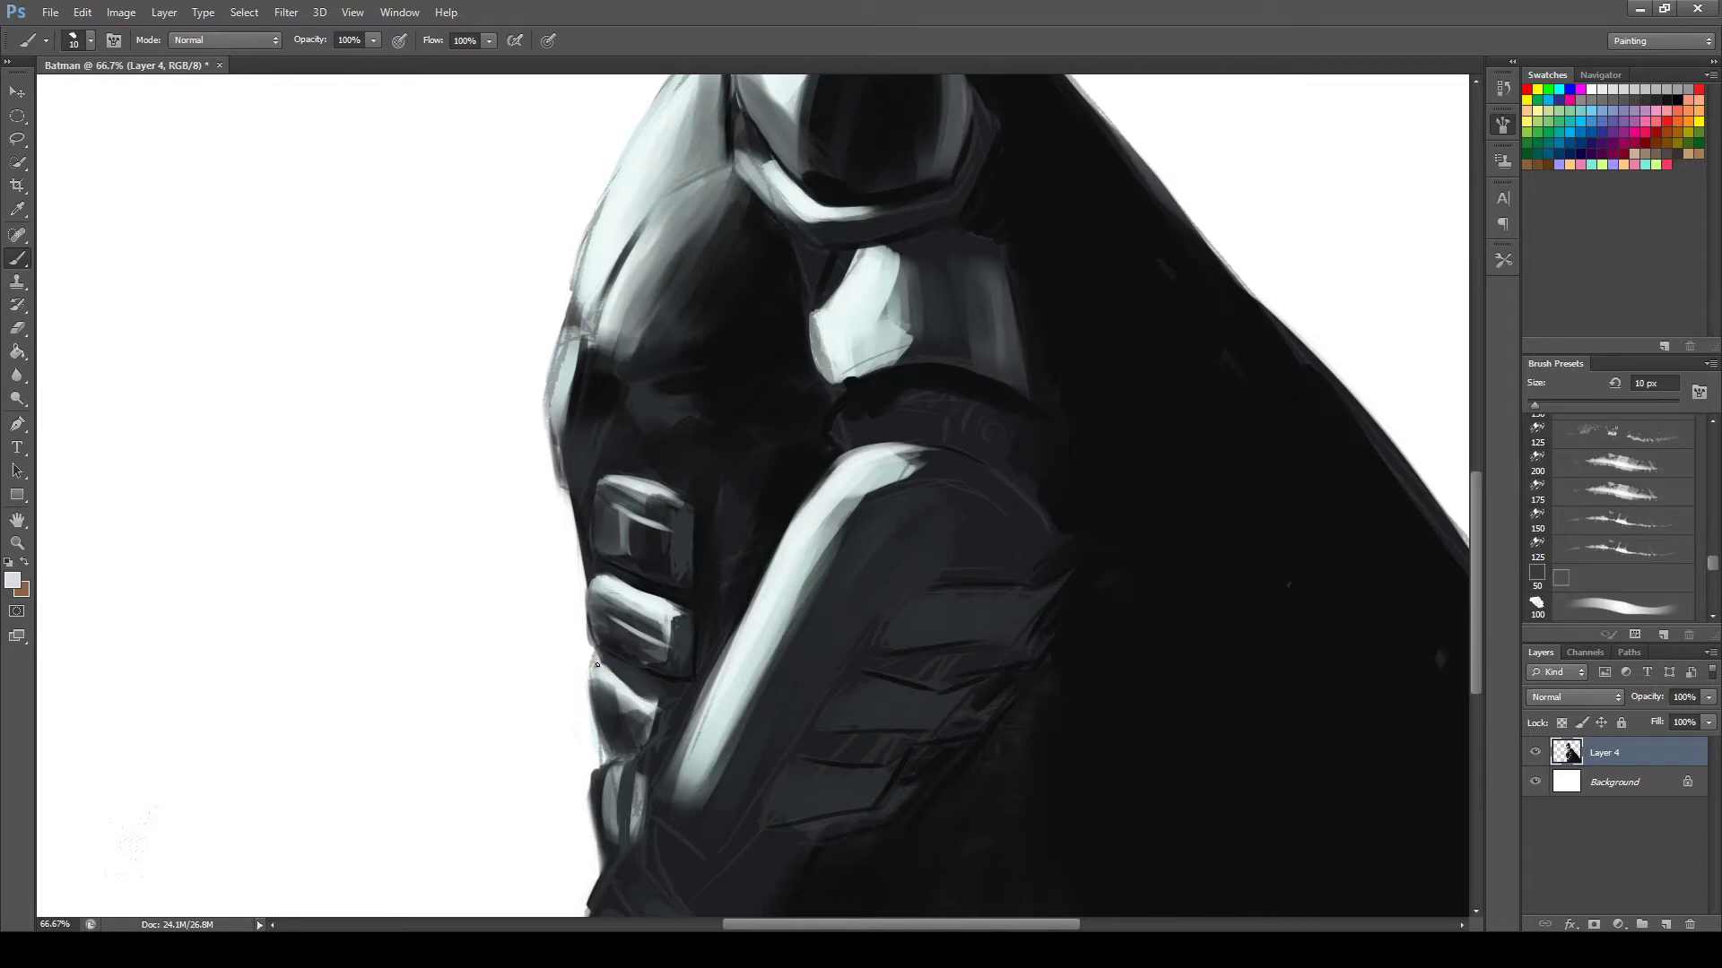
left_click_drag(590, 679, 601, 701)
left_click_drag(601, 771, 598, 859)
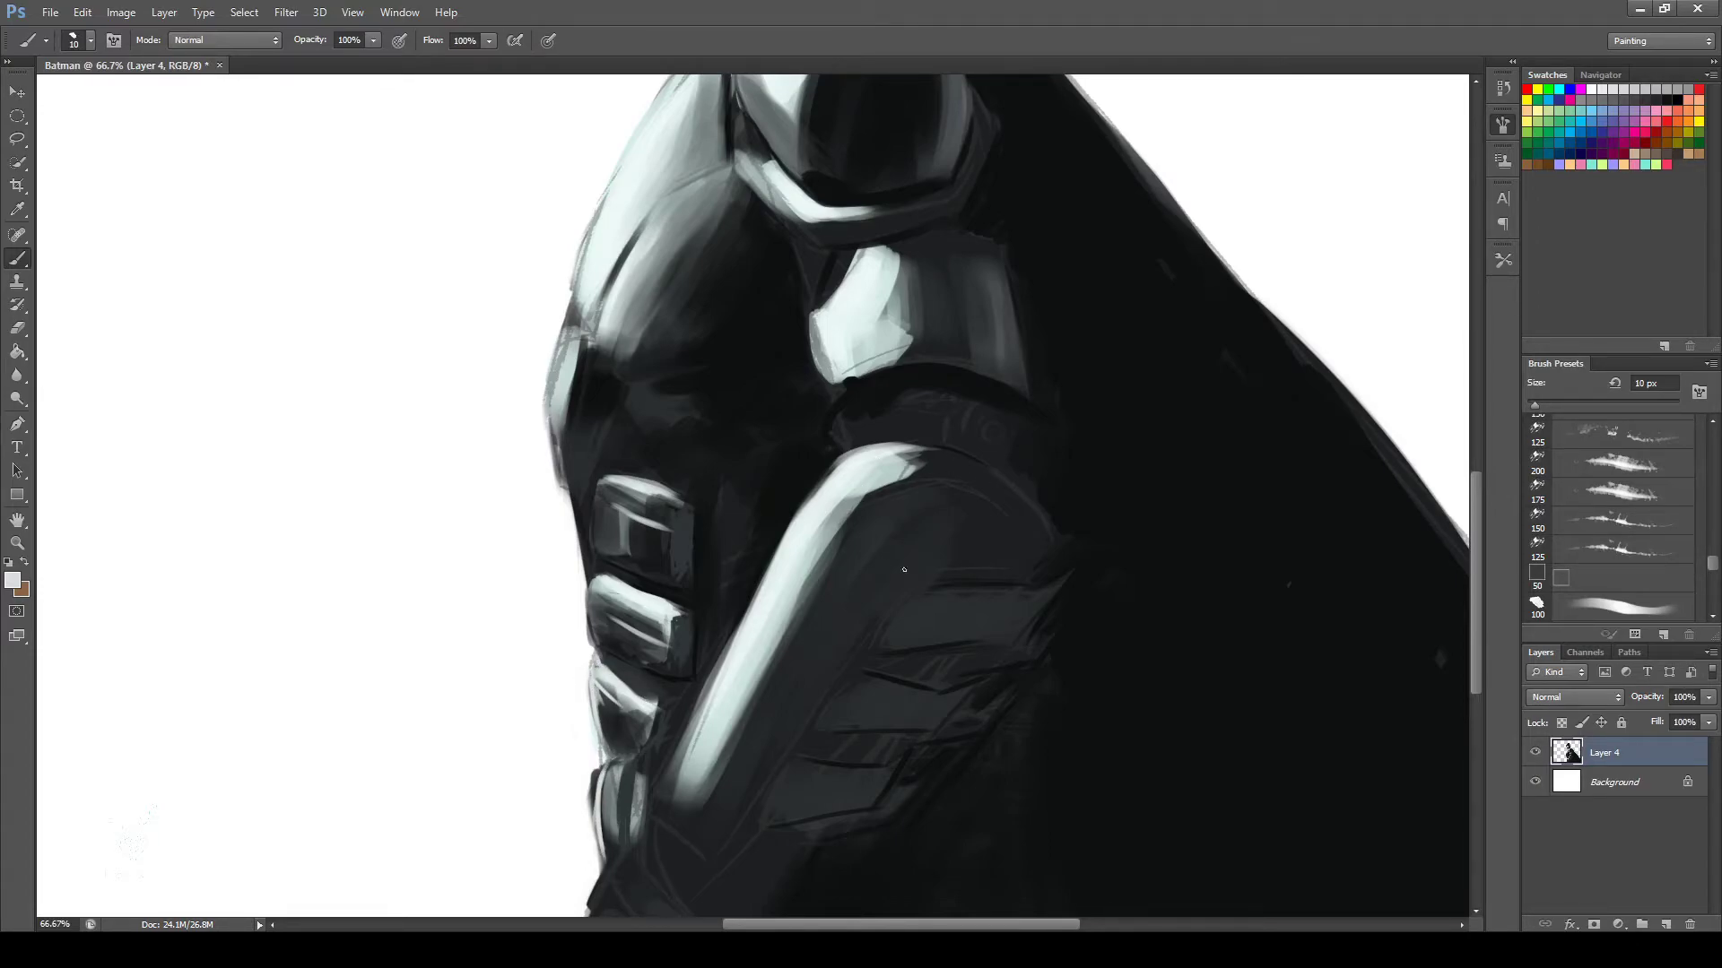
Paint black over the arm highlight and extend the dark silhouette along its bottom-left edge.
left_click(983, 464, "alt")
left_click_drag(836, 548, 791, 629)
mouse_move(857, 506)
left_mouse_down()
mouse_move(751, 665)
mouse_move(717, 480)
left_mouse_up()
left_click(644, 613, "alt")
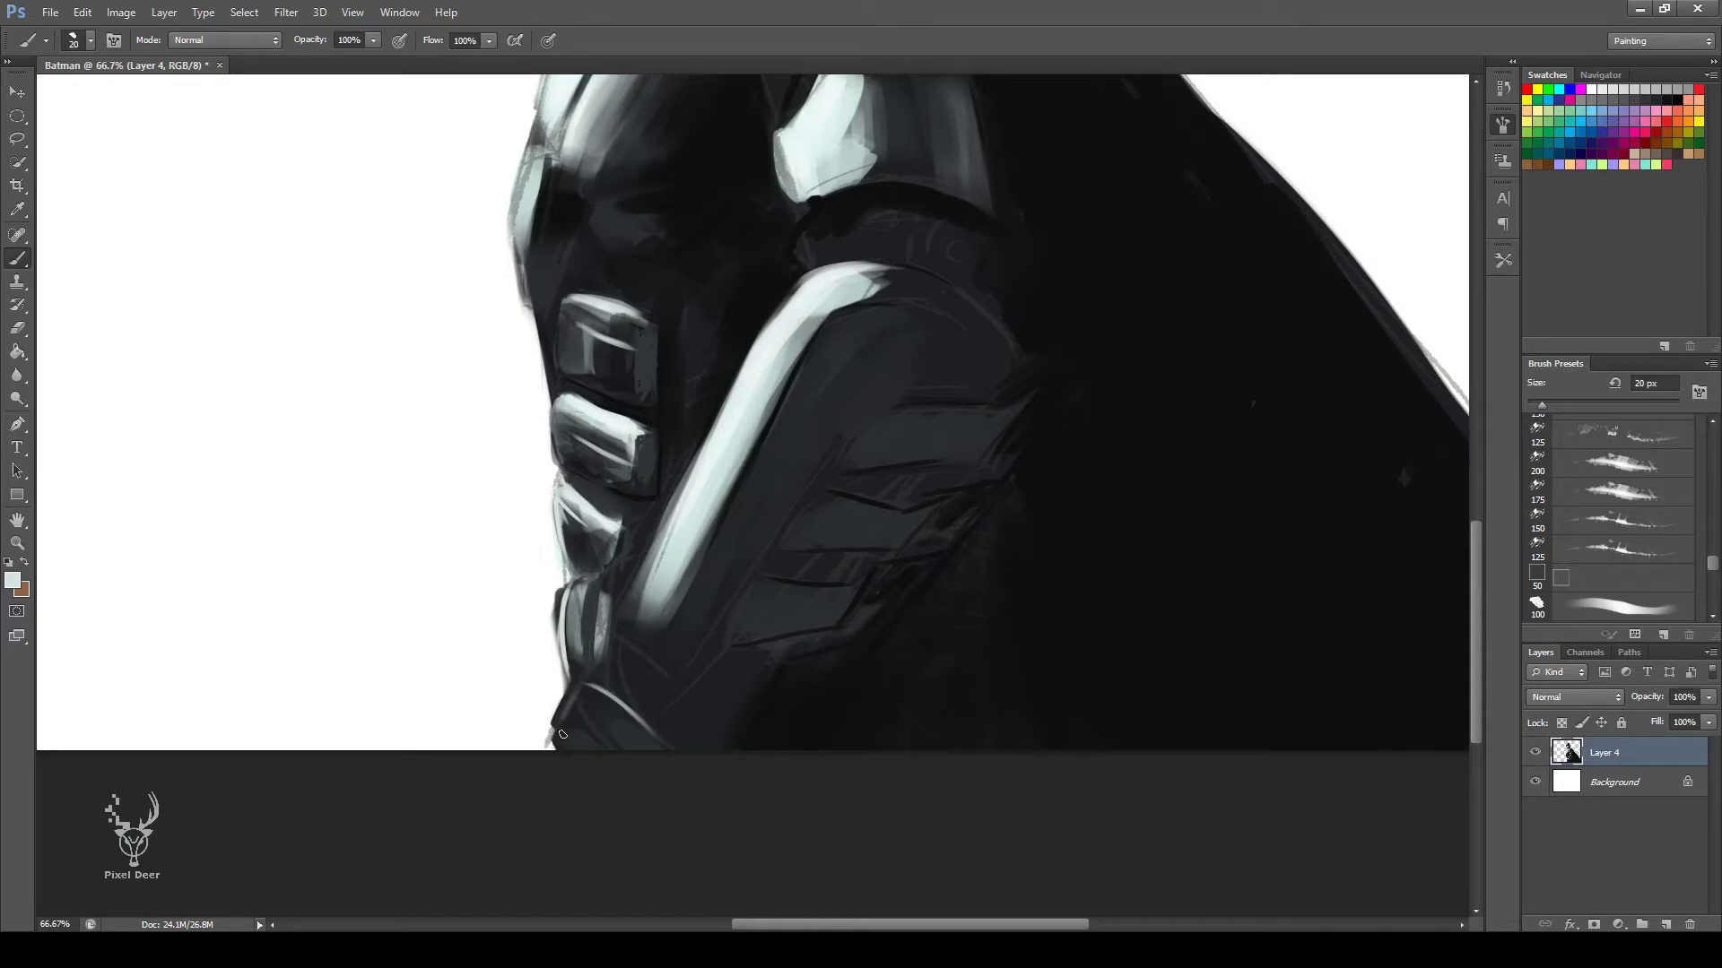
left_click(608, 704, "alt")
mouse_move(567, 718)
left_mouse_down()
mouse_move(545, 742)
mouse_move(607, 723)
mouse_move(547, 744)
left_mouse_up()
Add mid-grey shading inside the arm highlight and along the lower armour plates.
left_click(594, 673, "alt")
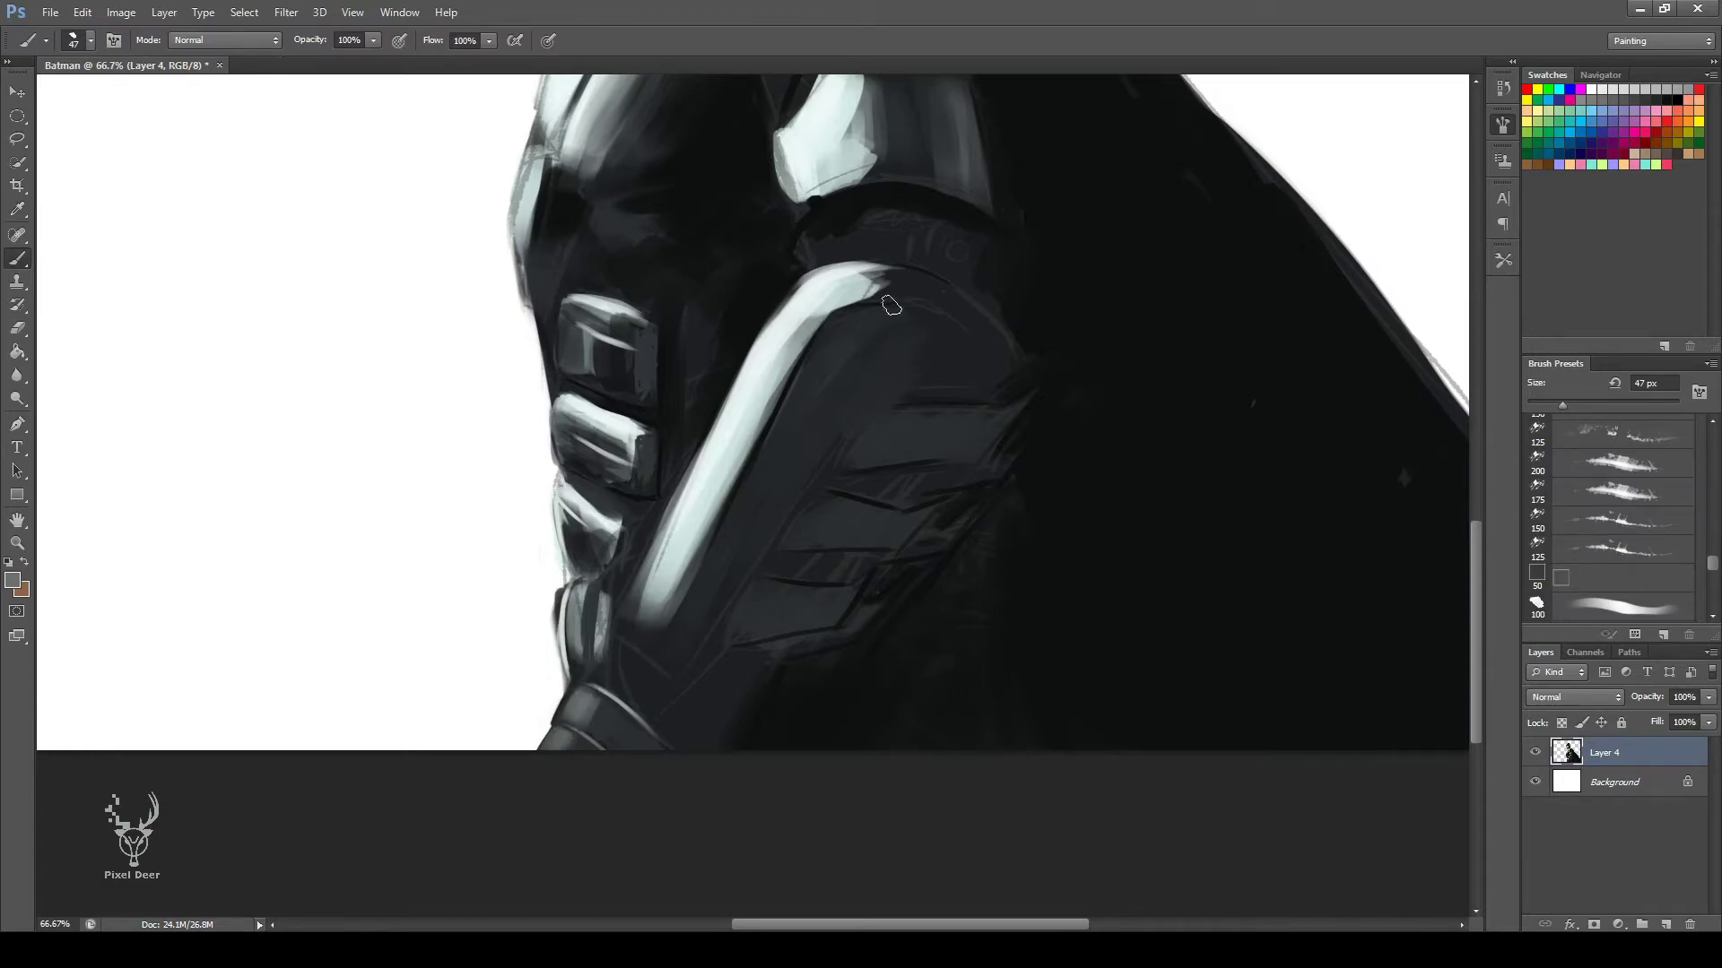
mouse_move(891, 306)
left_mouse_down()
mouse_move(834, 323)
mouse_move(789, 431)
mouse_move(763, 448)
mouse_move(963, 331)
left_mouse_up()
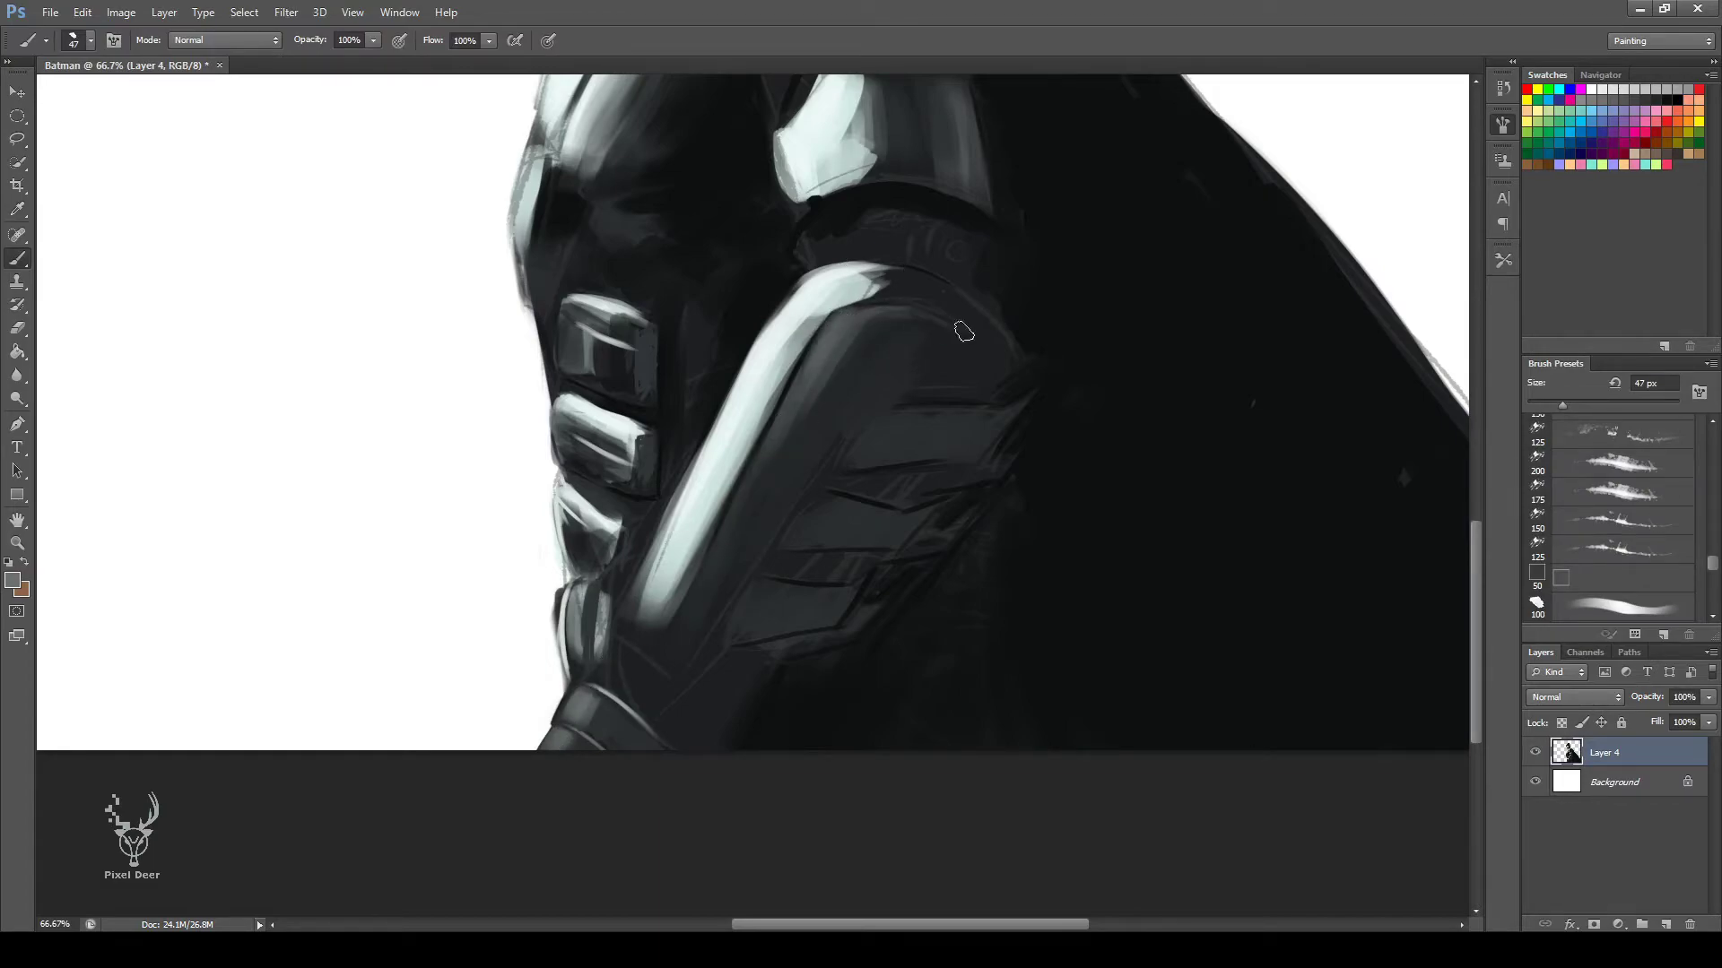
left_click_drag(930, 505, 958, 493)
mouse_move(874, 574)
left_mouse_down()
mouse_move(950, 539)
mouse_move(1023, 444)
mouse_move(969, 411)
left_mouse_up()
left_click(704, 462, "alt")
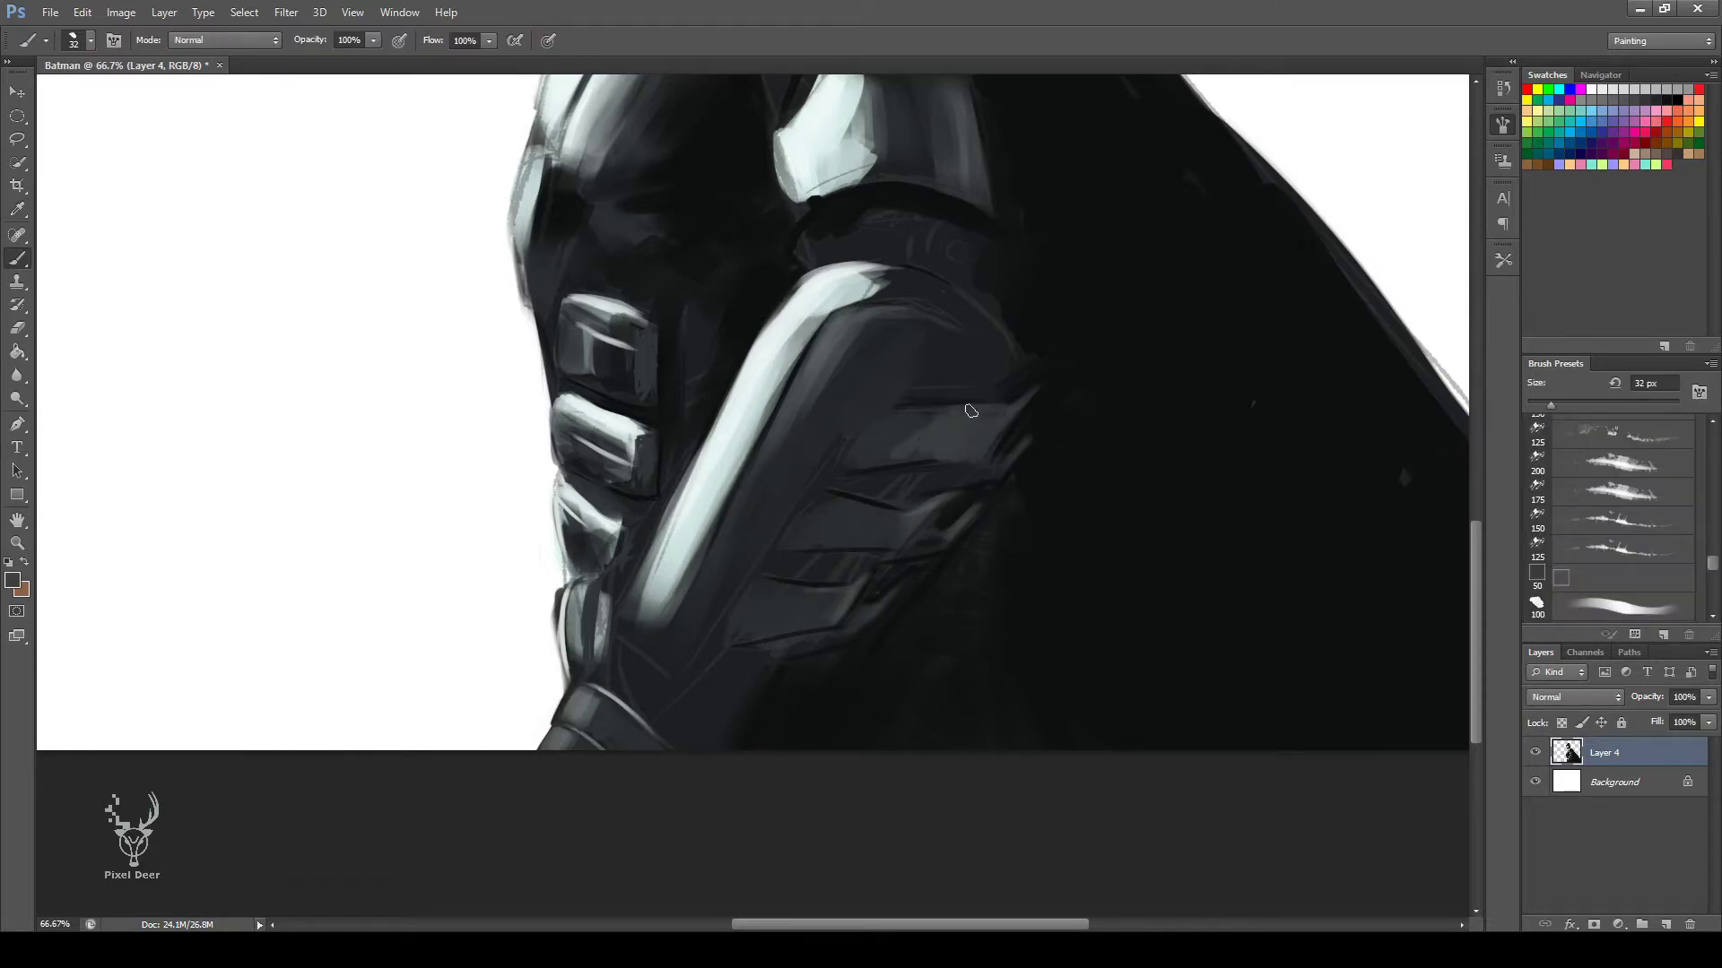
left_click_drag(900, 542, 877, 506)
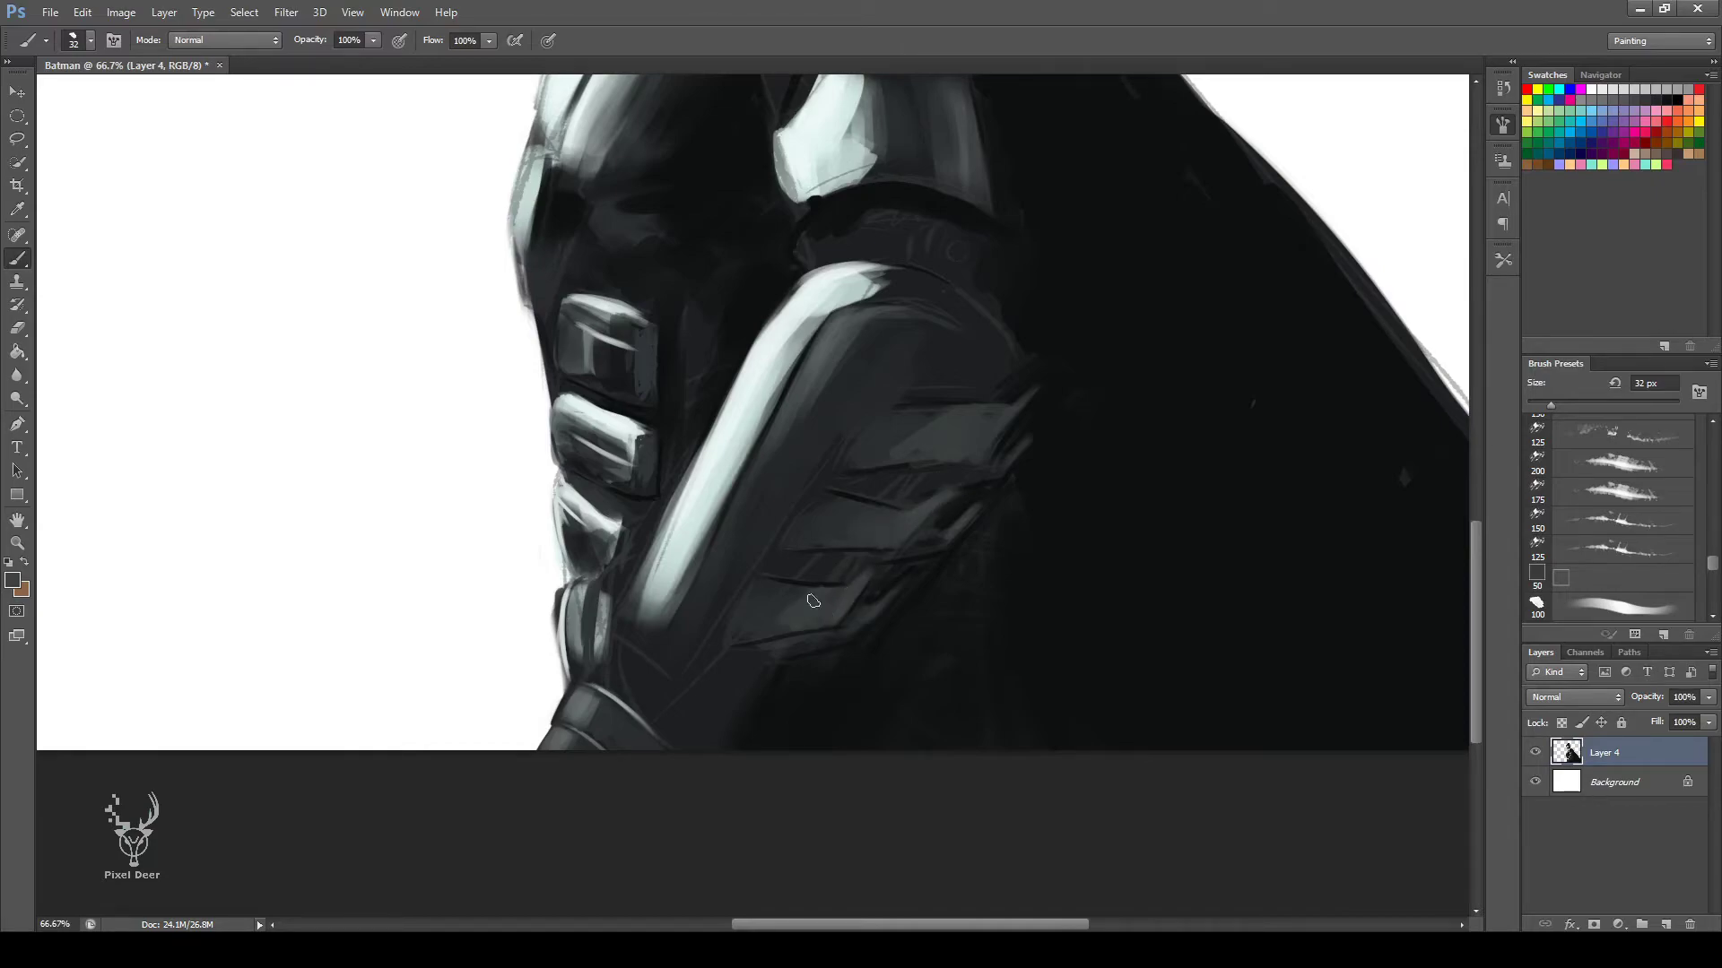
left_click_drag(917, 334, 755, 603)
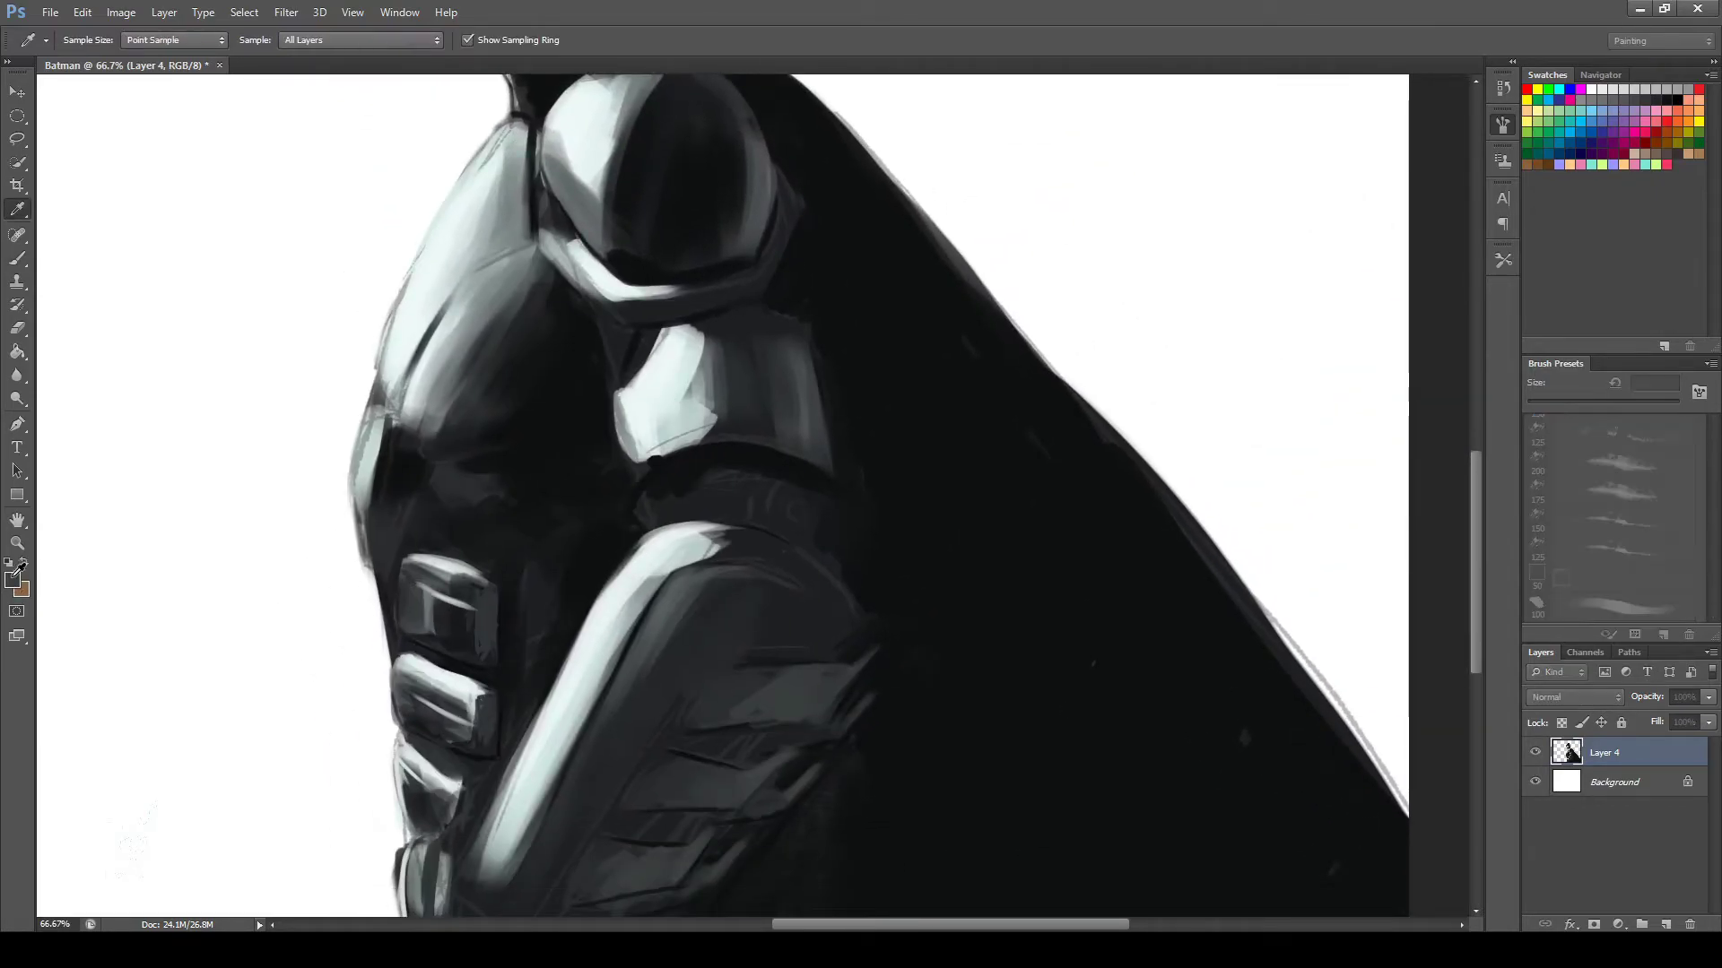
Darken the left edge of the light shoulder plate with a smaller black brush.
key("bracketleft")
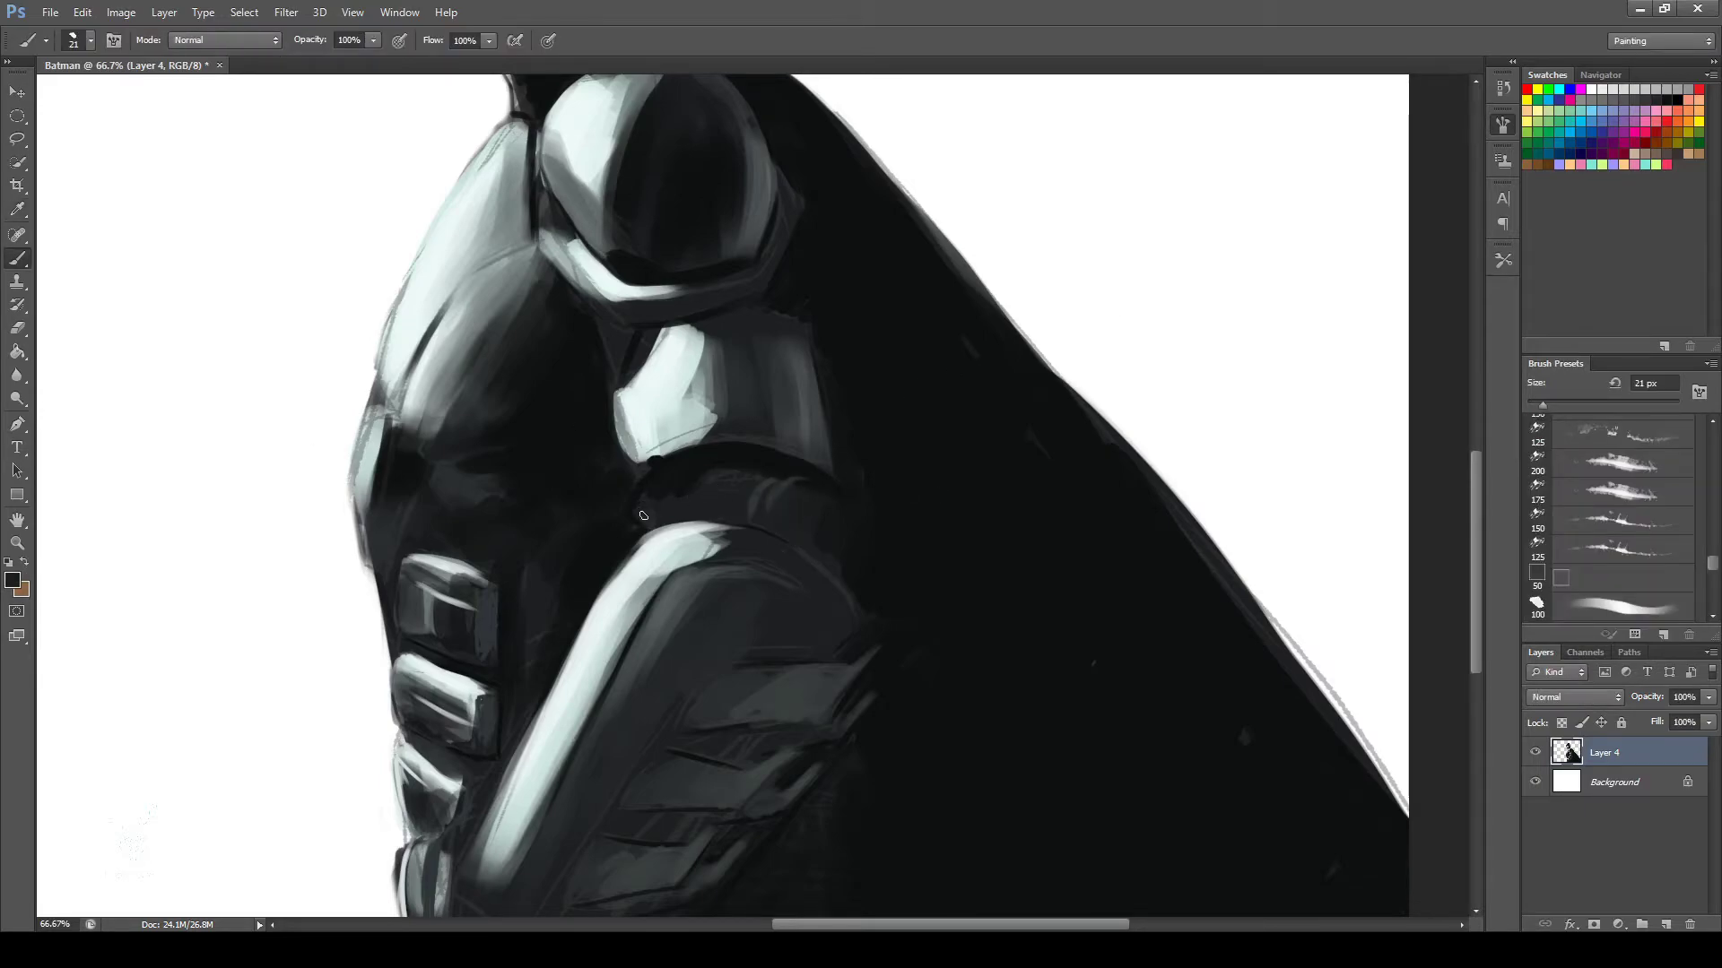
left_click(622, 431, "alt")
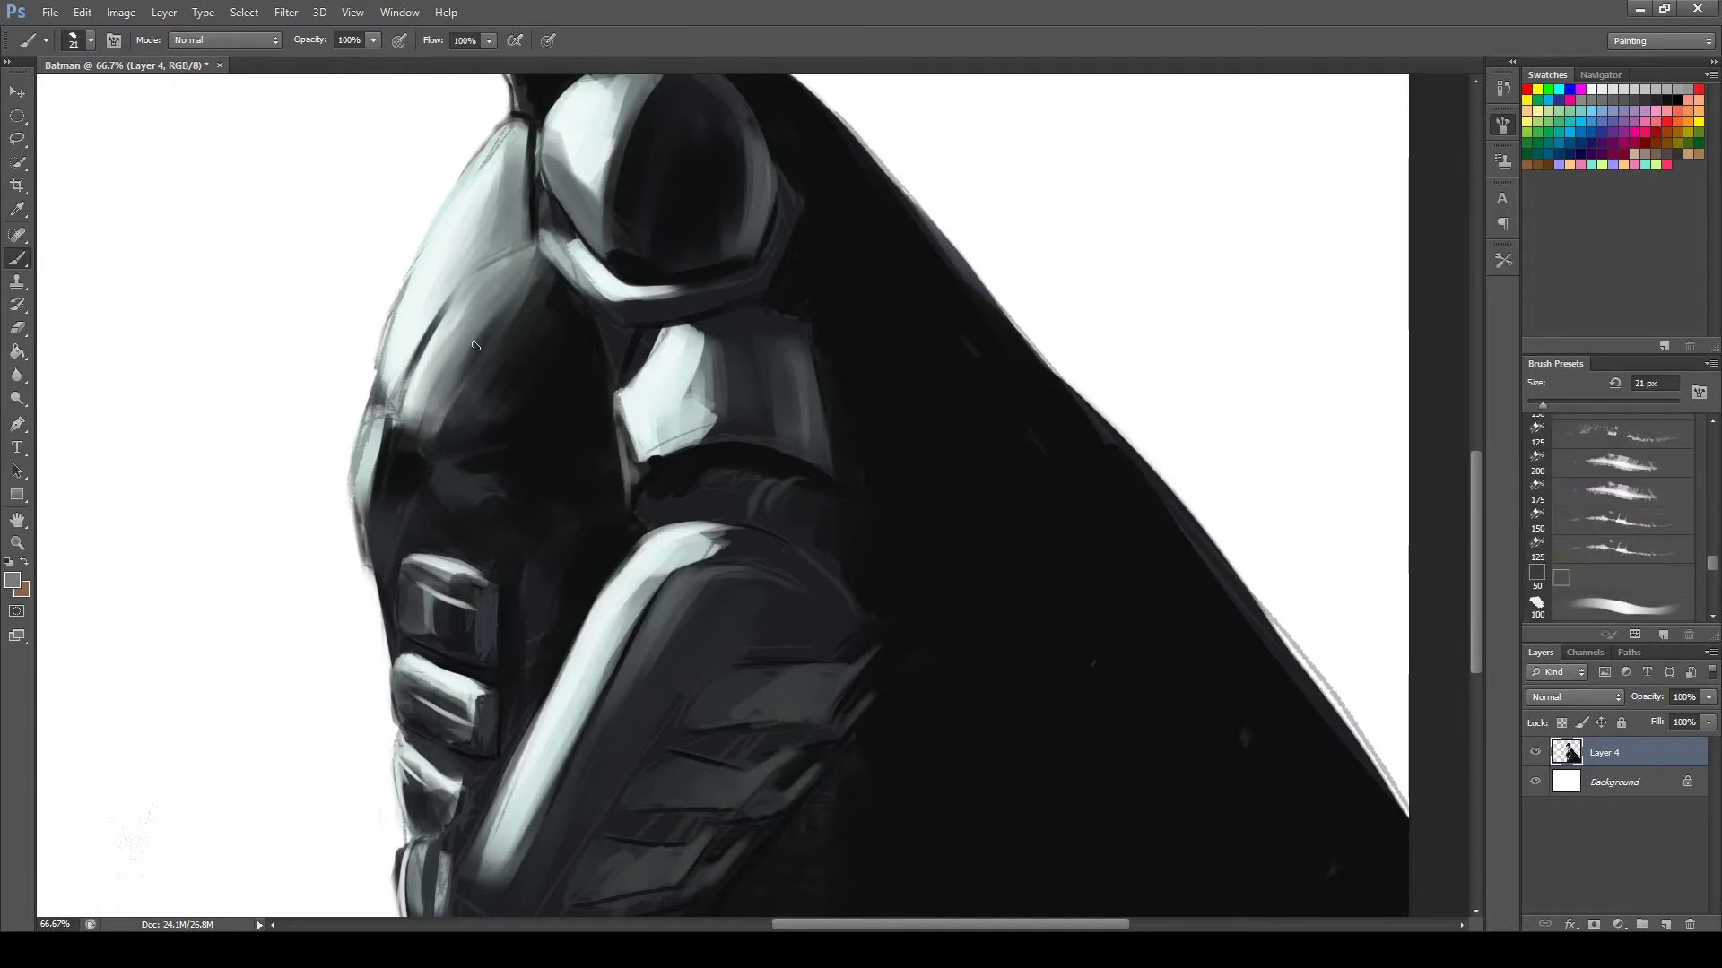
left_click(621, 436, "alt")
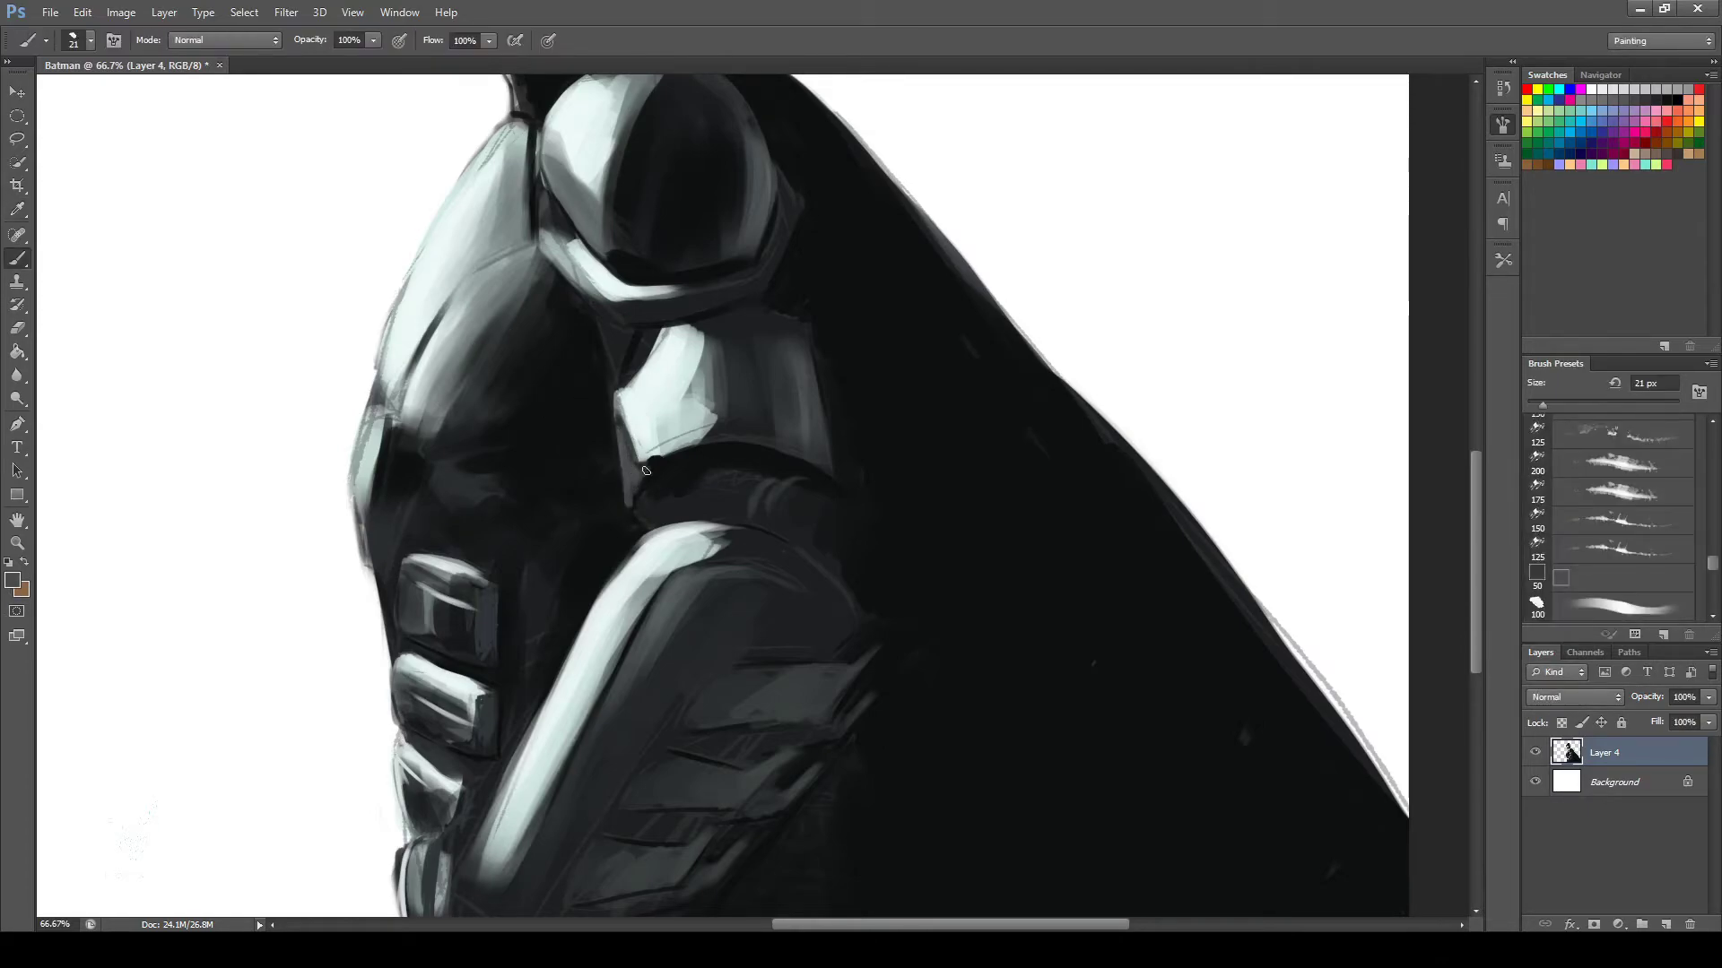
left_click(631, 451, "alt")
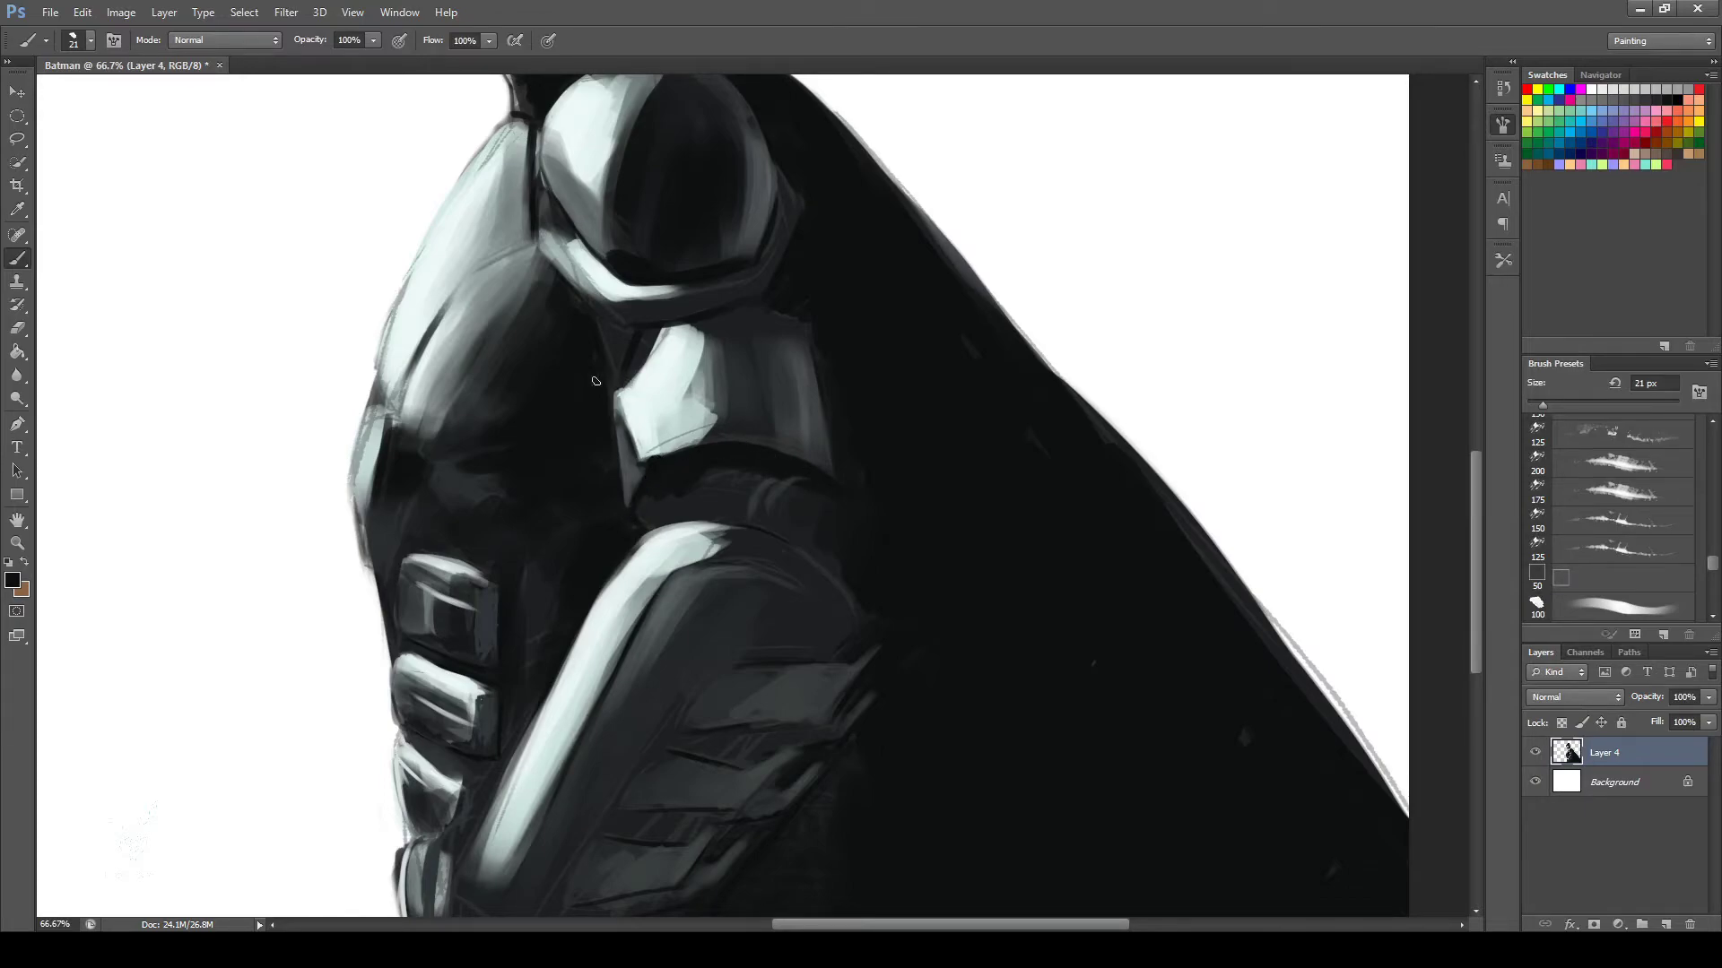
left_click_drag(618, 391, 626, 432)
mouse_move(674, 328)
left_mouse_down()
mouse_move(630, 398)
mouse_move(734, 355)
left_mouse_up()
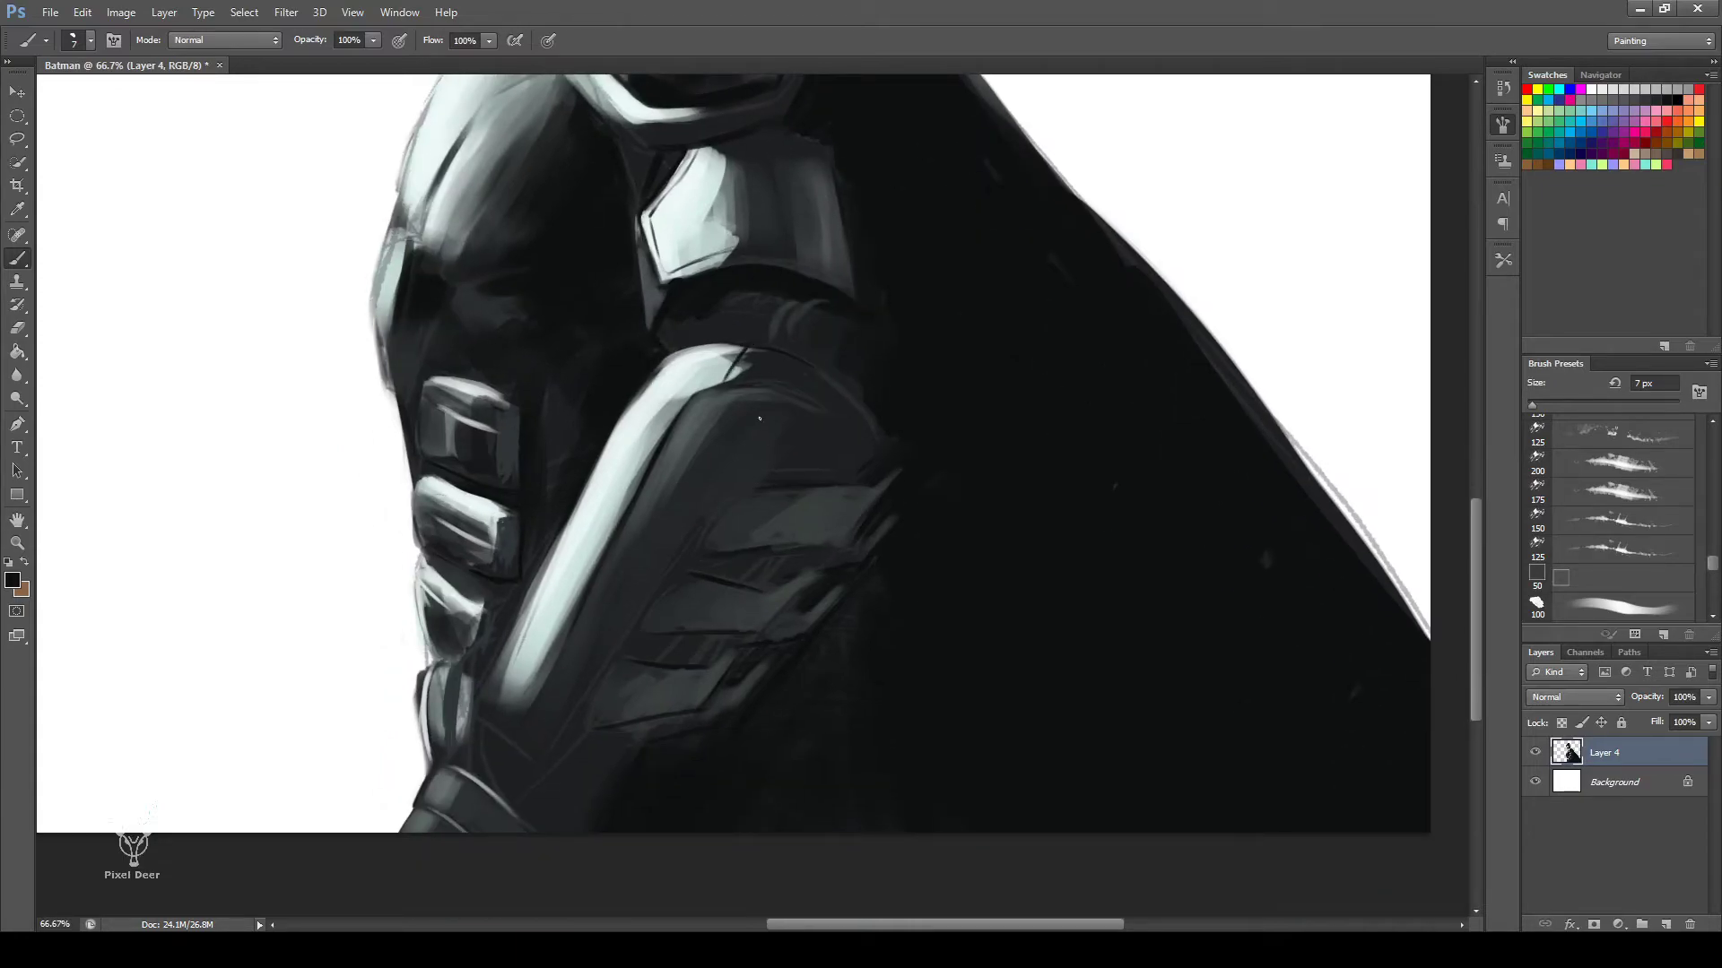
Highlight the forearm plate's top and inner edges and the lower armour plate edge in light grey.
left_click(642, 432, "alt")
left_click_drag(718, 404, 709, 408)
left_click_drag(635, 536, 702, 428)
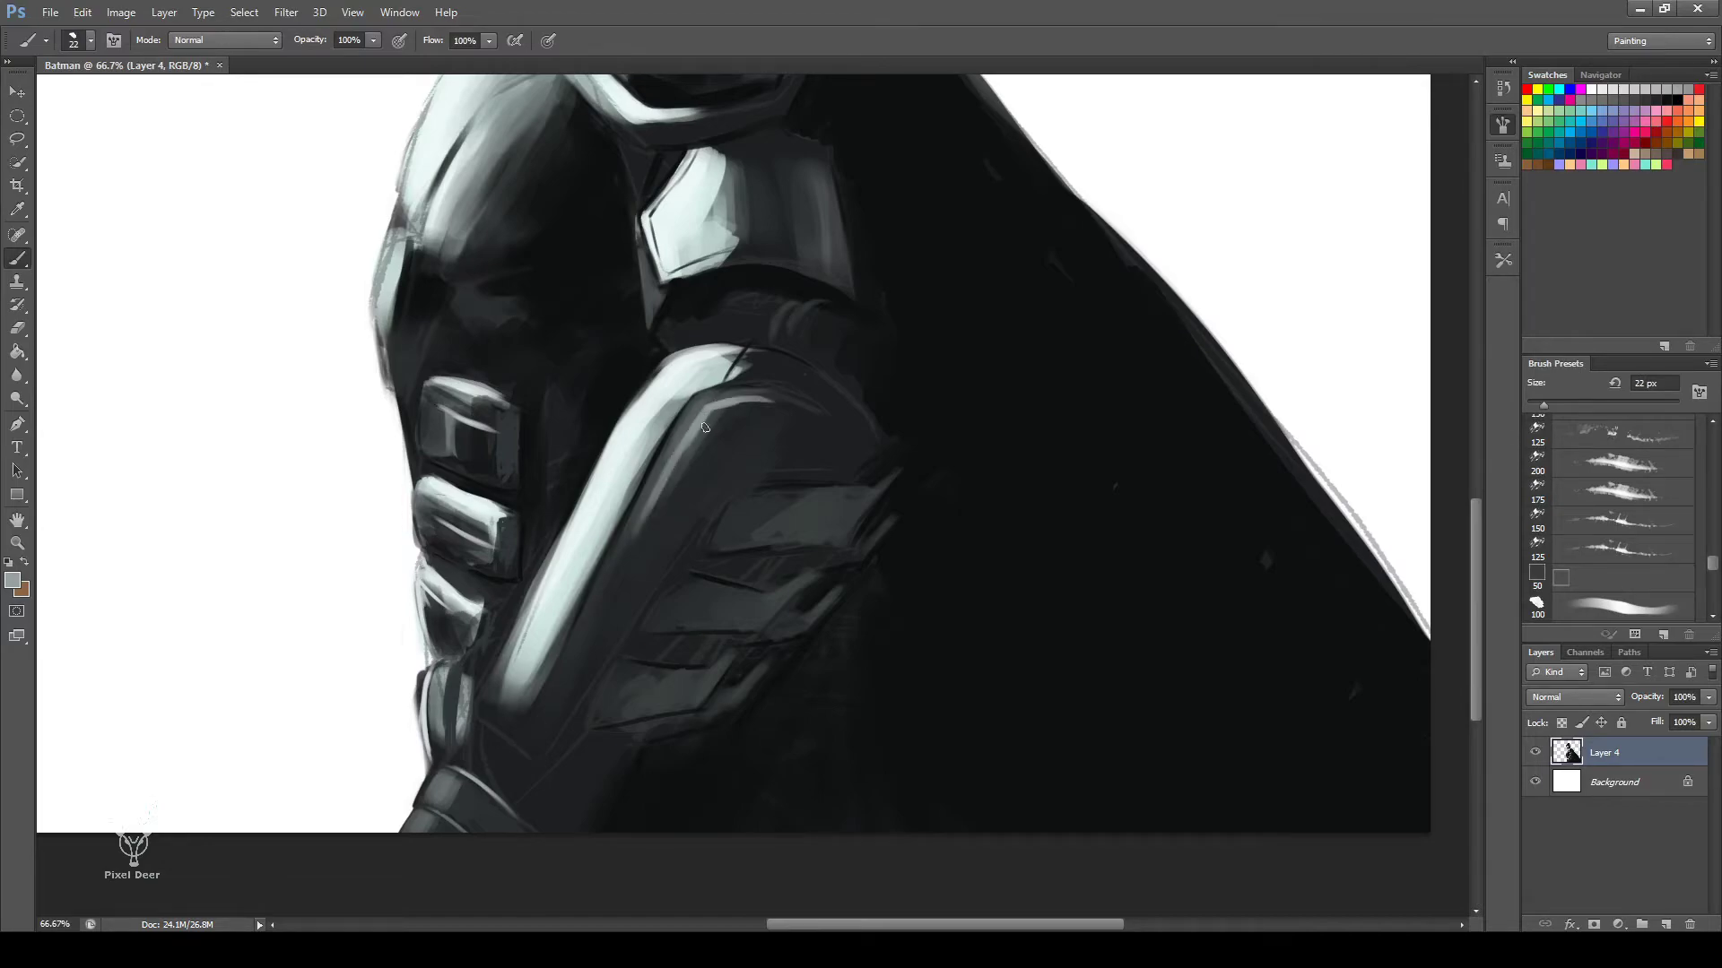
key("bracketright")
key("bracketright")
key("bracketright")
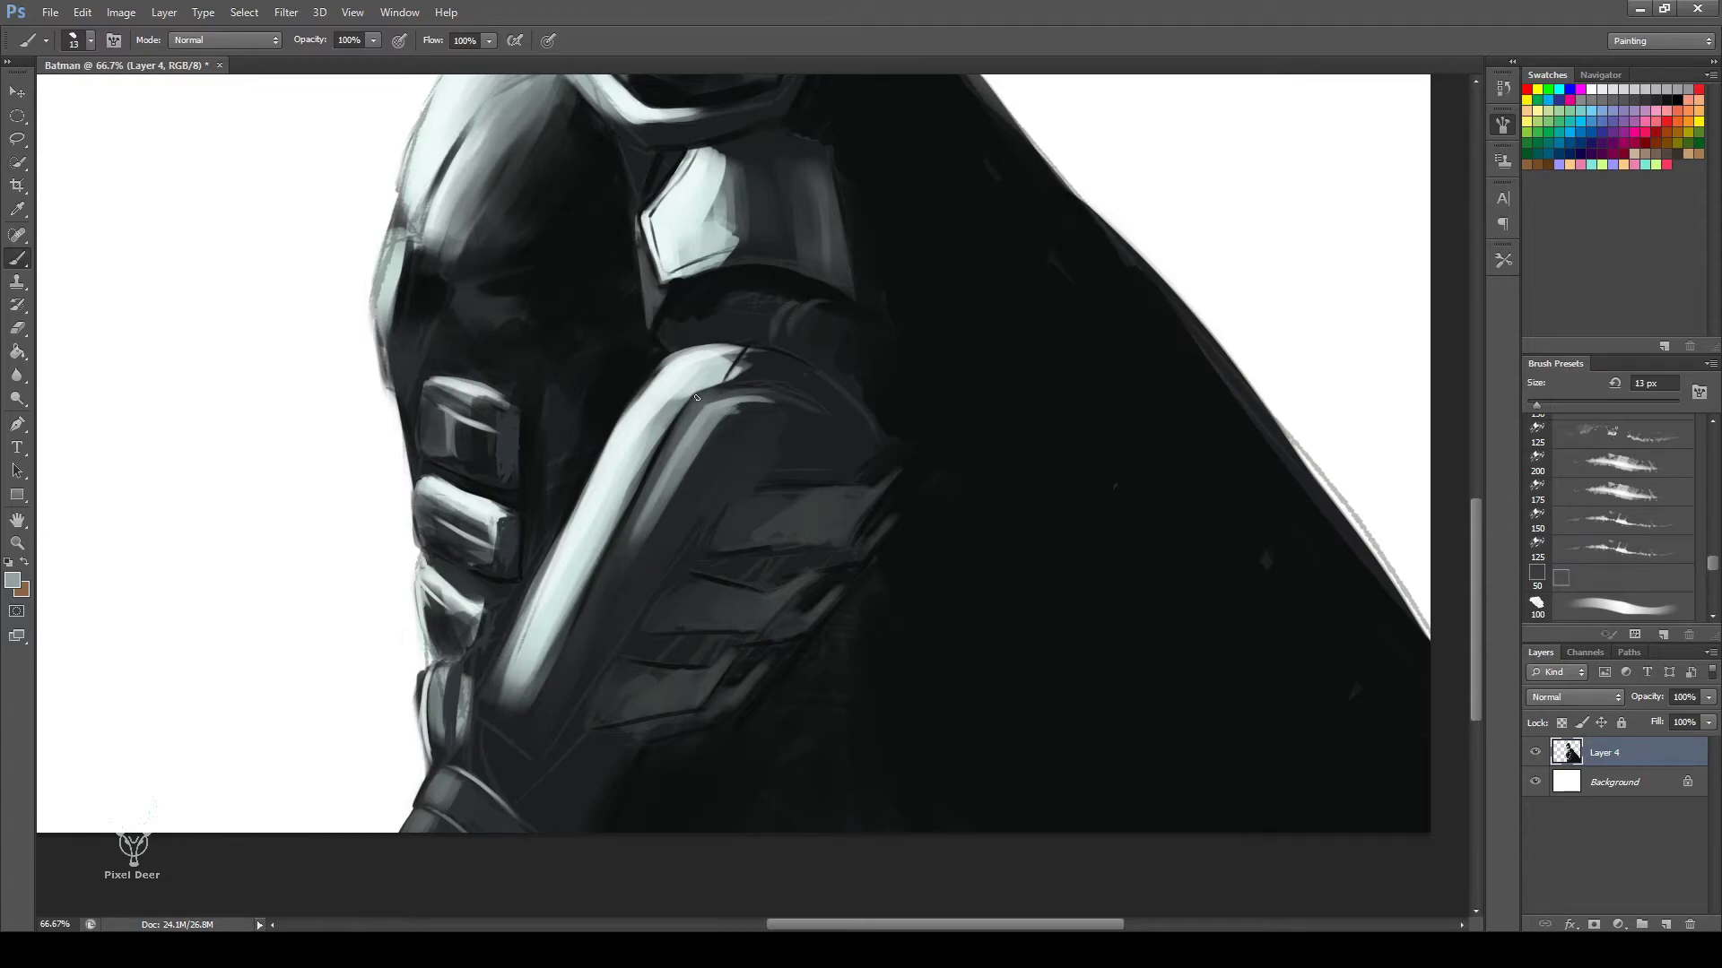
left_click_drag(701, 391, 662, 455)
left_click_drag(531, 721, 583, 625)
Darken the lower armour plate edge with a larger black brush.
left_click(492, 681, "alt")
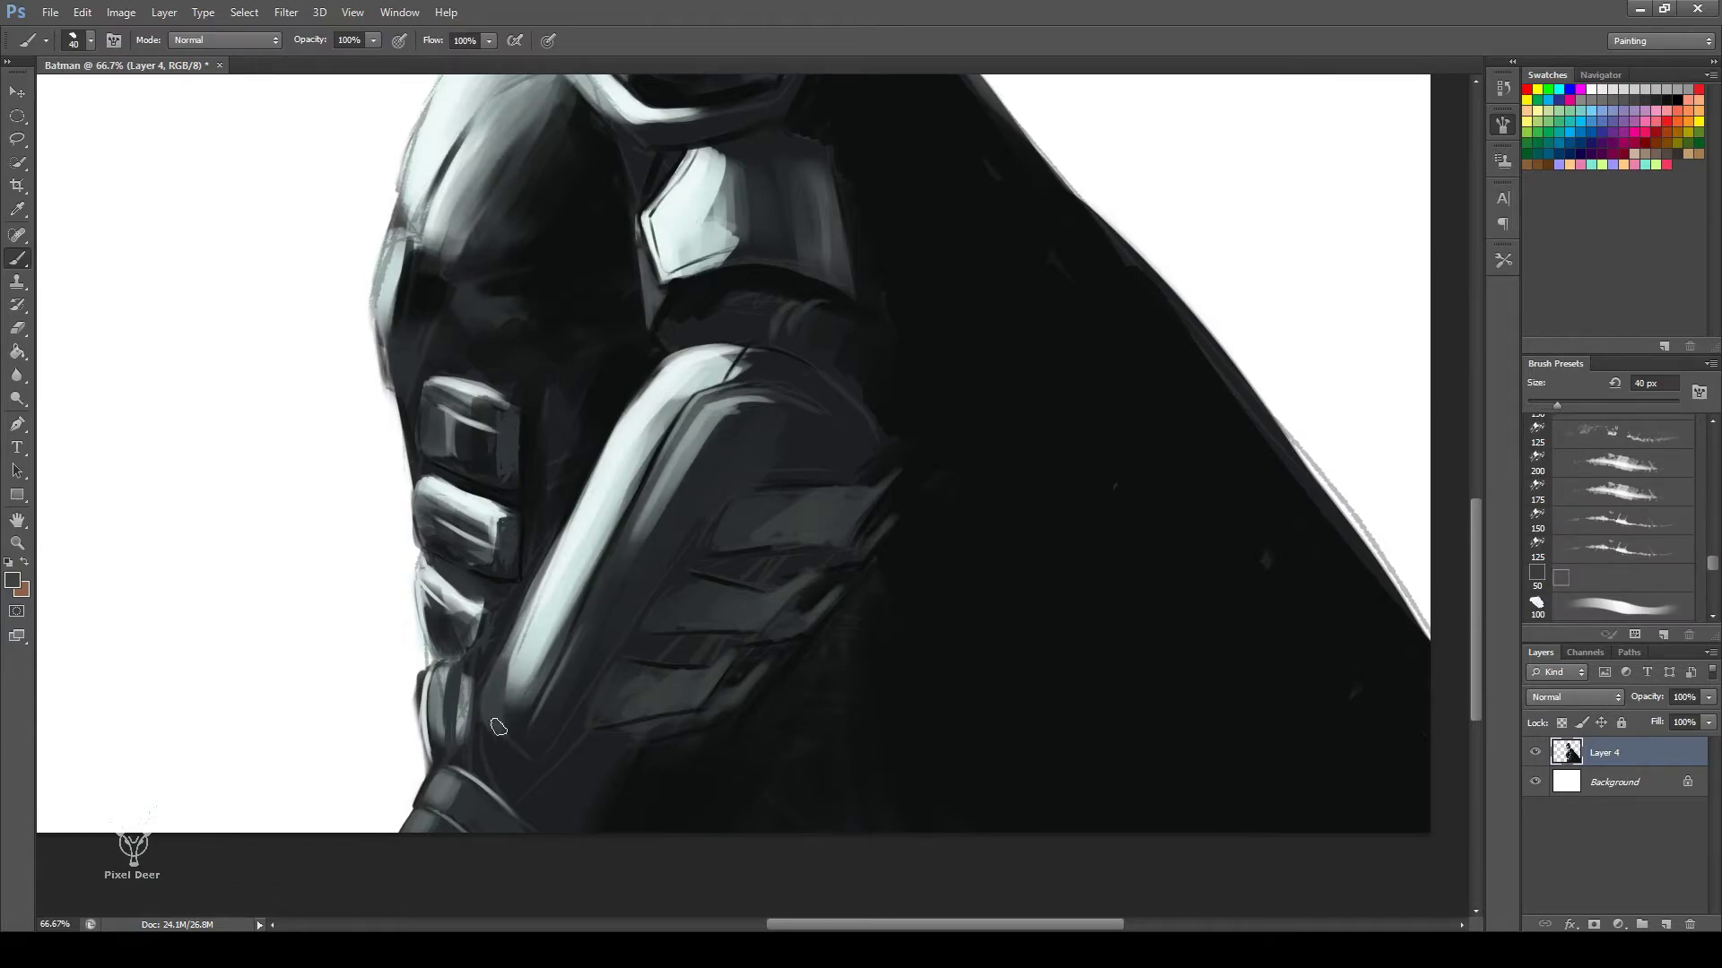
key("bracketright")
key("bracketright")
key("bracketright")
left_click(579, 686, "alt")
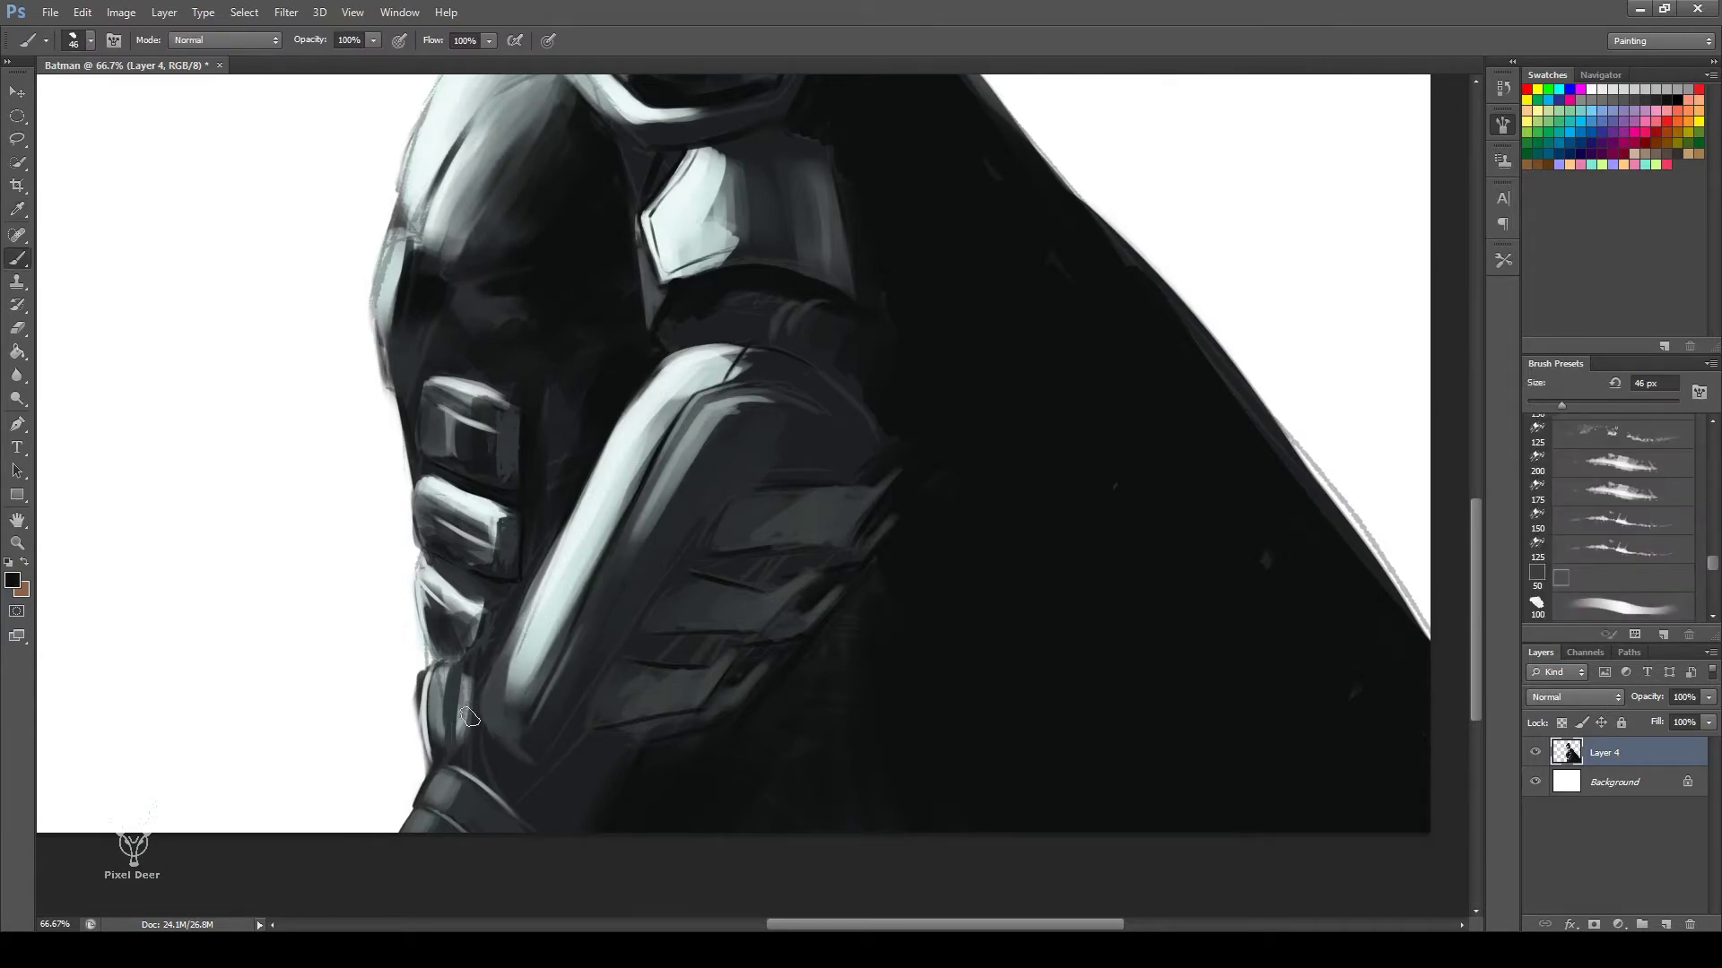
left_click_drag(463, 759, 571, 821)
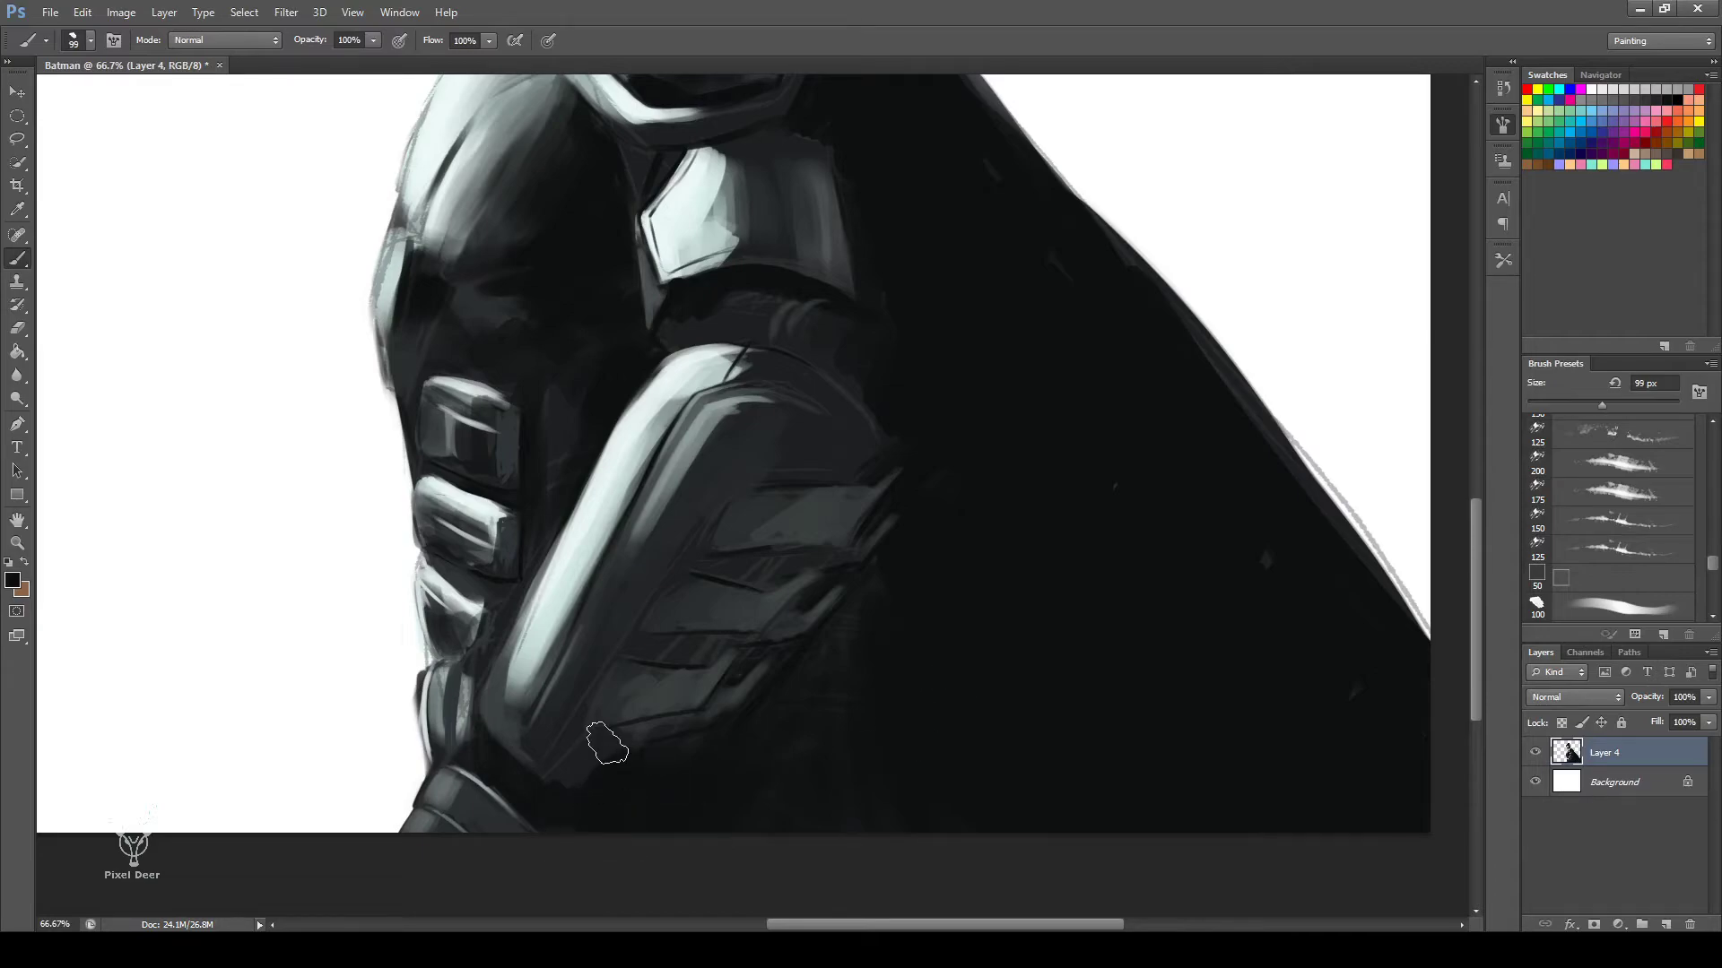
key("bracketright")
key("bracketright")
key("bracketright")
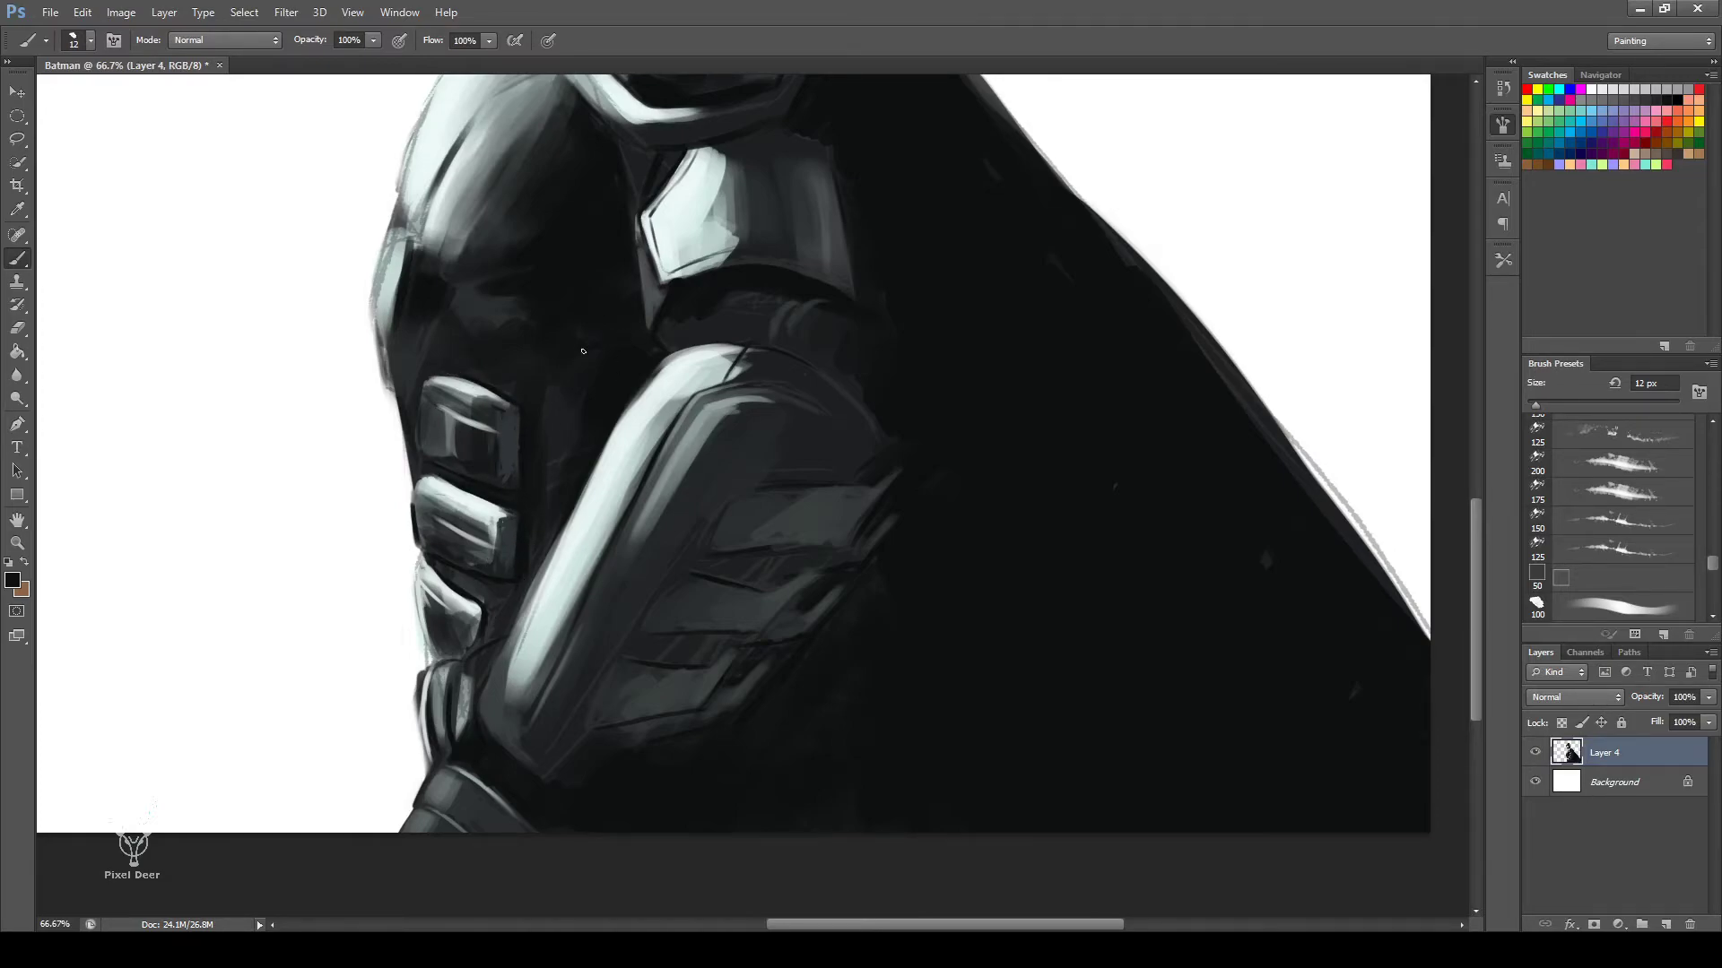
Paint grey strokes with a 63 px brush along the torso side and beside the belt plates.
key("i")
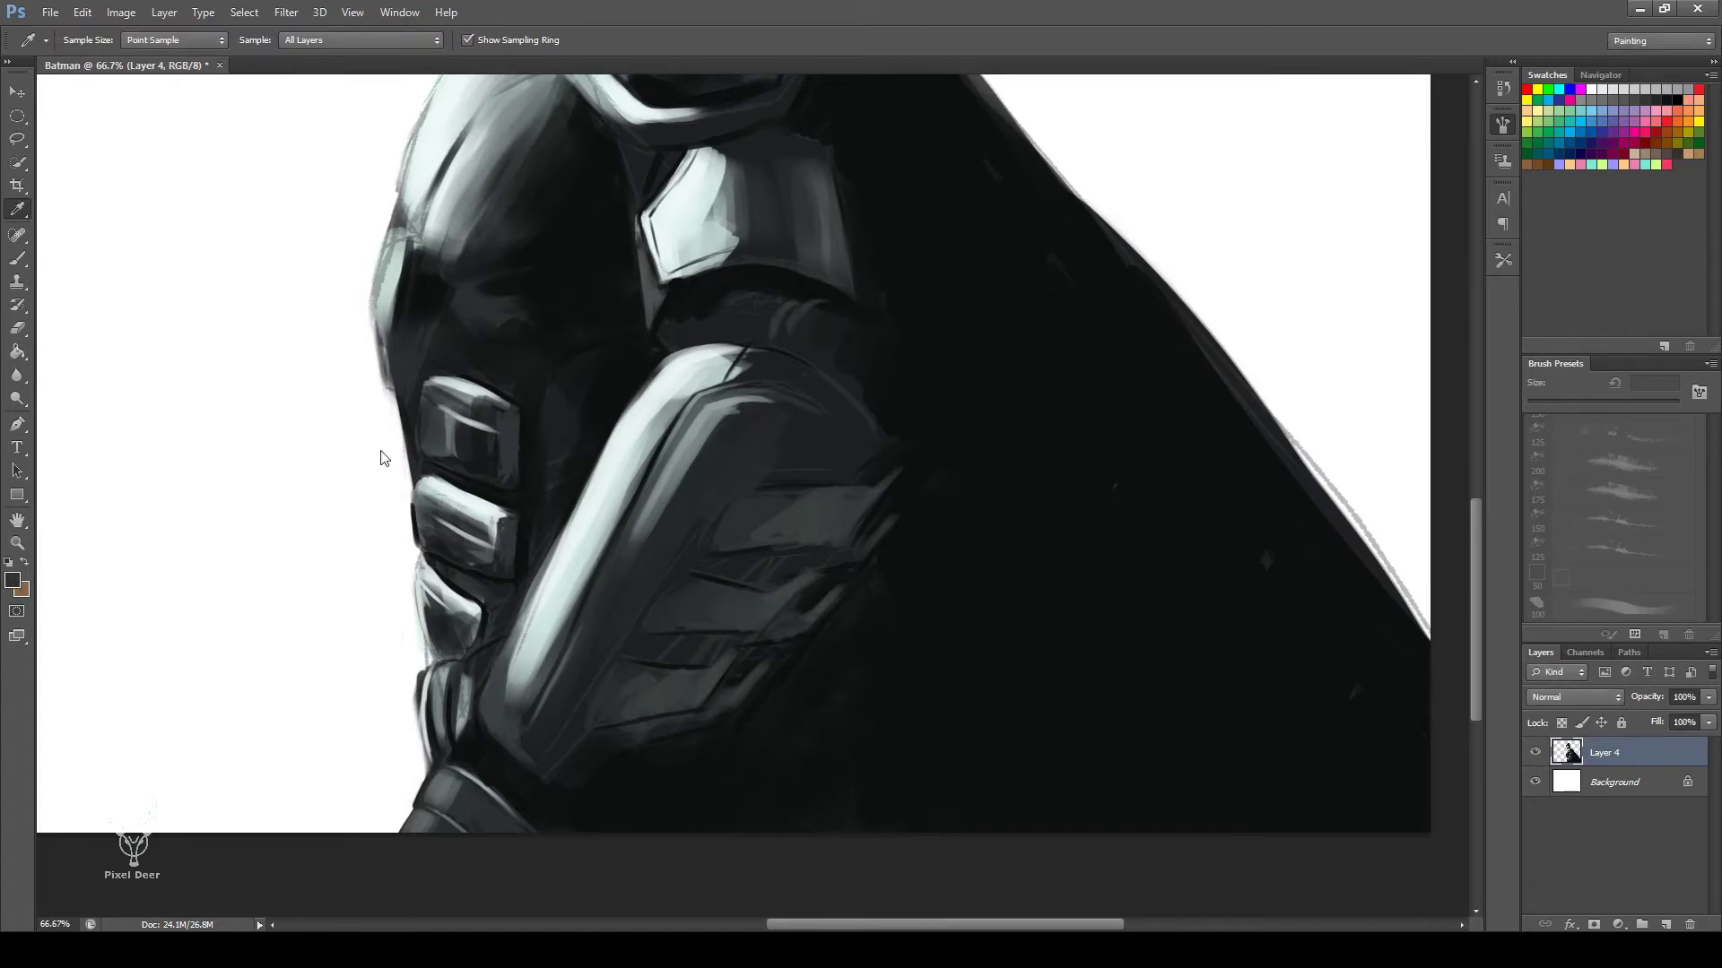
key("b")
left_click_drag(596, 353, 567, 431)
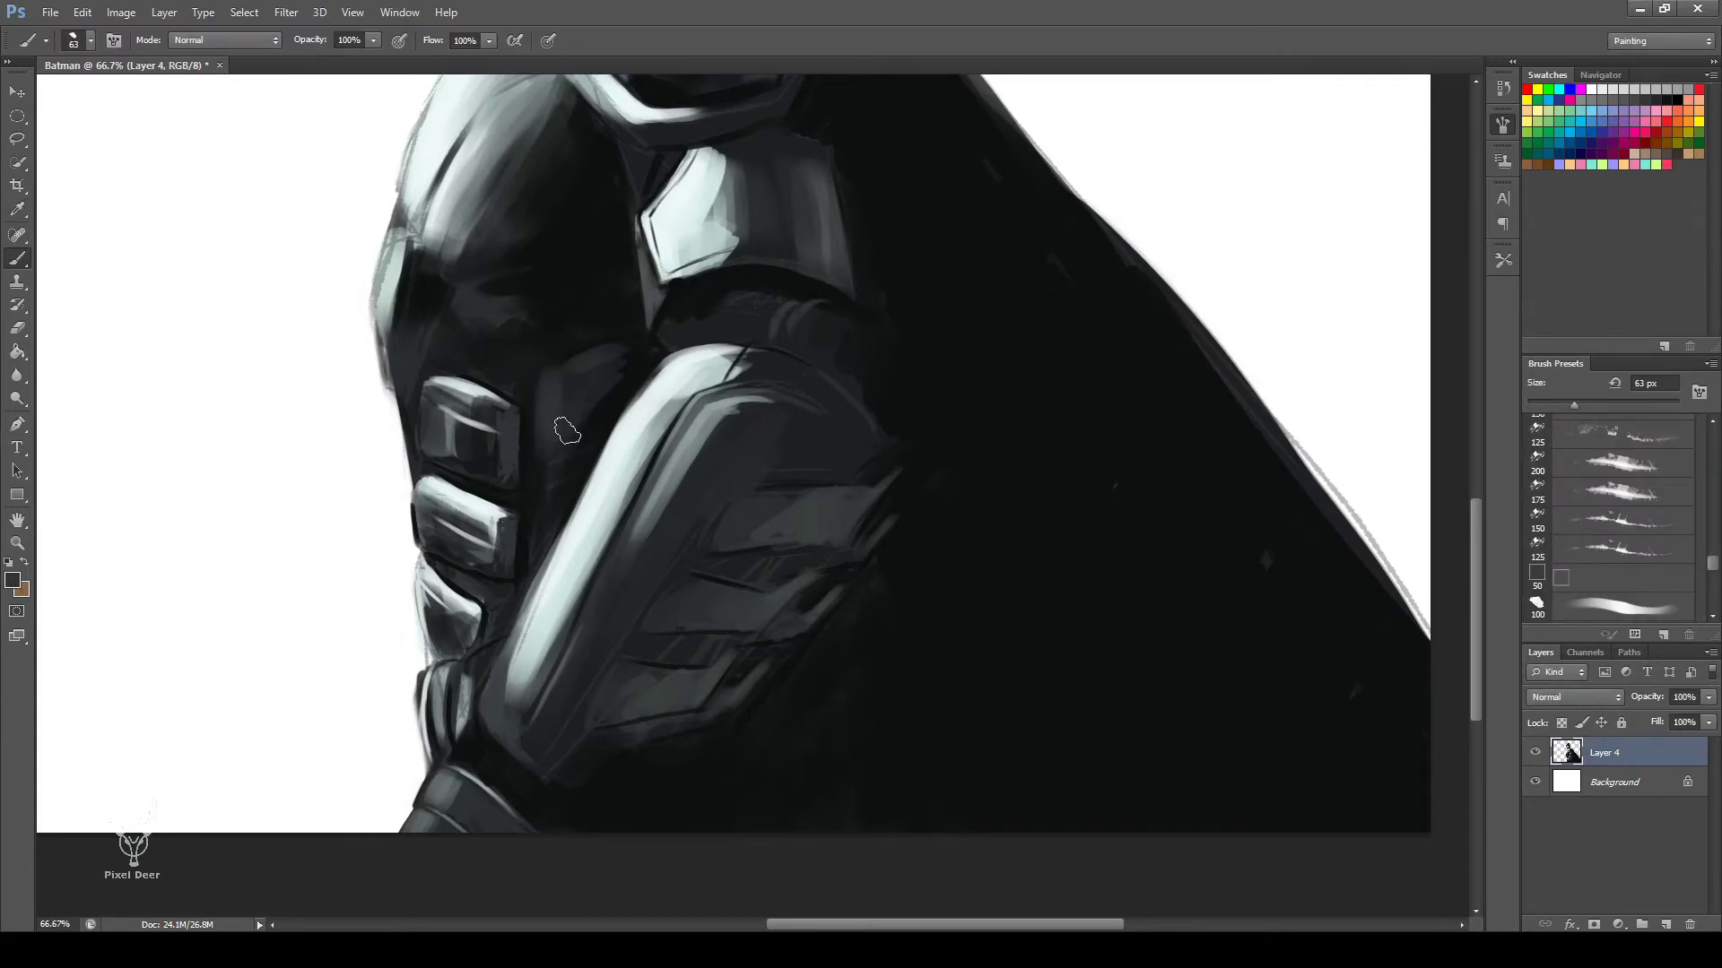
left_click_drag(542, 489, 556, 547)
key("i")
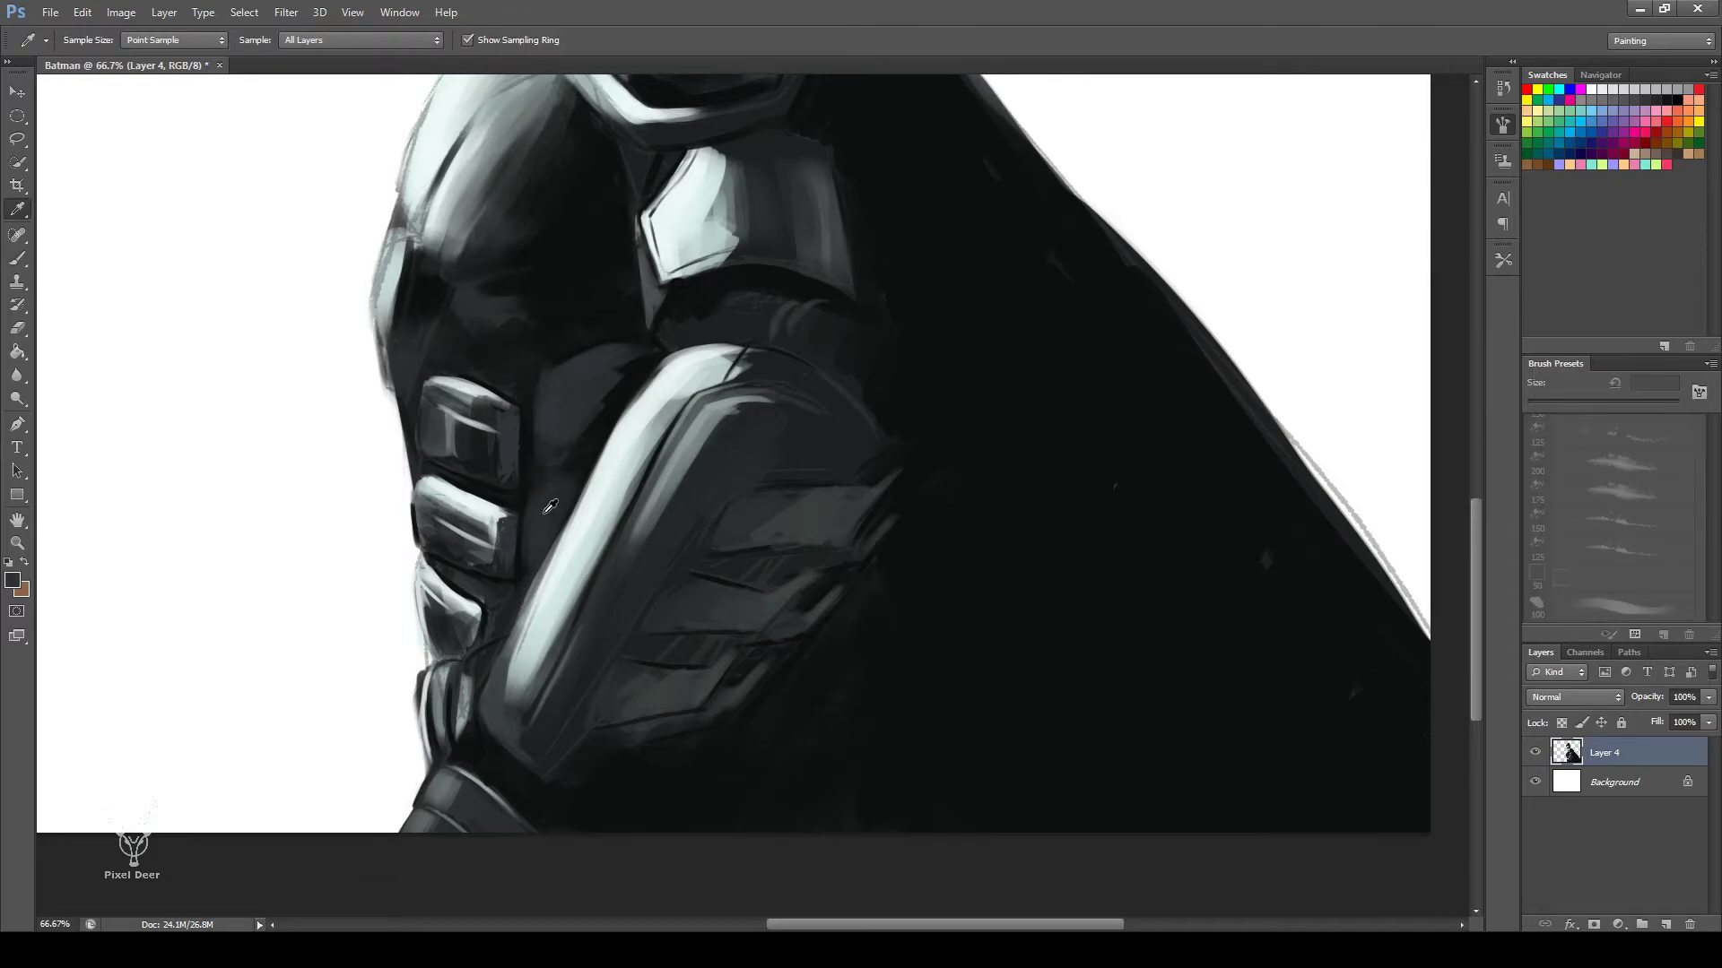
key("b")
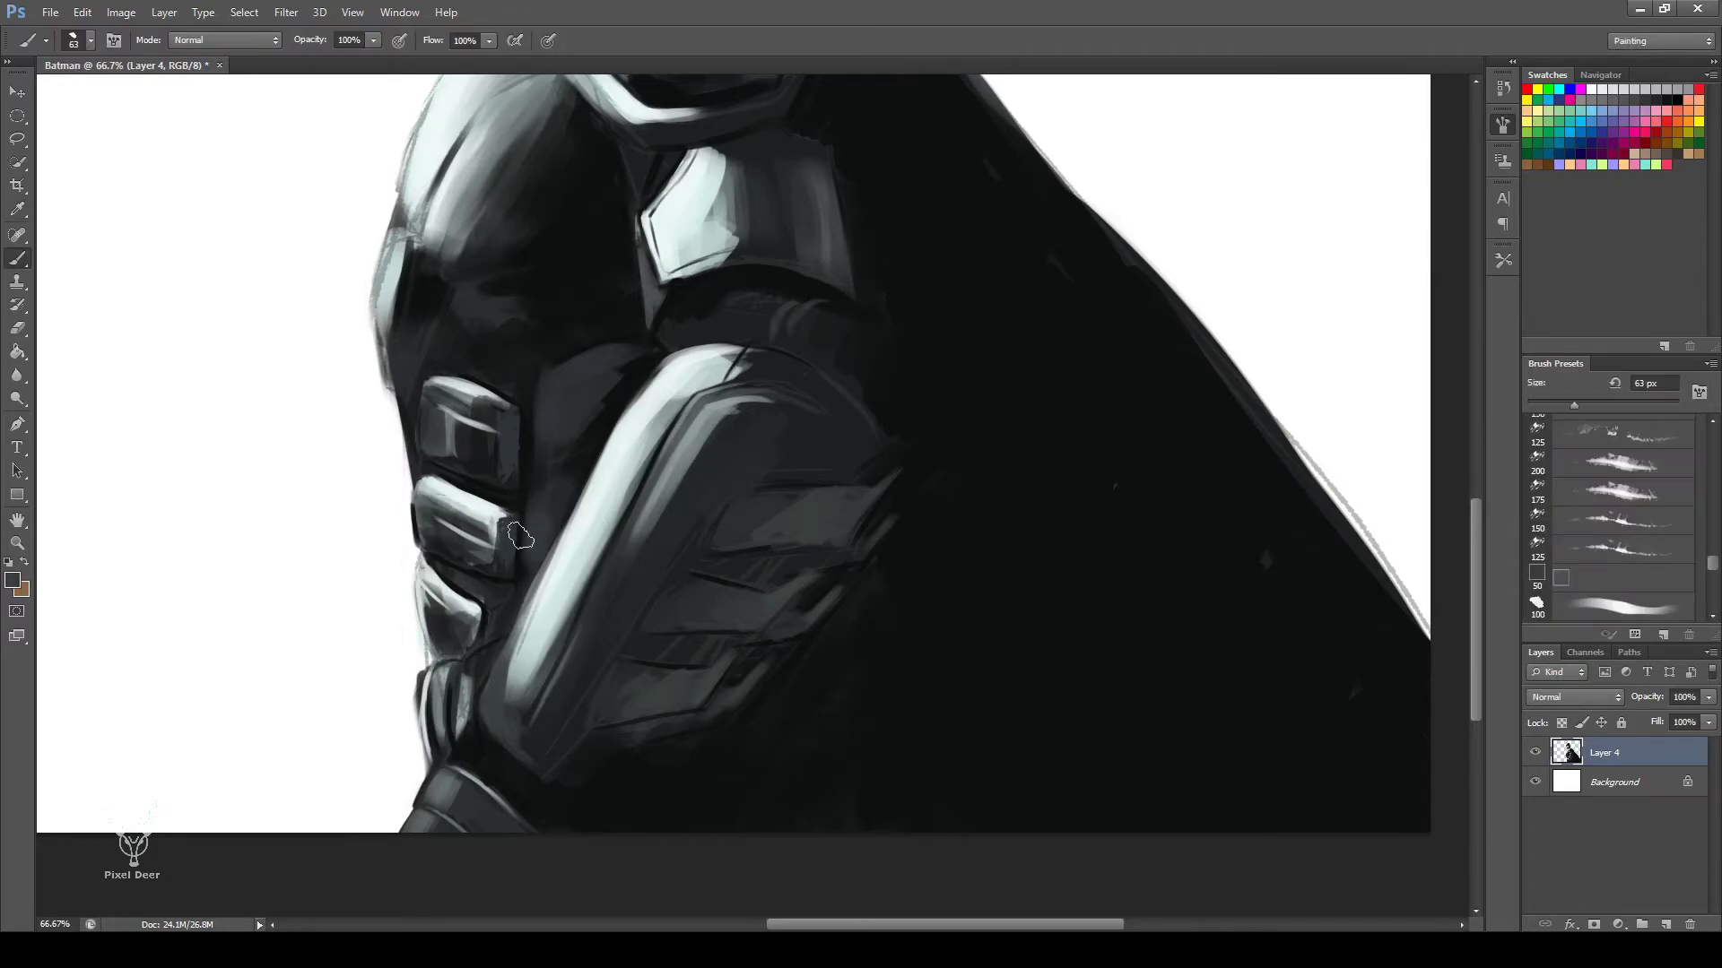
left_click_drag(538, 503, 534, 565)
Darken the grey area's edge by the belt and the upper torso's left edge with black.
left_click(646, 410, "alt")
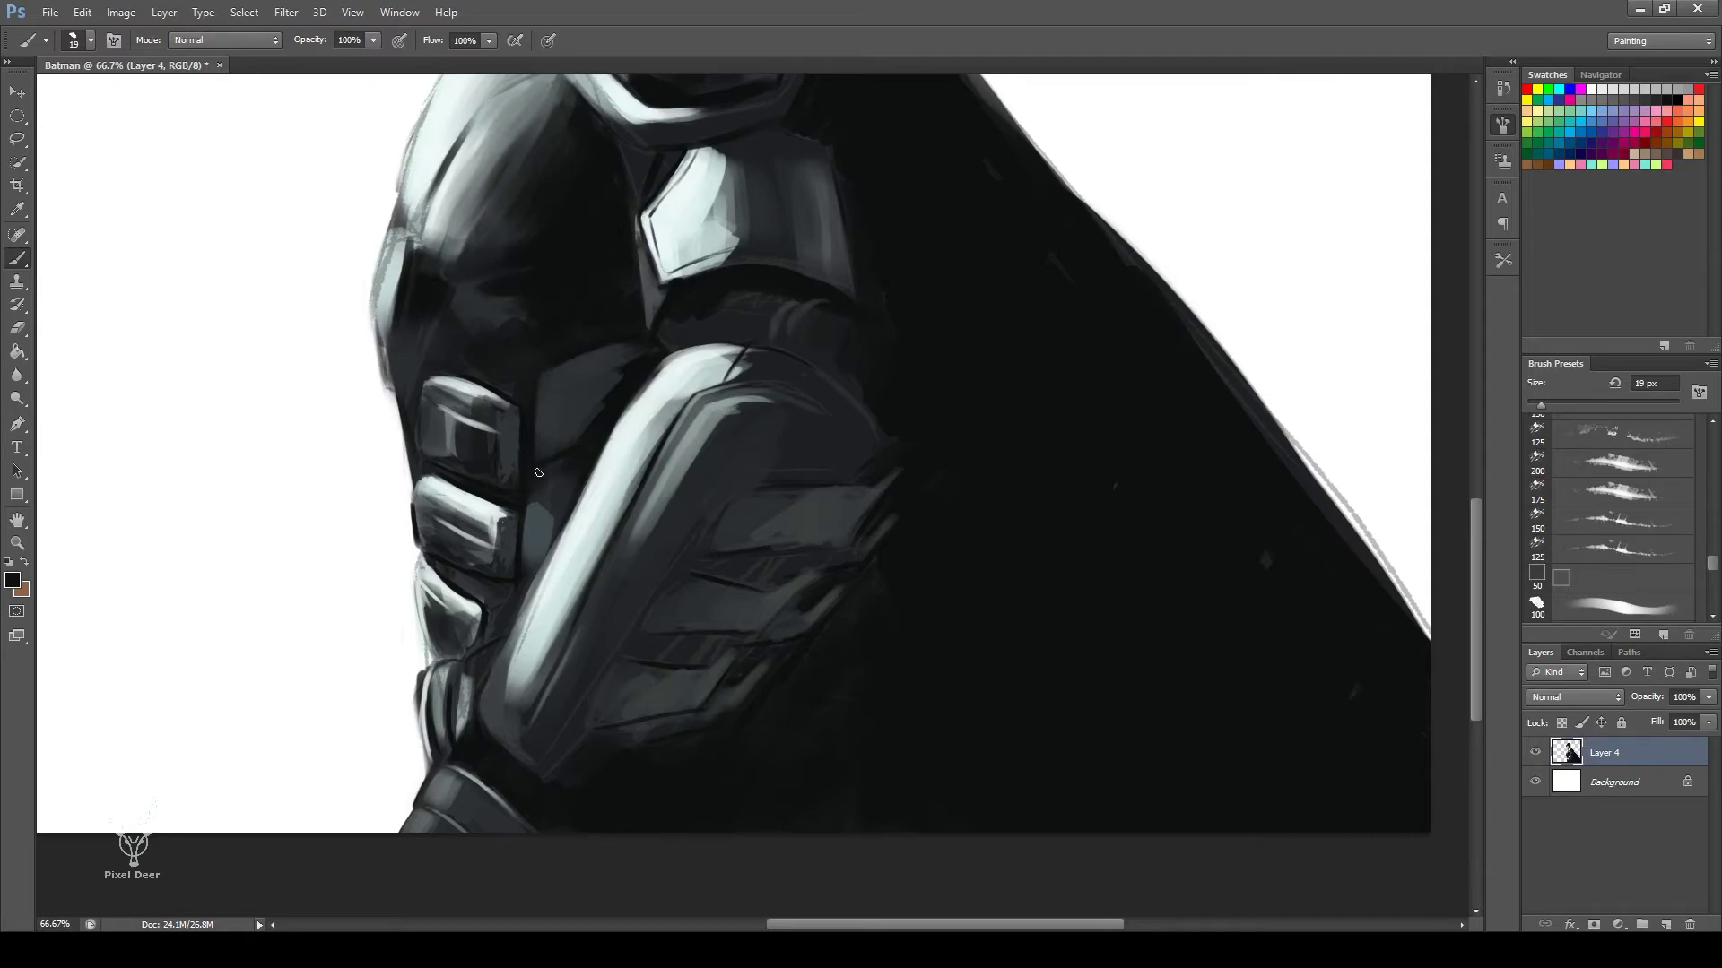
left_click_drag(529, 568, 527, 498)
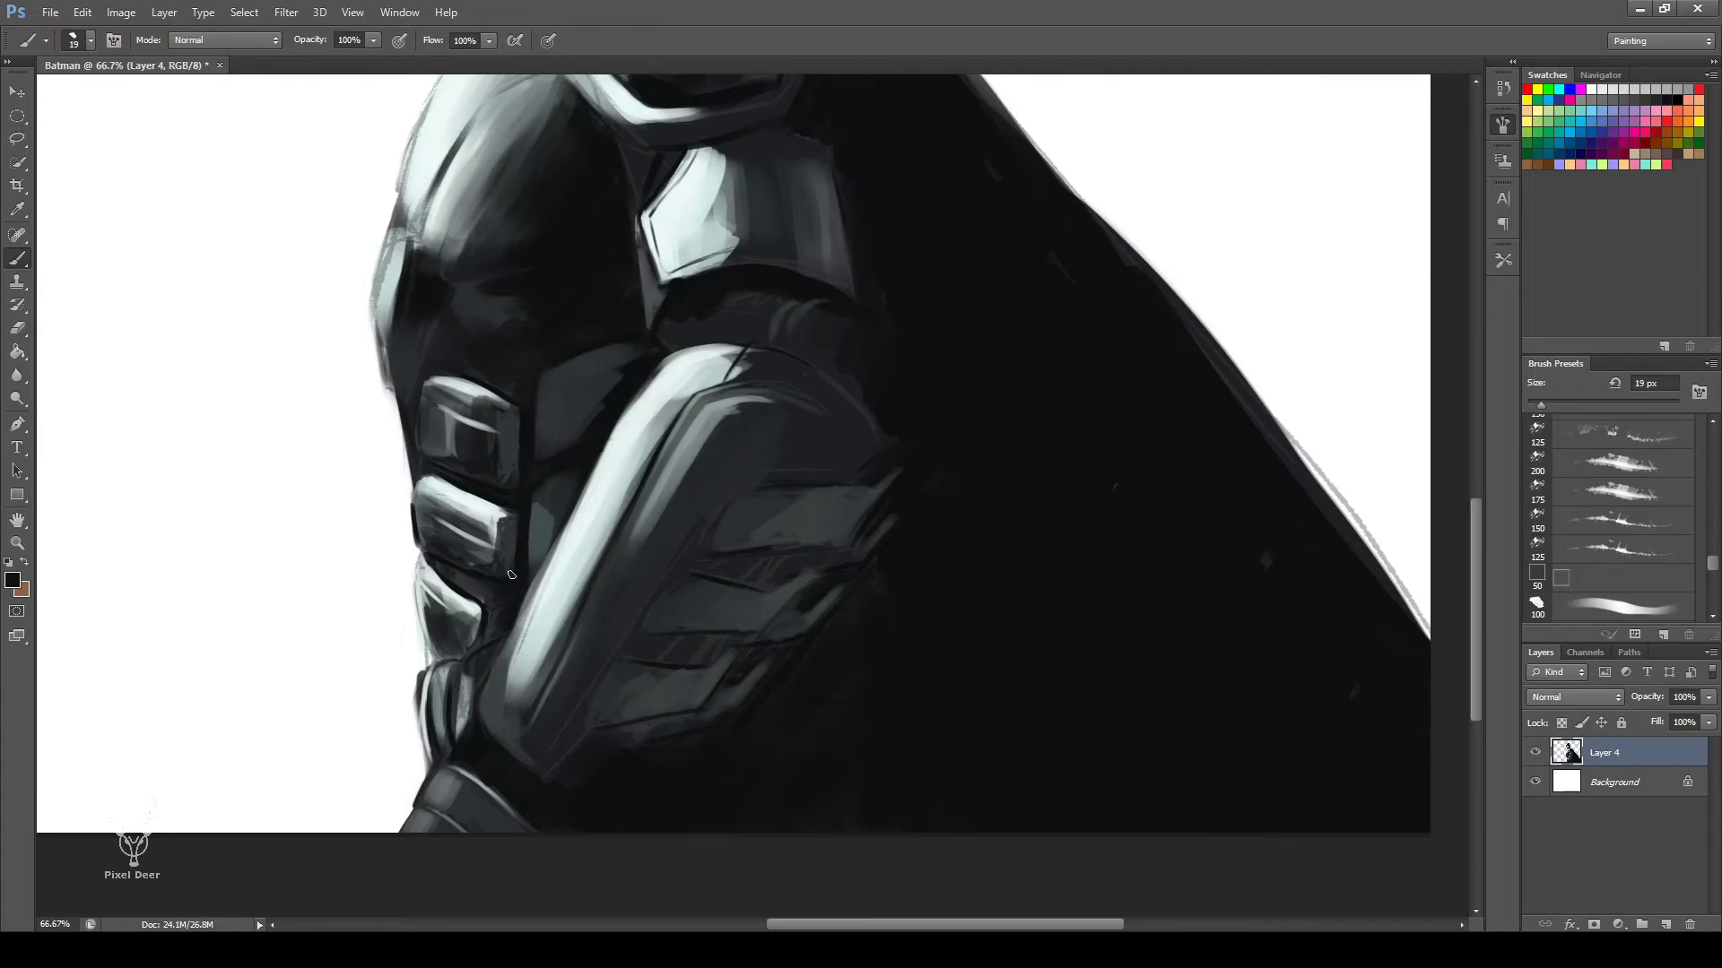
scroll(389, 393, "up", 5)
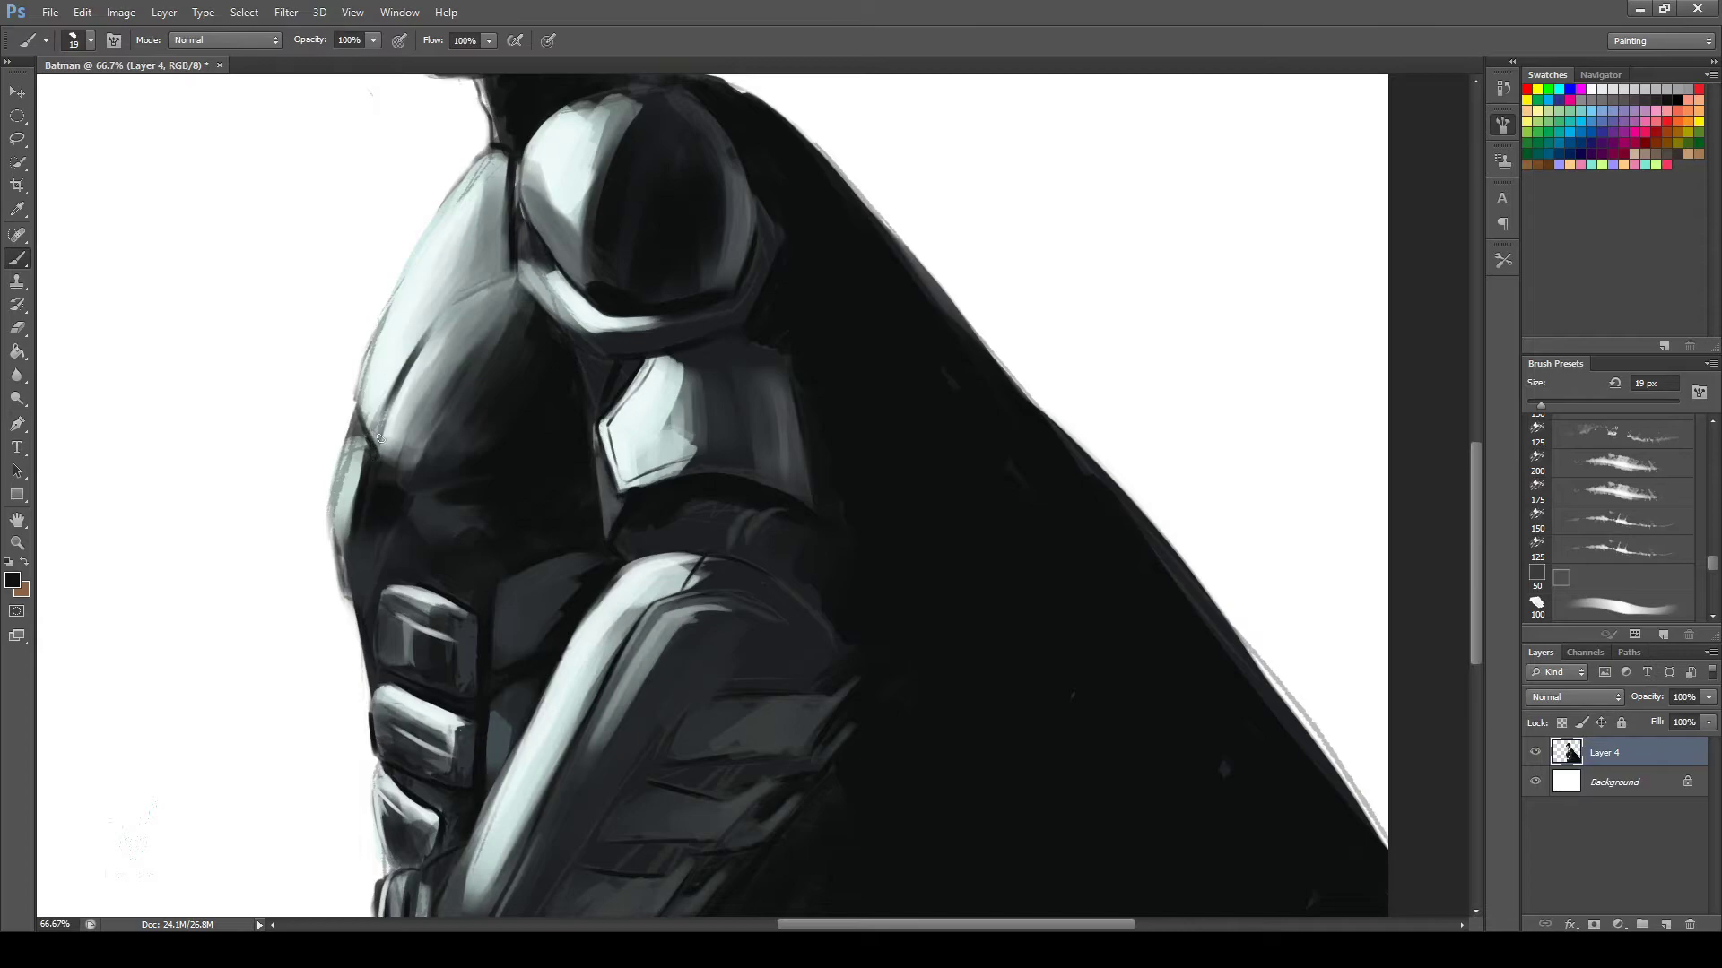
left_click_drag(506, 187, 506, 257)
left_click_drag(515, 157, 527, 229)
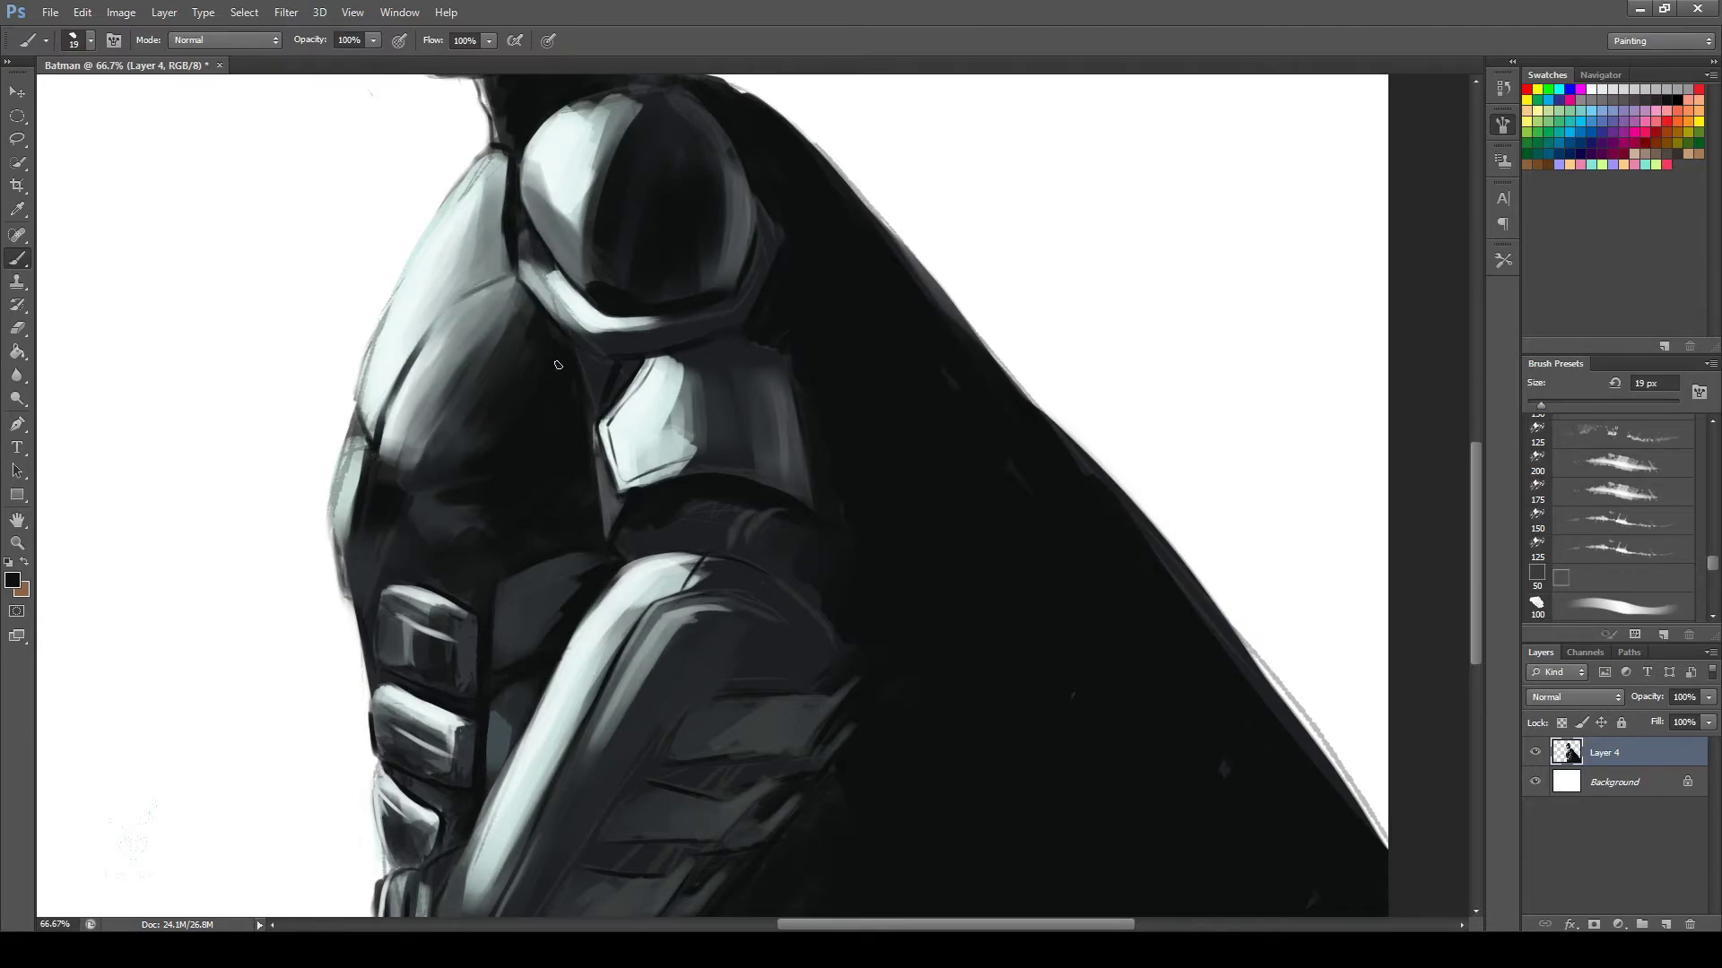
Sample light grey and black from the chest while zooming around the figure.
scroll(507, 749, "down", 4)
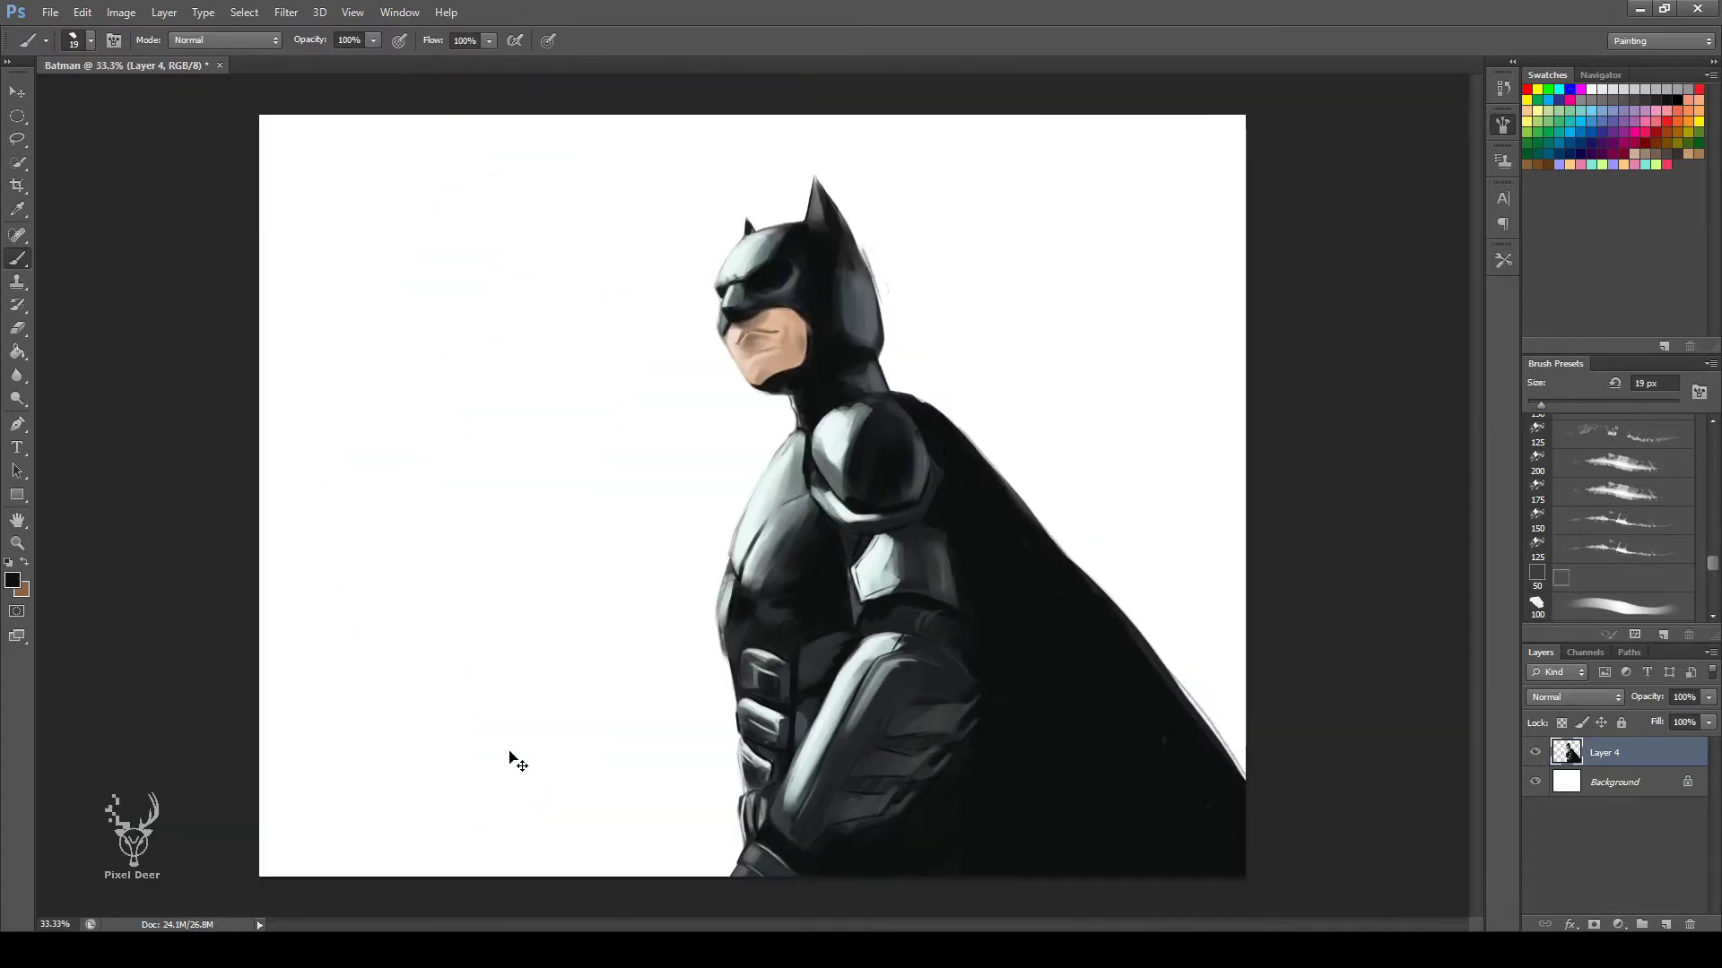
scroll(375, 540, "up", 3)
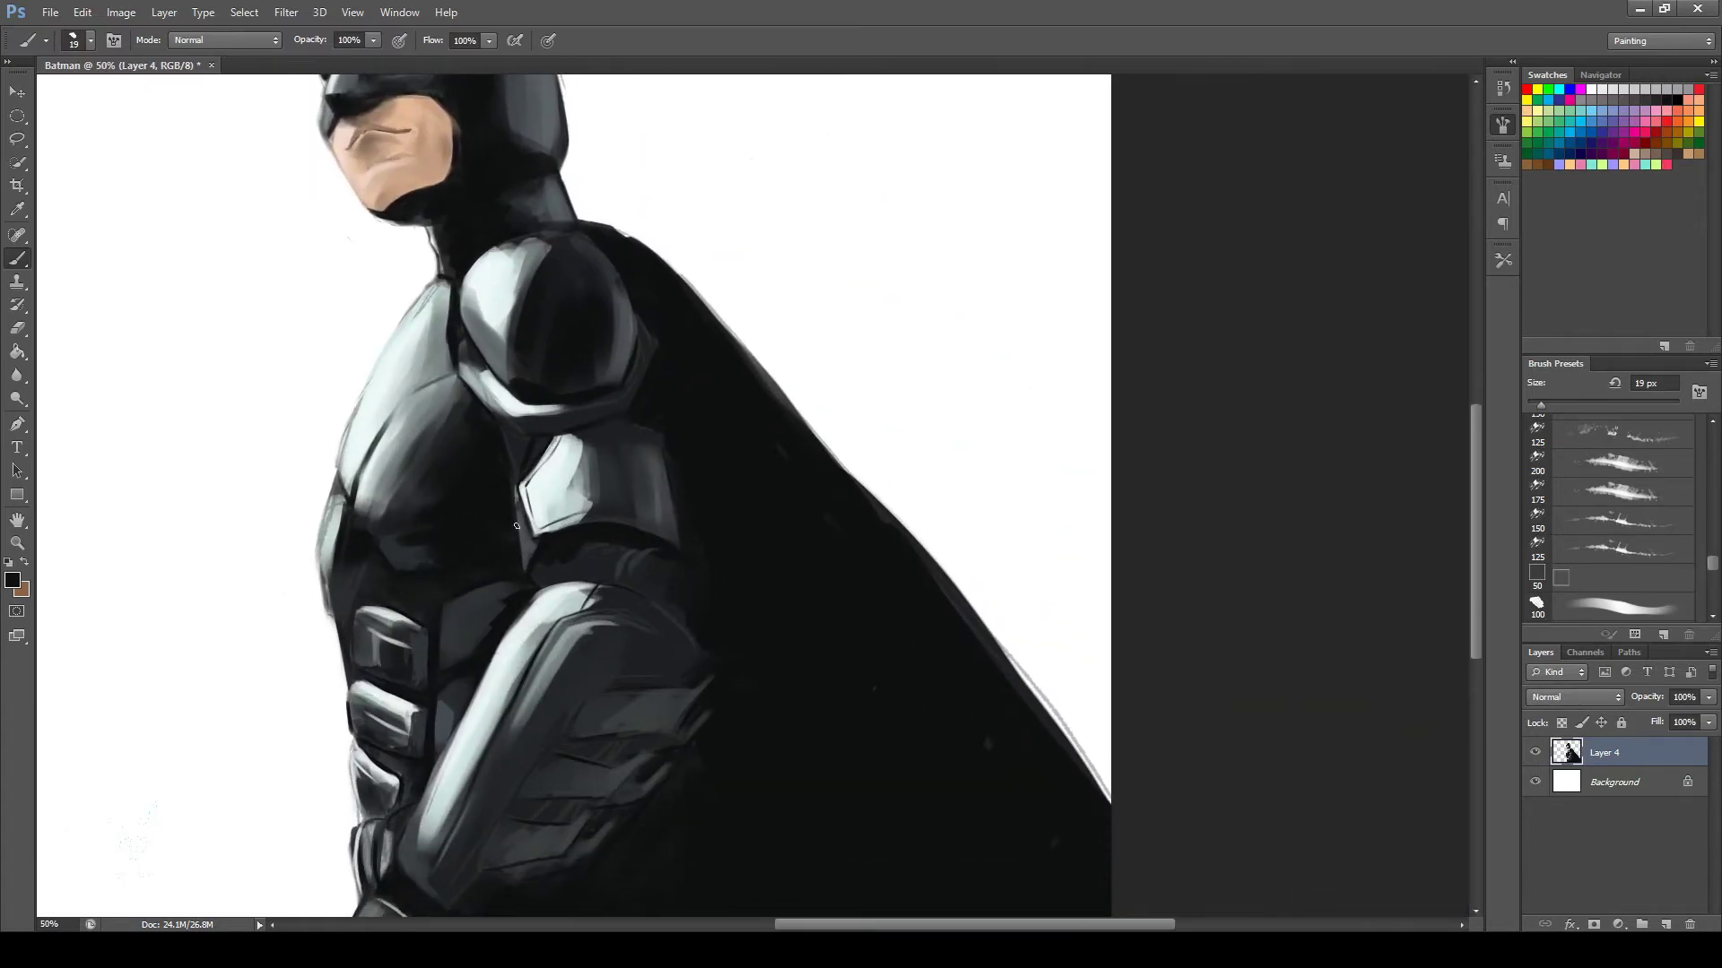
left_click(426, 432, "alt")
left_click(350, 518, "alt")
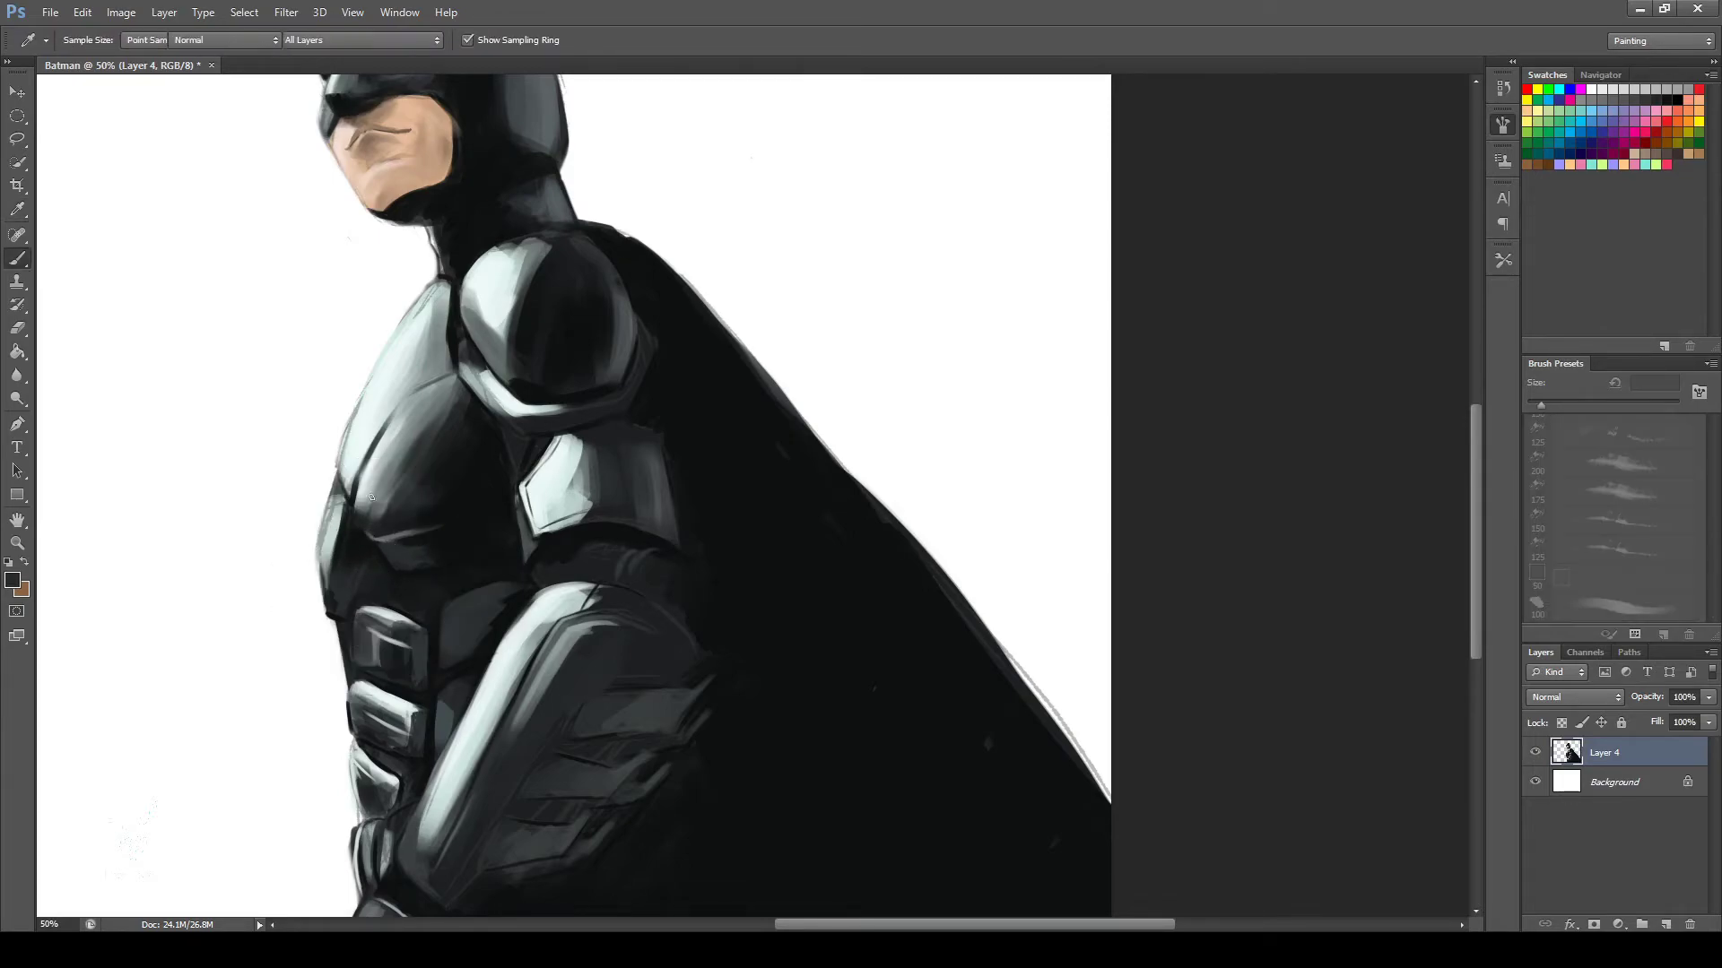
Pick a darker skin tone from Batman's face and add a new empty layer above Layer 4.
scroll(283, 714, "down", 1)
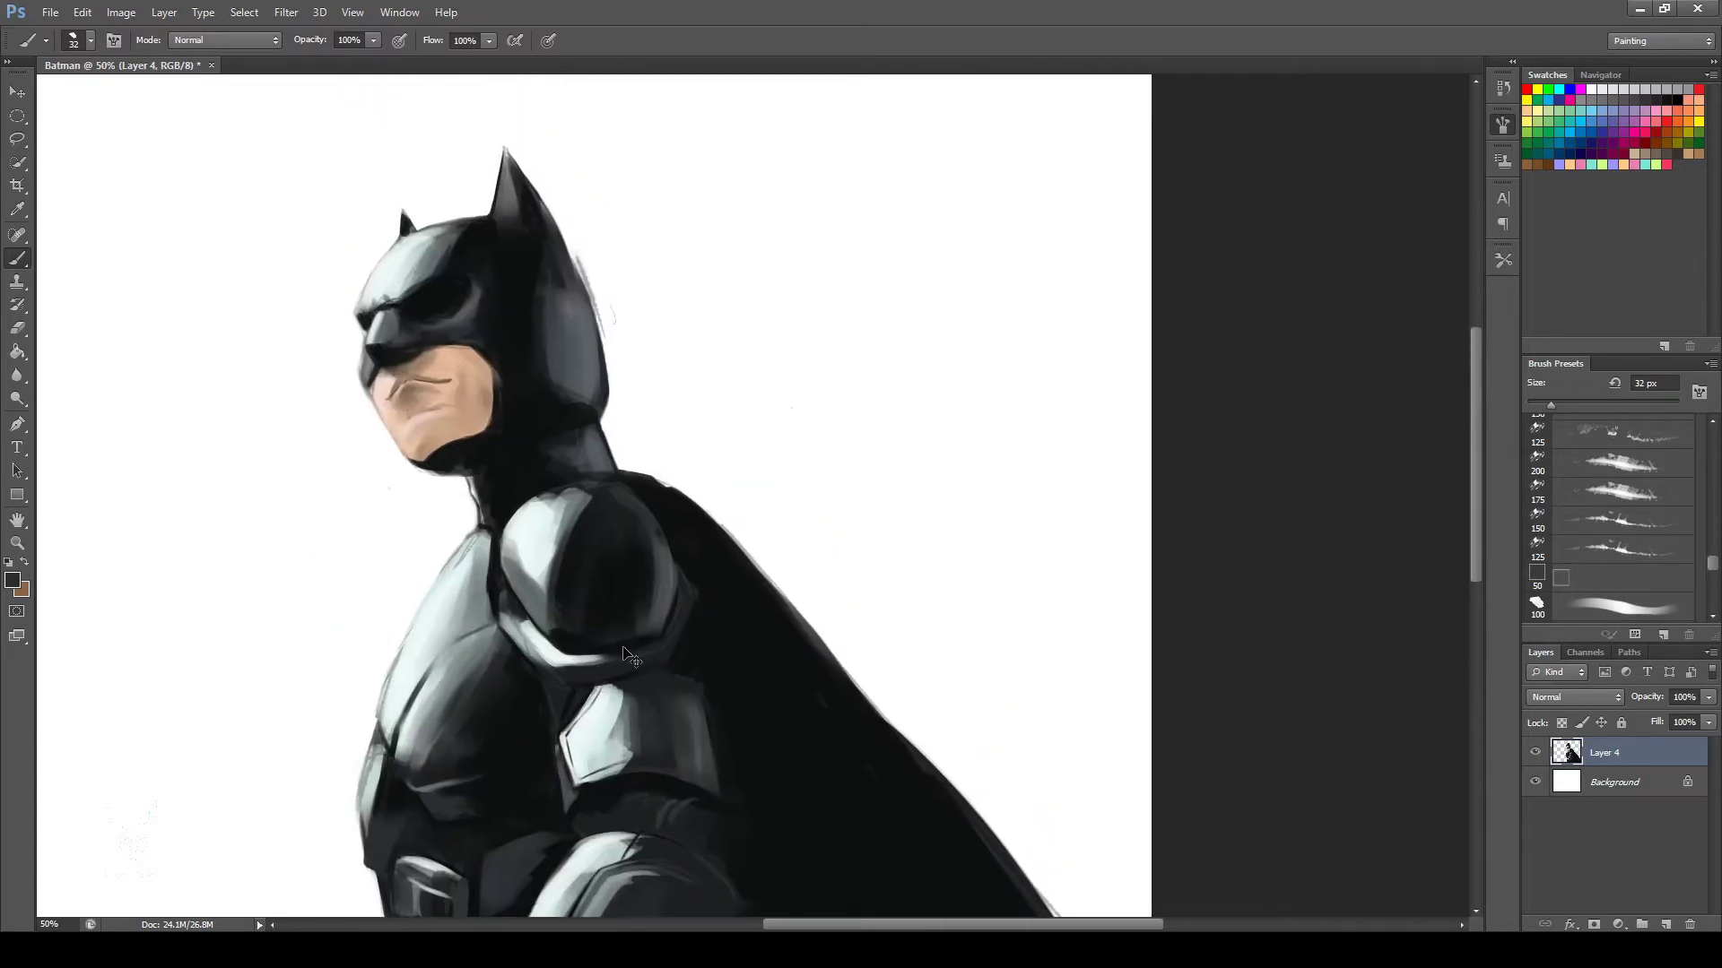
scroll(662, 255, "up", 2)
left_click(415, 461, "alt")
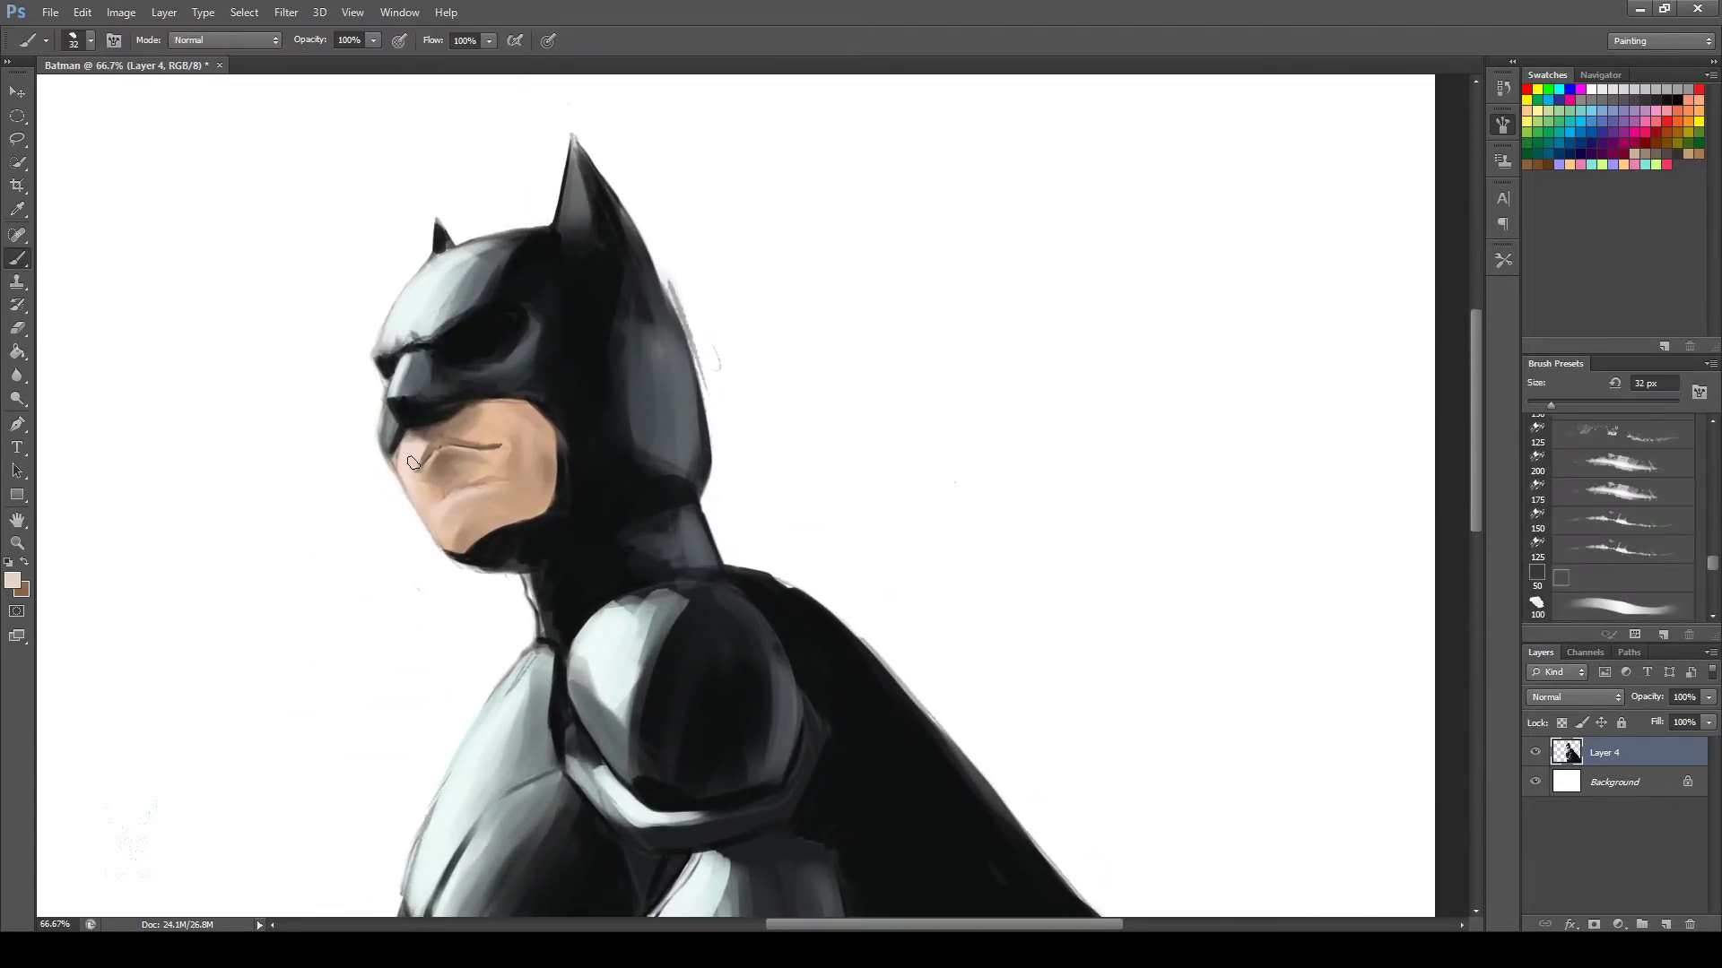
left_click(406, 405, "alt")
key("ctrl+shift+alt+n")
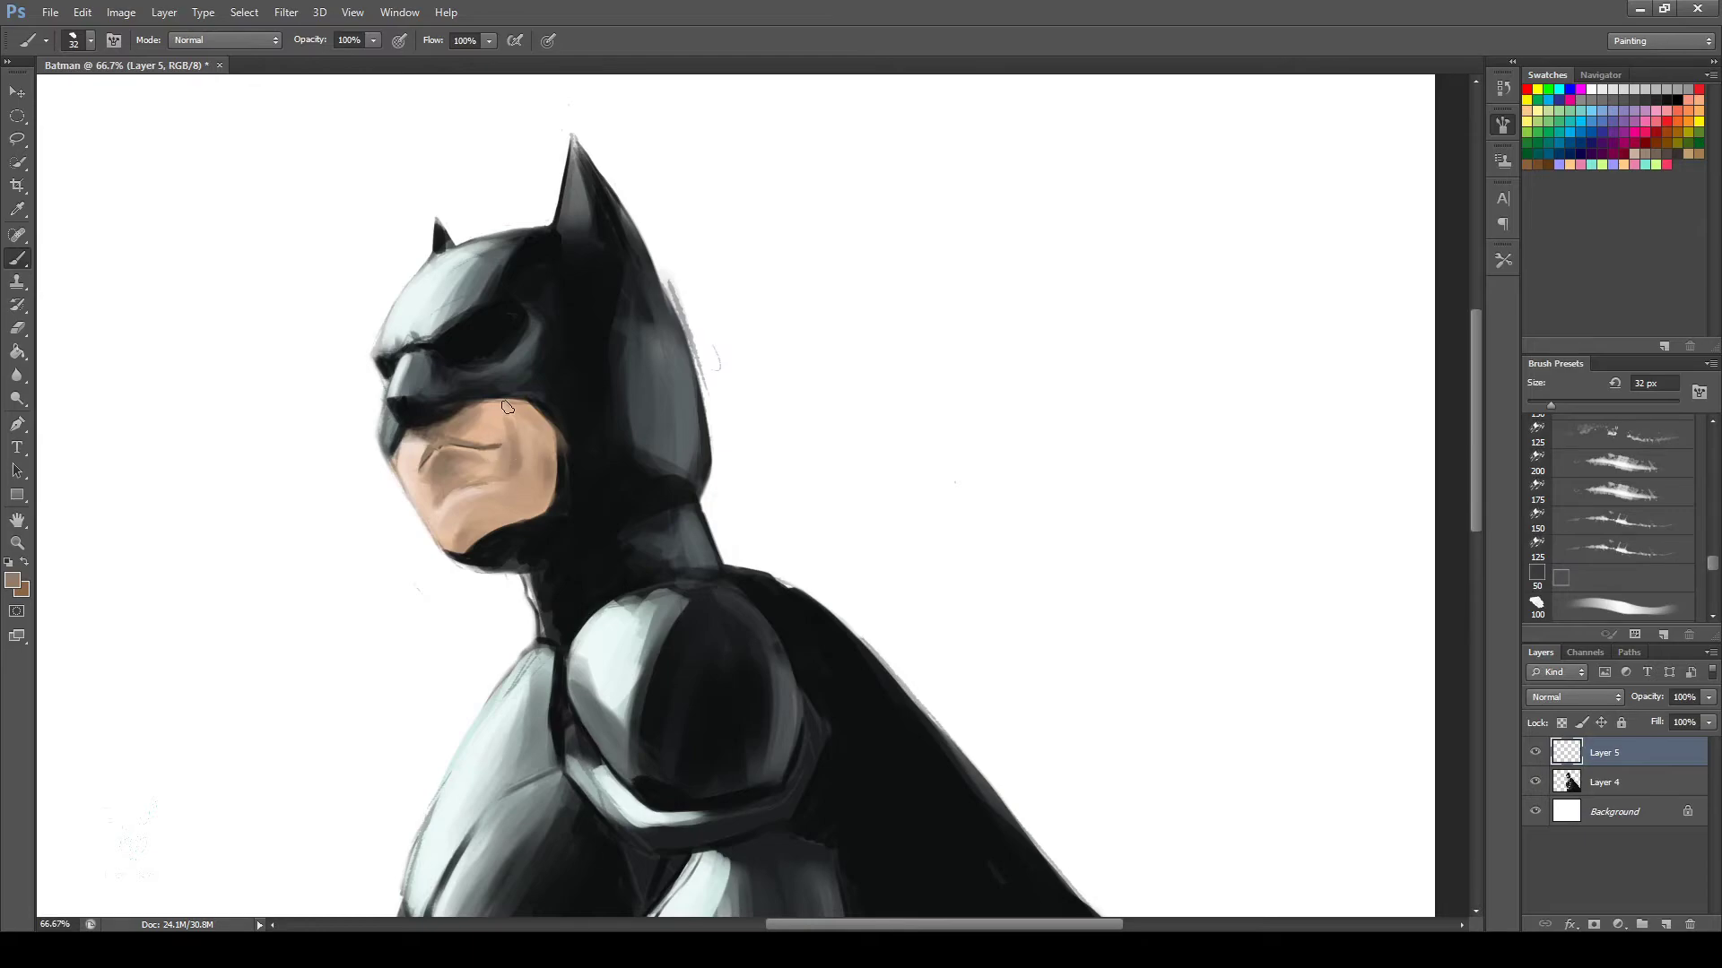
Zoom the head to 100% and paint dark along the cowl edge near the brow.
left_click(515, 446, "alt")
key("ctrl+plus")
key("alt")
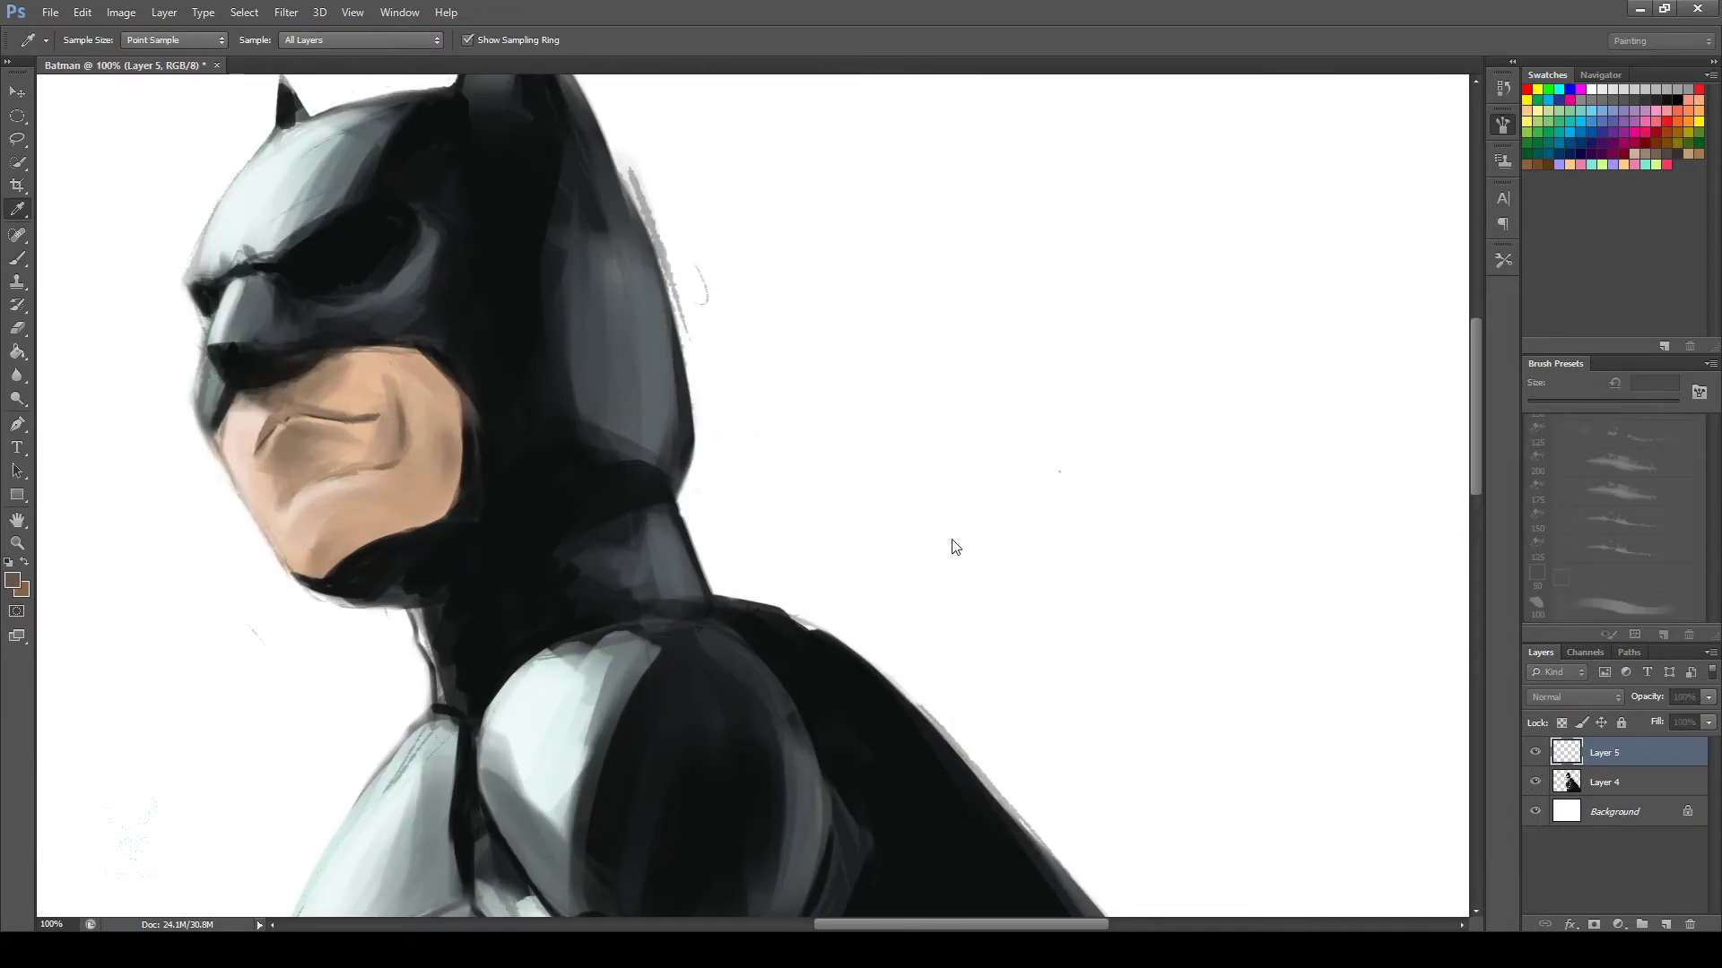
key("b")
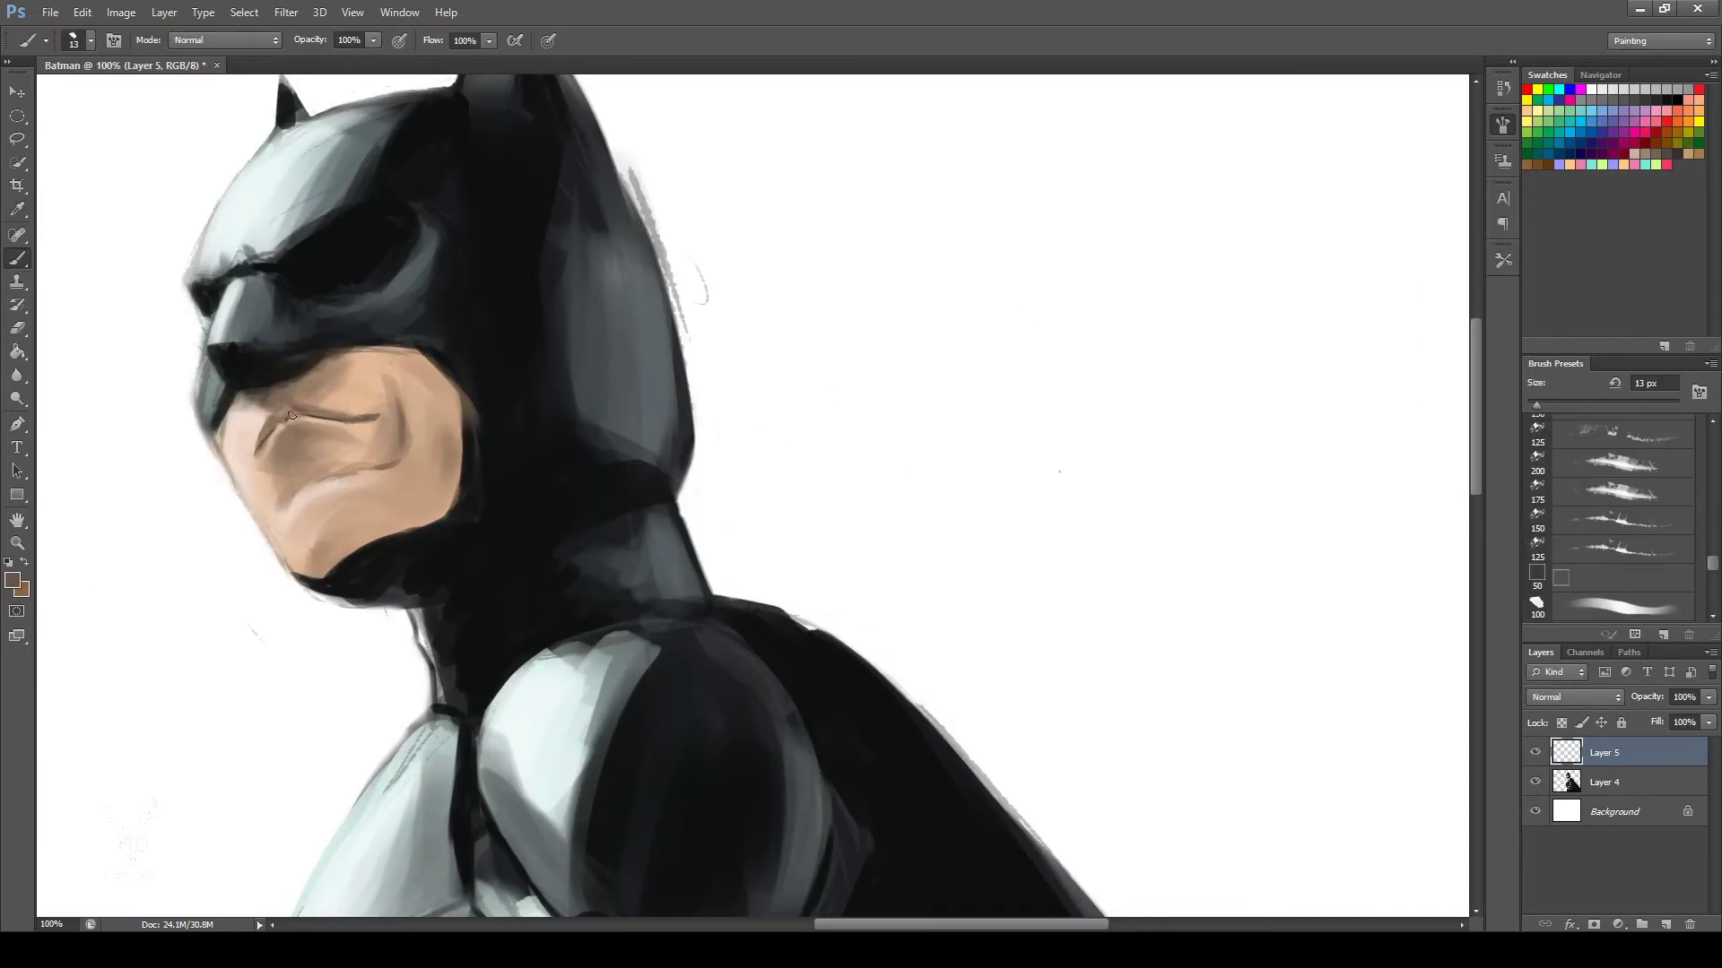
left_click(225, 403, "alt")
left_click_drag(217, 280, 235, 259)
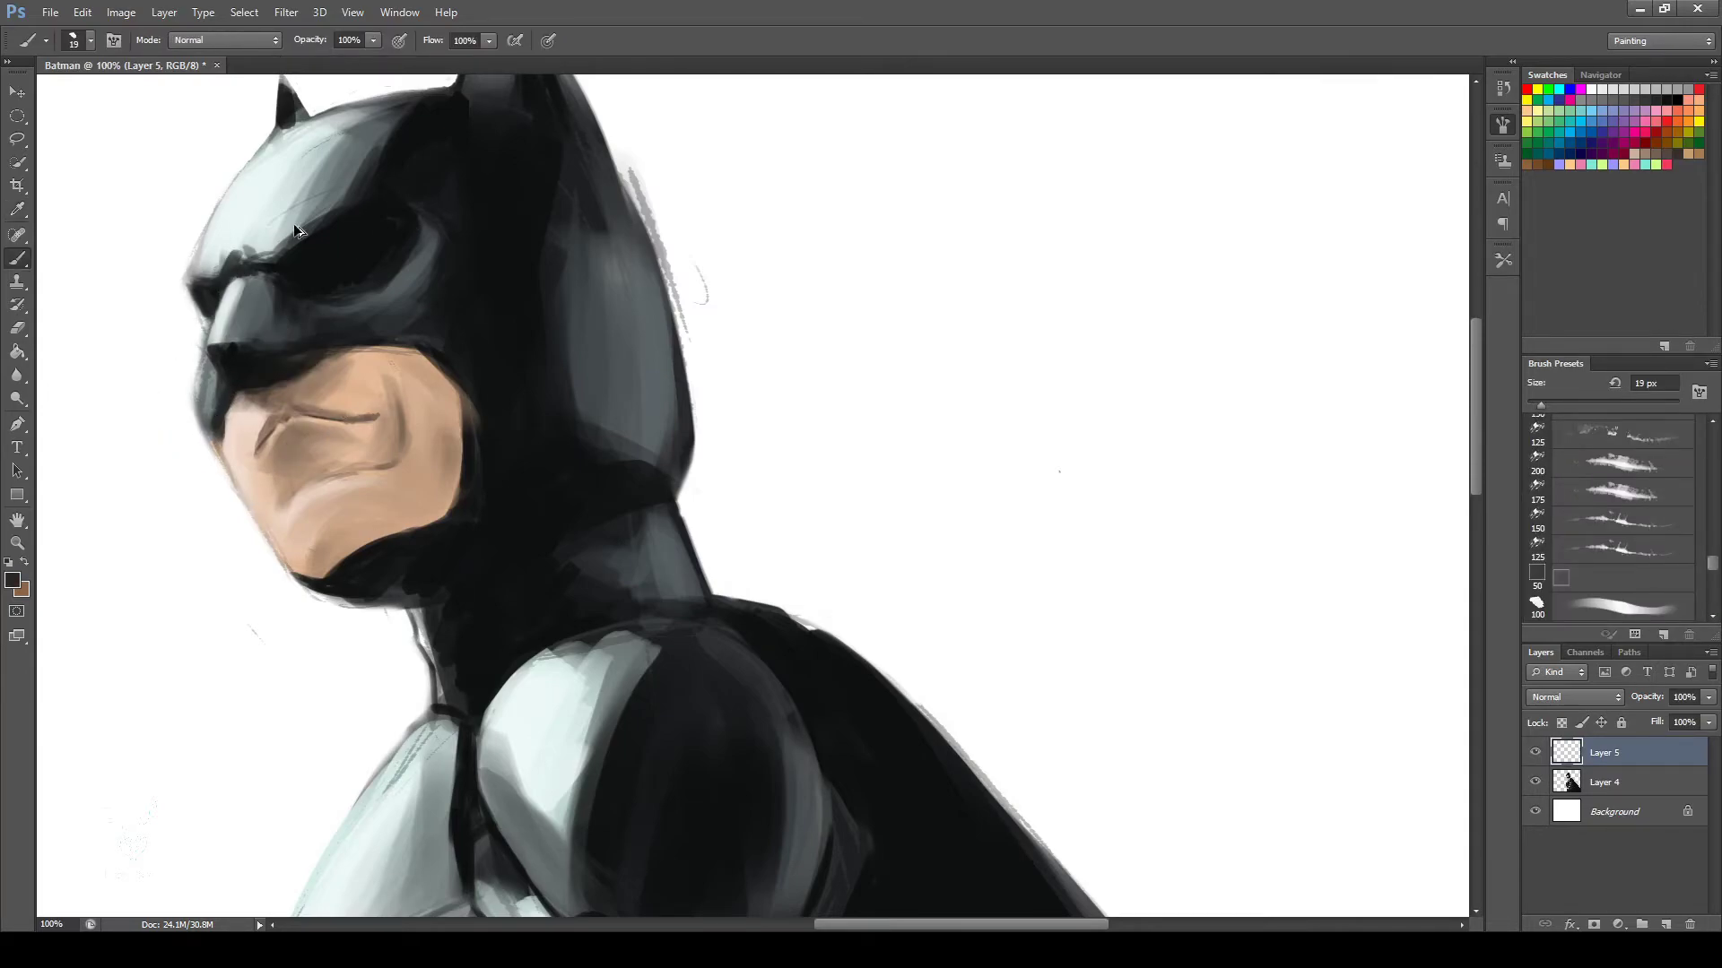
left_click(252, 253, "alt")
left_click(215, 251, "alt")
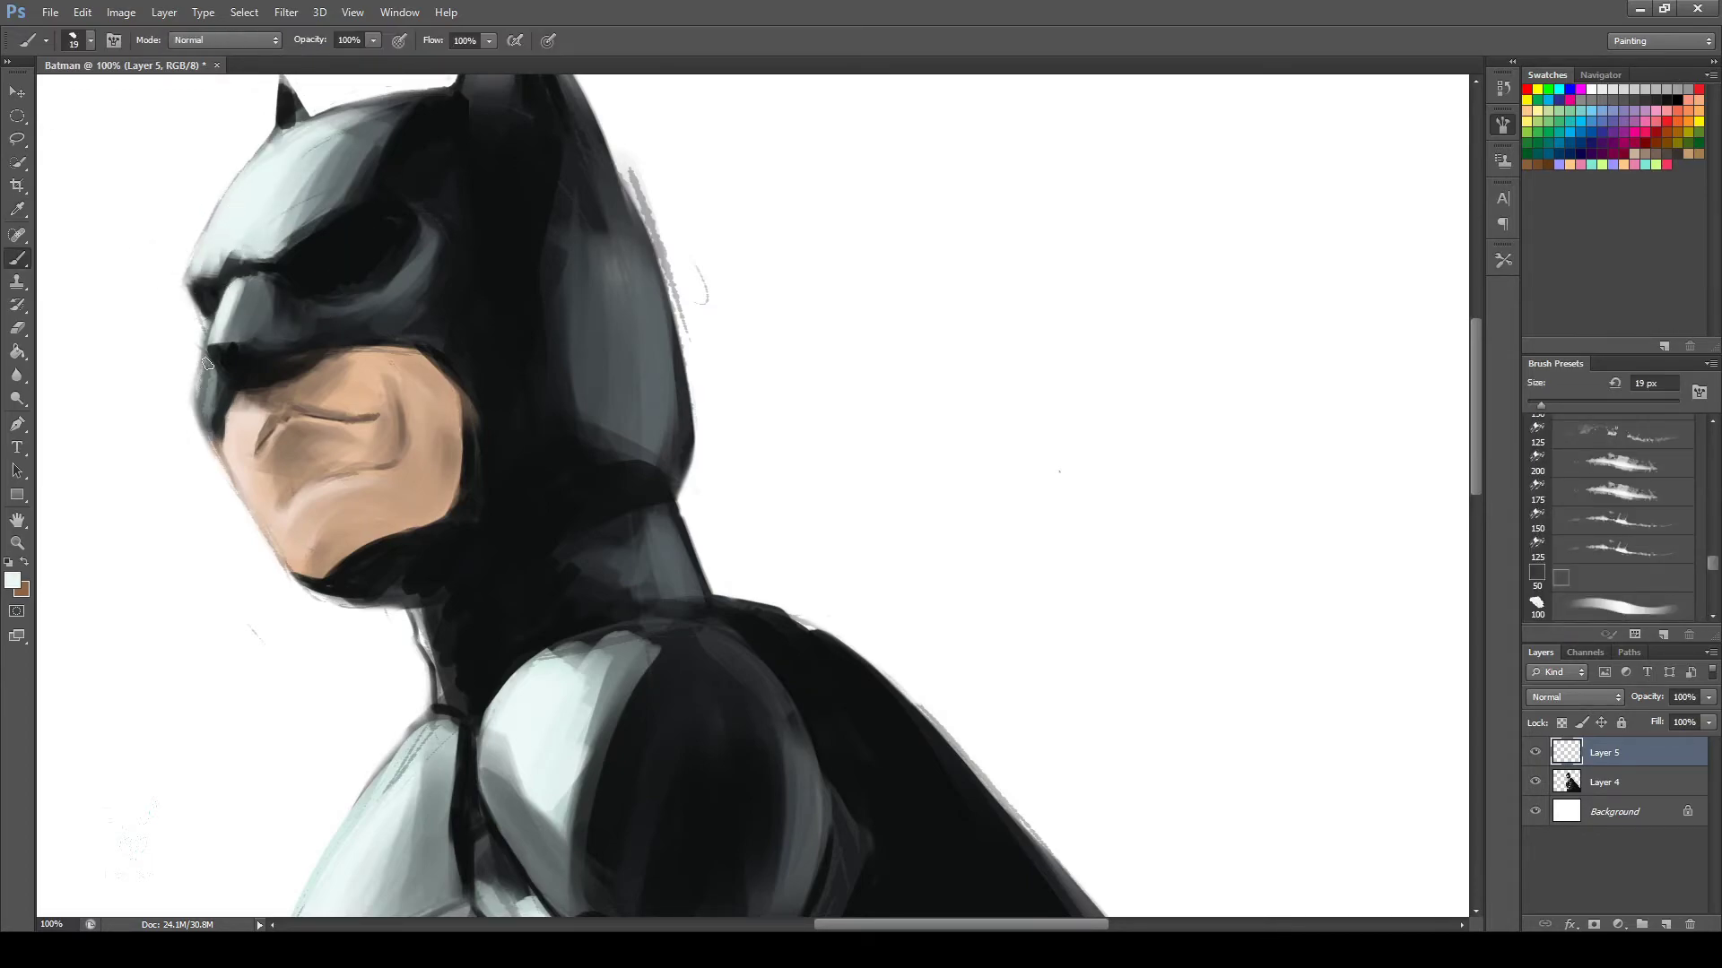
Merge Layer 4 into Layer 5 and erase along the left edge of the cowl and jaw.
key("e")
key("ctrl+e")
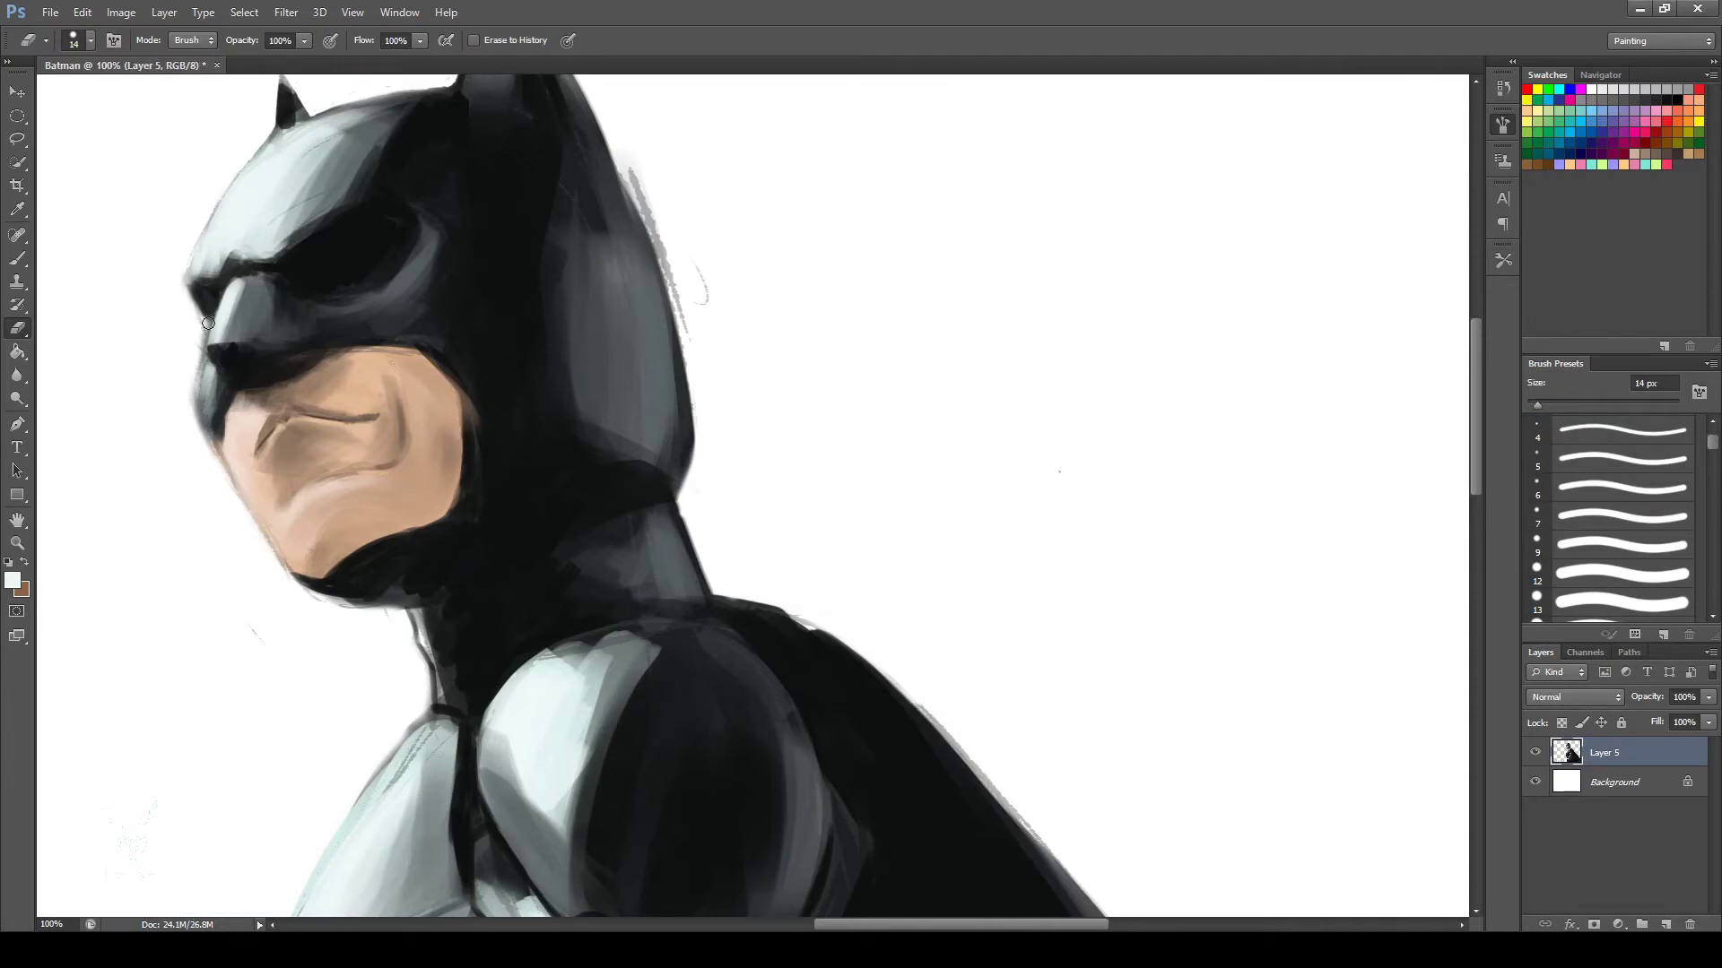
left_click_drag(198, 332, 275, 642)
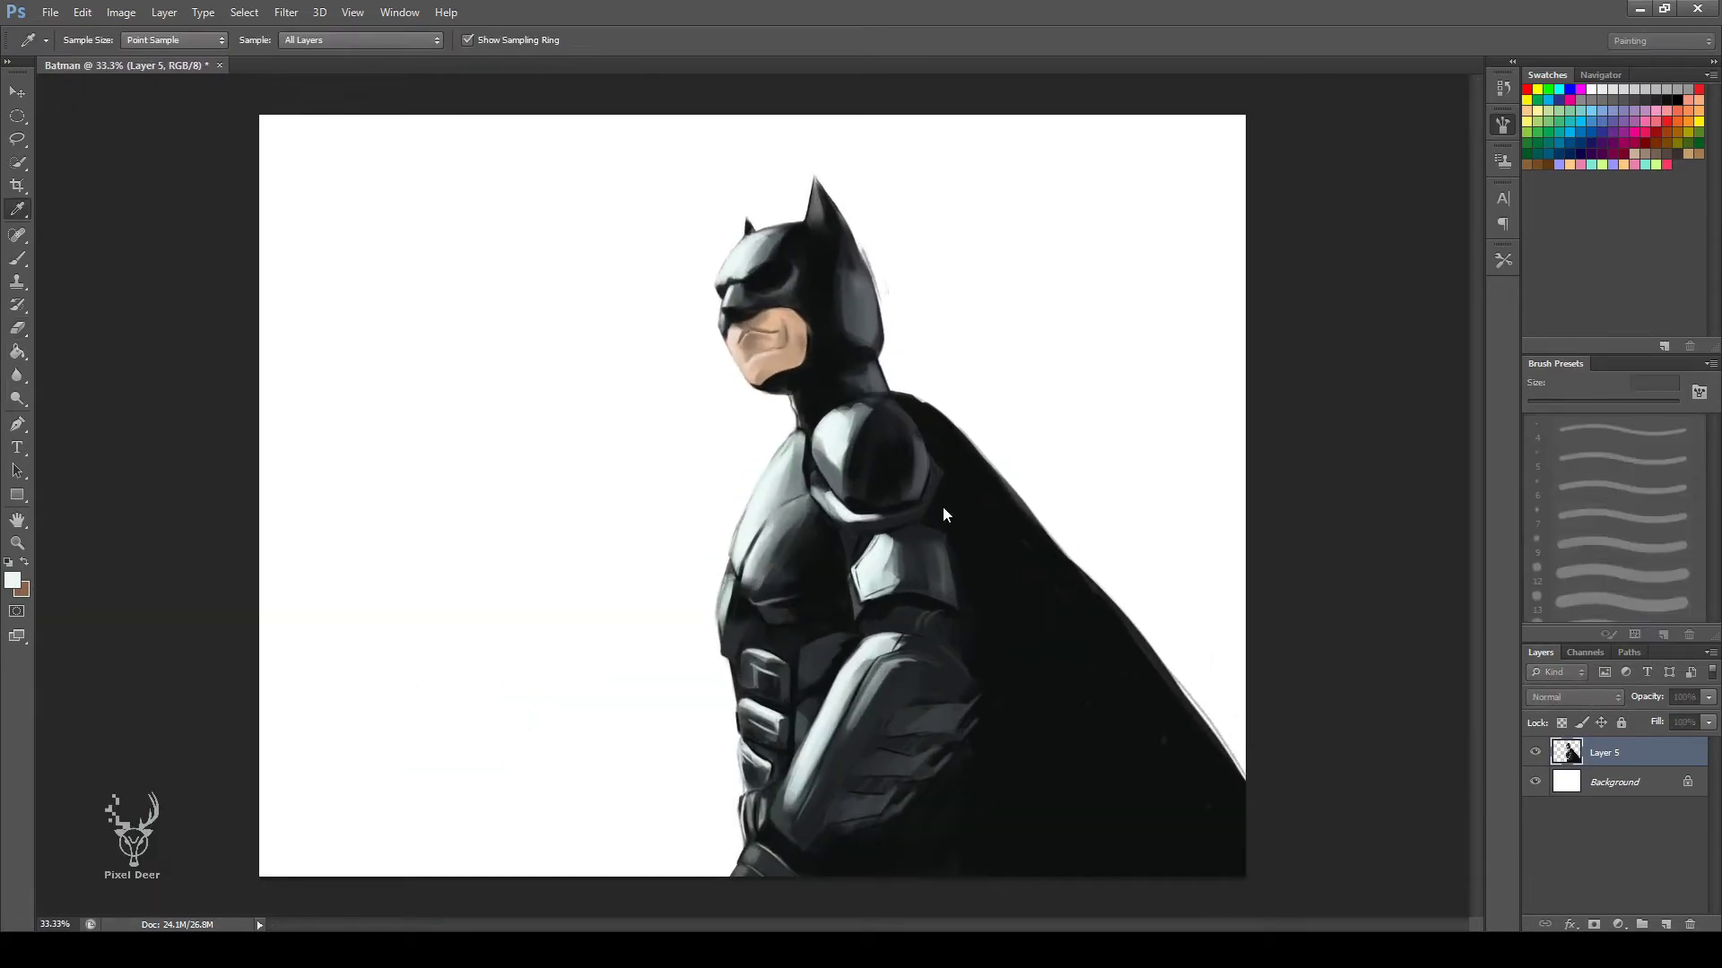
On the Background layer, paint dark tones behind and left of Batman with a large brush.
key("b")
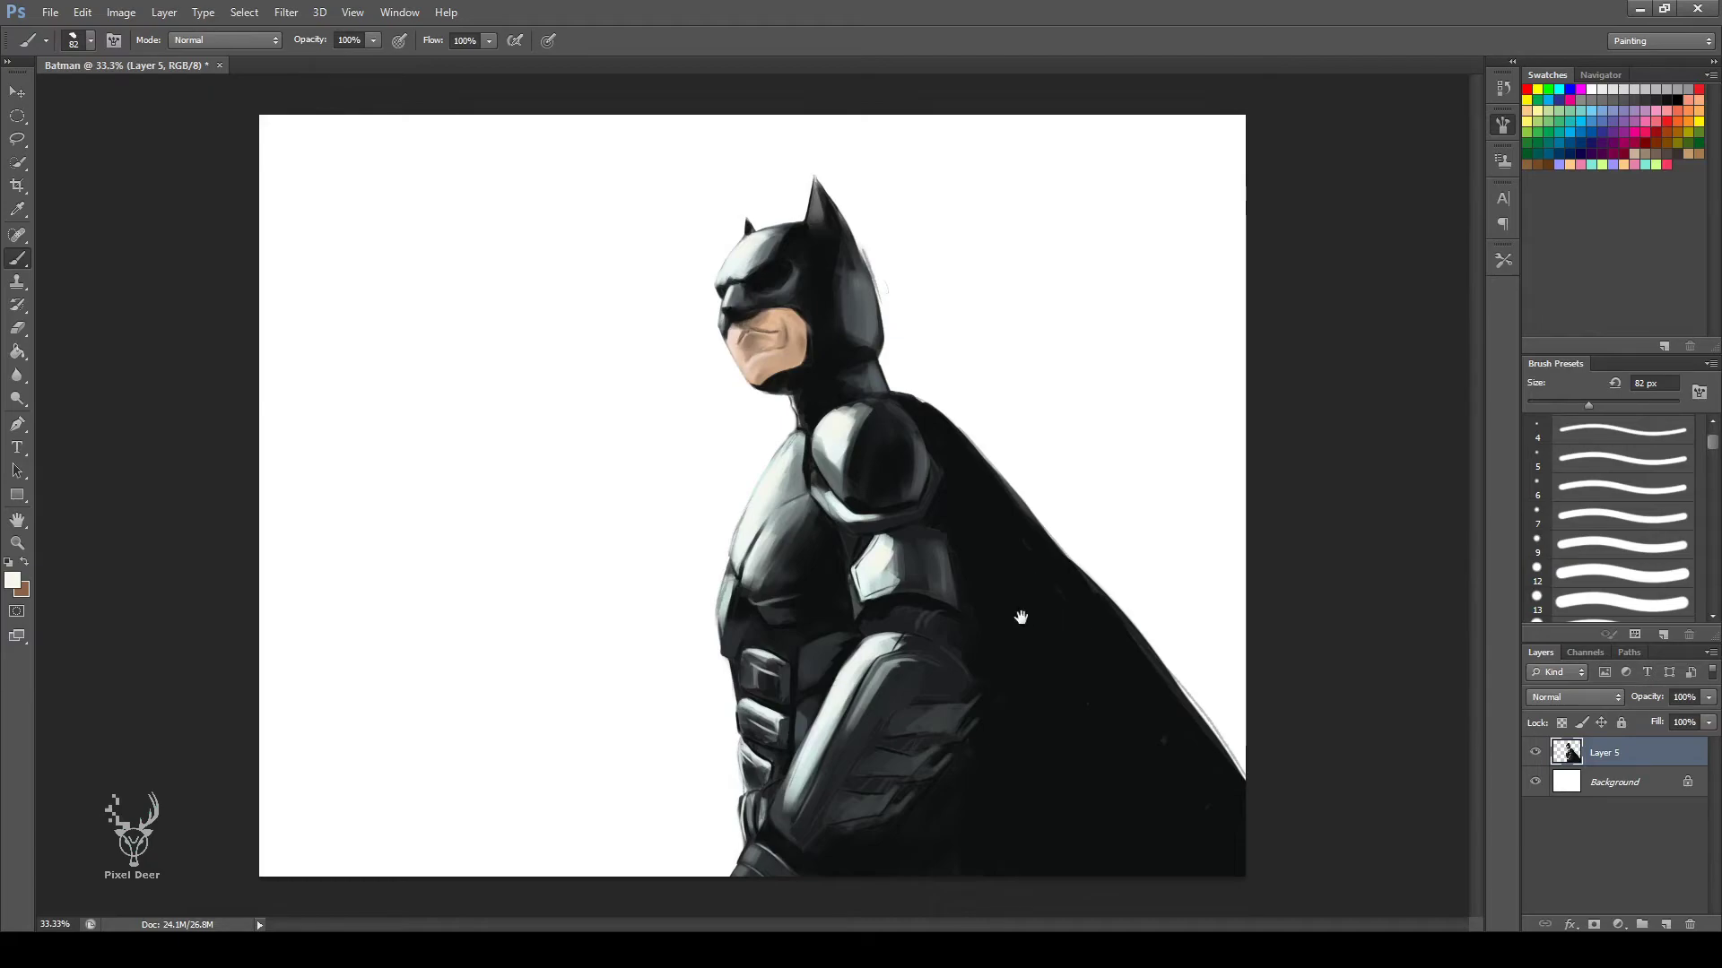
key("alt+bracketleft")
left_click(875, 587, "alt")
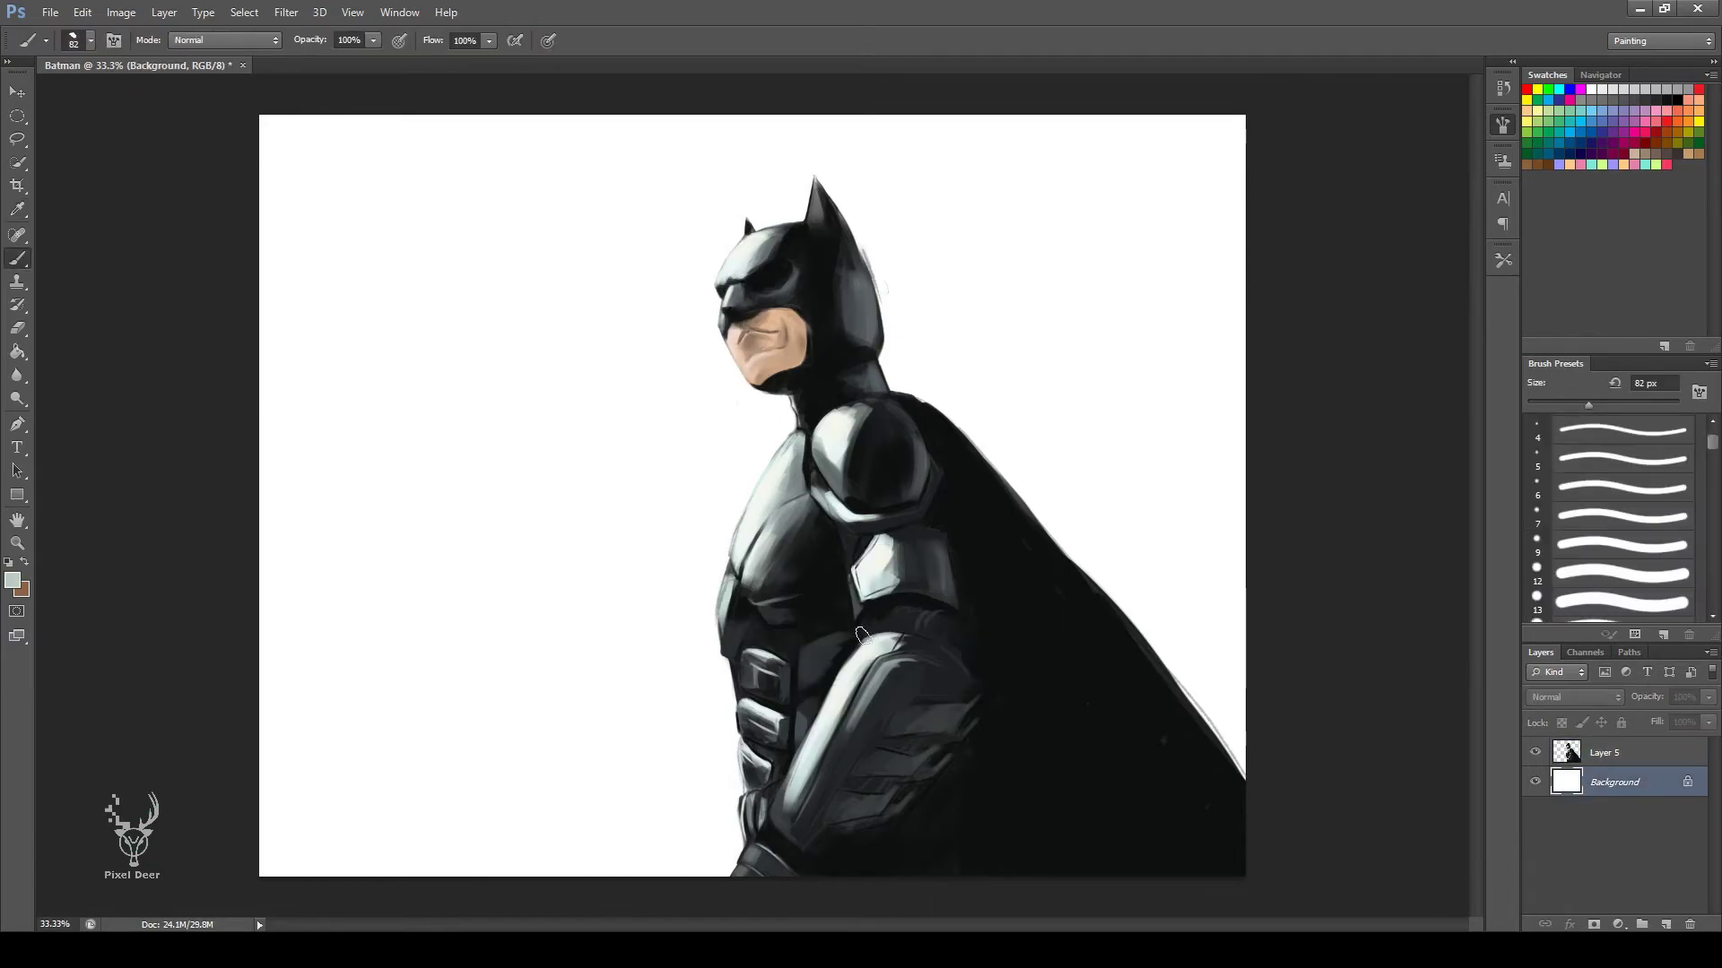
key("alt+bracketright")
left_click(1604, 773)
left_click(1110, 726, "alt")
left_click_drag(488, 354, 1009, 315)
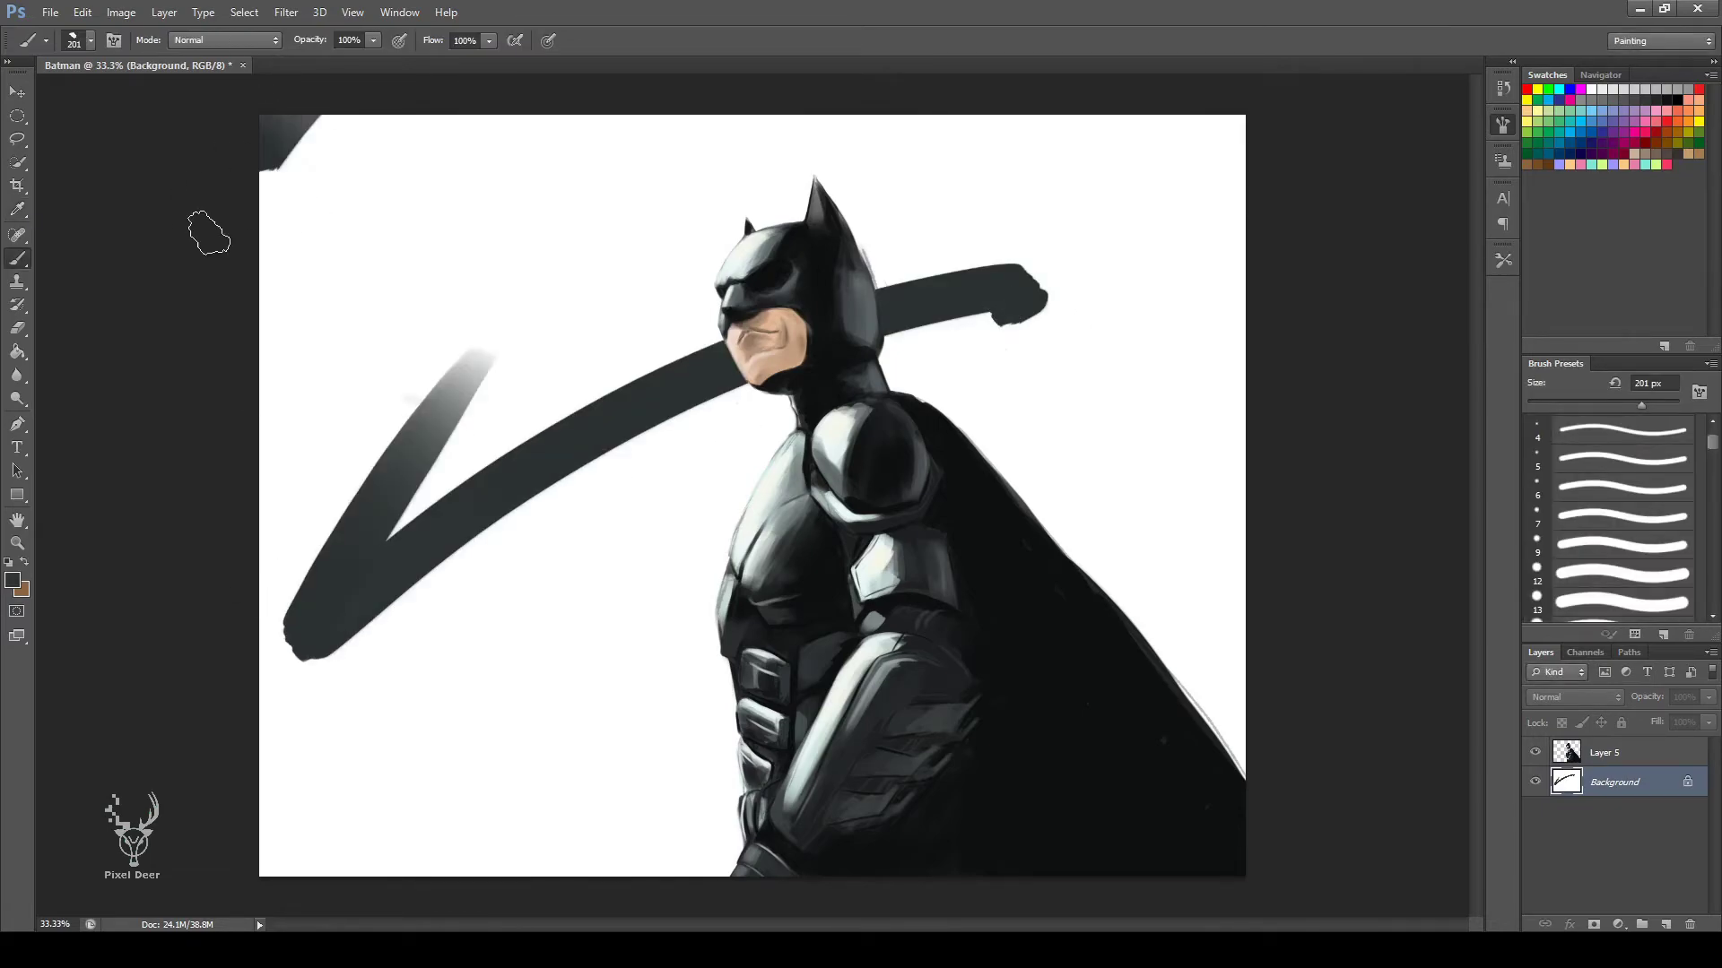
left_click_drag(192, 232, 811, 468)
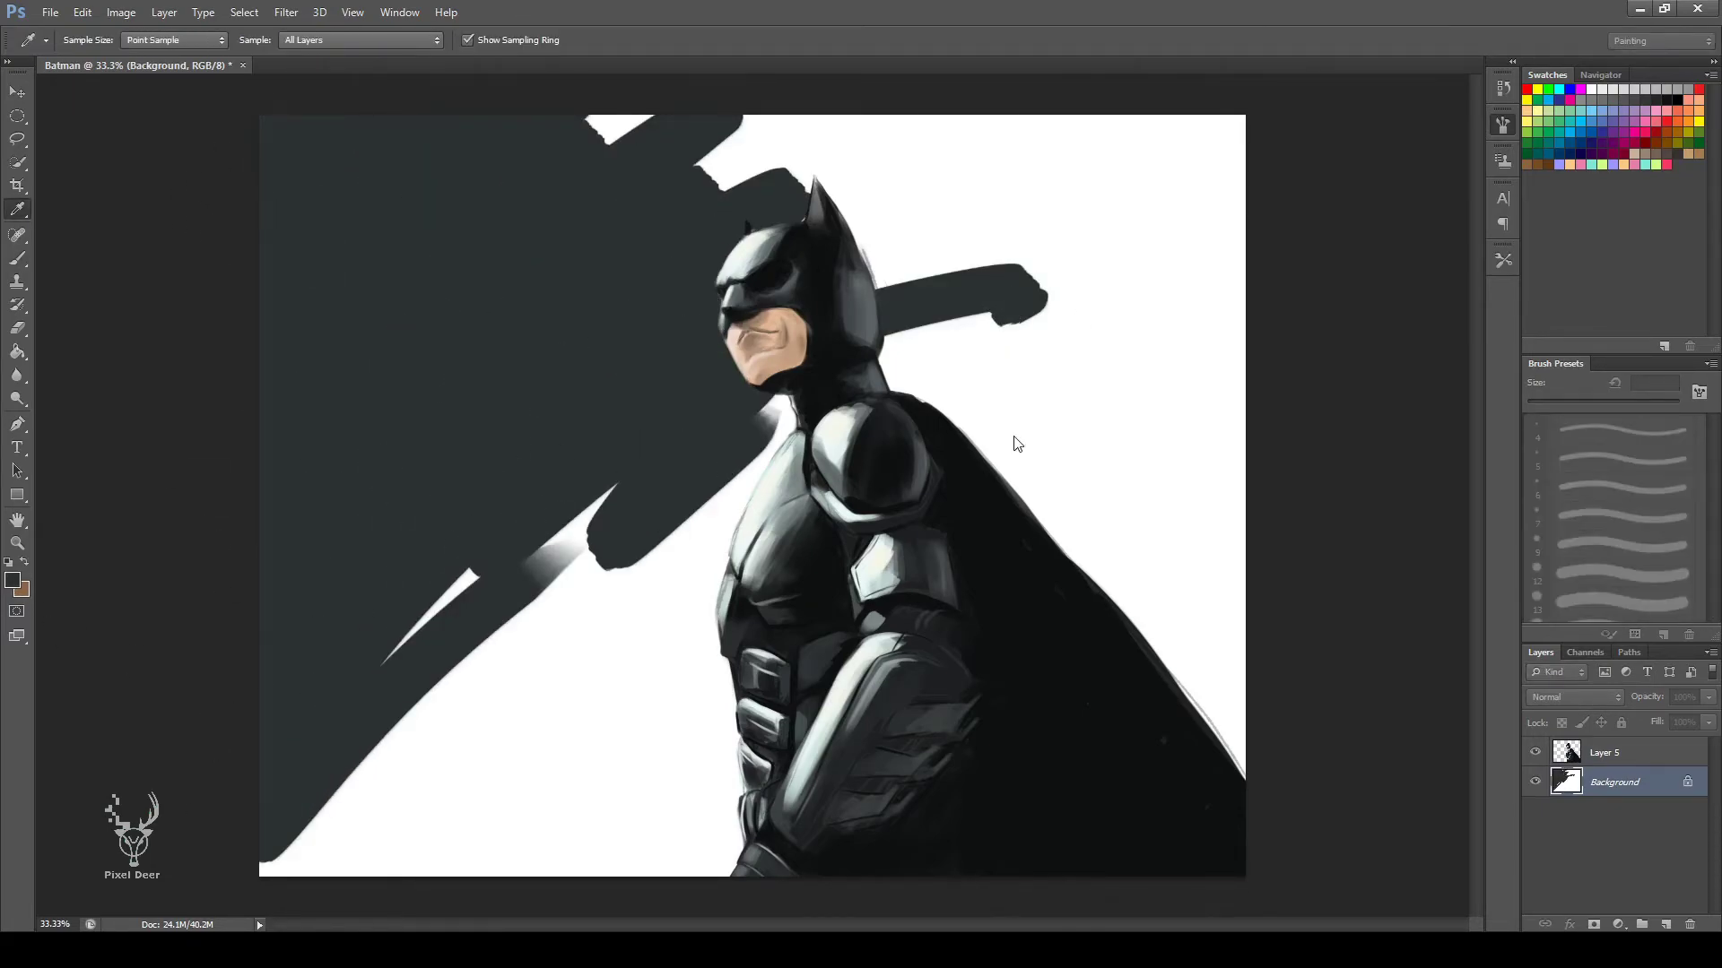
Wash teal over the white right side, beige across the sky, and orange over the lower right.
left_click_drag(708, 538, 906, 368)
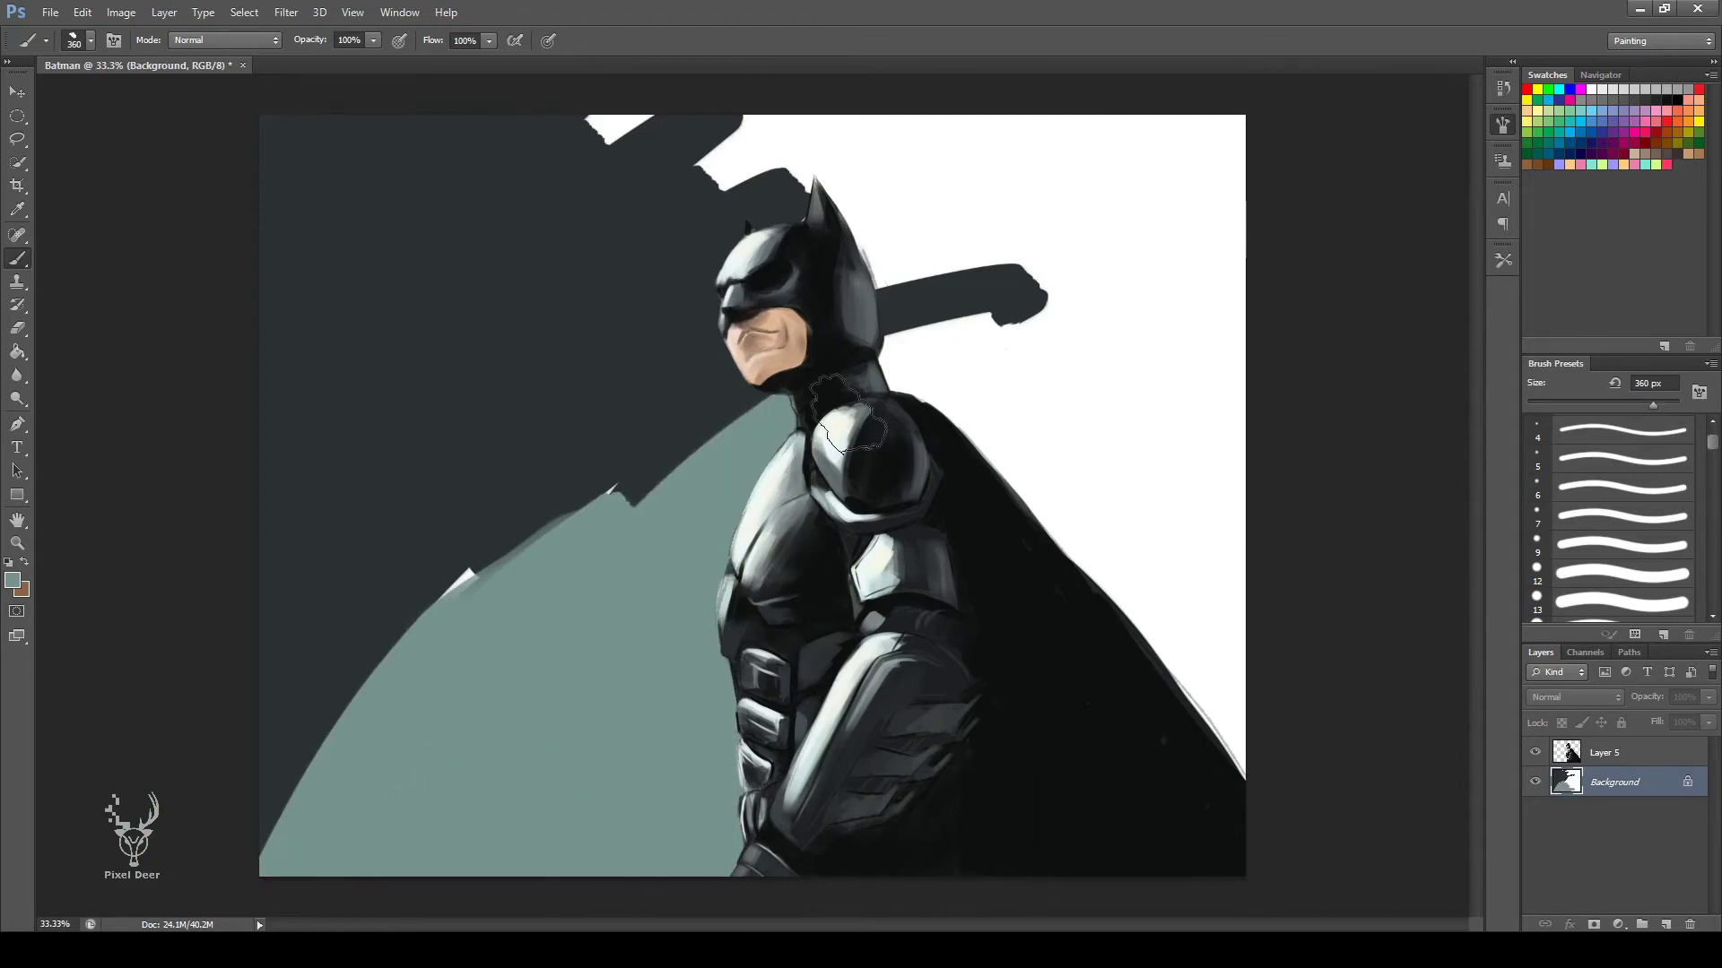
left_click_drag(1454, 99, 1165, 744)
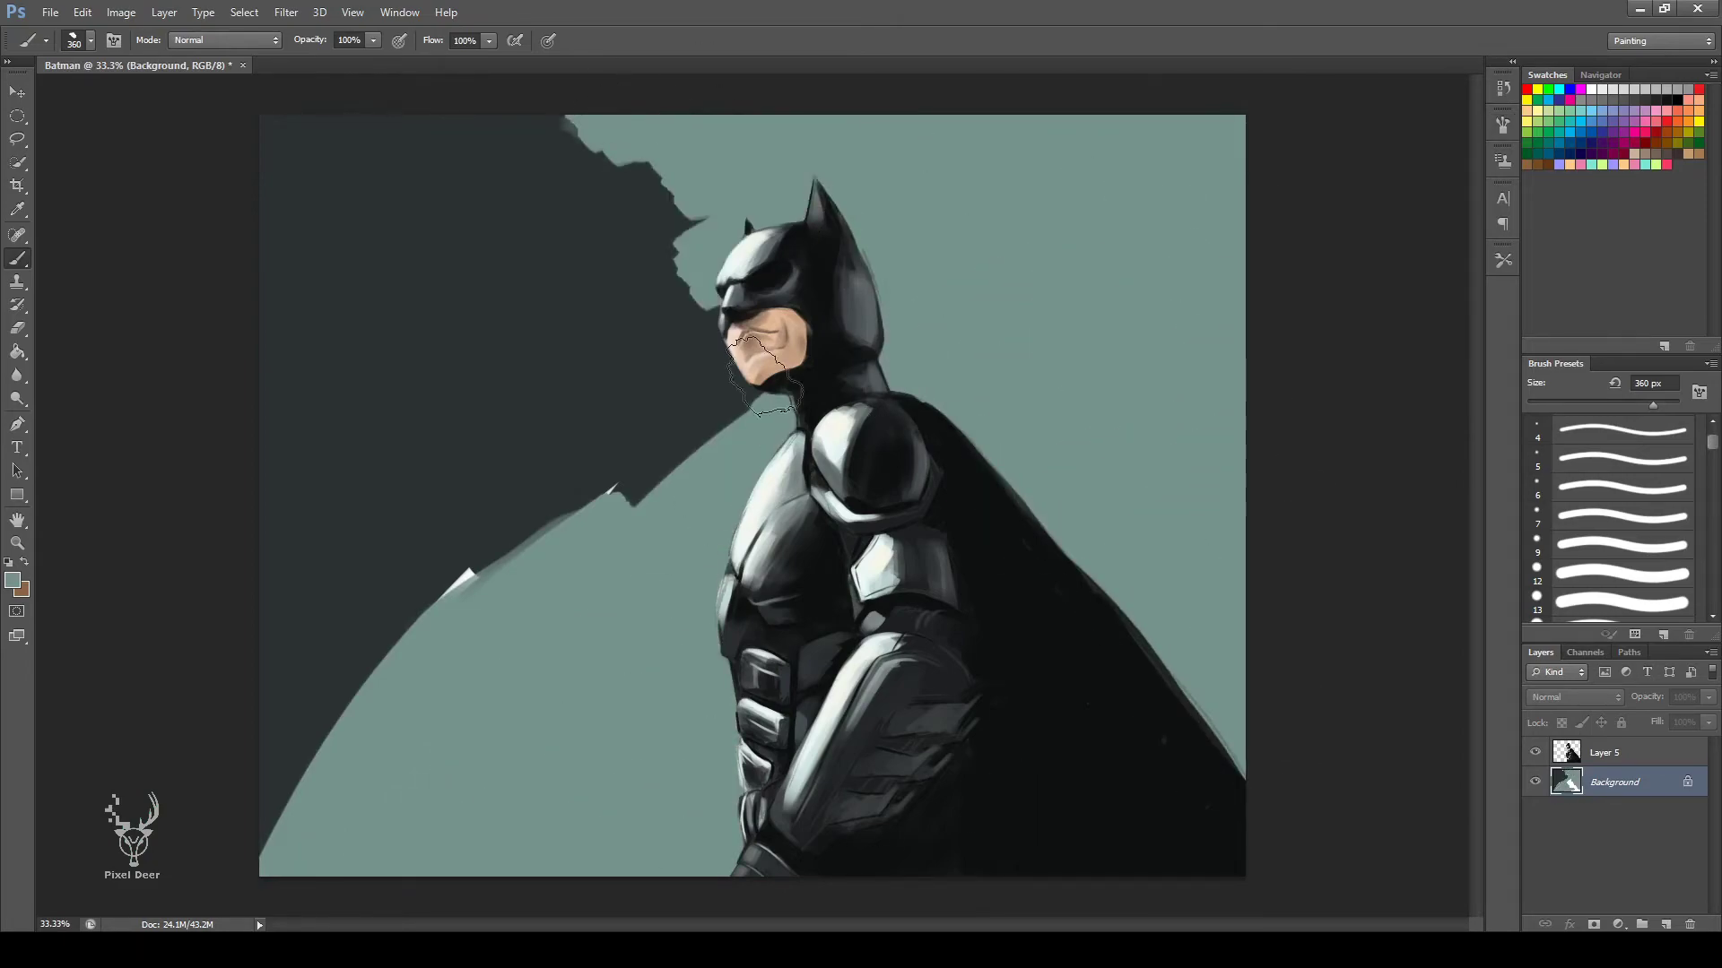
key("i")
key("b")
left_click_drag(1265, 280, 350, 672)
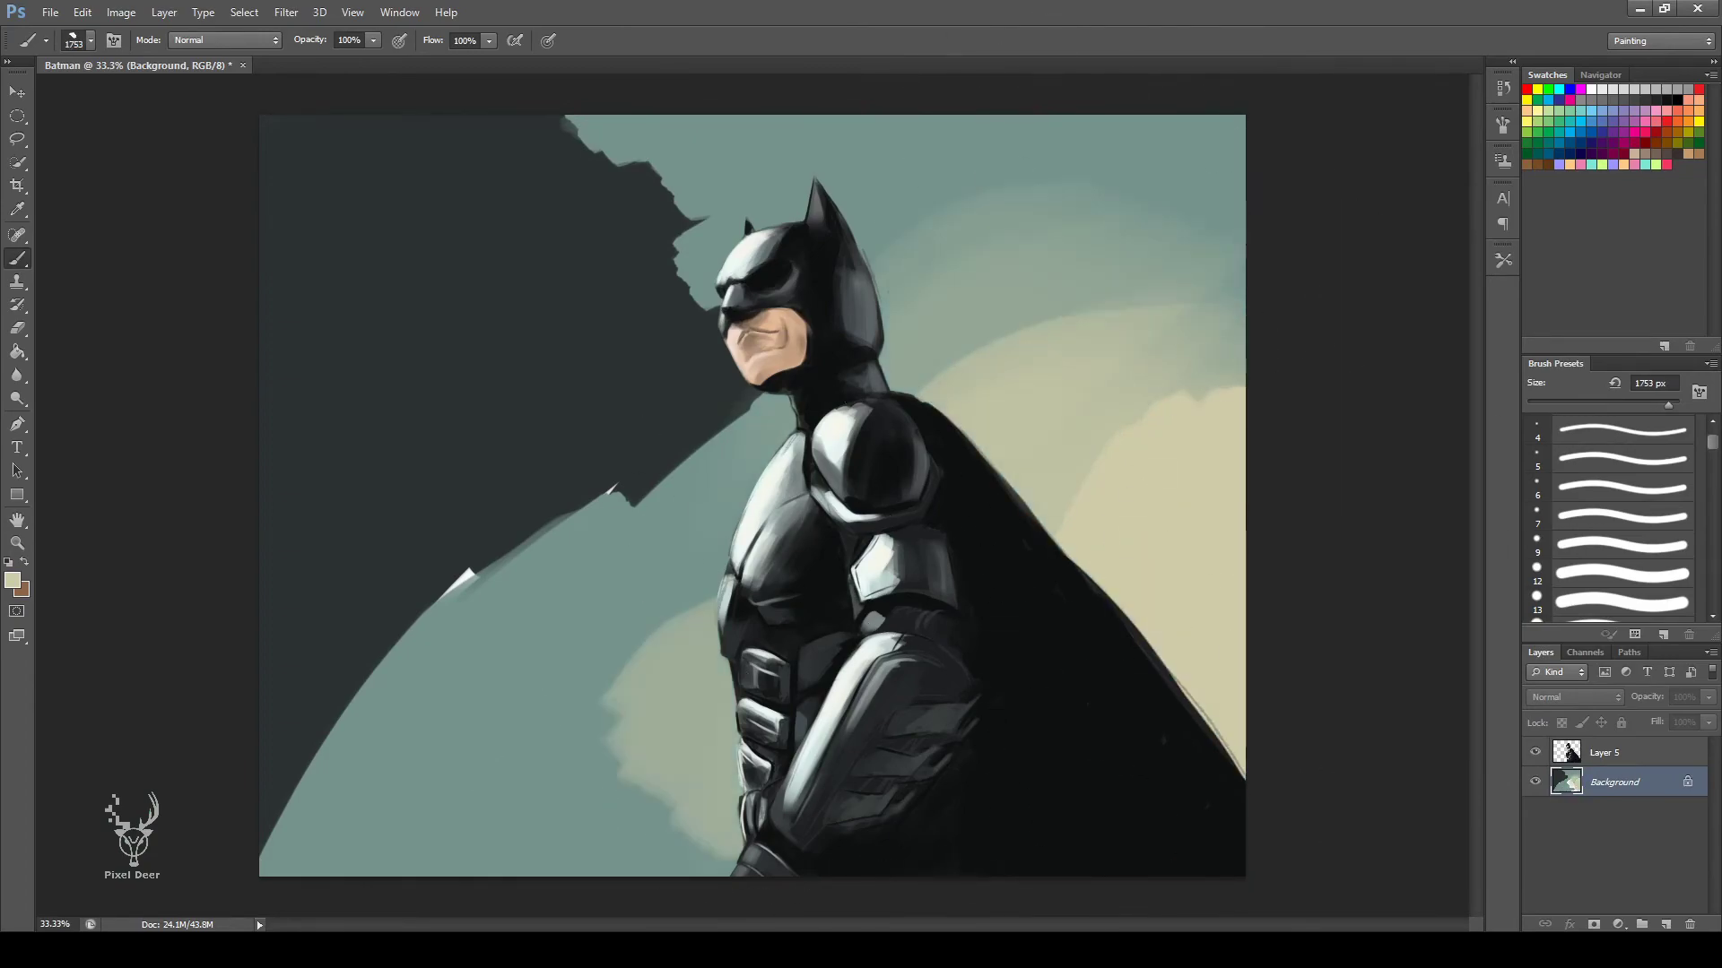
key("i")
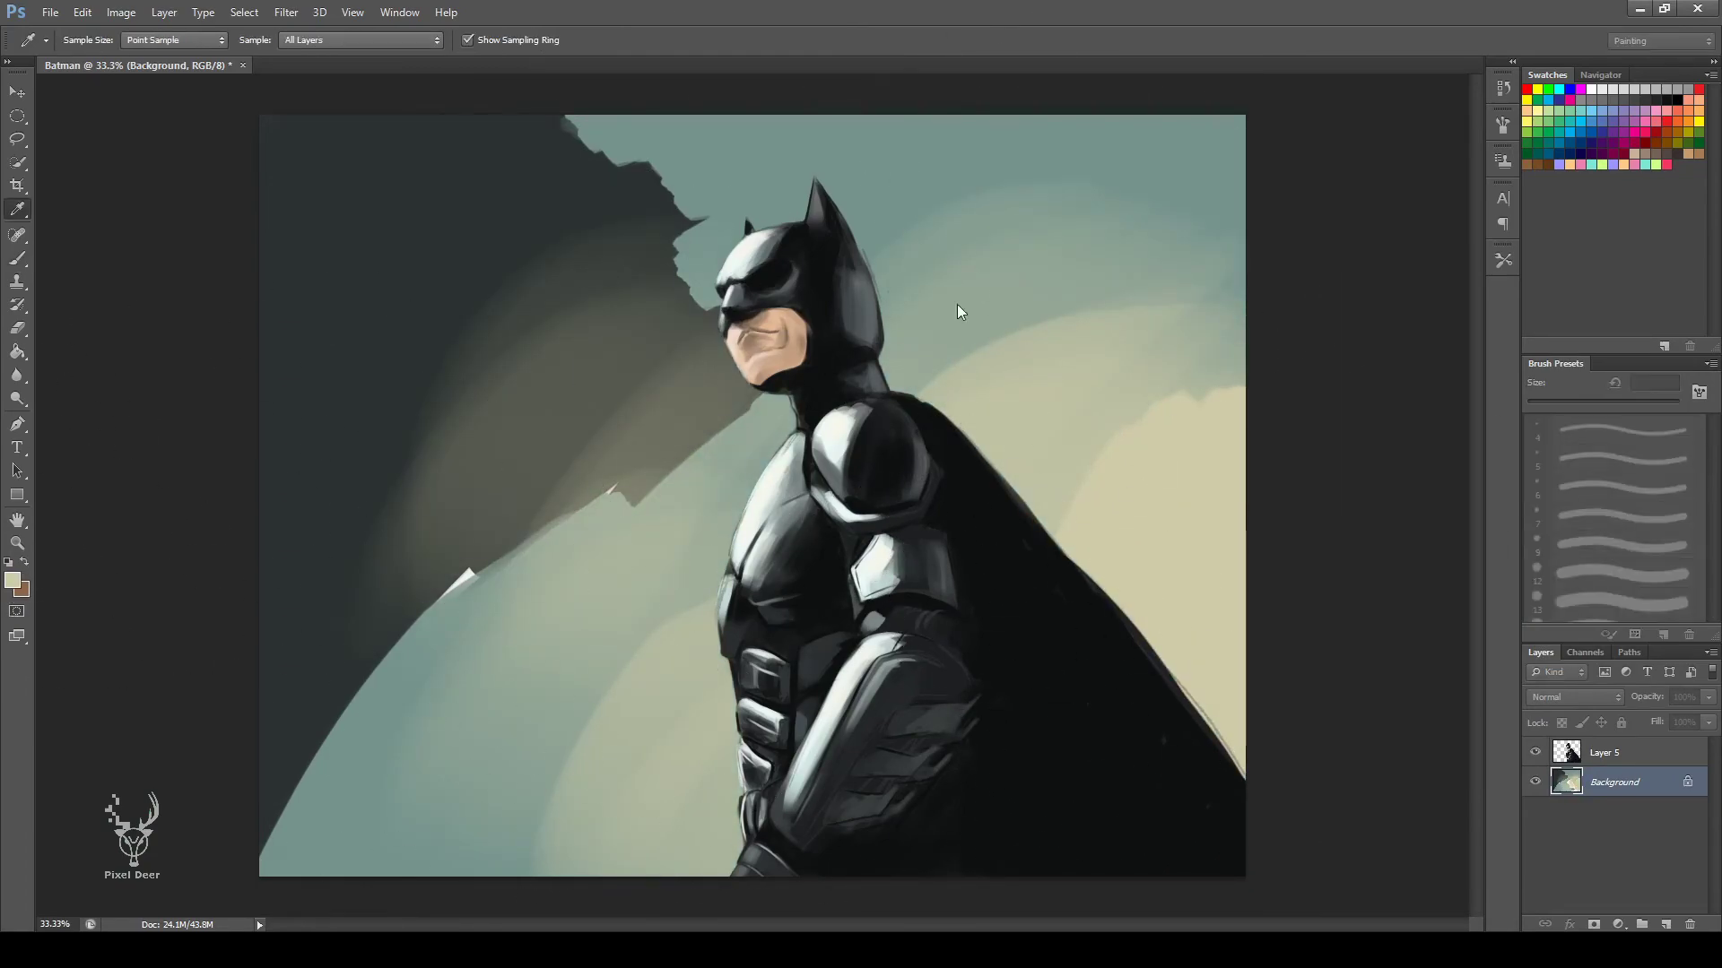
key("b")
mouse_move(1291, 690)
left_mouse_down()
mouse_move(1139, 404)
mouse_move(493, 556)
mouse_move(551, 417)
left_mouse_up()
Darken the lower-left sky with dark teal and soften the left with lighter teal dabs.
key("i")
left_click(453, 504)
key("b")
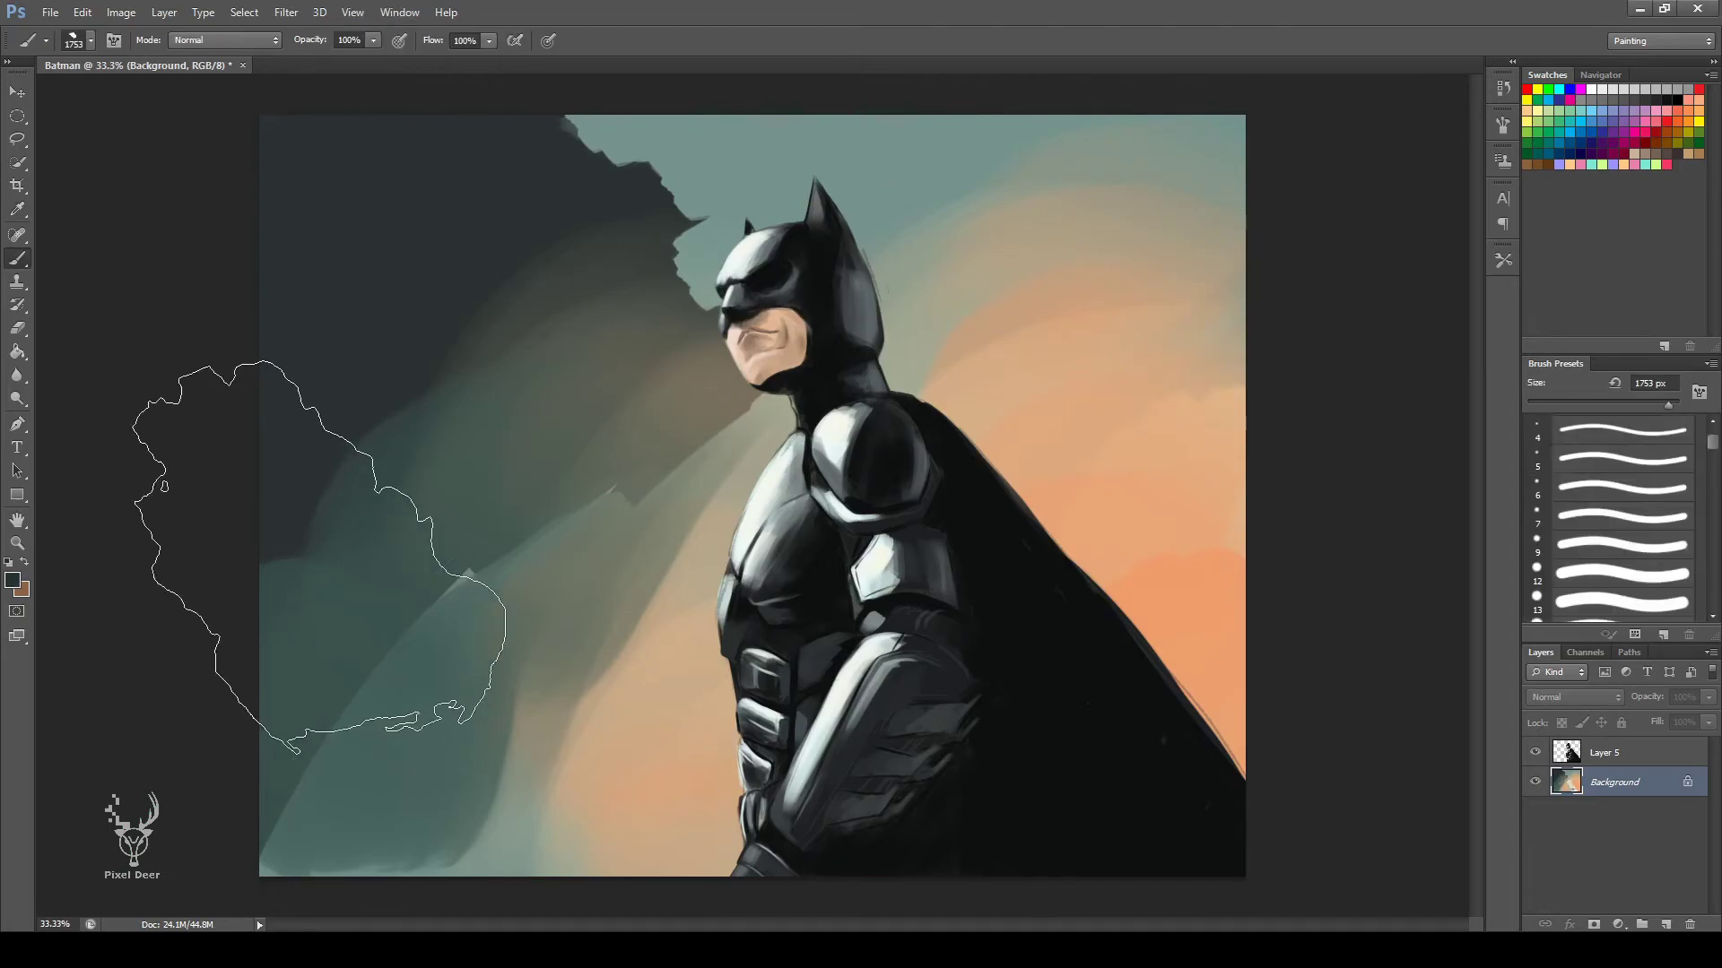
mouse_move(308, 546)
left_mouse_down()
mouse_move(392, 813)
mouse_move(481, 664)
left_mouse_up()
mouse_move(574, 81)
left_mouse_down()
mouse_move(807, 40)
mouse_move(556, 212)
left_mouse_up()
mouse_move(413, 323)
left_mouse_down()
mouse_move(403, 672)
mouse_move(627, 224)
left_mouse_up()
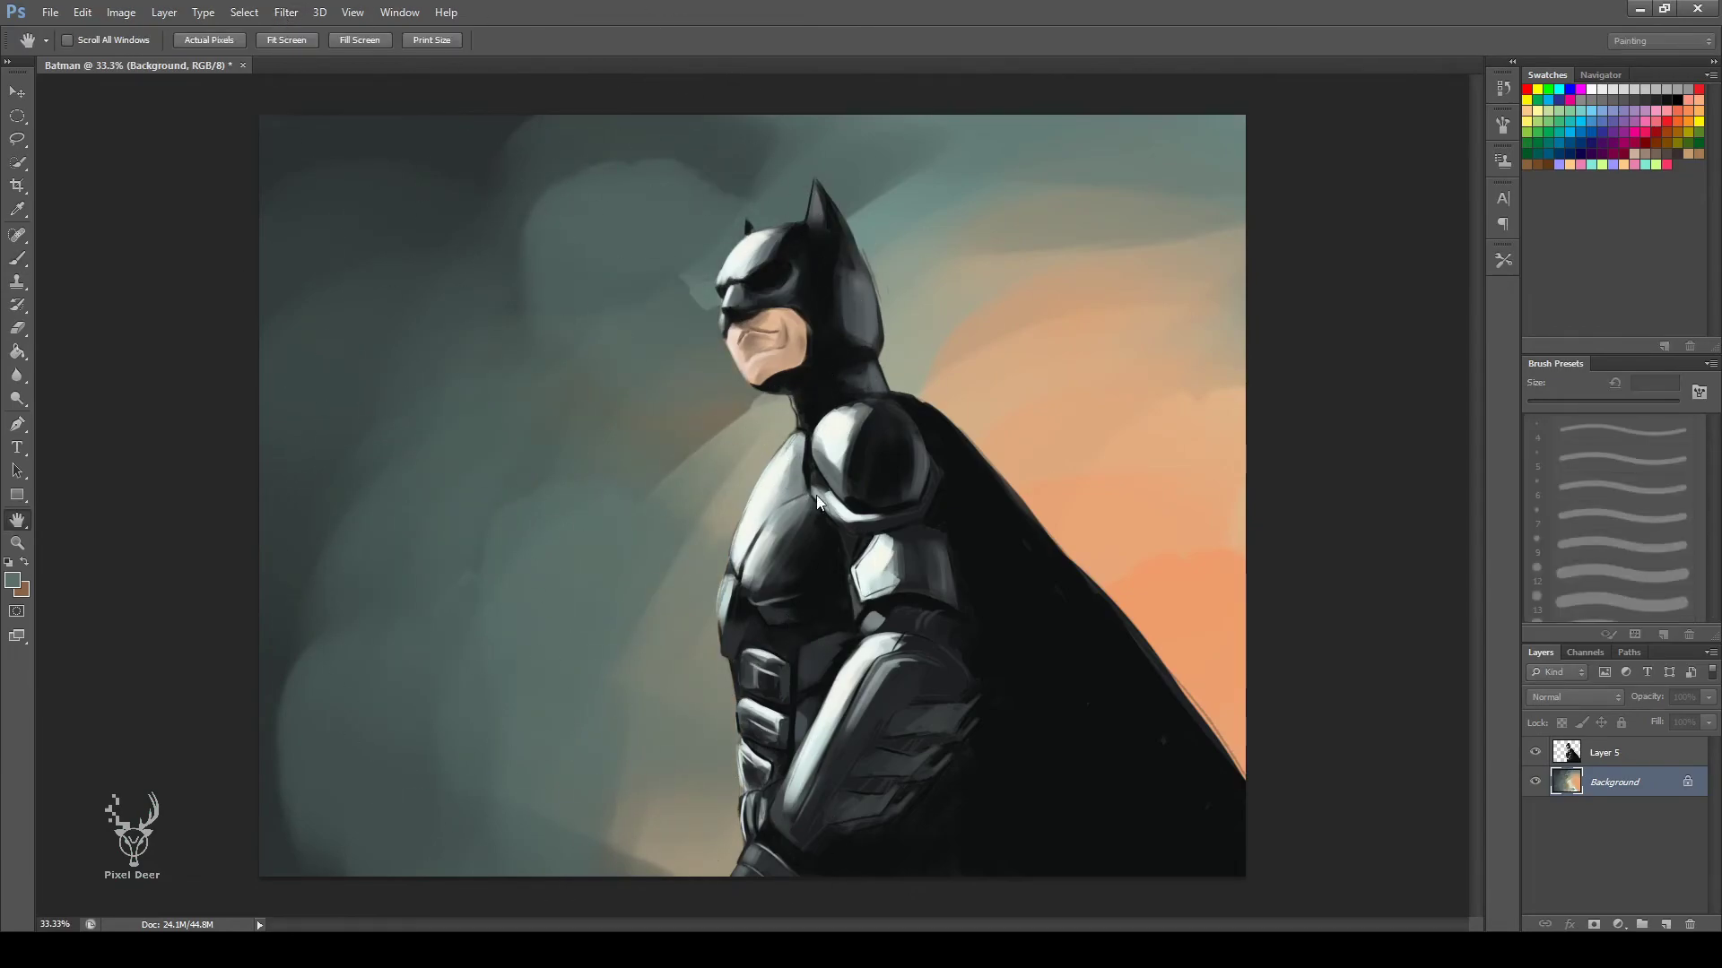
key("ctrl+a")
Copy the painted background onto a new layer and flip it horizontally.
key("ctrl+shift+c")
key("ctrl+v")
key("ctrl+t")
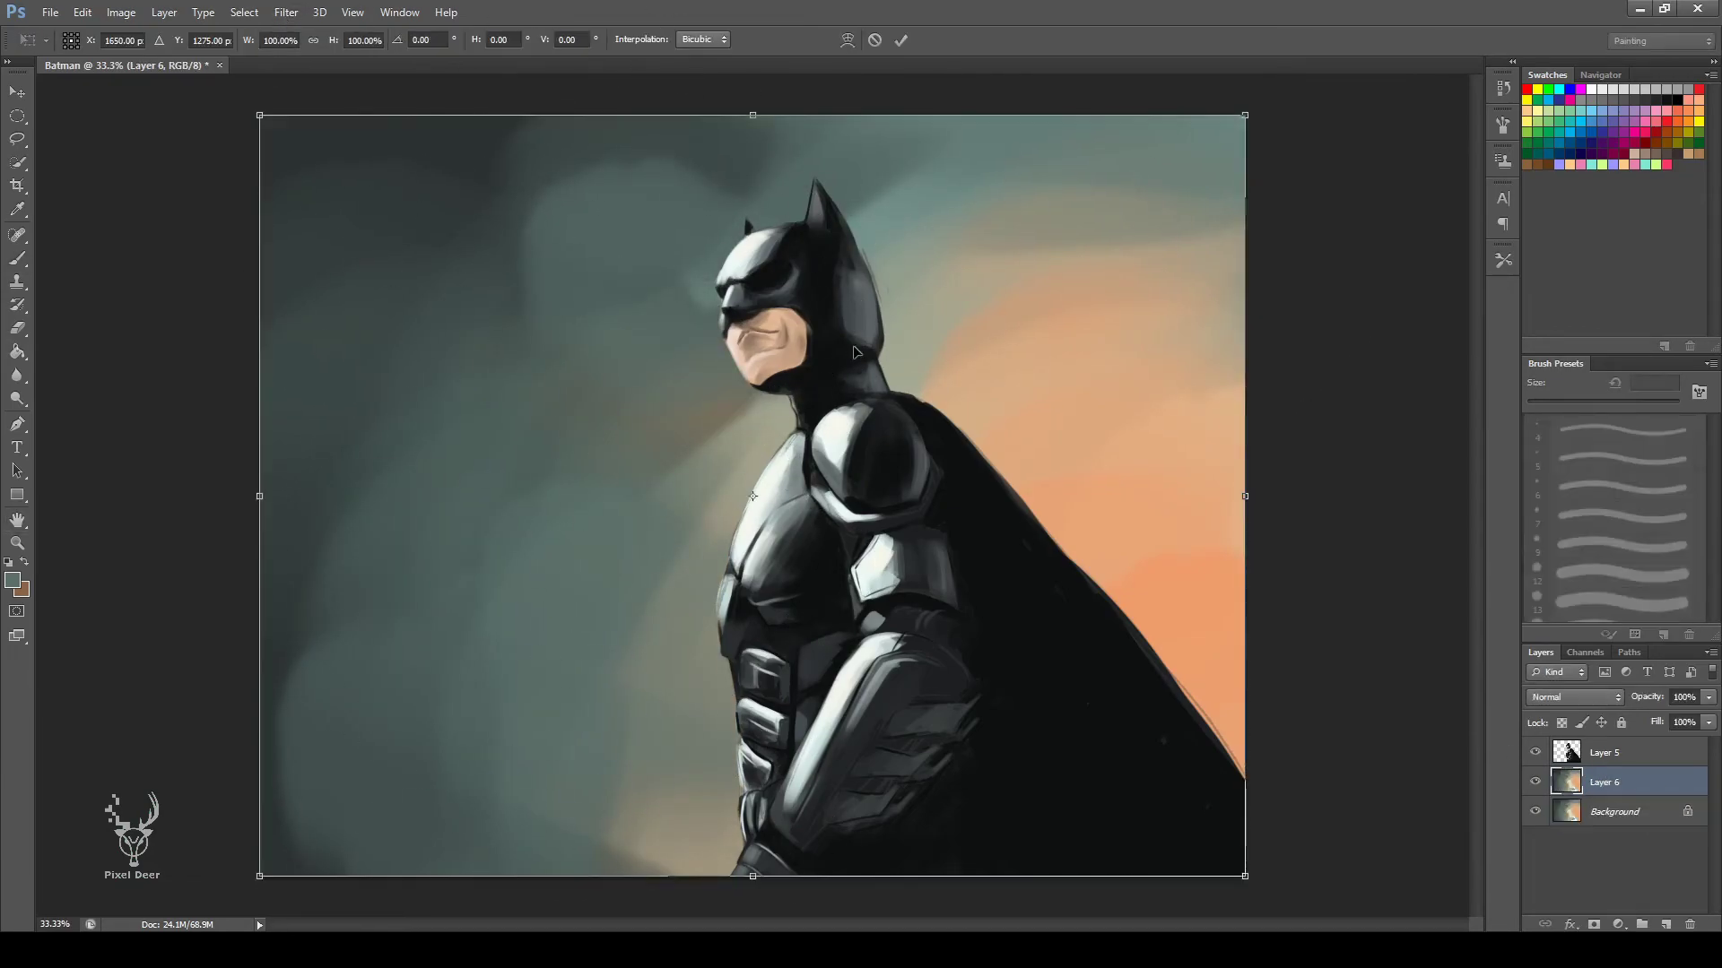
key("Return")
key("b")
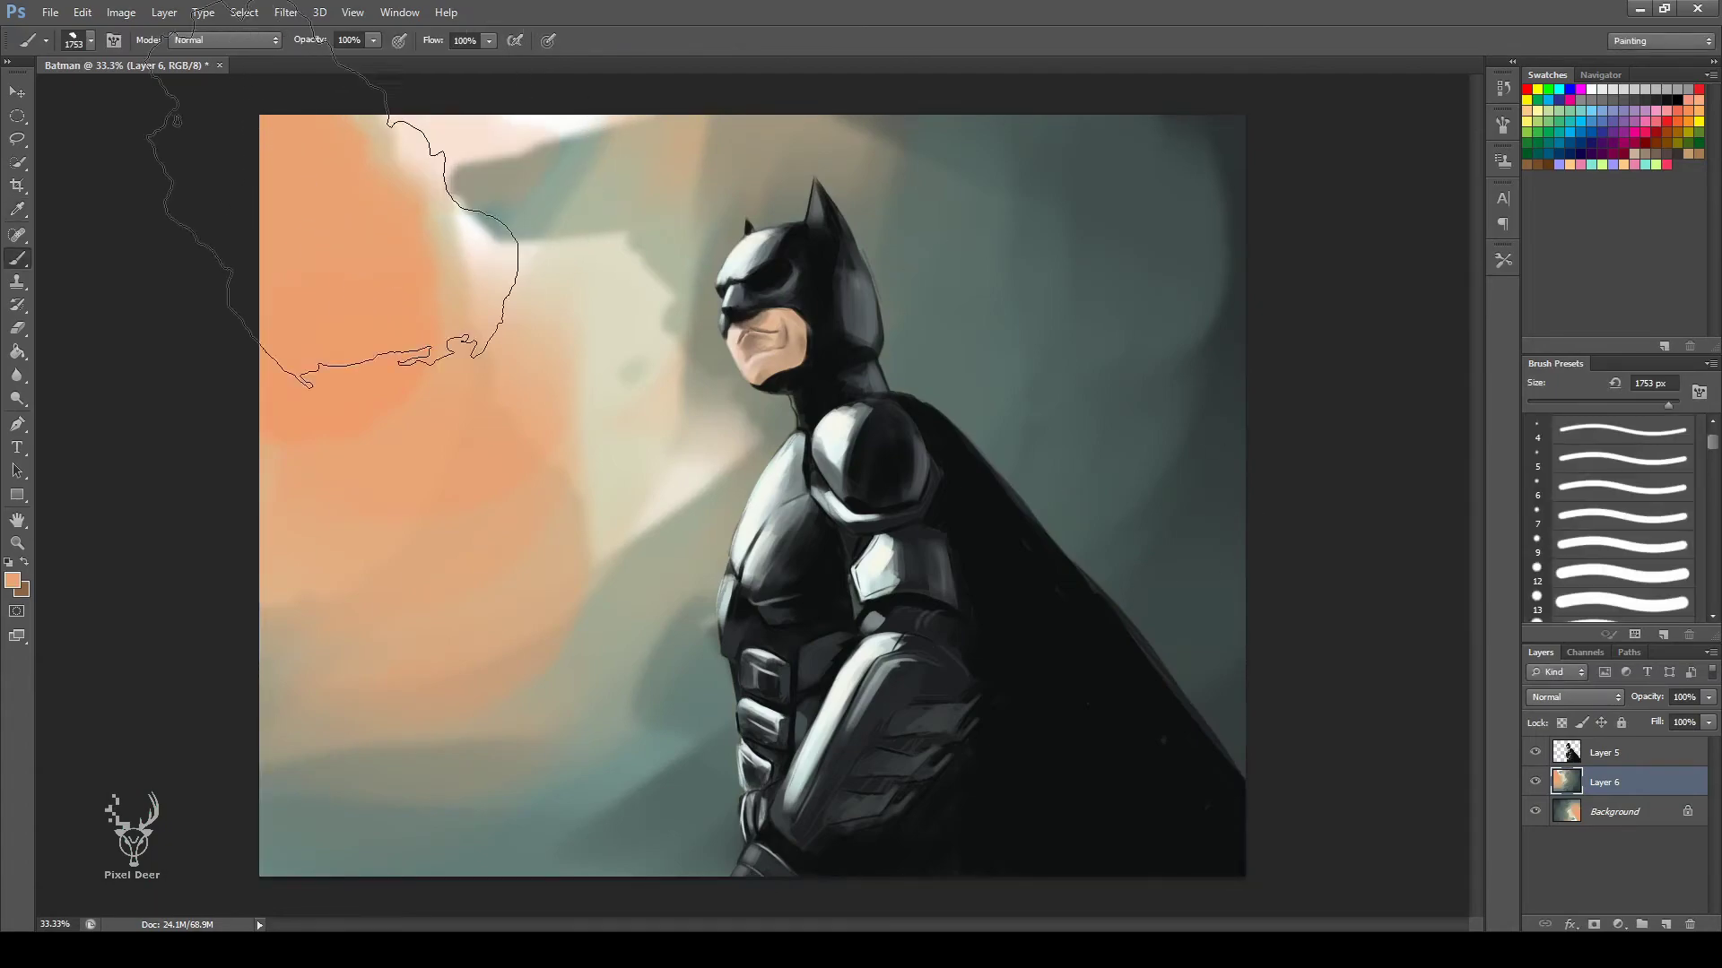
Deepen the orange glow at upper left and lighten the area right of Batman's head.
left_click_drag(529, 542, 655, 440)
left_click(635, 659, "alt")
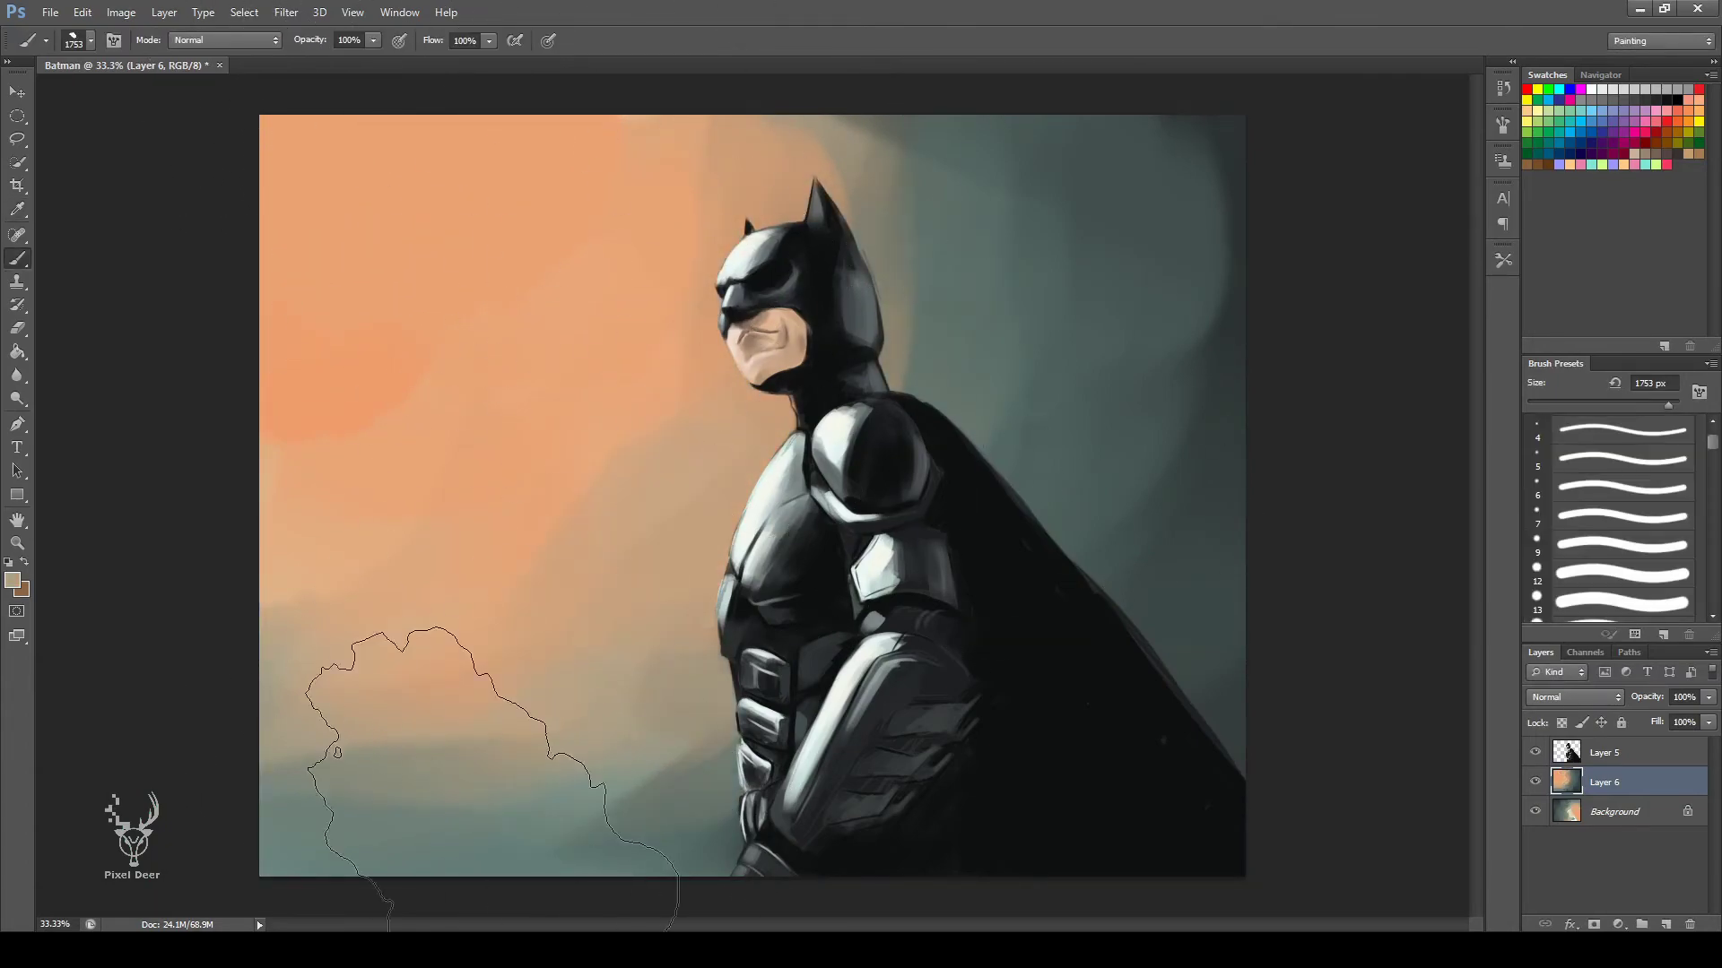
left_click_drag(942, 313, 1062, 387)
left_click(719, 301, "alt")
left_click_drag(296, 170, 393, 155)
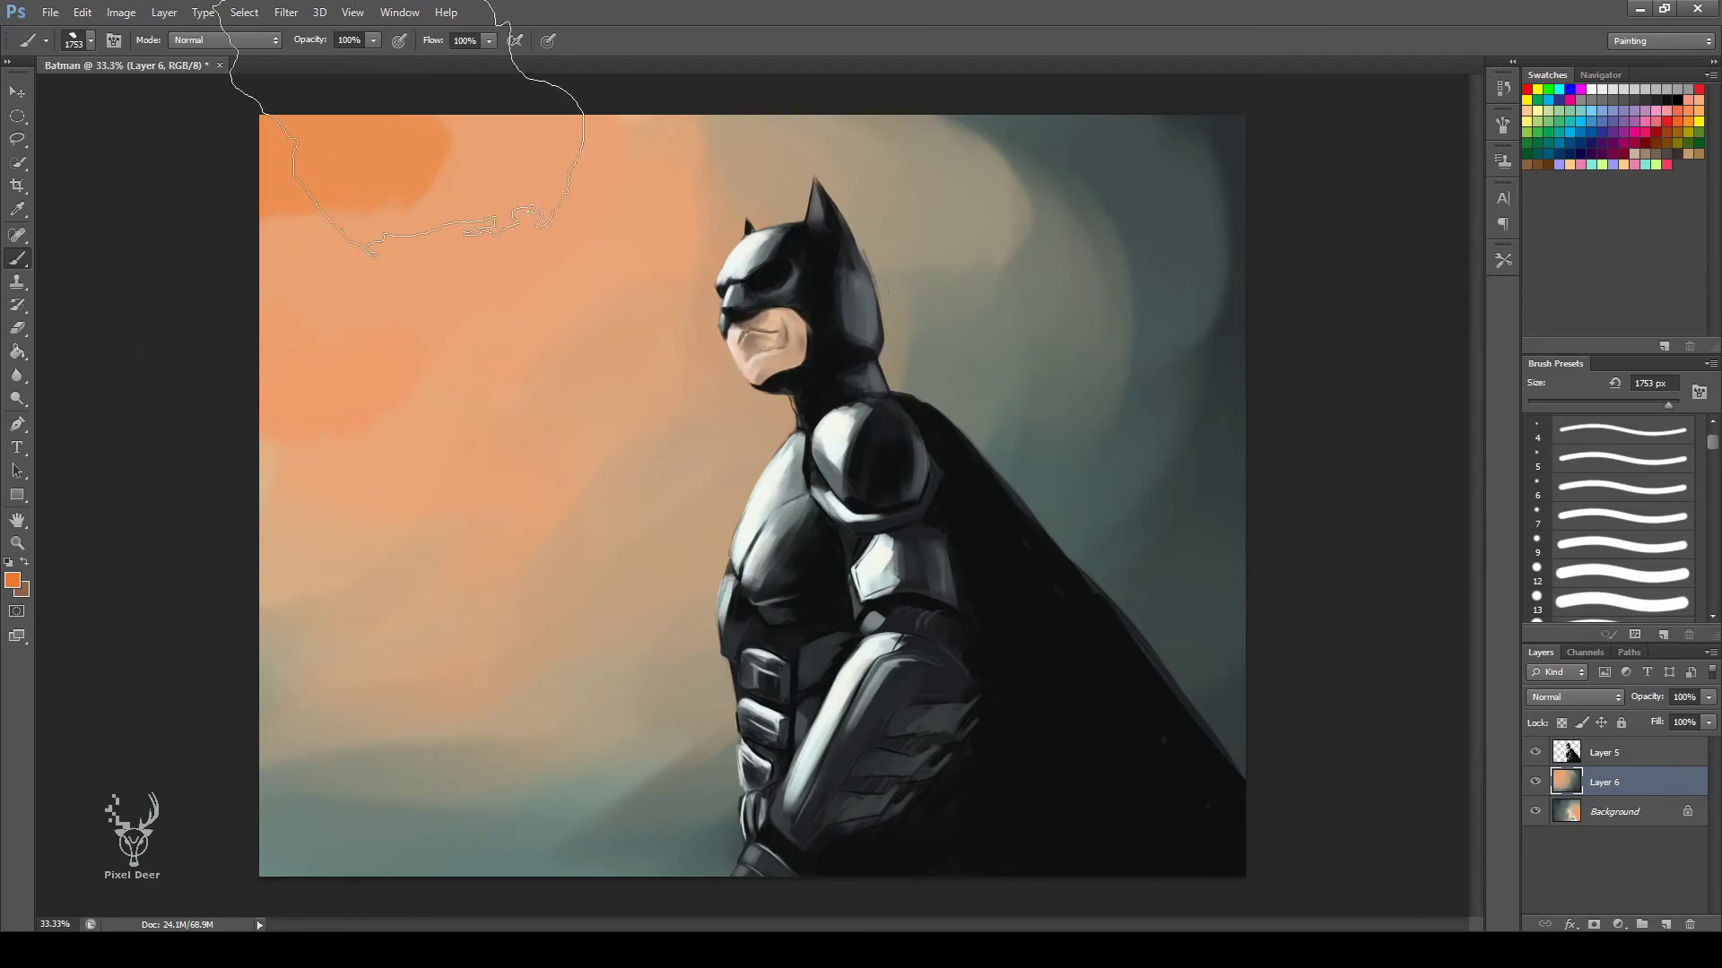
left_click(488, 384, "alt")
key("ctrl+shift+alt+n")
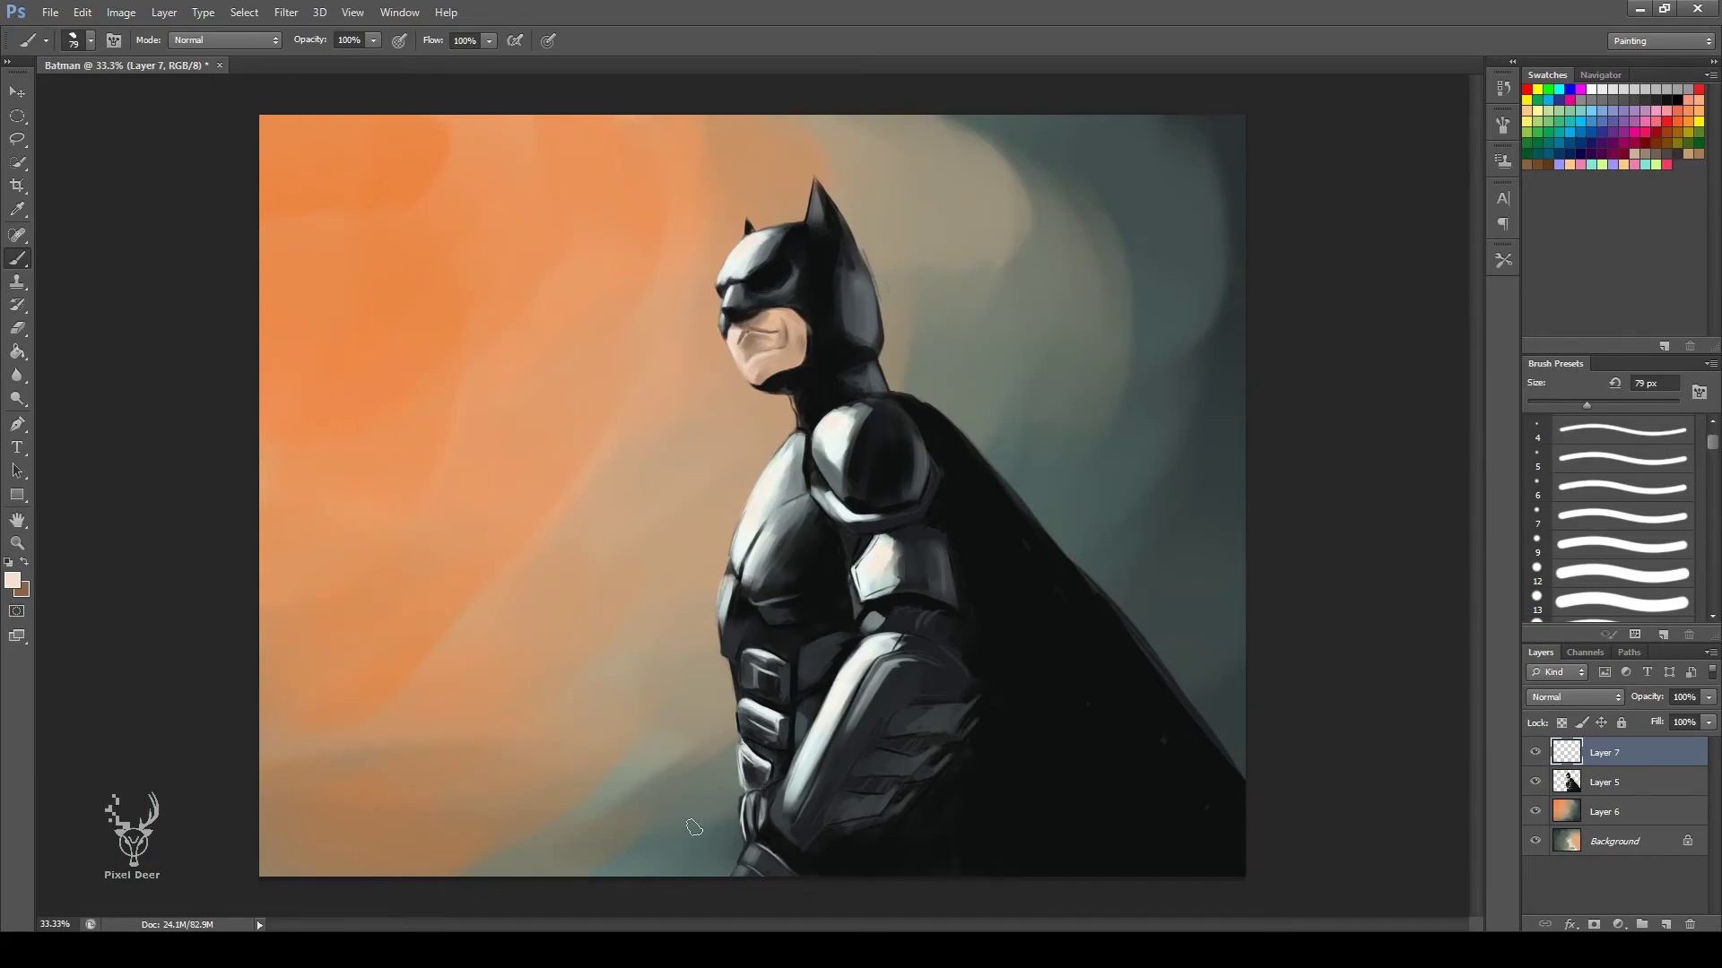
Paint light strokes along the cape's right edge and merge them into the figure layer.
left_click(1103, 627, "alt")
key("bracketright")
key("bracketright")
key("bracketright")
left_click_drag(1087, 595, 1263, 870)
key("bracketright")
key("bracketright")
key("bracketright")
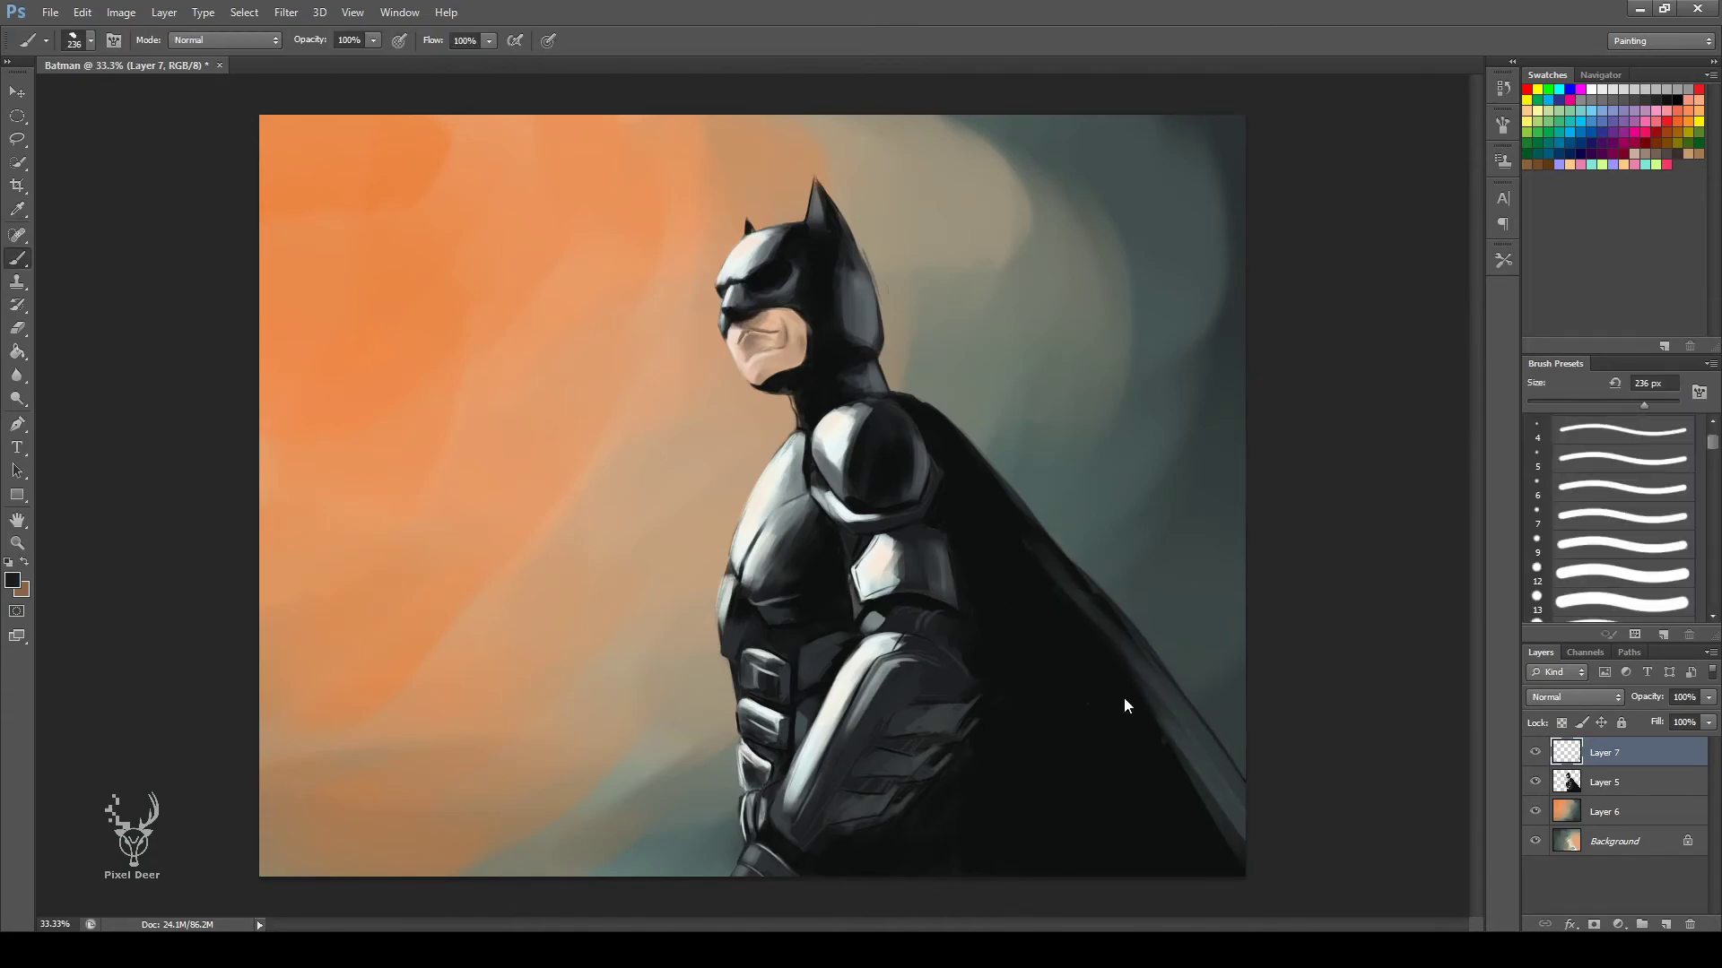
key("ctrl+e")
On a new layer, paint a soft white streak at lower left at 51% opacity.
key("ctrl+shift+alt+n")
key("d")
key("x")
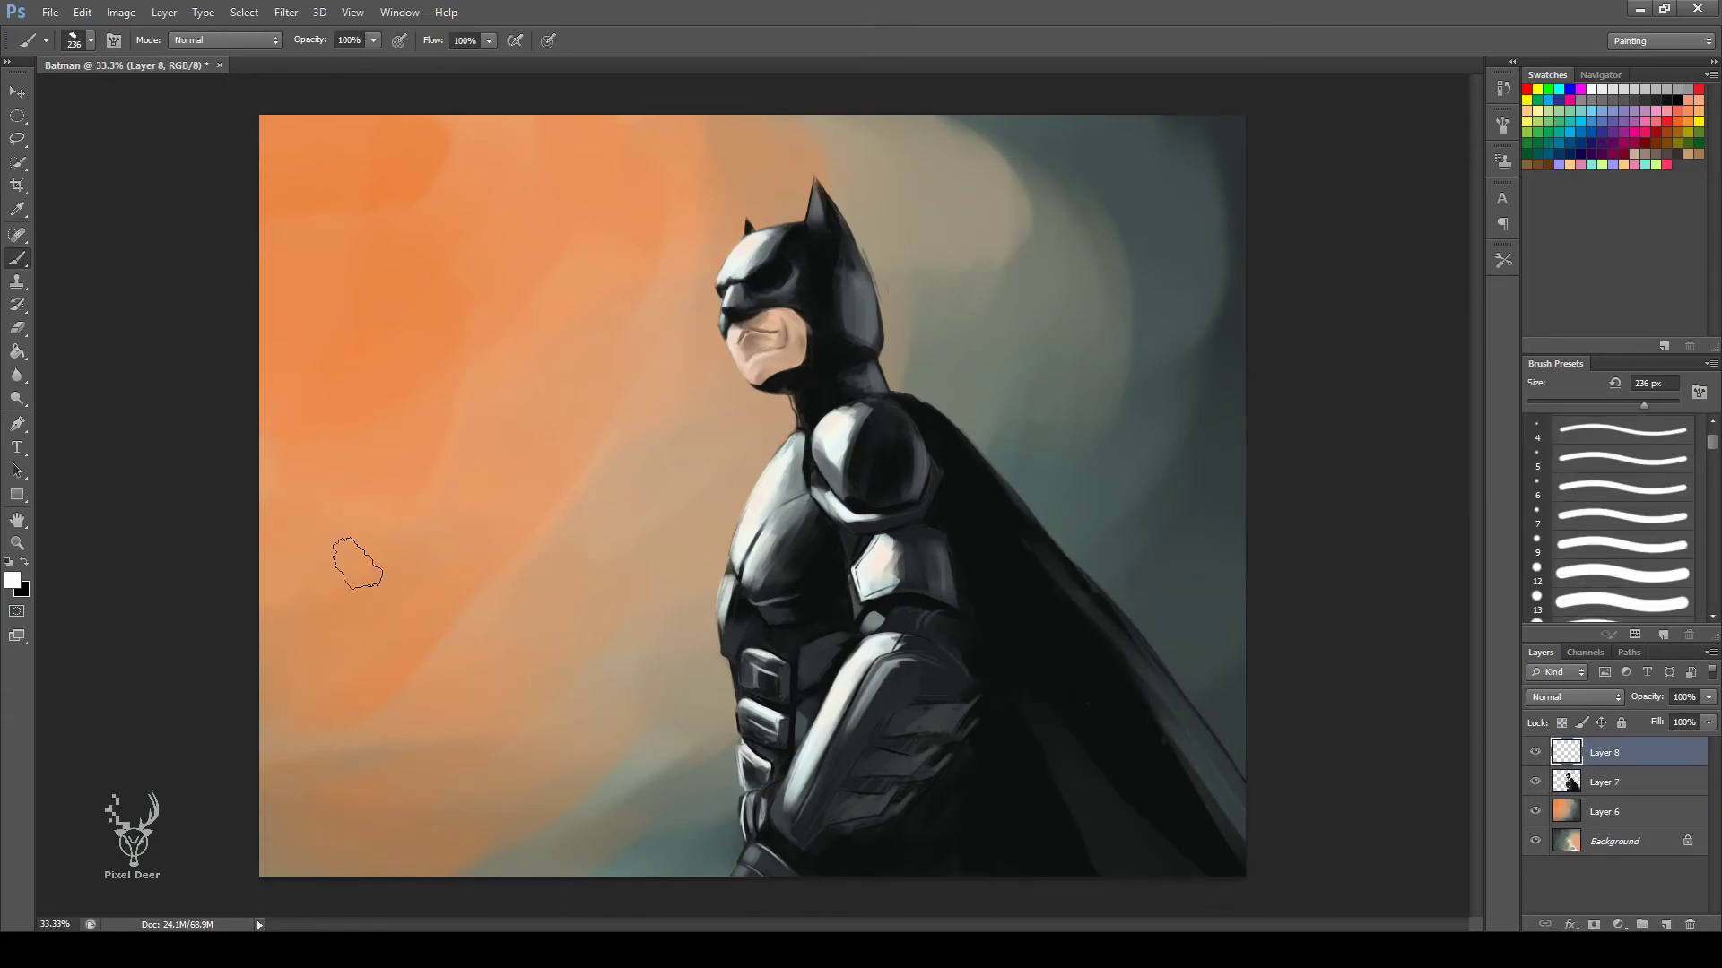
mouse_move(624, 741)
left_mouse_down()
mouse_move(664, 722)
mouse_move(574, 771)
left_mouse_up()
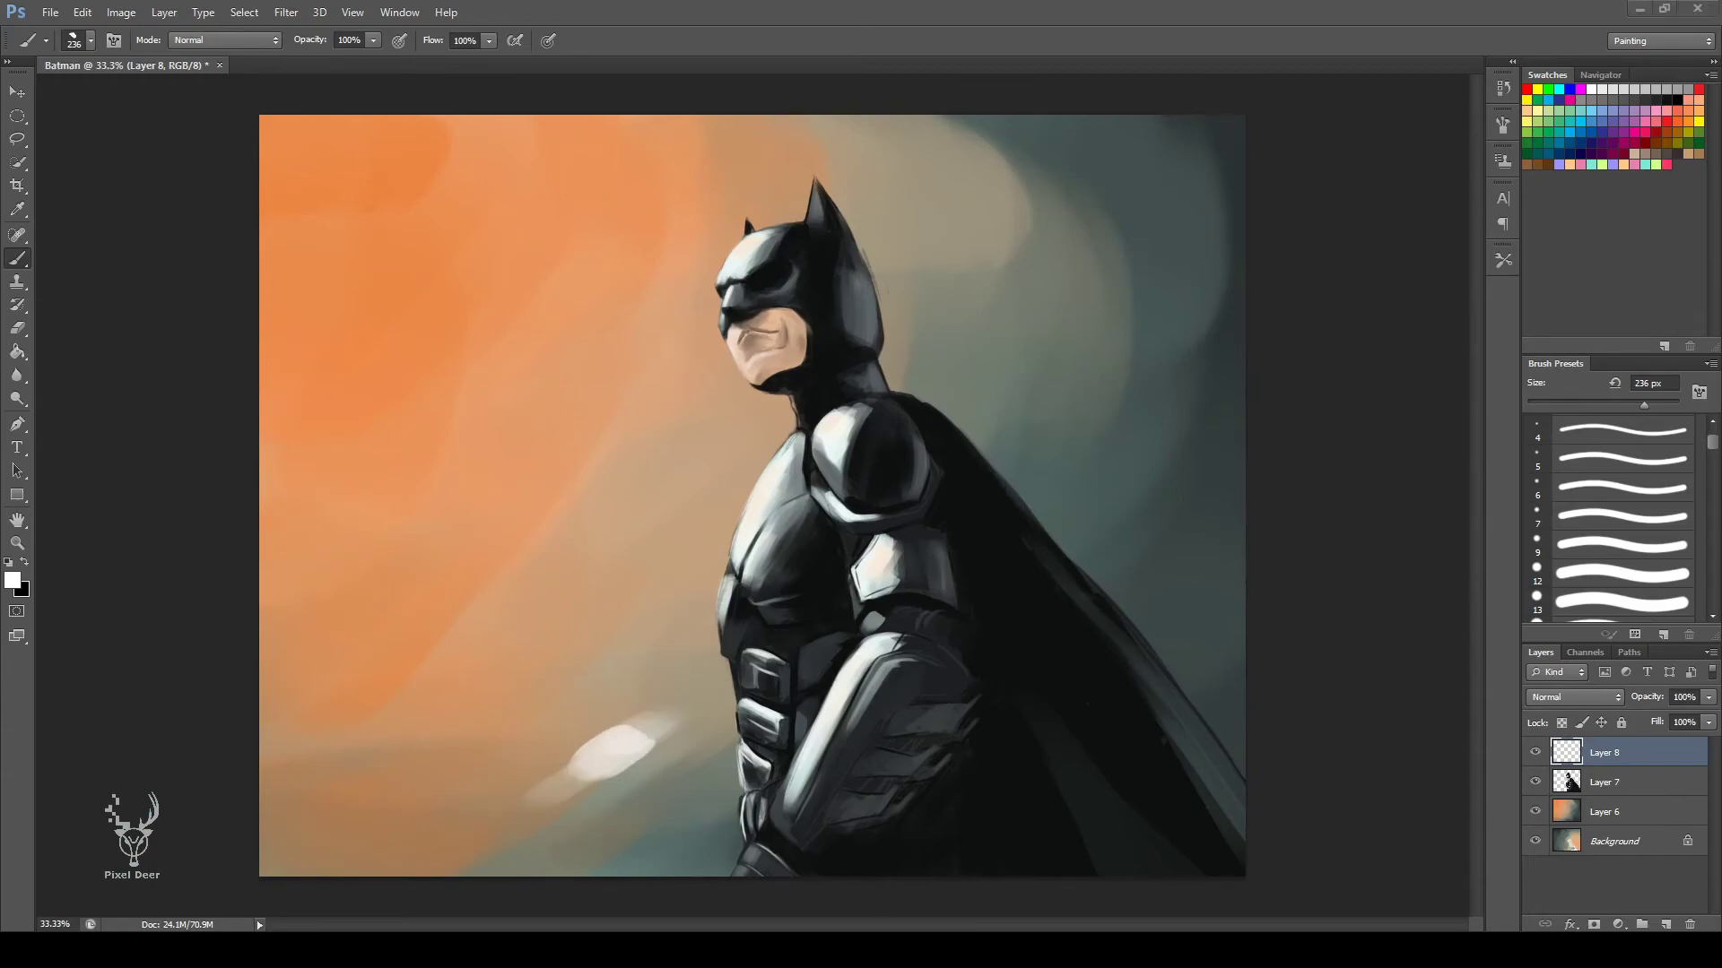
left_click_drag(1646, 697, 1614, 709)
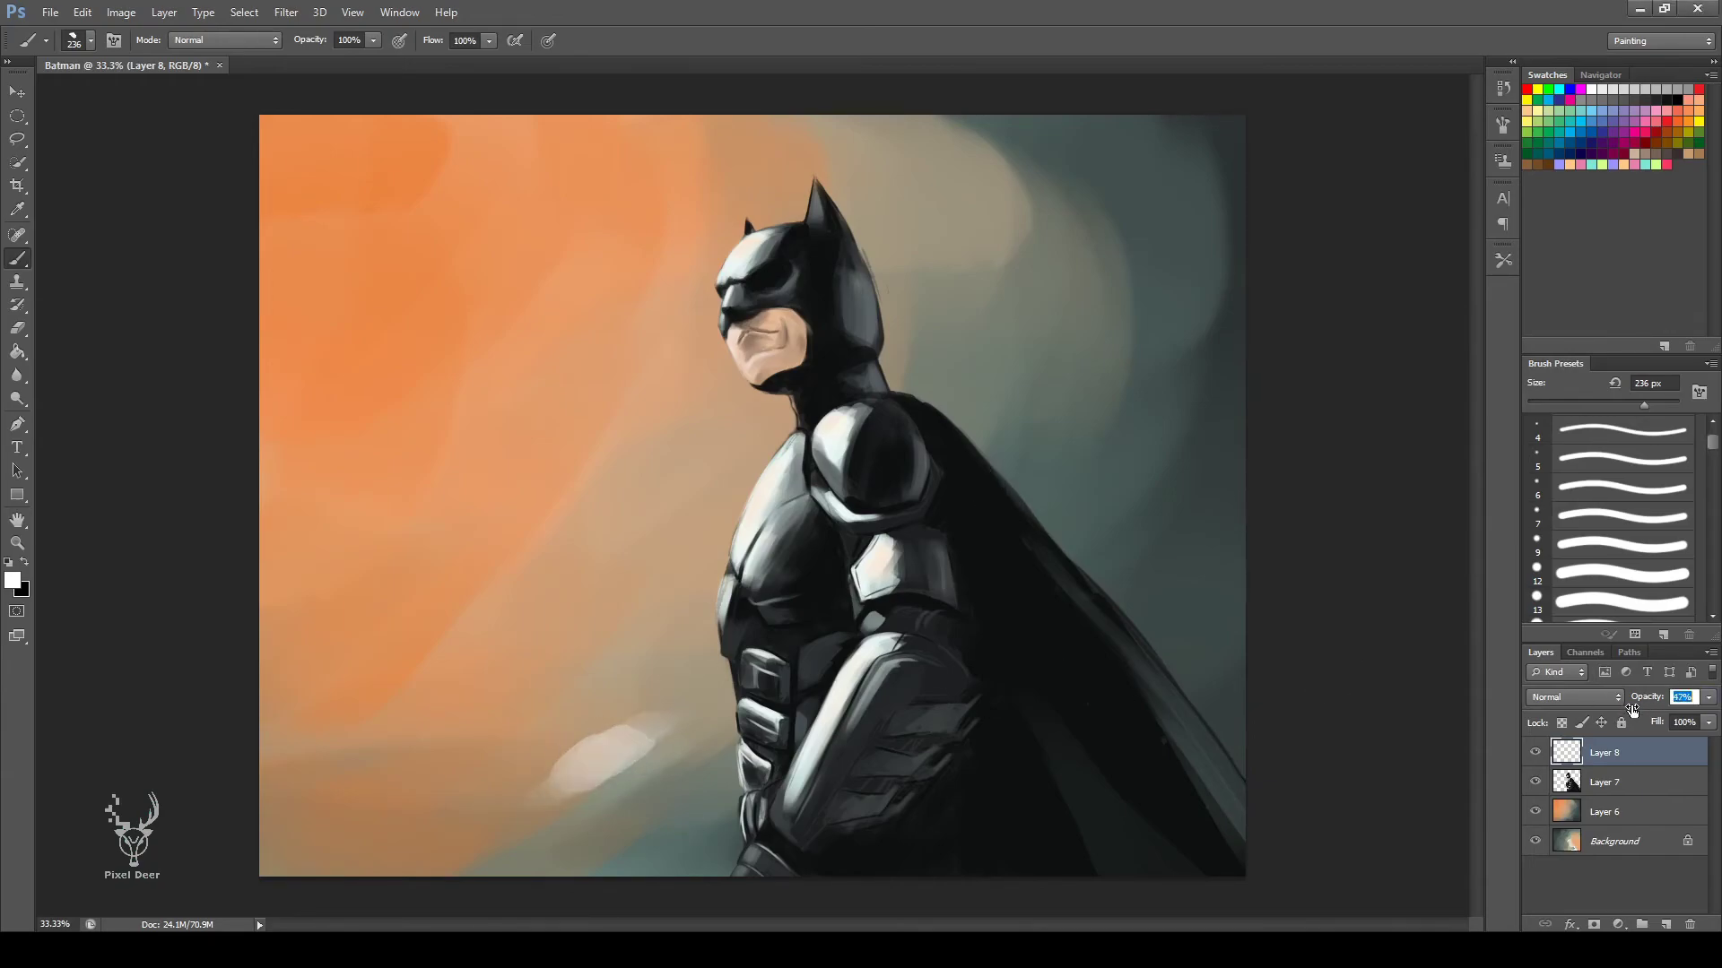
Add soft light streaks on the cape, arm, lower-left background and upper-right sky.
mouse_move(1022, 736)
left_mouse_down()
mouse_move(1065, 713)
mouse_move(1032, 690)
left_mouse_up()
left_click_drag(911, 830, 870, 856)
left_click_drag(296, 686, 372, 624)
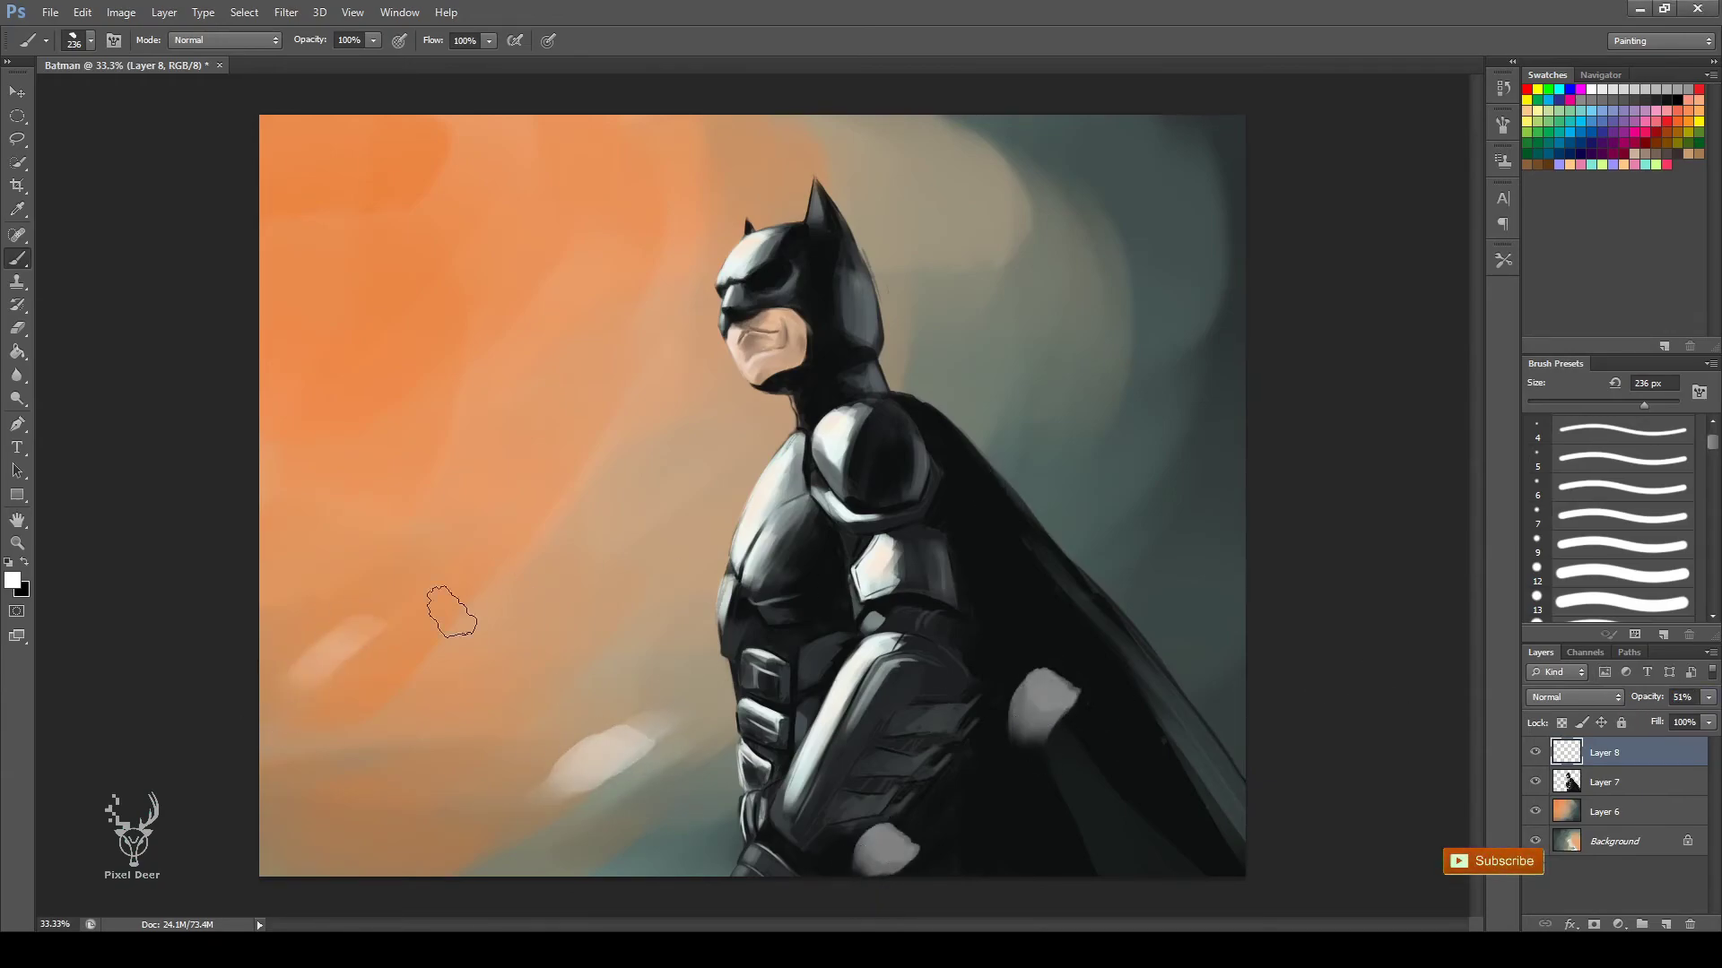
left_click_drag(1174, 256, 1215, 235)
left_click_drag(1009, 373, 1076, 323)
left_click_drag(982, 179, 1035, 144)
With a smaller brush, scatter small light flecks across the sky and background.
key("bracketleft")
key("bracketleft")
key("bracketleft")
left_click_drag(605, 506, 641, 480)
left_click_drag(437, 340, 467, 351)
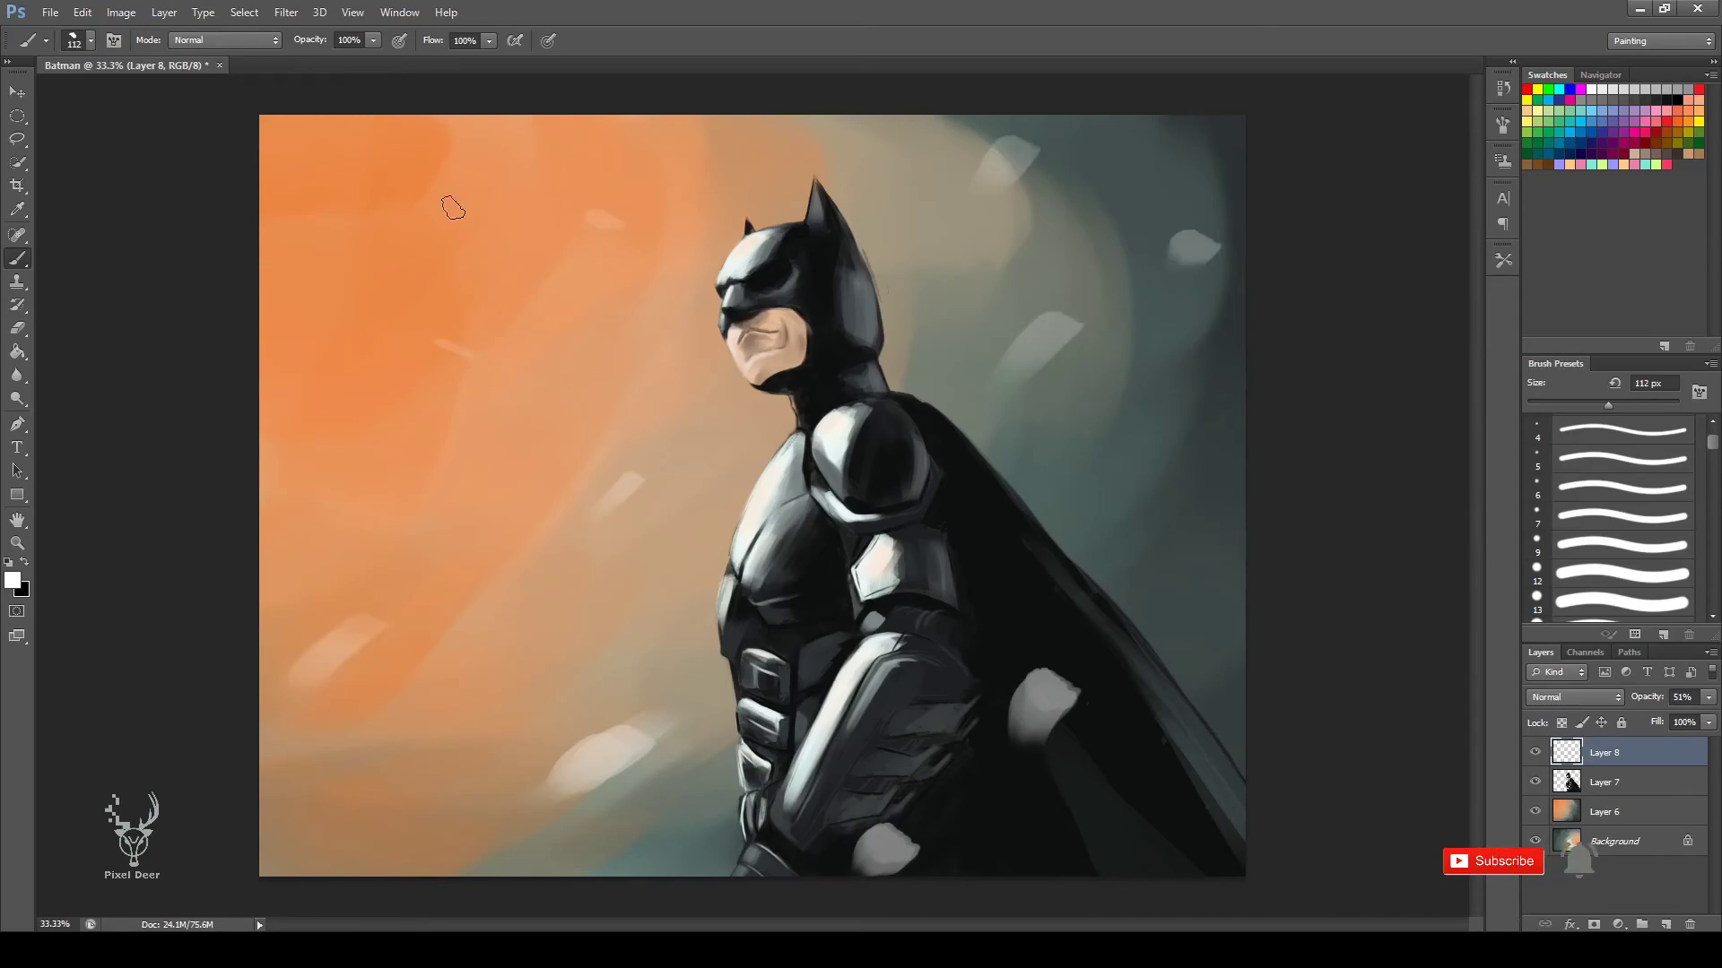
left_click_drag(399, 161, 428, 154)
left_click(1215, 504)
left_click(1210, 619)
left_click(417, 861)
left_click(301, 569)
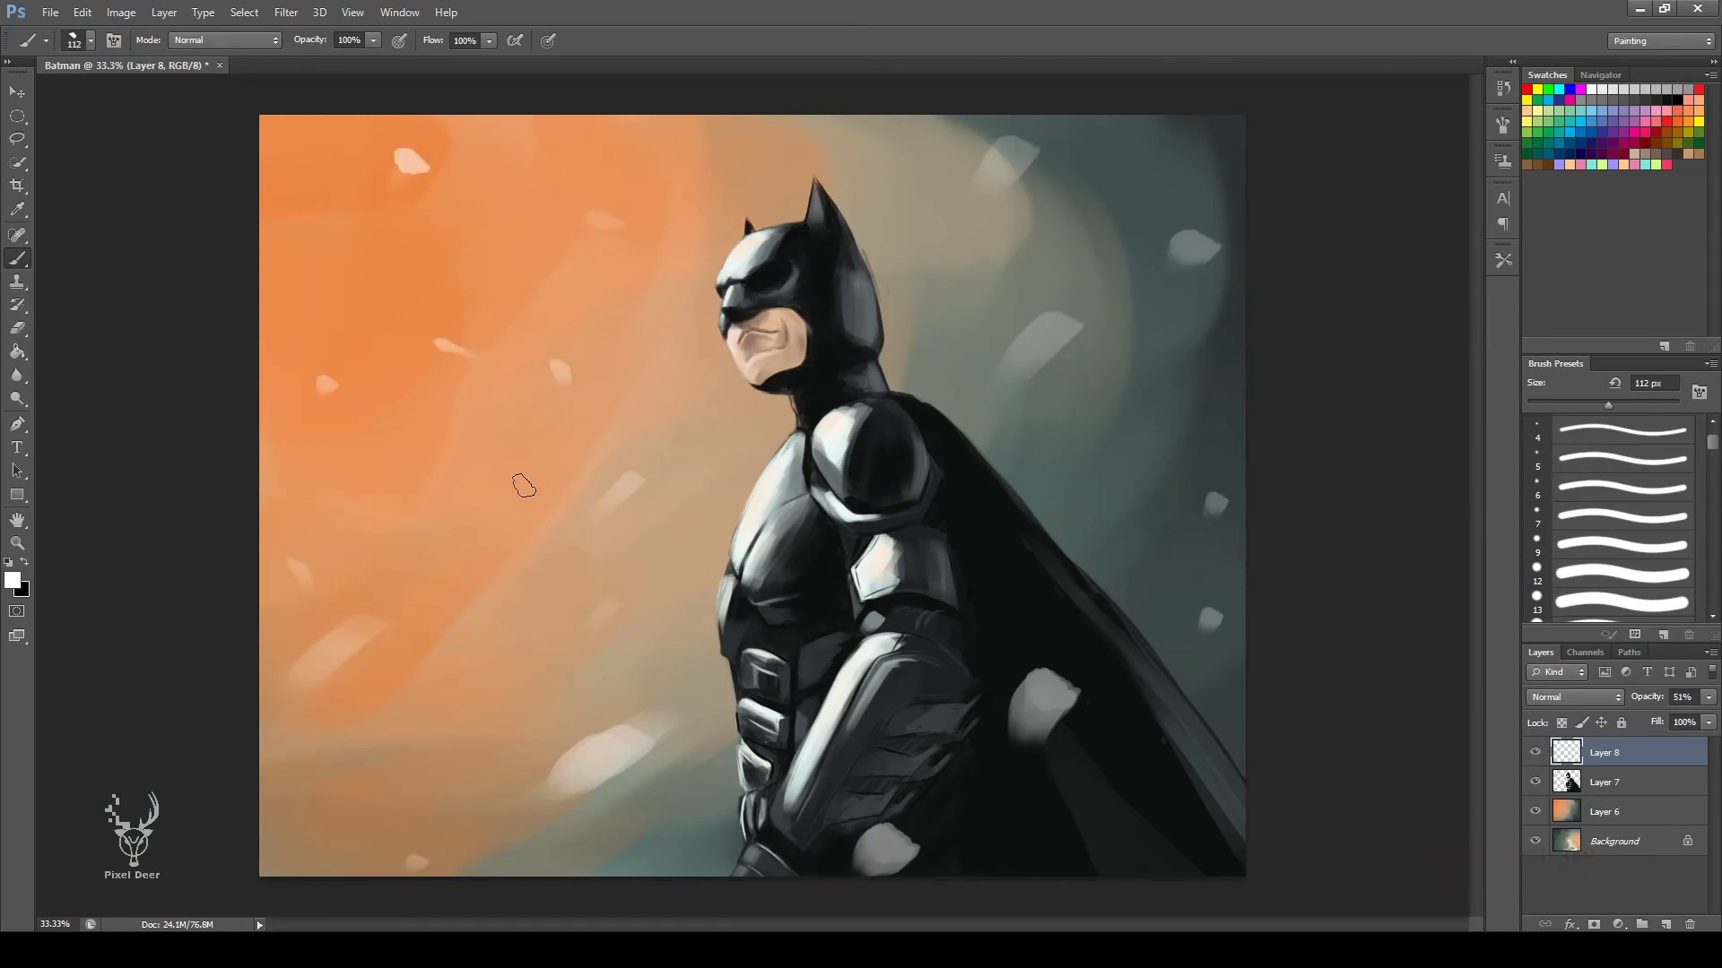
left_click(560, 370)
left_click(1188, 794)
Dab more light flecks across the background, near the ear and in the sky.
left_click(691, 863)
left_click(483, 714)
left_click(489, 517)
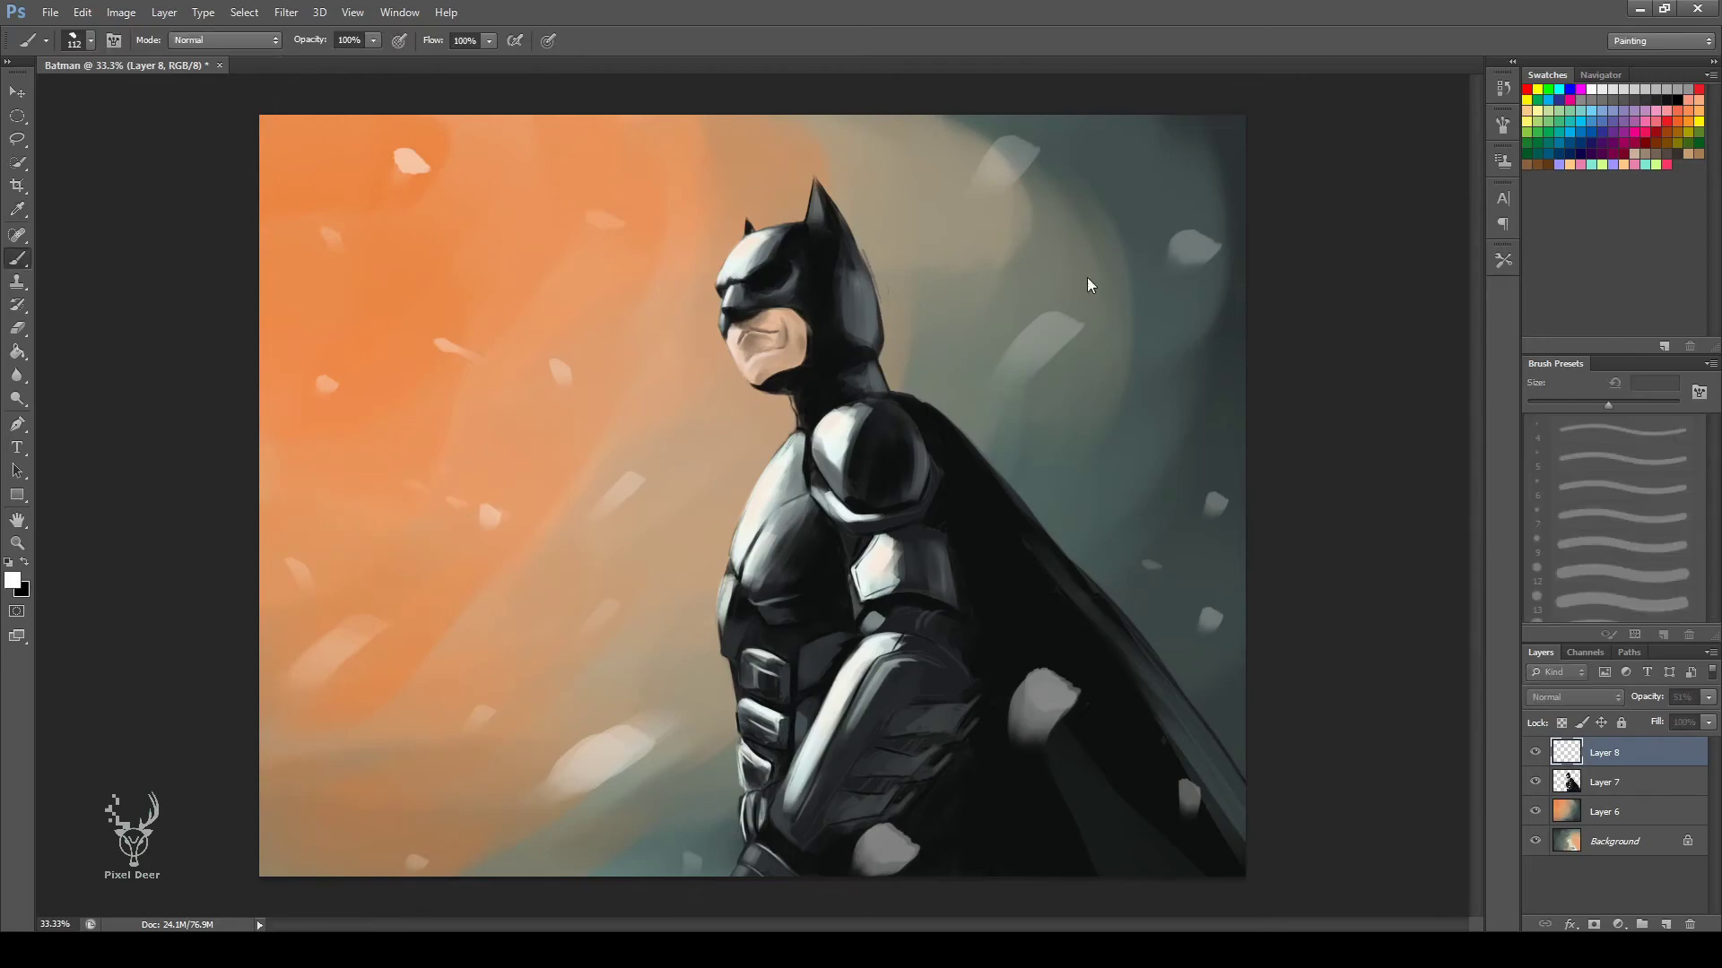
left_click(1123, 182)
left_click(944, 320)
left_click(751, 148)
left_click(688, 446)
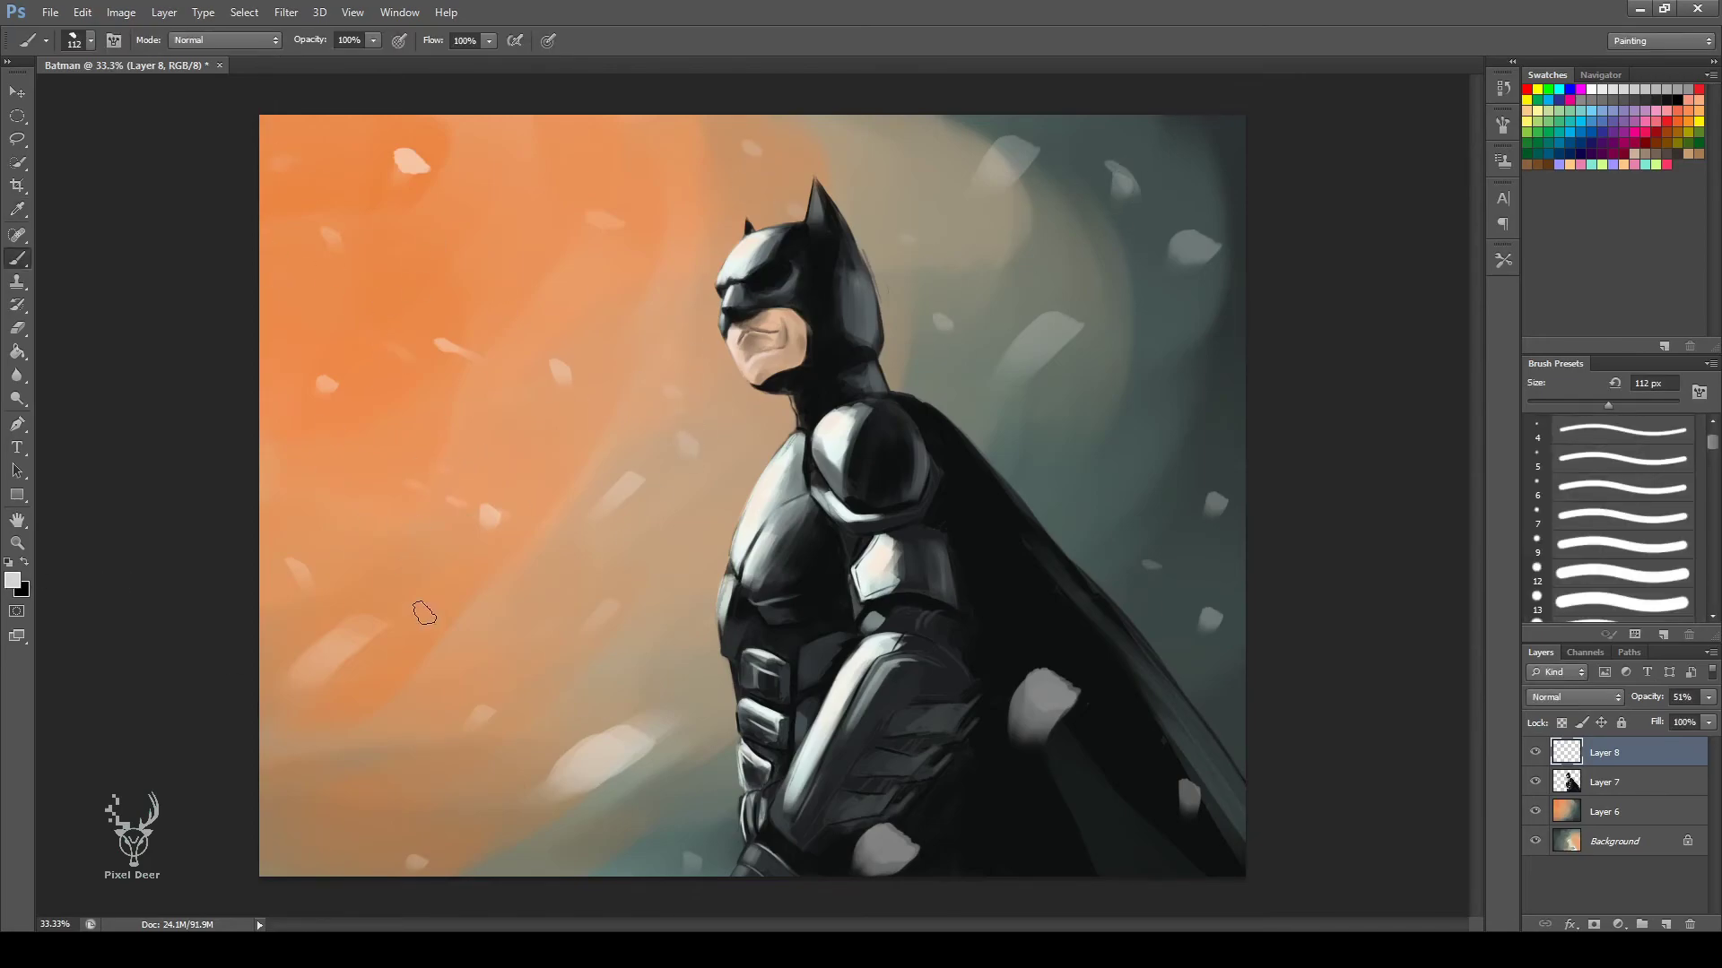
Scatter light flecks through the lower-left orange area.
left_click(298, 745)
left_click(387, 769)
left_click(386, 829)
left_click(350, 855)
left_click(407, 668)
left_click(499, 822)
Add light flecks in the sky right of the cape and near the head.
left_click(579, 286)
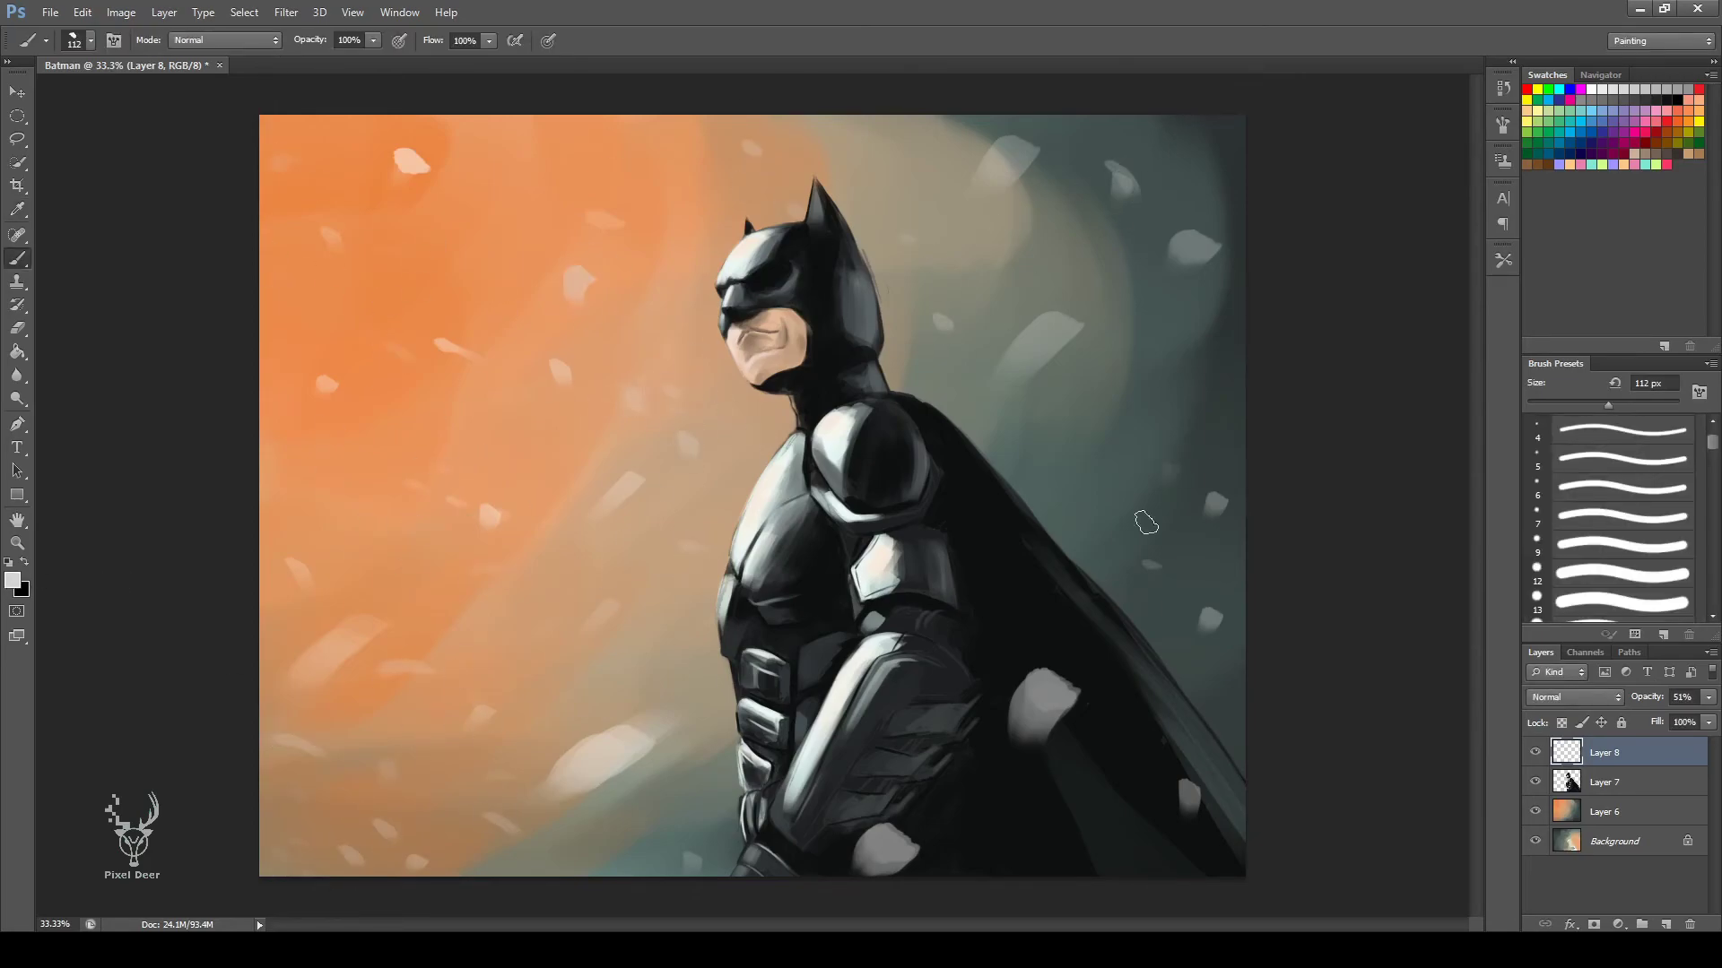
left_click(1074, 439)
left_click(1100, 504)
left_click(1115, 327)
left_click(1172, 606)
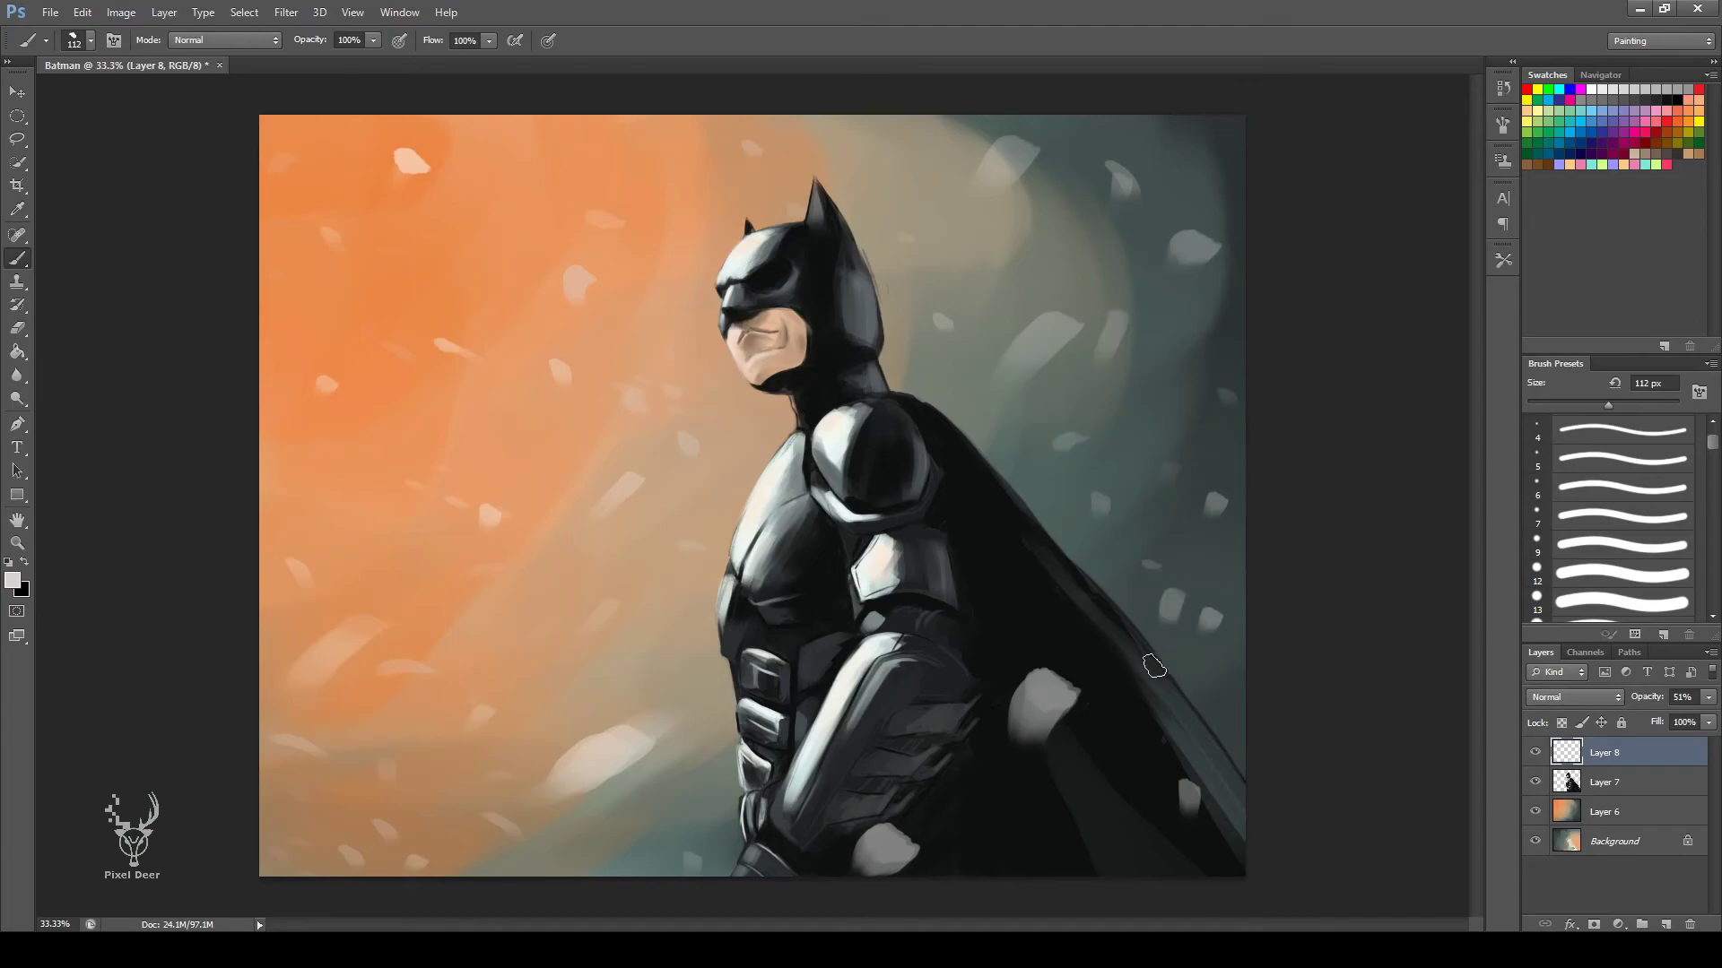
left_click(889, 280)
Paint short light strokes on the cape, left of the torso and on the upper shoulder.
left_click_drag(994, 581, 1018, 552)
left_click(1143, 841)
left_click_drag(731, 659, 754, 588)
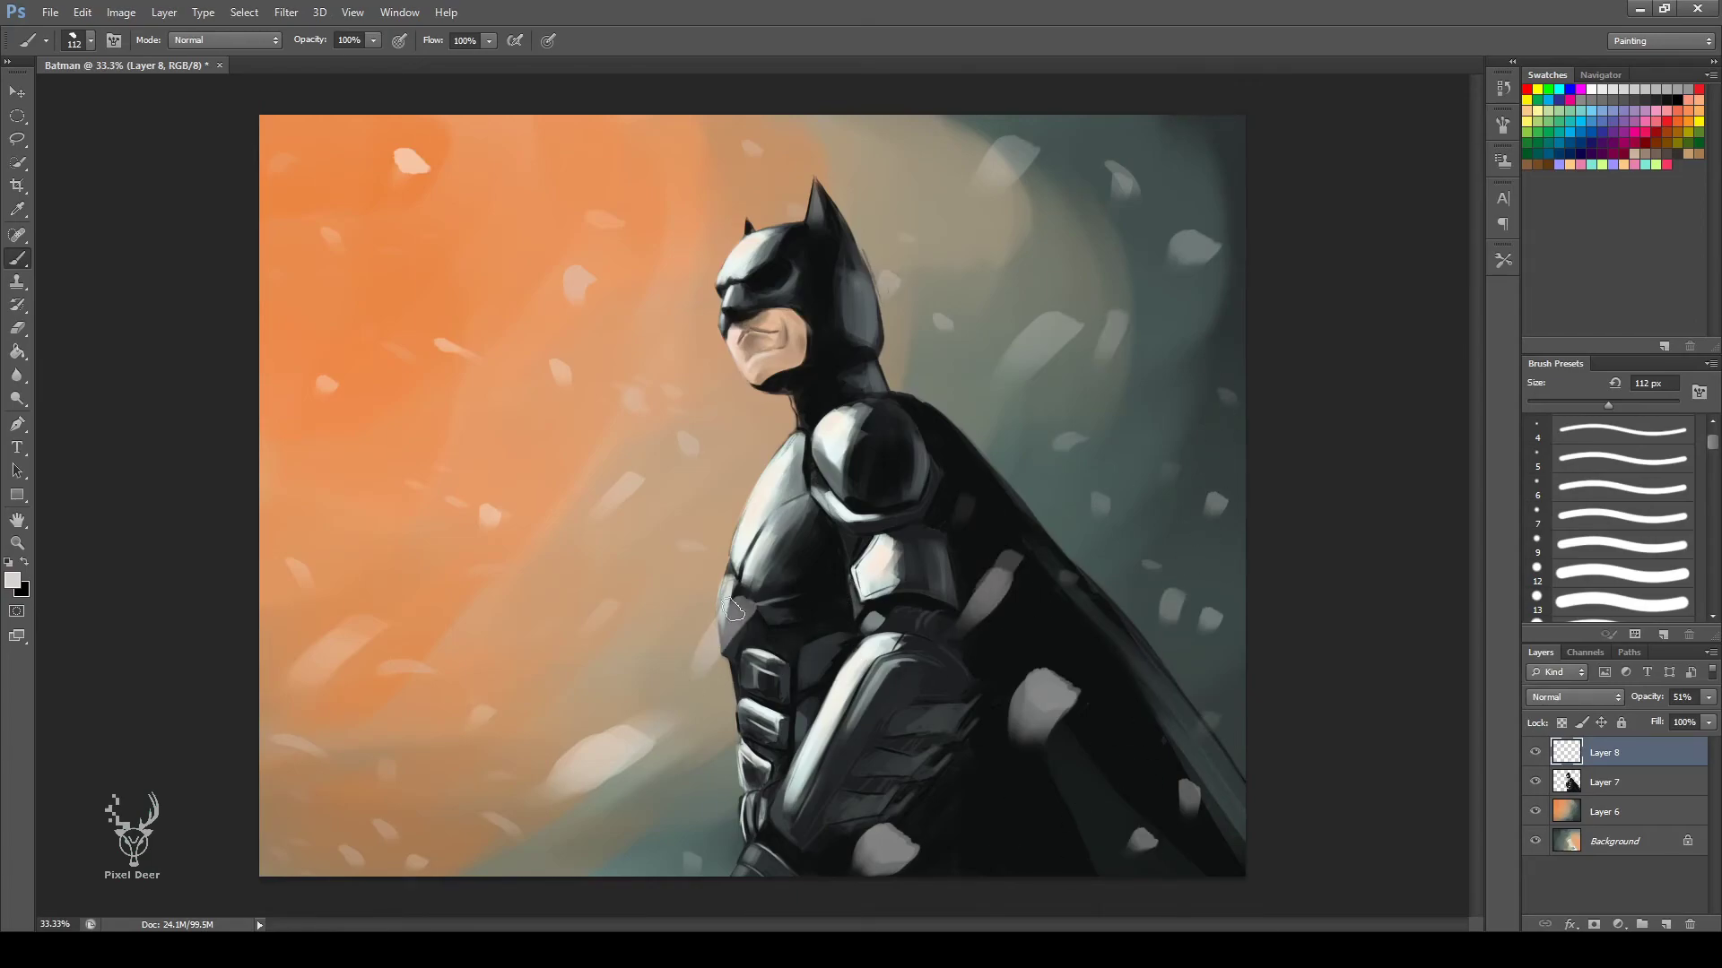
left_click_drag(731, 452, 772, 423)
Sample a light teal from the painting and dab teal flecks around the sky, belt and cape.
key("i")
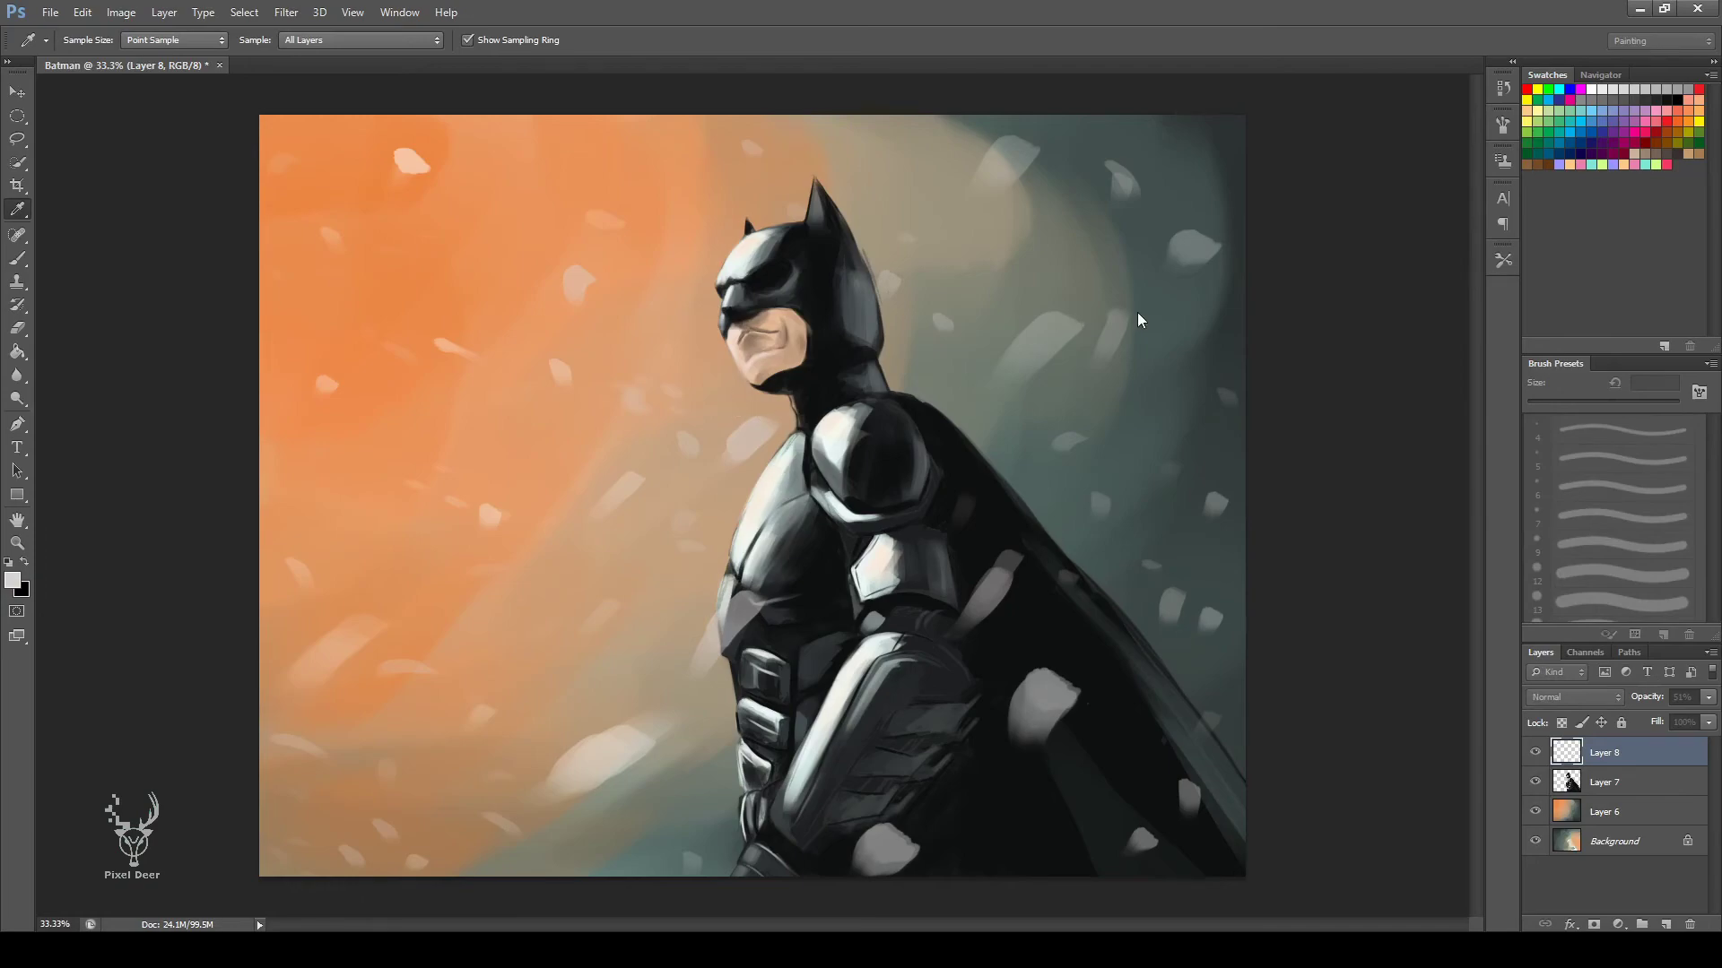
left_click(1139, 320, "alt")
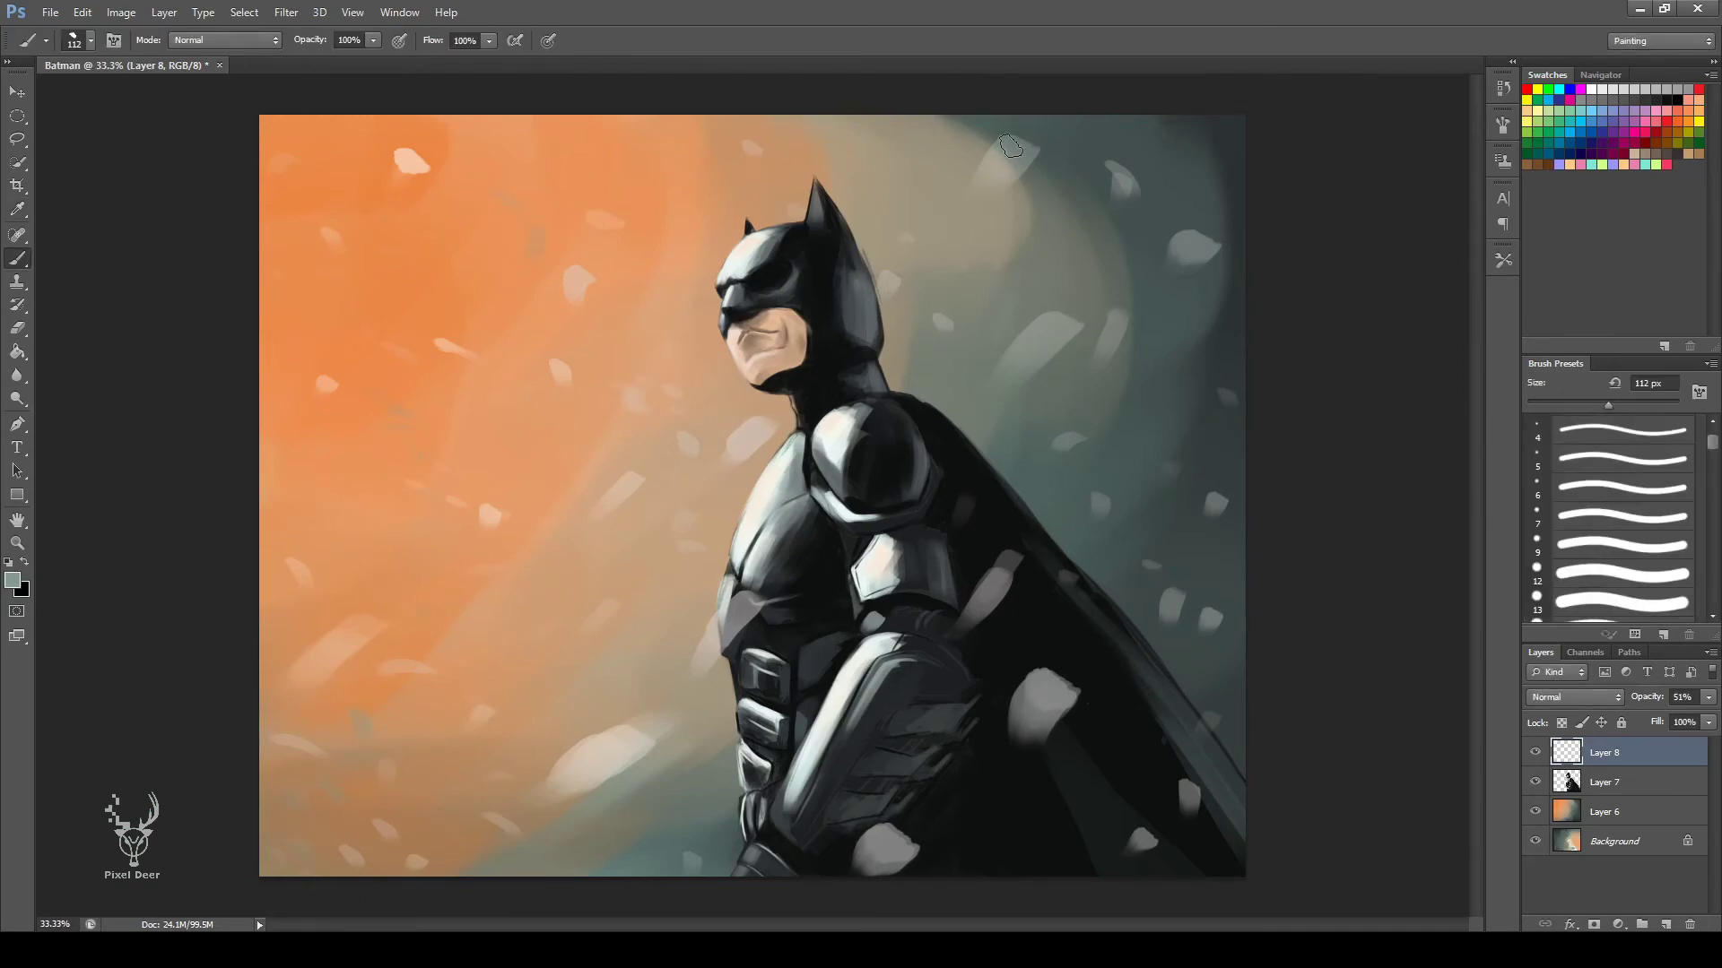
left_click(1038, 240)
left_click_drag(1200, 386, 1201, 422)
left_click(1092, 803)
left_click(1018, 812)
left_click_drag(789, 766, 766, 738)
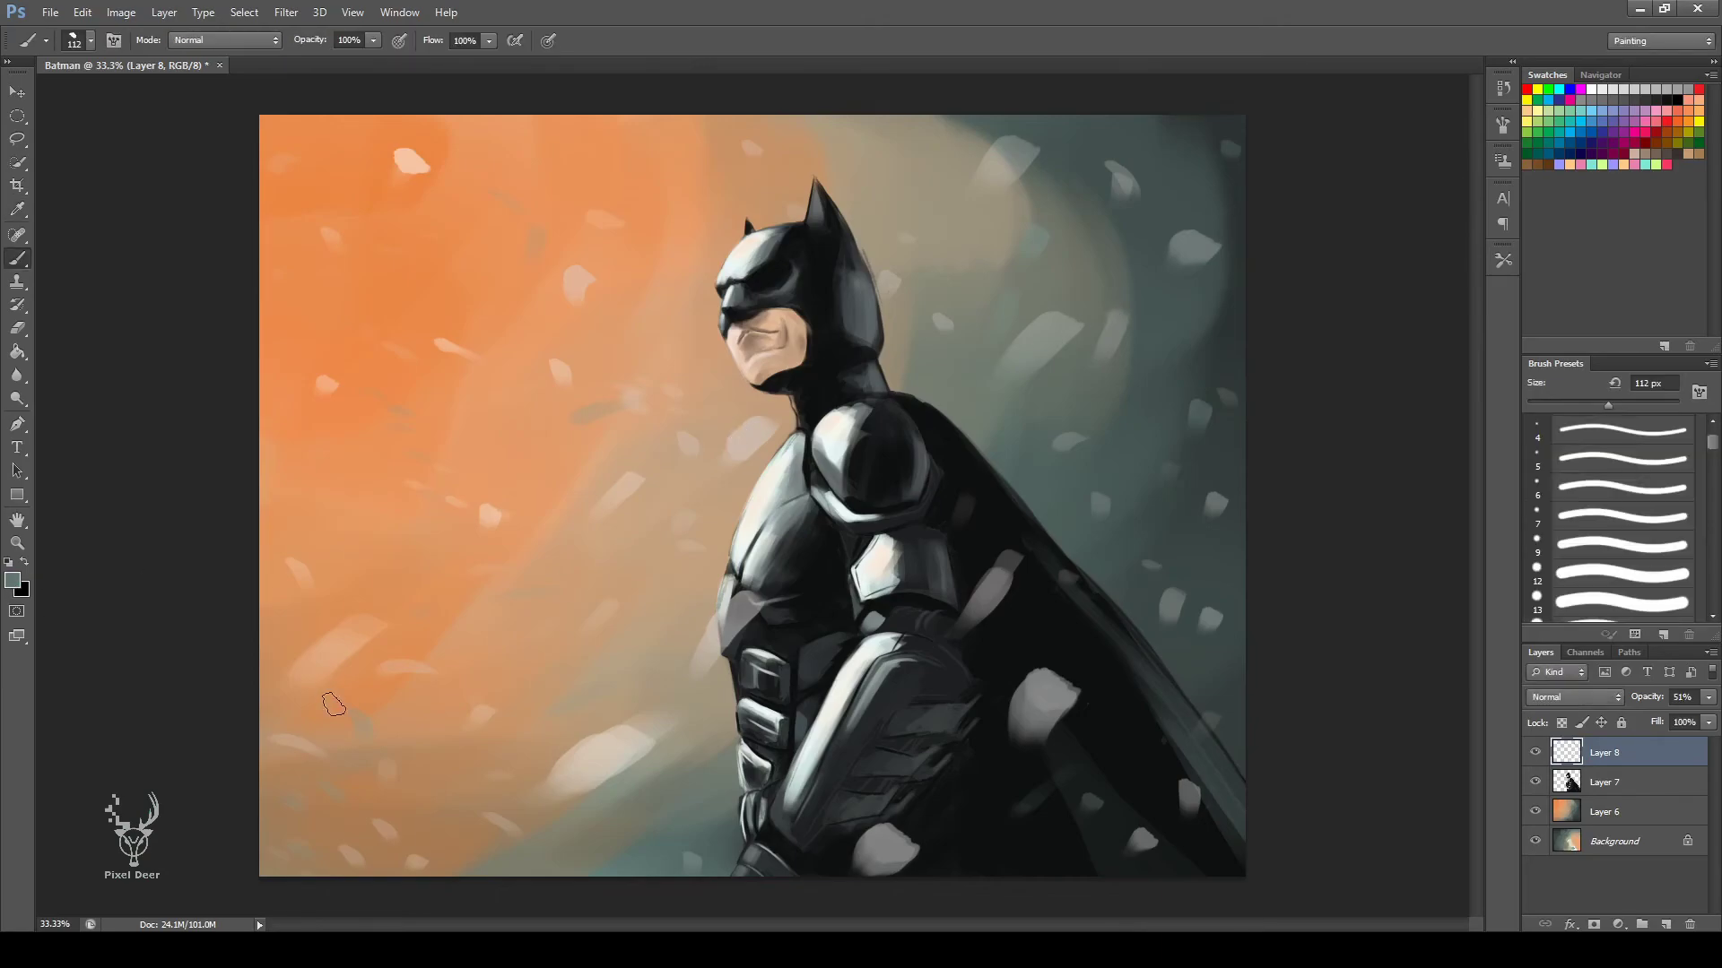
Add an empty Layer 9 below Layer 8.
left_click(1665, 924, "ctrl")
left_click(323, 680)
left_click(1536, 782)
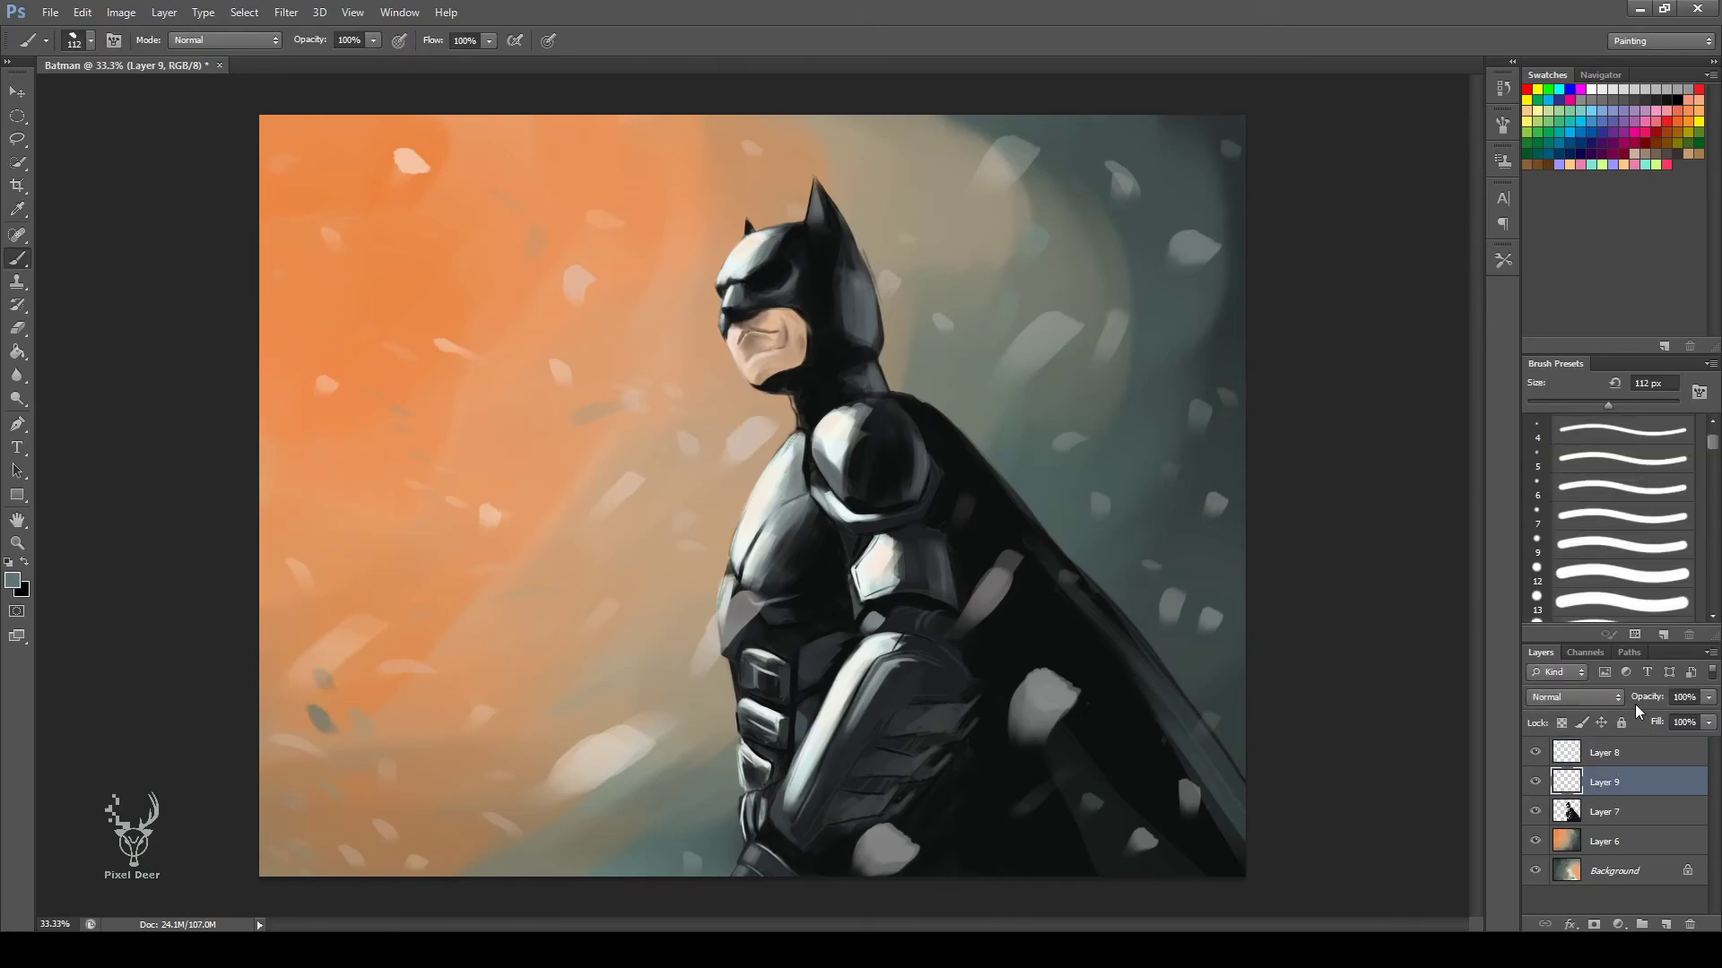
Set Layer 9 to 49% opacity below Layer 7 and dab dark flecks across the background.
left_click_drag(1636, 704, 1589, 704)
key("ctrl+bracketleft")
left_click(499, 536)
left_click(390, 558)
left_click(401, 423)
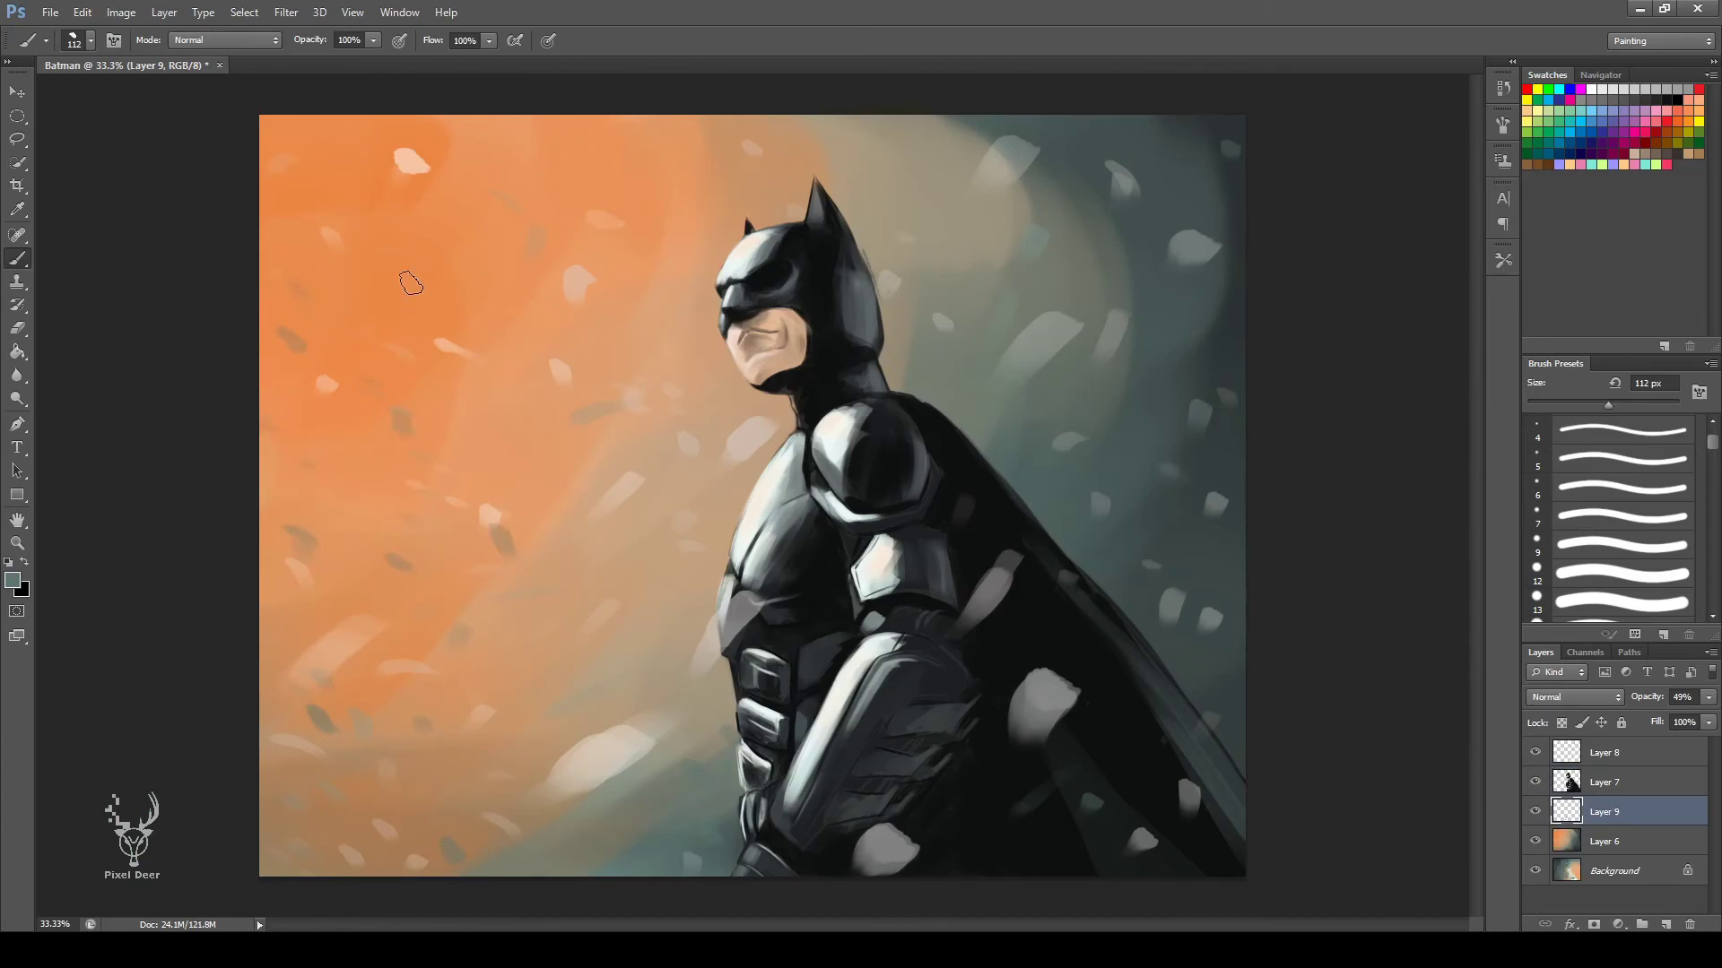
left_click(348, 148)
left_click(503, 254)
On a new Layer 10, paint a small white leaf-shaped fleck on the background.
key("bracketleft")
key("bracketleft")
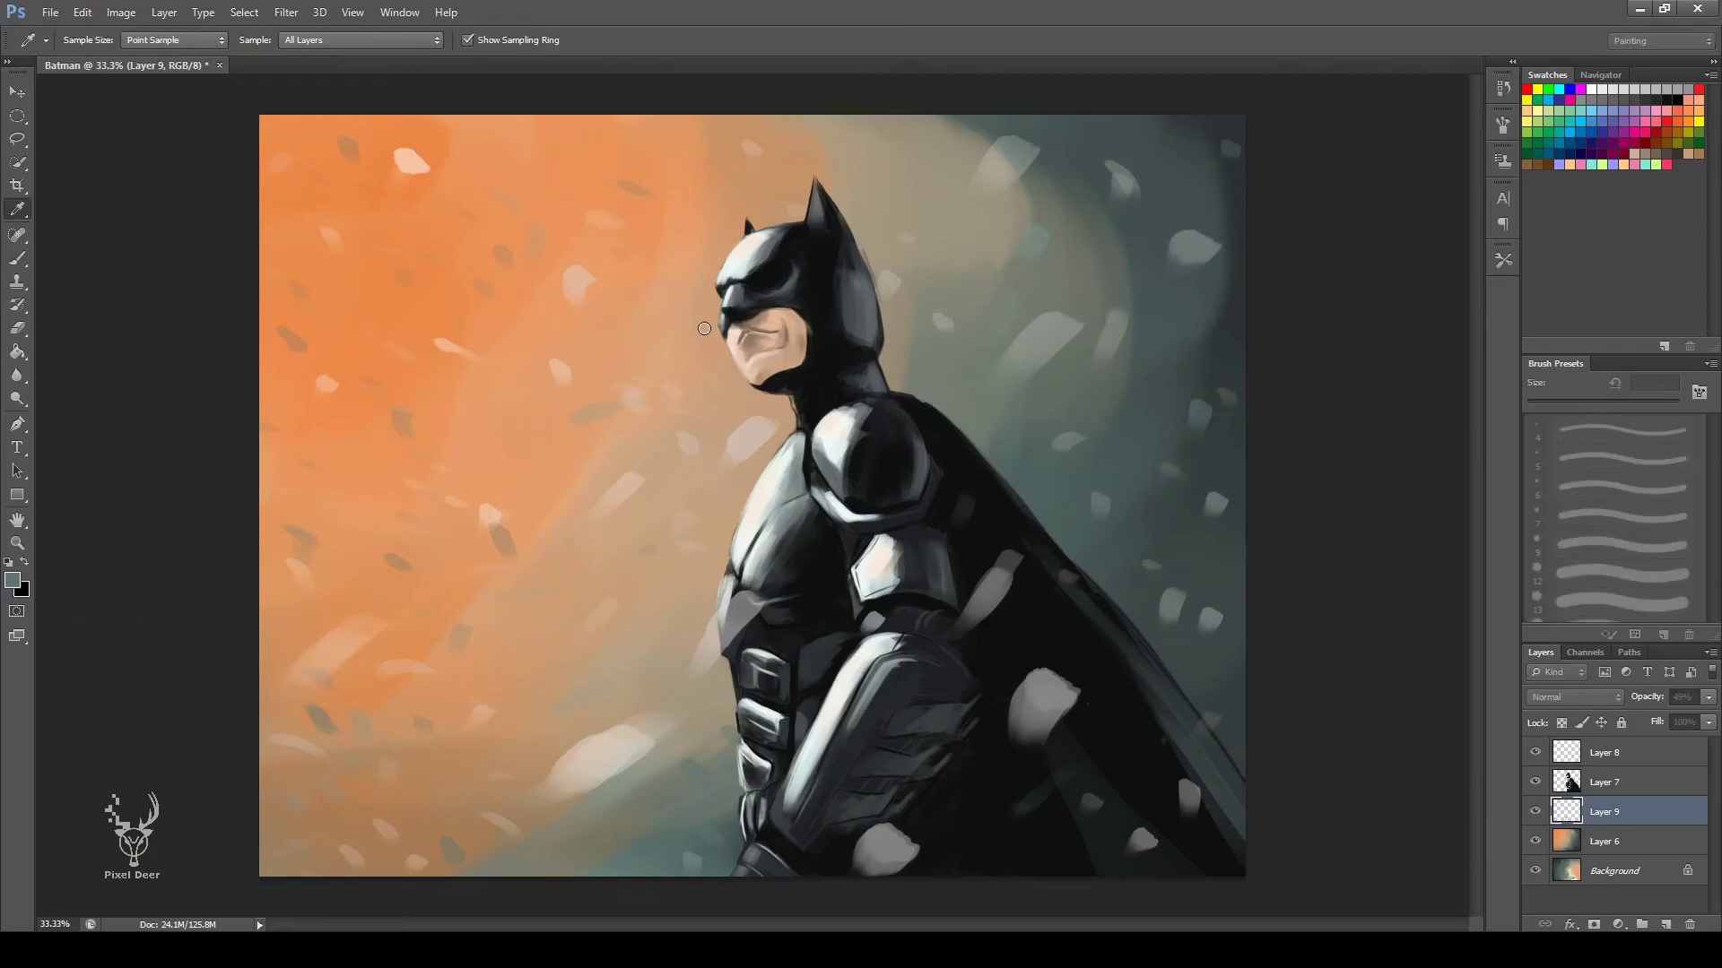
key("d")
key("x")
key("ctrl+shift+alt+n")
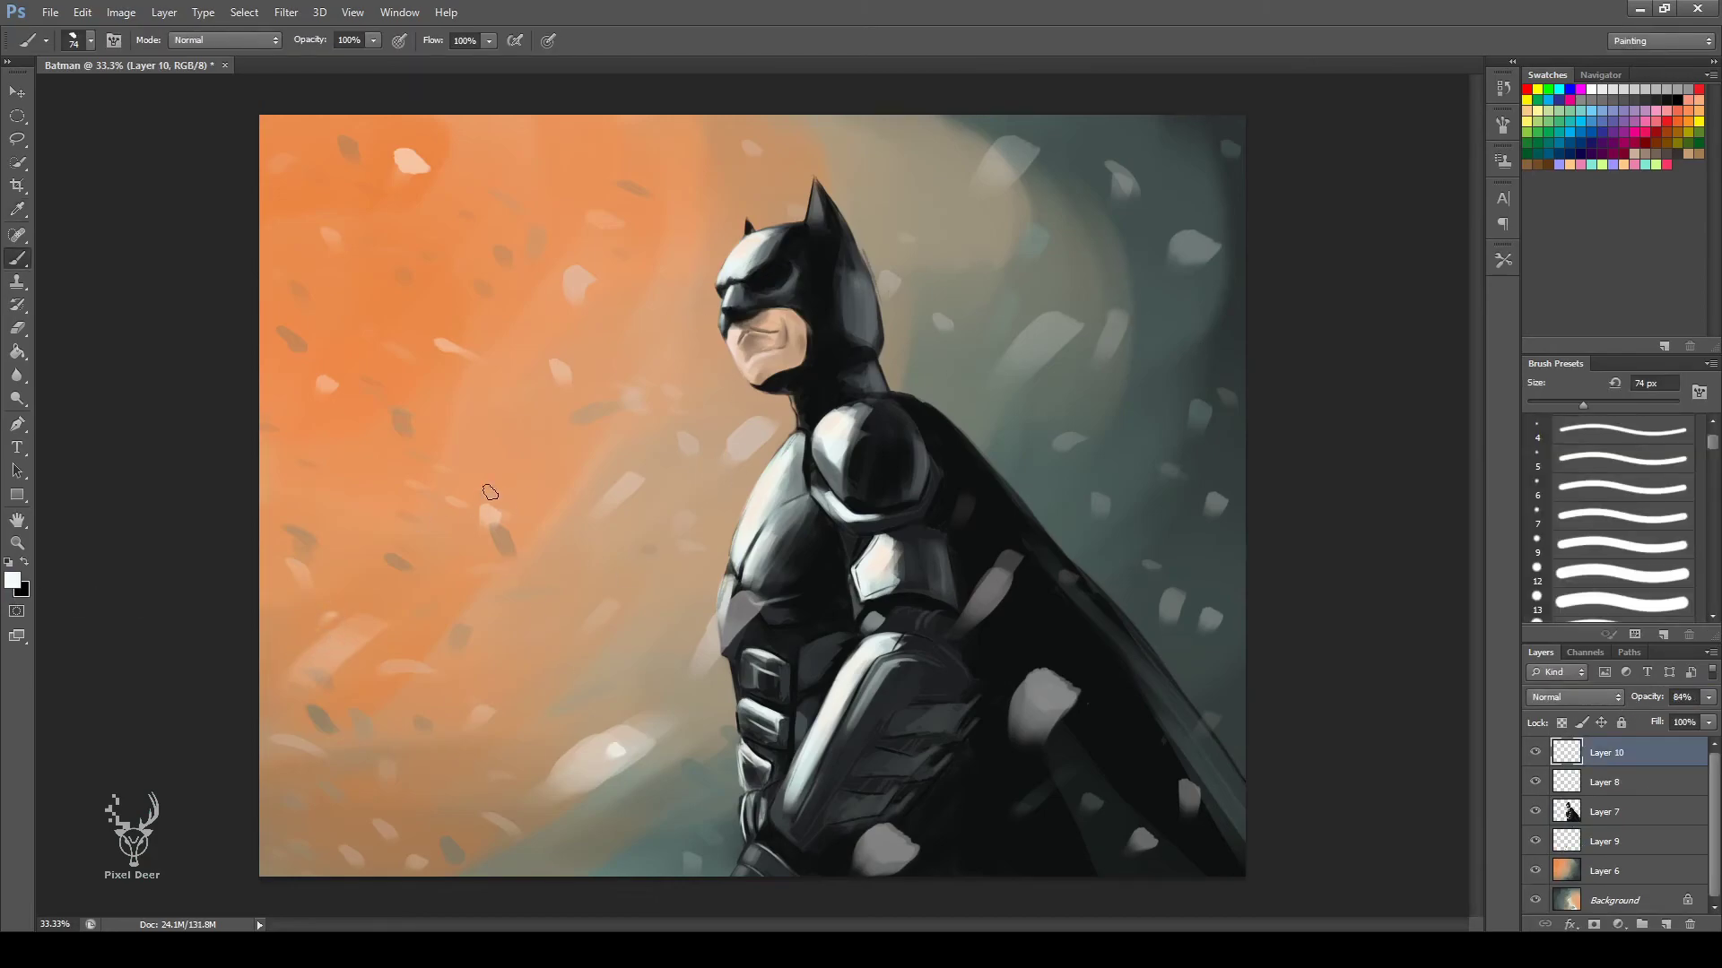
left_click_drag(311, 221, 330, 246)
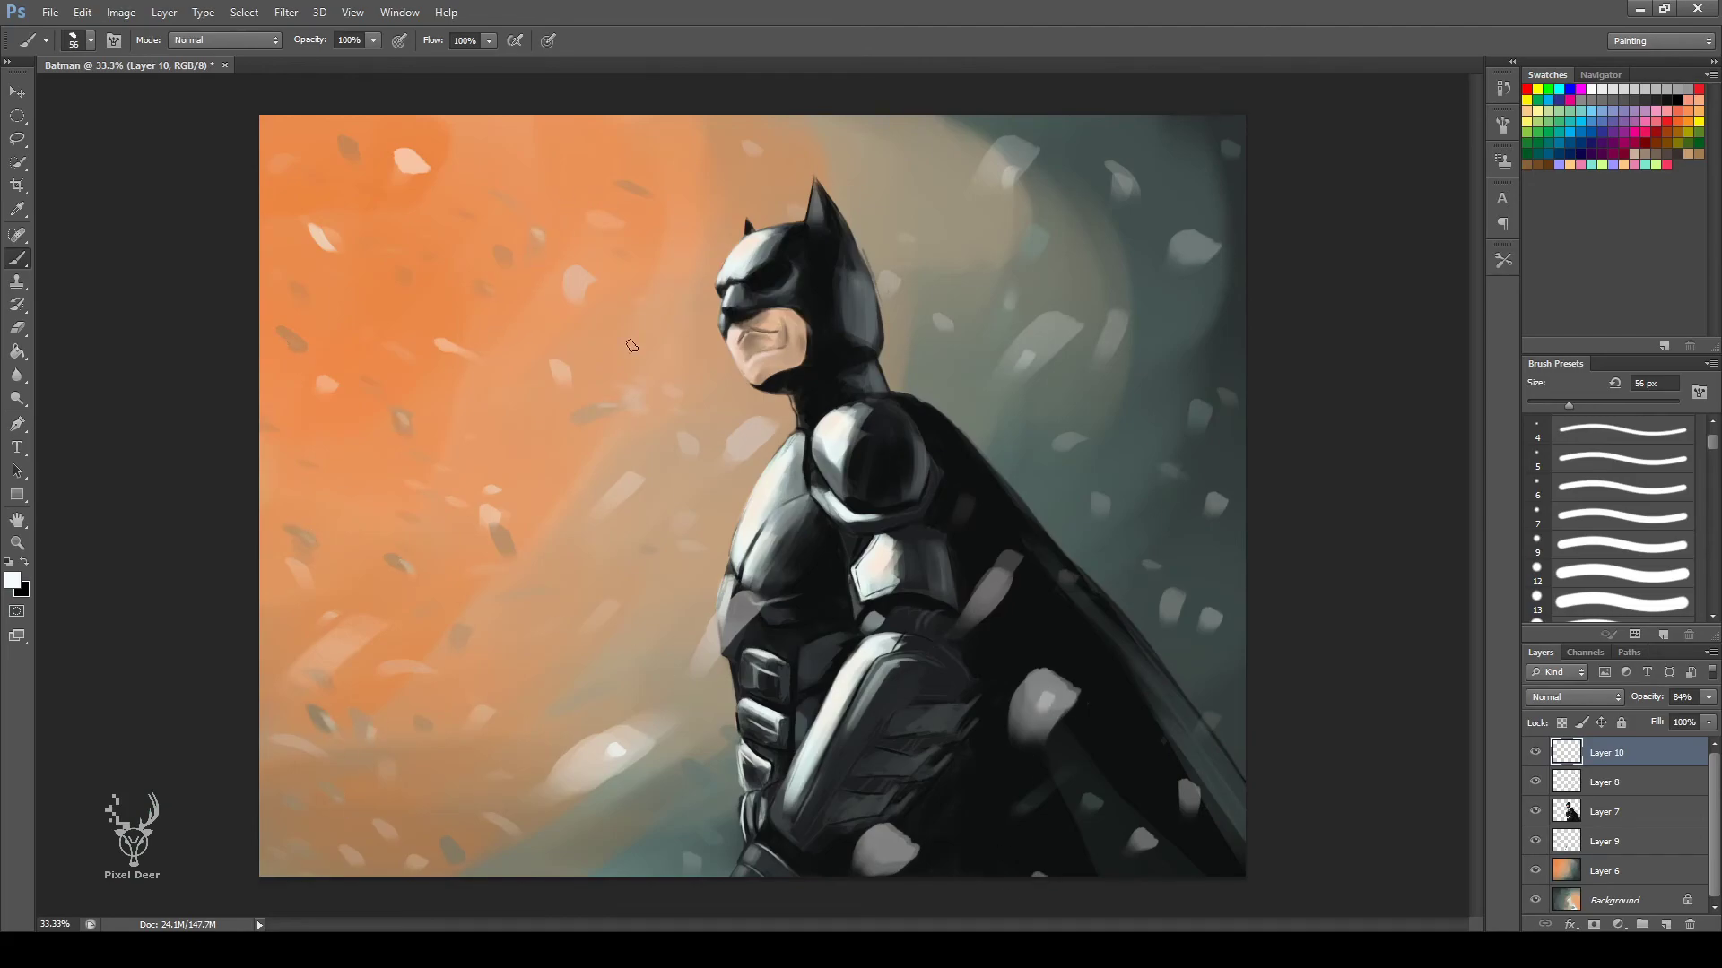
Add soft white streaks with a 131 px brush, then desaturate Layer 6 to warm gray.
key("bracketright")
key("bracketright")
key("bracketright")
mouse_move(535, 189)
left_mouse_down()
mouse_move(493, 226)
mouse_move(601, 143)
left_mouse_up()
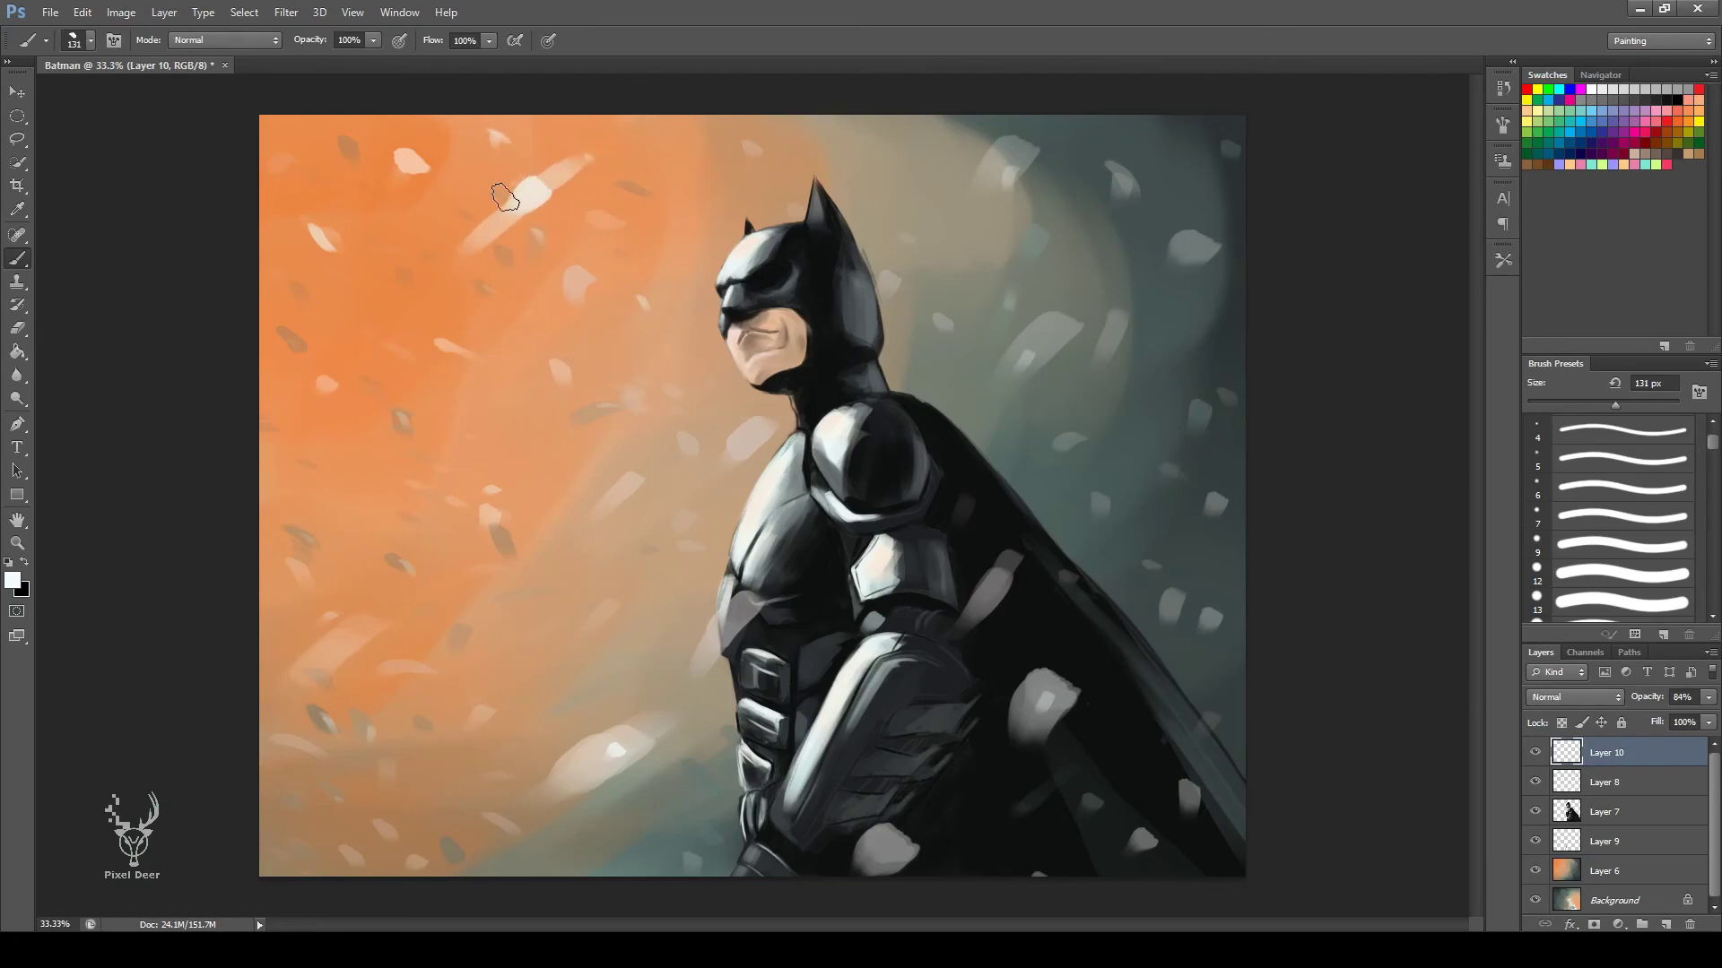
mouse_move(1172, 710)
left_mouse_down()
mouse_move(1197, 695)
mouse_move(1112, 758)
left_mouse_up()
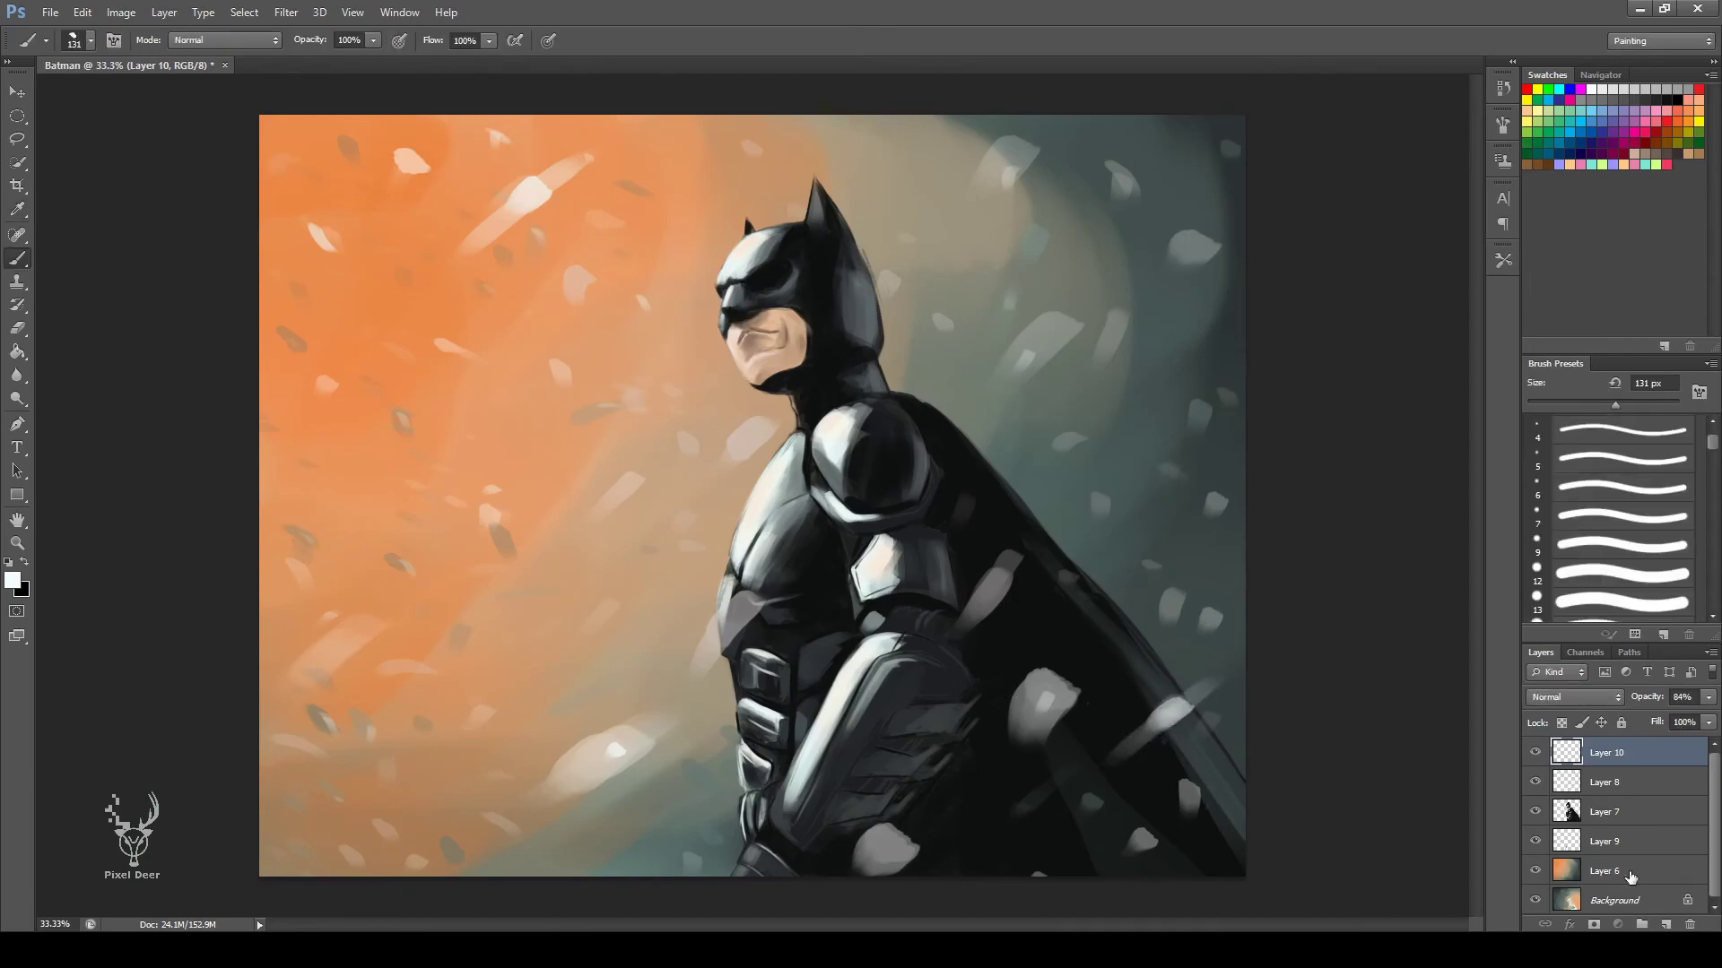
left_click(1605, 870)
key("alt")
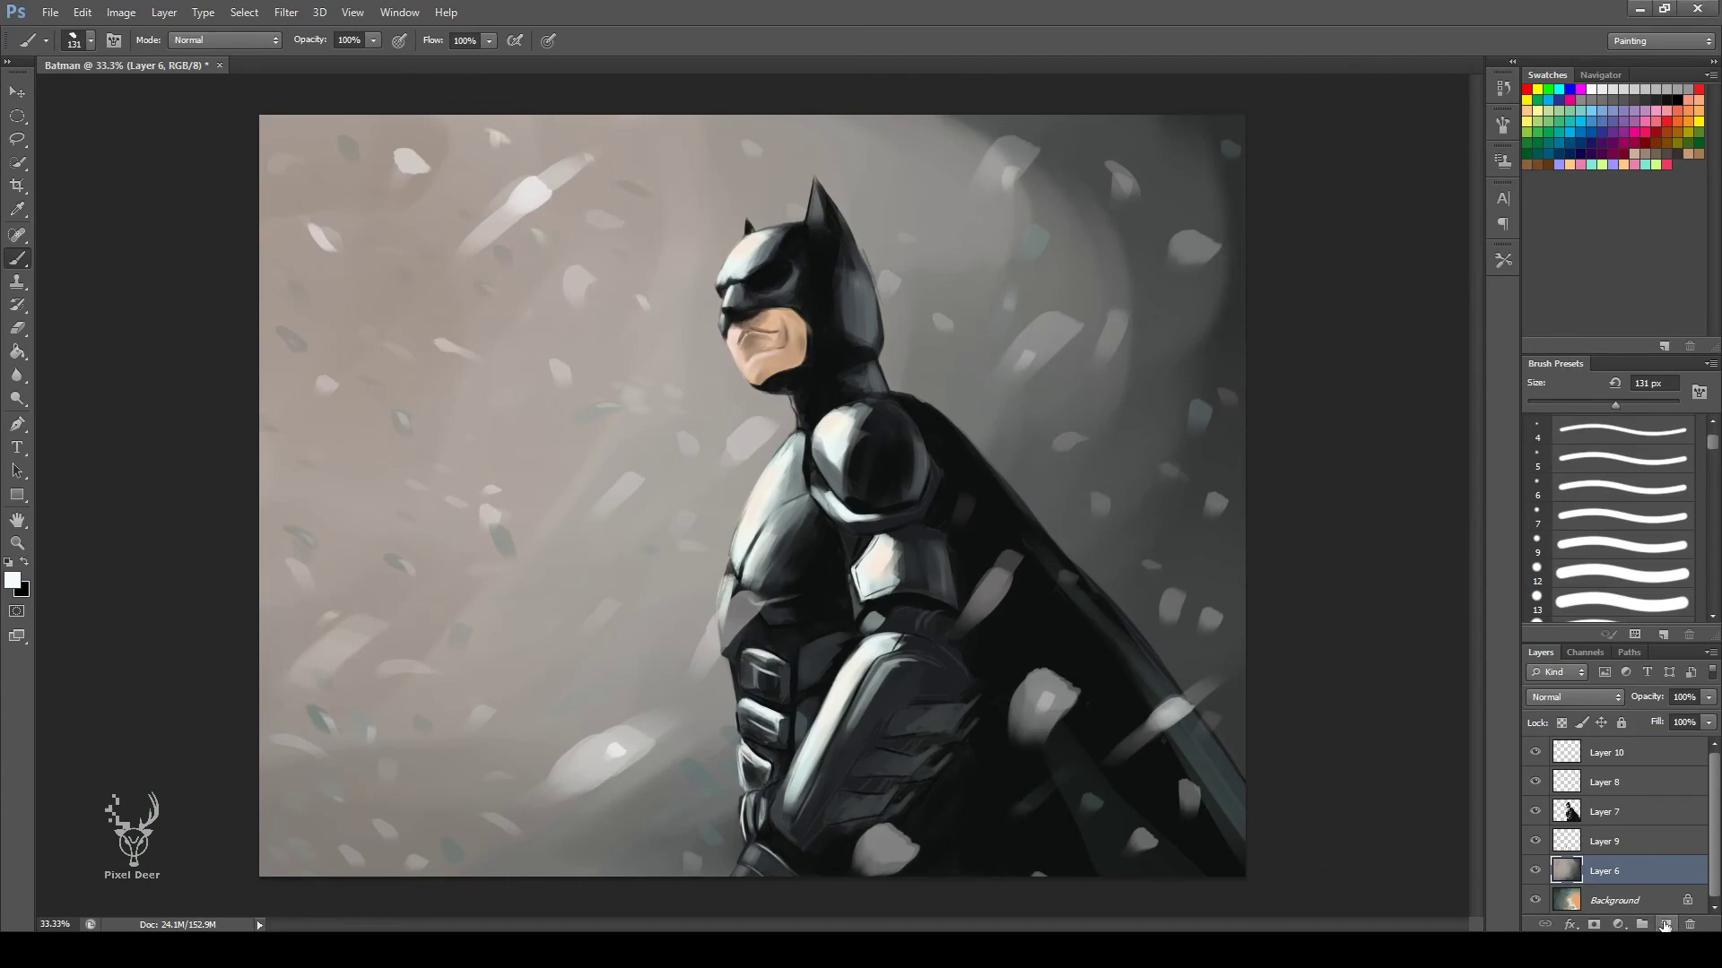
On new Layer 11, sweep soft misty swirls across the lower-left background with a 182 px brush.
left_click(1666, 925)
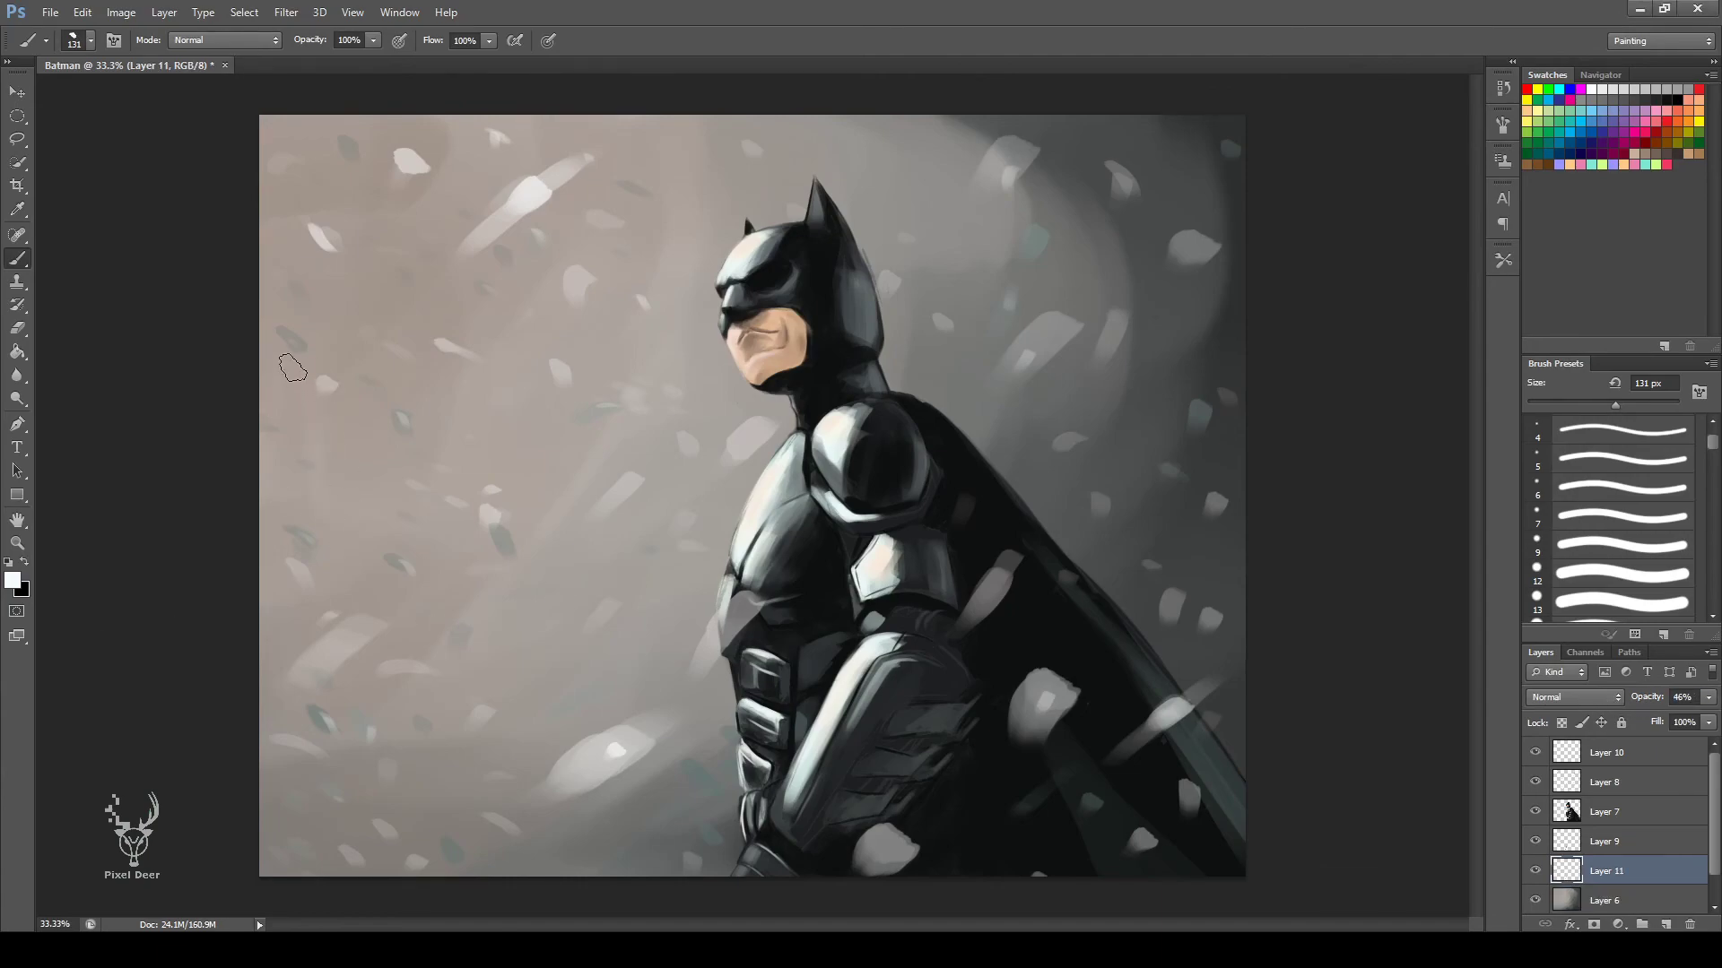
key("bracketright")
key("bracketright")
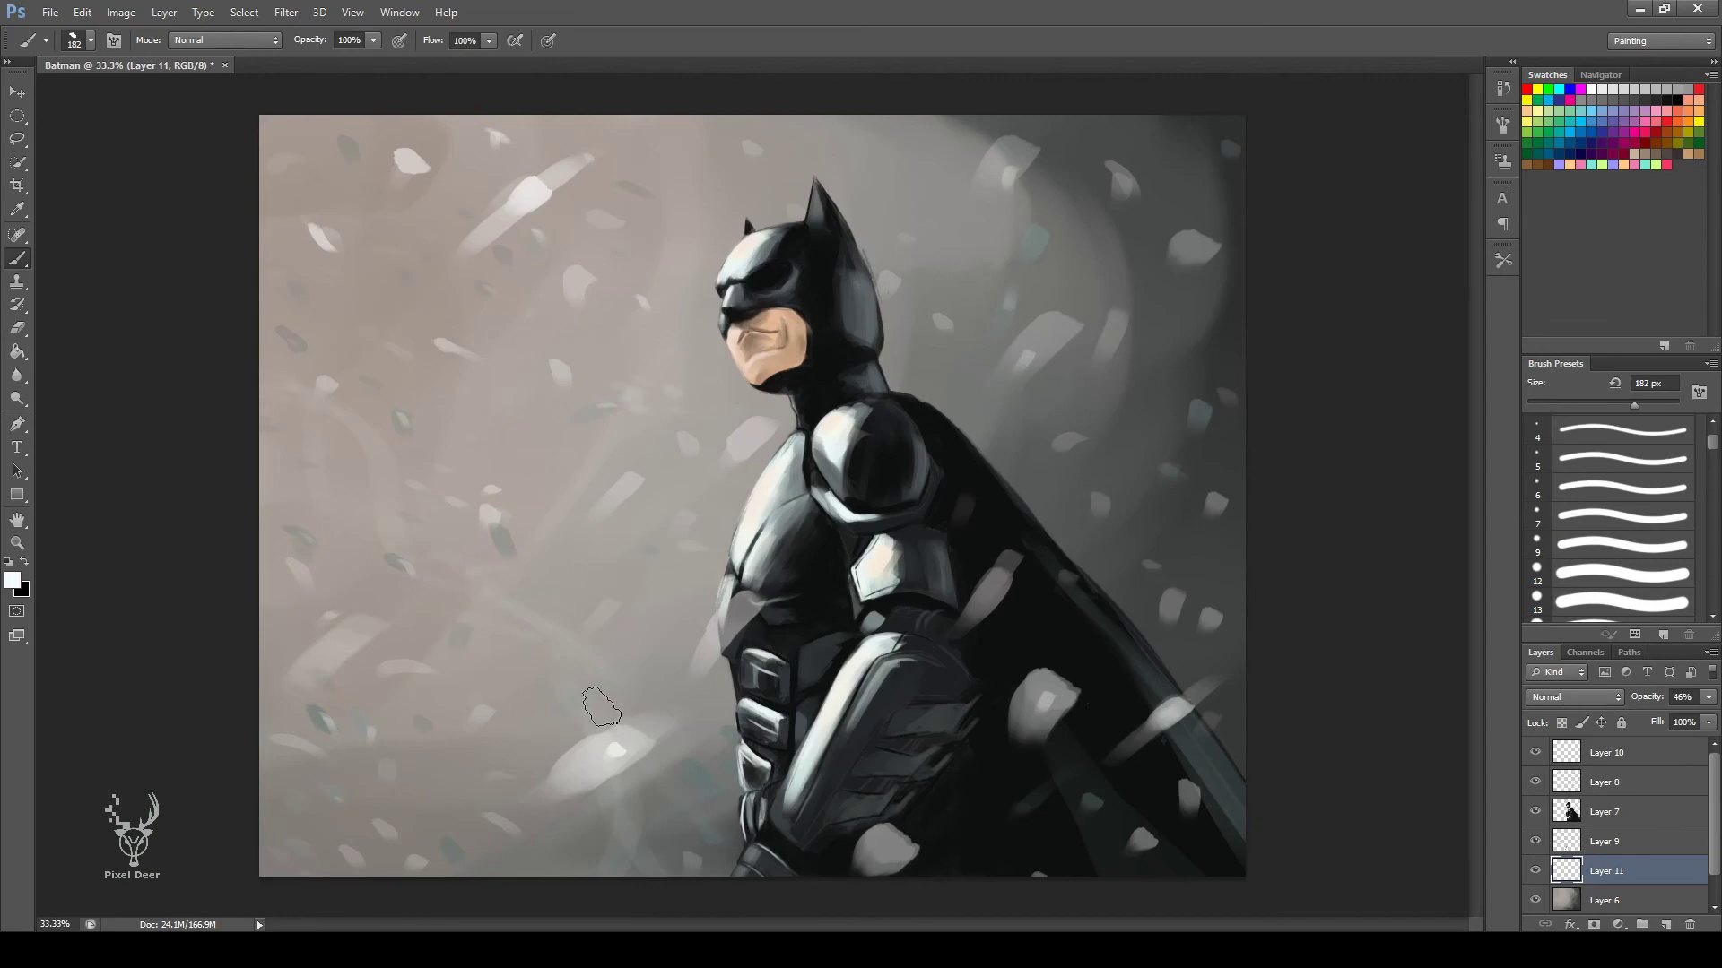
left_click_drag(612, 803, 708, 848)
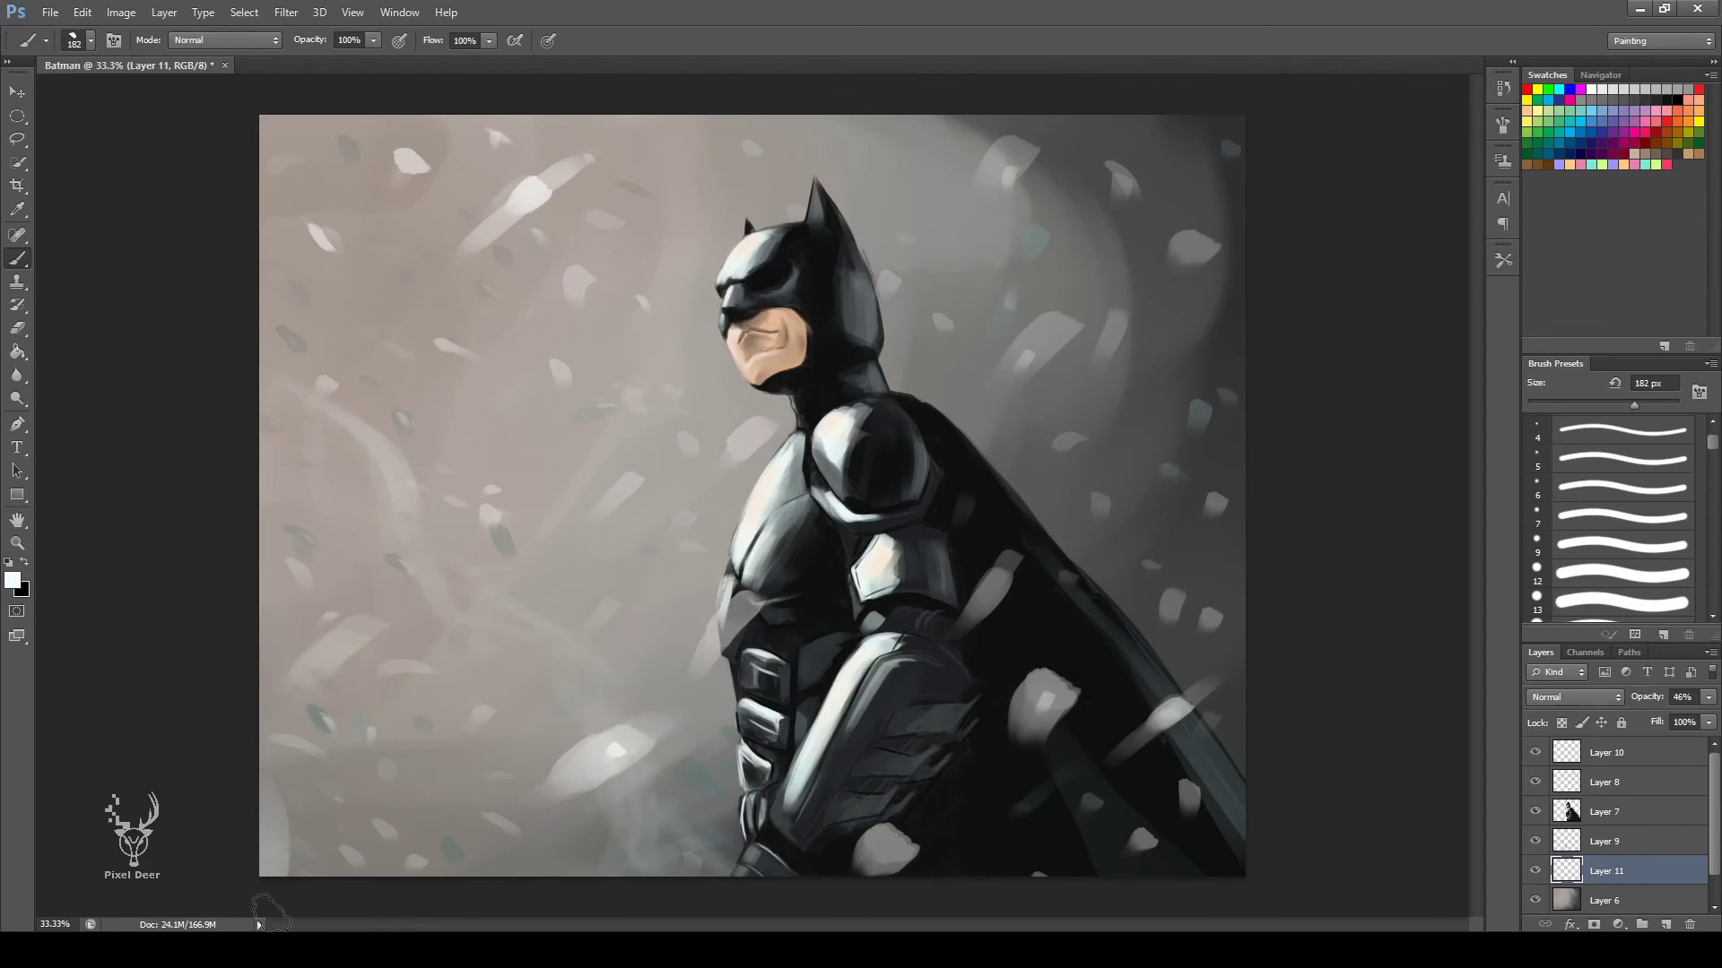
mouse_move(433, 595)
left_mouse_down()
mouse_move(487, 455)
mouse_move(628, 842)
left_mouse_up()
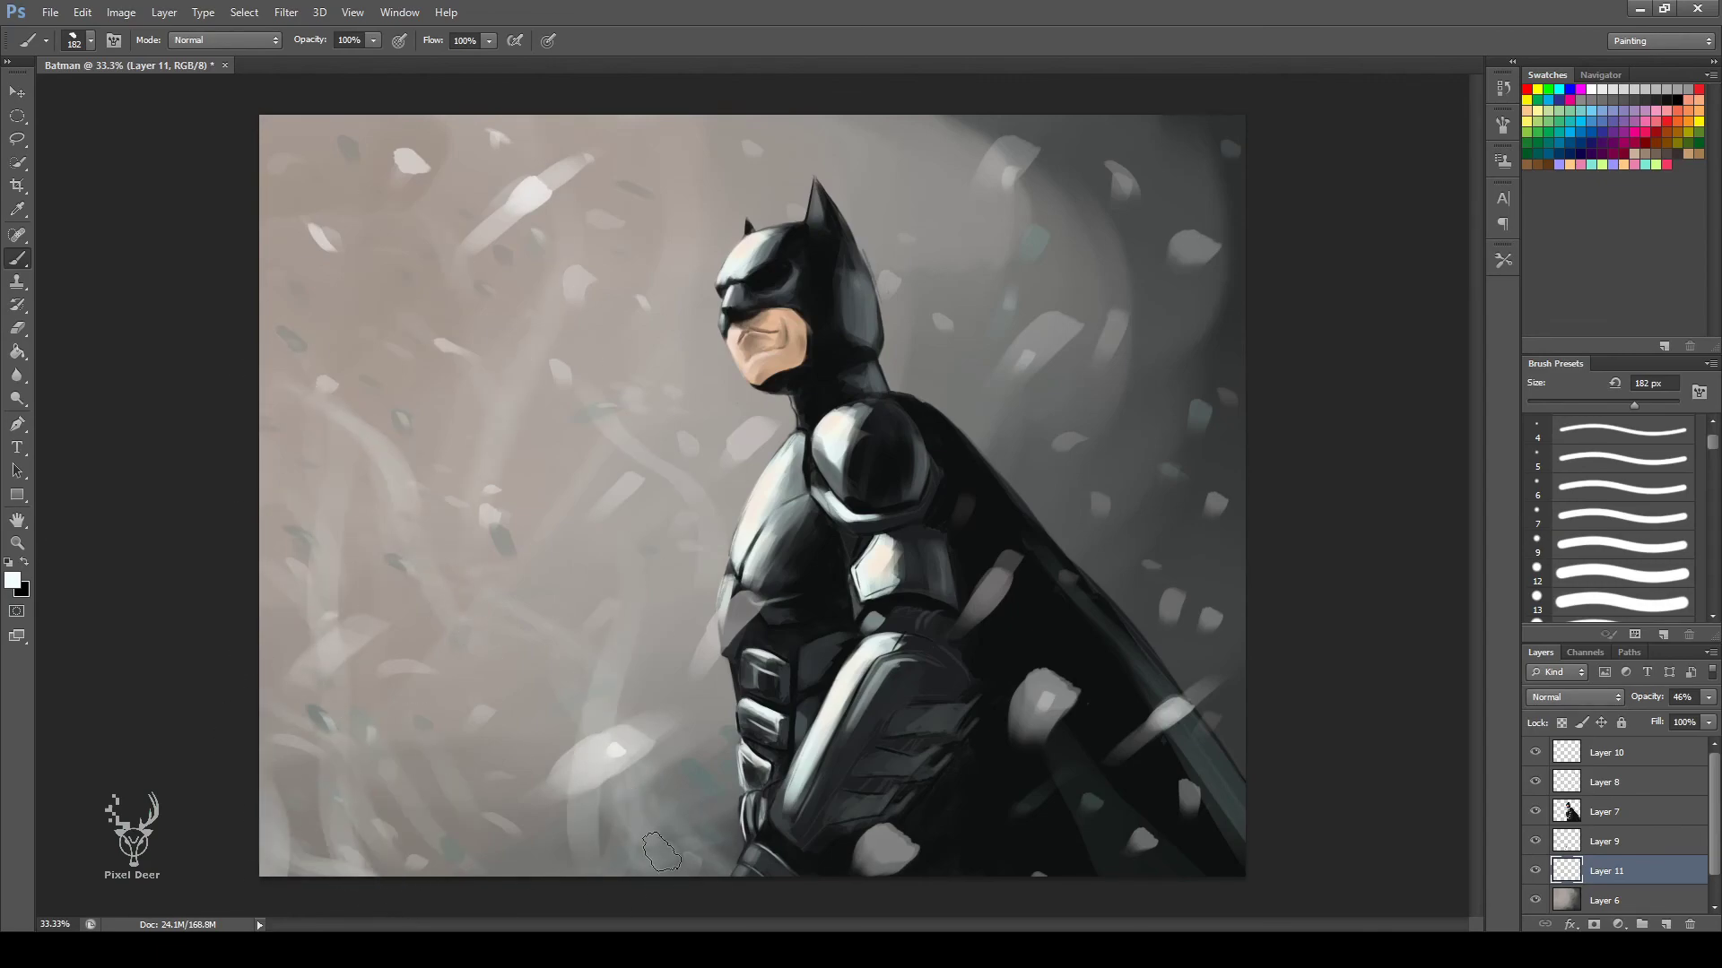
left_click_drag(628, 681, 538, 500)
left_click_drag(582, 233, 330, 346)
mouse_move(627, 467)
left_mouse_down()
mouse_move(432, 293)
mouse_move(461, 231)
mouse_move(484, 377)
left_mouse_up()
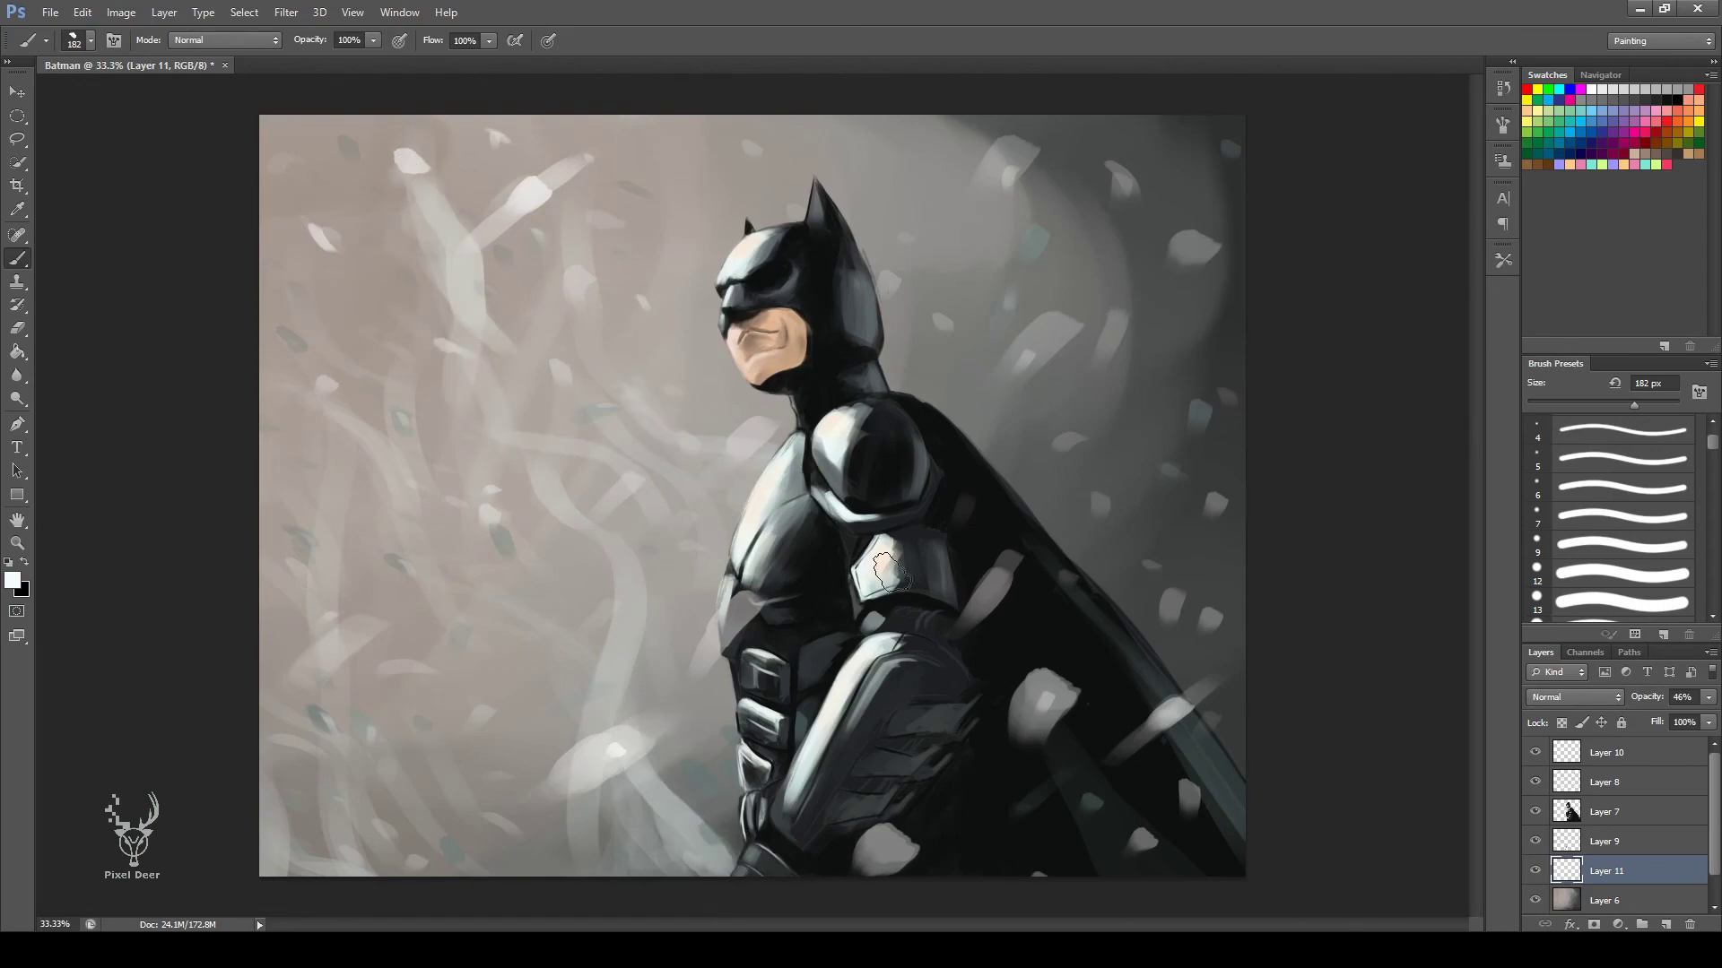
left_click_drag(529, 243, 303, 833)
With the 100 px wispy streak brush, paint light curves and transform them into place.
key("shift+period")
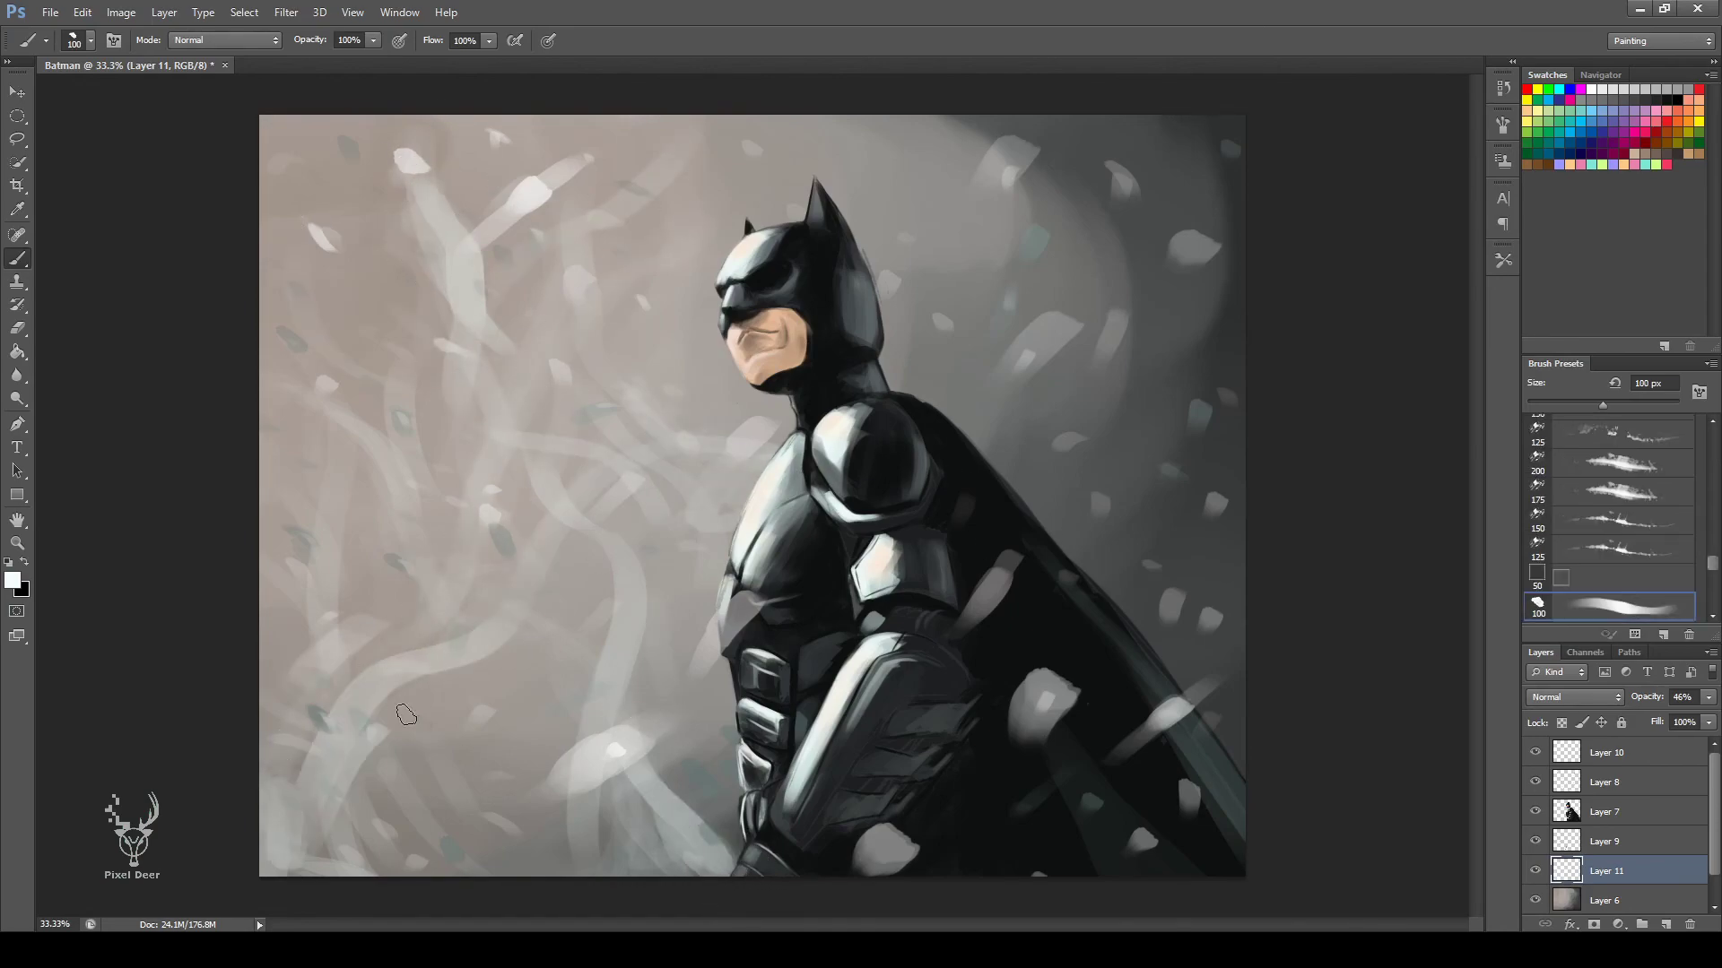
left_click_drag(314, 856, 731, 698)
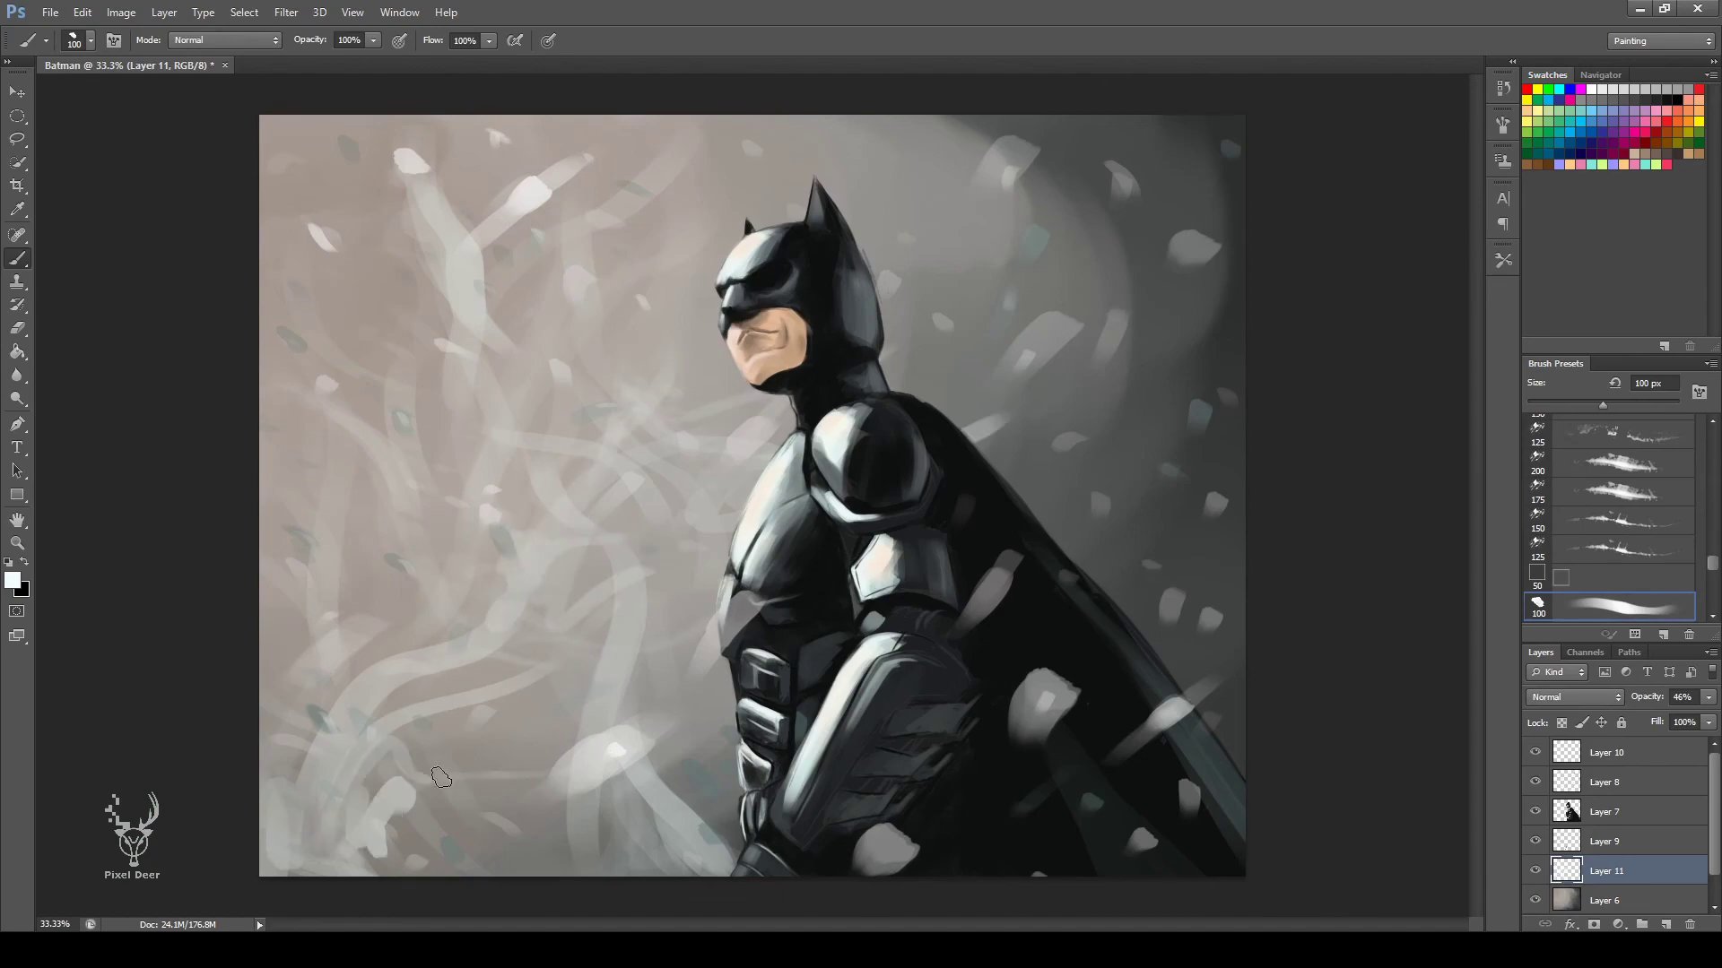
left_click_drag(1125, 465, 1090, 573)
left_click_drag(961, 437, 1076, 356)
key("ctrl+t")
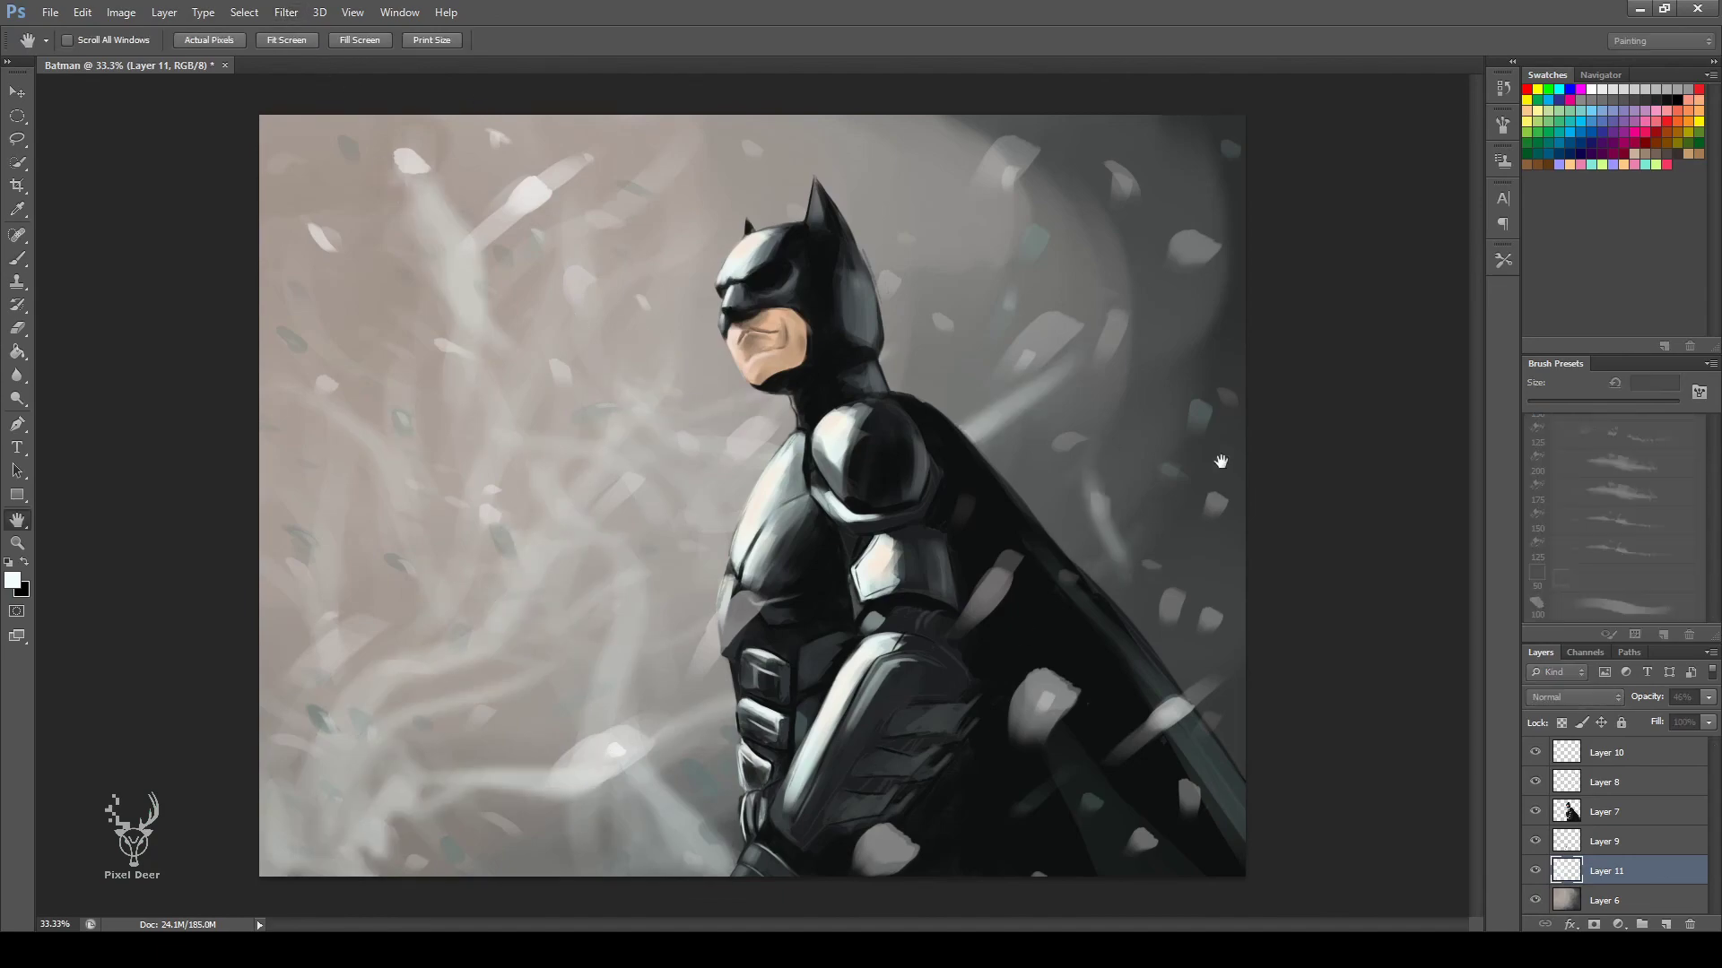
left_click_drag(1262, 542, 1232, 543)
key("Return")
Shift Layer 11's streaks down-left, set it to 46% opacity and Soft Light blending.
key("v")
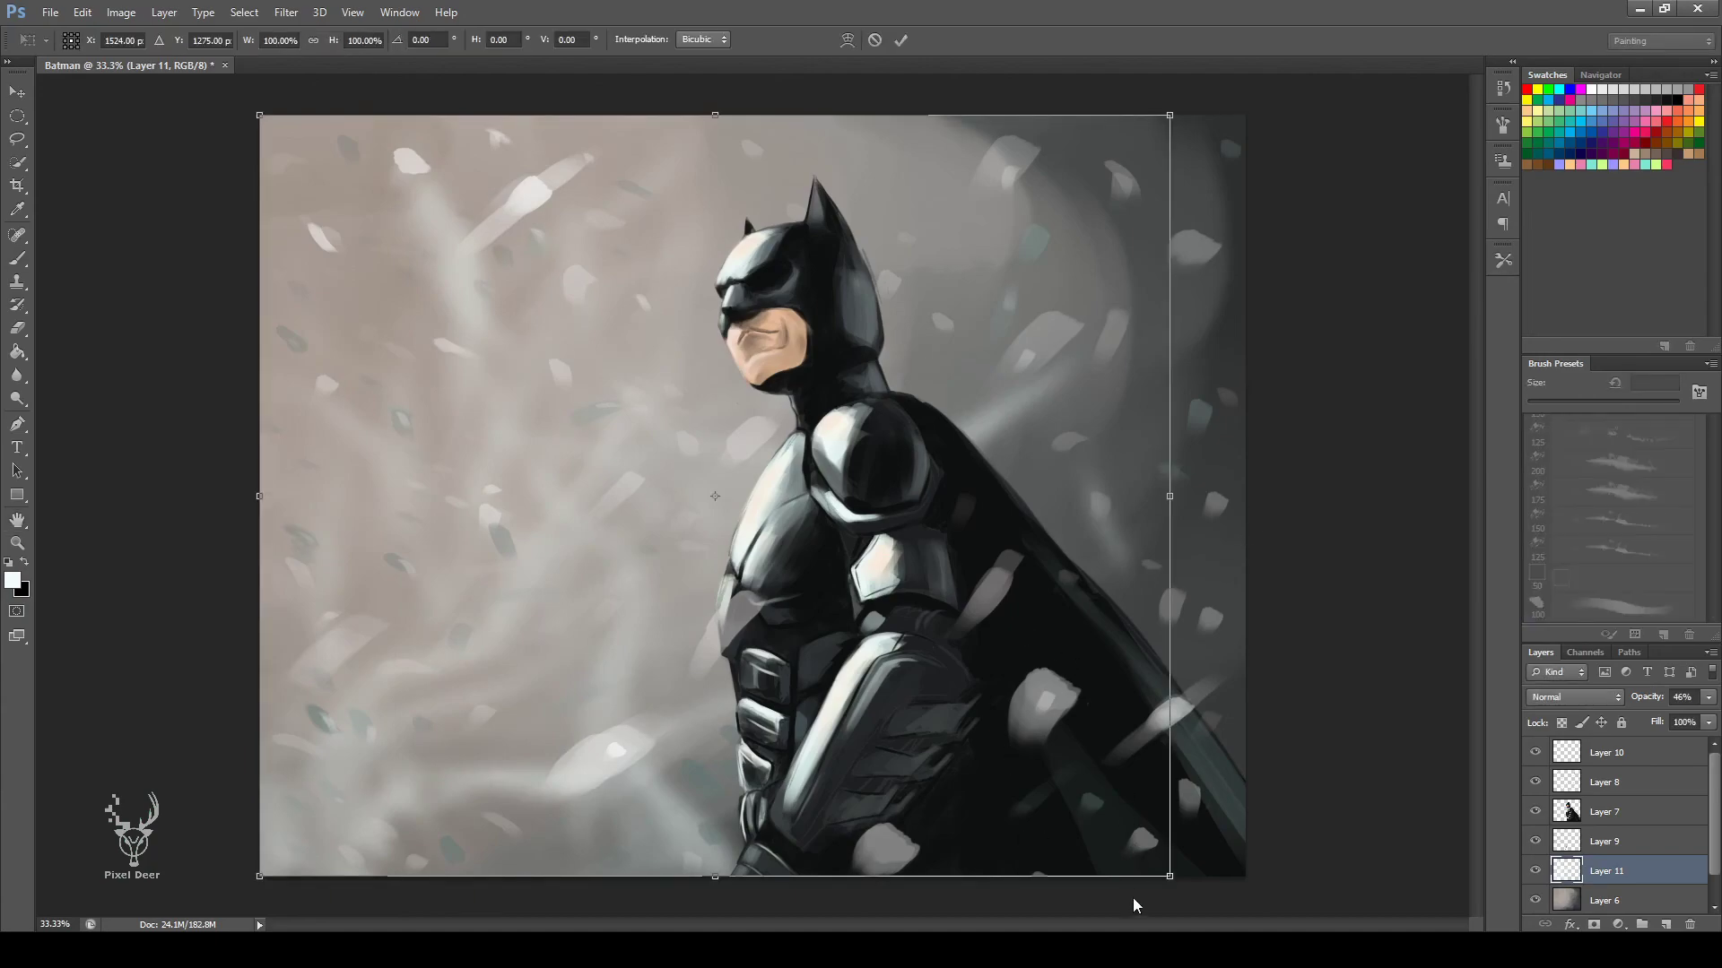
left_click_drag(1013, 753, 919, 875)
left_click_drag(1645, 707, 1614, 711)
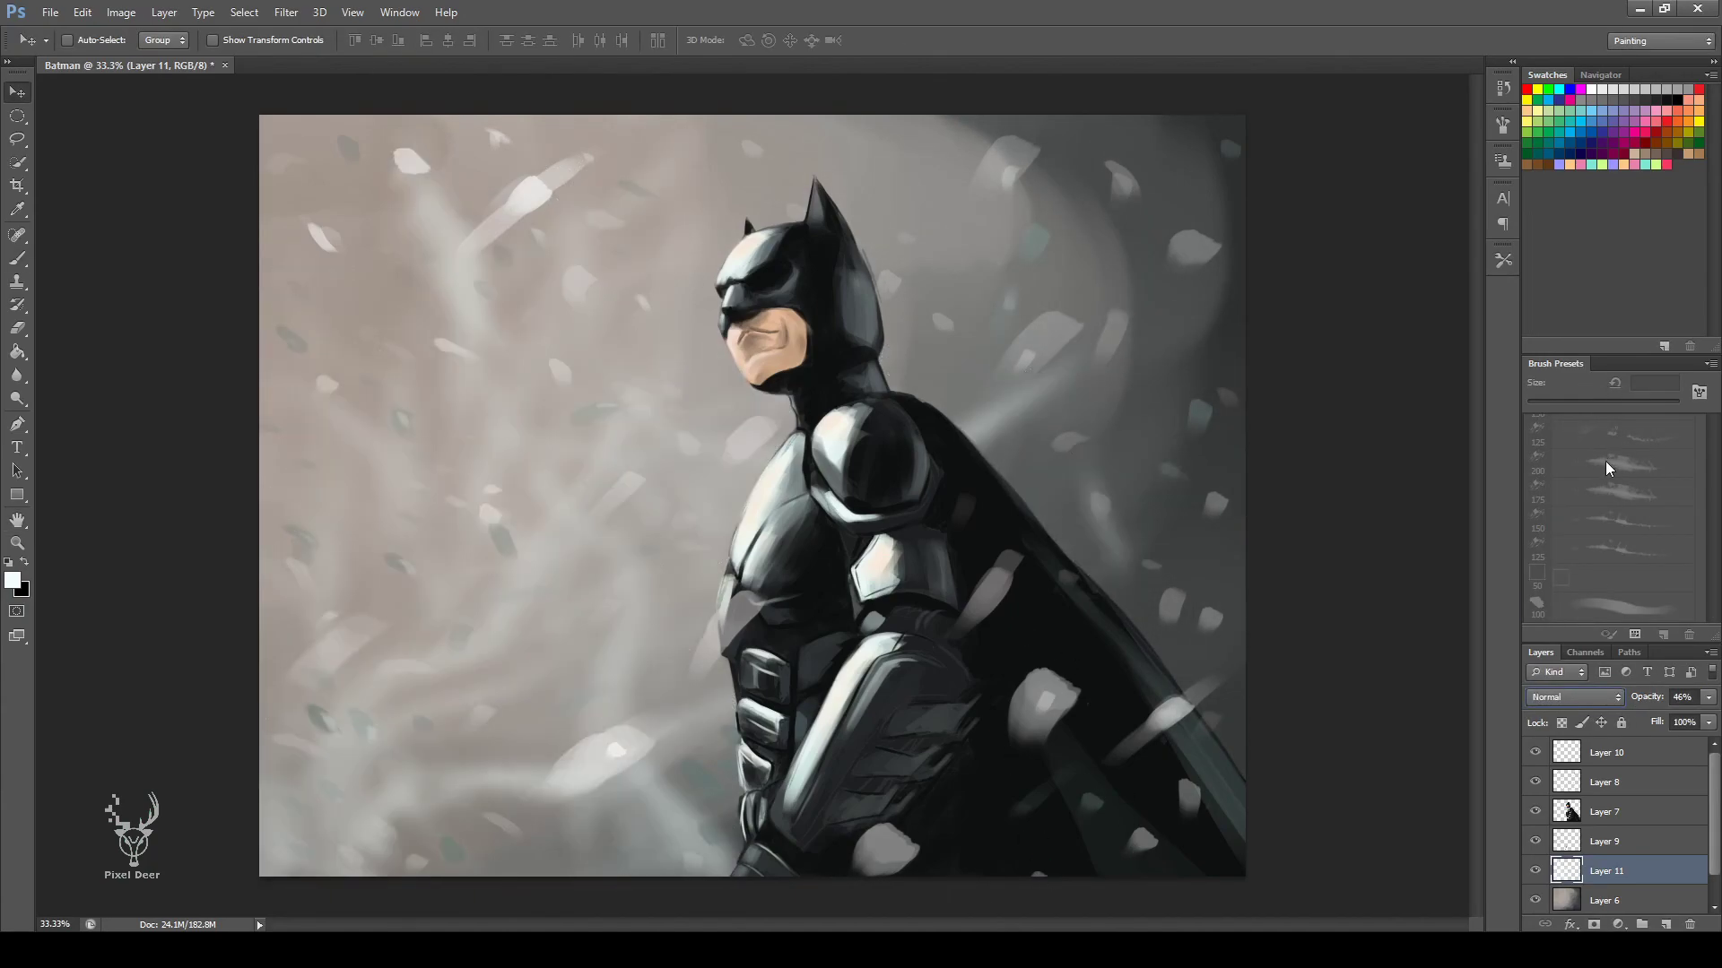
scroll(1610, 696, "down", 1)
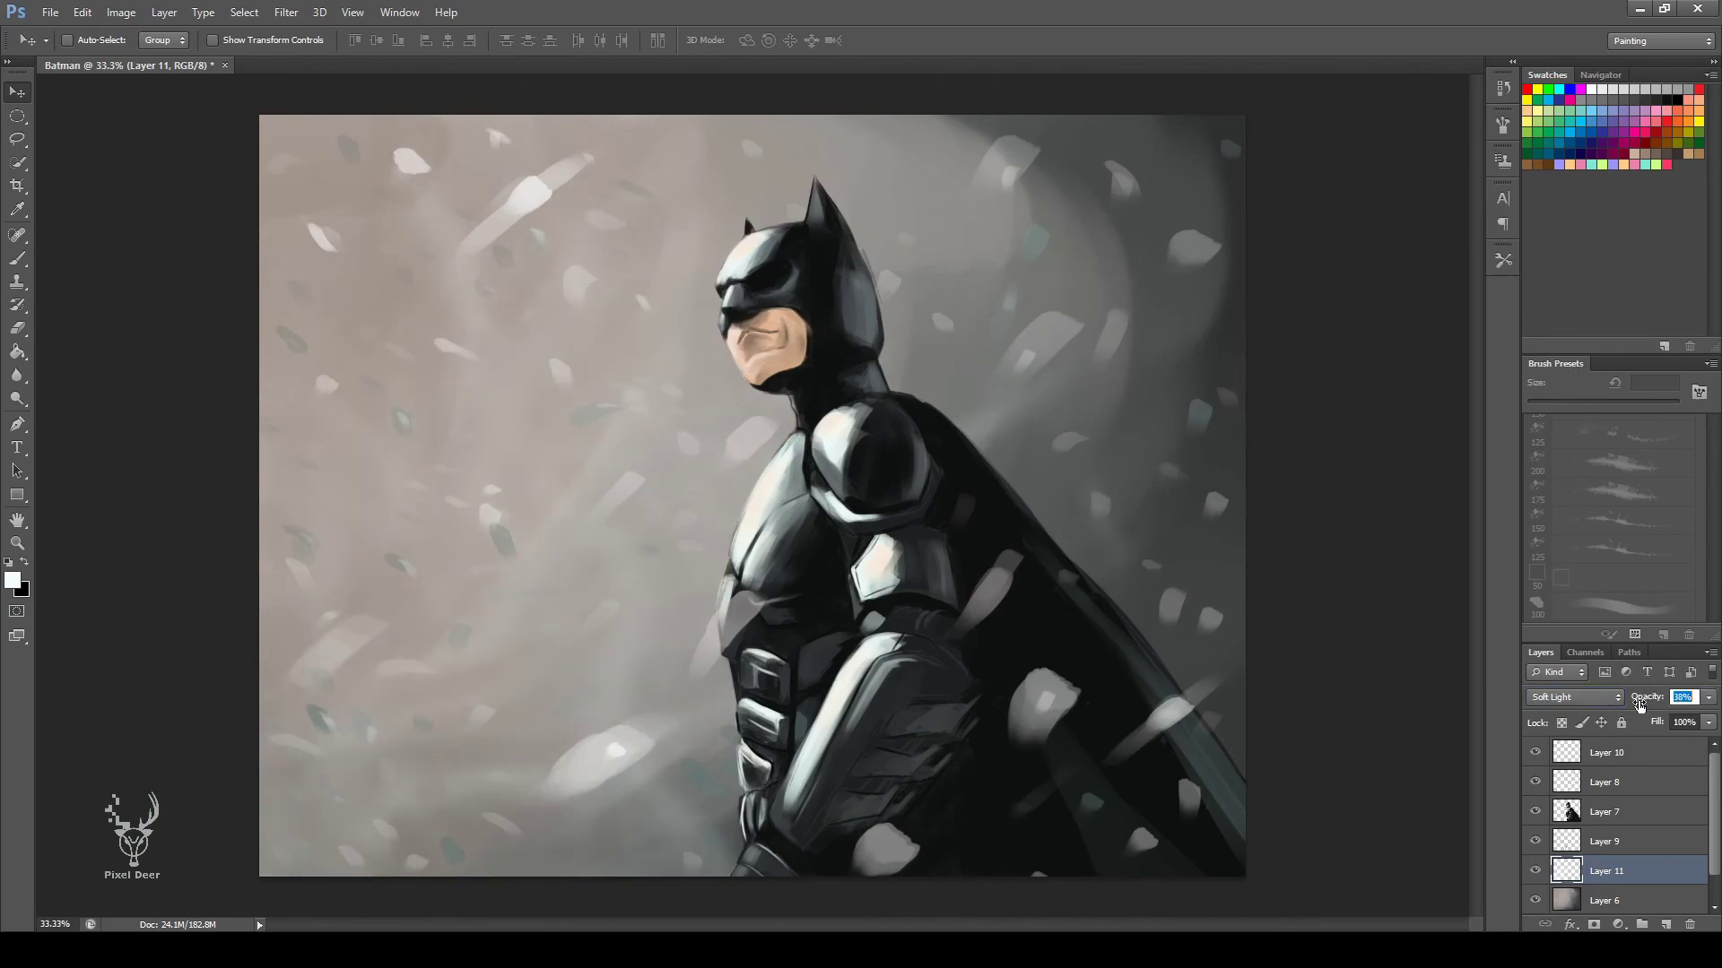